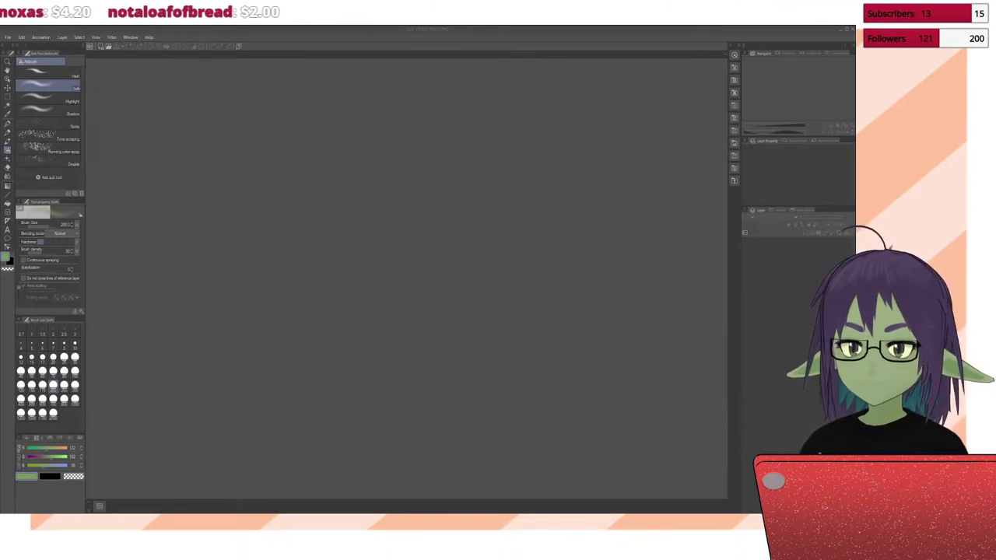
Step: Open the eye highlights image and paste the Eye Highlights Guide image over it as a new layer
{"action": "left_click", "coordinate": [9, 38]}
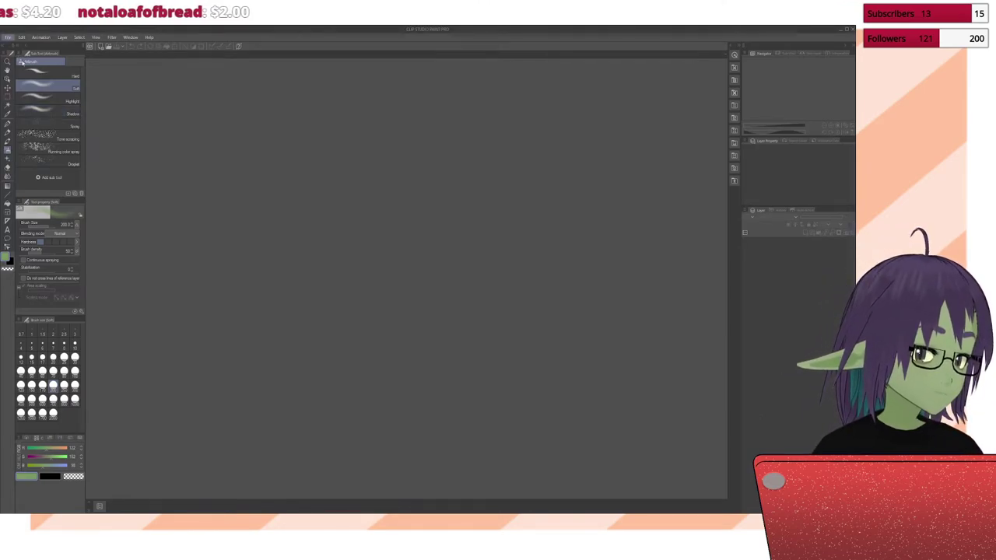
{"action": "left_click", "coordinate": [23, 65]}
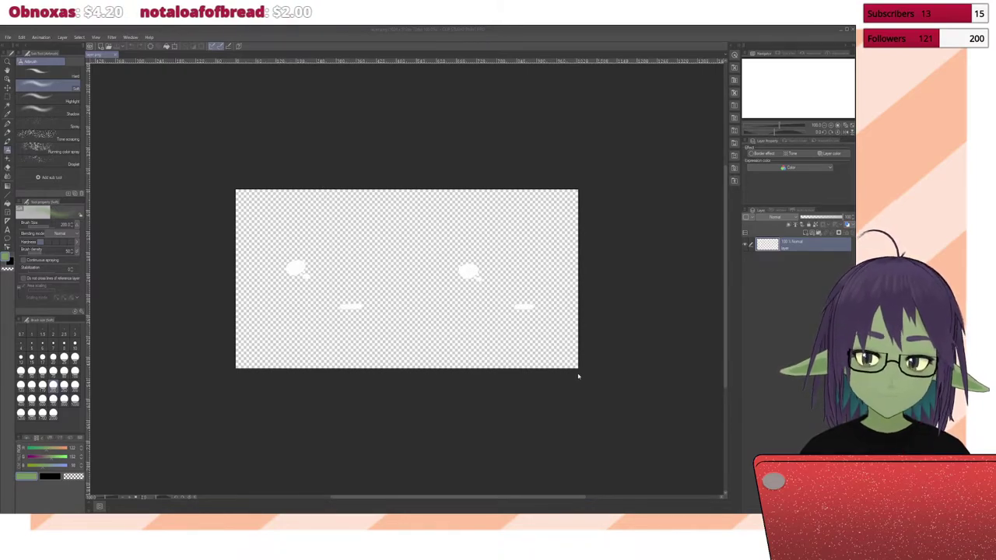
{"action": "key", "text": "ctrl+Tab"}
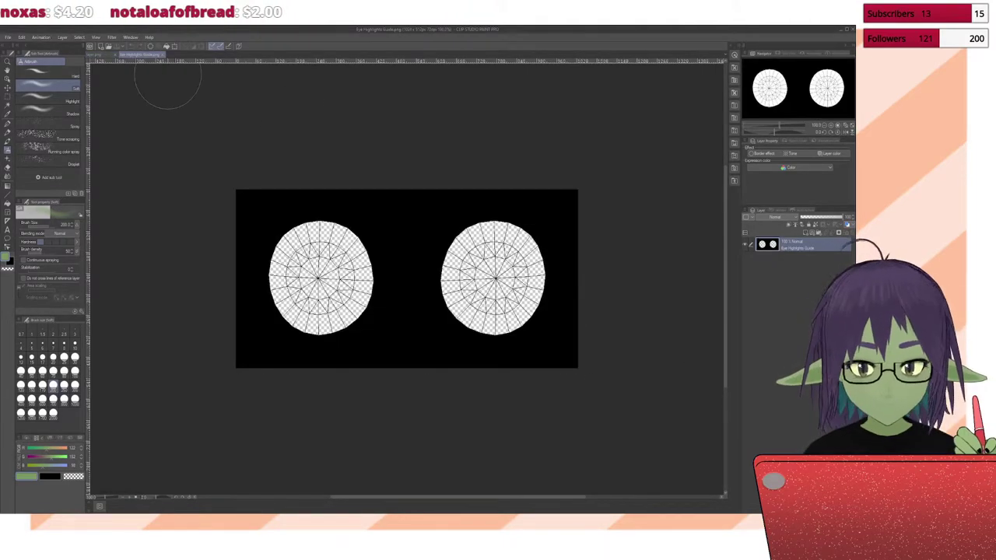
{"action": "key", "text": "ctrl+a"}
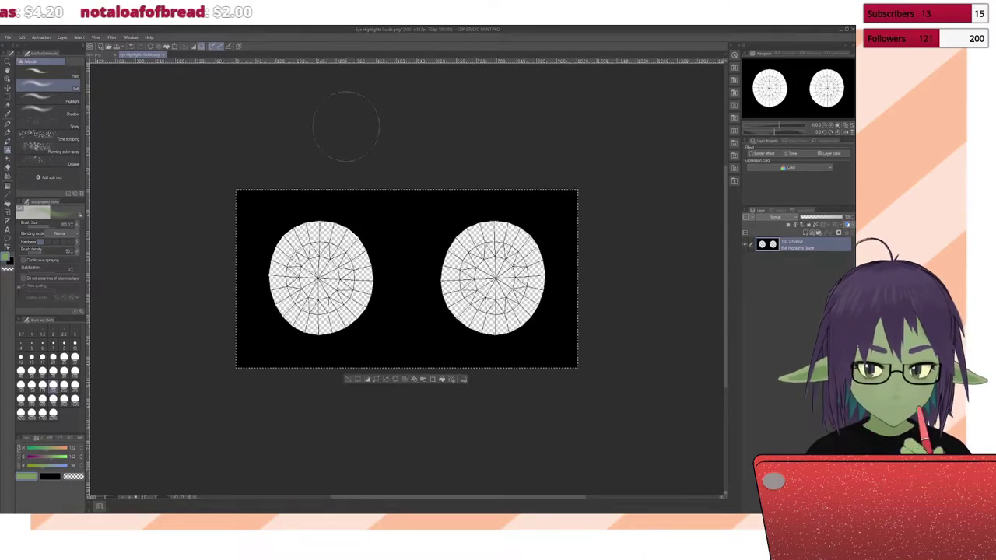
{"action": "left_click", "coordinate": [102, 55]}
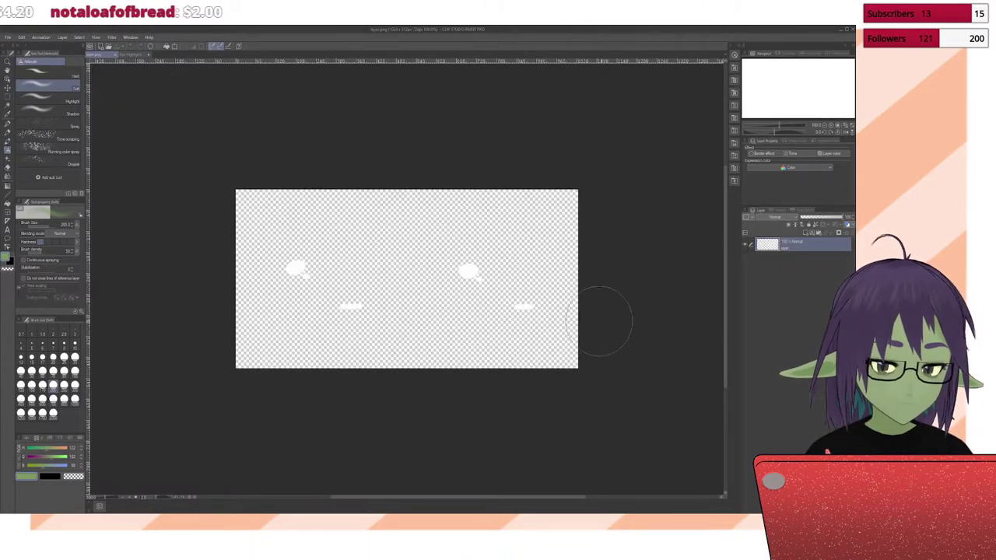
{"action": "key", "text": "ctrl+v"}
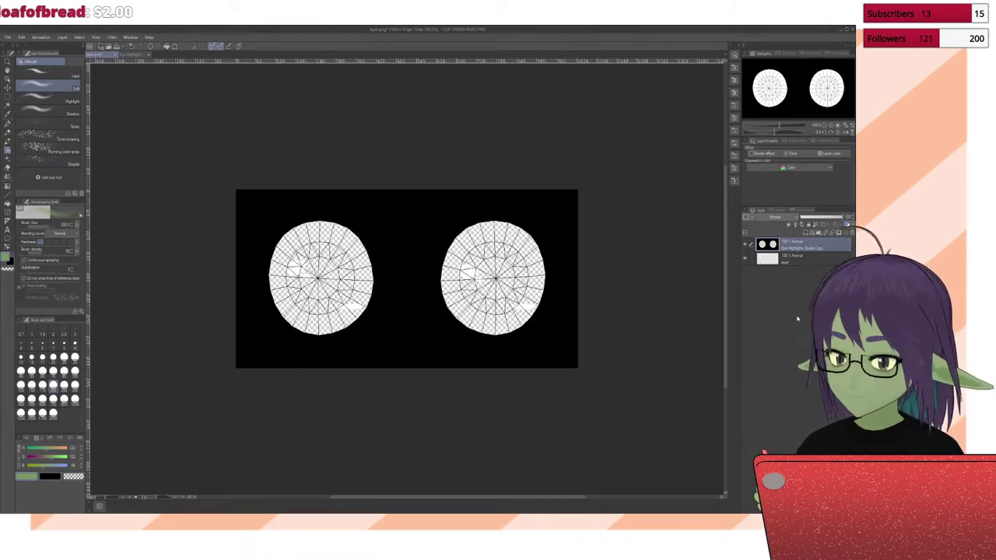
Step: Lower the opacity of the pasted guide layer so the white highlights show through the mesh
{"action": "left_click", "coordinate": [814, 218]}
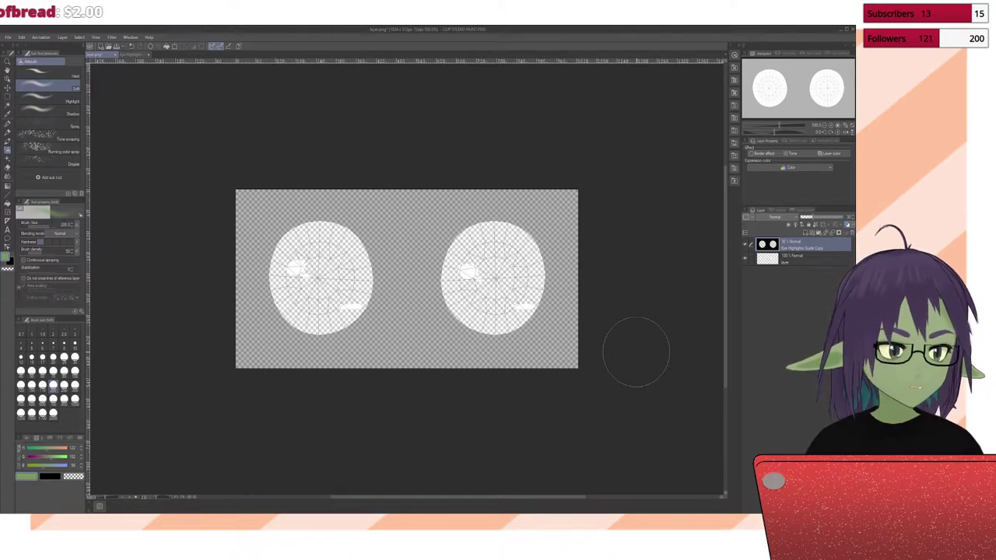
{"action": "scroll", "coordinate": [580, 312], "scroll_direction": "up", "scroll_amount": 2}
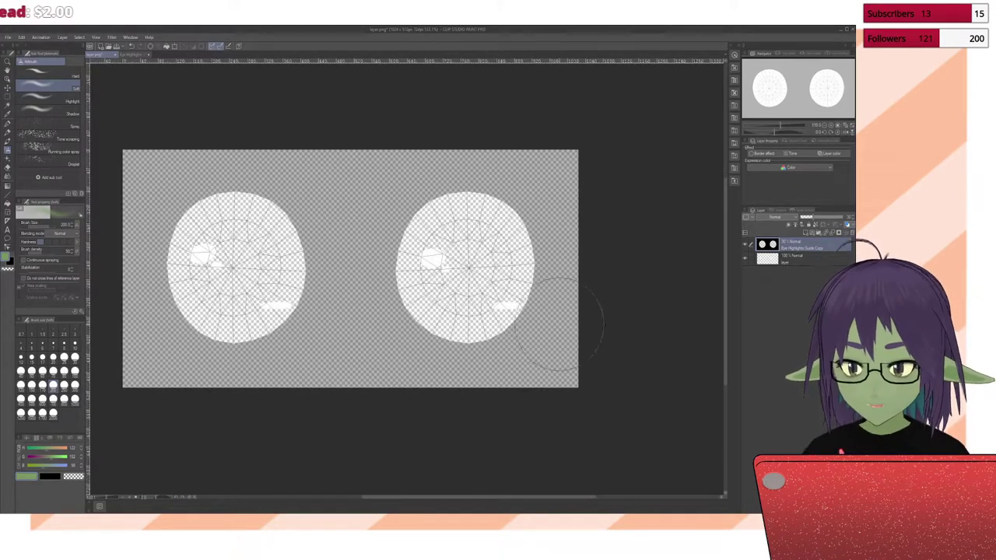
{"action": "scroll", "coordinate": [133, 200], "scroll_direction": "up", "scroll_amount": 2}
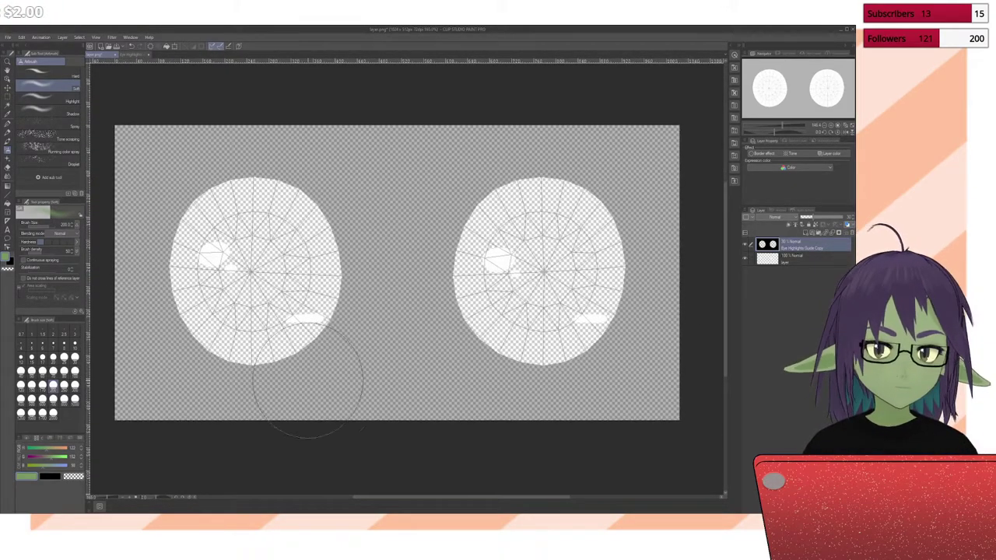
{"action": "scroll", "coordinate": [323, 387], "scroll_direction": "up", "scroll_amount": 1}
{"action": "scroll", "coordinate": [378, 312], "scroll_direction": "up", "scroll_amount": 1}
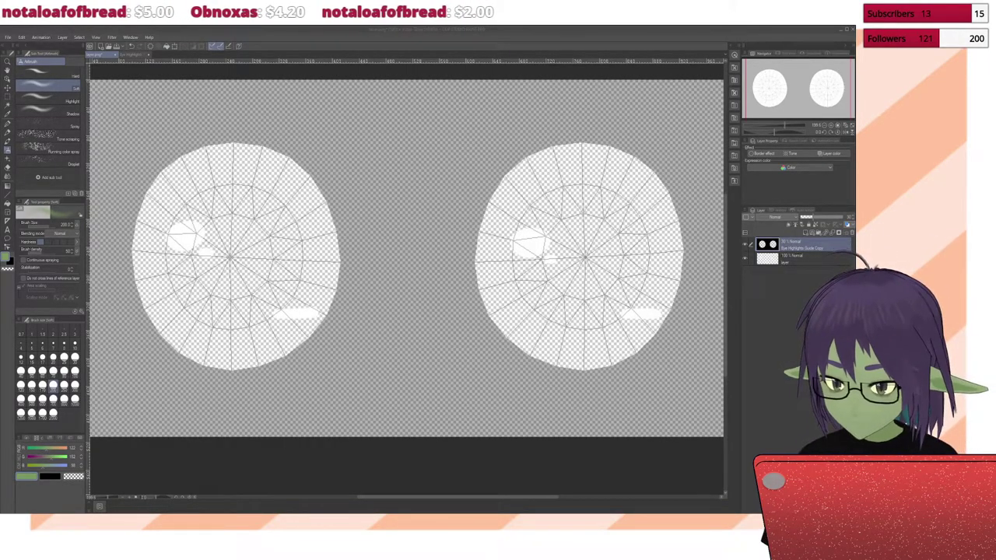
Step: Open the Eye Highlights Backdrop image and paste it into the highlights image as a new layer
{"action": "key", "text": "alt+Tab"}
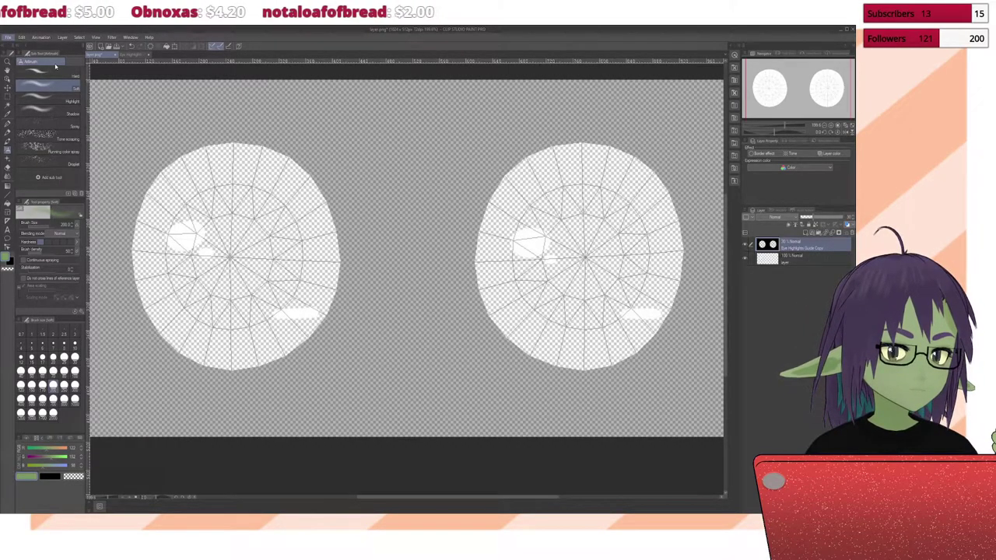
{"action": "key", "text": "alt+Tab"}
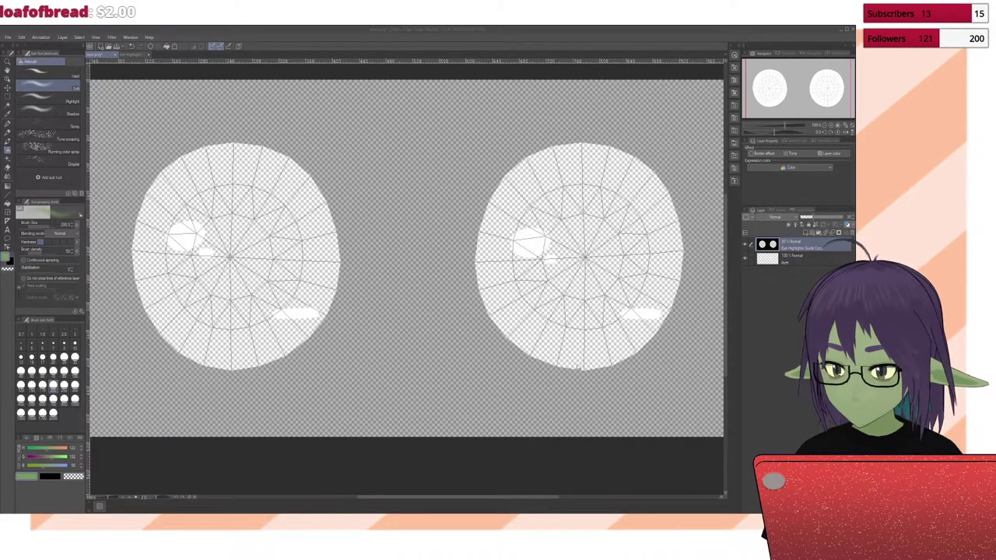
{"action": "left_click", "coordinate": [152, 55]}
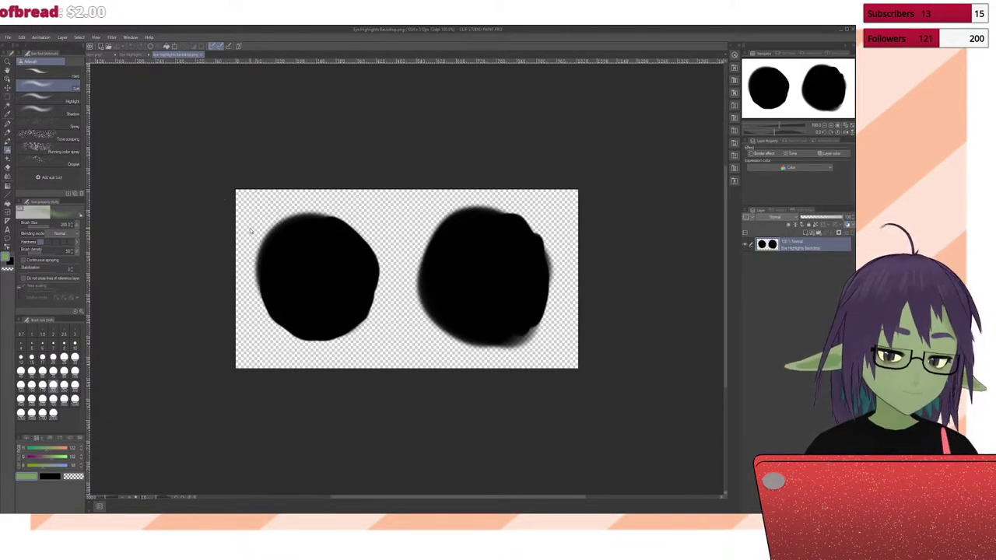
{"action": "left_click", "coordinate": [106, 55]}
{"action": "key", "text": "ctrl+v"}
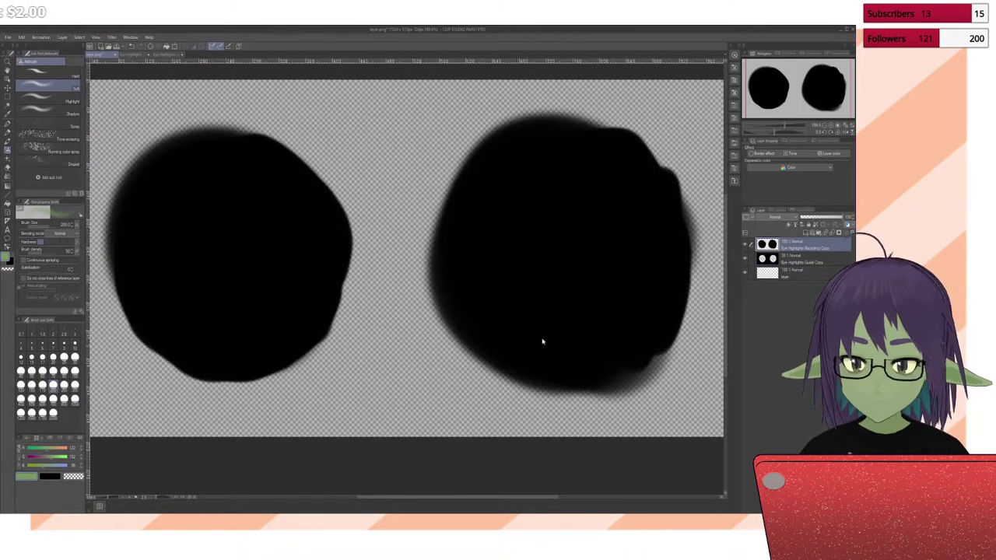
Step: Place the backdrop layer at the bottom of the layer stack and lower its opacity to make it semi-transparent
{"action": "left_click_drag", "start_coordinate": [807, 247], "coordinate": [807, 276]}
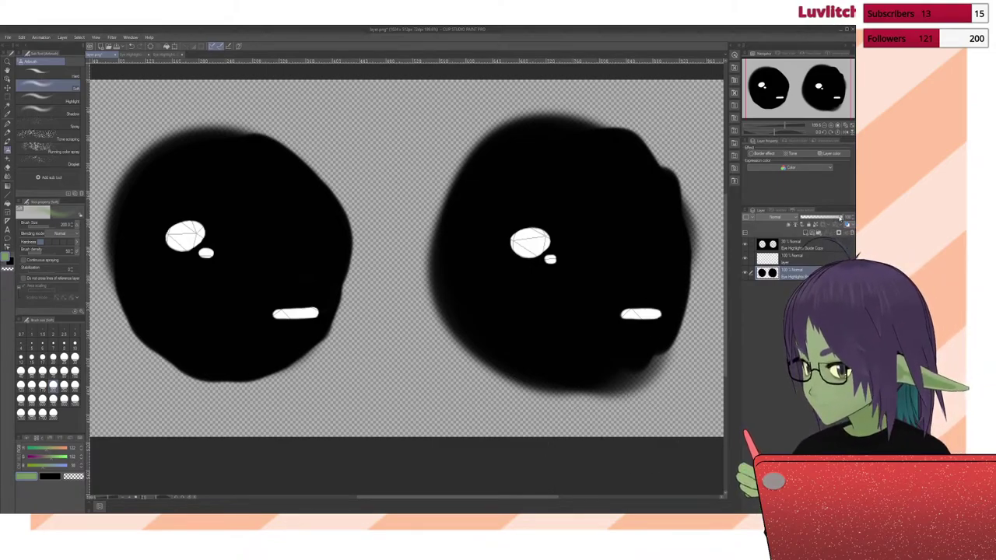
{"action": "left_click_drag", "start_coordinate": [839, 218], "coordinate": [825, 219]}
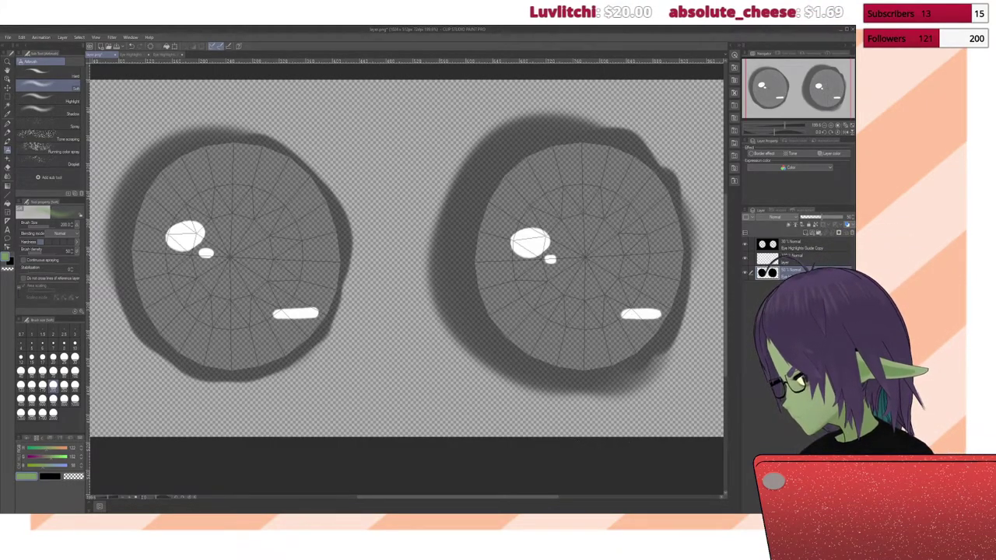
{"action": "key", "text": "alt+Tab"}
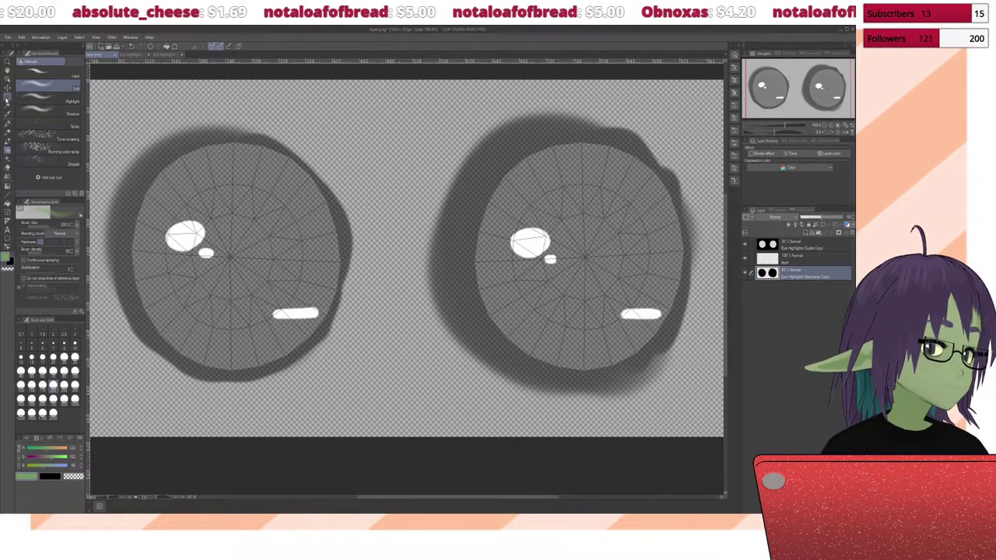
Step: Copy the bar-shaped highlight of the right-hand eye from the original highlights layer onto a new layer
{"action": "left_click", "coordinate": [7, 100]}
{"action": "mouse_move", "coordinate": [674, 301]}
{"action": "left_mouse_down"}
{"action": "mouse_move", "coordinate": [671, 340]}
{"action": "mouse_move", "coordinate": [606, 328]}
{"action": "left_mouse_up"}
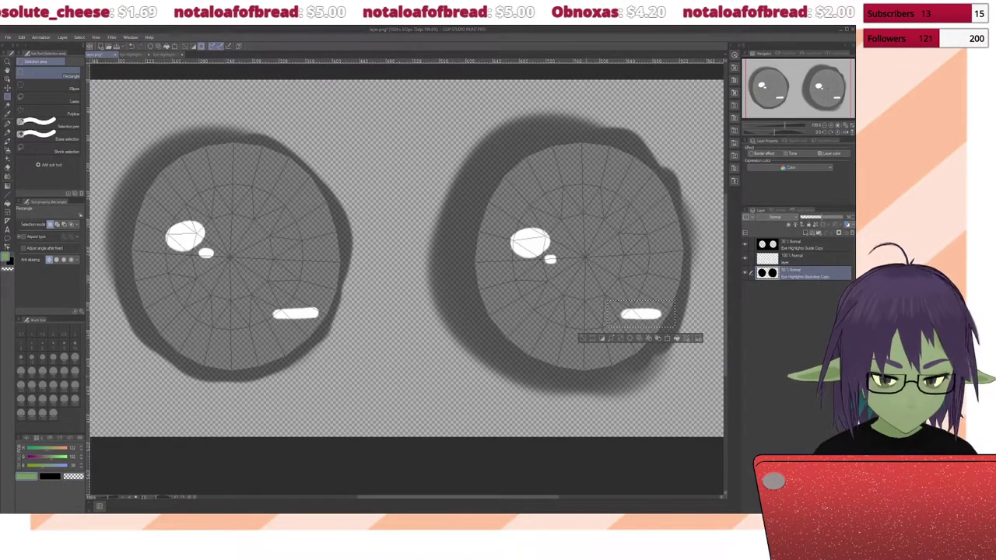
{"action": "left_click", "coordinate": [789, 263]}
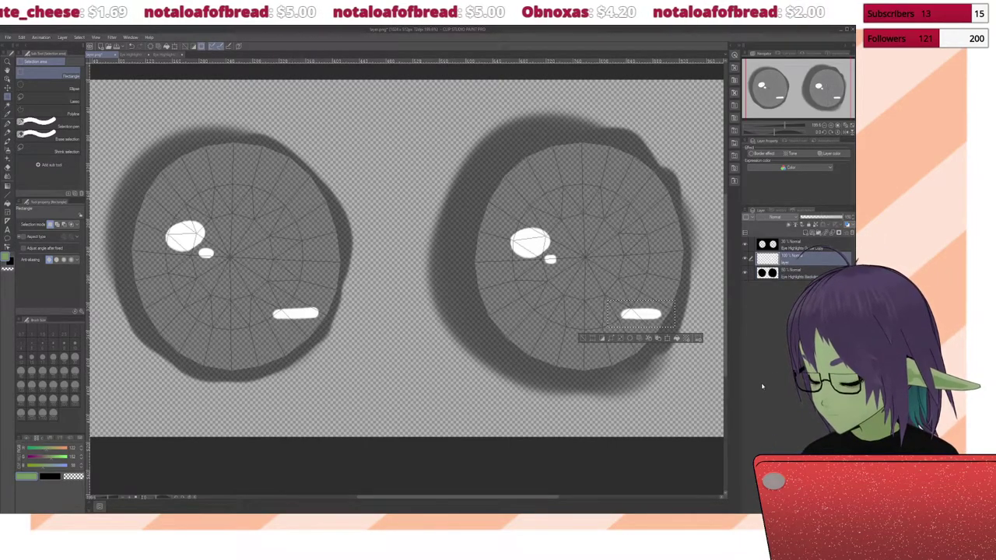
{"action": "key", "text": "ctrl+c"}
{"action": "key", "text": "ctrl+v"}
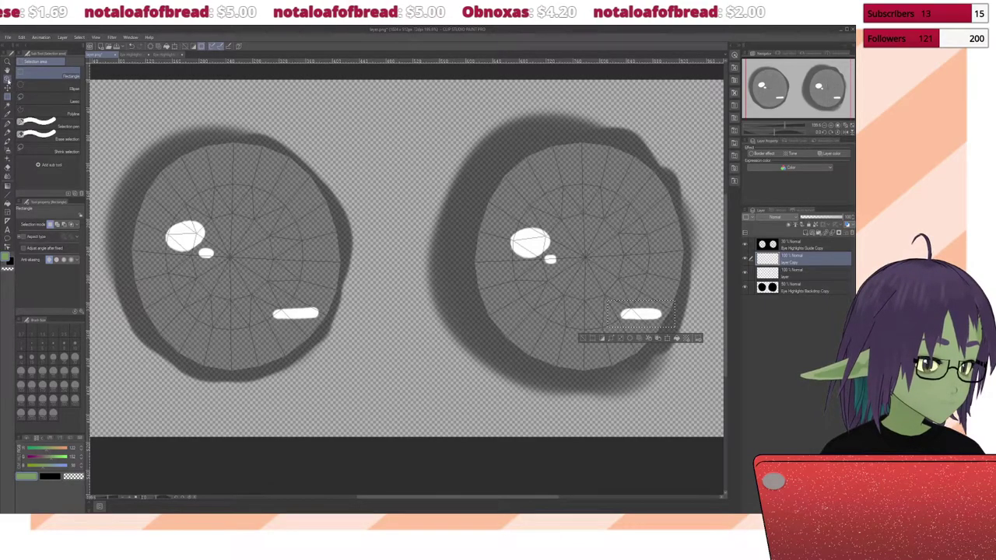
Step: Move the copied bar highlight over the left-hand eye's bar and remove the original bar there from the highlights layer
{"action": "left_click", "coordinate": [8, 80]}
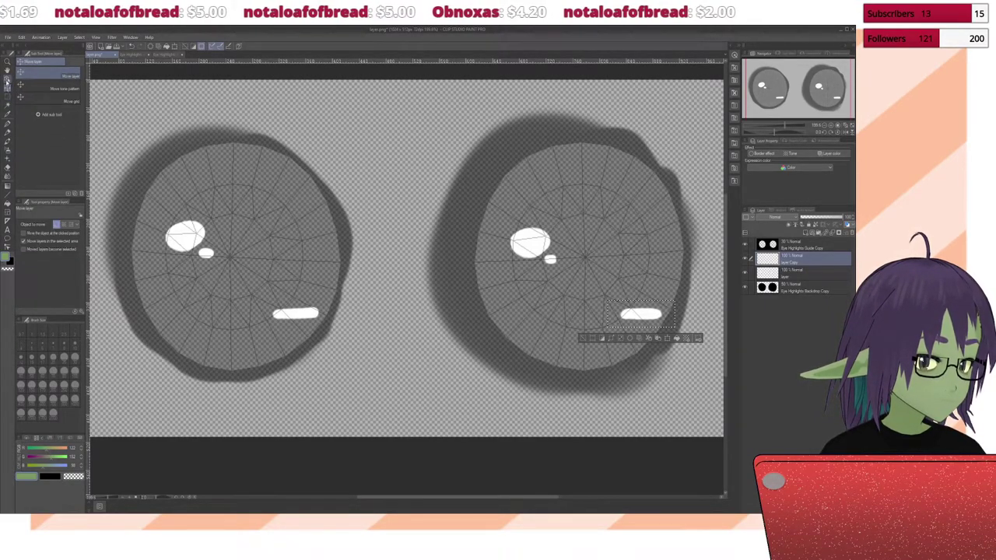
{"action": "left_click", "coordinate": [7, 72]}
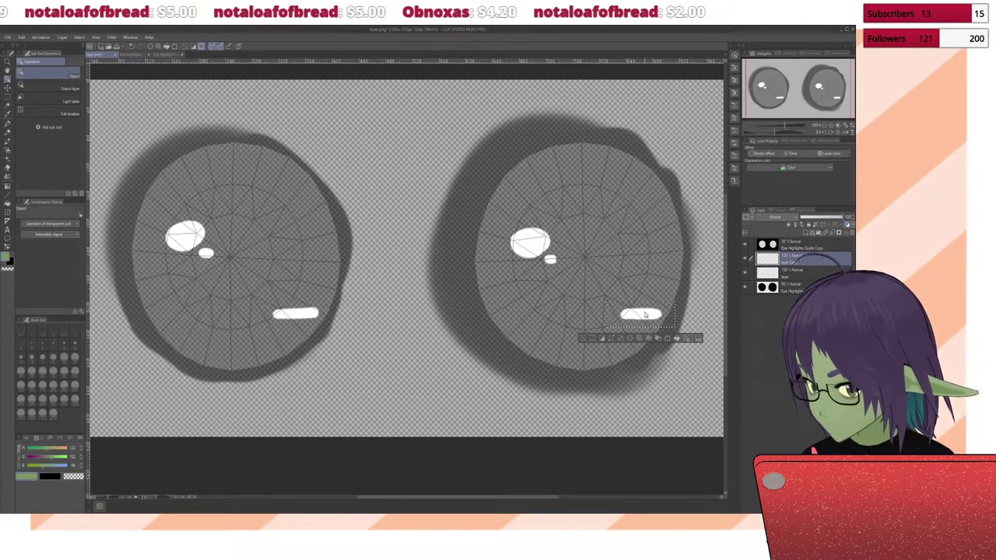
{"action": "left_click_drag", "start_coordinate": [620, 312], "coordinate": [450, 322]}
{"action": "left_click_drag", "start_coordinate": [384, 327], "coordinate": [297, 316]}
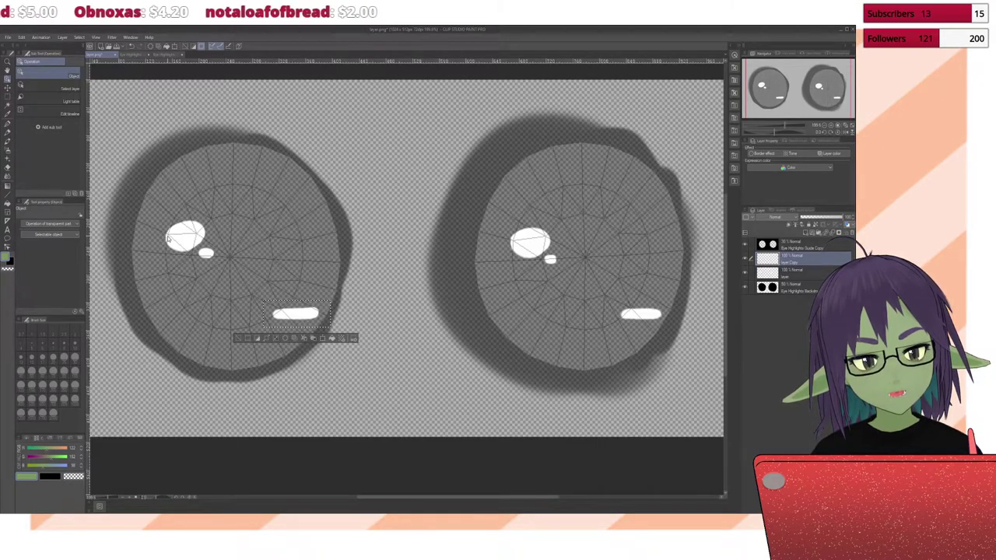
{"action": "key", "text": "alt+bracketleft"}
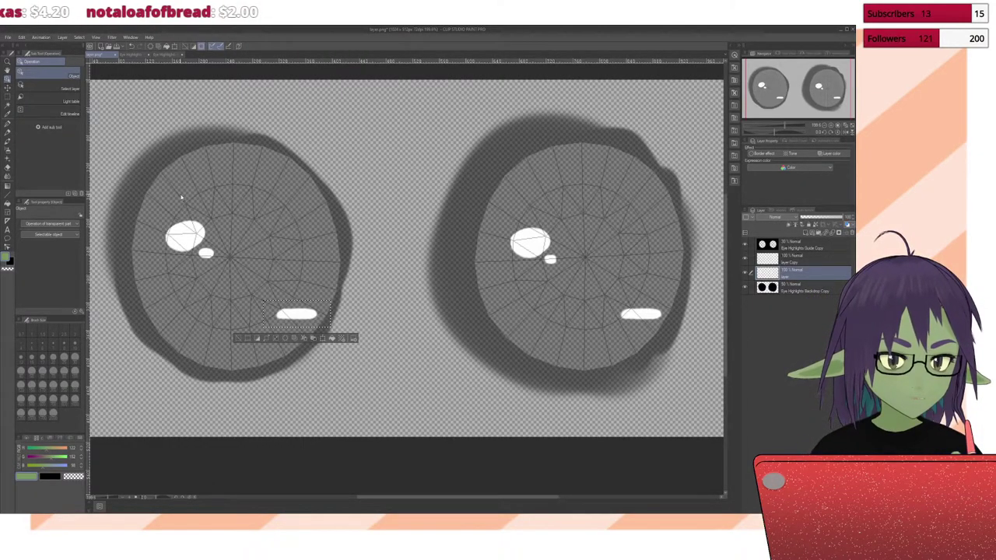
Step: Copy the two rounded highlights of the left-hand eye from the original highlights layer onto a new layer
{"action": "key", "text": "m"}
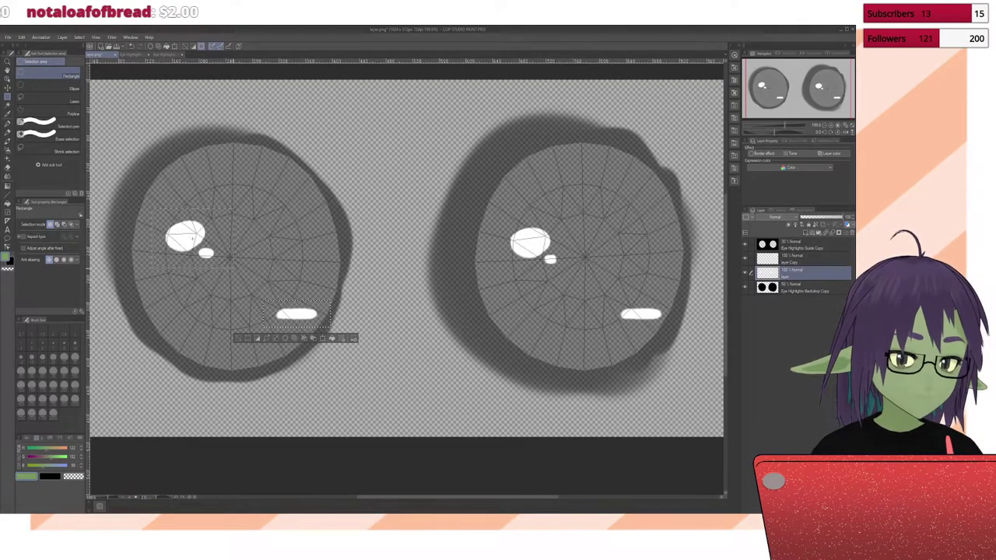
{"action": "left_click_drag", "start_coordinate": [153, 209], "coordinate": [231, 270]}
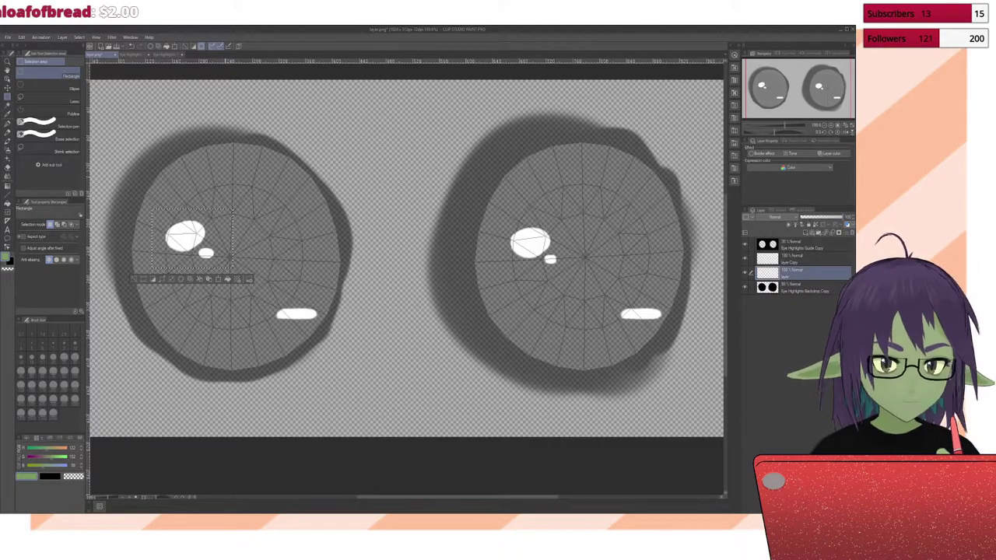
{"action": "key", "text": "ctrl+c"}
{"action": "key", "text": "ctrl+v"}
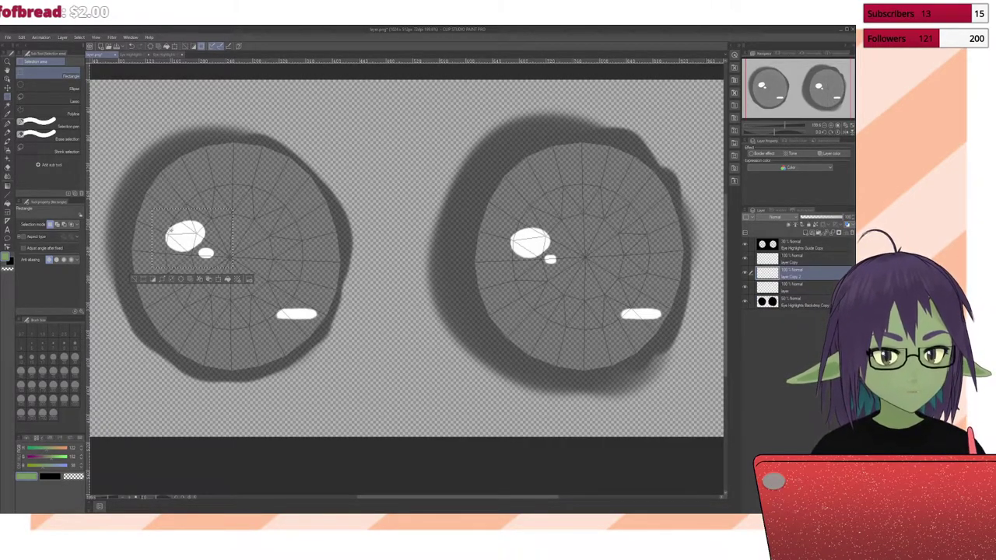
Step: Move the copied rounded highlights onto the right-hand eye, remove the originals beneath them, and nudge the copy slightly upward
{"action": "left_click", "coordinate": [8, 83]}
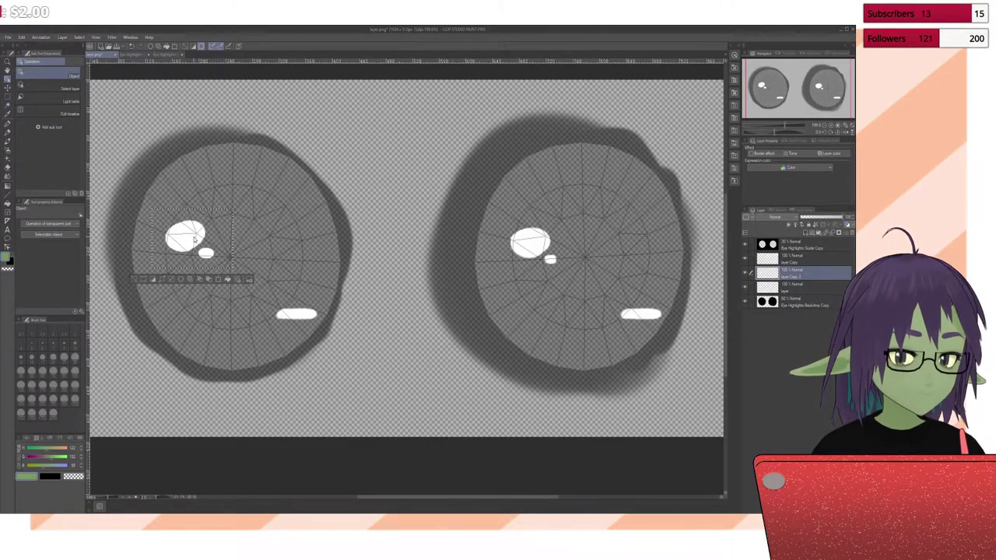
{"action": "left_click_drag", "start_coordinate": [214, 237], "coordinate": [536, 247]}
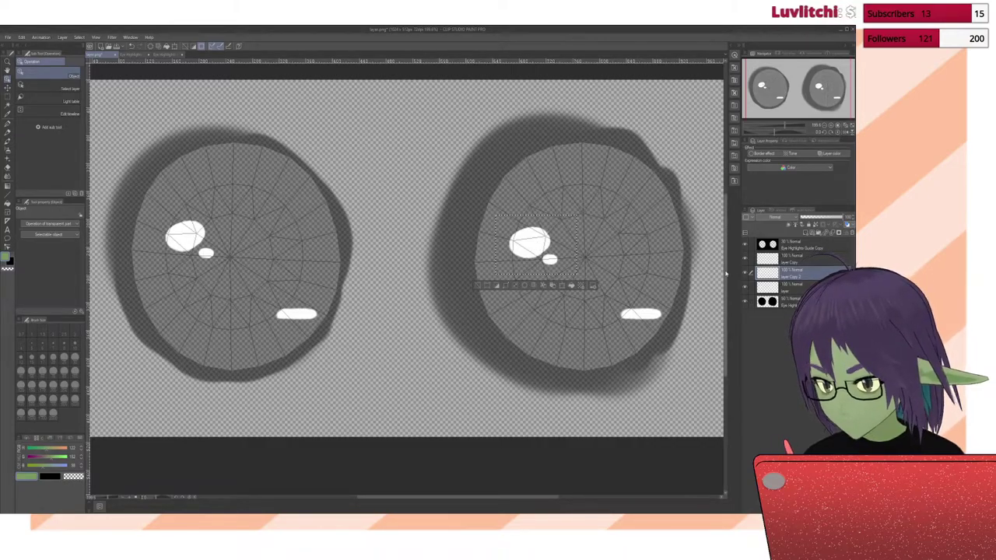
{"action": "left_click", "coordinate": [797, 286]}
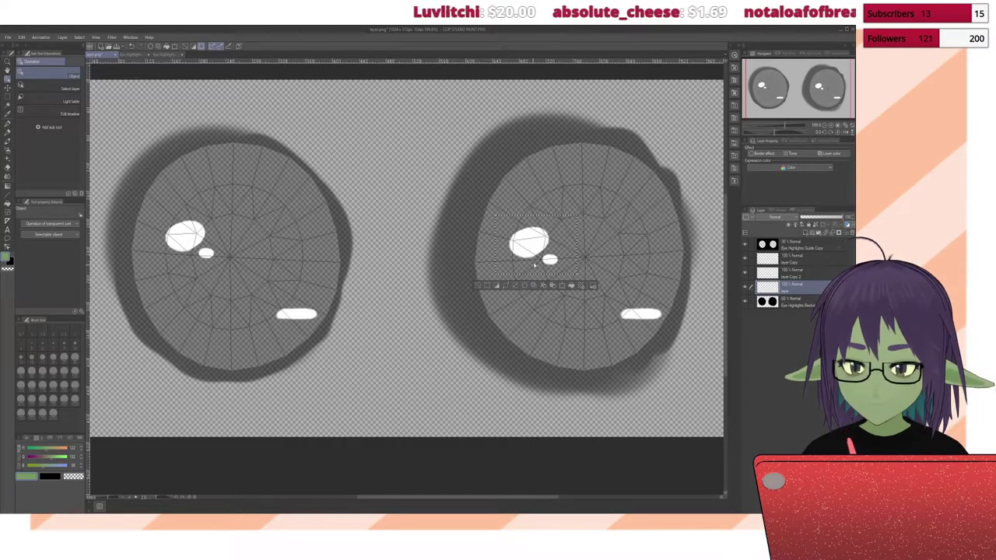
{"action": "key", "text": "alt+bracketright"}
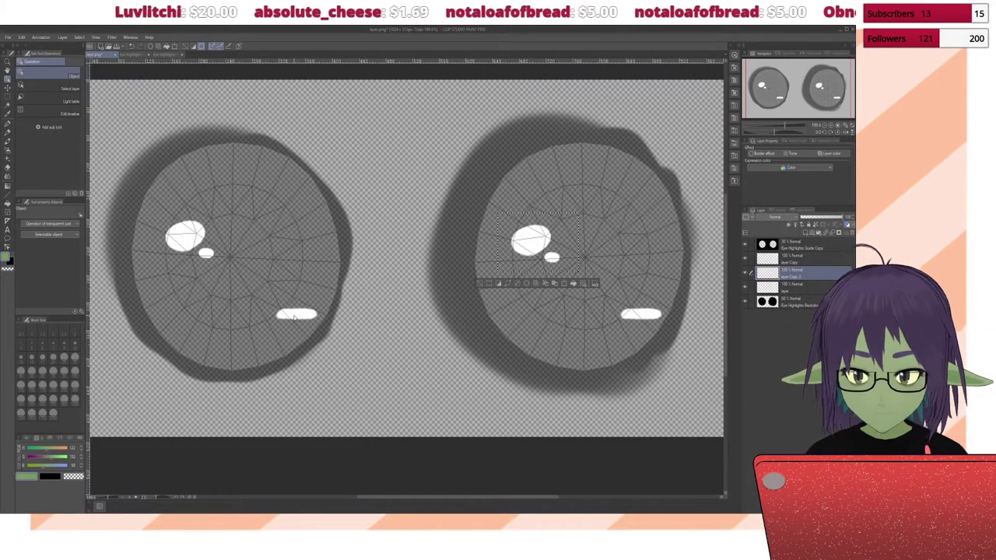
Step: Clear the selection and fine-tune the position of the copied bar highlight on the left-hand eye with the Move layer tool
{"action": "left_click", "coordinate": [792, 262]}
{"action": "key", "text": "k"}
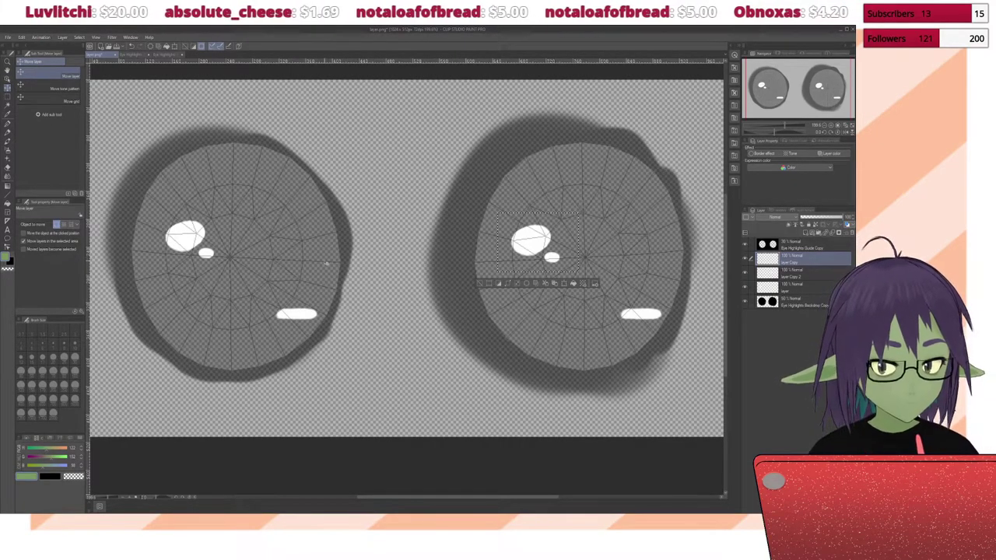
{"action": "key", "text": "ctrl+d"}
{"action": "left_click_drag", "start_coordinate": [379, 296], "coordinate": [376, 293]}
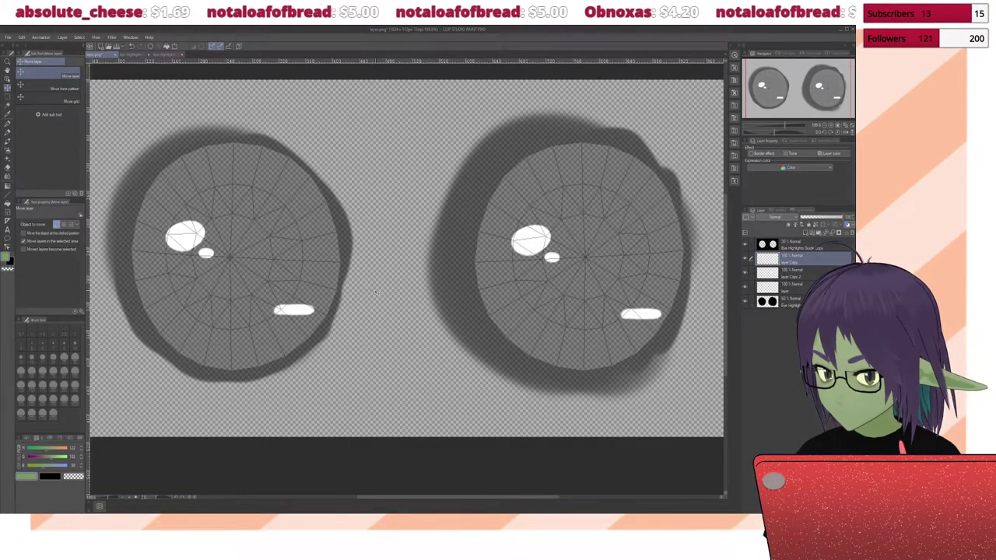
{"action": "left_click_drag", "start_coordinate": [375, 293], "coordinate": [377, 293]}
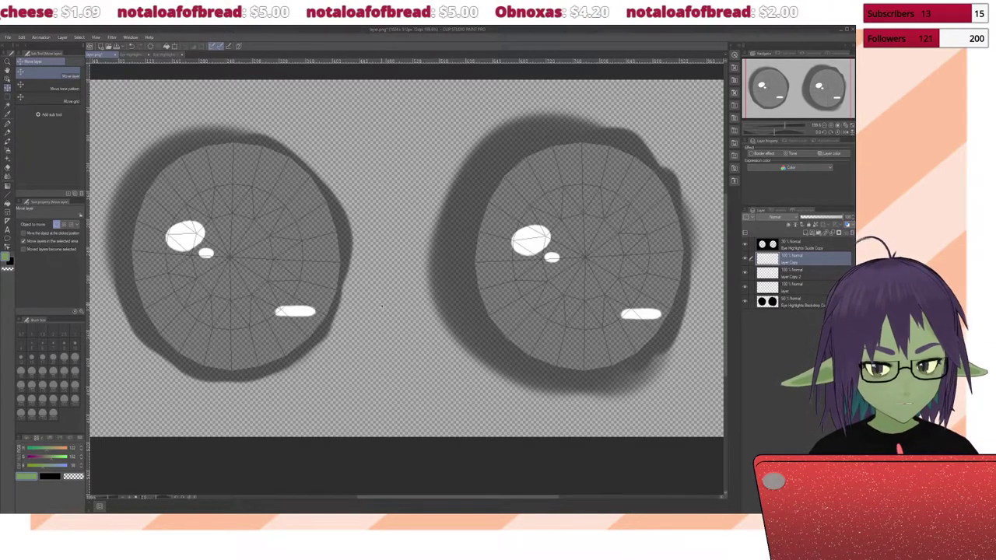
{"action": "left_click_drag", "start_coordinate": [382, 307], "coordinate": [382, 309]}
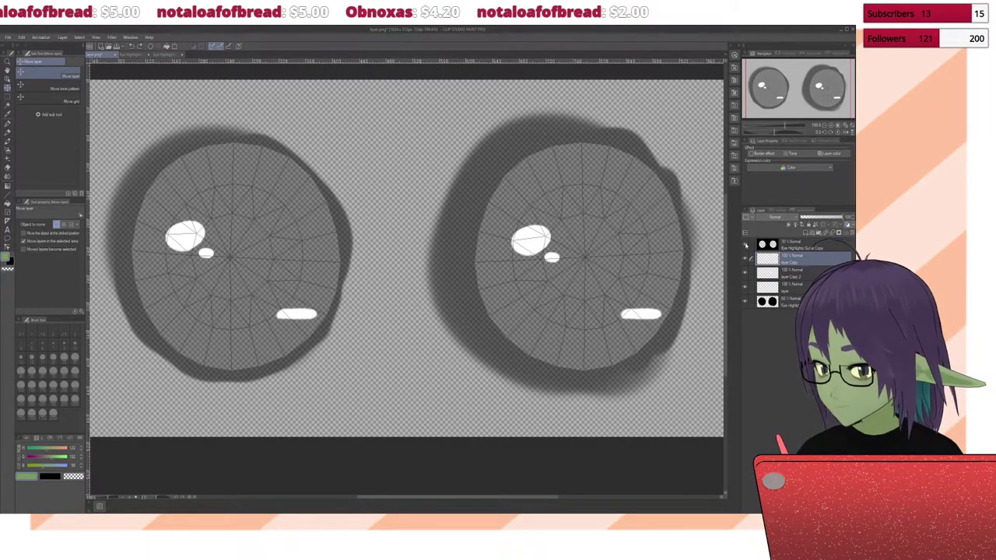
Step: Hide the Eye Highlights Guide Copy layer and examine the left-hand eye's highlights up close
{"action": "left_click", "coordinate": [746, 246]}
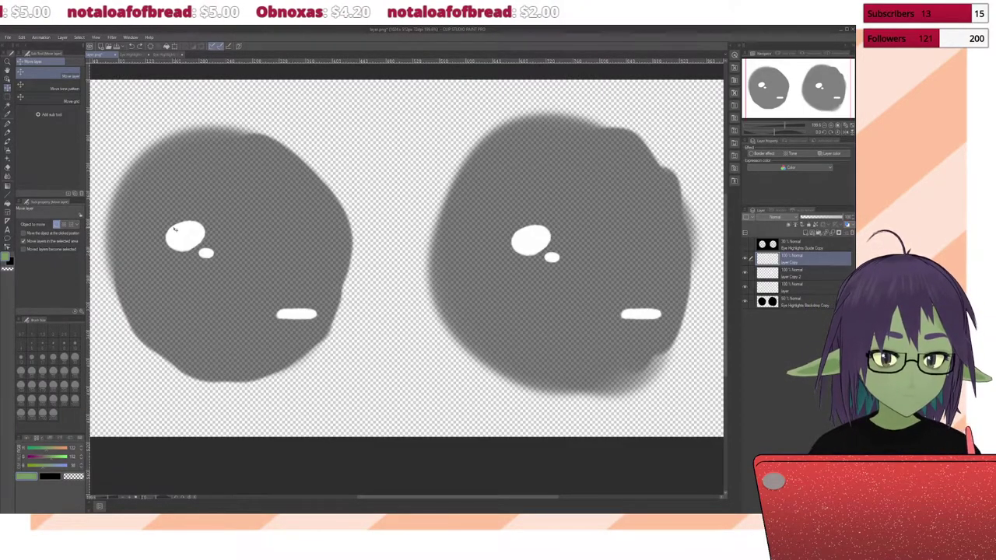
{"action": "scroll", "coordinate": [164, 225], "scroll_direction": "up", "scroll_amount": 5}
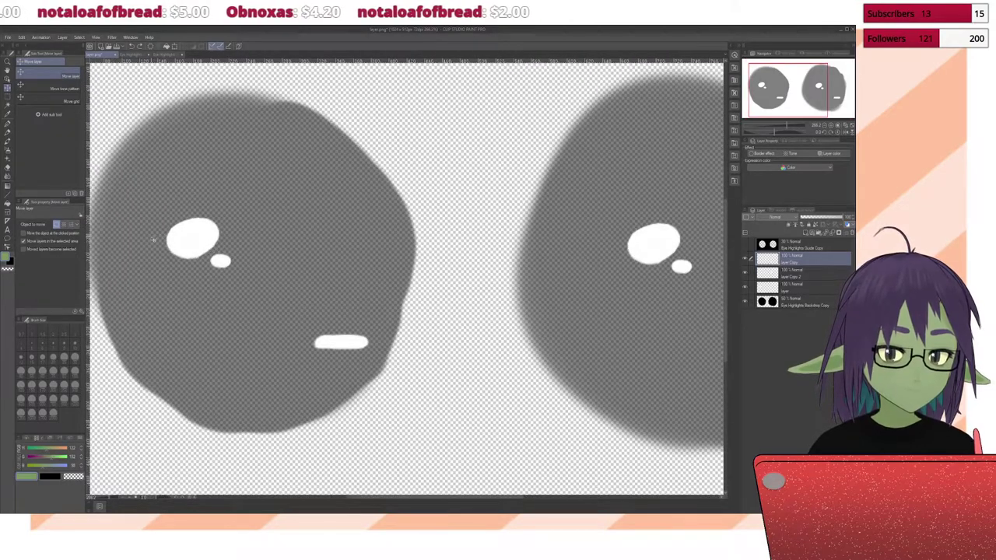
{"action": "scroll", "coordinate": [249, 236], "scroll_direction": "up", "scroll_amount": 2}
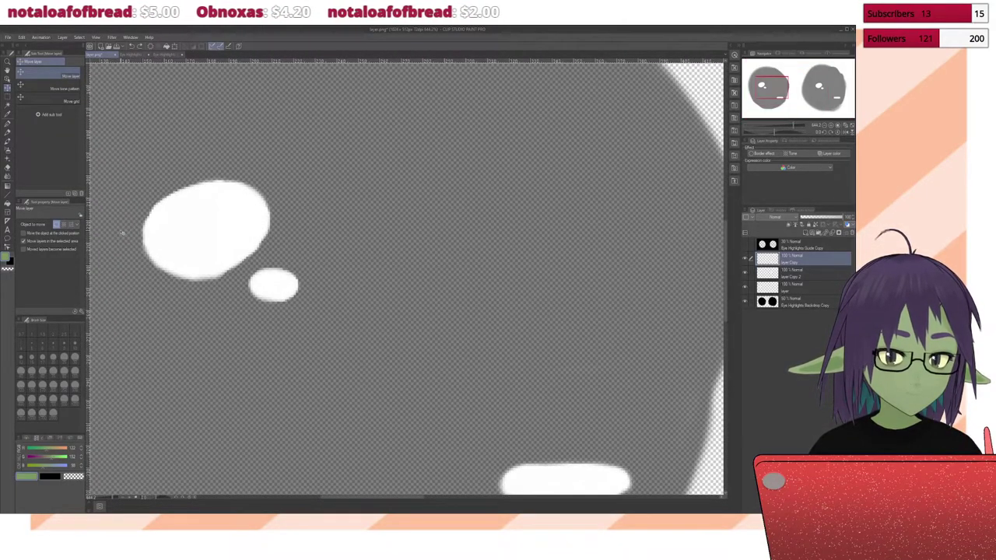
{"action": "scroll", "coordinate": [122, 234], "scroll_direction": "up", "scroll_amount": 3}
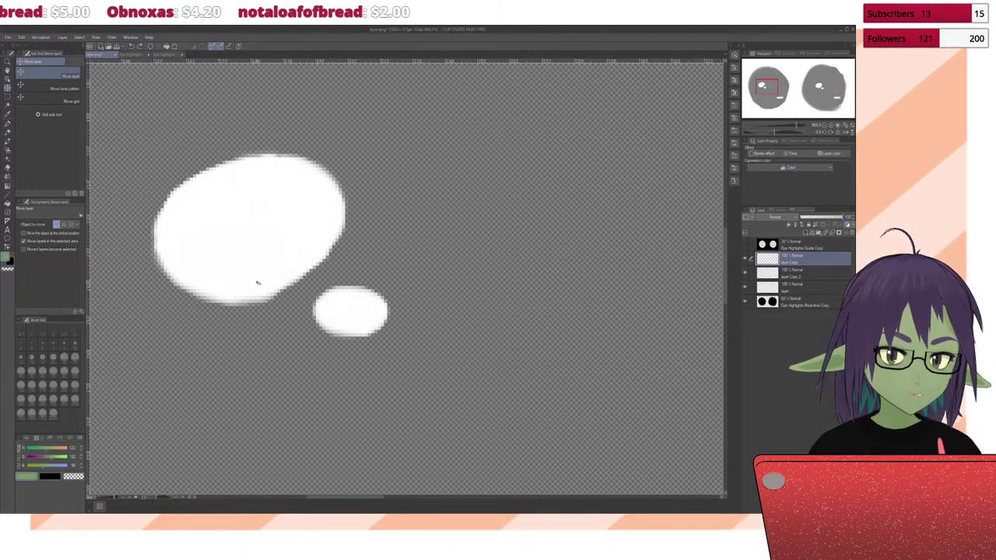
{"action": "scroll", "coordinate": [436, 338], "scroll_direction": "down", "scroll_amount": 4}
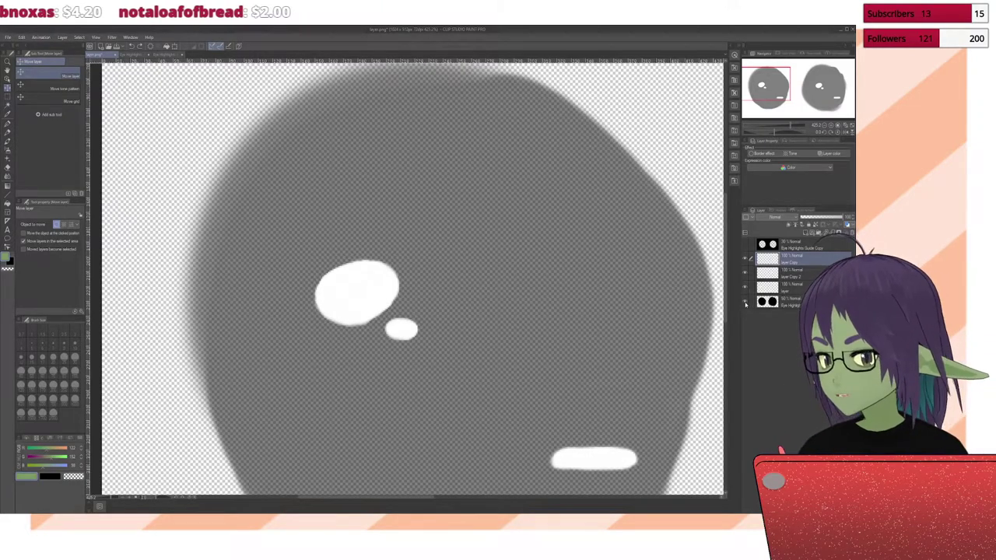
Step: Check the left-hand eye's highlights with the Eye Highlights Backdrop Copy layer hidden, and show the backdrop again
{"action": "left_click", "coordinate": [745, 303]}
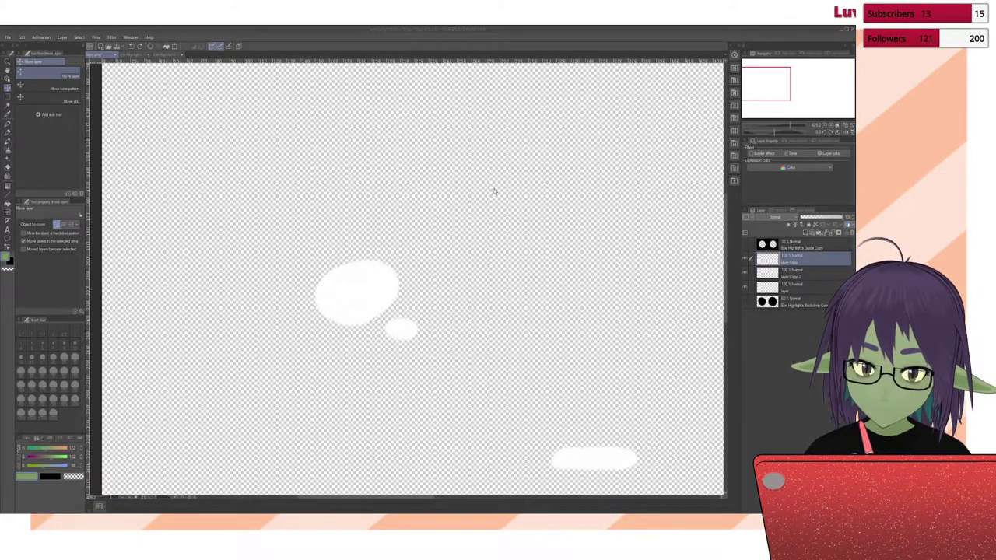
{"action": "left_click", "coordinate": [565, 177]}
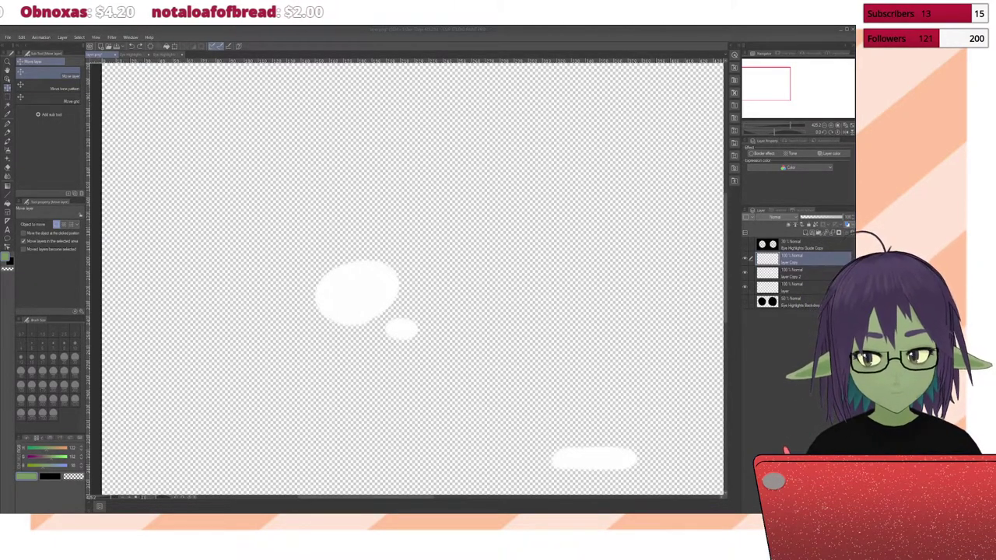
{"action": "left_click", "coordinate": [745, 302]}
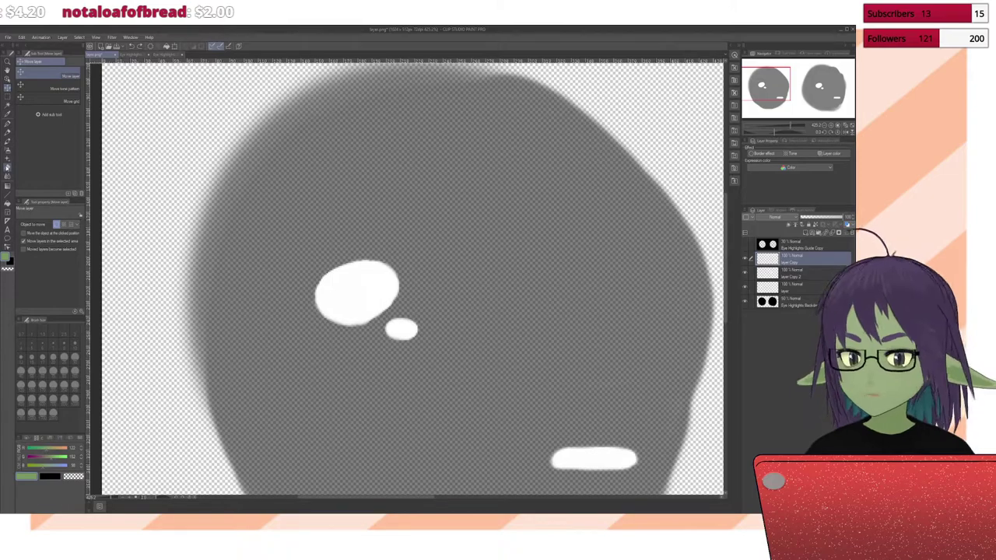
Step: Sample the white of the large highlight and paint over the left-hand eye's rounded highlights with a small Pen brush to make them solid
{"action": "left_click", "coordinate": [8, 112]}
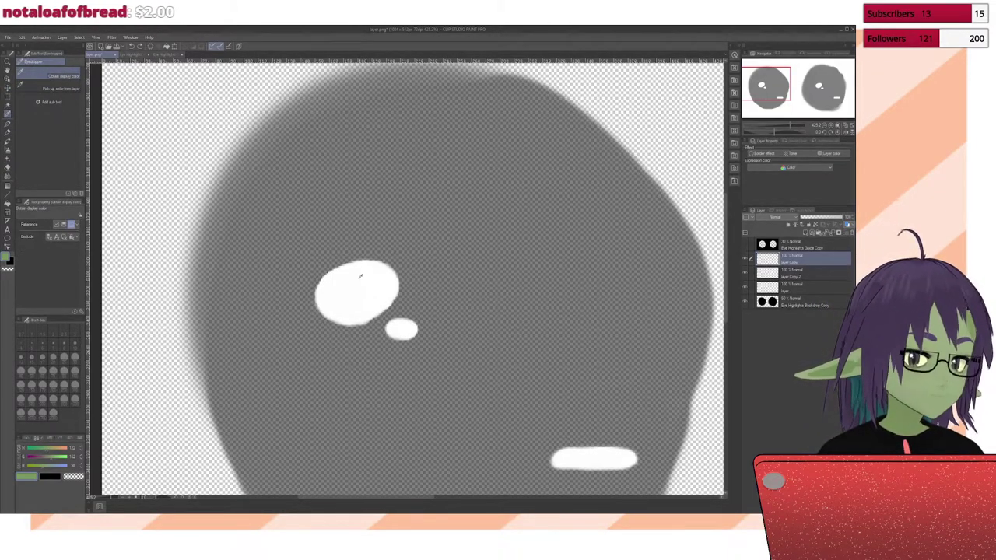
{"action": "left_click", "coordinate": [360, 278]}
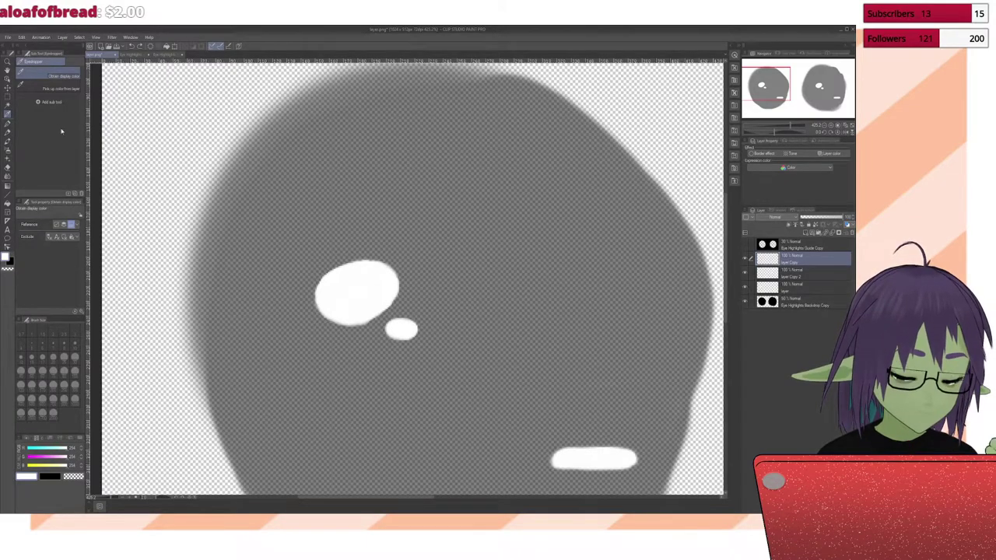
{"action": "key", "text": "p"}
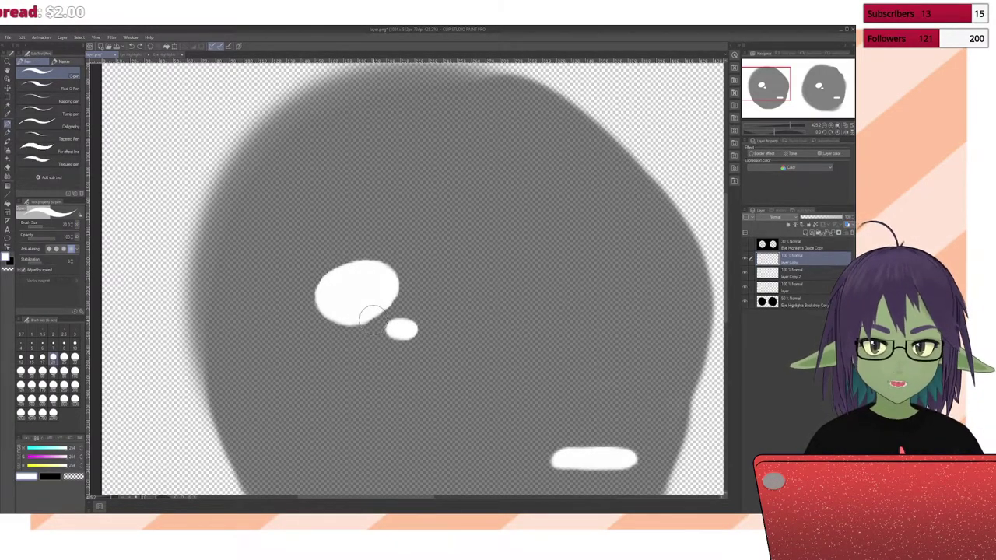
{"action": "left_click", "coordinate": [53, 343]}
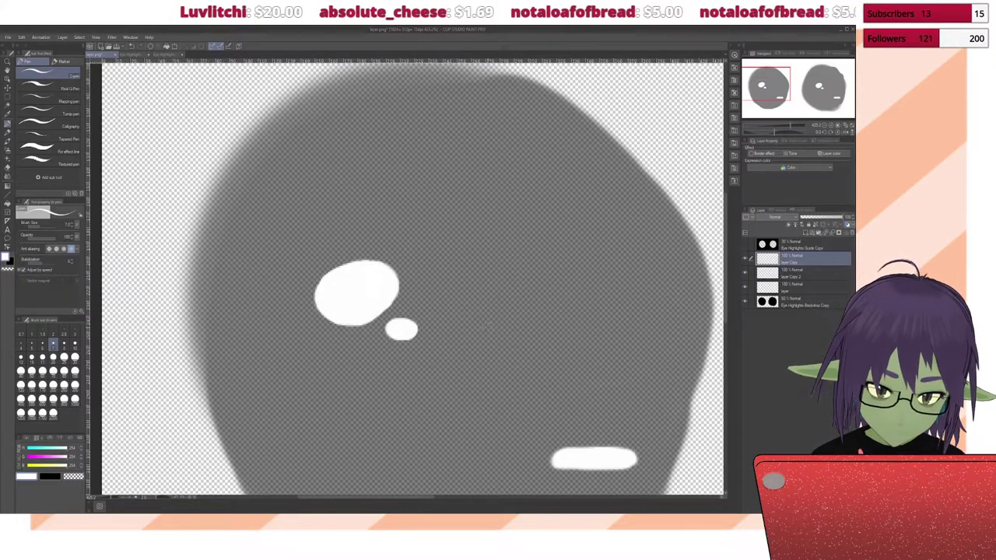
{"action": "left_click", "coordinate": [42, 343]}
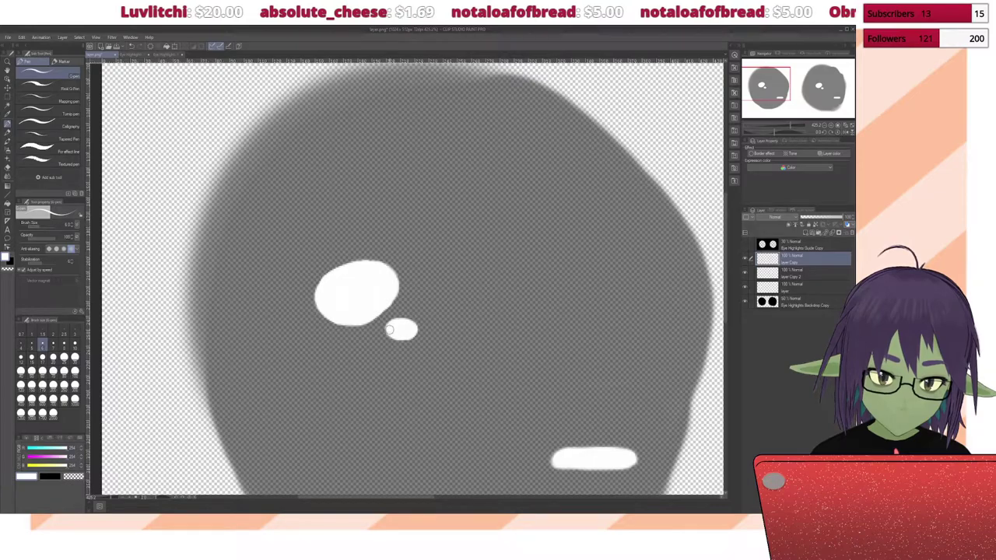
{"action": "left_click_drag", "start_coordinate": [391, 330], "coordinate": [402, 336]}
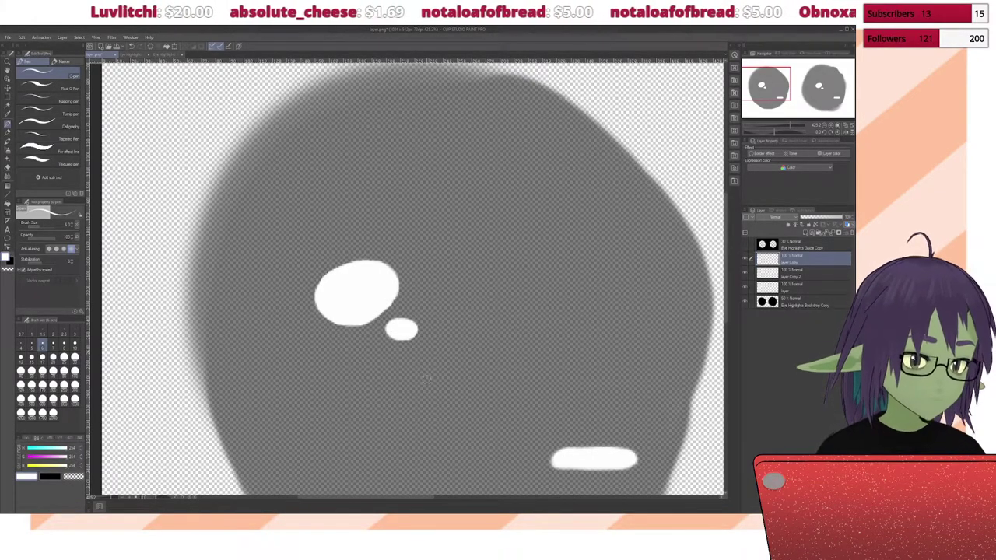
{"action": "scroll", "coordinate": [502, 408], "scroll_direction": "down", "scroll_amount": 2}
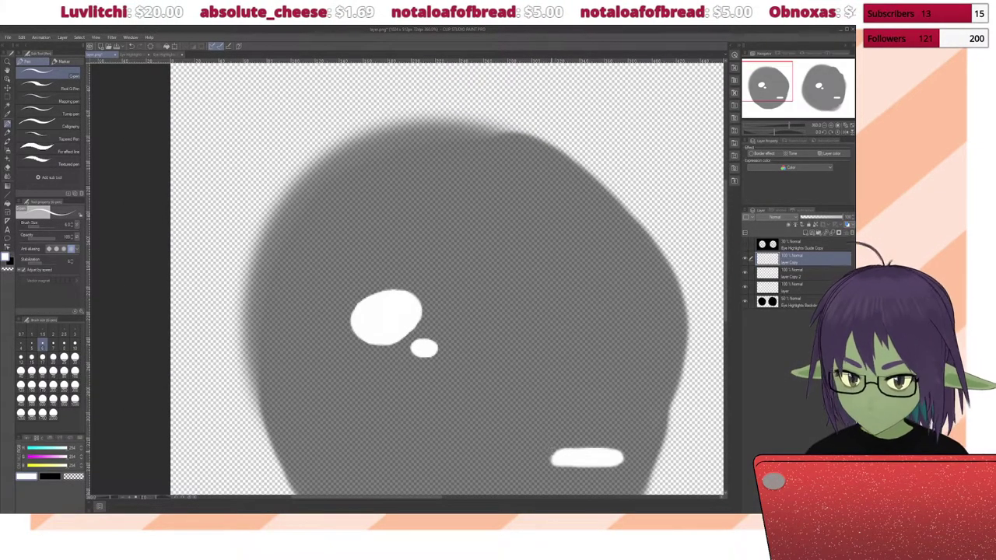
{"action": "scroll", "coordinate": [573, 393], "scroll_direction": "down", "scroll_amount": 1}
{"action": "left_click_drag", "start_coordinate": [441, 356], "coordinate": [635, 402]}
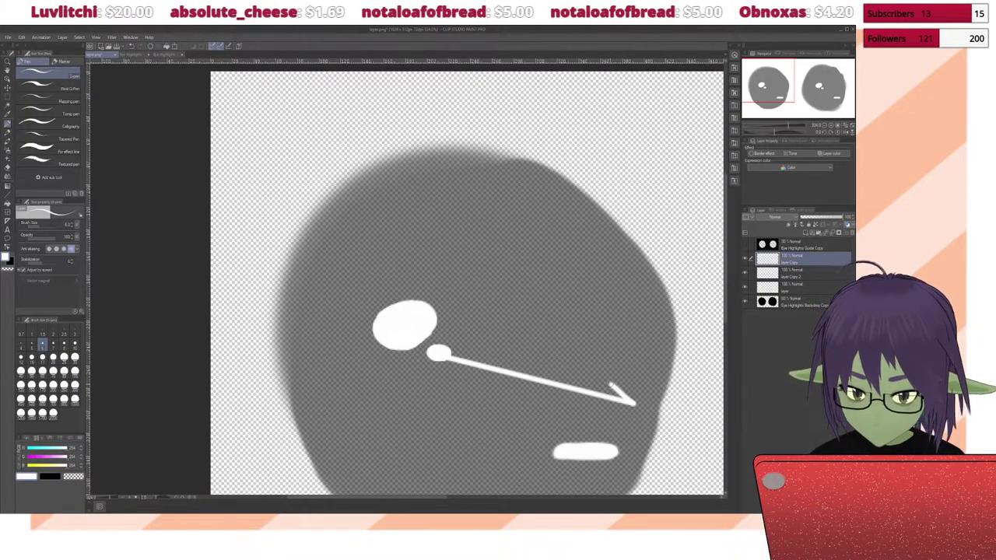
{"action": "key", "text": "ctrl+z"}
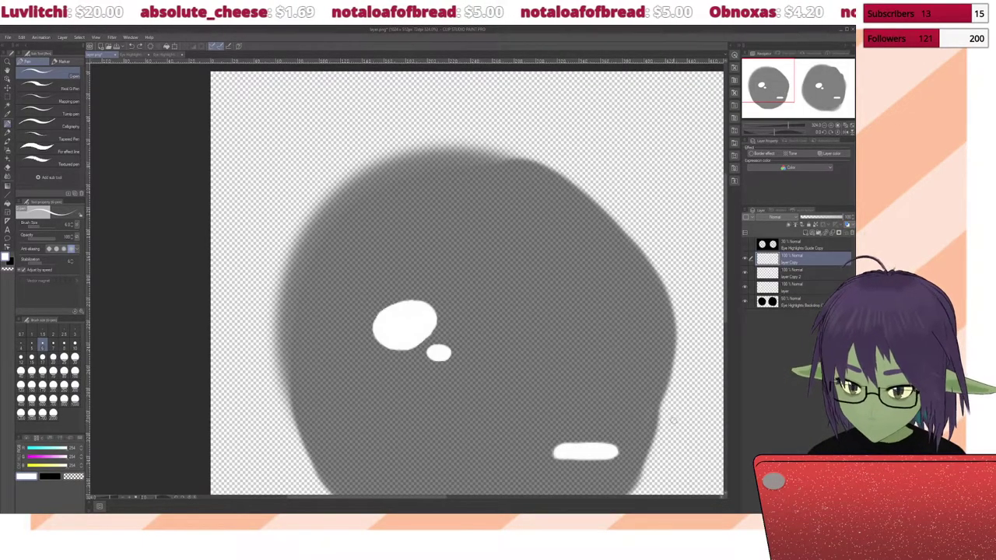
Step: Select the left-hand eye's three highlights with a rectangular selection and merge the separate highlight layers into one
{"action": "right_click", "coordinate": [671, 415]}
{"action": "left_click_drag", "start_coordinate": [427, 500], "coordinate": [455, 508]}
{"action": "left_click_drag", "start_coordinate": [728, 285], "coordinate": [730, 313]}
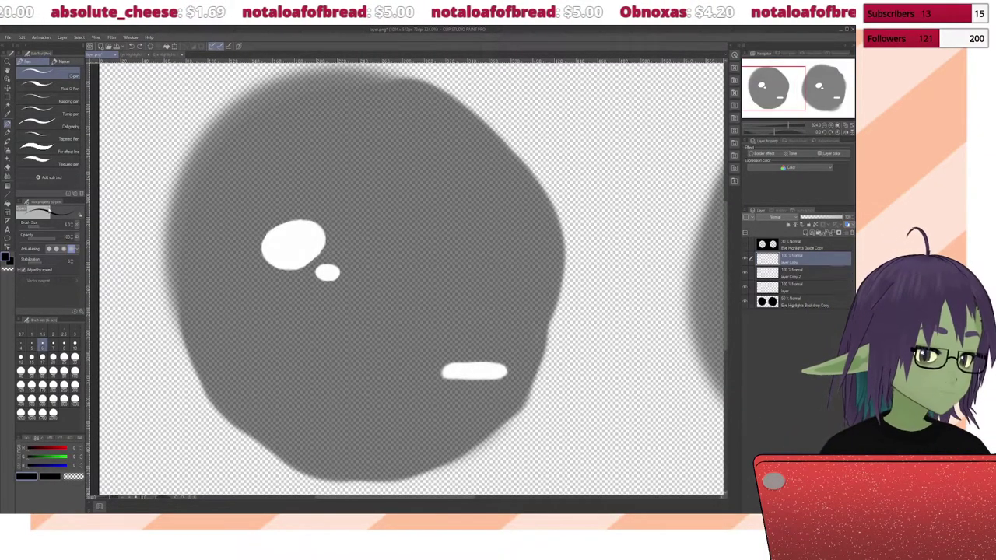
{"action": "key", "text": "m"}
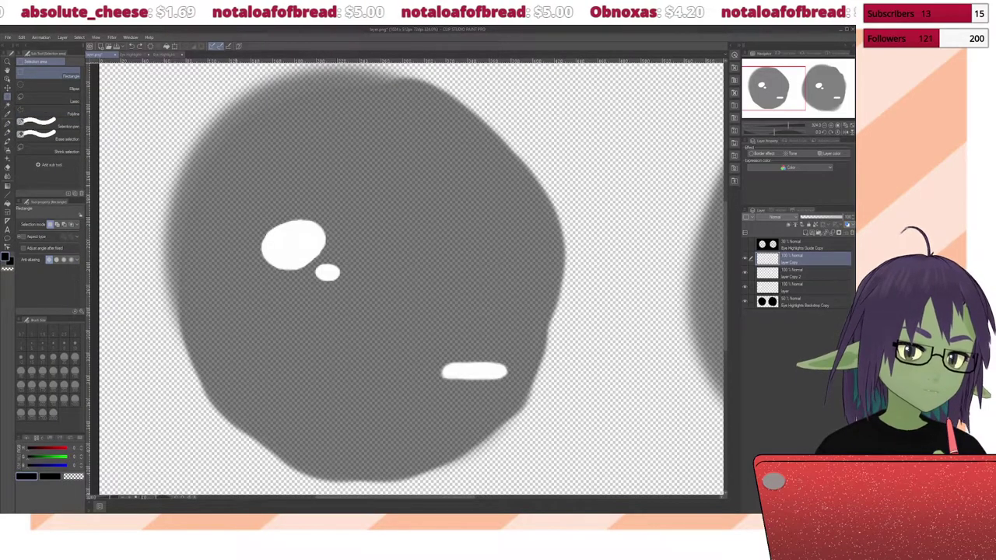
{"action": "left_click_drag", "start_coordinate": [235, 185], "coordinate": [536, 404]}
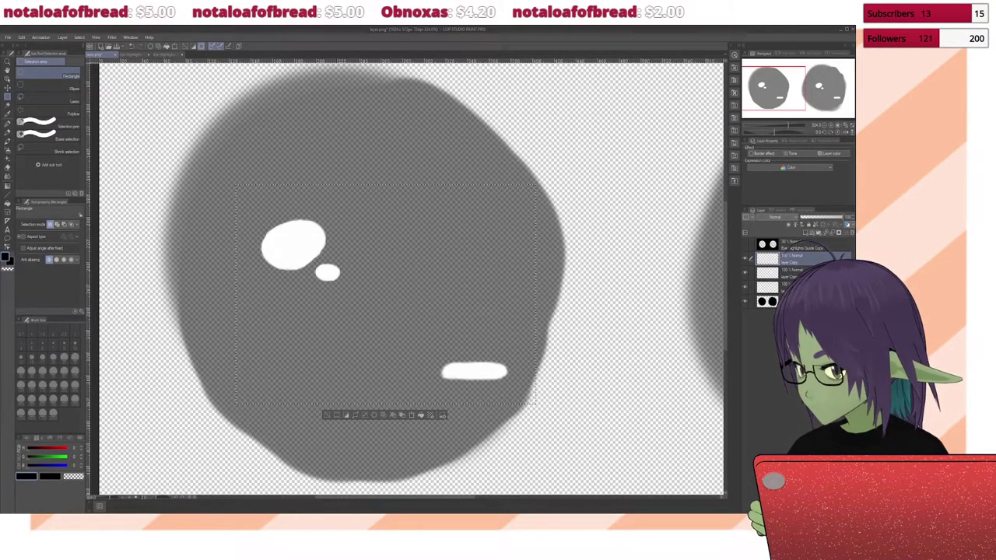
{"action": "key", "text": "ctrl+e"}
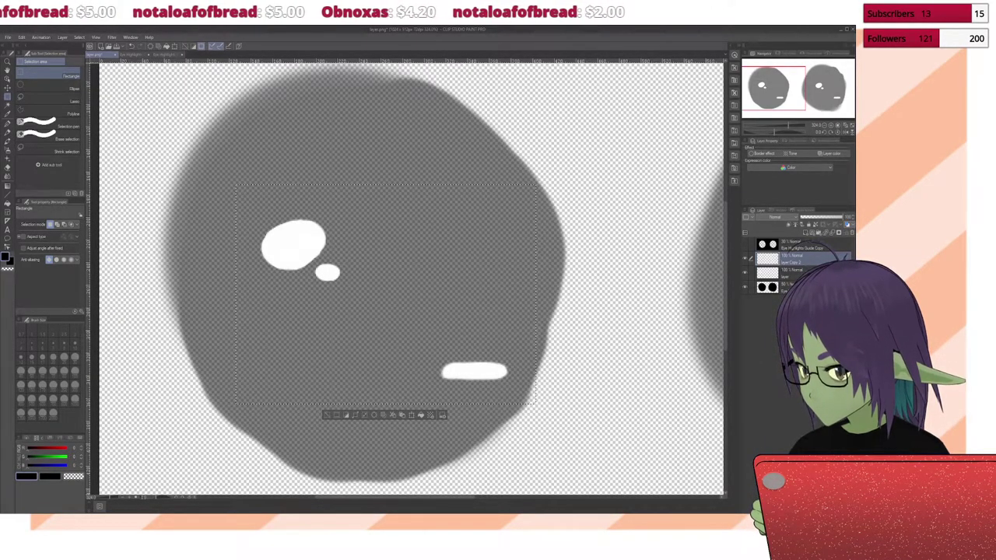
{"action": "key", "text": "ctrl+e"}
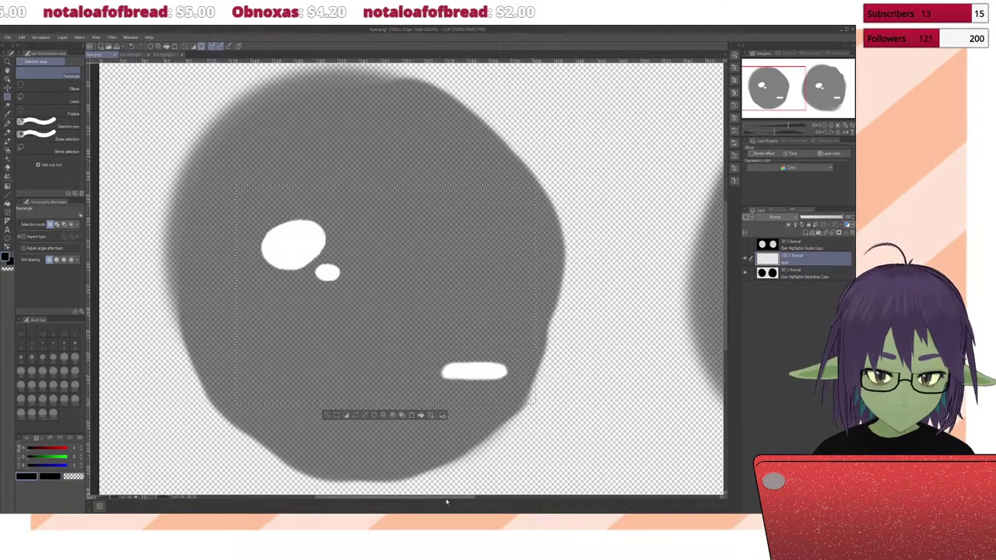
Step: Duplicate the selected left-hand eye highlights onto a new layer and move the copy onto the right-hand eye's highlights
{"action": "left_click_drag", "start_coordinate": [426, 500], "coordinate": [477, 500]}
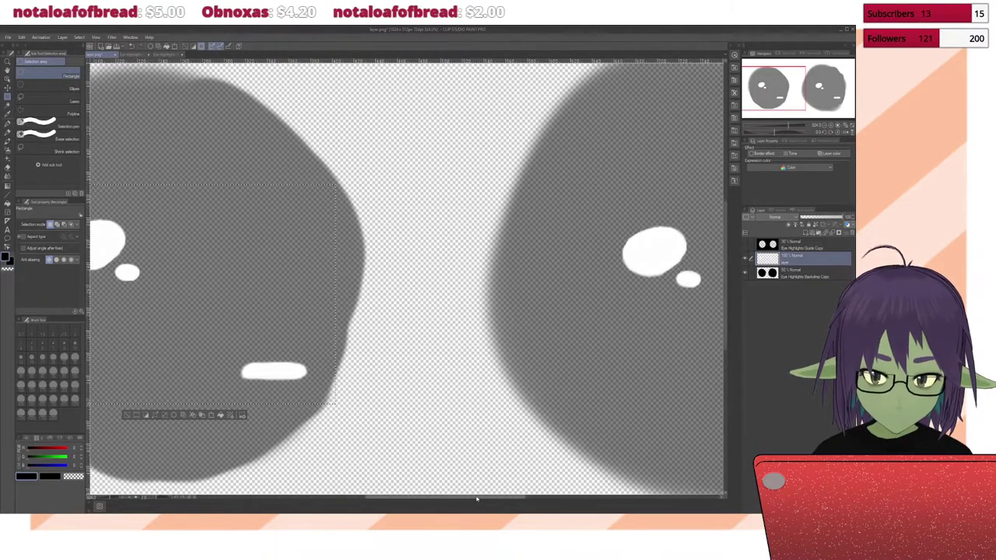
{"action": "key", "text": "ctrl+v"}
{"action": "left_click", "coordinate": [8, 79]}
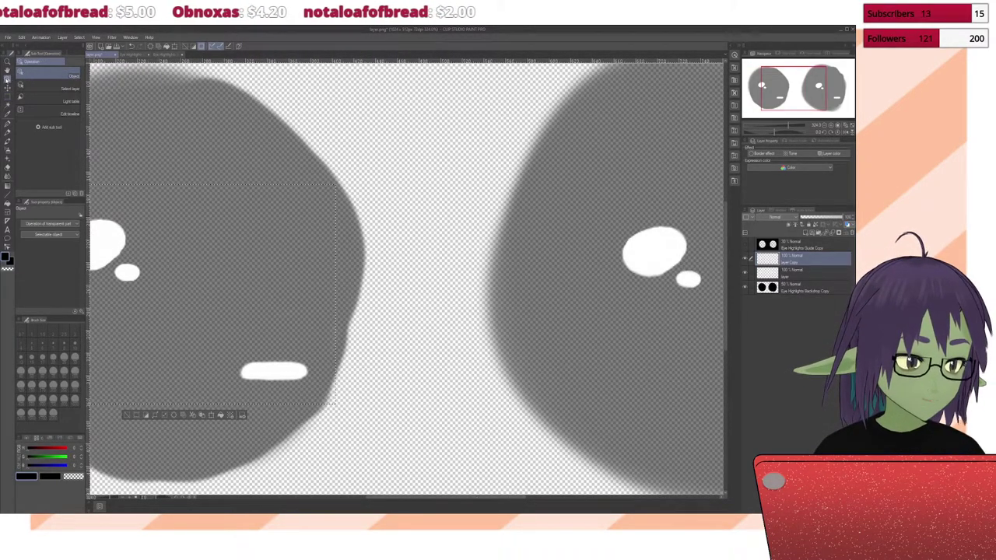
{"action": "left_click_drag", "start_coordinate": [181, 313], "coordinate": [460, 276]}
{"action": "key", "text": "ctrl+z"}
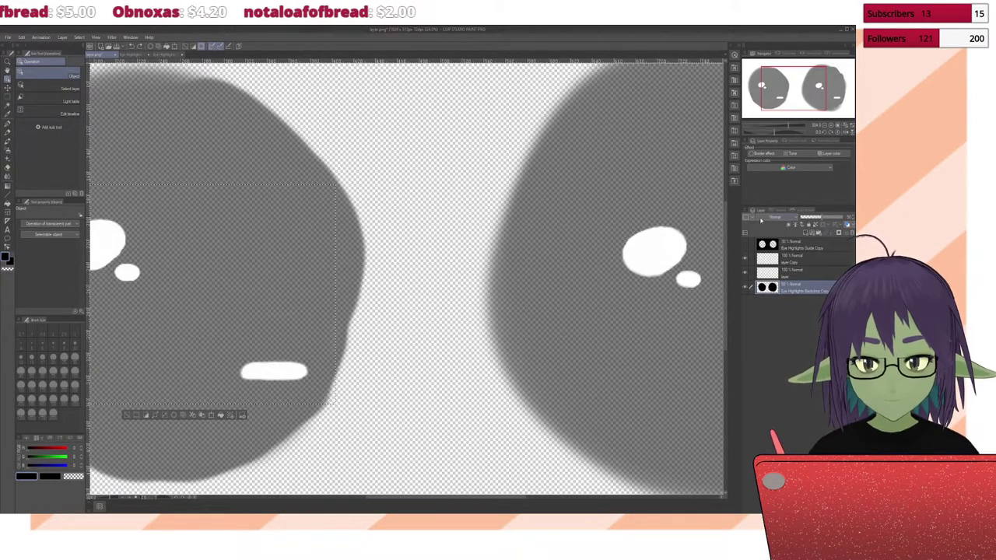
{"action": "left_click", "coordinate": [799, 263]}
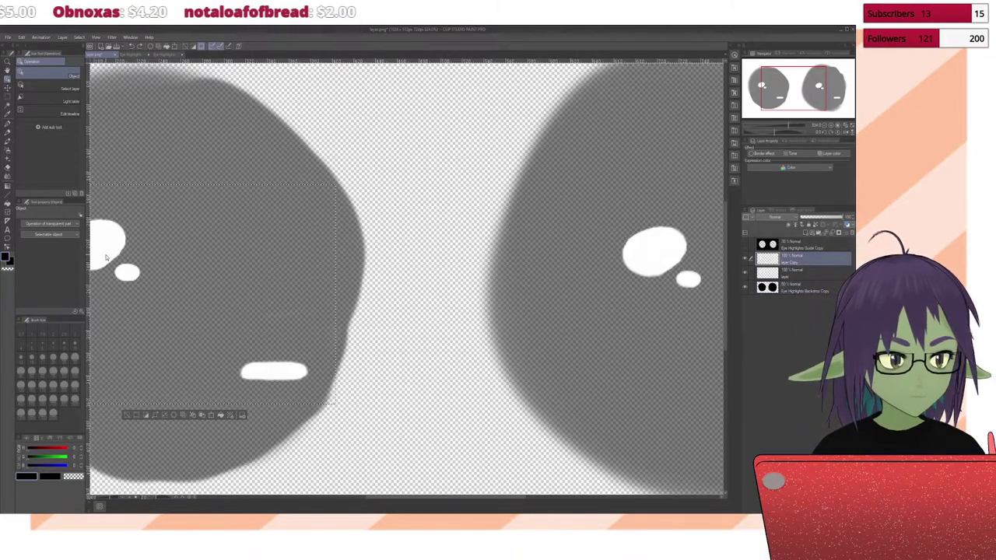
{"action": "left_click_drag", "start_coordinate": [106, 257], "coordinate": [668, 266]}
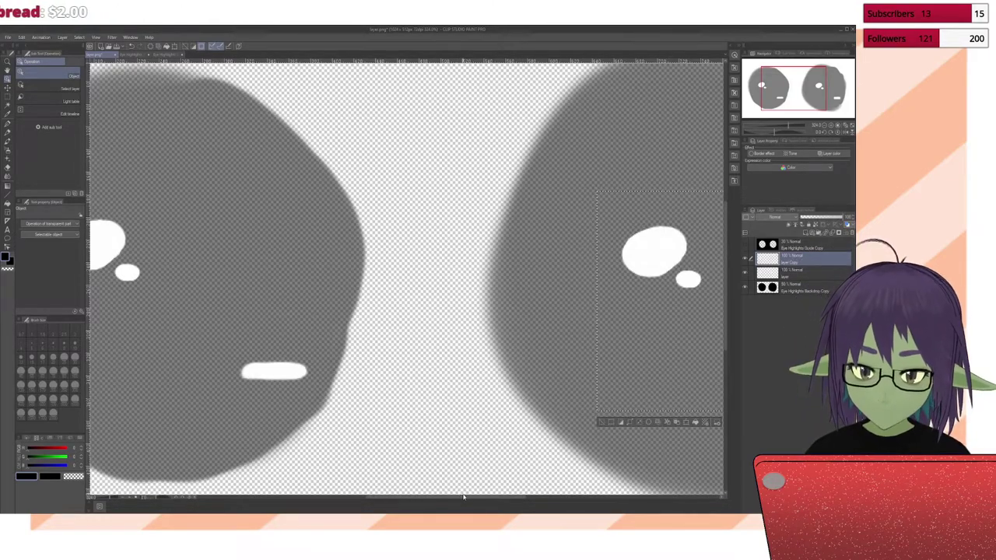
Step: Remove the right-hand eye's original highlights beneath the copy from the merged highlights layer
{"action": "left_click_drag", "start_coordinate": [462, 495], "coordinate": [526, 496]}
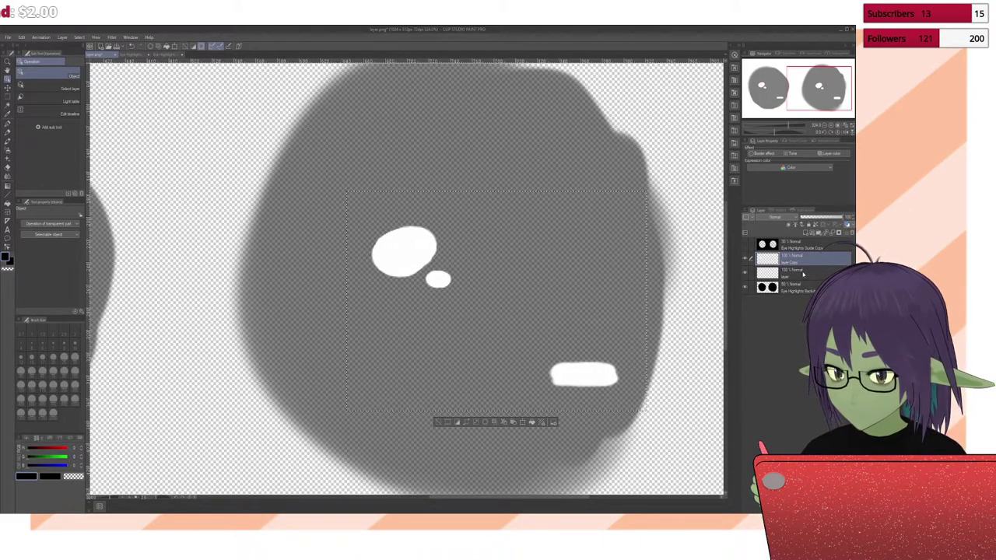
{"action": "left_click", "coordinate": [788, 272]}
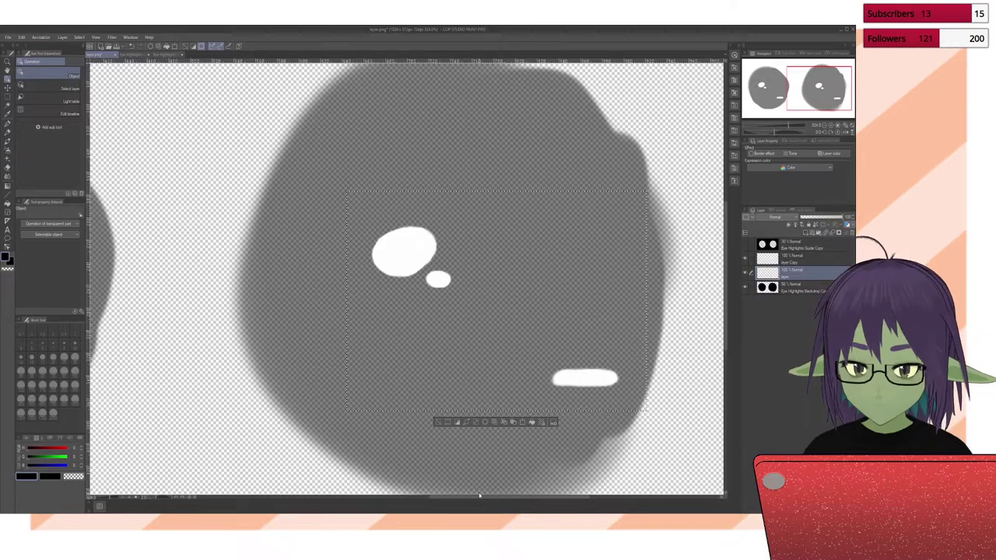
{"action": "left_click_drag", "start_coordinate": [479, 498], "coordinate": [470, 499]}
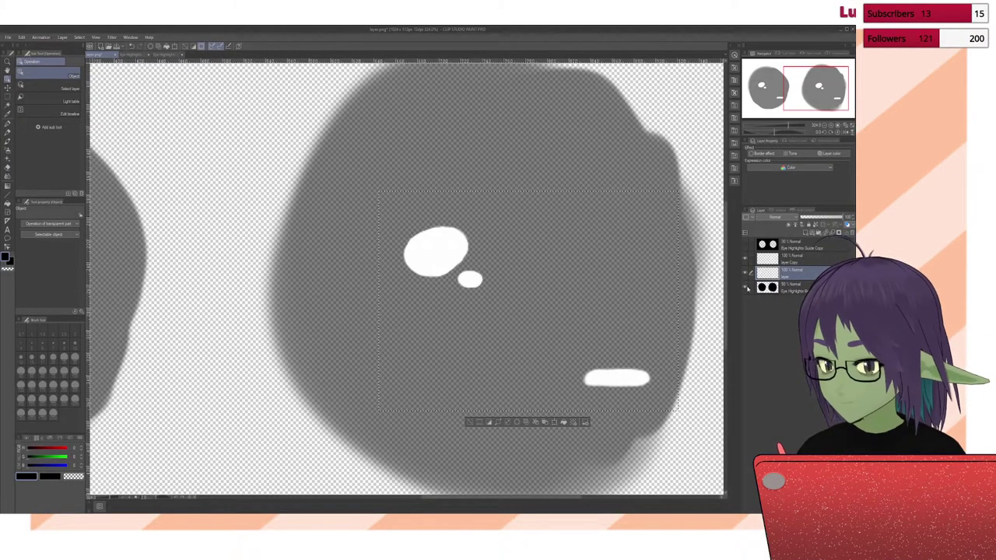
Step: Check the right-hand eye's copied highlights with the backdrop layer hidden, and restore the backdrop's visibility
{"action": "left_click", "coordinate": [745, 287]}
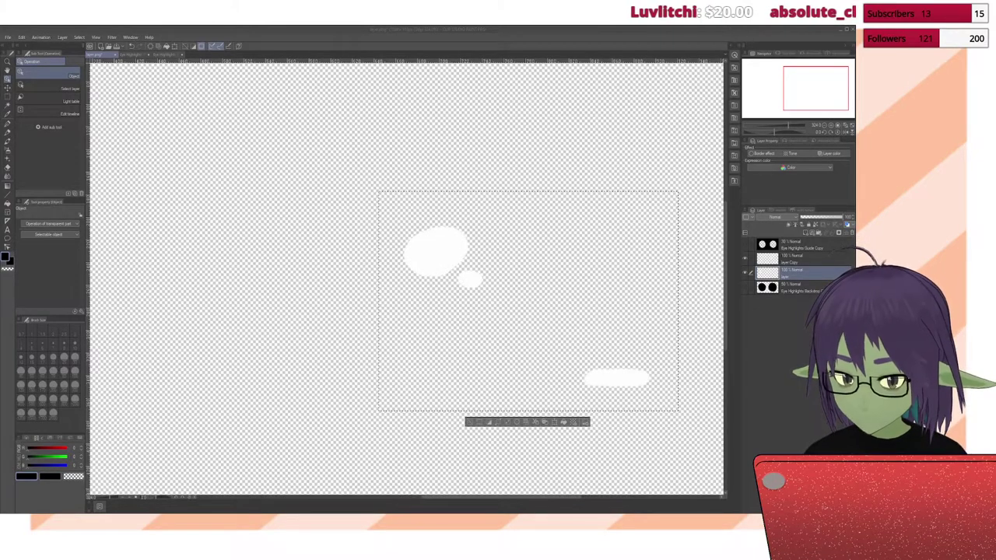
{"action": "left_click", "coordinate": [559, 391]}
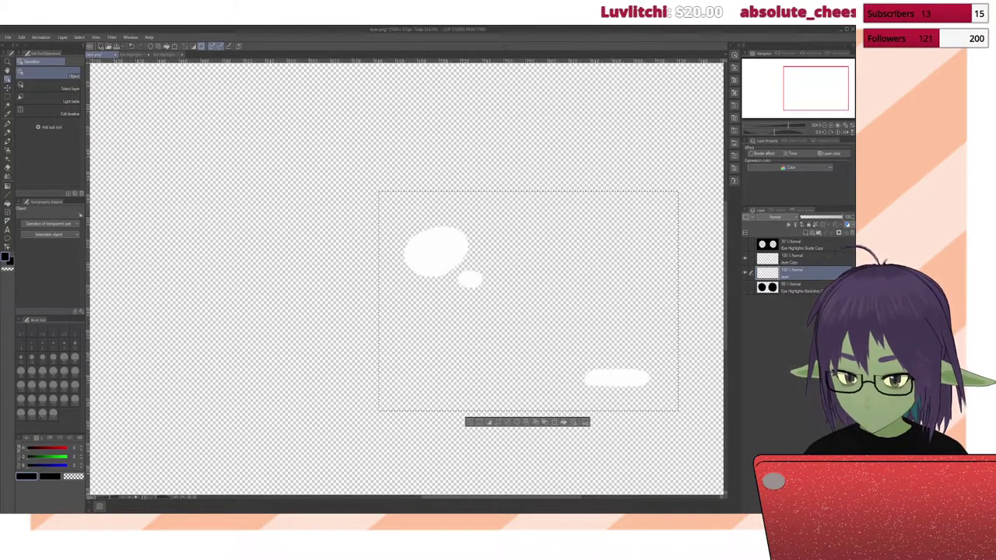
{"action": "key", "text": "alt+Tab"}
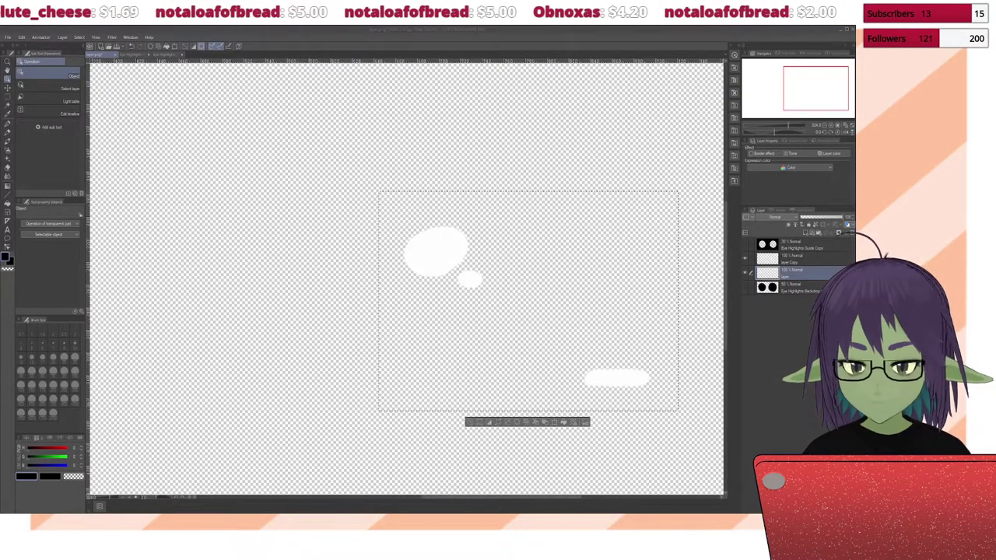
{"action": "left_click", "coordinate": [464, 189]}
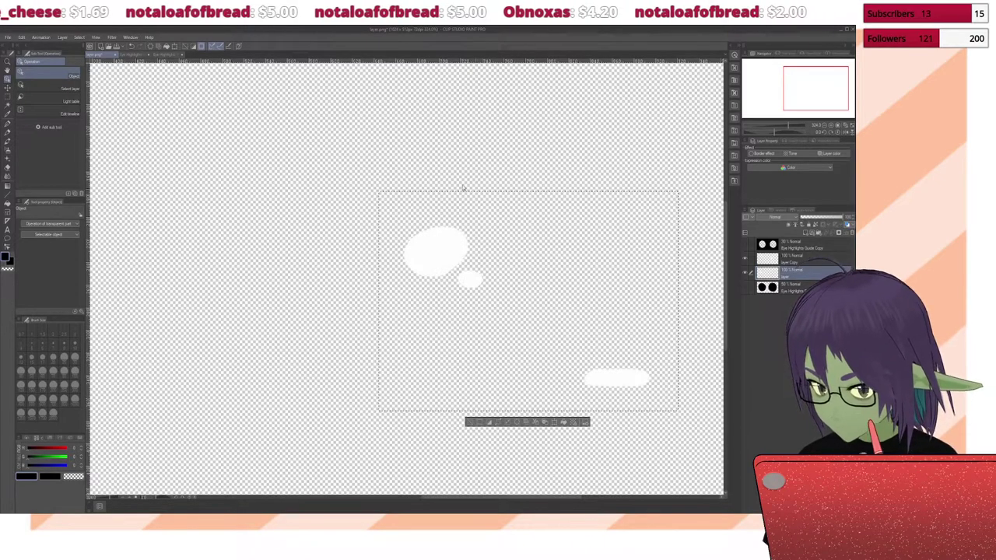
{"action": "left_click", "coordinate": [745, 288]}
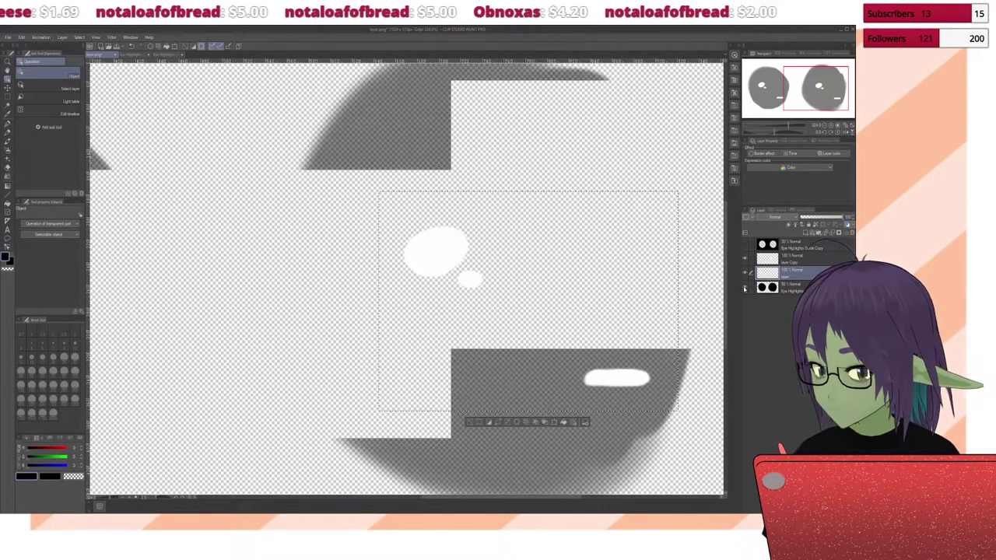
Step: Merge the copied right-hand eye highlights layer down into the original highlights layer
{"action": "left_click", "coordinate": [790, 258]}
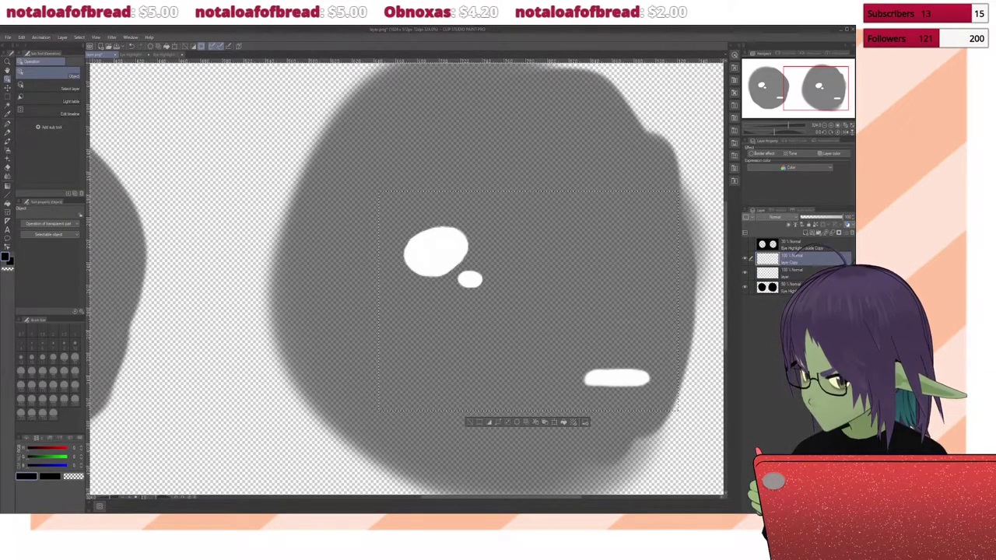
{"action": "key", "text": "ctrl+e"}
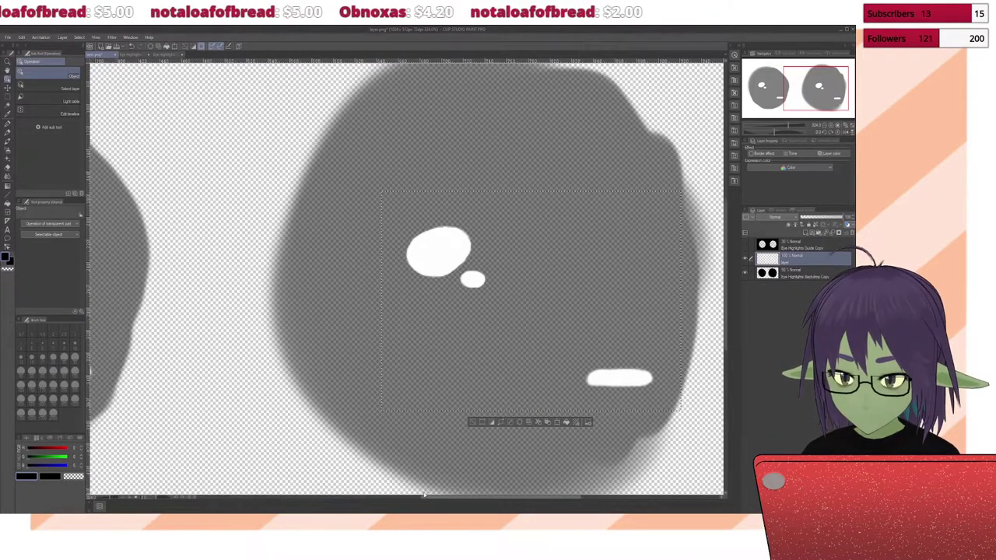
Step: Sample the white of the left-hand eye's large highlight as the drawing color, choose the Pen tool, and clear the selection
{"action": "left_click_drag", "start_coordinate": [454, 497], "coordinate": [333, 496]}
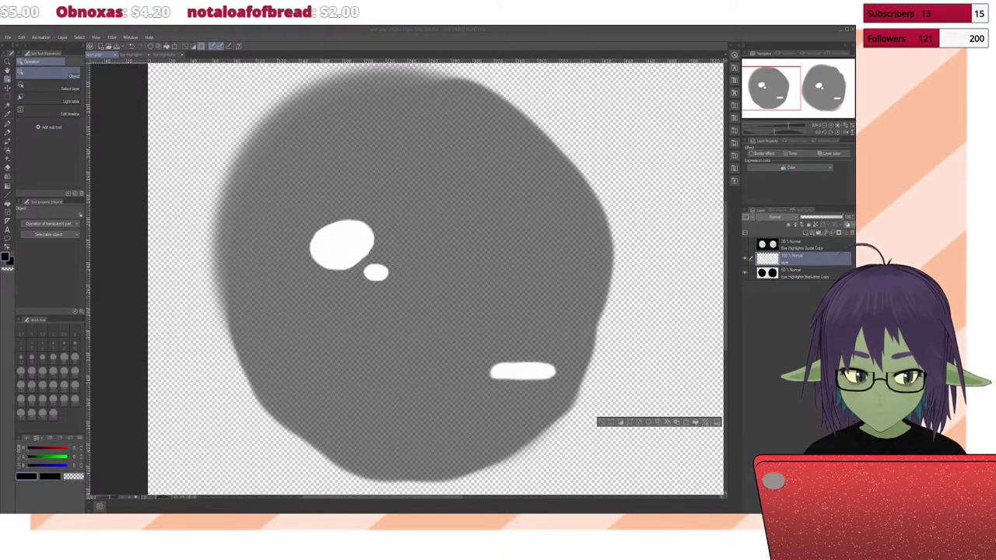
{"action": "left_click", "coordinate": [421, 266]}
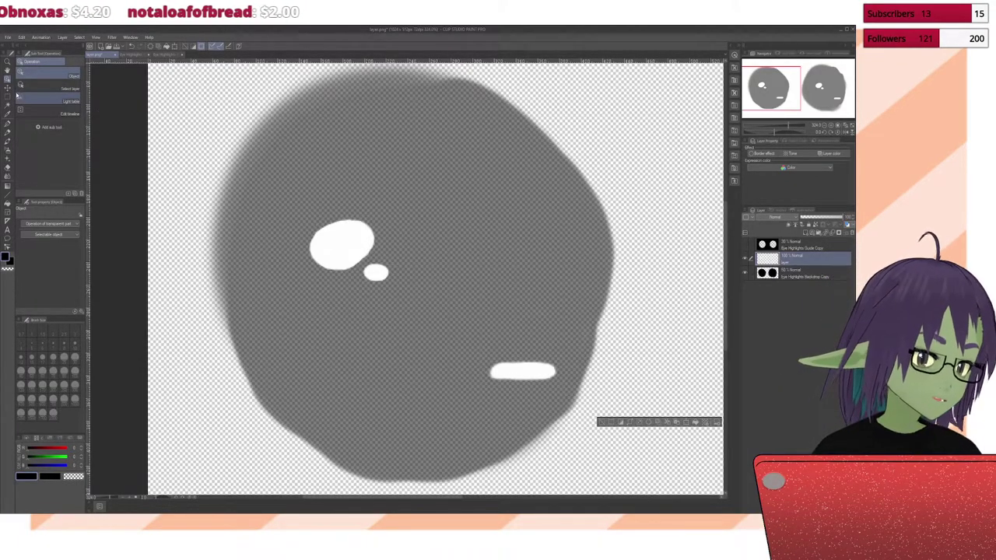
{"action": "key", "text": "p"}
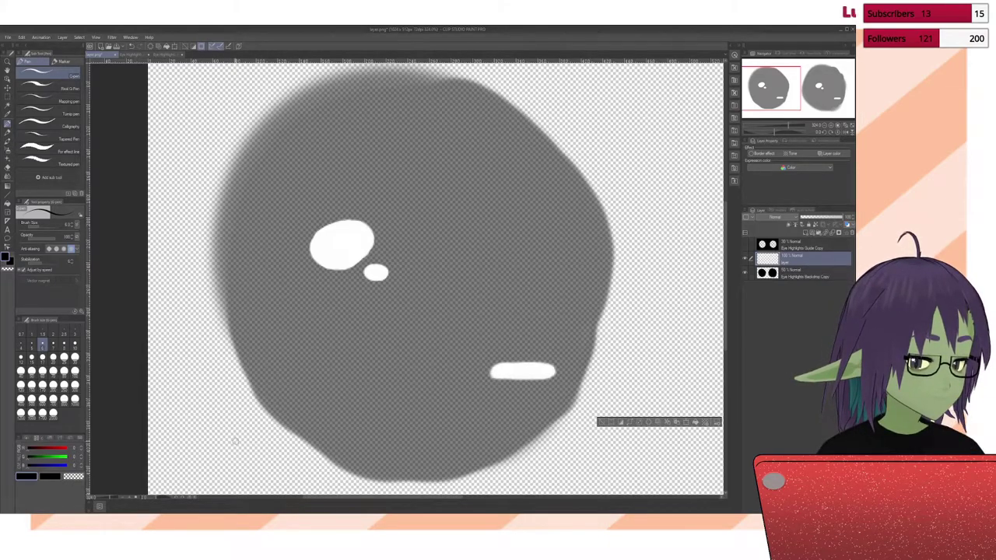
{"action": "left_click", "coordinate": [7, 113]}
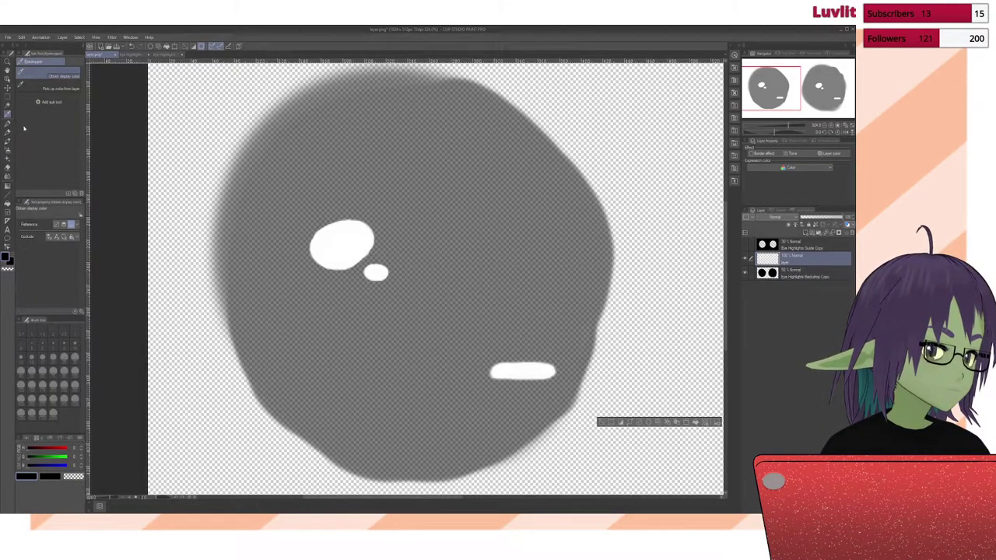
{"action": "left_click", "coordinate": [346, 241]}
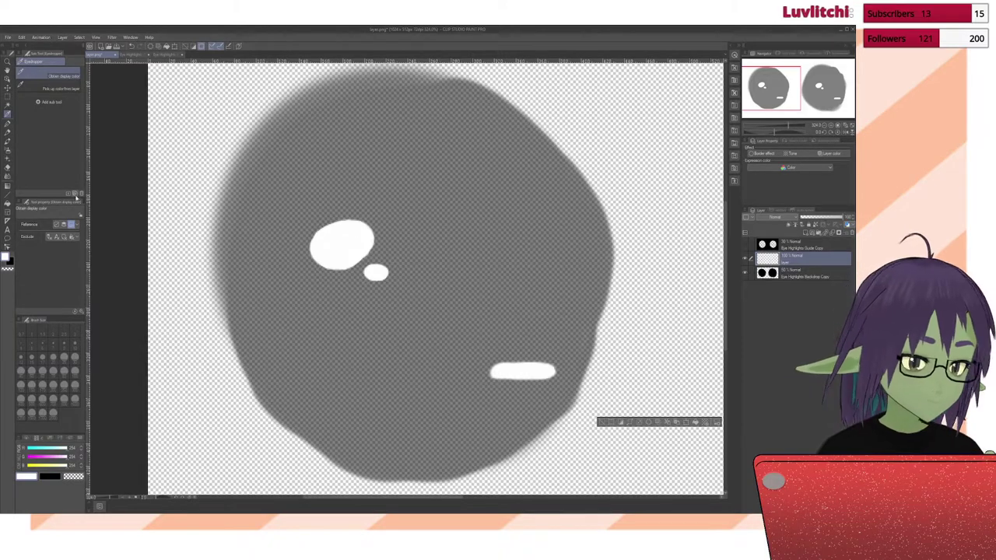
{"action": "left_click", "coordinate": [7, 123]}
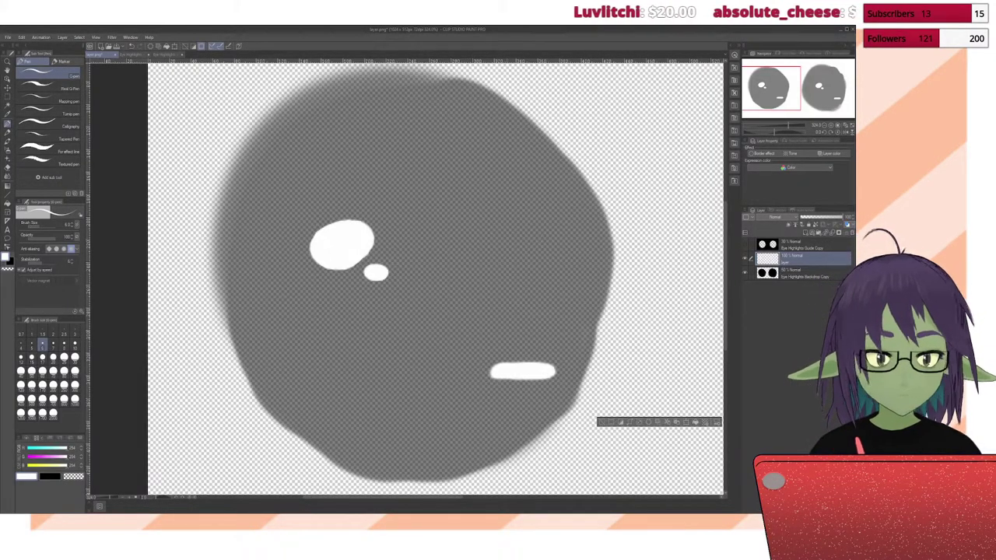
{"action": "key", "text": "ctrl+d"}
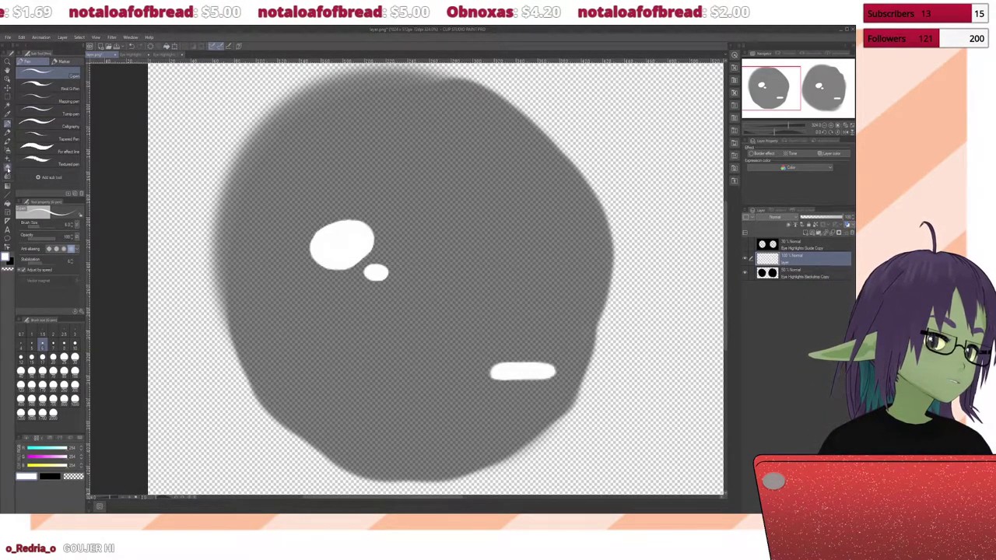
Step: Try erasing a narrow vertical strip through the left-hand eye's lower highlight with the Hard eraser, and undo it
{"action": "left_click", "coordinate": [8, 174]}
{"action": "left_click", "coordinate": [46, 73]}
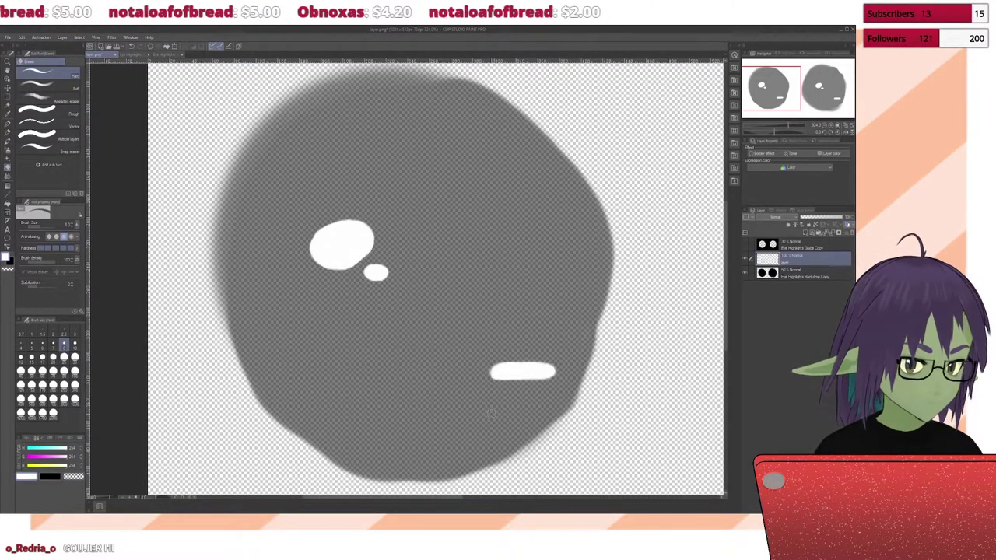
{"action": "left_click_drag", "start_coordinate": [513, 360], "coordinate": [513, 382]}
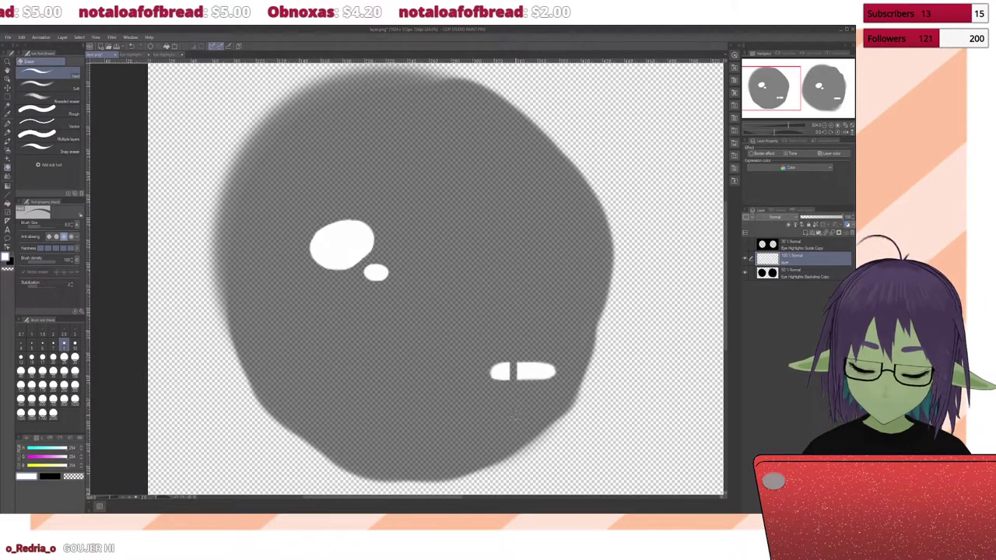
{"action": "key", "text": "ctrl+z"}
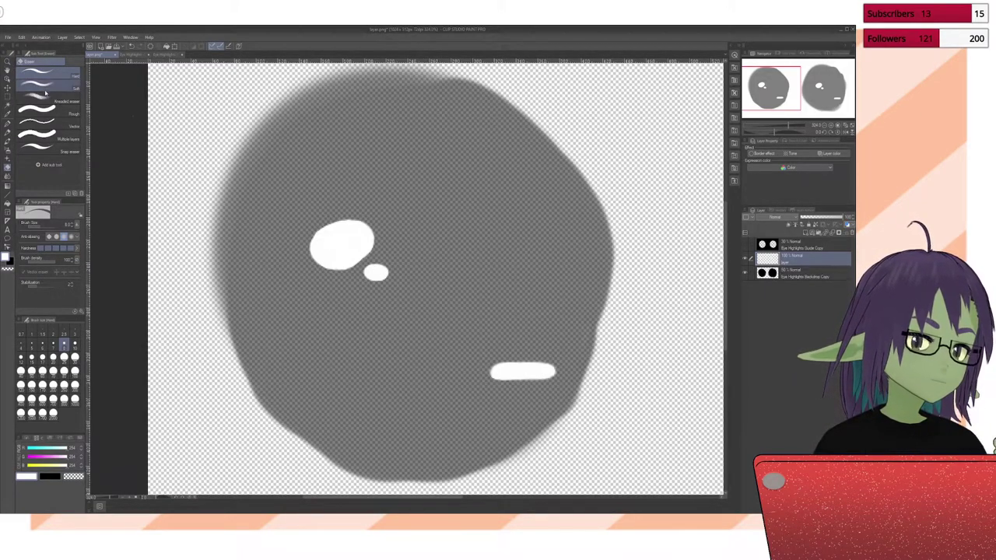
Step: Select the left-hand eye's three highlights with a rectangular selection and duplicate them onto a new layer
{"action": "left_click", "coordinate": [8, 98]}
{"action": "left_click_drag", "start_coordinate": [267, 172], "coordinate": [652, 449]}
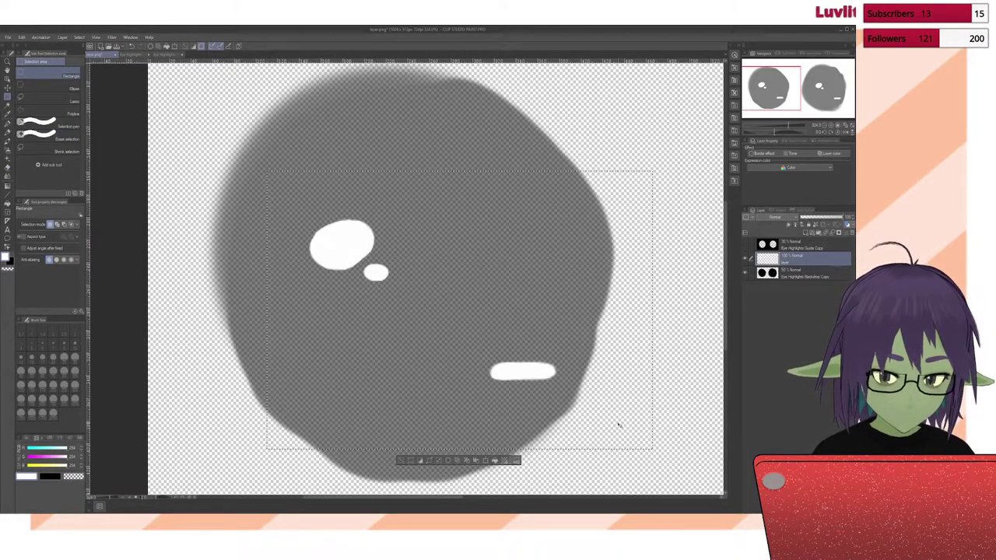
{"action": "key", "text": "ctrl+v"}
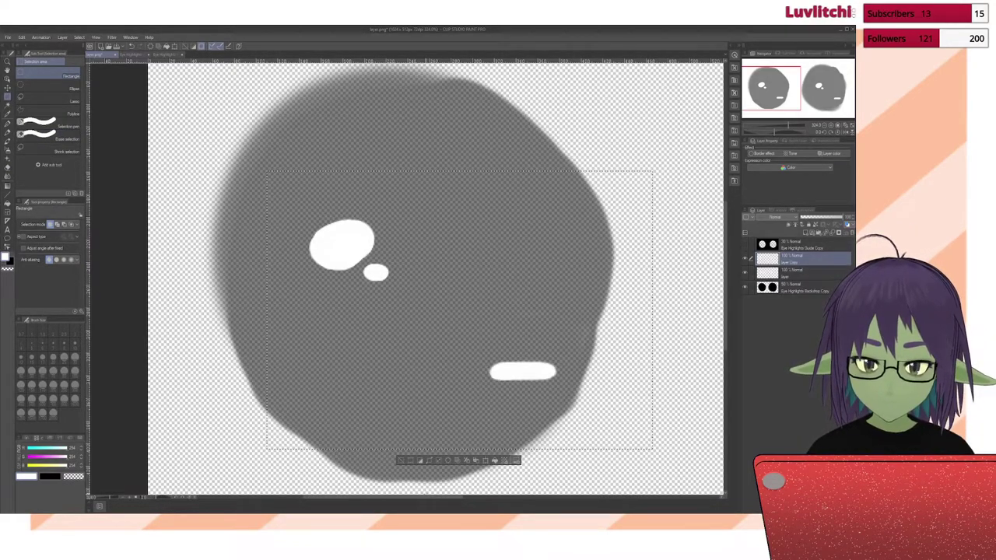
Step: Try to shift the duplicated highlights toward the right-hand eye with the Move layer tool, and undo the move
{"action": "left_click_drag", "start_coordinate": [429, 500], "coordinate": [586, 517]}
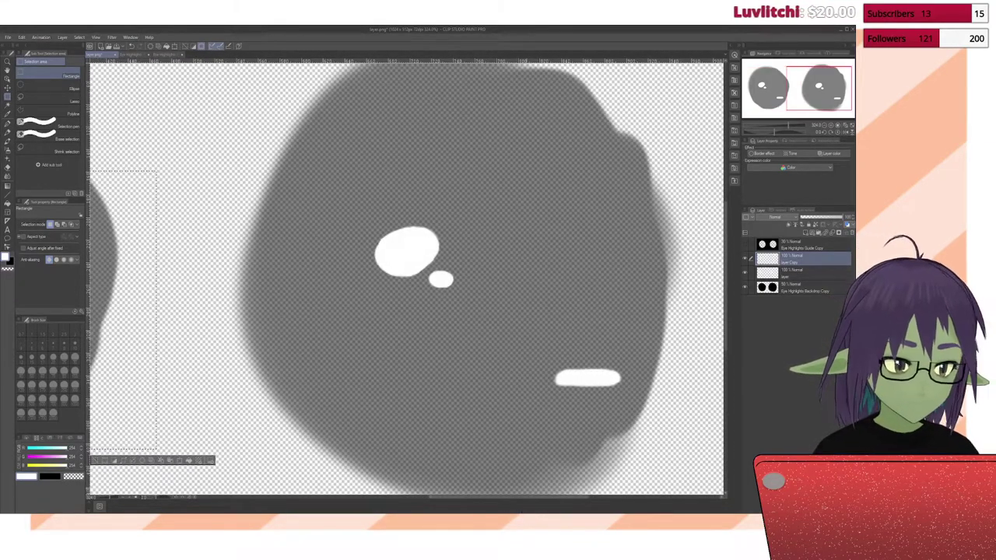
{"action": "left_click", "coordinate": [8, 78]}
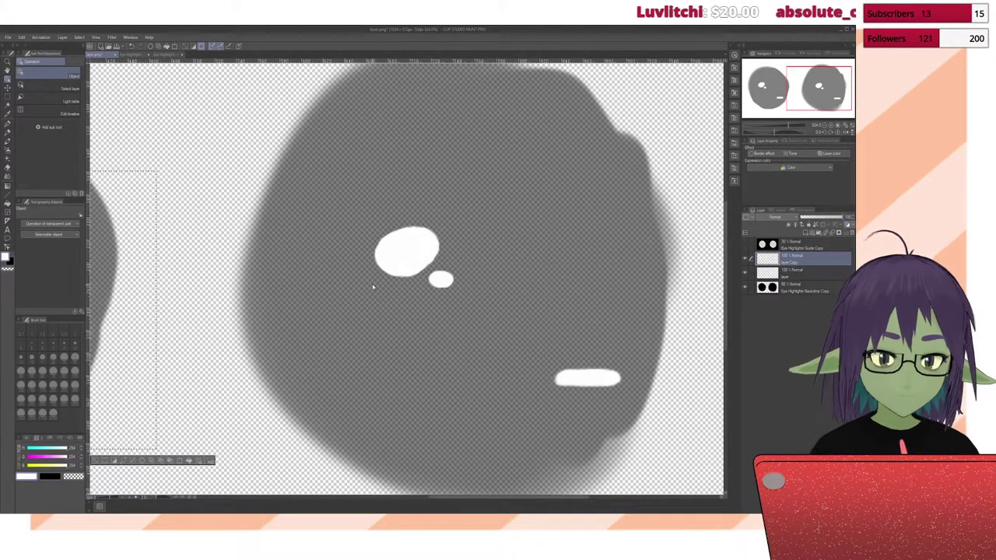
{"action": "left_click", "coordinate": [7, 89]}
{"action": "left_click_drag", "start_coordinate": [120, 261], "coordinate": [422, 259]}
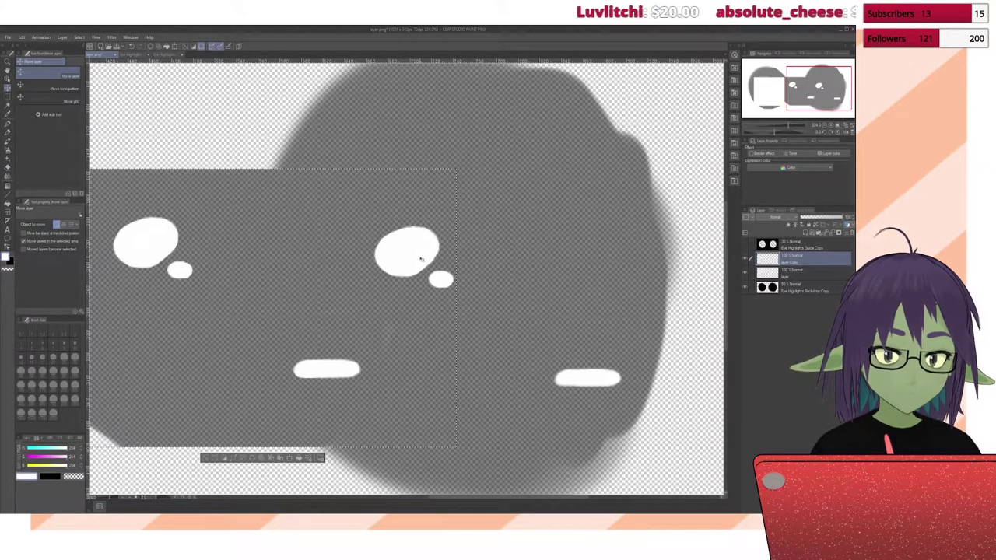
{"action": "key", "text": "ctrl+z"}
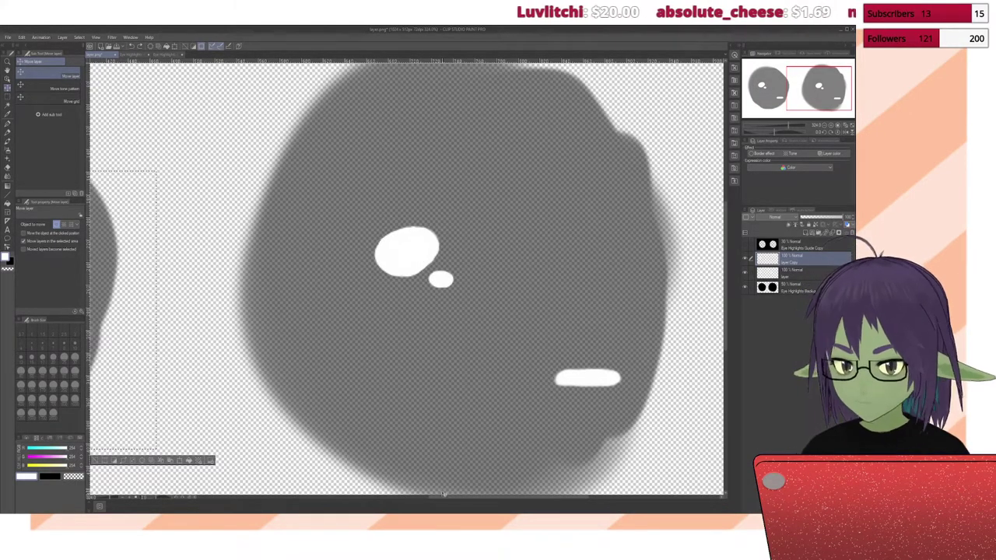
Step: Move the duplicated highlights with the Object tool so they sit exactly over the right-hand eye's highlights
{"action": "scroll", "coordinate": [366, 441], "scroll_direction": "left", "scroll_amount": 3}
{"action": "key", "text": "o"}
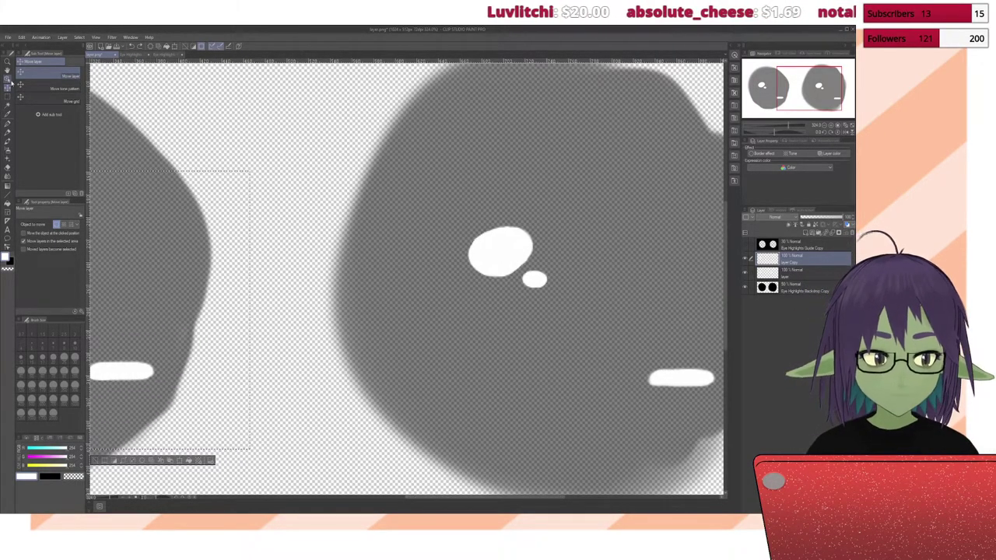
{"action": "left_click_drag", "start_coordinate": [117, 372], "coordinate": [553, 379]}
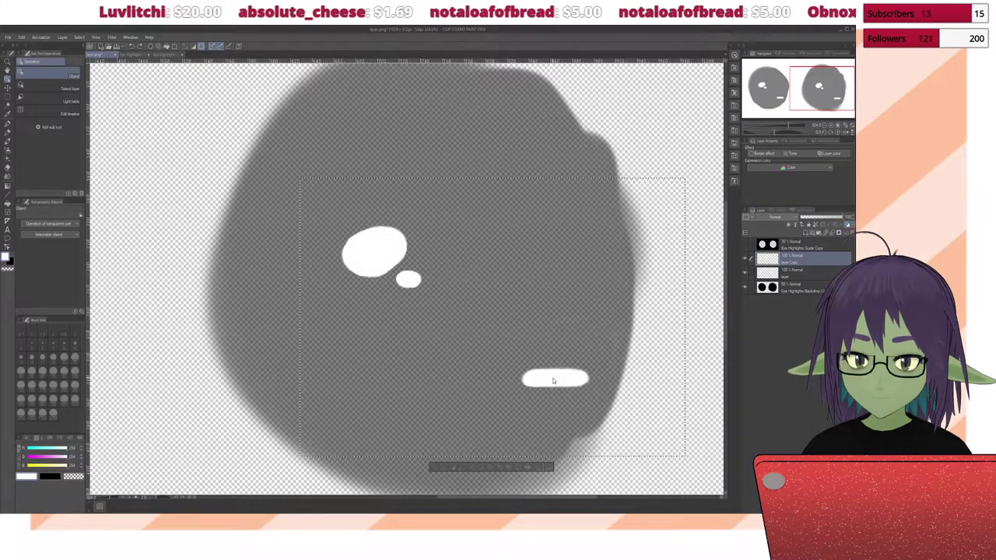
Step: Clear the right-hand eye's old highlights from the original layer and merge the copied highlights layer down into it
{"action": "left_click", "coordinate": [776, 273]}
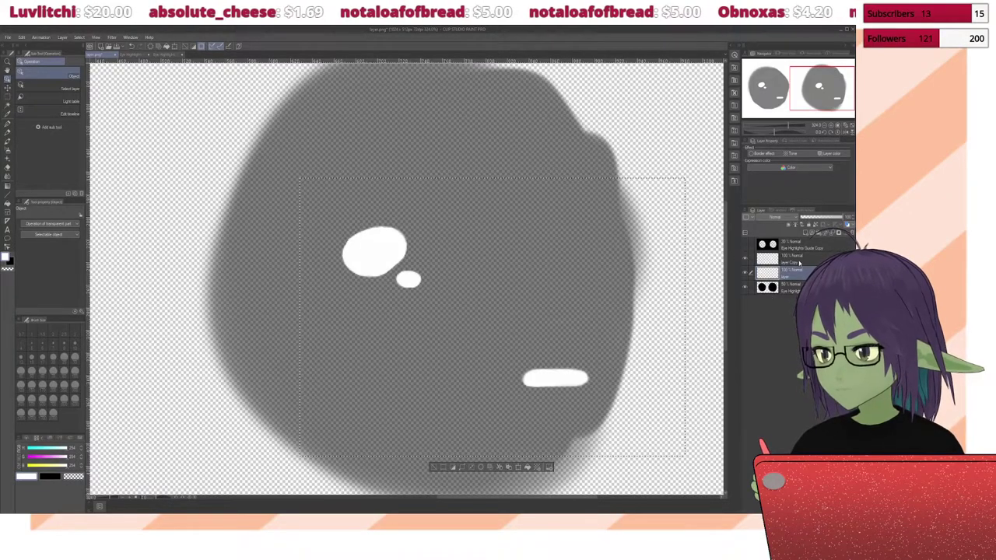
{"action": "left_click", "coordinate": [773, 260]}
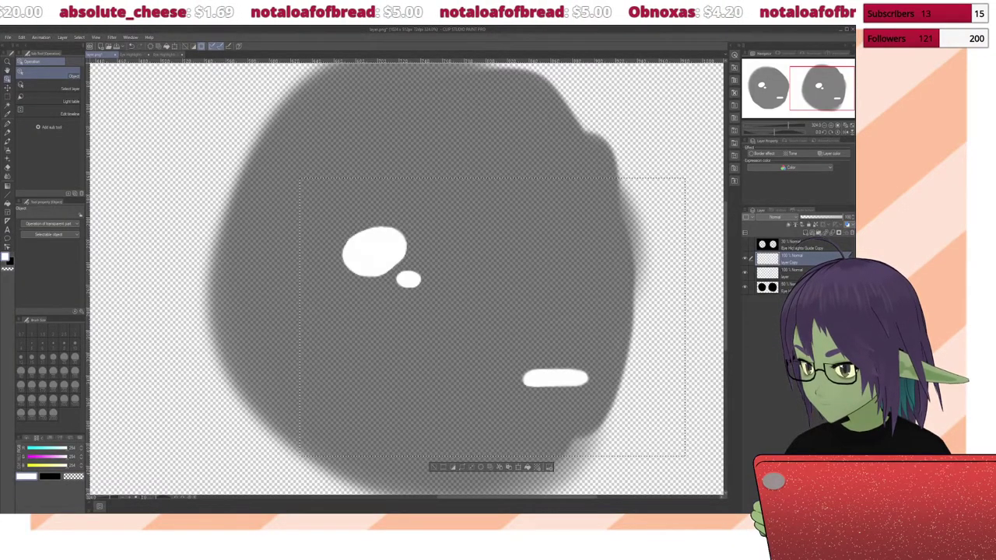
{"action": "key", "text": "ctrl+e"}
Step: Hide the backdrop layer, switch to VRoid Studio, and import the edited texture into the eye highlights layer named Layer
{"action": "left_click", "coordinate": [749, 273]}
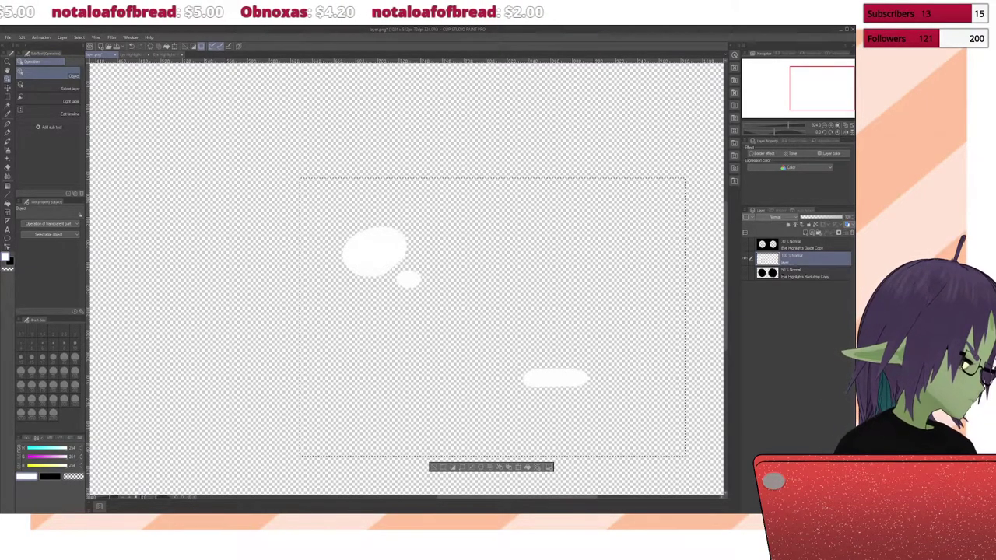
{"action": "key", "text": "alt+Tab"}
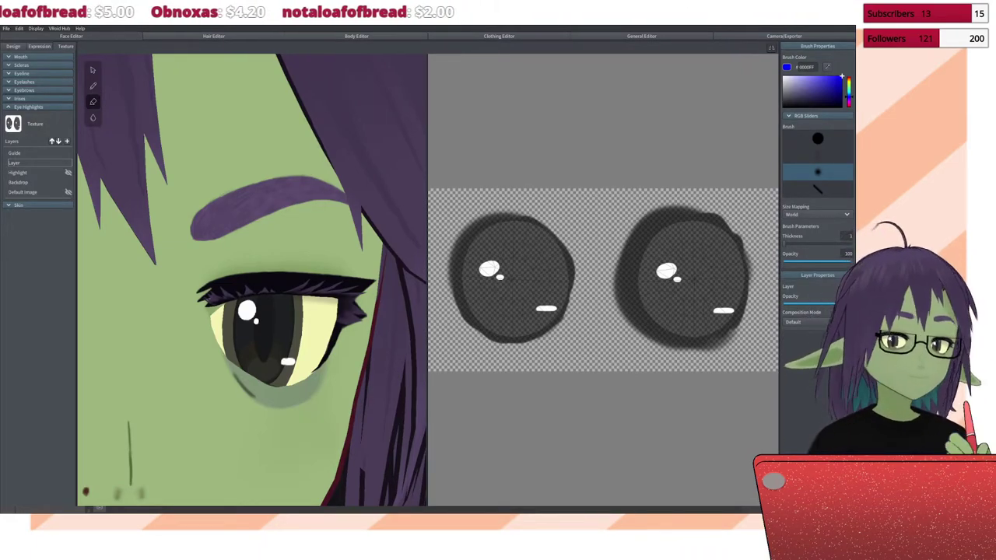
{"action": "right_click", "coordinate": [32, 164]}
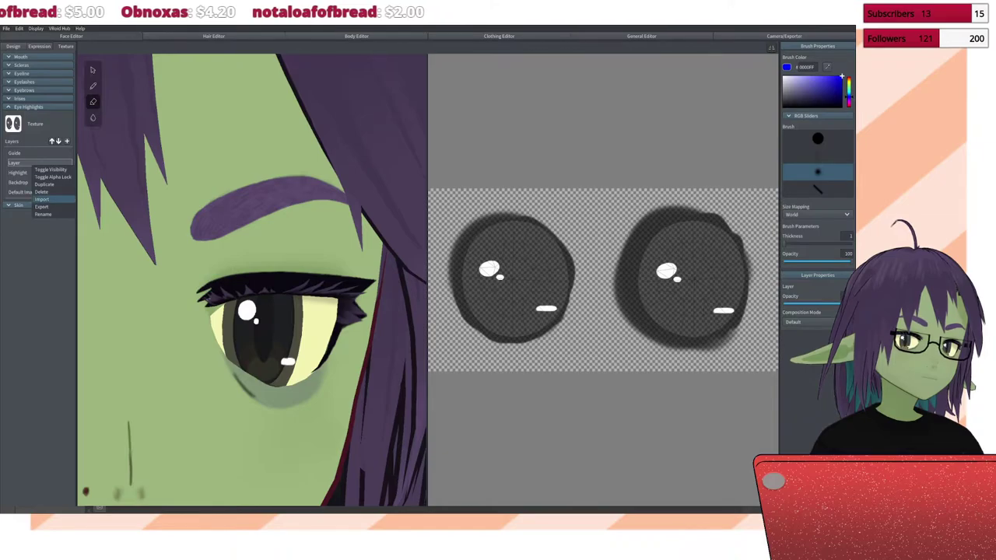
{"action": "left_click", "coordinate": [43, 199]}
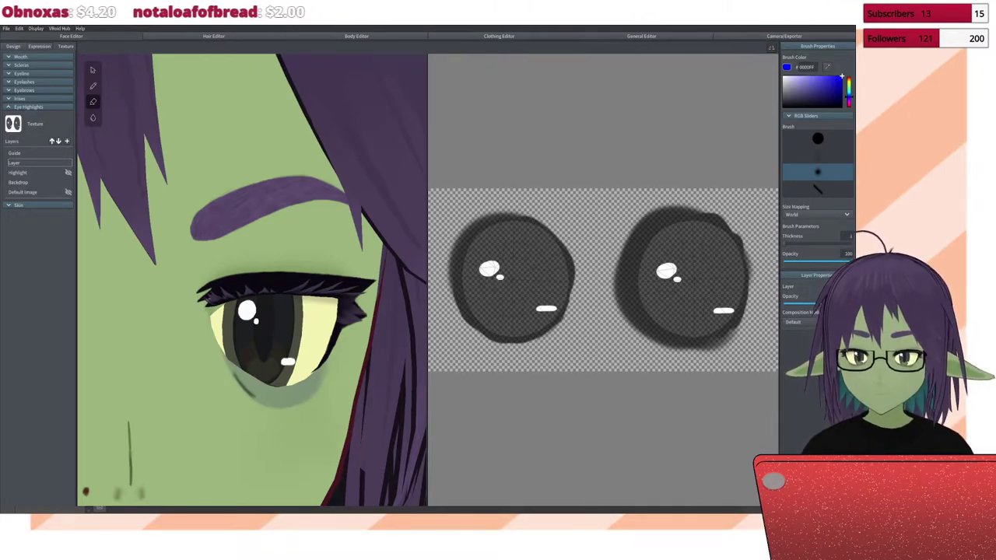
Step: Inspect the highlights on both of the avatar's eyes in the 3D preview
{"action": "middle_click_drag", "start_coordinate": [233, 311], "coordinate": [293, 184]}
{"action": "mouse_move", "coordinate": [257, 280]}
{"action": "right_mouse_down"}
{"action": "mouse_move", "coordinate": [335, 280]}
{"action": "mouse_move", "coordinate": [260, 281]}
{"action": "right_mouse_up"}
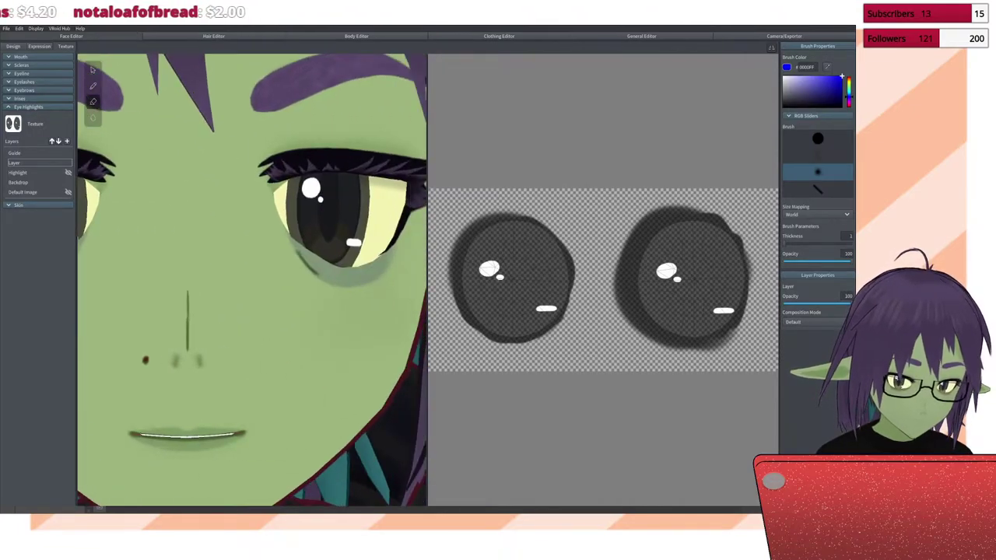
{"action": "middle_click_drag", "start_coordinate": [210, 265], "coordinate": [241, 324]}
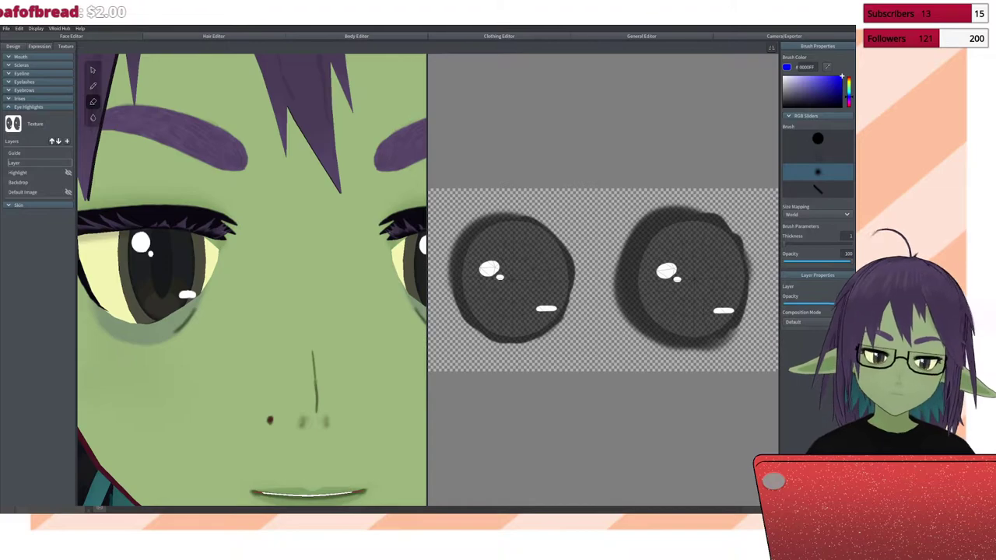
{"action": "middle_click_drag", "start_coordinate": [288, 303], "coordinate": [210, 314]}
{"action": "middle_click_drag", "start_coordinate": [354, 303], "coordinate": [102, 304]}
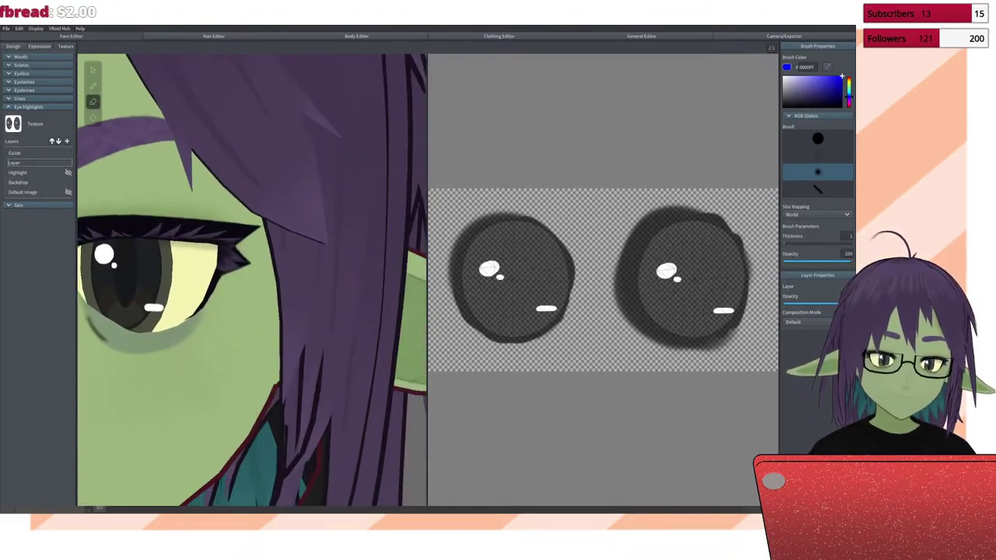
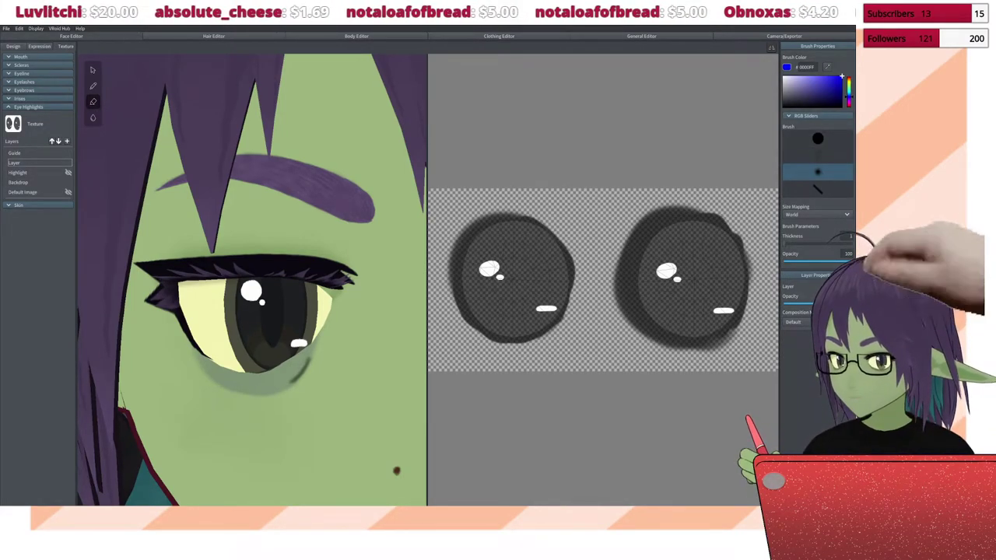
Step: Set up the eraser with the hard round brush and a thickness of 5 for the eye highlights layer
{"action": "left_click", "coordinate": [818, 138]}
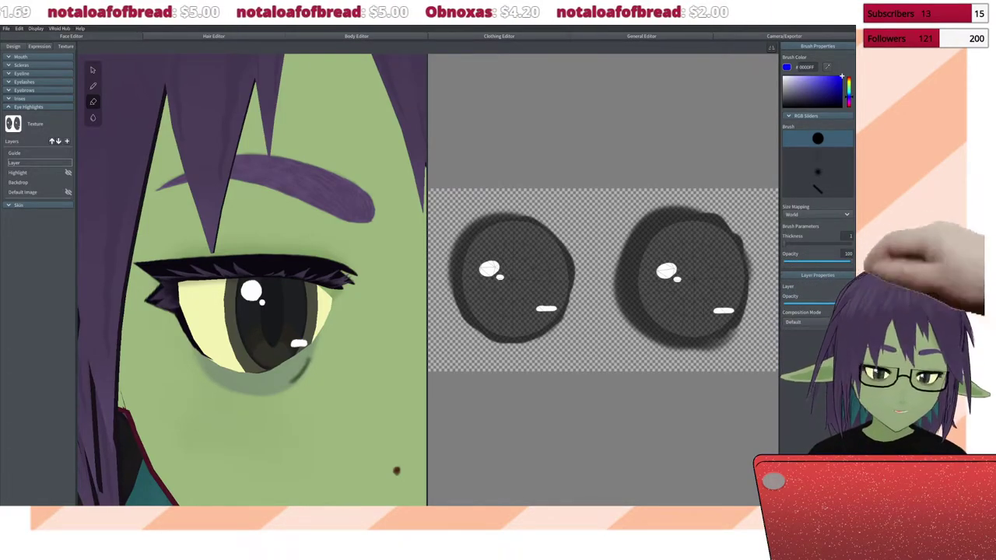
{"action": "left_click", "coordinate": [818, 172]}
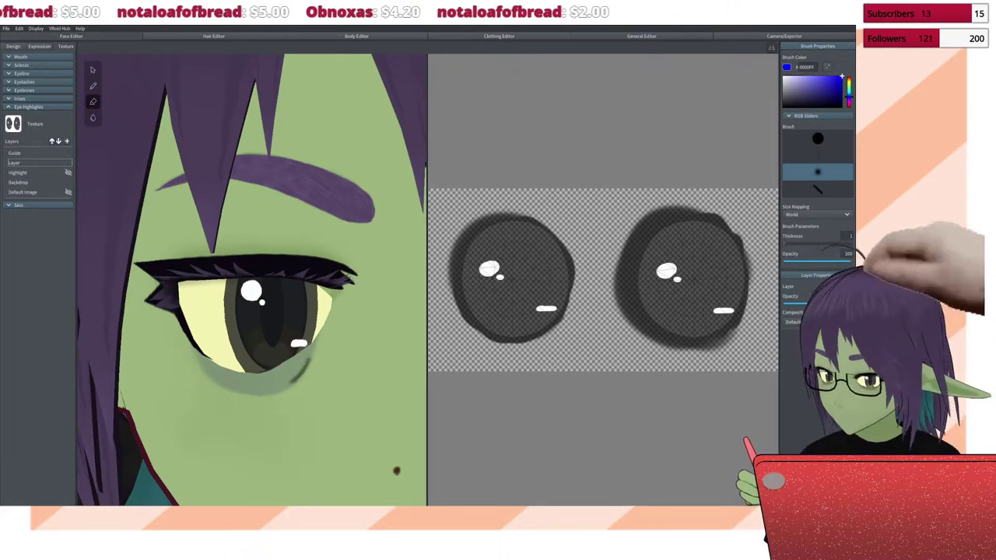
{"action": "left_click", "coordinate": [848, 235]}
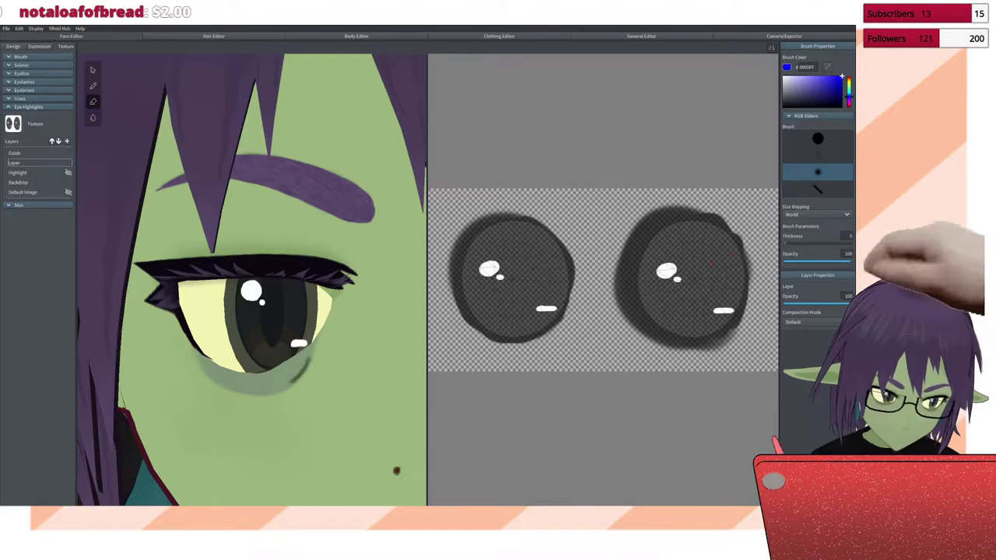
{"action": "left_click", "coordinate": [818, 139]}
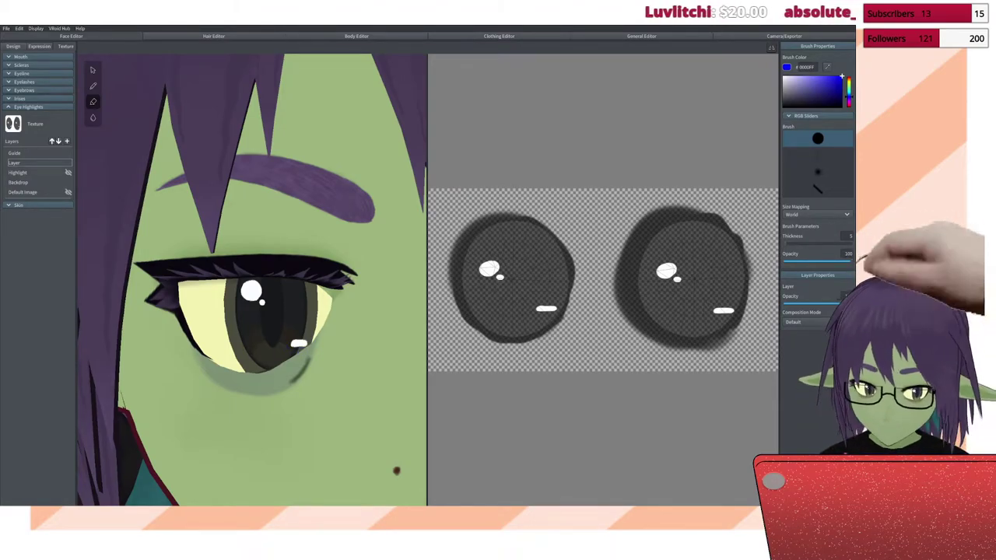
{"action": "scroll", "coordinate": [599, 278], "scroll_direction": "up", "scroll_amount": 2}
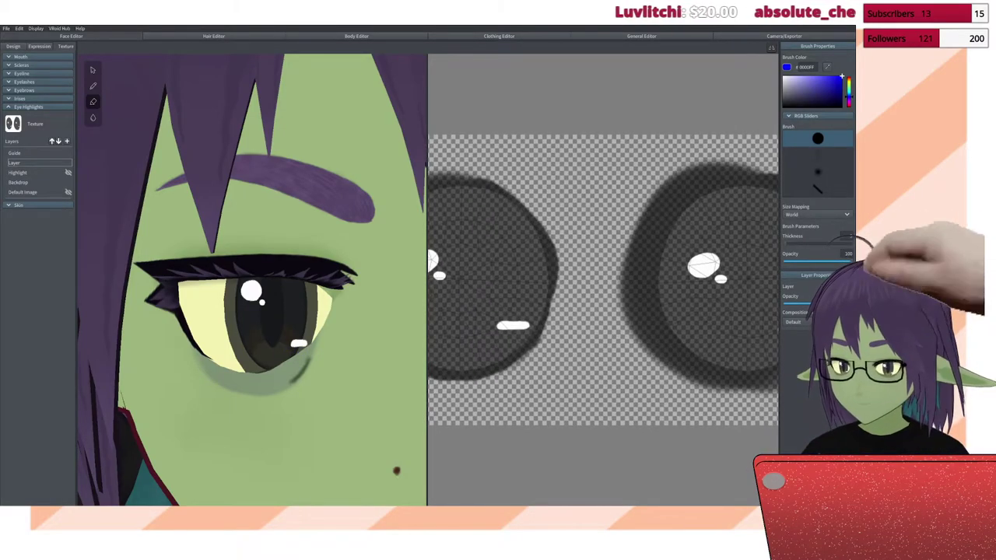
{"action": "scroll", "coordinate": [603, 280], "scroll_direction": "up", "scroll_amount": 5}
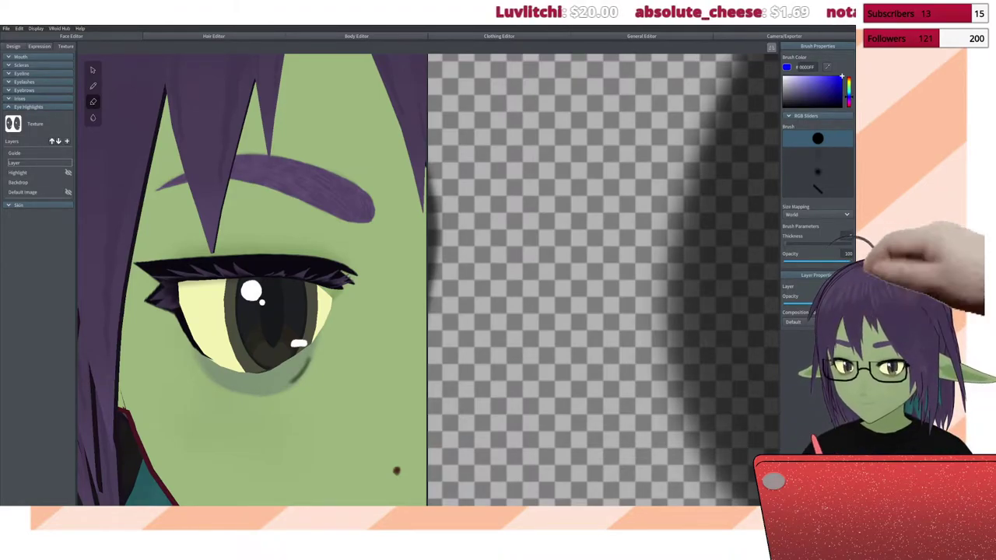
Step: Hide the Guide layer to examine the lower highlight's edges, and show the layer again
{"action": "right_click", "coordinate": [21, 157]}
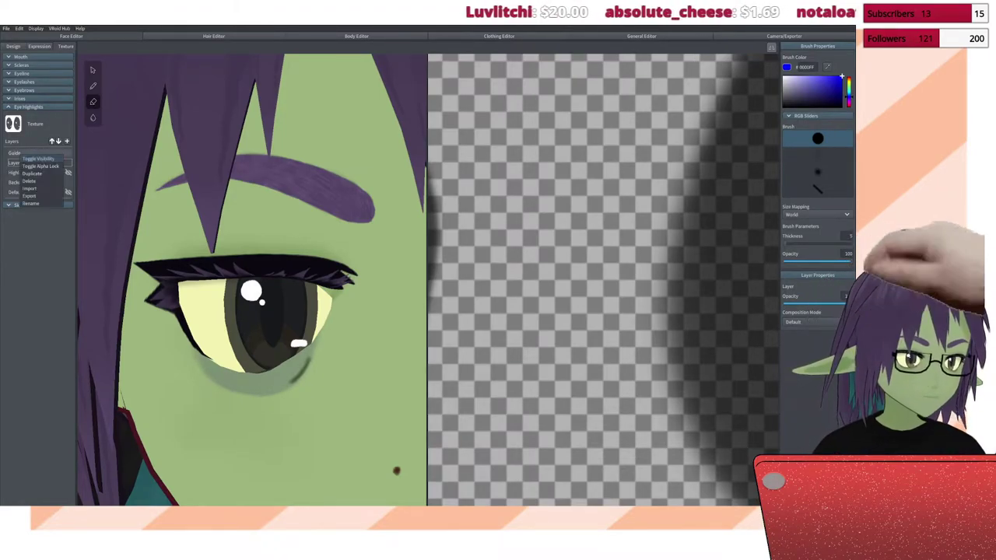
{"action": "left_click", "coordinate": [38, 158]}
{"action": "middle_click_drag", "start_coordinate": [499, 311], "coordinate": [720, 238]}
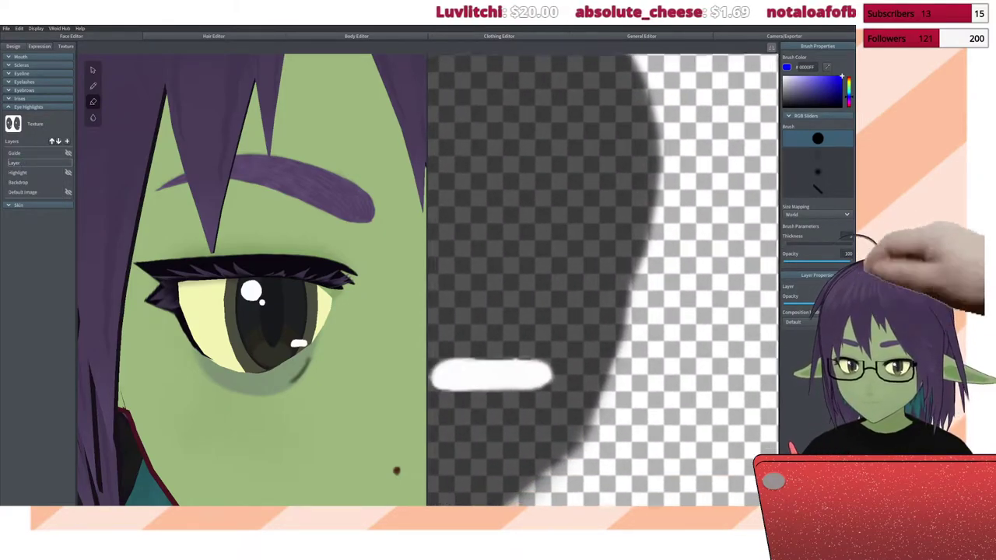
{"action": "middle_click_drag", "start_coordinate": [574, 313], "coordinate": [678, 289]}
{"action": "middle_click_drag", "start_coordinate": [610, 309], "coordinate": [727, 316]}
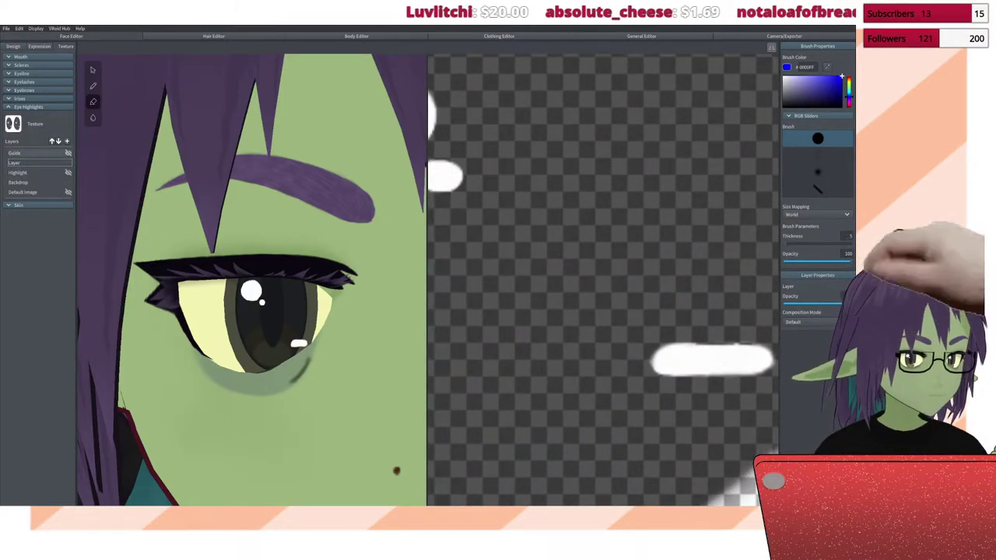
{"action": "right_click", "coordinate": [48, 152]}
{"action": "left_click", "coordinate": [62, 155]}
{"action": "middle_click_drag", "start_coordinate": [604, 394], "coordinate": [506, 349]}
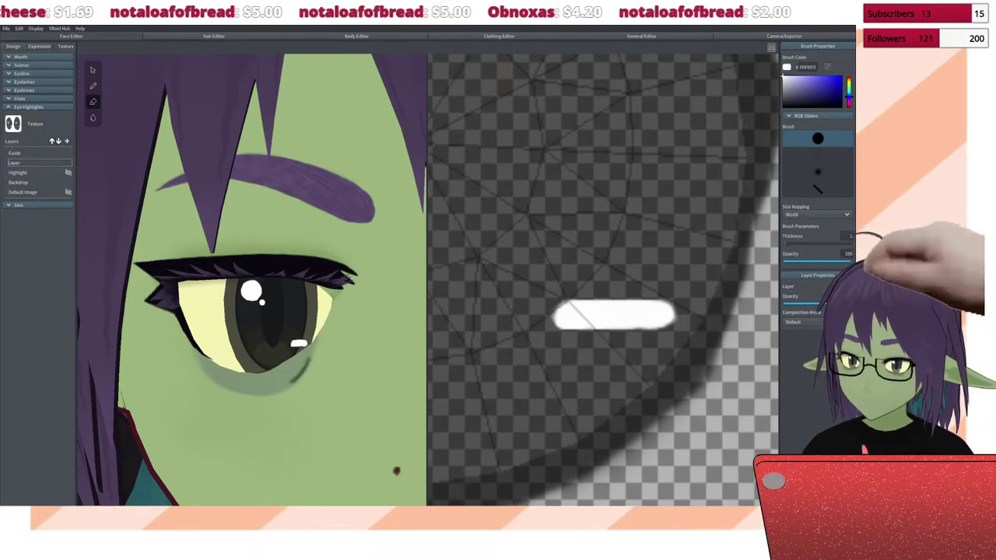
Step: Set the brush color to near-white FEFEFE, hide the Guide layer, and tidy the lower highlight of the texture's left-hand eye
{"action": "left_click_drag", "start_coordinate": [784, 77], "coordinate": [784, 89]}
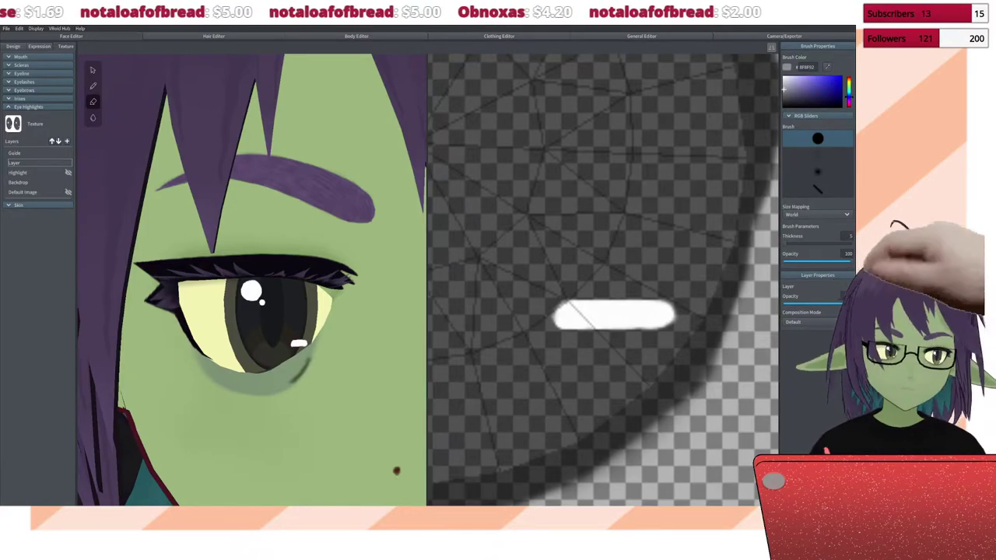
{"action": "left_click", "coordinate": [784, 77]}
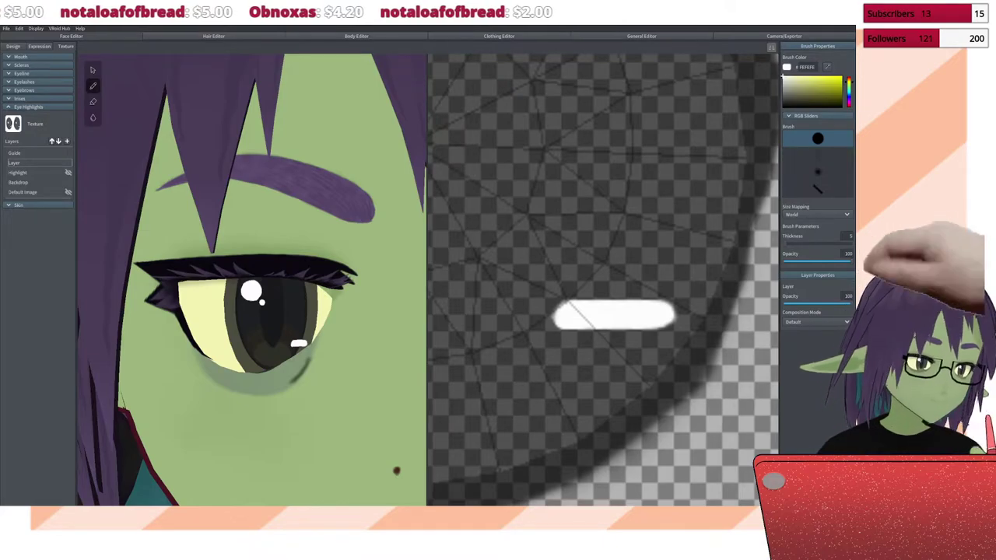
{"action": "right_click", "coordinate": [36, 153]}
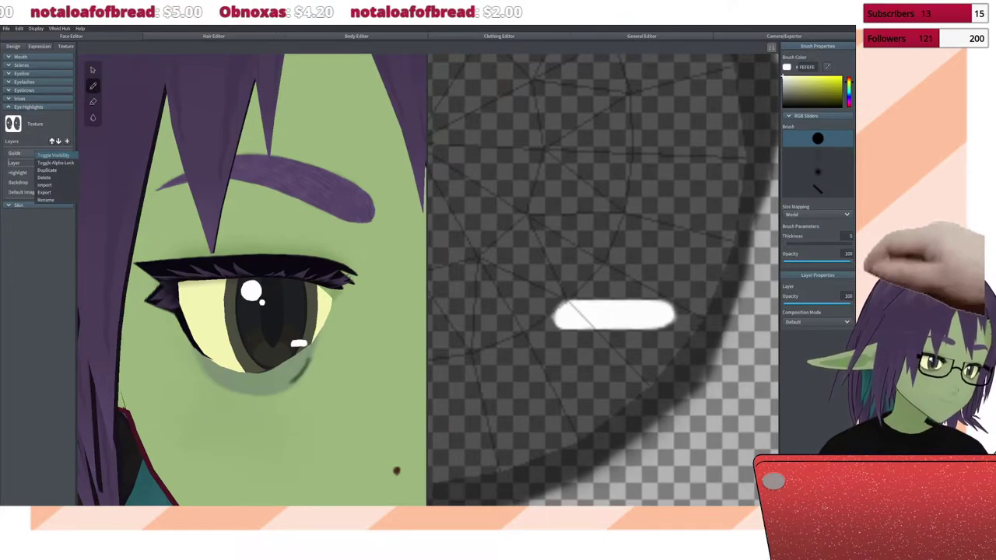
{"action": "left_click", "coordinate": [53, 155]}
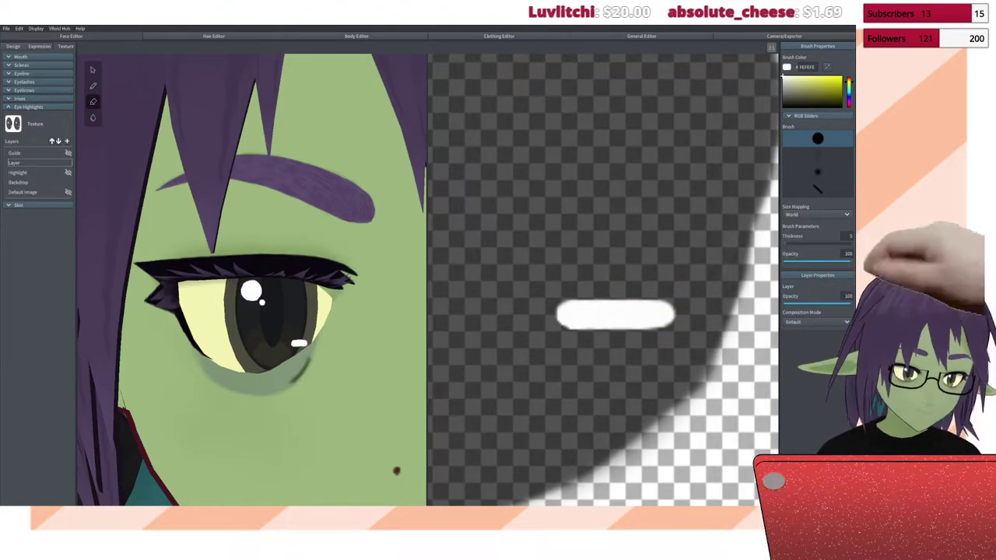
Step: Set the brush's size mapping to UV and retouch the lower highlight of the texture's right-hand eye with the brush
{"action": "mouse_move", "coordinate": [528, 249]}
{"action": "right_mouse_down"}
{"action": "mouse_move", "coordinate": [649, 322]}
{"action": "mouse_move", "coordinate": [744, 401]}
{"action": "mouse_move", "coordinate": [660, 349]}
{"action": "mouse_move", "coordinate": [625, 351]}
{"action": "mouse_move", "coordinate": [405, 281]}
{"action": "mouse_move", "coordinate": [554, 335]}
{"action": "right_mouse_up"}
{"action": "scroll", "coordinate": [625, 352], "scroll_direction": "up", "scroll_amount": 5}
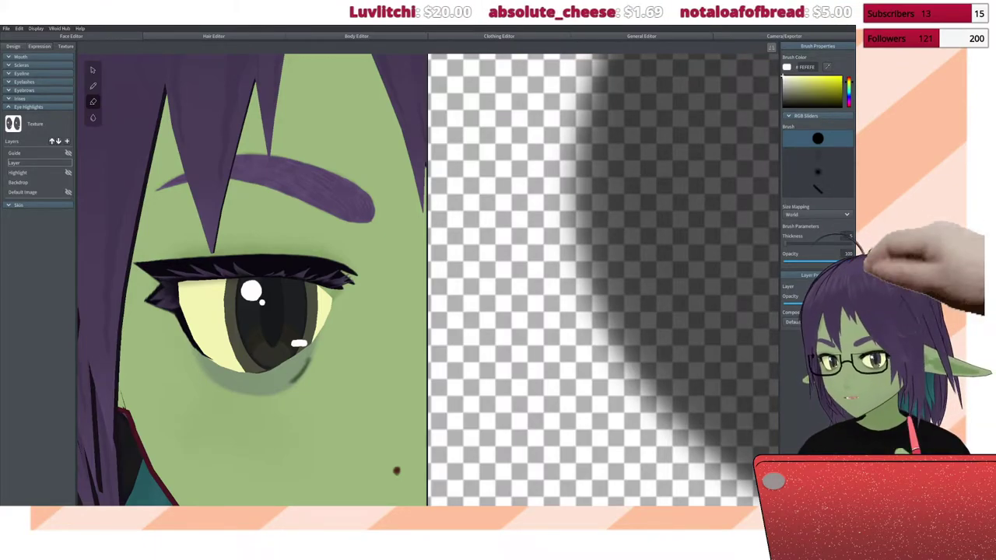
{"action": "right_click_drag", "start_coordinate": [747, 359], "coordinate": [432, 358]}
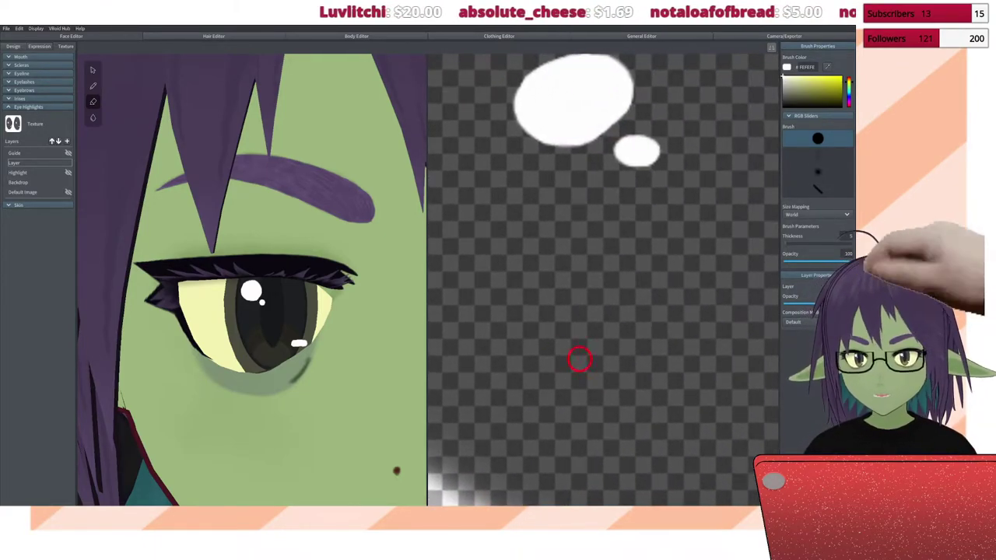
{"action": "right_click_drag", "start_coordinate": [580, 360], "coordinate": [425, 385]}
{"action": "right_click_drag", "start_coordinate": [580, 402], "coordinate": [436, 375]}
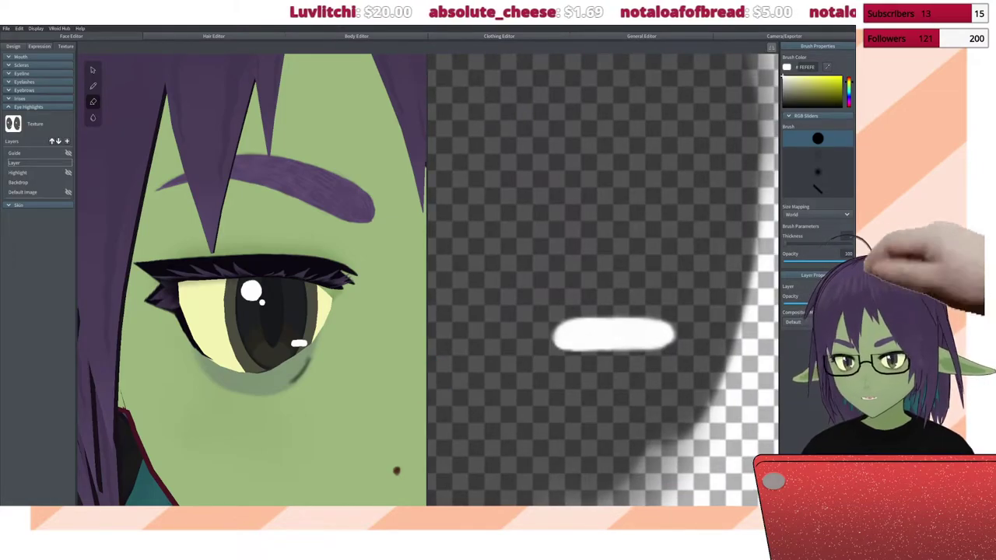
{"action": "right_click_drag", "start_coordinate": [525, 394], "coordinate": [493, 366]}
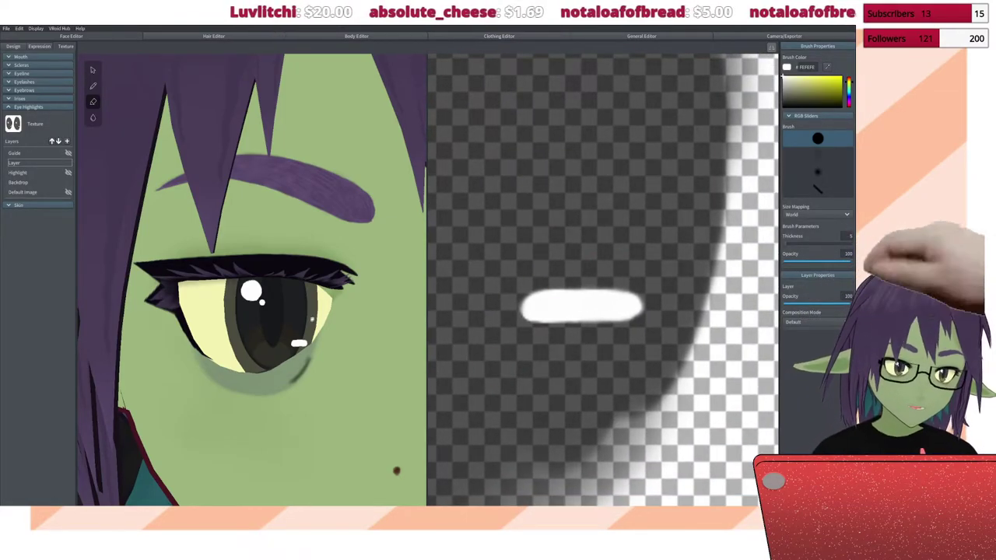
{"action": "right_click_drag", "start_coordinate": [374, 373], "coordinate": [226, 372]}
{"action": "mouse_move", "coordinate": [327, 373]}
{"action": "right_mouse_down"}
{"action": "mouse_move", "coordinate": [241, 356]}
{"action": "mouse_move", "coordinate": [342, 364]}
{"action": "right_mouse_up"}
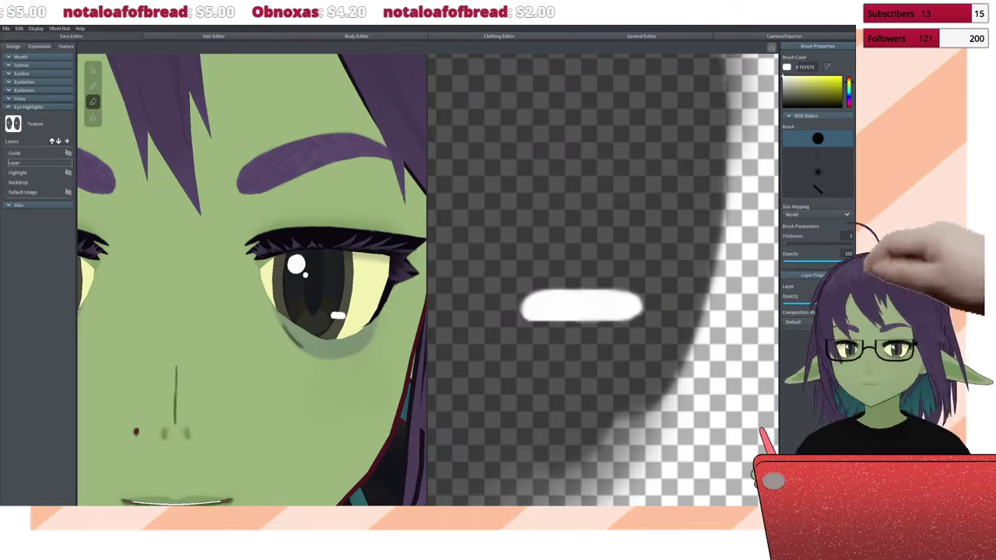
{"action": "left_click", "coordinate": [816, 214]}
{"action": "left_click", "coordinate": [792, 224]}
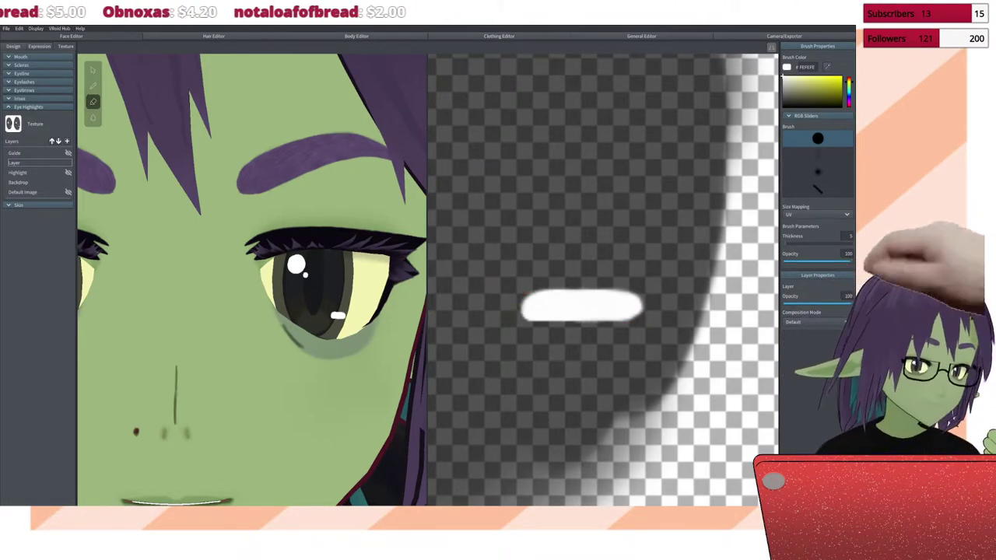
{"action": "left_click", "coordinate": [92, 86]}
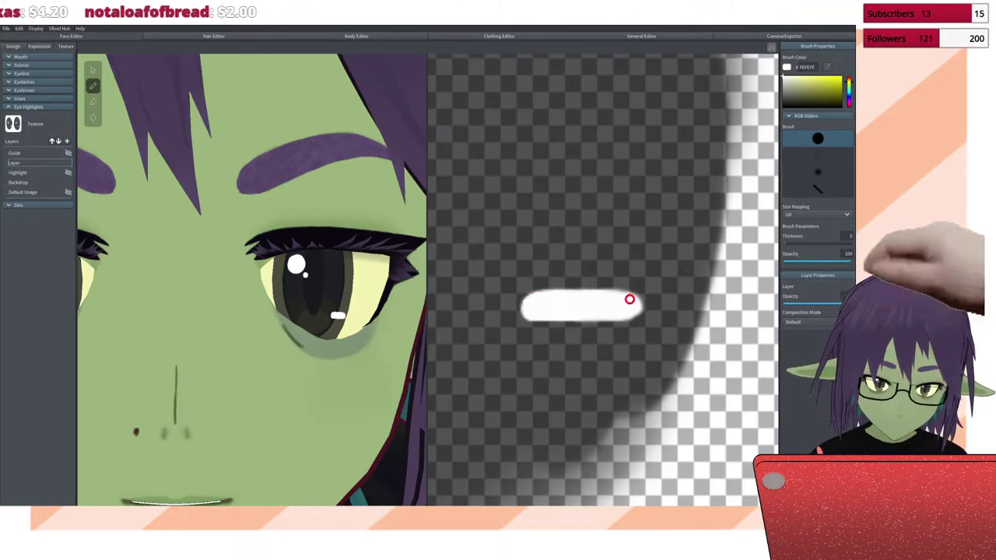
Step: Smooth the lower highlight of the texture's left-hand eye and save the avatar file
{"action": "mouse_move", "coordinate": [381, 261]}
{"action": "middle_mouse_down"}
{"action": "mouse_move", "coordinate": [86, 288]}
{"action": "mouse_move", "coordinate": [202, 316]}
{"action": "middle_mouse_up"}
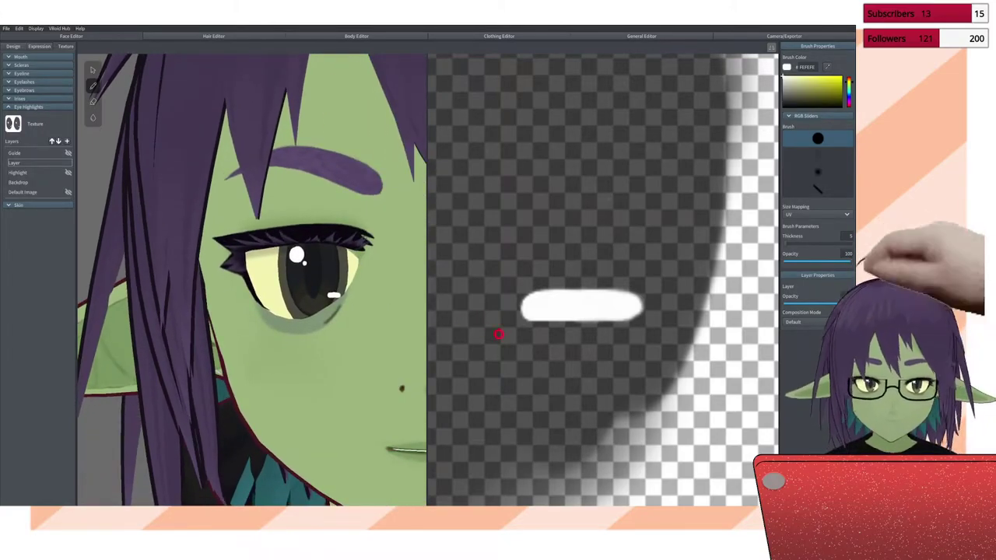
{"action": "mouse_move", "coordinate": [477, 373]}
{"action": "middle_mouse_down"}
{"action": "mouse_move", "coordinate": [620, 397]}
{"action": "mouse_move", "coordinate": [767, 400]}
{"action": "middle_mouse_up"}
{"action": "middle_click_drag", "start_coordinate": [552, 401], "coordinate": [753, 406]}
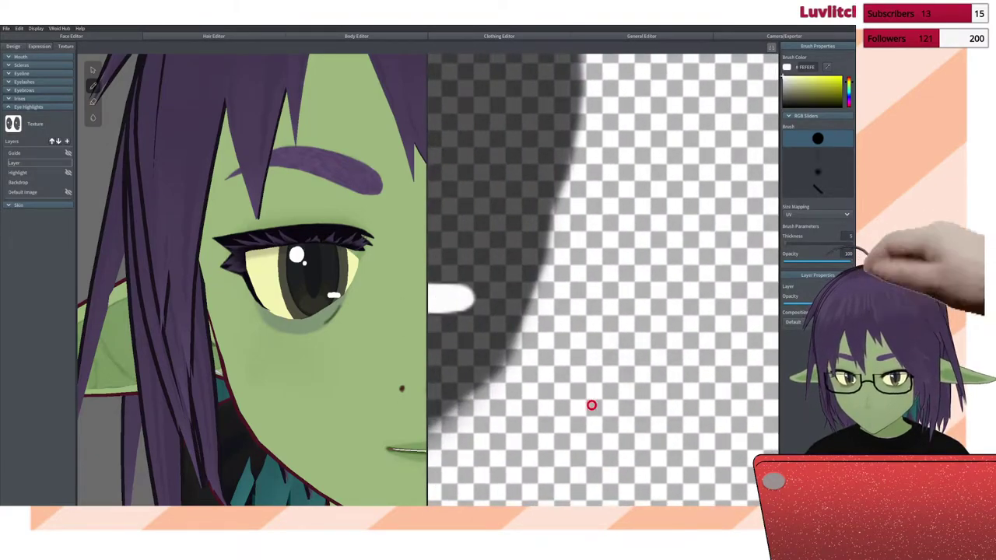
{"action": "middle_click_drag", "start_coordinate": [491, 413], "coordinate": [636, 416]}
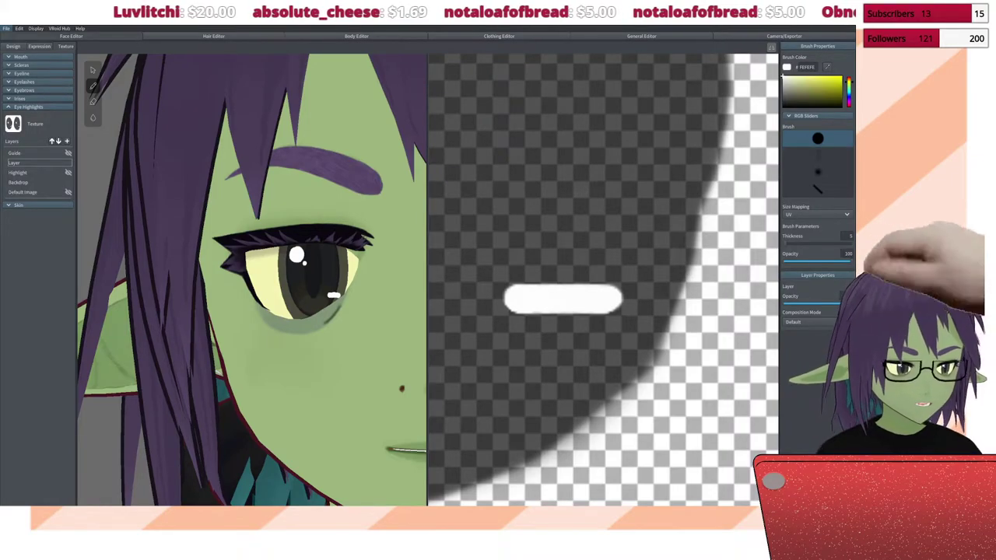
{"action": "left_click", "coordinate": [6, 29]}
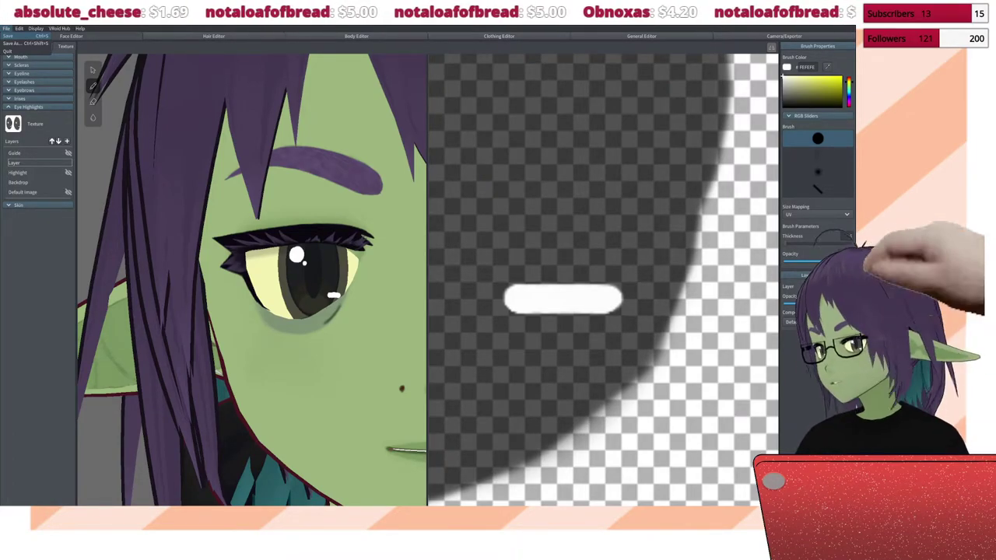
{"action": "left_click", "coordinate": [10, 36]}
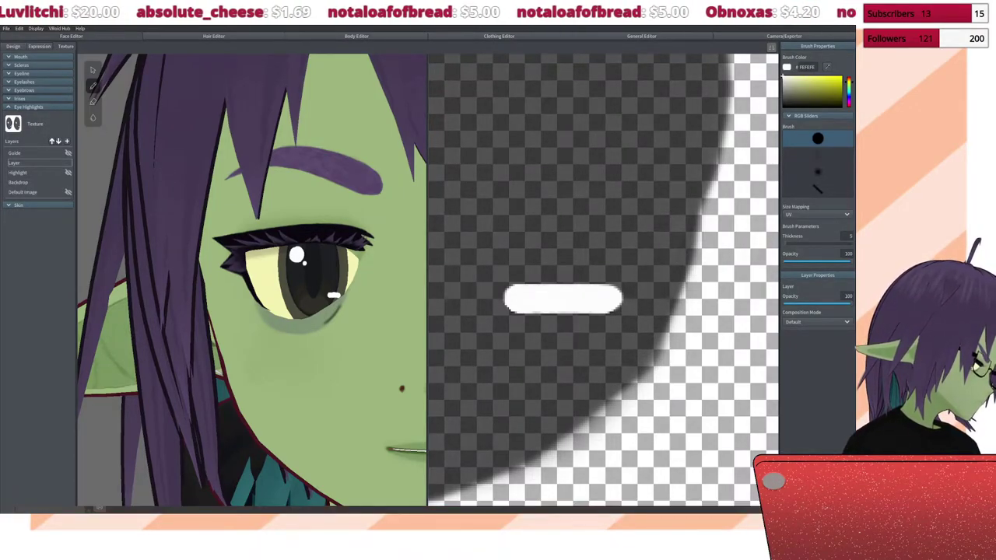
Step: Switch to Clip Studio Paint and close the open eye highlights documents, including the guide and backdrop images
{"action": "key", "text": "alt+Tab"}
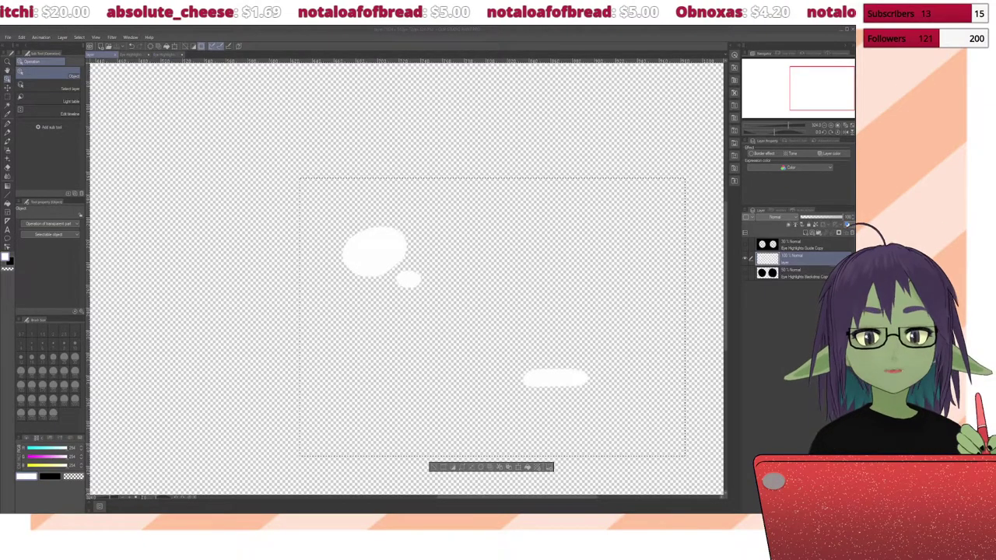
{"action": "left_click", "coordinate": [147, 54]}
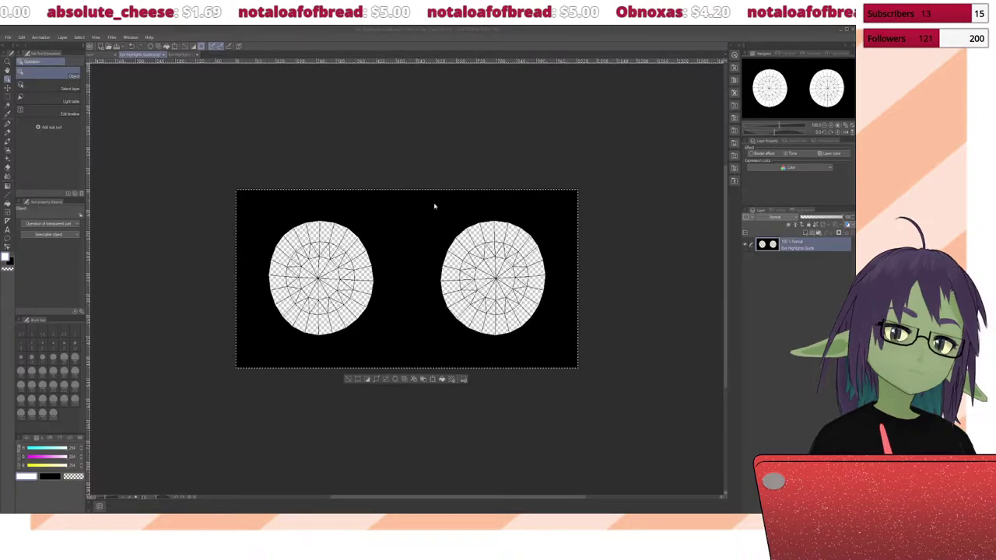
{"action": "left_click", "coordinate": [162, 55]}
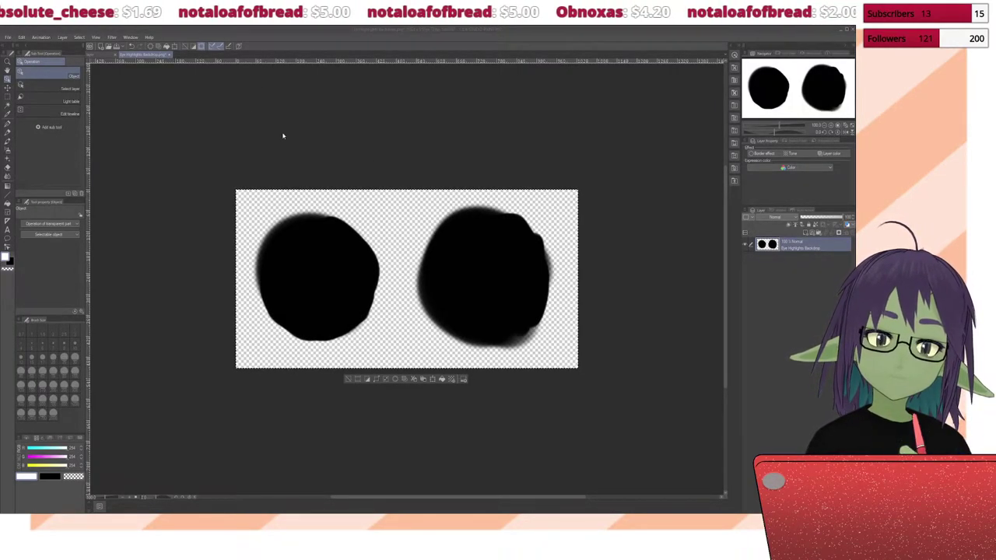
{"action": "left_click", "coordinate": [115, 57]}
{"action": "left_click", "coordinate": [115, 57]}
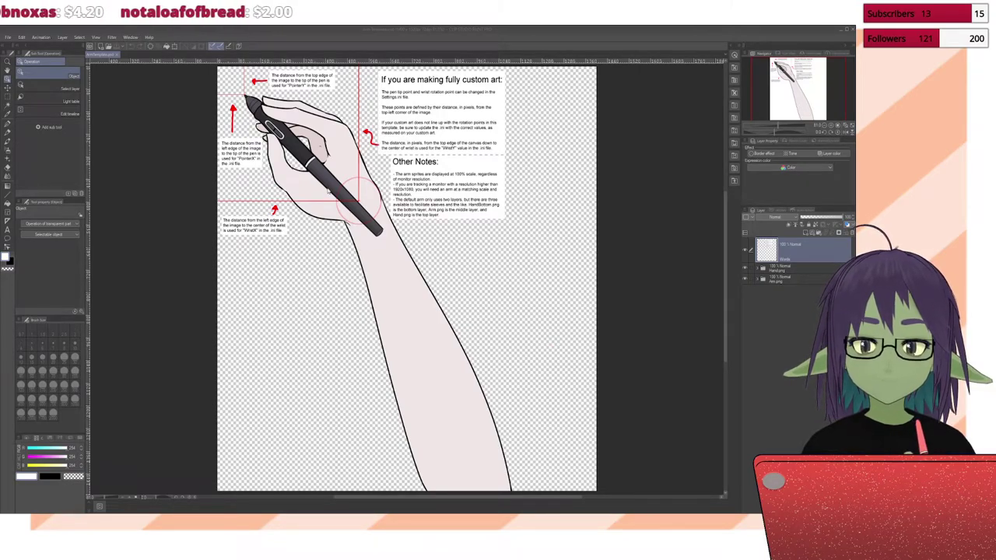
Step: Open HandTemplate.psd alongside the arm template and bring the arm template to the front
{"action": "double_click", "coordinate": [232, 174]}
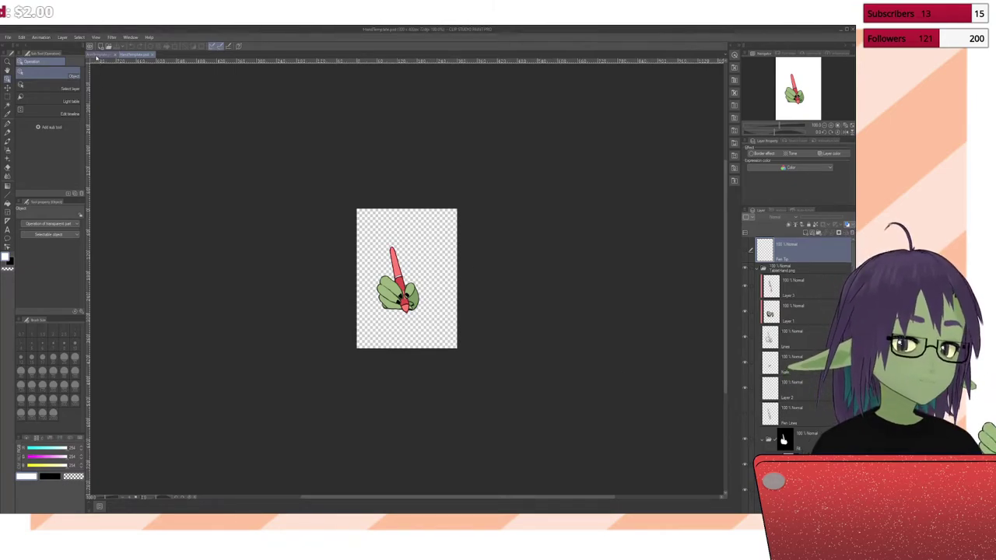
{"action": "left_click", "coordinate": [99, 55]}
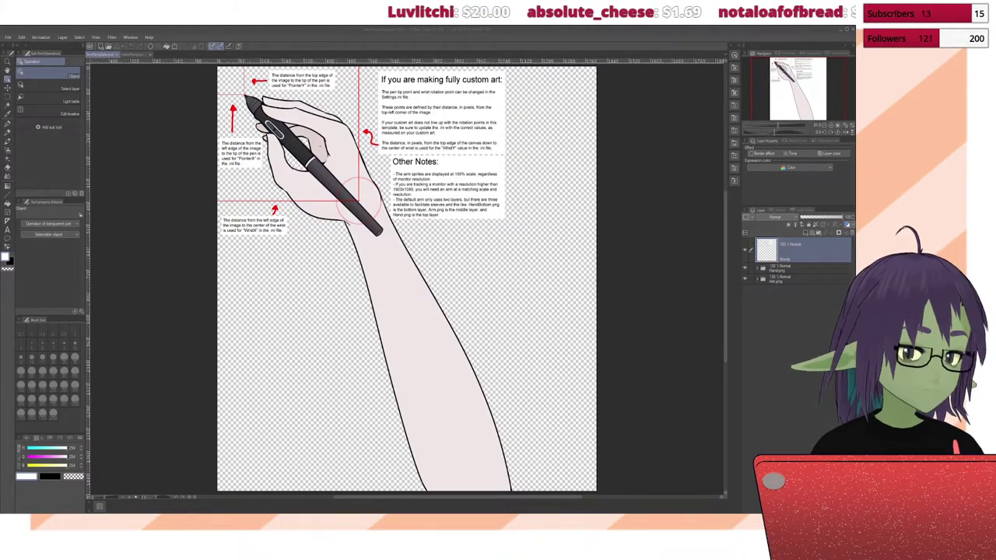
Step: Switch back to VRoid Studio, hide the Backdrop layer of the eye highlights, and view the avatar's whole head
{"action": "key", "text": "alt+Tab"}
{"action": "key", "text": "alt+Tab"}
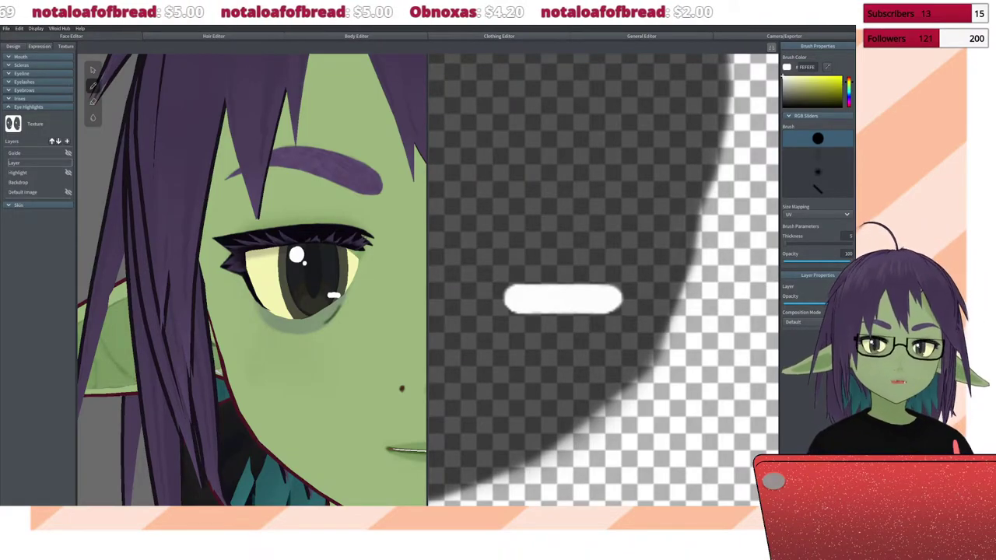
{"action": "right_click", "coordinate": [33, 183]}
{"action": "left_click", "coordinate": [47, 187]}
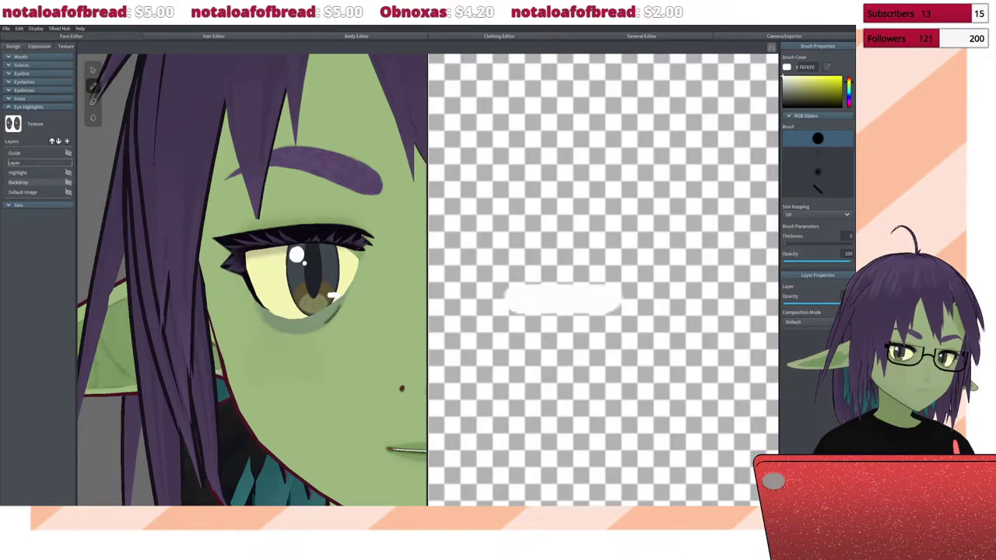
{"action": "scroll", "coordinate": [252, 280], "scroll_direction": "down", "scroll_amount": 5}
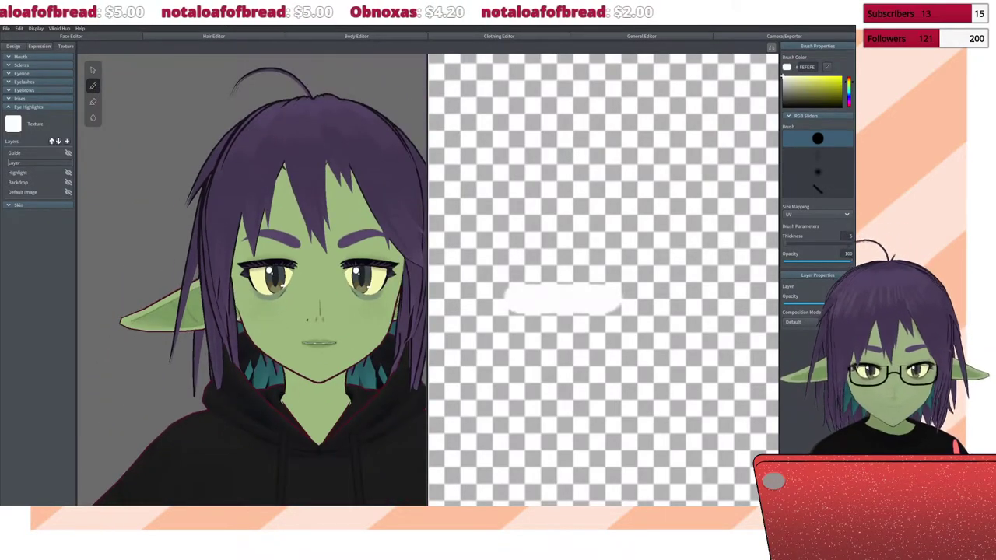
Step: Lower the opacity of the painted eye highlight layer and check both eyes up close and from an angle
{"action": "left_click", "coordinate": [33, 173]}
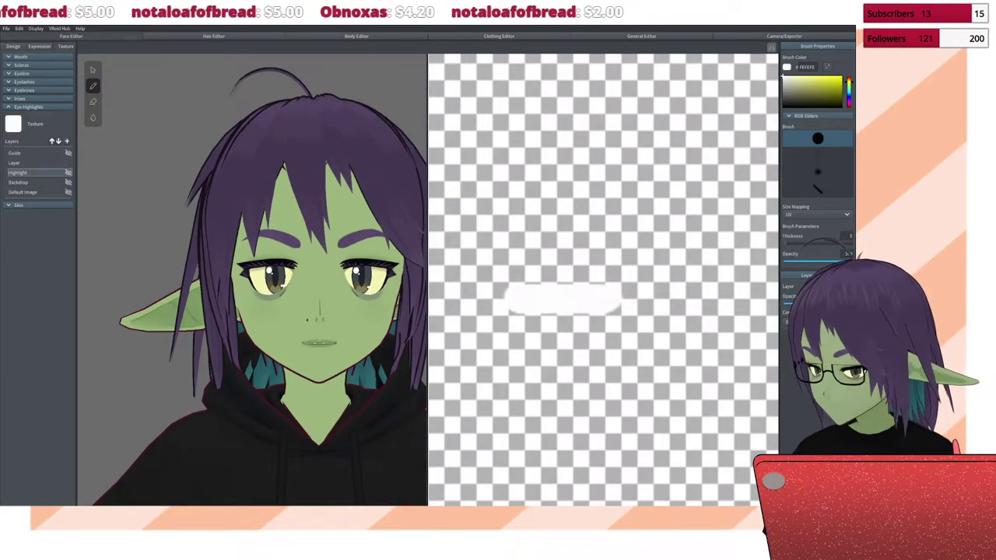
{"action": "left_click", "coordinate": [34, 163]}
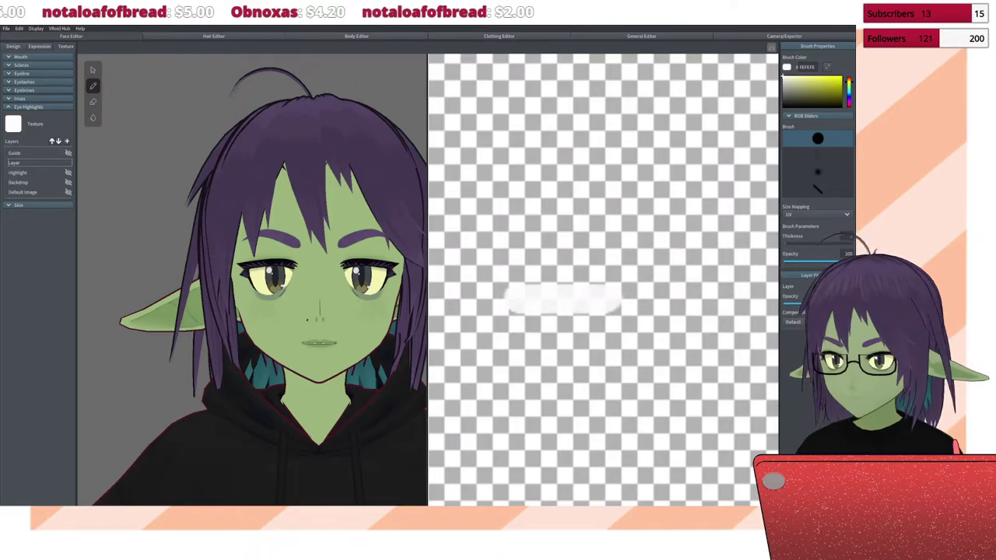
{"action": "scroll", "coordinate": [253, 280], "scroll_direction": "up", "scroll_amount": 5}
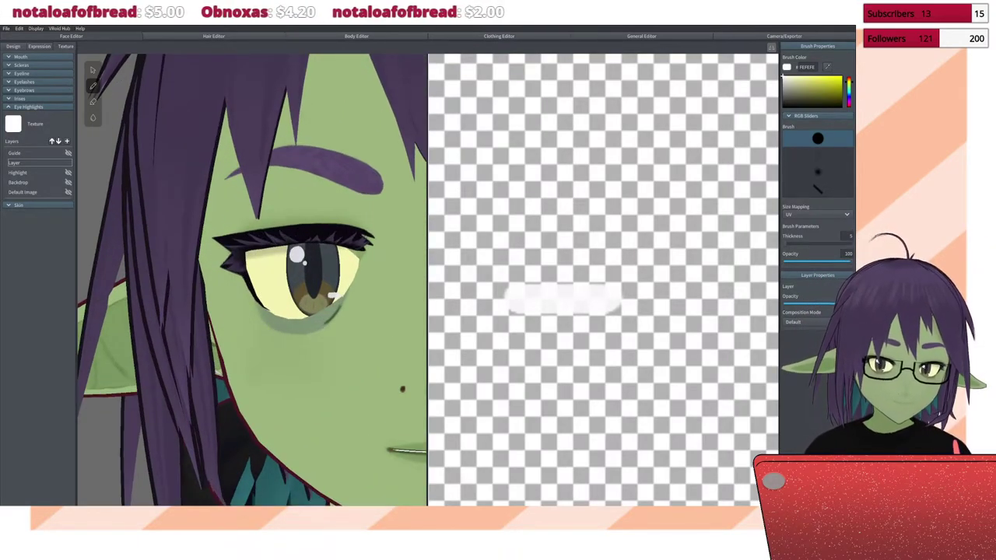
{"action": "right_click_drag", "start_coordinate": [253, 280], "coordinate": [262, 342]}
{"action": "middle_click_drag", "start_coordinate": [323, 358], "coordinate": [158, 252]}
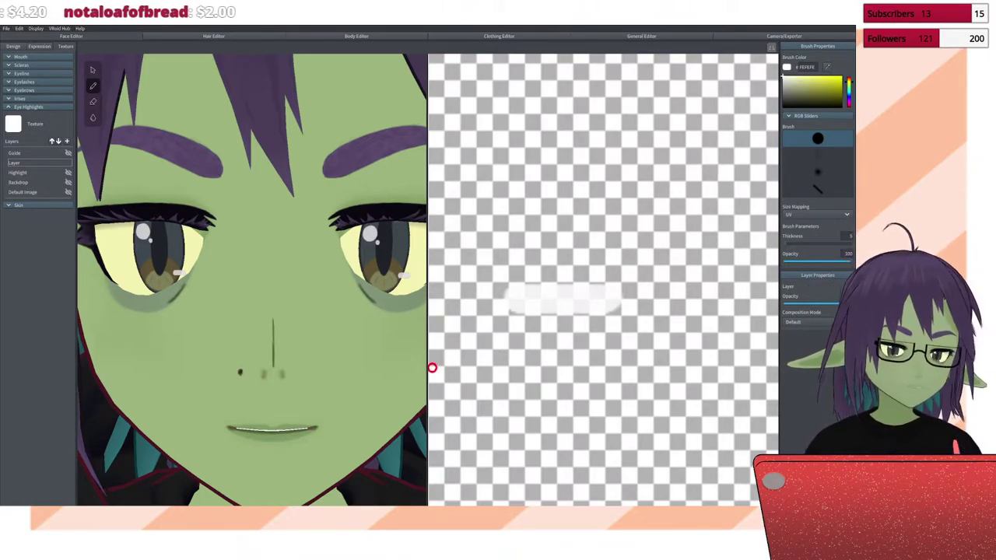
{"action": "right_click_drag", "start_coordinate": [351, 350], "coordinate": [272, 342]}
{"action": "scroll", "coordinate": [252, 280], "scroll_direction": "down", "scroll_amount": 5}
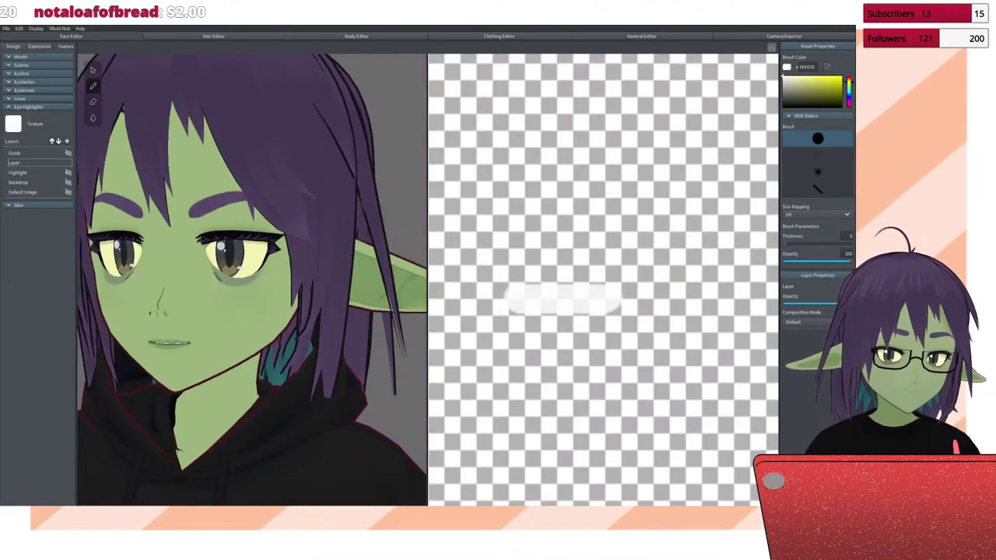
{"action": "right_click_drag", "start_coordinate": [210, 296], "coordinate": [271, 296]}
{"action": "scroll", "coordinate": [311, 296], "scroll_direction": "down", "scroll_amount": 2}
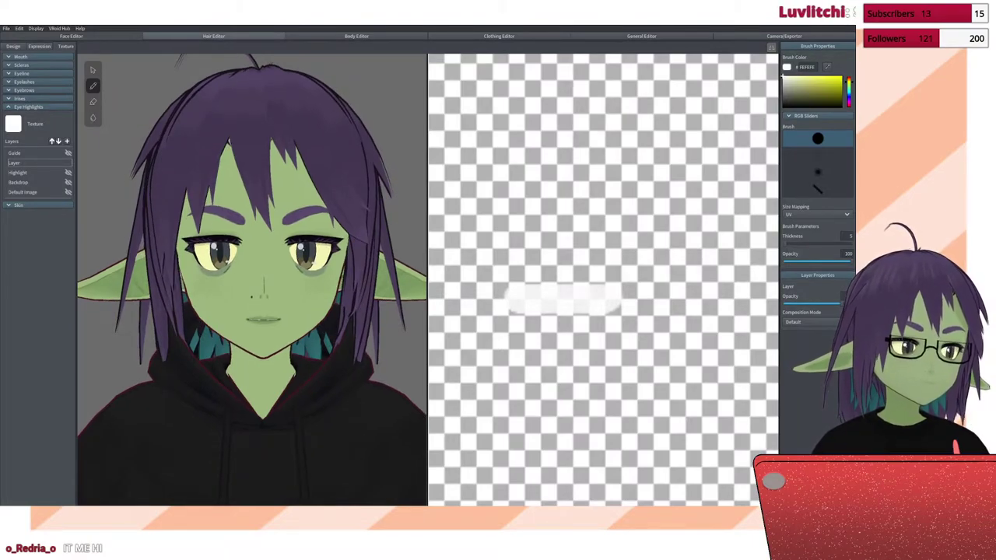
Step: Show the New Glasses and New Glasses Sides hair groups on the avatar
{"action": "left_click", "coordinate": [213, 36]}
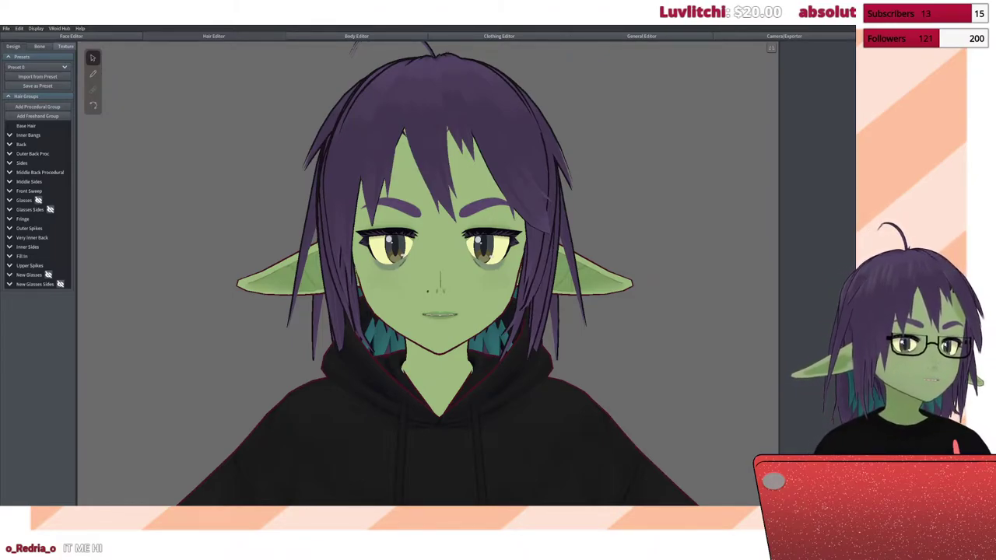
{"action": "left_click", "coordinate": [65, 46]}
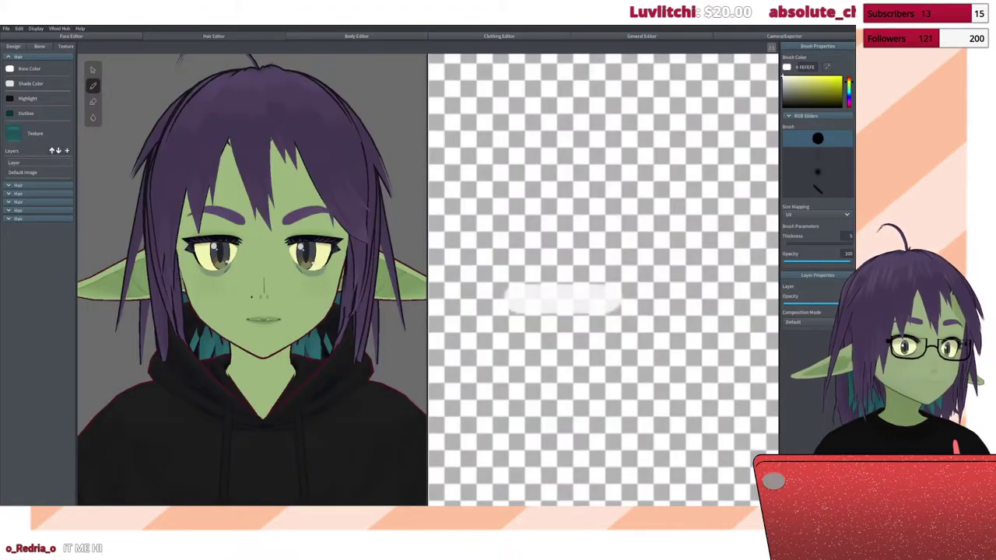
{"action": "left_click", "coordinate": [18, 56]}
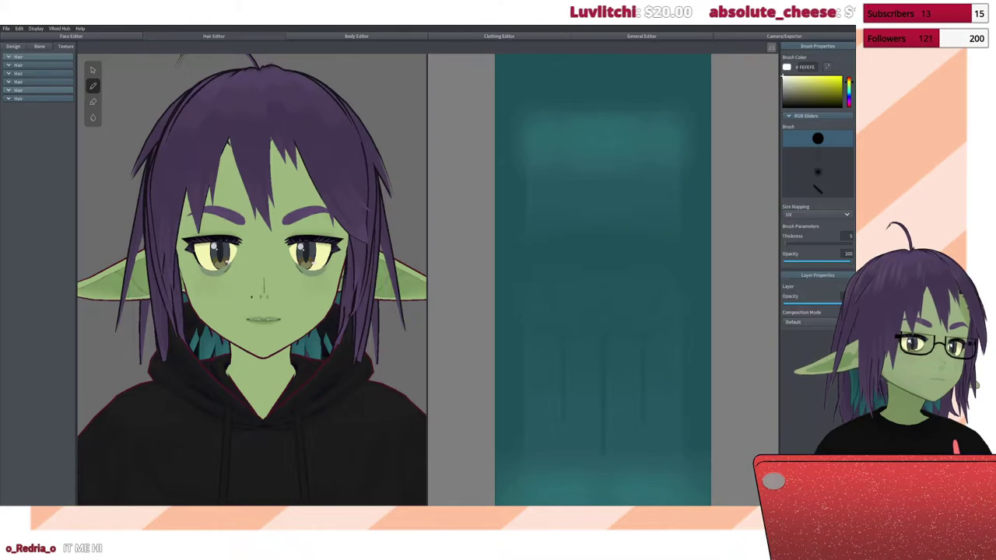
{"action": "left_click", "coordinate": [13, 47]}
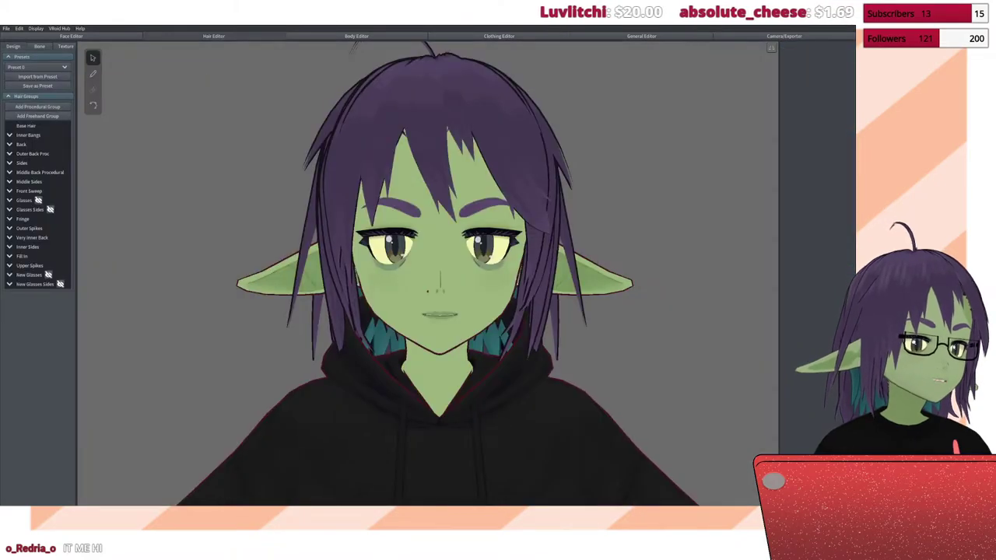
{"action": "left_click", "coordinate": [48, 275]}
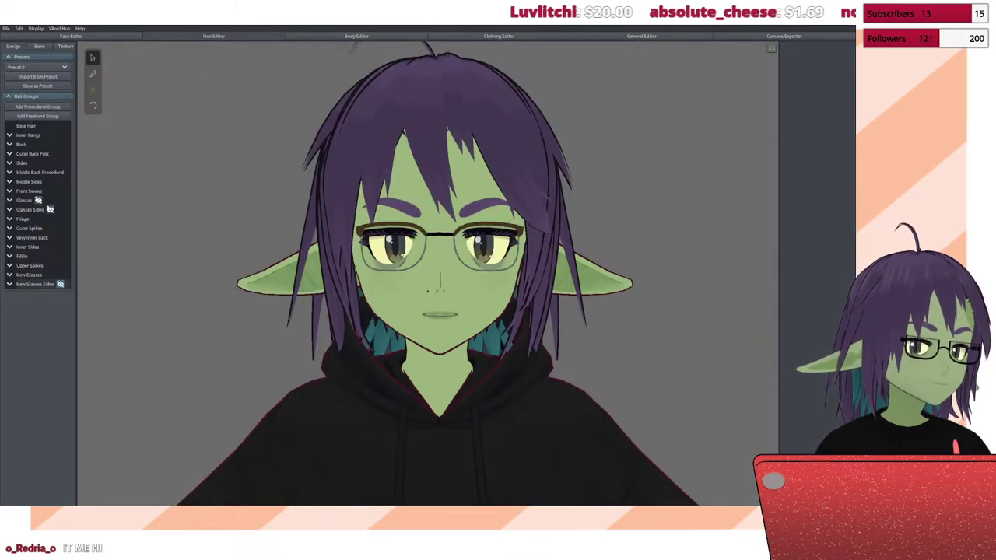
{"action": "left_click", "coordinate": [60, 284]}
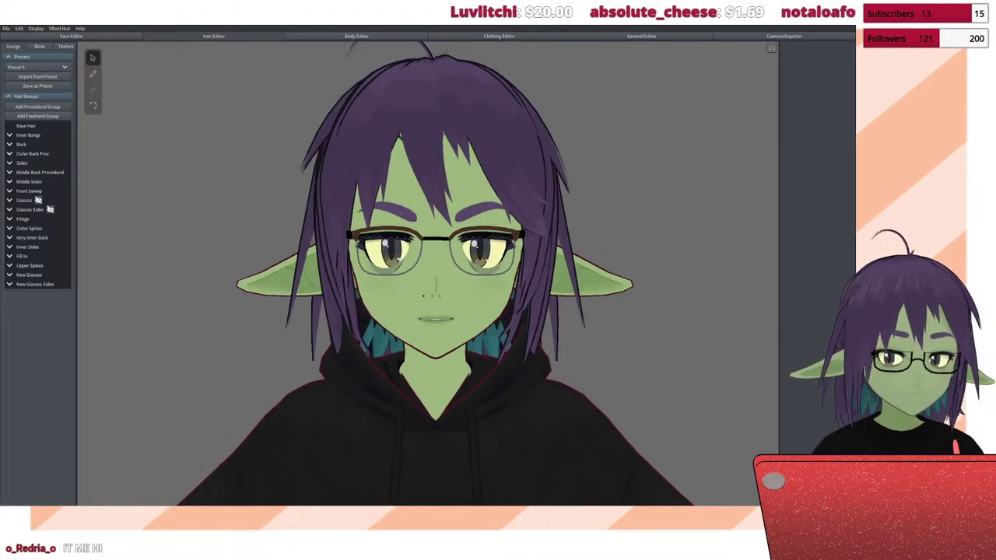
Step: Examine the glasses and eye highlights up close, from a distance and at an angle, including in the face editor
{"action": "scroll", "coordinate": [428, 273], "scroll_direction": "up", "scroll_amount": 6}
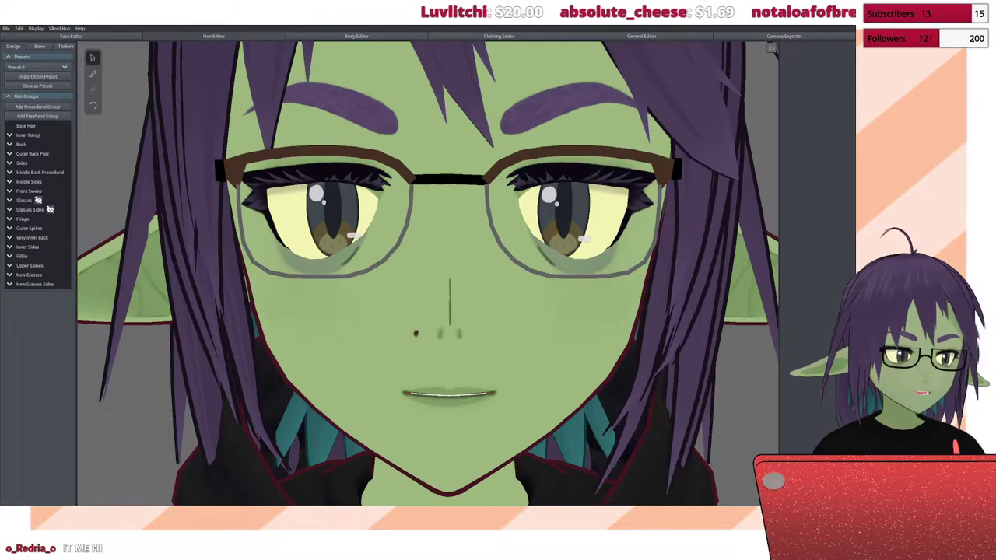
{"action": "scroll", "coordinate": [428, 272], "scroll_direction": "down", "scroll_amount": 5}
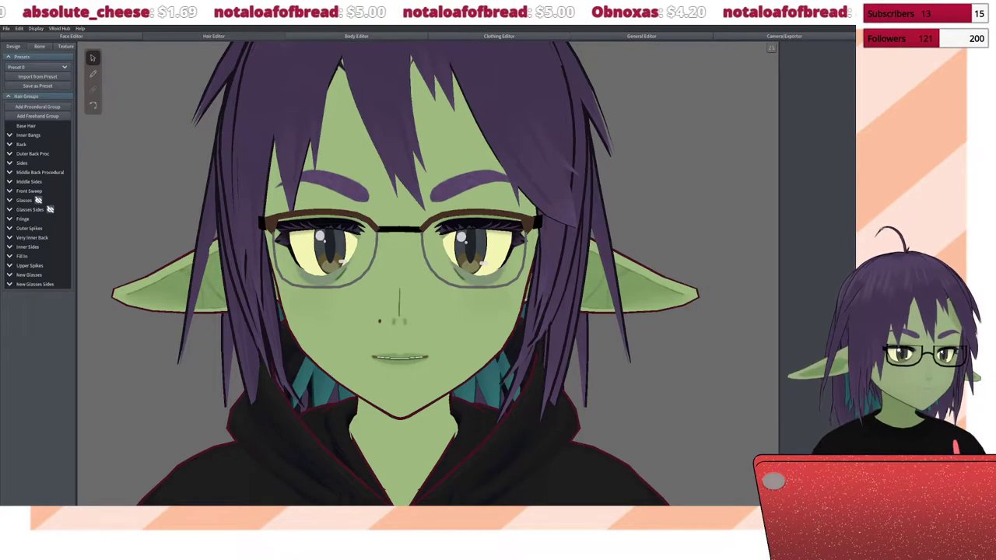
{"action": "right_click_drag", "start_coordinate": [467, 273], "coordinate": [413, 290]}
{"action": "right_click_drag", "start_coordinate": [407, 296], "coordinate": [388, 320]}
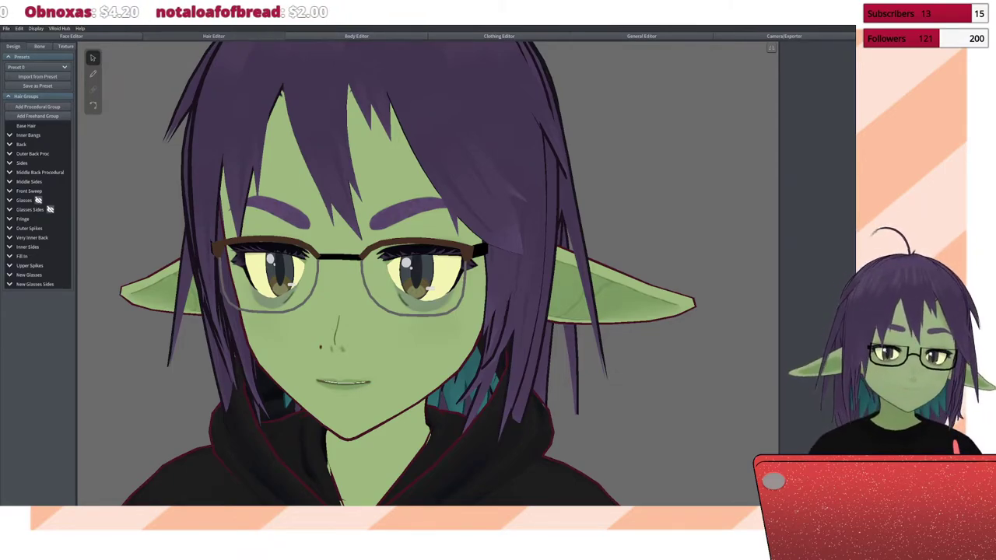
{"action": "scroll", "coordinate": [428, 272], "scroll_direction": "down", "scroll_amount": 5}
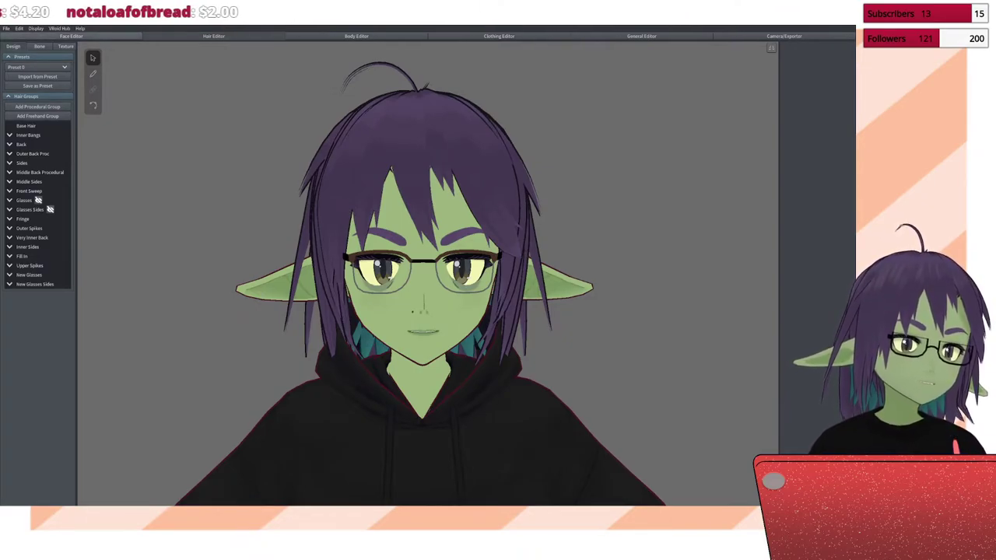
{"action": "left_click", "coordinate": [71, 35]}
{"action": "right_click_drag", "start_coordinate": [249, 280], "coordinate": [732, 280]}
{"action": "scroll", "coordinate": [428, 273], "scroll_direction": "down", "scroll_amount": 3}
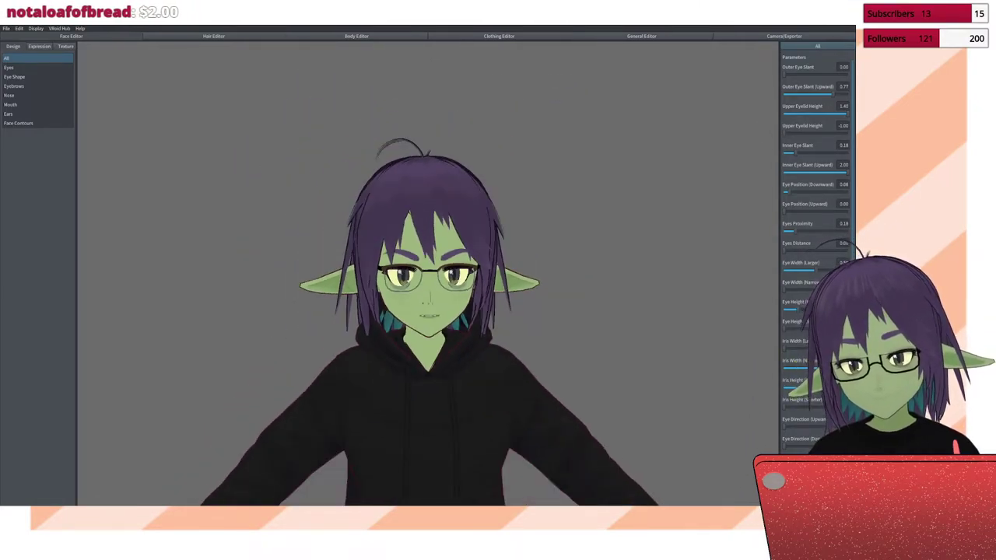
{"action": "middle_click_drag", "start_coordinate": [428, 350], "coordinate": [432, 381]}
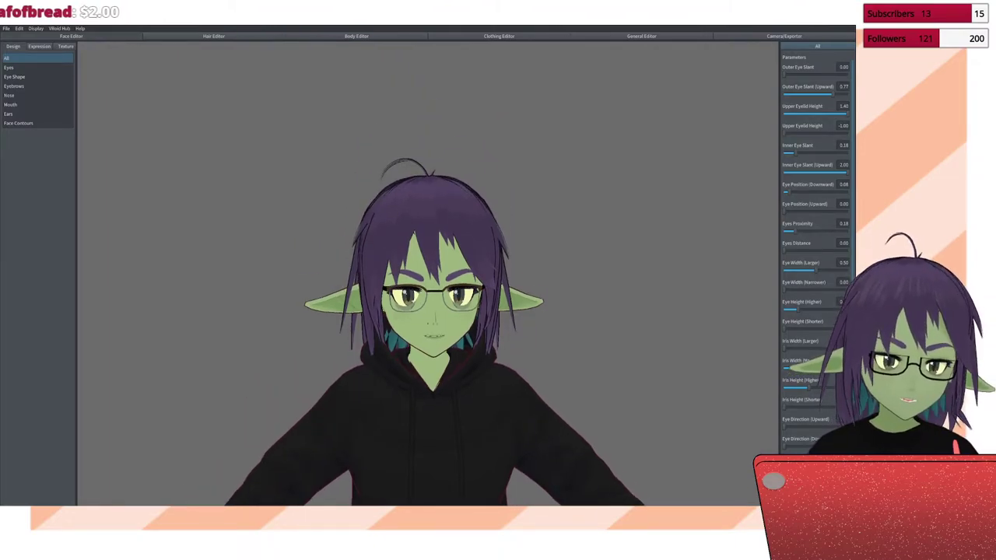
{"action": "scroll", "coordinate": [428, 273], "scroll_direction": "up", "scroll_amount": 8}
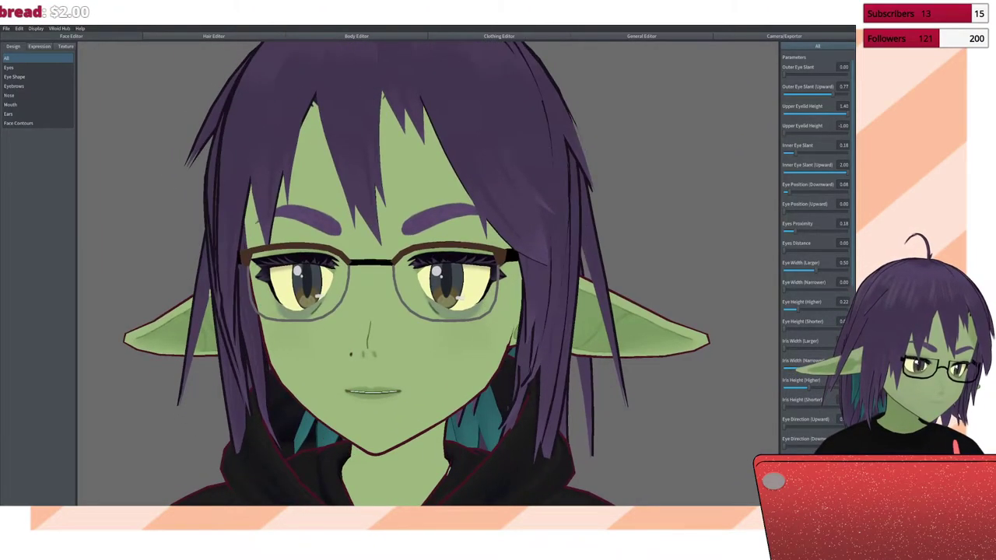
{"action": "scroll", "coordinate": [428, 272], "scroll_direction": "down", "scroll_amount": 2}
{"action": "middle_click_drag", "start_coordinate": [428, 273], "coordinate": [424, 209]}
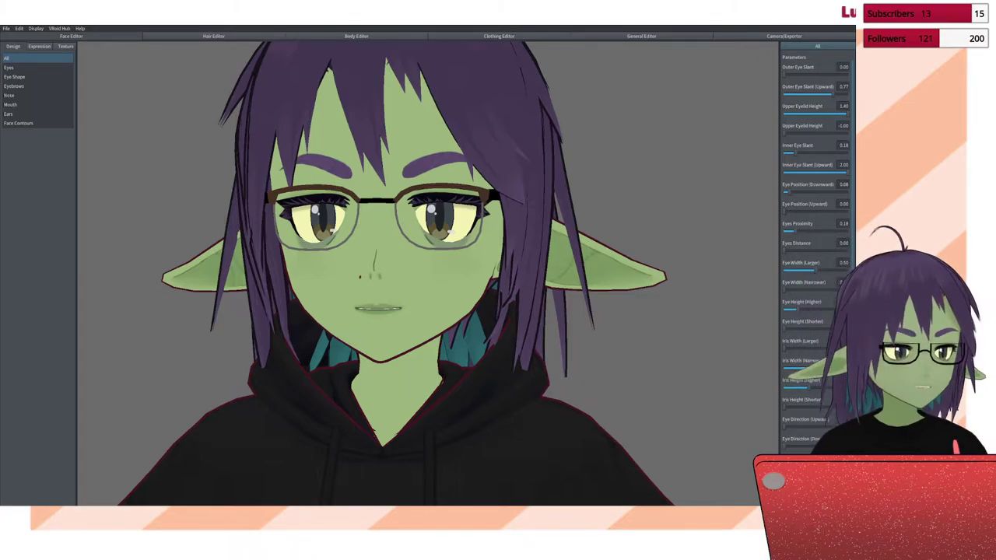
{"action": "right_click_drag", "start_coordinate": [428, 256], "coordinate": [440, 316]}
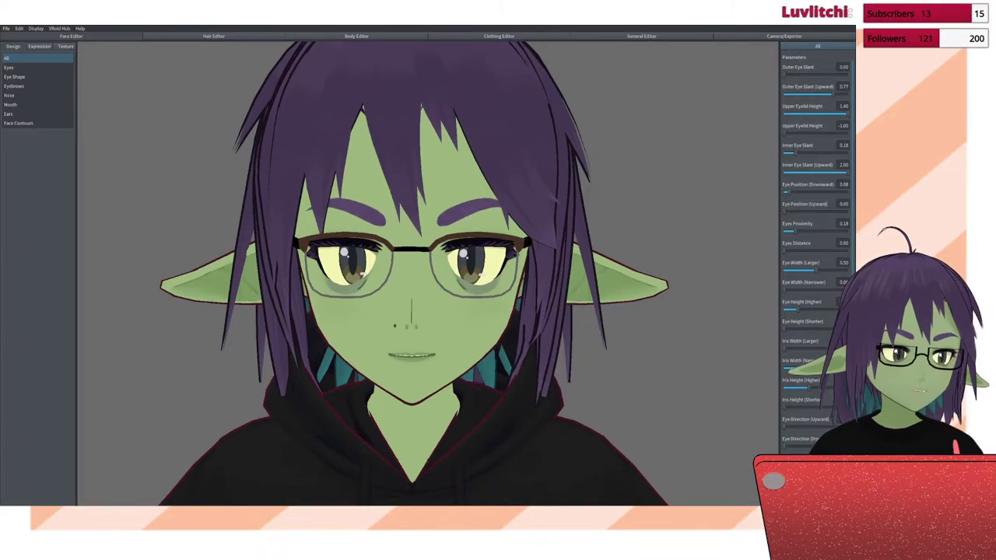
{"action": "scroll", "coordinate": [413, 311], "scroll_direction": "down", "scroll_amount": 5}
{"action": "right_click_drag", "start_coordinate": [413, 311], "coordinate": [309, 313]}
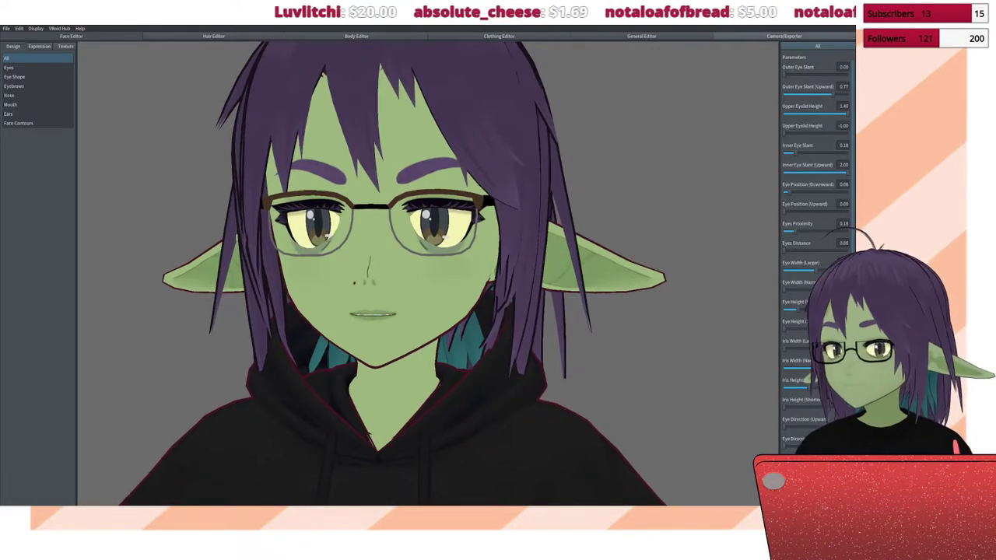
Step: Open the camera's post-processing settings and try high-quality antialiasing on the avatar, then switch it off
{"action": "left_click", "coordinate": [784, 35]}
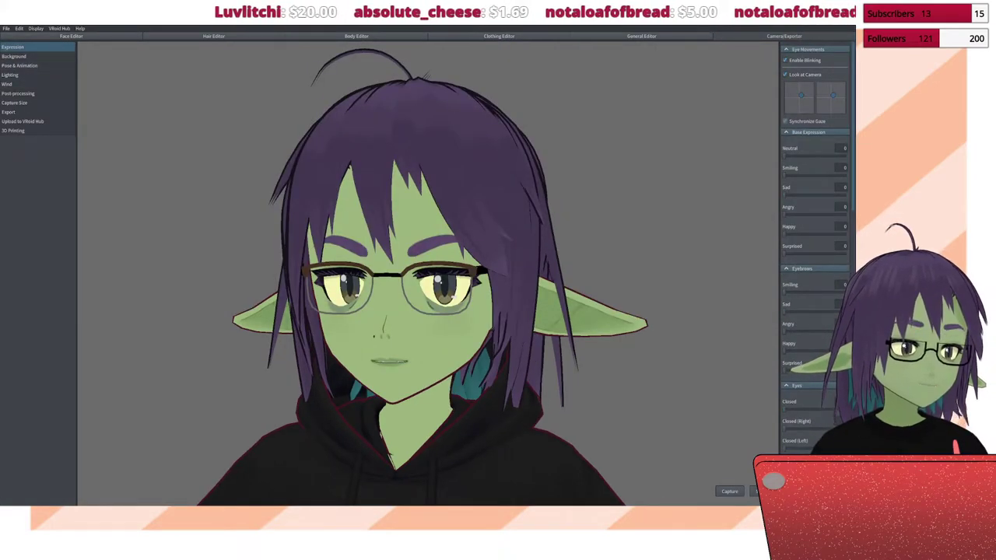
{"action": "left_click", "coordinate": [19, 66]}
{"action": "left_click", "coordinate": [18, 93]}
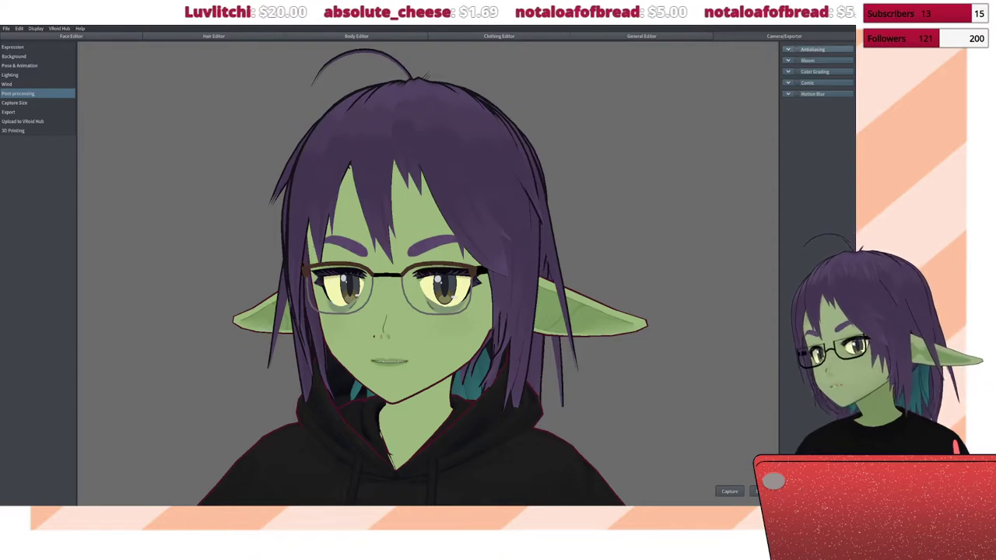
{"action": "left_click", "coordinate": [788, 49]}
{"action": "left_click", "coordinate": [797, 49]}
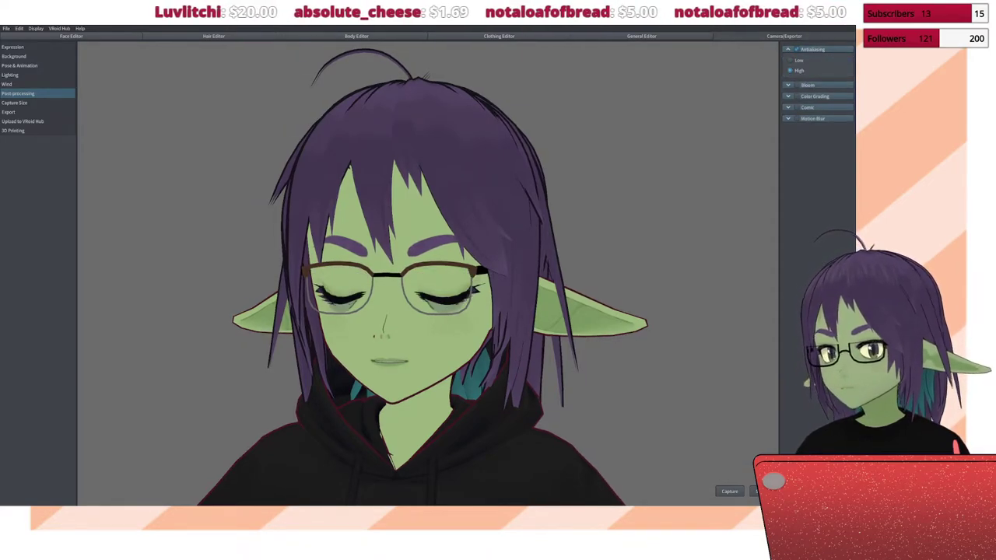
{"action": "left_click", "coordinate": [797, 49]}
{"action": "left_click", "coordinate": [789, 49]}
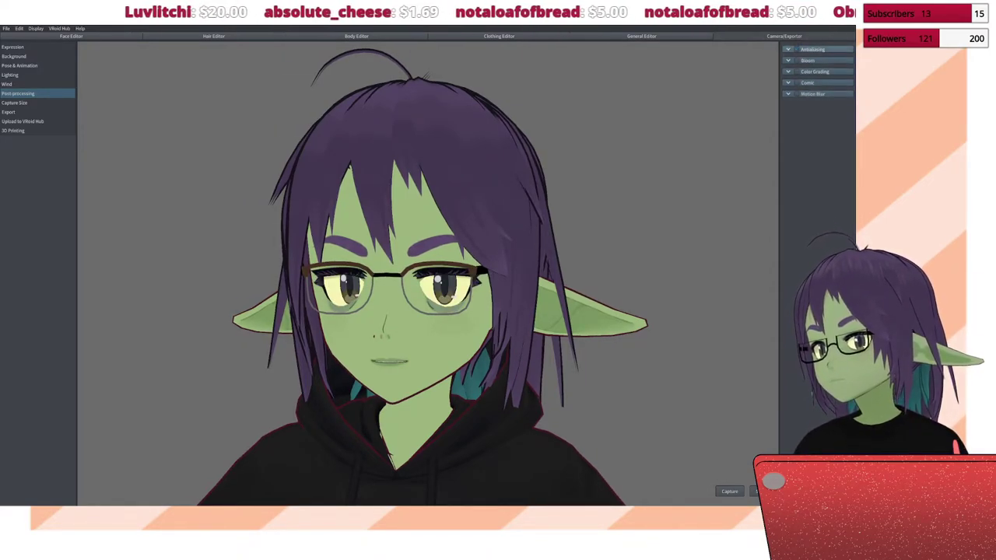
Step: Preview the Comic effect on the full body with slightly raised Oil Painting, and turn the effect off
{"action": "left_click", "coordinate": [788, 83]}
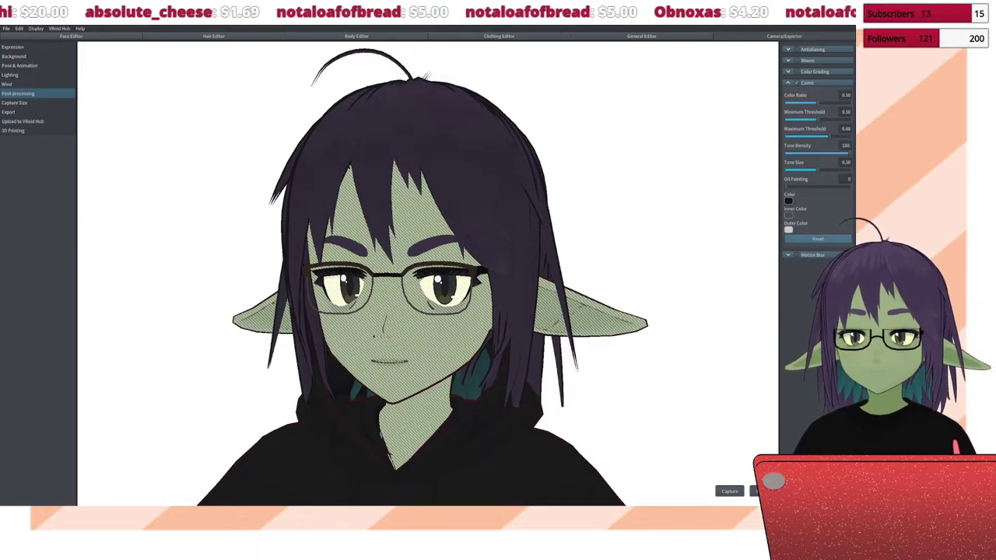
{"action": "right_click_drag", "start_coordinate": [498, 273], "coordinate": [584, 277]}
{"action": "scroll", "coordinate": [537, 274], "scroll_direction": "down", "scroll_amount": 3}
{"action": "scroll", "coordinate": [662, 277], "scroll_direction": "down", "scroll_amount": 3}
{"action": "middle_click_drag", "start_coordinate": [584, 277], "coordinate": [574, 121]}
{"action": "right_click_drag", "start_coordinate": [575, 122], "coordinate": [506, 129]}
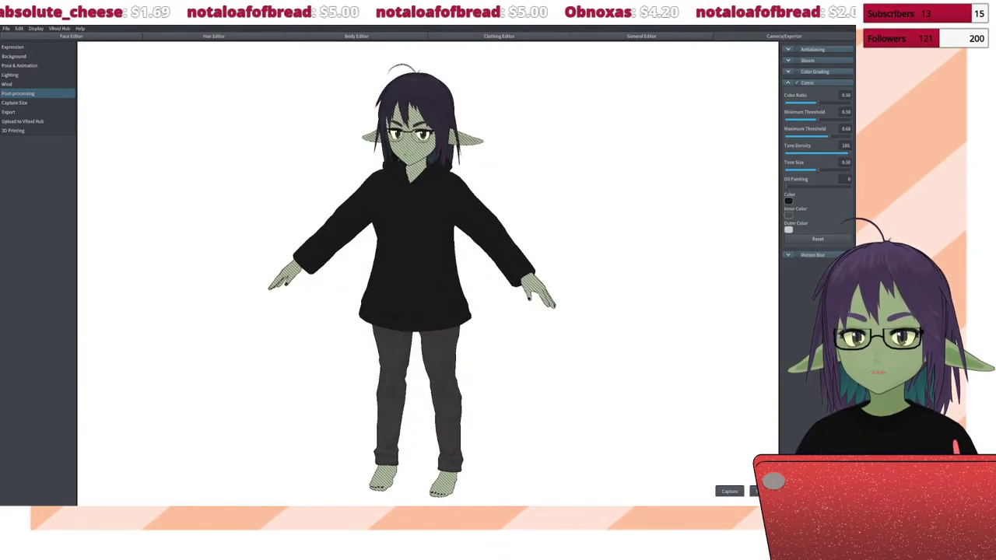
{"action": "mouse_move", "coordinate": [787, 187]}
{"action": "left_mouse_down"}
{"action": "mouse_move", "coordinate": [851, 187]}
{"action": "mouse_move", "coordinate": [787, 187]}
{"action": "left_mouse_up"}
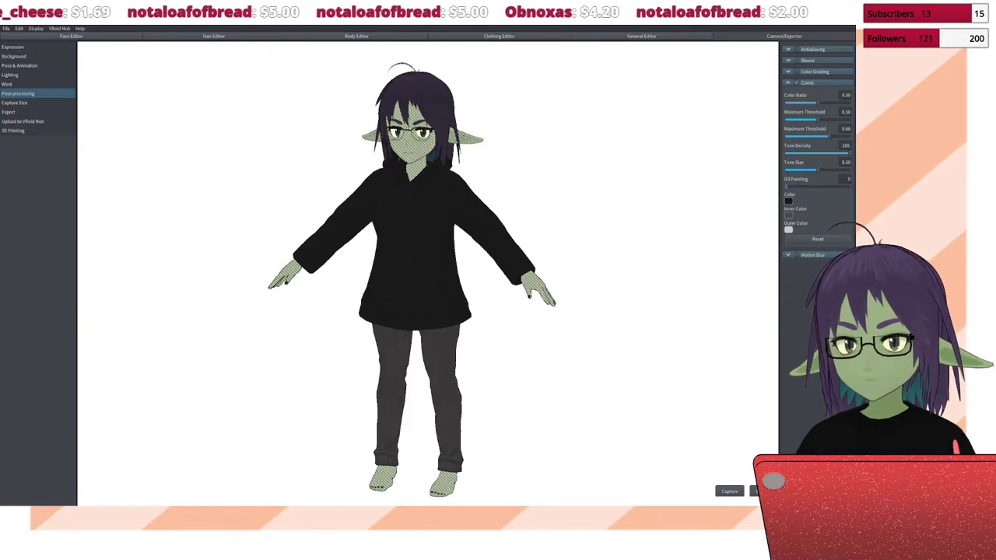
{"action": "left_click", "coordinate": [797, 83]}
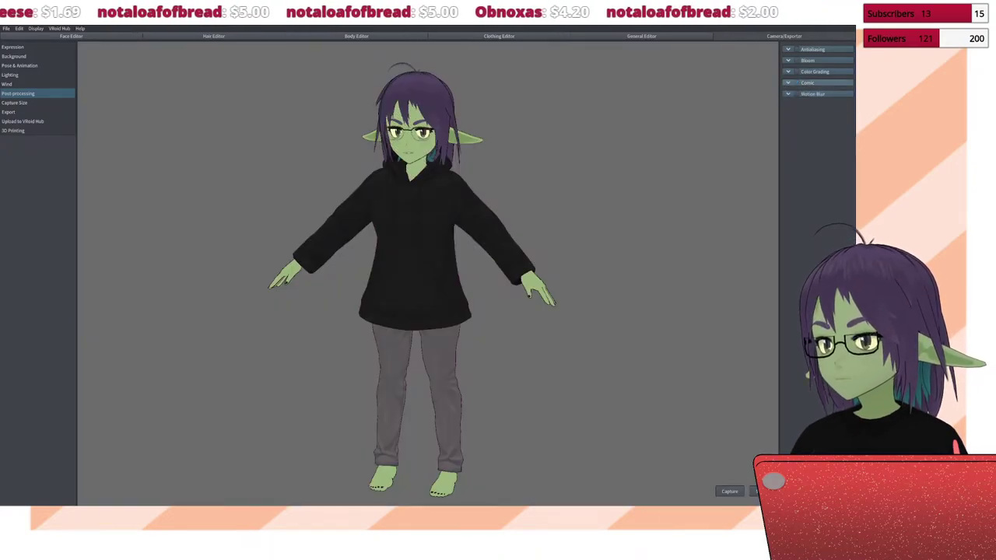
Step: Preview the Color Grading, Bloom and Motion Blur effects one at a time on the avatar, switching each off again
{"action": "left_click", "coordinate": [797, 72]}
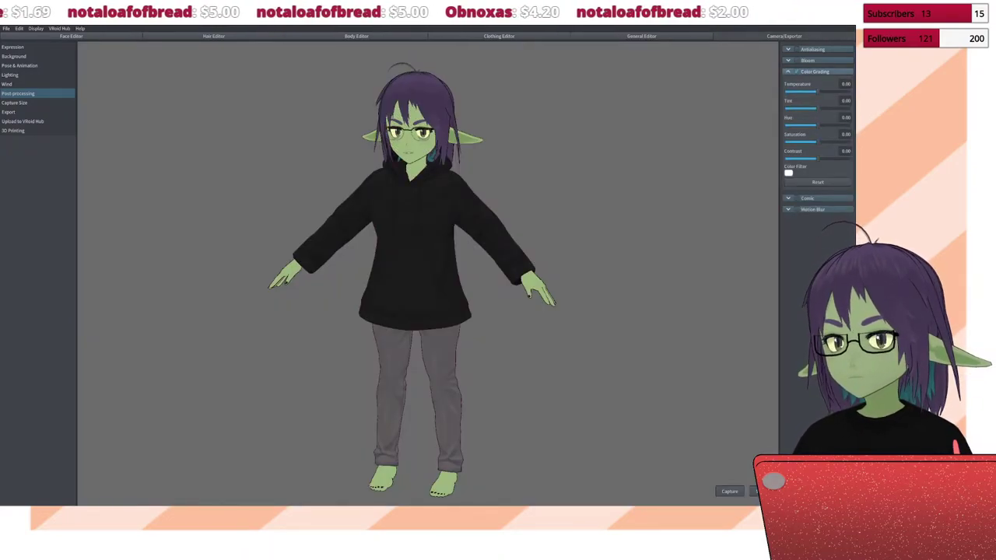
{"action": "left_click", "coordinate": [794, 71]}
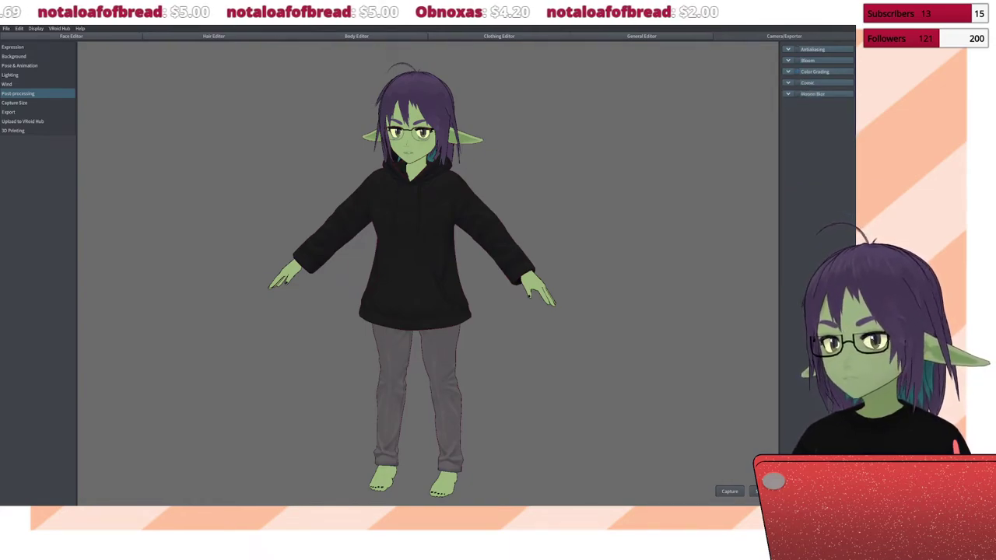
{"action": "left_click", "coordinate": [794, 60]}
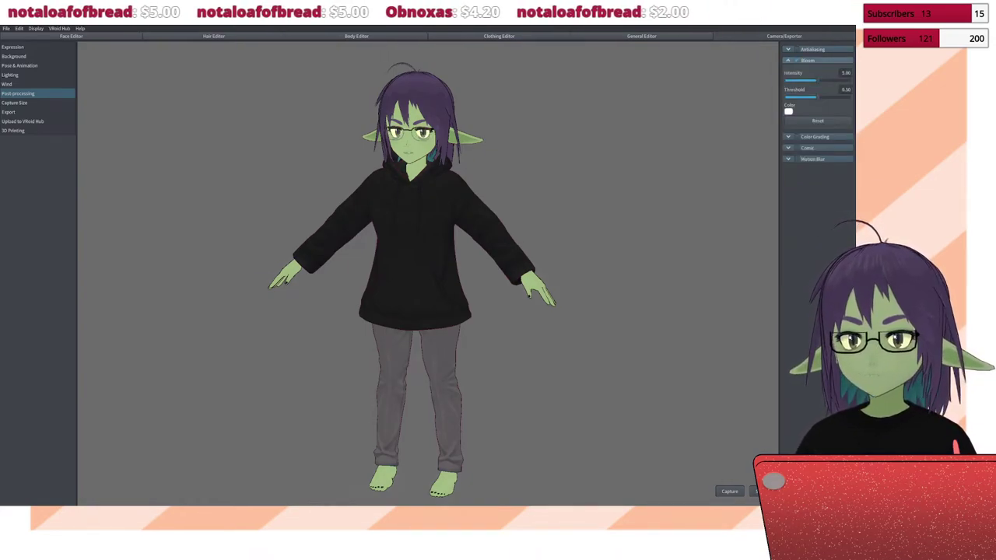
{"action": "left_click", "coordinate": [789, 60]}
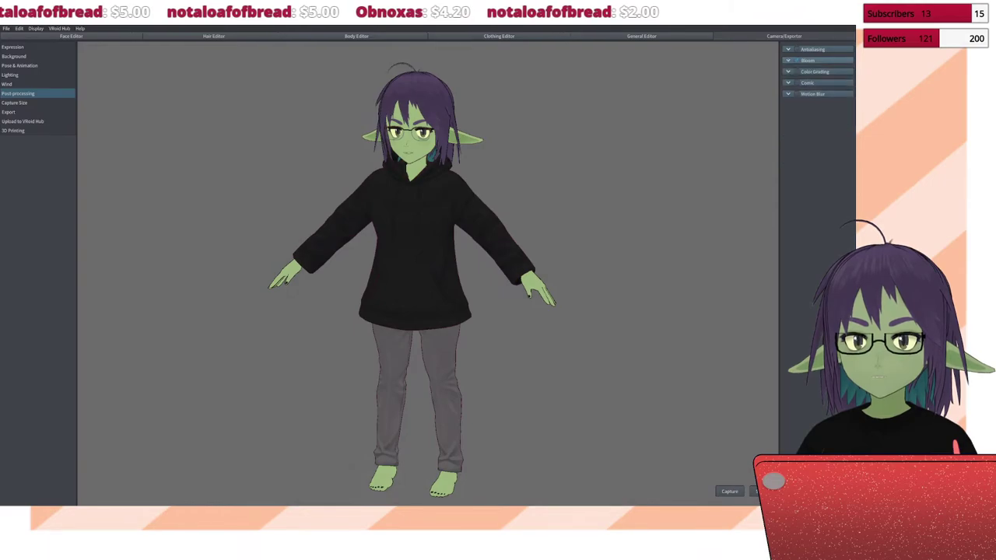
{"action": "left_click", "coordinate": [789, 94]}
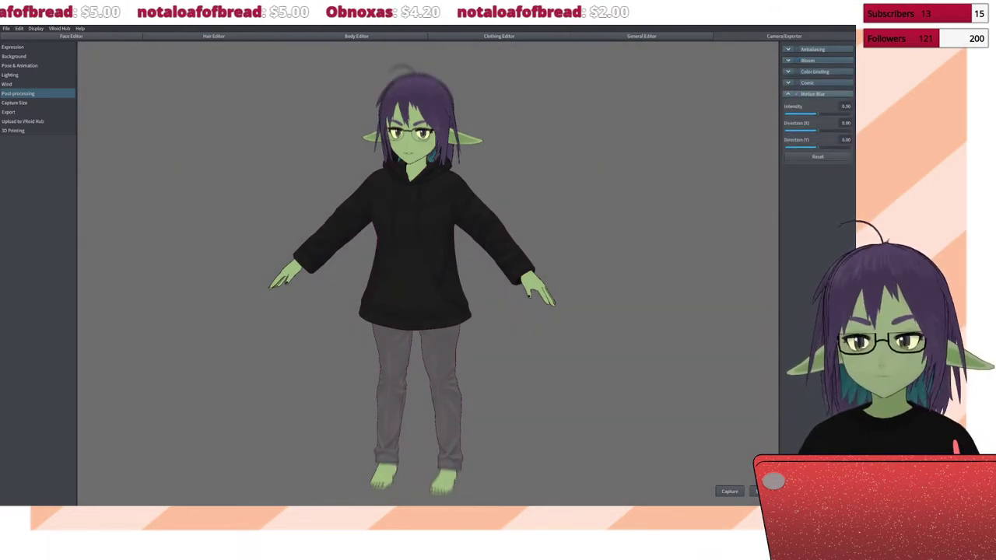
{"action": "left_click", "coordinate": [795, 94]}
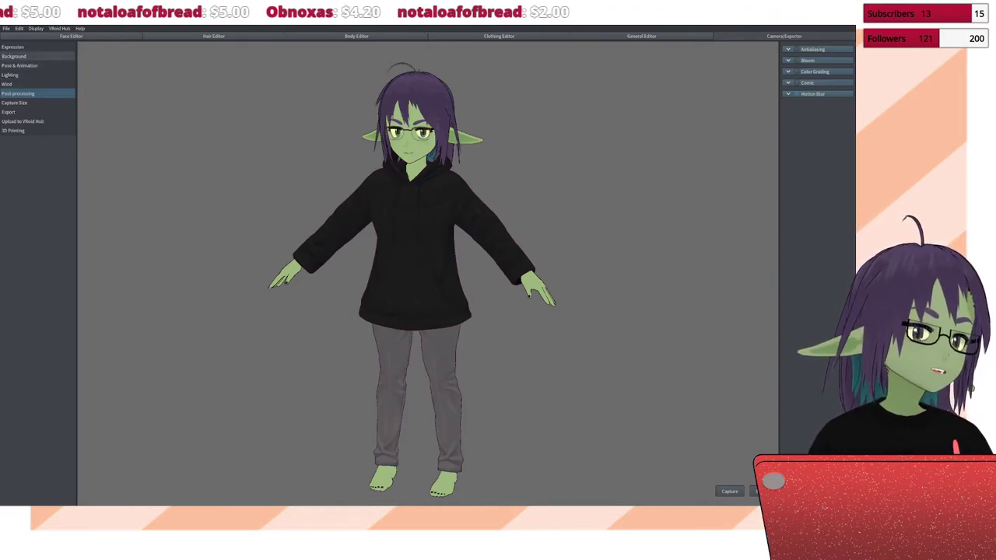
Step: Preview the female Standby 0, Standby 8 and Standby 7 animations on the avatar from a closer view
{"action": "left_click", "coordinate": [13, 47]}
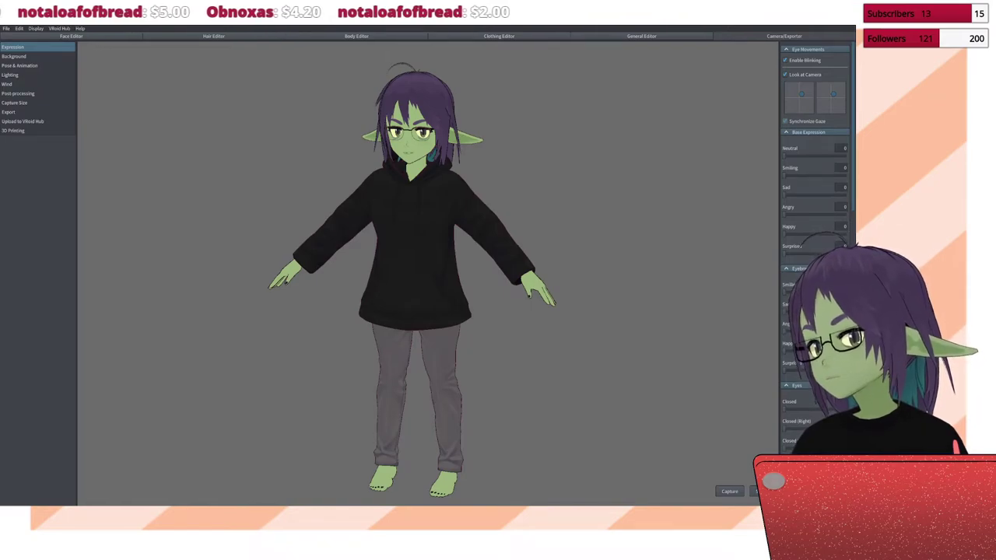
{"action": "scroll", "coordinate": [413, 272], "scroll_direction": "up", "scroll_amount": 1}
{"action": "middle_click_drag", "start_coordinate": [412, 272], "coordinate": [413, 305]}
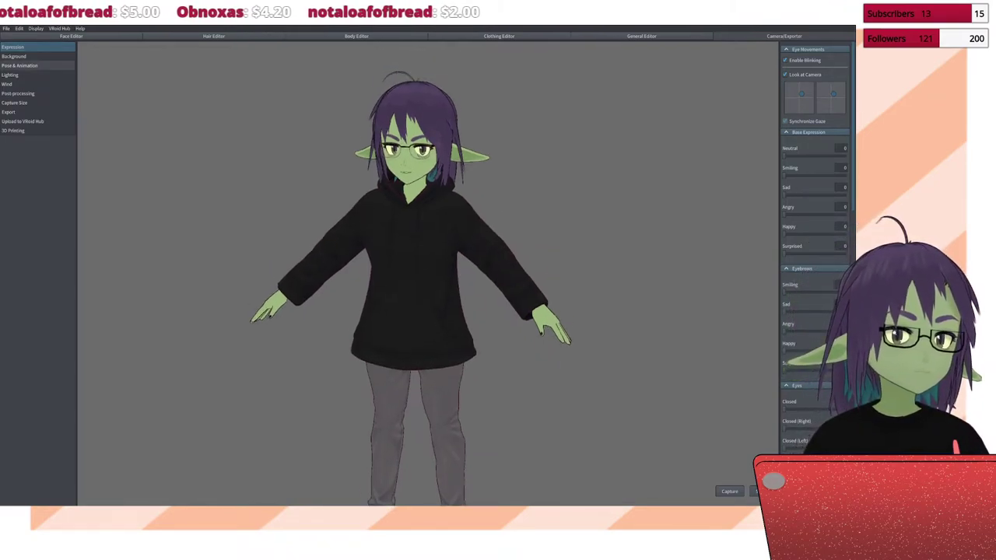
{"action": "left_click", "coordinate": [18, 66]}
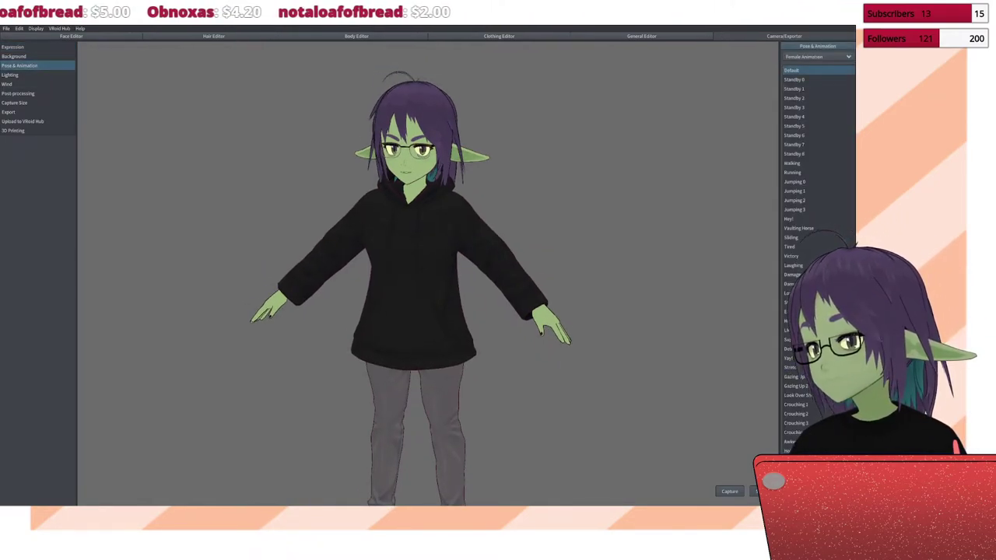
{"action": "left_click", "coordinate": [793, 80]}
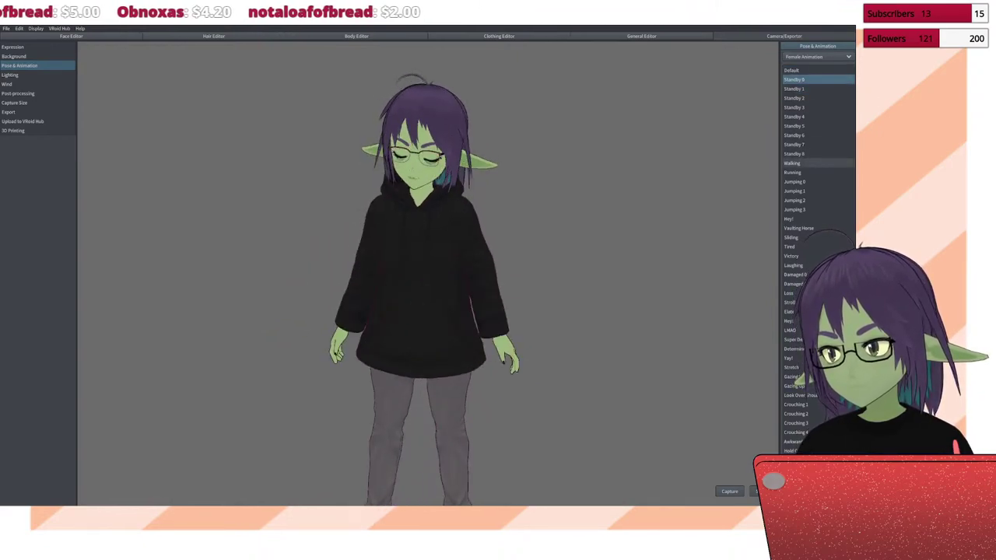
{"action": "left_click", "coordinate": [794, 153]}
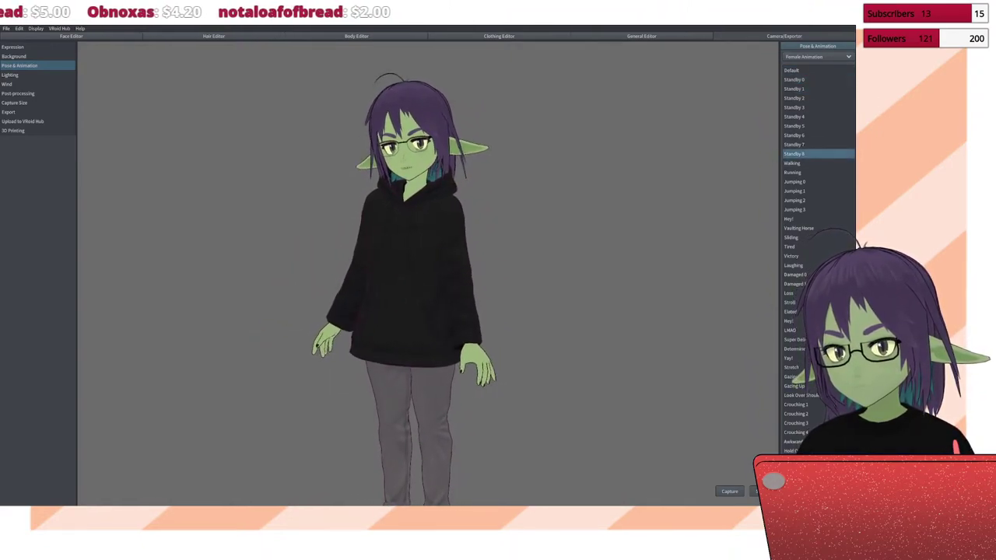
{"action": "left_click", "coordinate": [794, 145]}
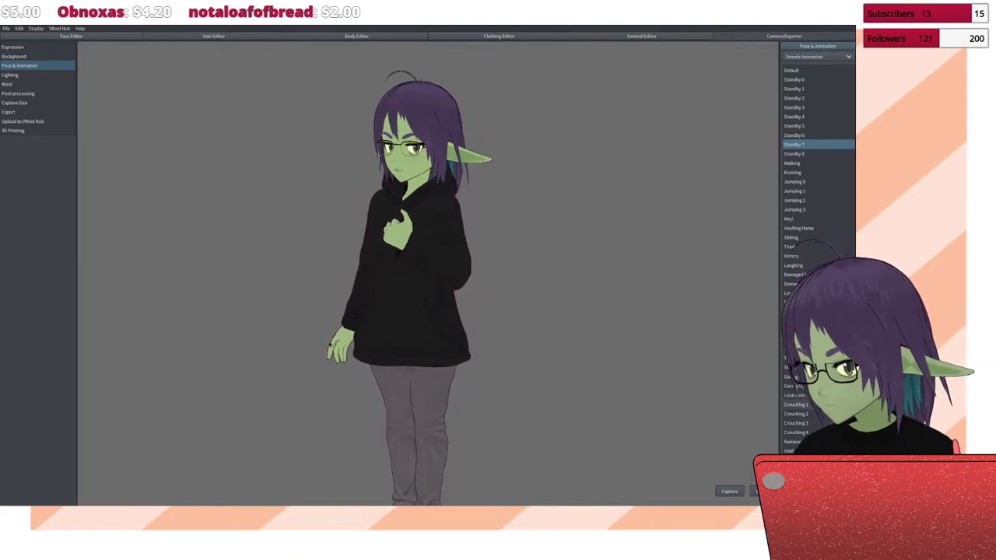
Step: Preview the Crouching 1 to Crouching 4 poses and examine the avatar up close, from the side and at full length
{"action": "left_click", "coordinate": [796, 404]}
{"action": "left_click", "coordinate": [796, 414]}
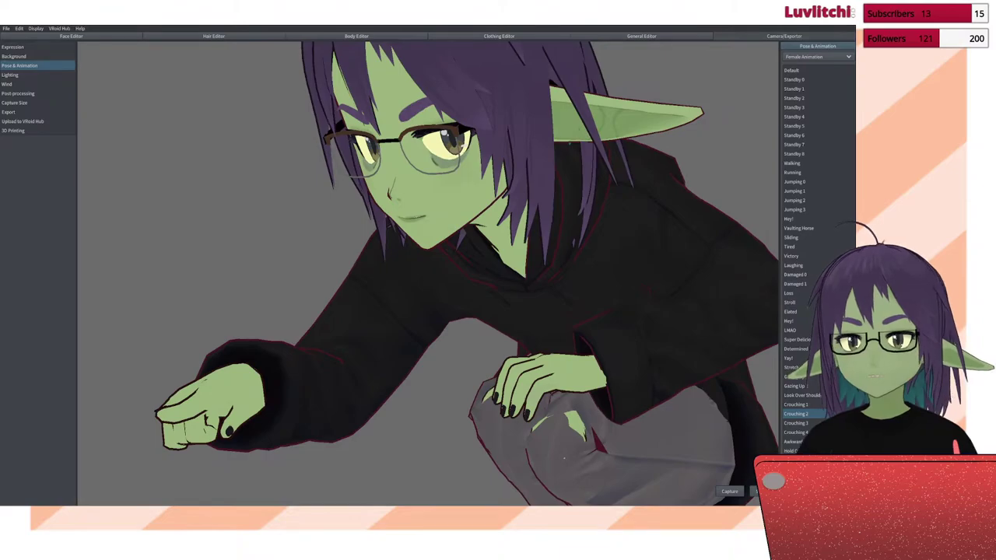
{"action": "left_click", "coordinate": [797, 423]}
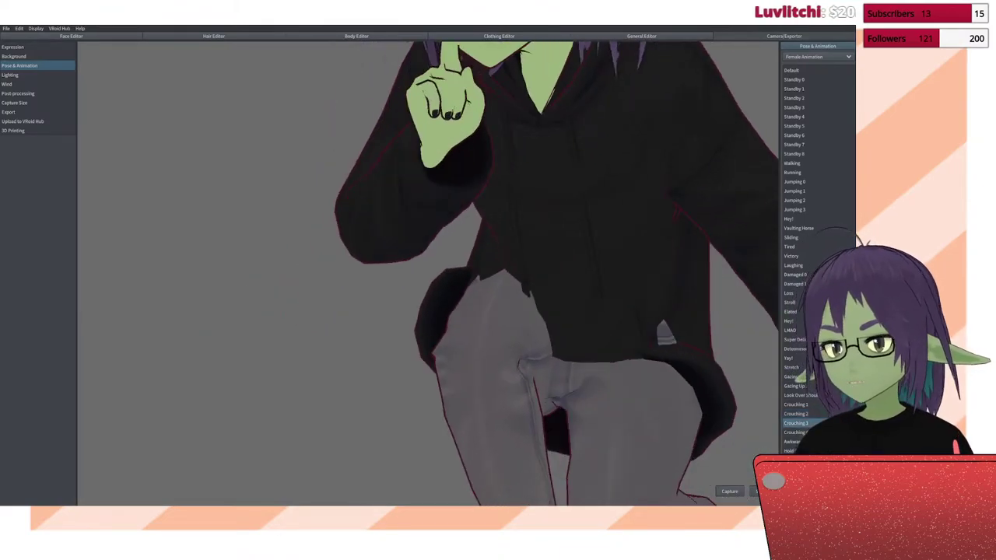
{"action": "scroll", "coordinate": [428, 273], "scroll_direction": "down", "scroll_amount": 3}
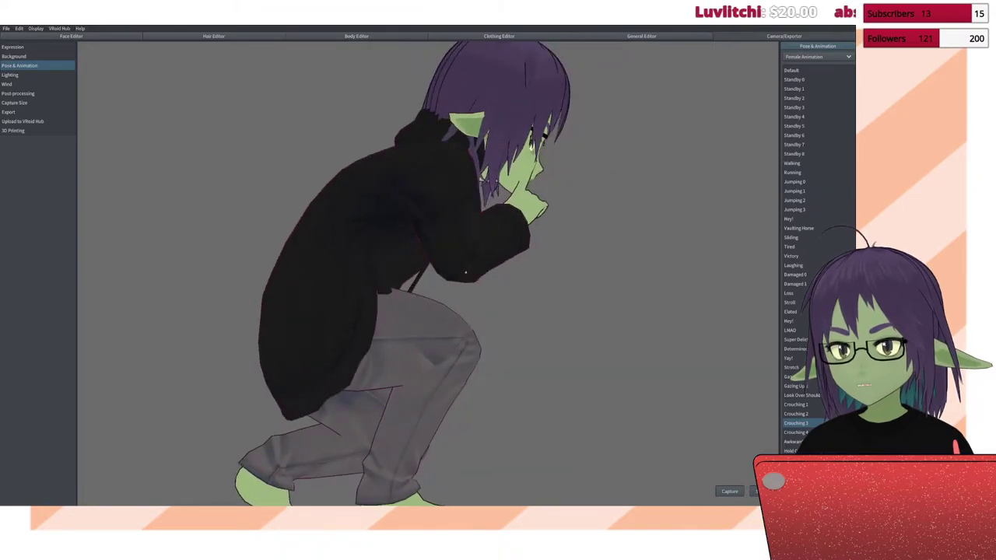
{"action": "scroll", "coordinate": [428, 274], "scroll_direction": "up", "scroll_amount": 4}
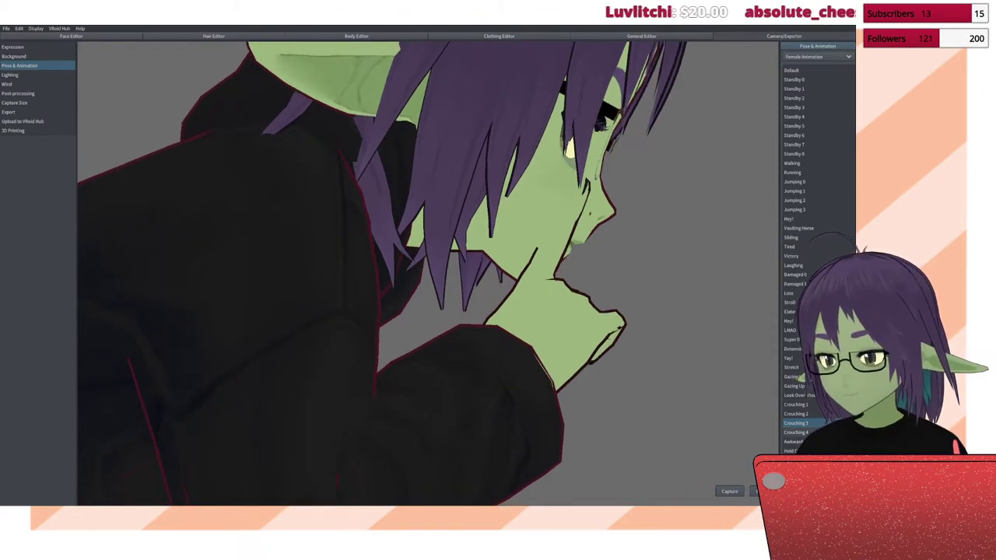
{"action": "left_click", "coordinate": [796, 432]}
{"action": "scroll", "coordinate": [498, 274], "scroll_direction": "down", "scroll_amount": 8}
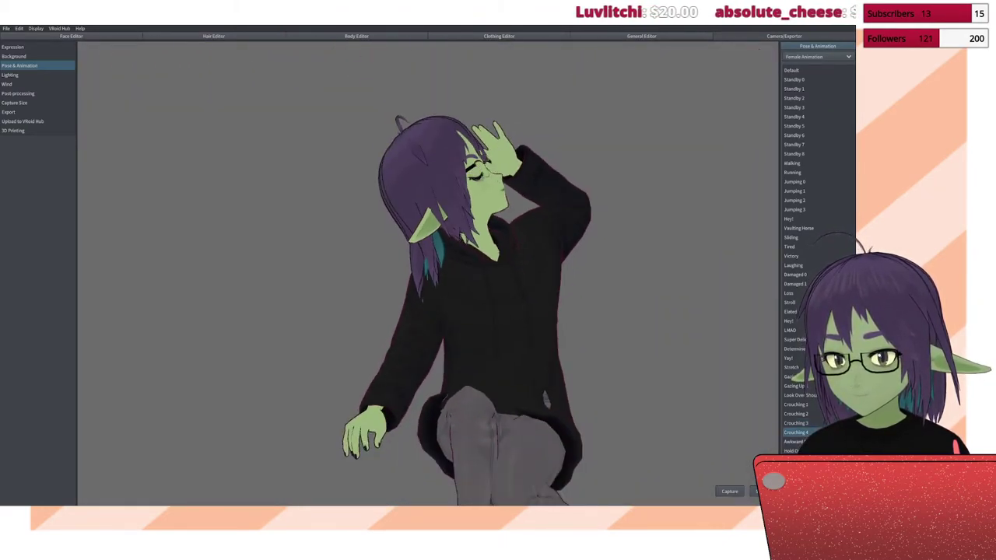
{"action": "right_click_drag", "start_coordinate": [529, 274], "coordinate": [413, 276]}
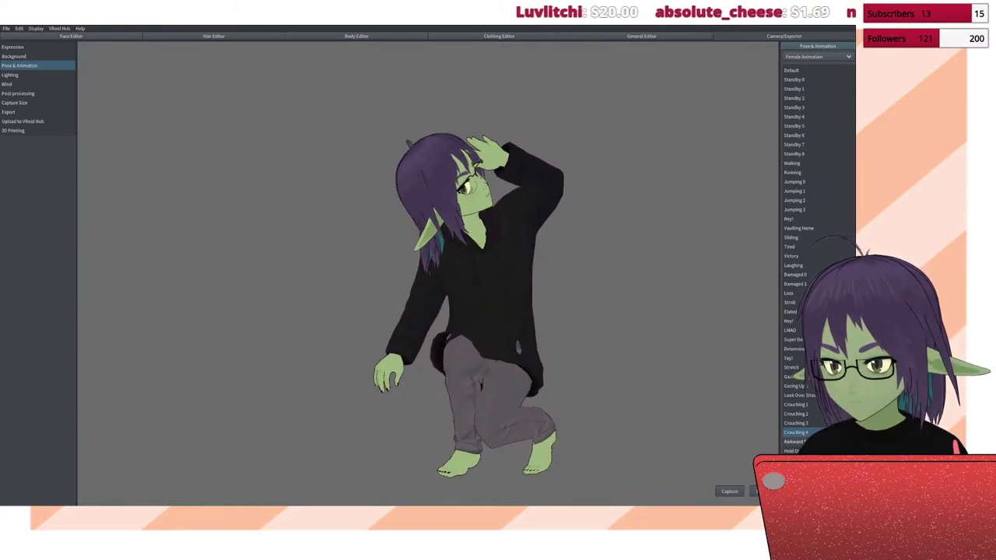
Step: Preview the awkward smile, holding-out-hand and LMAO animations, and apply the Elated animation to the avatar
{"action": "left_click", "coordinate": [795, 442]}
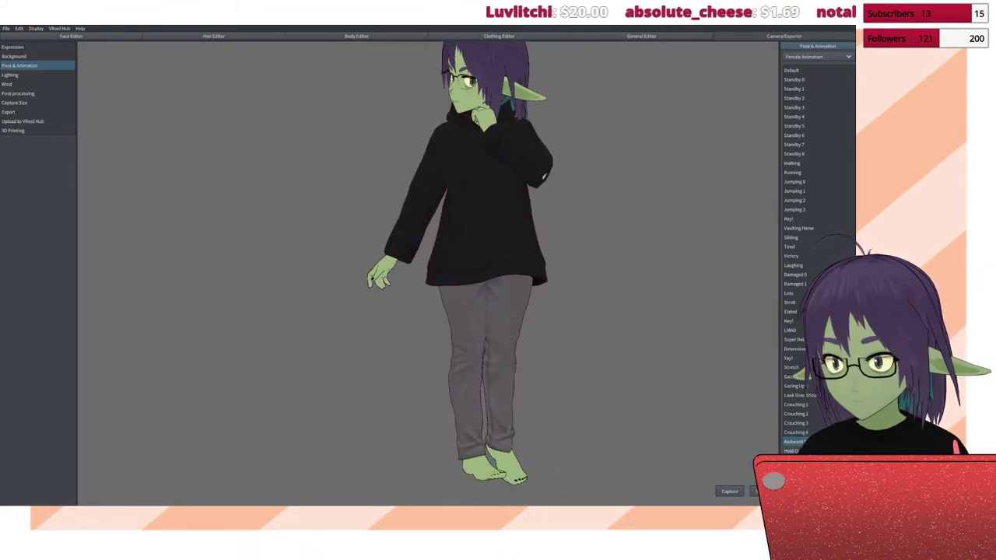
{"action": "left_click", "coordinate": [791, 451]}
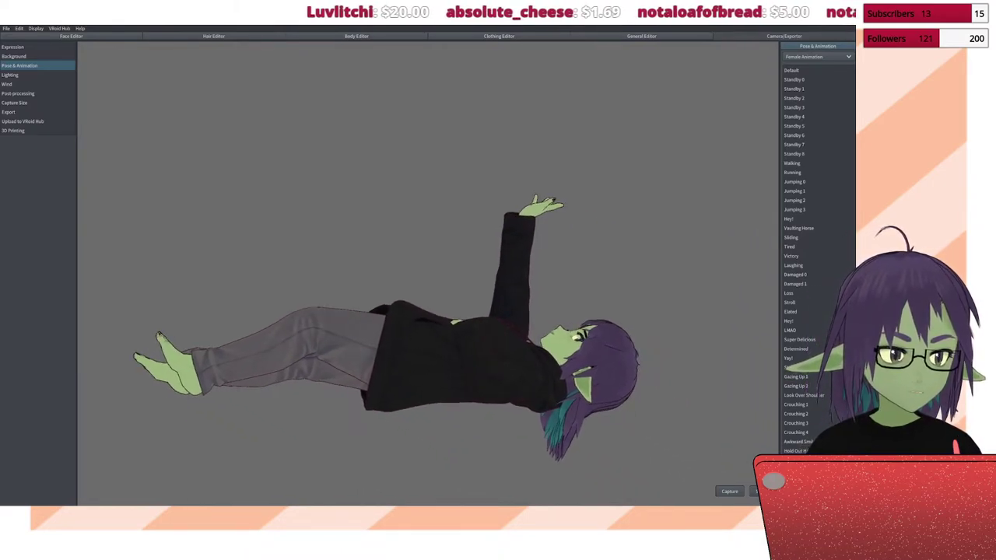
{"action": "left_click", "coordinate": [790, 330]}
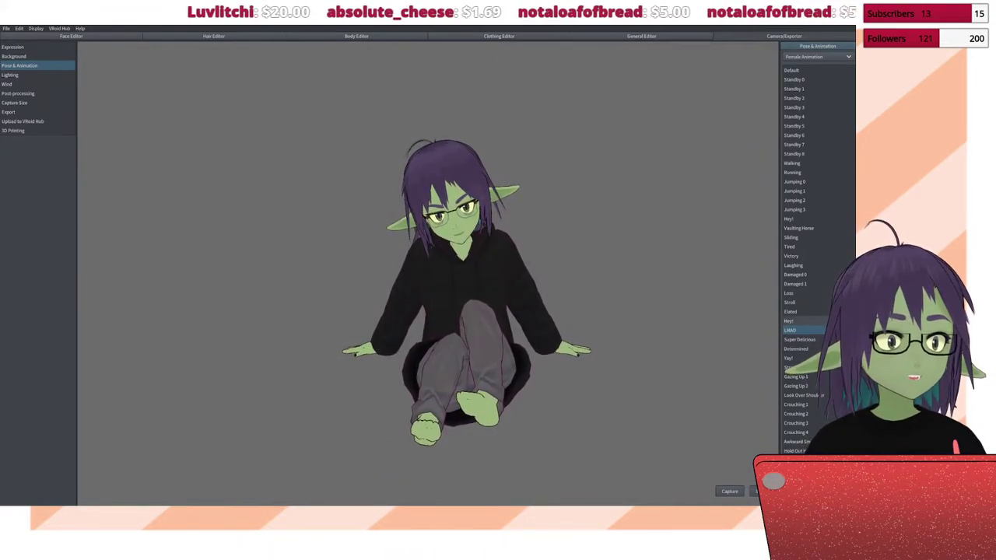
{"action": "left_click", "coordinate": [791, 312]}
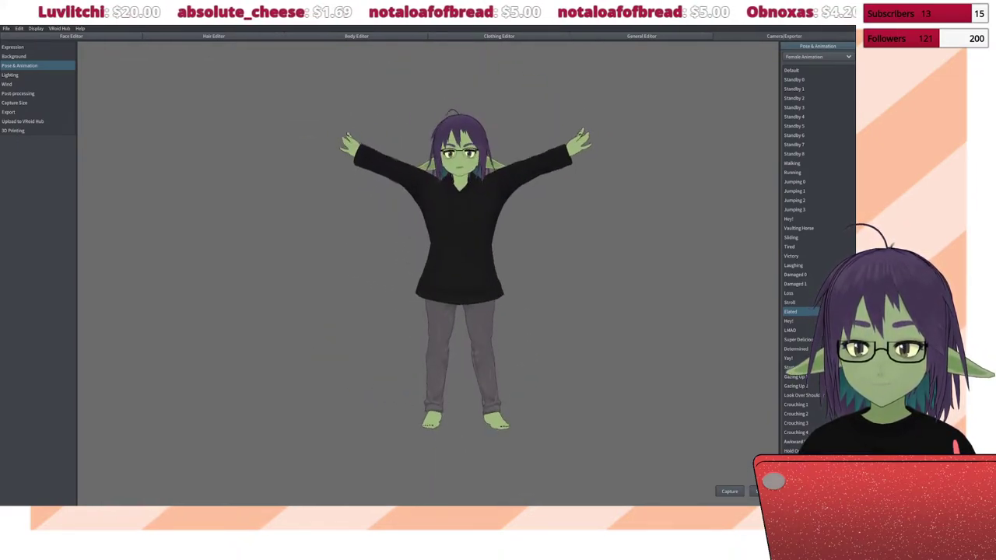
Step: Set the expression's Happy eyebrows to 100 and the Smiling and Open Widely eye values to 100
{"action": "left_click", "coordinate": [13, 48]}
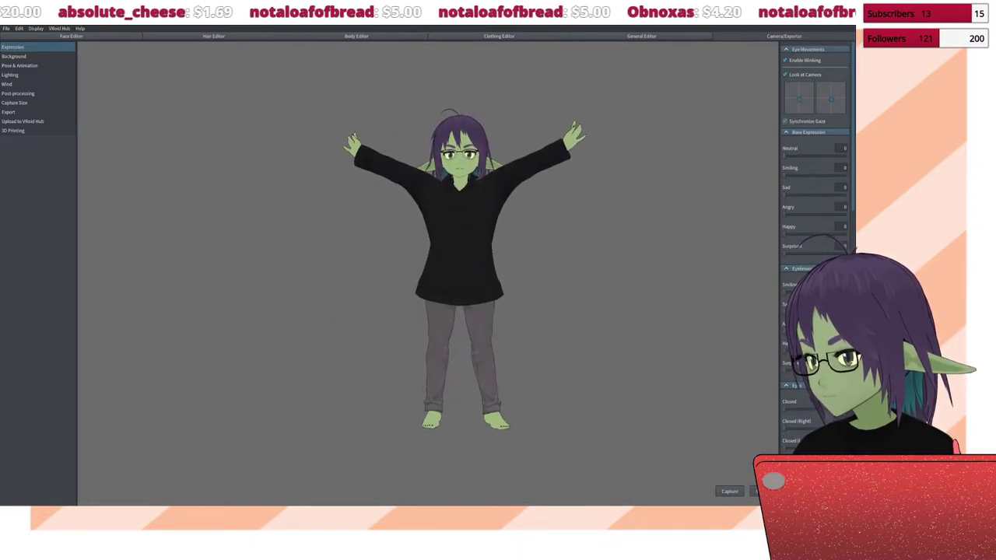
{"action": "scroll", "coordinate": [815, 234], "scroll_direction": "down", "scroll_amount": 5}
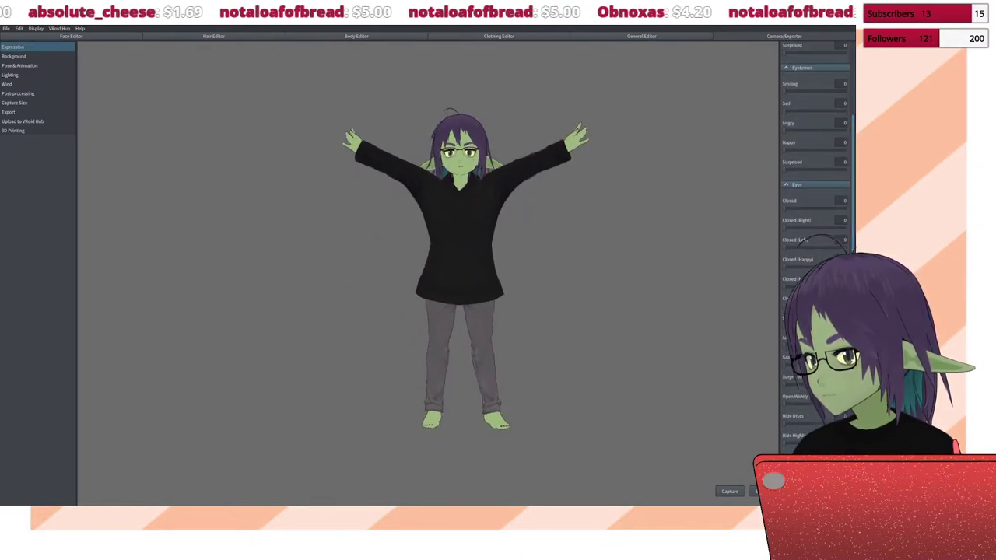
{"action": "left_click_drag", "start_coordinate": [785, 150], "coordinate": [846, 151]}
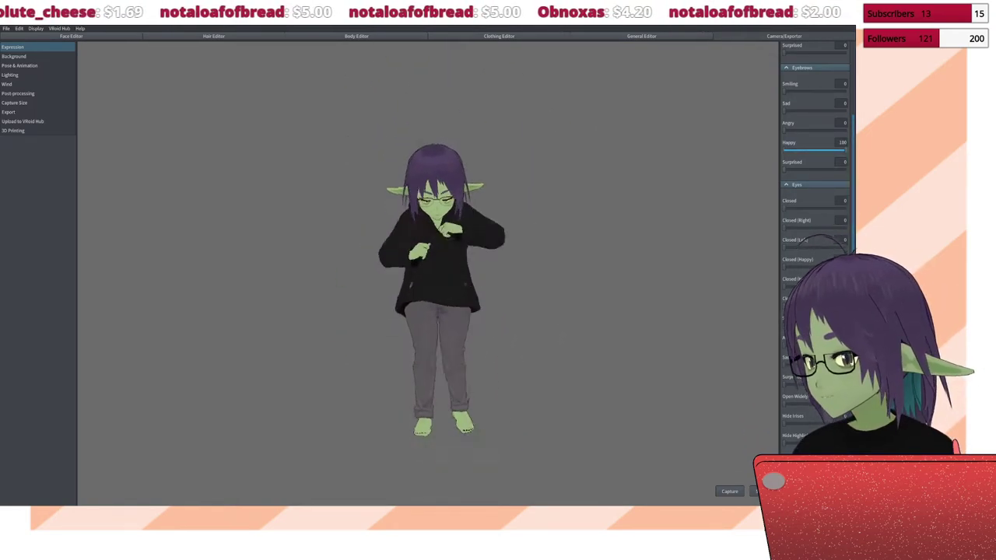
{"action": "scroll", "coordinate": [815, 233], "scroll_direction": "down", "scroll_amount": 2}
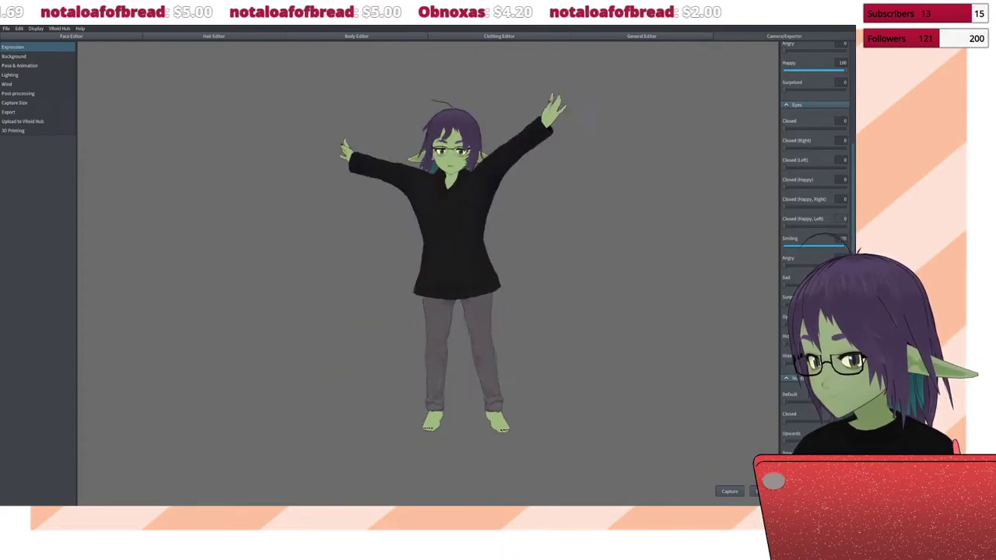
{"action": "scroll", "coordinate": [815, 156], "scroll_direction": "down", "scroll_amount": 3}
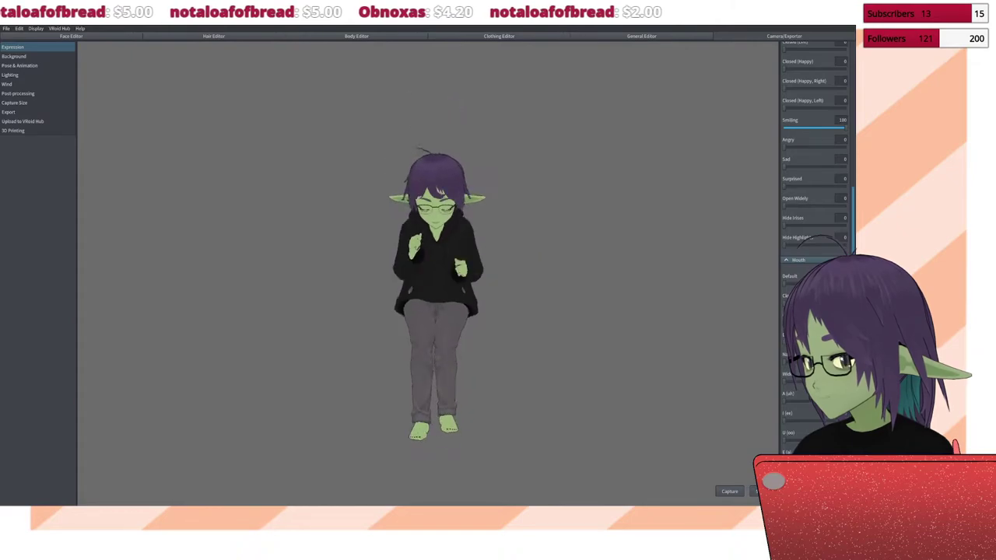
{"action": "left_click_drag", "start_coordinate": [785, 207], "coordinate": [787, 207]}
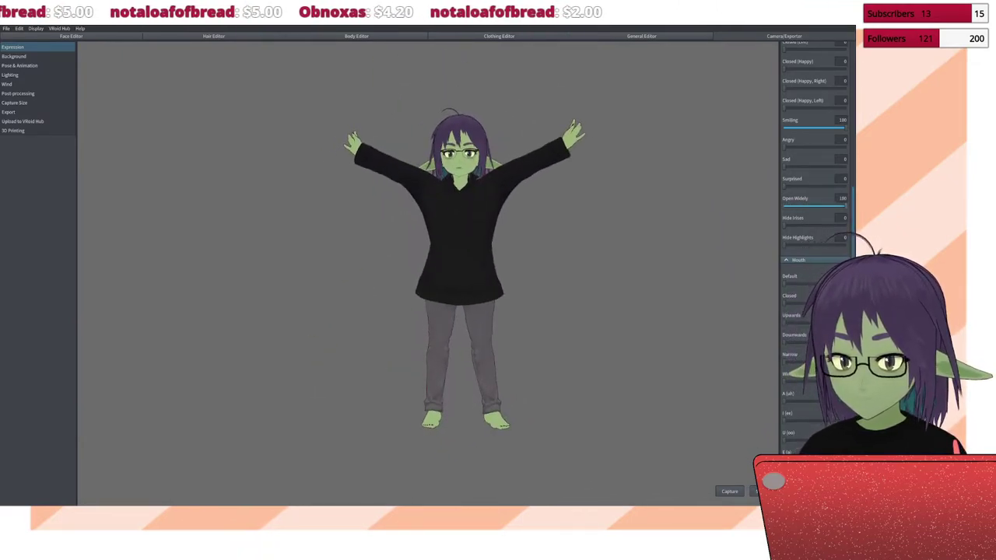
Step: Set the mouth's Smiling to 30 and Happy to 71, and raise the Fangs 1 upper and lower and Fangs 2 values
{"action": "scroll", "coordinate": [815, 233], "scroll_direction": "down", "scroll_amount": 4}
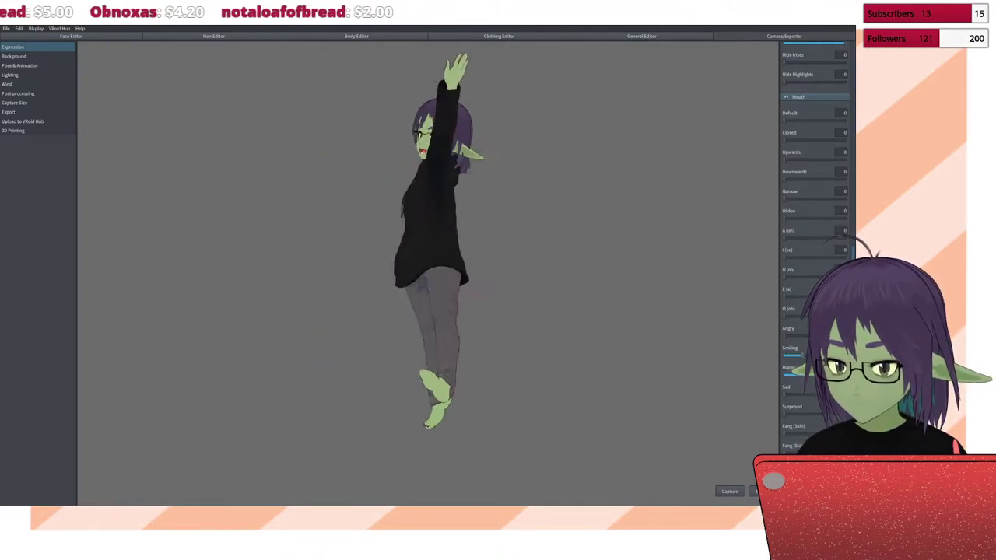
{"action": "scroll", "coordinate": [815, 234], "scroll_direction": "down", "scroll_amount": 6}
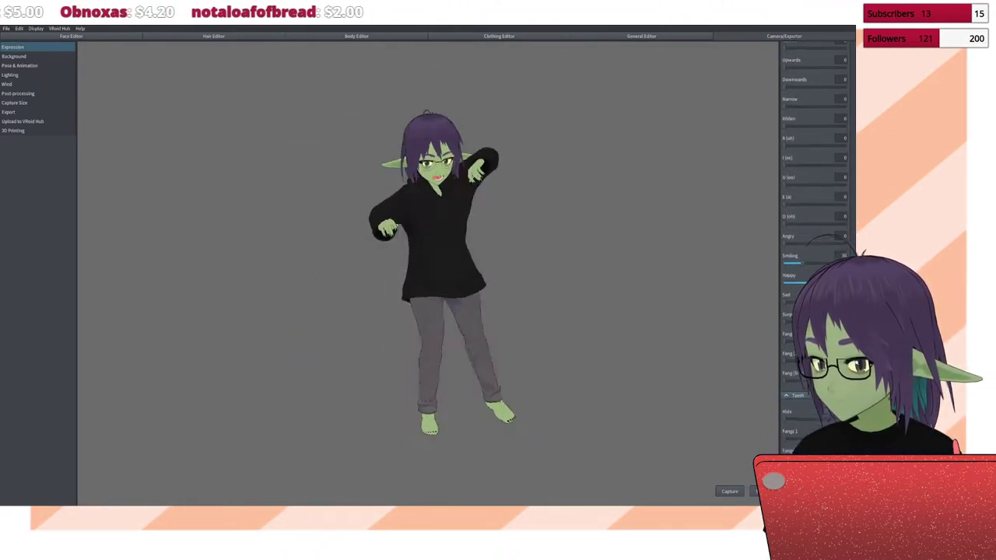
{"action": "scroll", "coordinate": [815, 234], "scroll_direction": "down", "scroll_amount": 1}
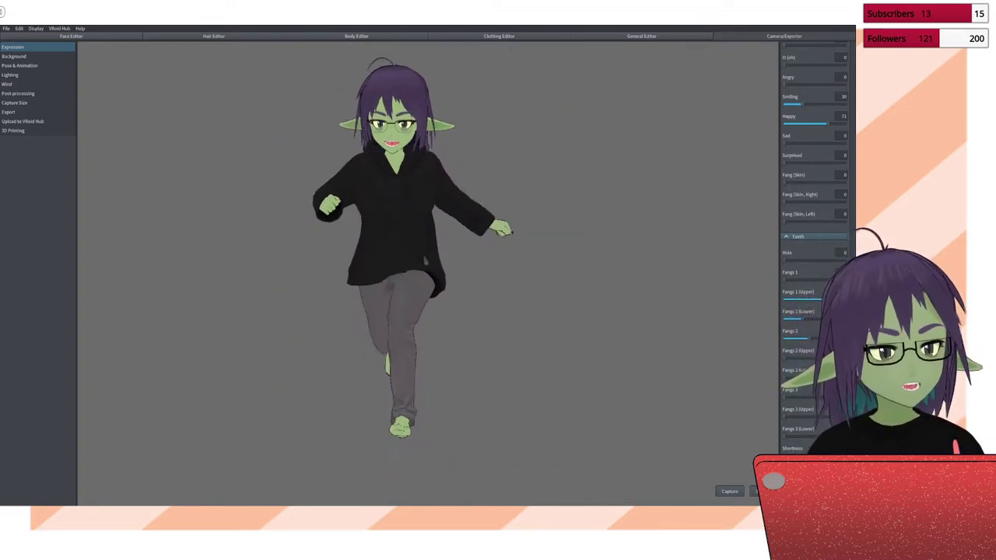
Step: Clear the Smiling value of the eyes and the Smiling and Happy values of the mouth
{"action": "scroll", "coordinate": [815, 249], "scroll_direction": "up", "scroll_amount": 5}
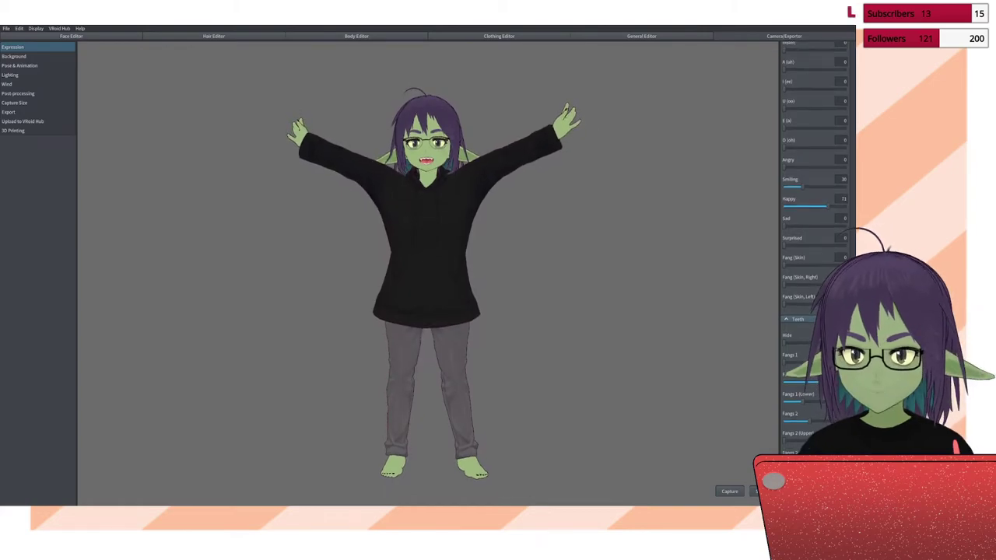
{"action": "scroll", "coordinate": [813, 234], "scroll_direction": "up", "scroll_amount": 5}
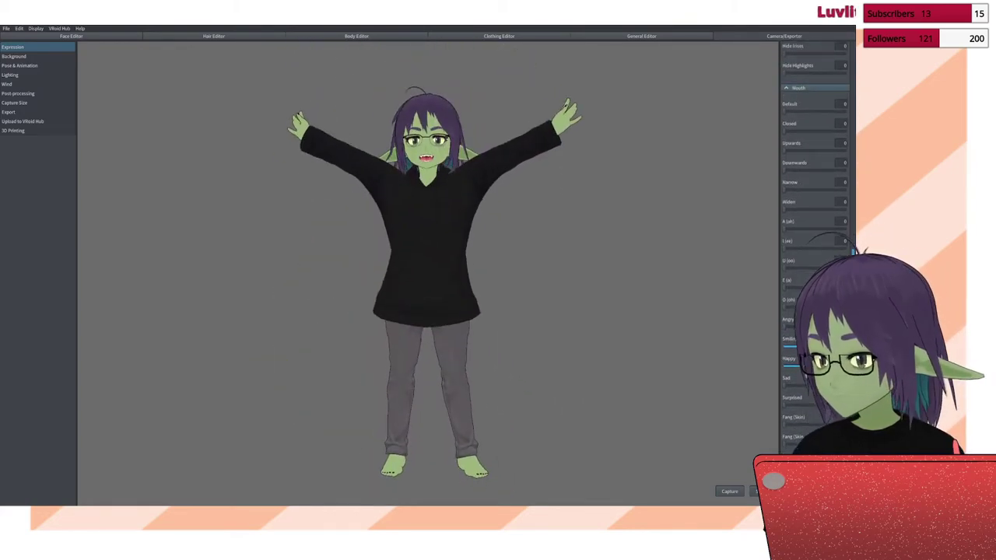
{"action": "scroll", "coordinate": [829, 238], "scroll_direction": "up", "scroll_amount": 8}
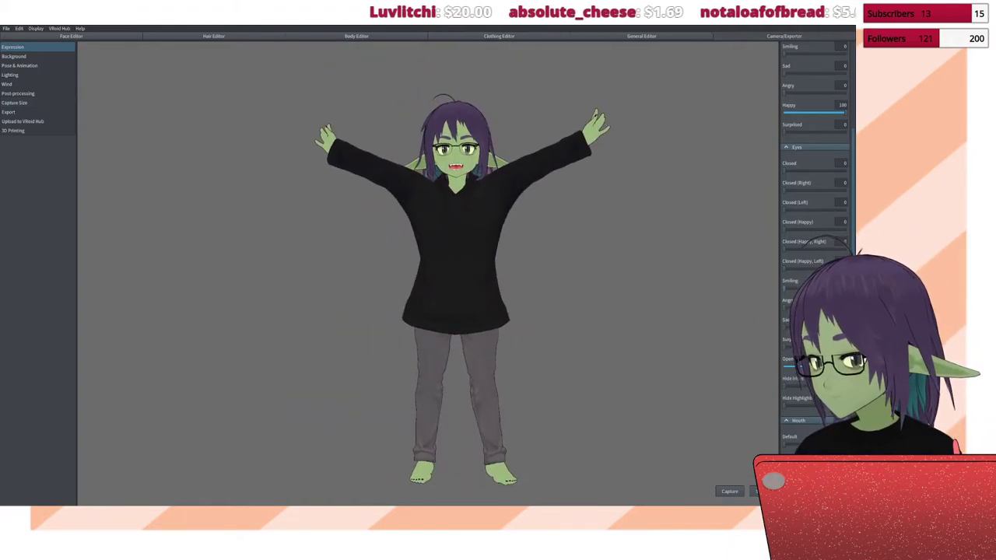
{"action": "scroll", "coordinate": [815, 233], "scroll_direction": "down", "scroll_amount": 5}
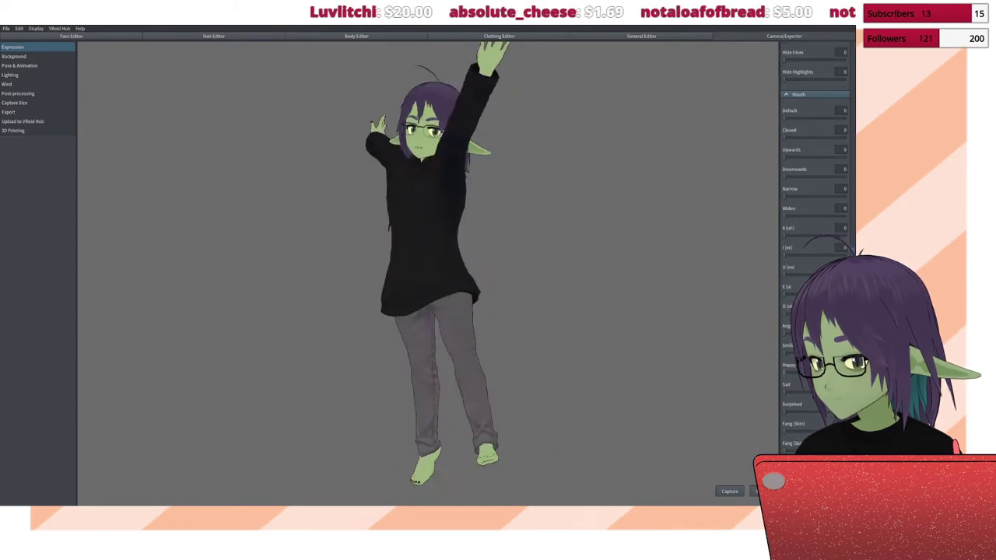
Step: Clear the Happy value of the eyebrows in the expression settings
{"action": "scroll", "coordinate": [815, 234], "scroll_direction": "down", "scroll_amount": 5}
{"action": "scroll", "coordinate": [815, 234], "scroll_direction": "up", "scroll_amount": 10}
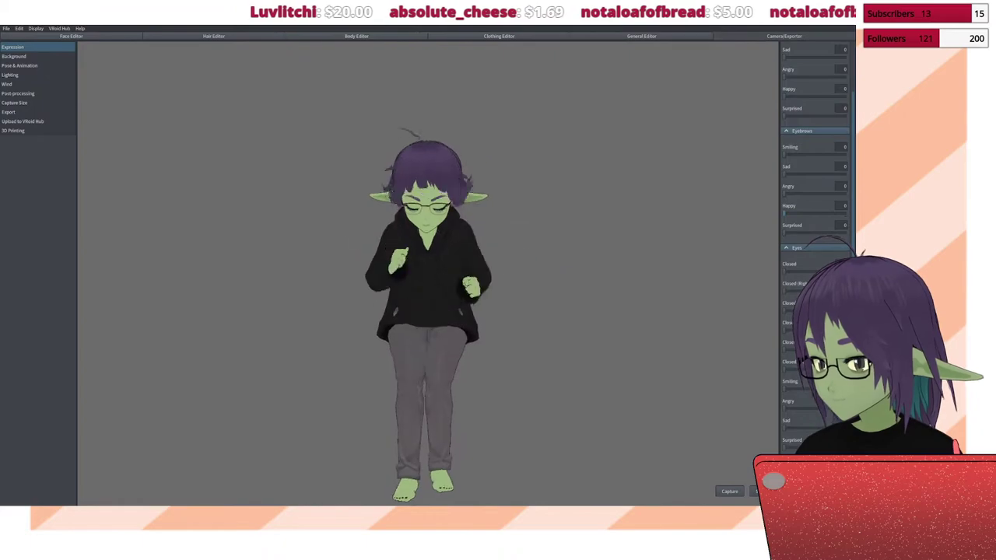
{"action": "scroll", "coordinate": [815, 233], "scroll_direction": "up", "scroll_amount": 3}
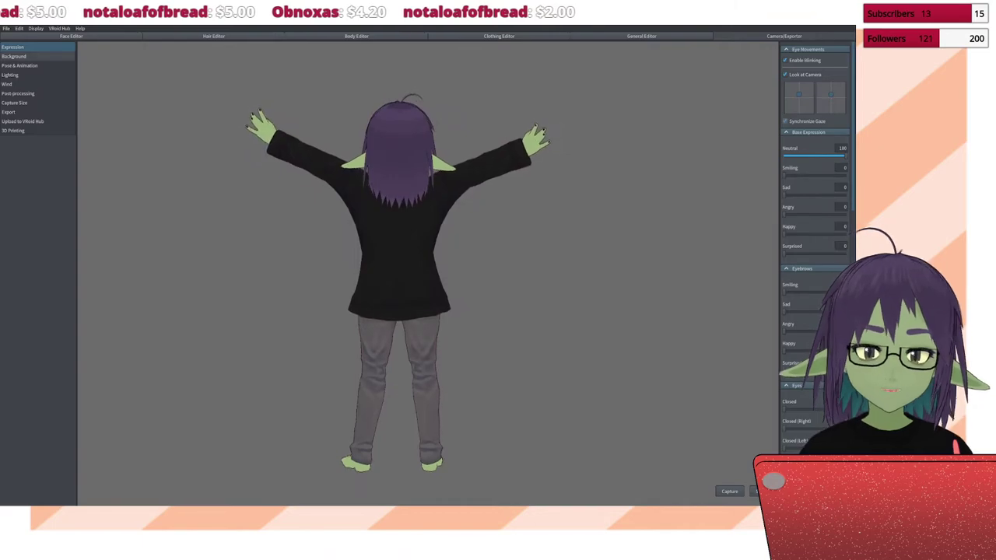
Step: Preview the Standby 0, Standby 1, Standby 2, Standby 3 and Standby 4 female animations on the avatar
{"action": "left_click", "coordinate": [19, 65]}
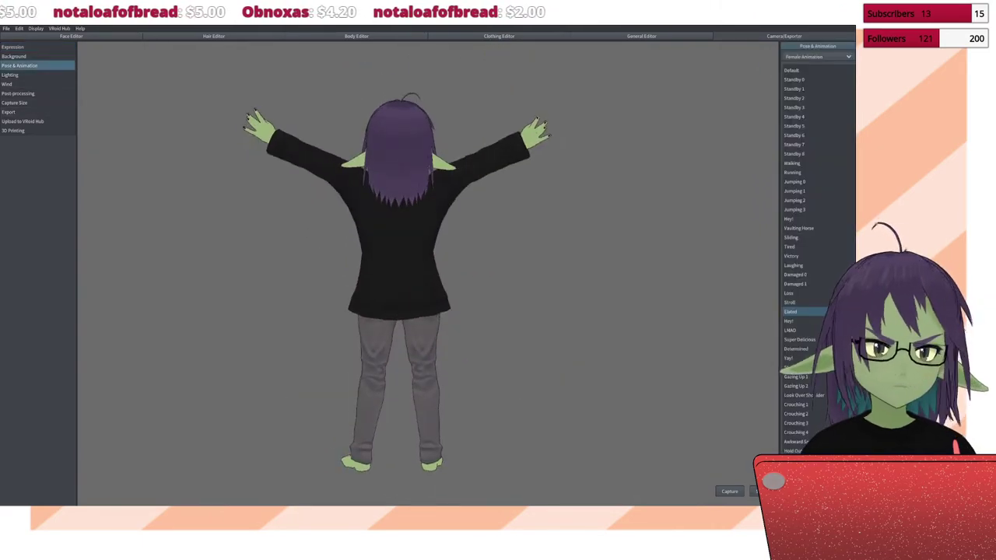
{"action": "left_click", "coordinate": [817, 79]}
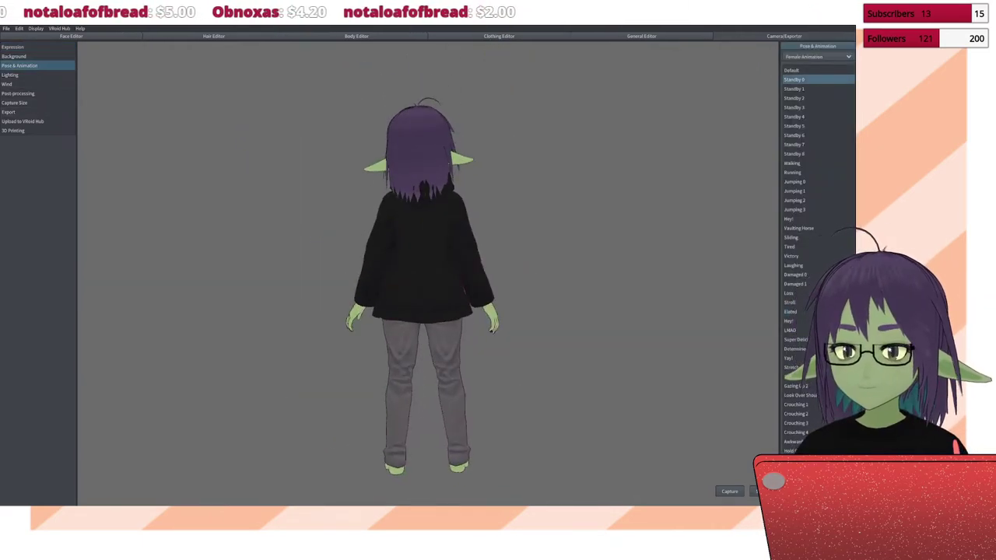
{"action": "left_click", "coordinate": [817, 89]}
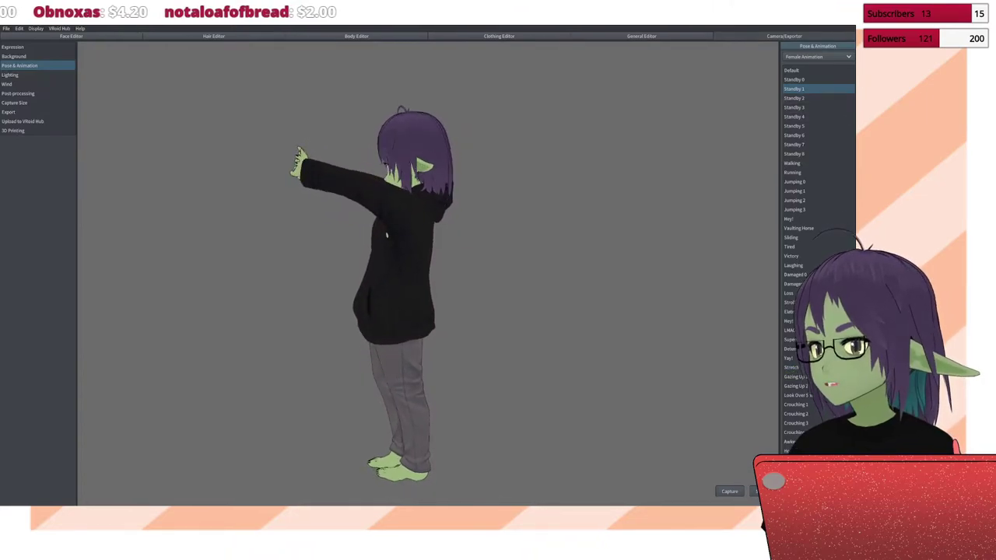
{"action": "left_click", "coordinate": [817, 98]}
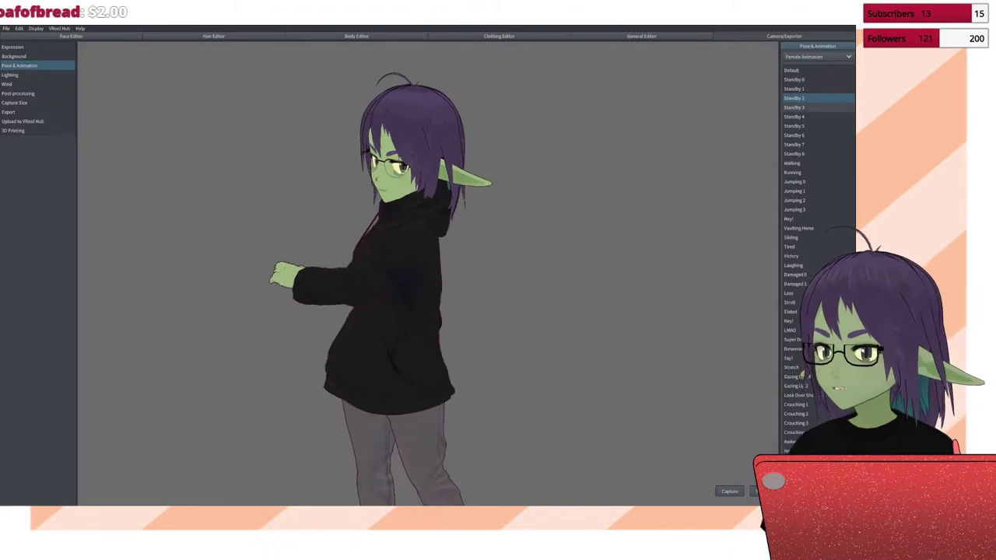
{"action": "left_click", "coordinate": [795, 107]}
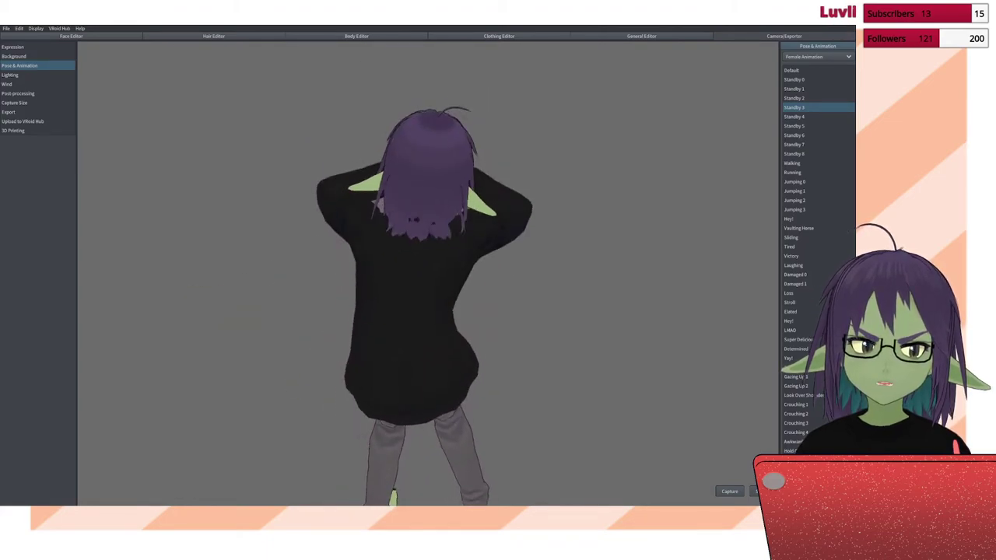
{"action": "left_click", "coordinate": [809, 117]}
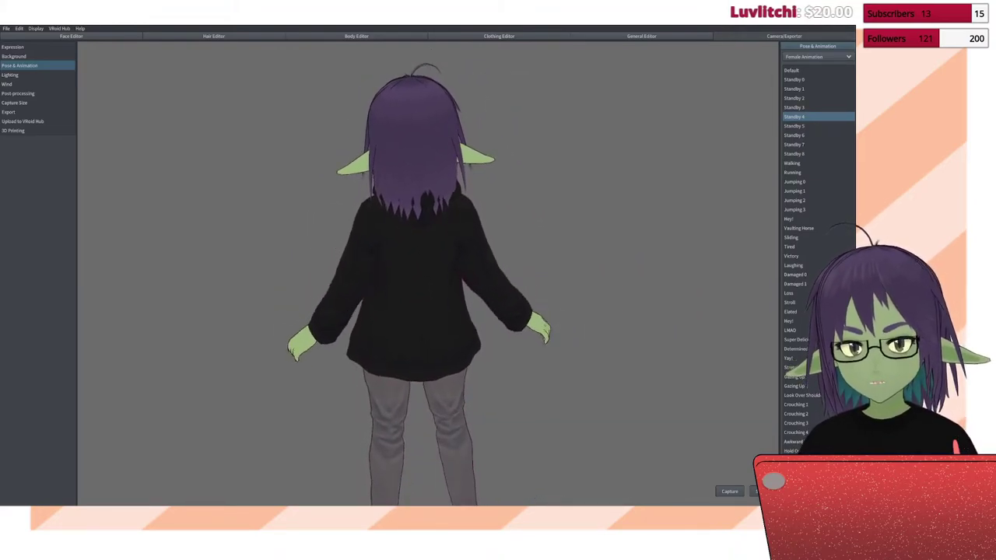
Step: Preview the Standby 5, Standby 6, Standby 7 and Standby 8 animations on the avatar
{"action": "left_click", "coordinate": [809, 127]}
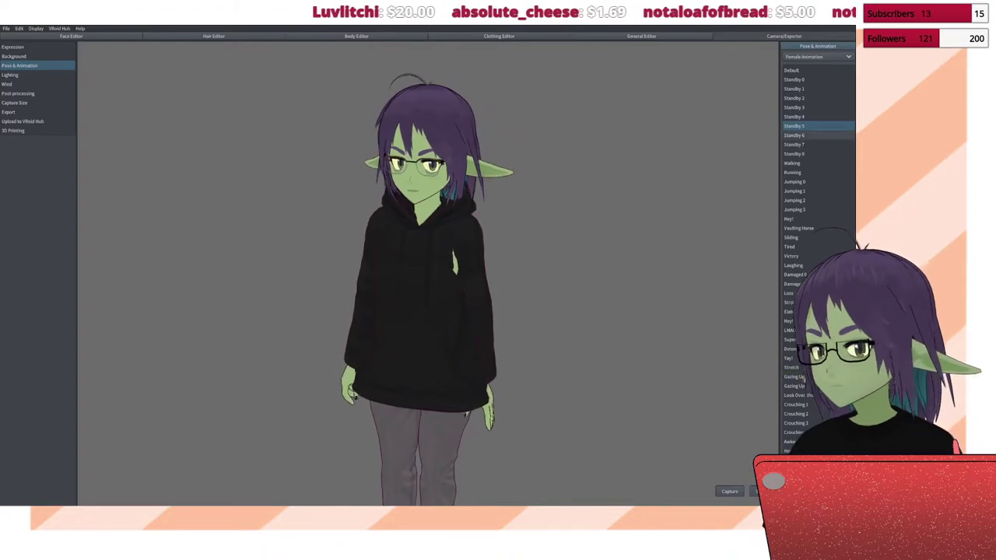
{"action": "left_click", "coordinate": [818, 136]}
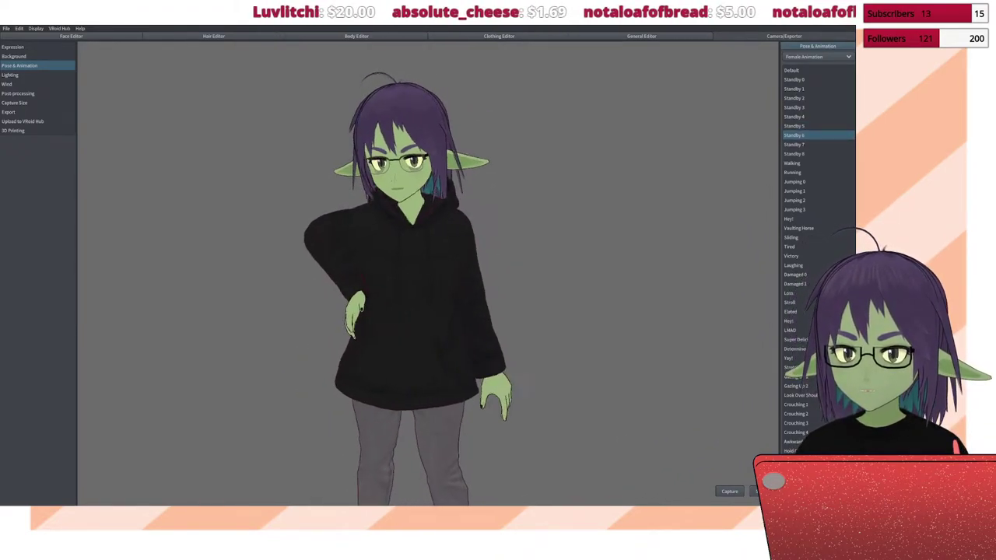
{"action": "left_click", "coordinate": [794, 144]}
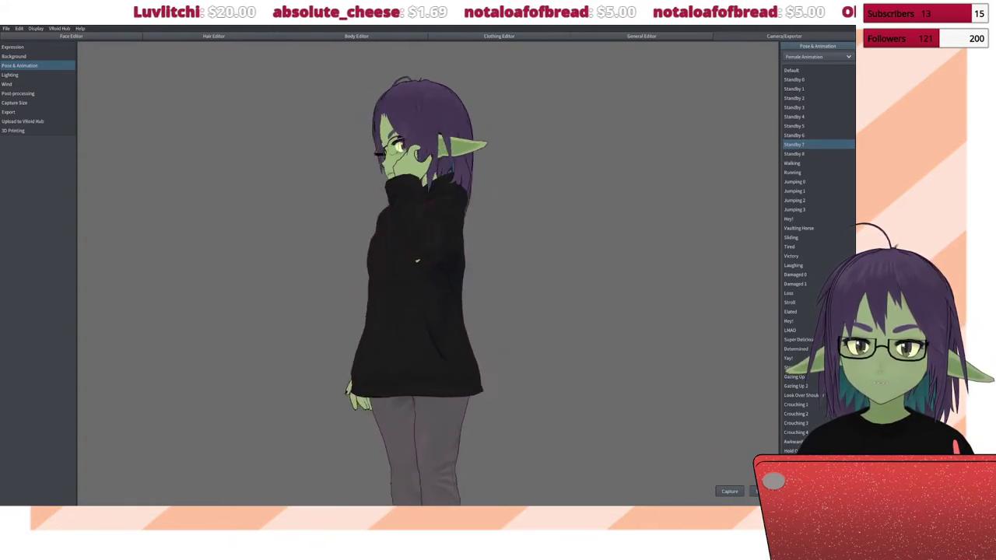
{"action": "left_click", "coordinate": [795, 153]}
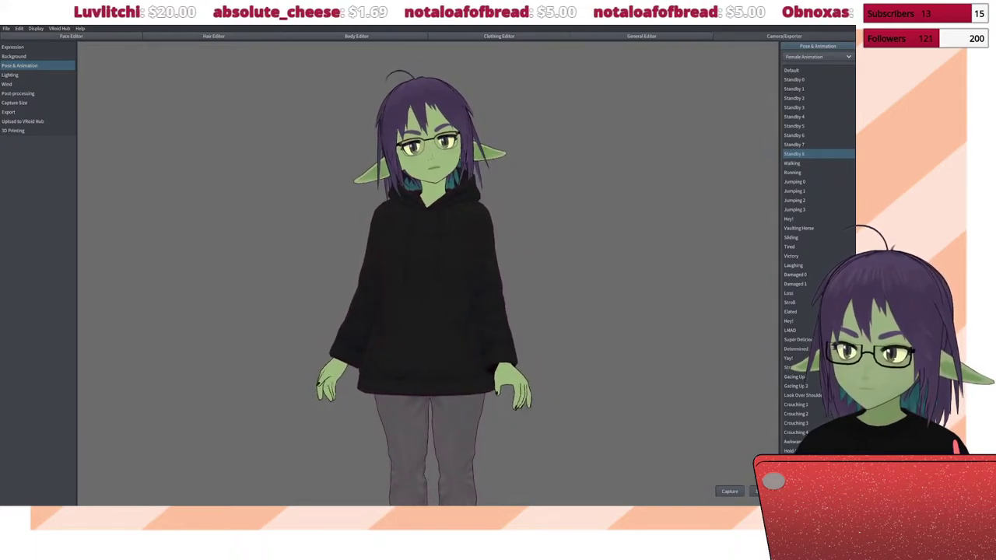
Step: Preview the Walking, Running and Jumping 0 to Jumping 3 animations on the avatar
{"action": "left_click", "coordinate": [794, 163]}
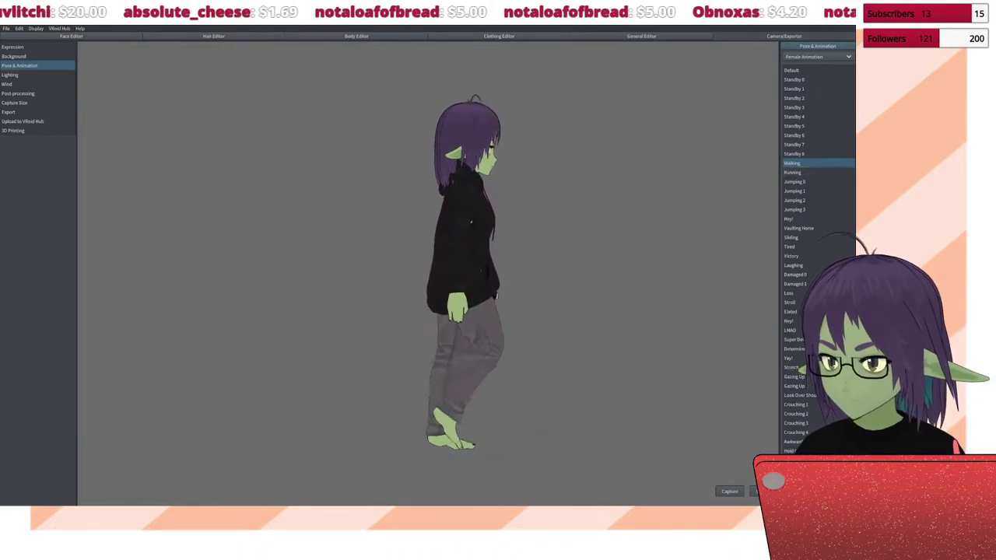
{"action": "left_click", "coordinate": [794, 173]}
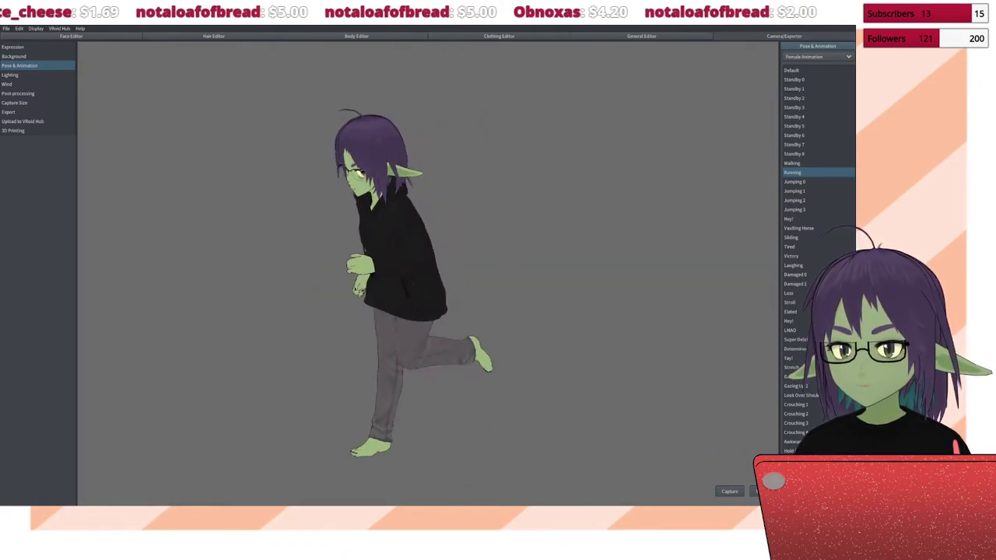
{"action": "left_click", "coordinate": [817, 182]}
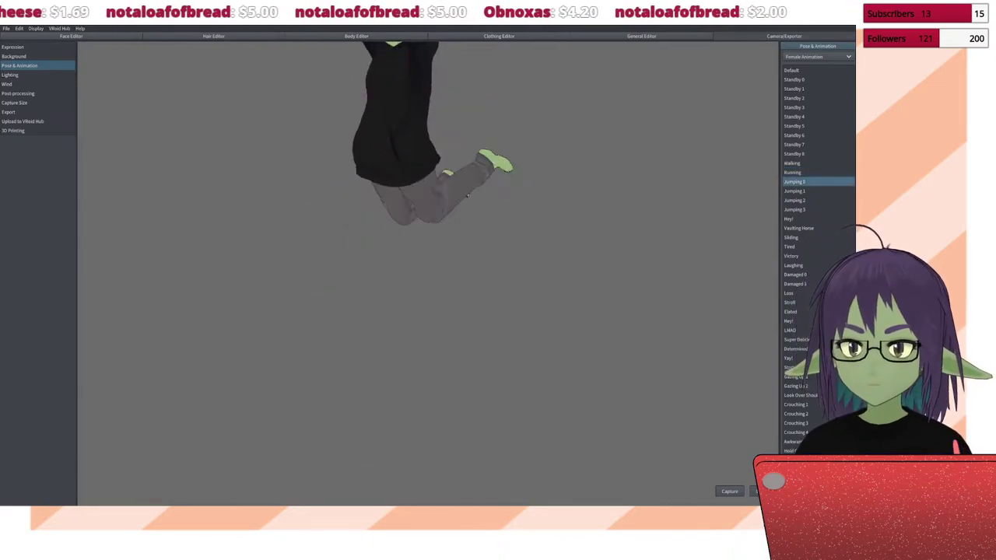
{"action": "left_click", "coordinate": [818, 191]}
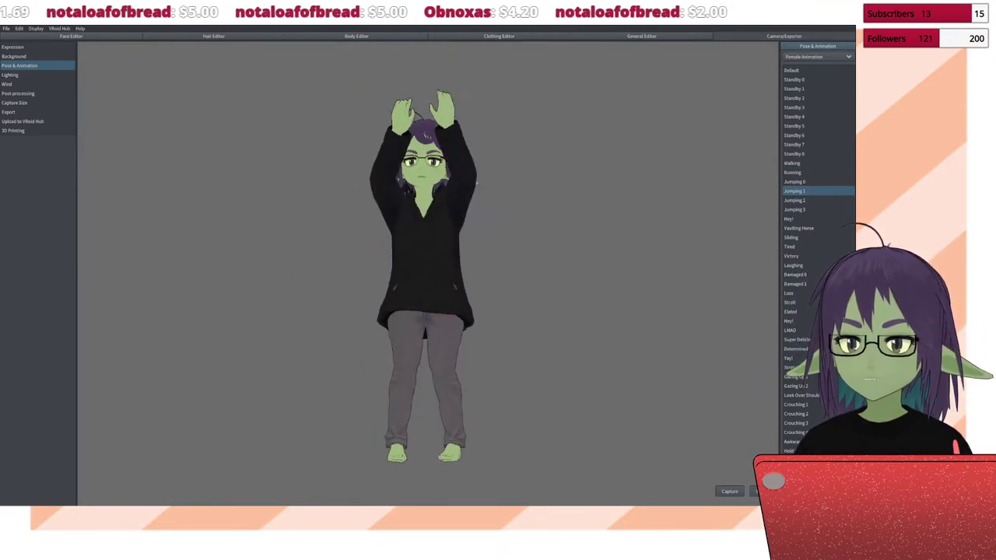
{"action": "left_click", "coordinate": [817, 201]}
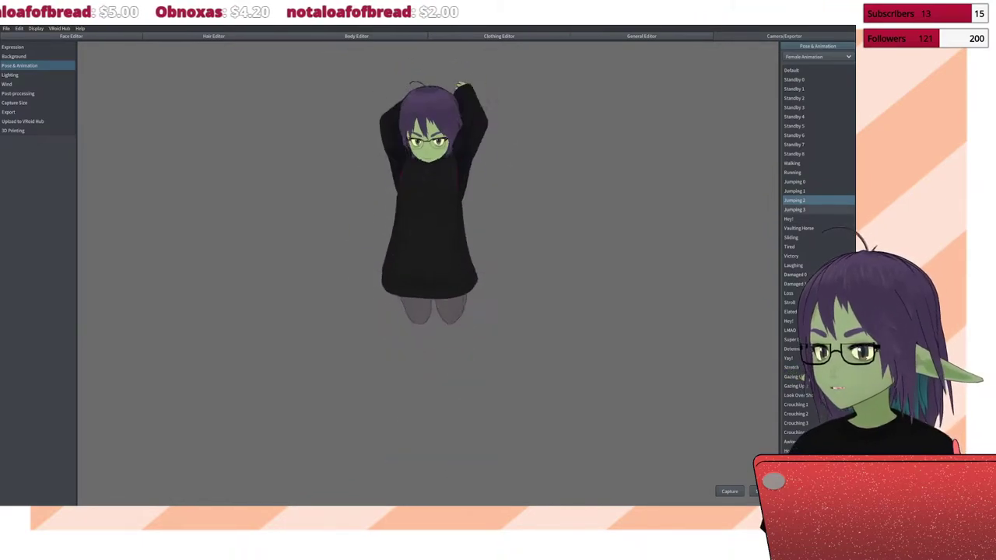
{"action": "left_click", "coordinate": [810, 209]}
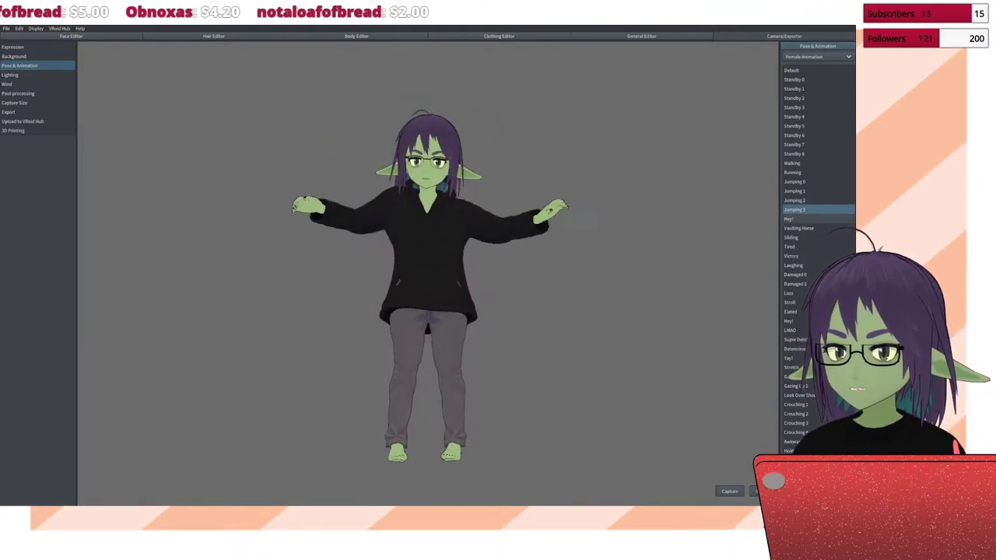
Step: Preview the Hey!, Vaulting Horse, Sliding, Tired and Victory animations, examining the Victory pose up close for skin showing through the hoodie
{"action": "left_click", "coordinate": [809, 219]}
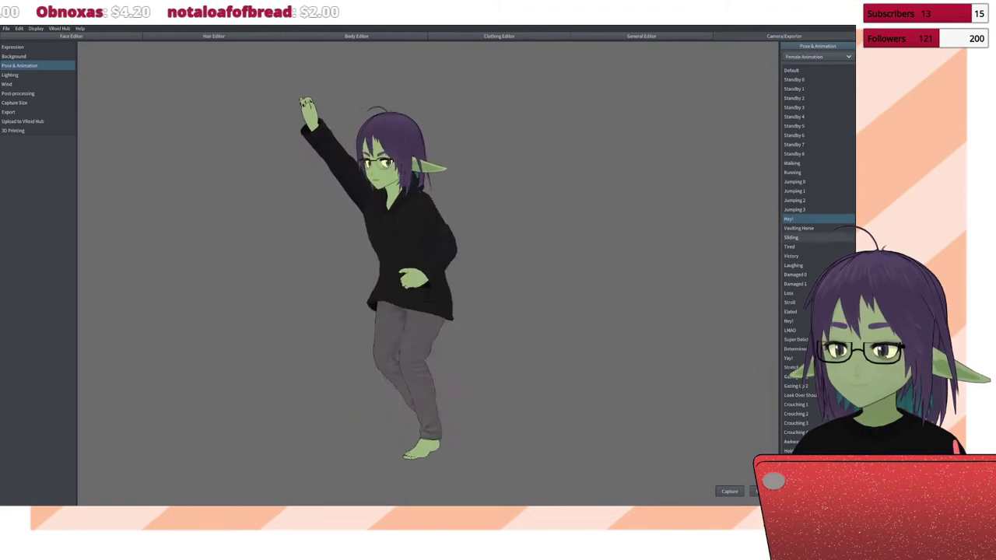
{"action": "left_click", "coordinate": [809, 228]}
{"action": "left_click", "coordinate": [809, 238]}
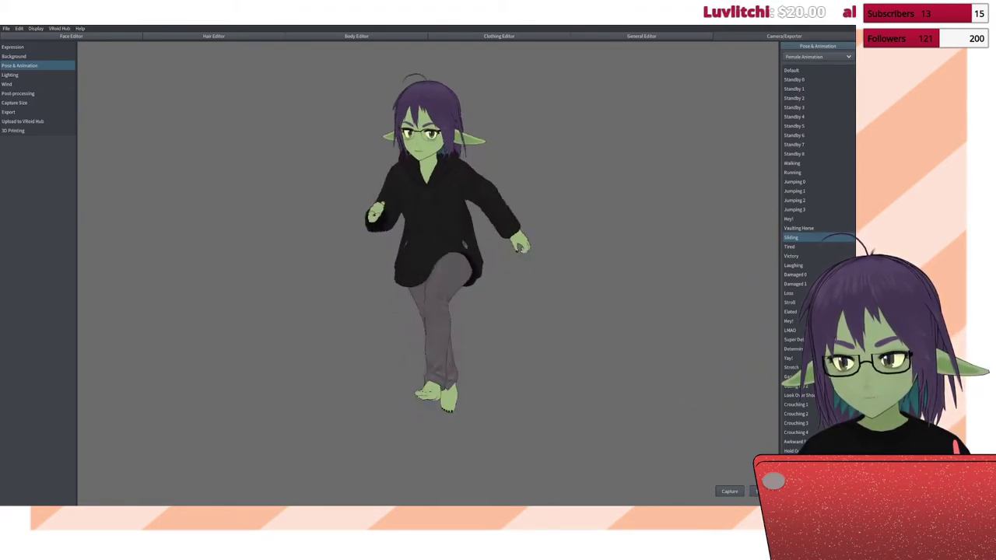
{"action": "left_click", "coordinate": [790, 247]}
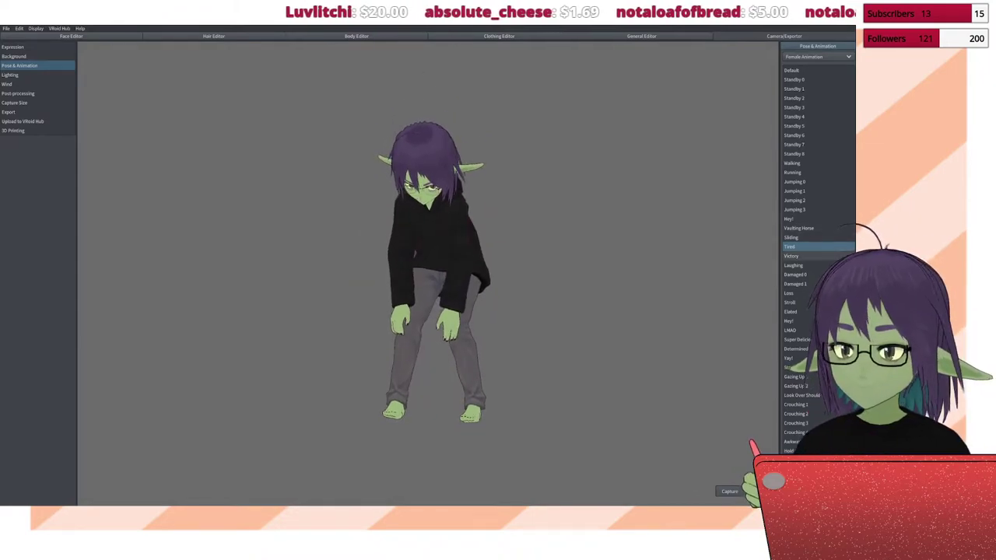
{"action": "left_click", "coordinate": [792, 256]}
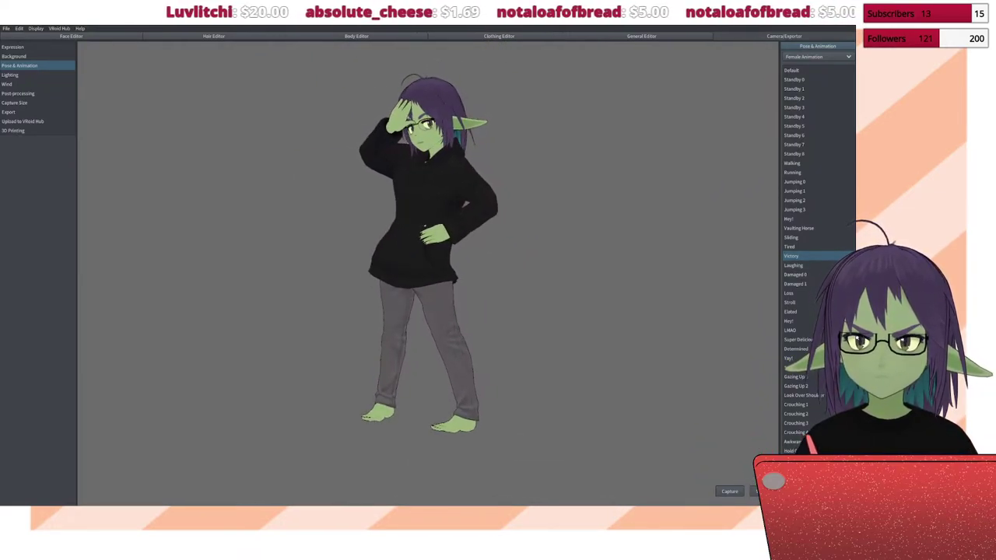
{"action": "scroll", "coordinate": [428, 273], "scroll_direction": "up", "scroll_amount": 5}
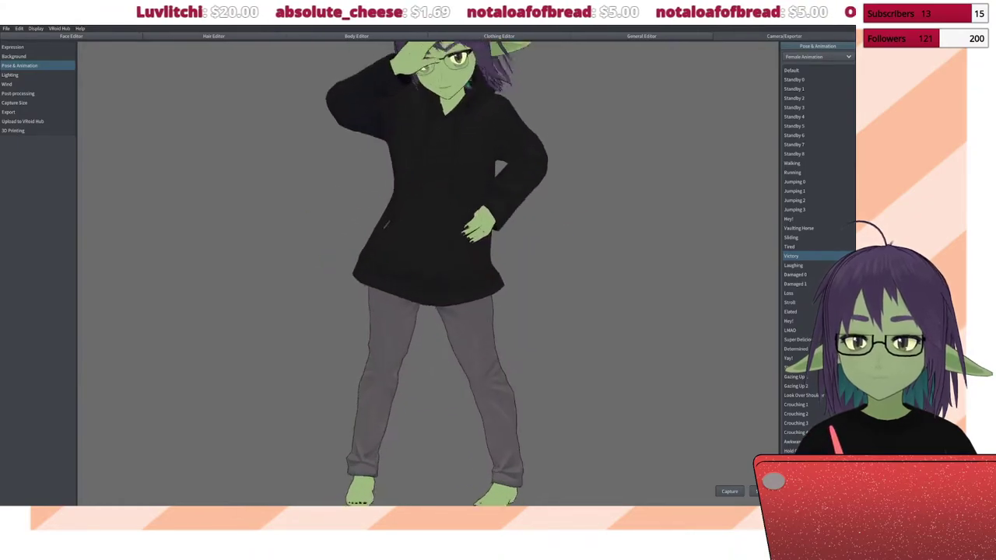
{"action": "middle_click_drag", "start_coordinate": [428, 194], "coordinate": [455, 354]}
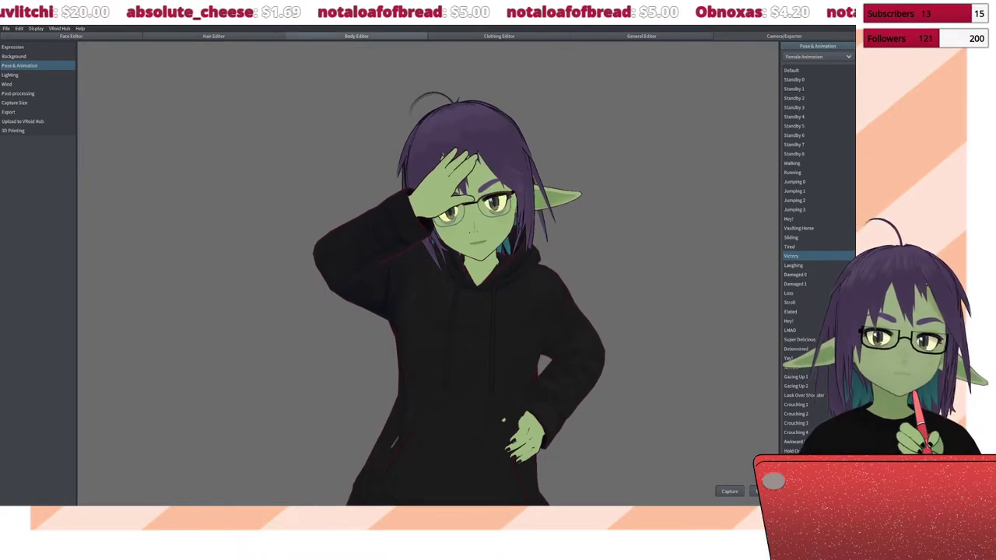
Step: Open the body's skin texture for editing and set the Details layer's composition mode to Multiply
{"action": "left_click", "coordinate": [356, 37]}
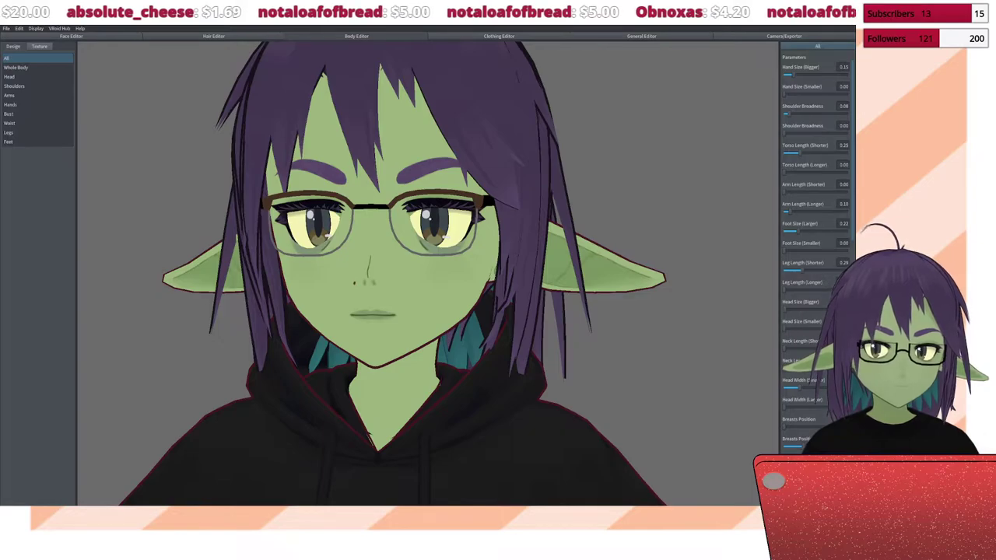
{"action": "left_click", "coordinate": [40, 47]}
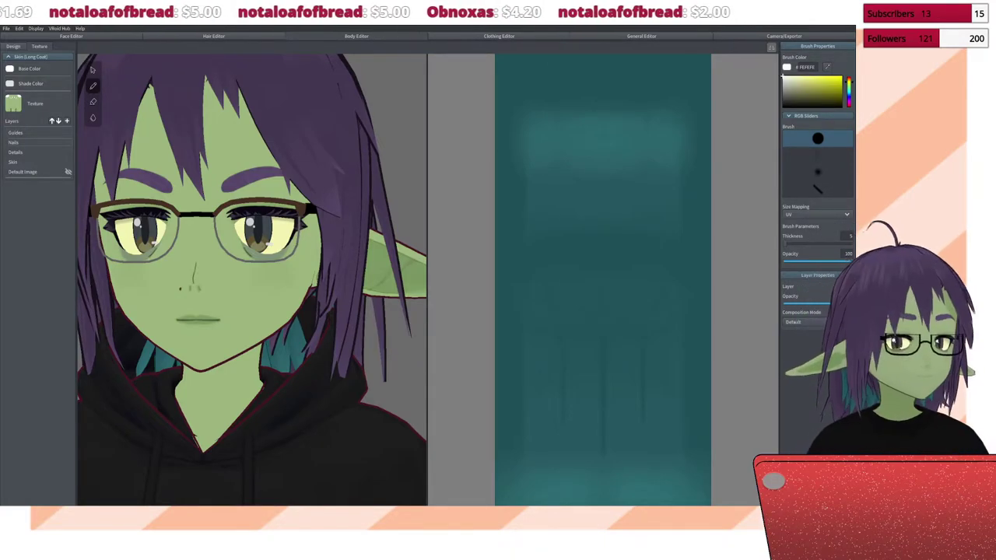
{"action": "left_click", "coordinate": [39, 153]}
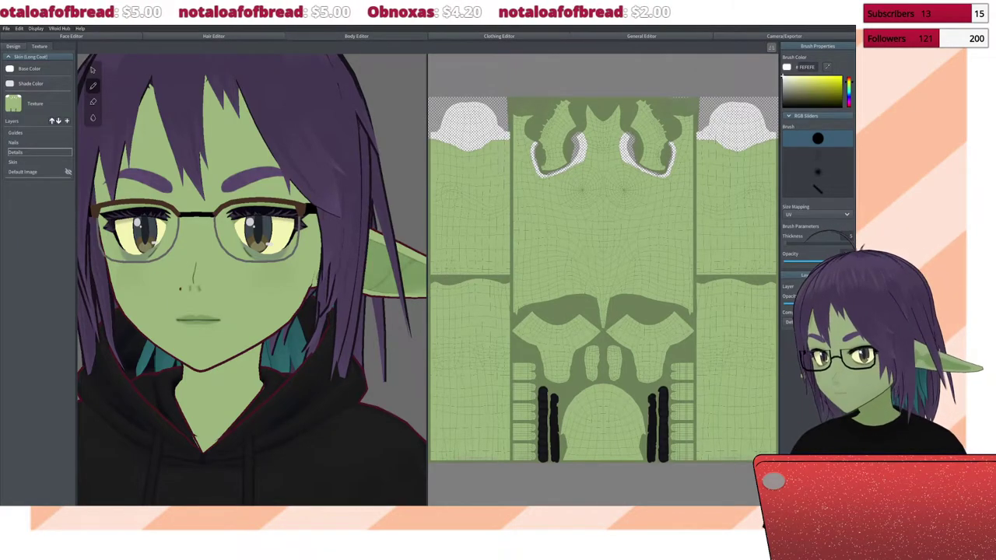
{"action": "middle_click_drag", "start_coordinate": [226, 342], "coordinate": [310, 152]}
{"action": "scroll", "coordinate": [310, 152], "scroll_direction": "down", "scroll_amount": 5}
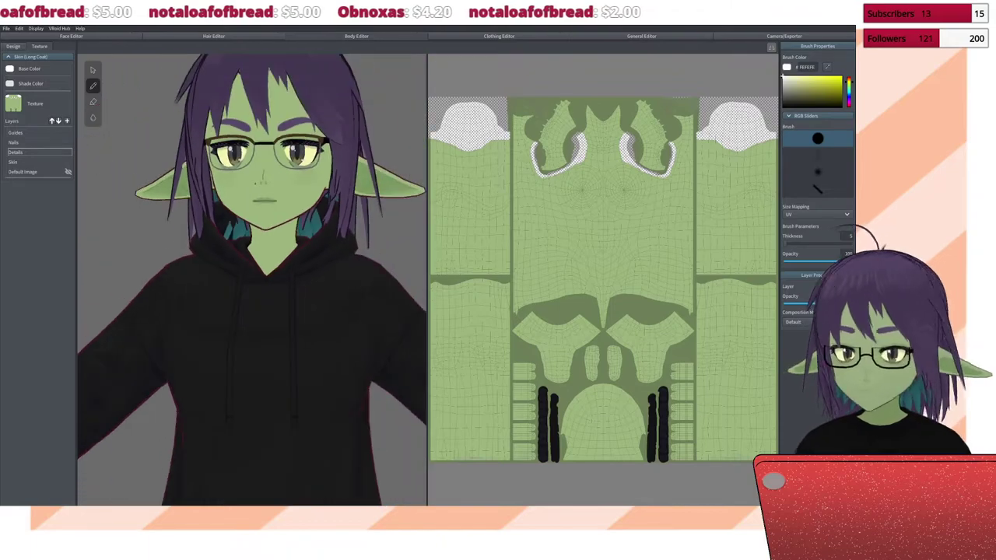
{"action": "right_click_drag", "start_coordinate": [309, 152], "coordinate": [285, 181]}
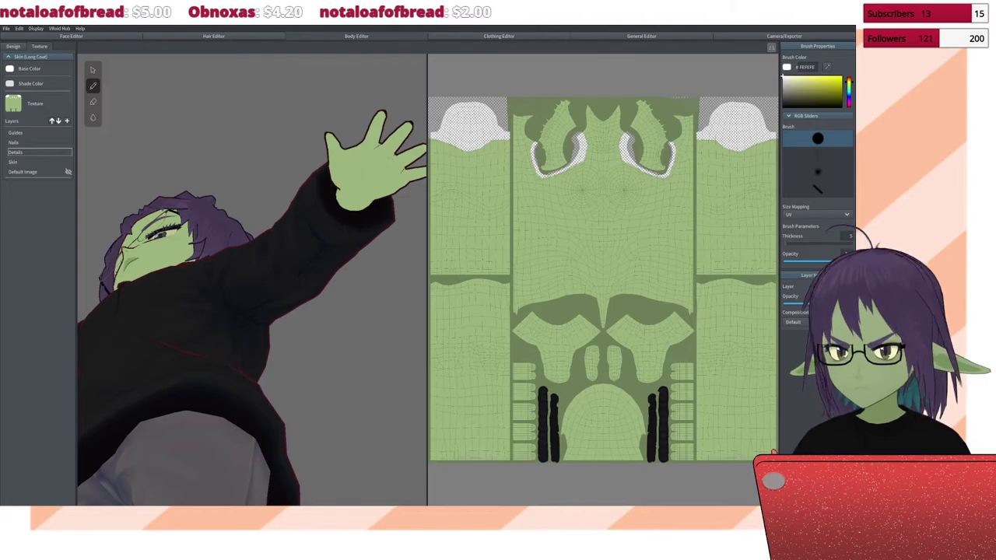
{"action": "left_click", "coordinate": [816, 322]}
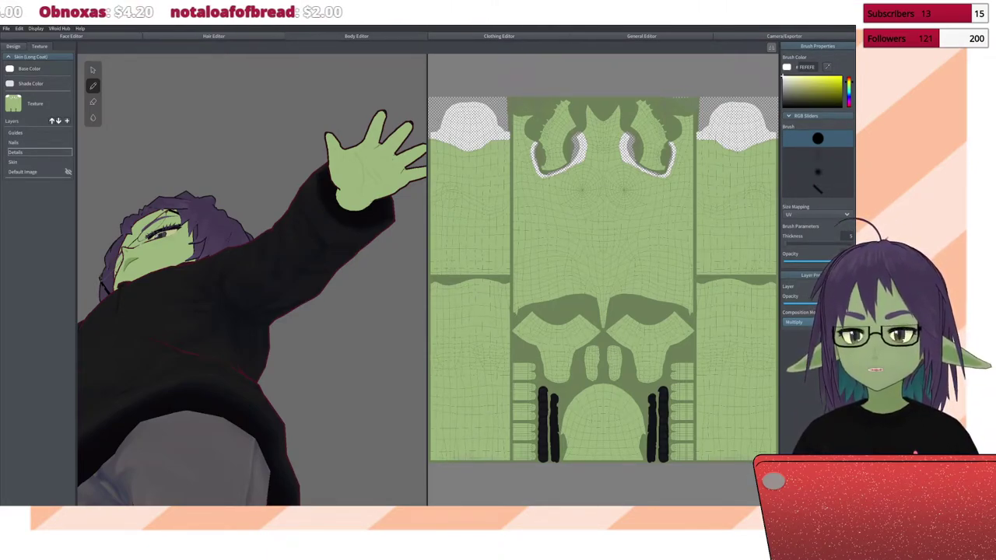
{"action": "right_click_drag", "start_coordinate": [311, 281], "coordinate": [311, 311]}
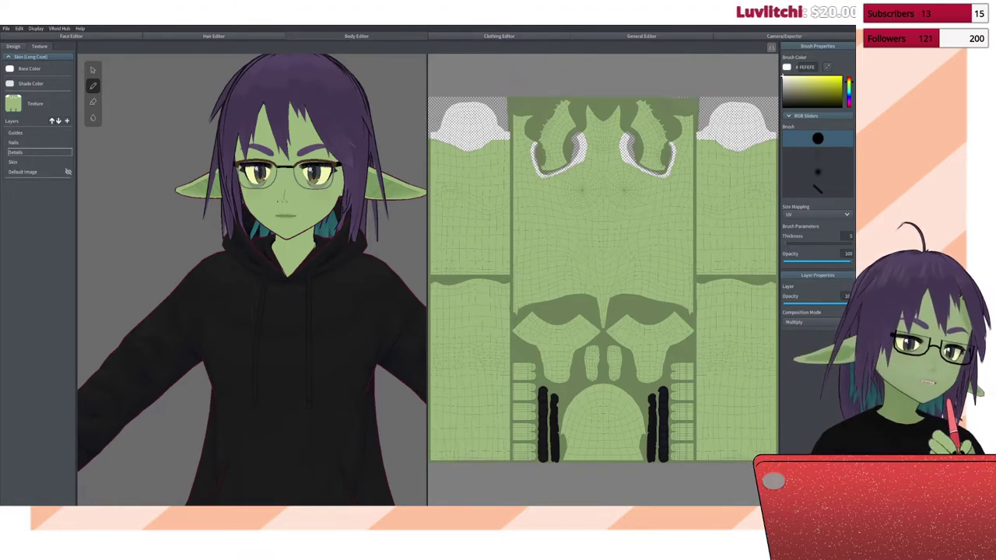
Step: Erase skin patches on the chest beneath the hoodie on the Skin layer, using the Eraser at thickness 57
{"action": "left_click", "coordinate": [93, 101]}
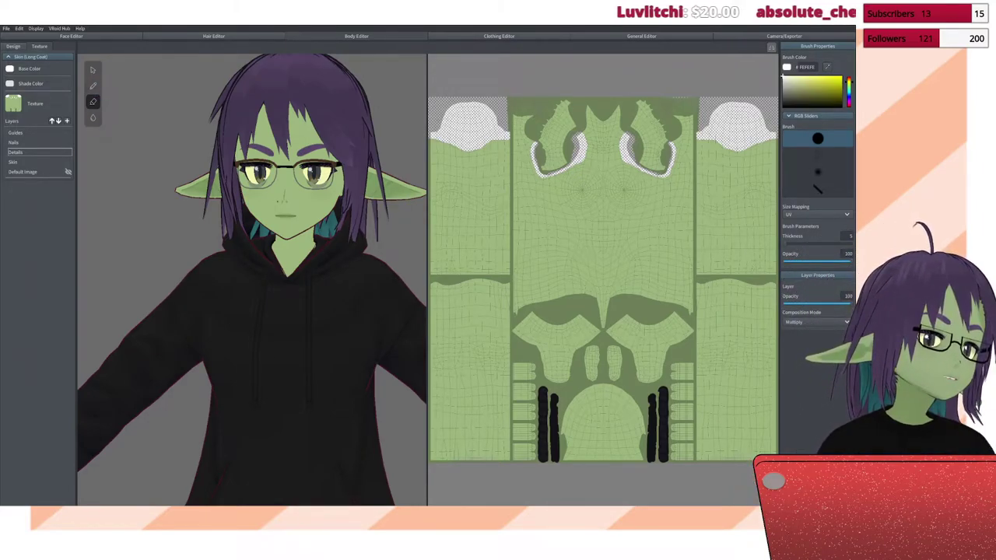
{"action": "left_click_drag", "start_coordinate": [786, 244], "coordinate": [797, 245]}
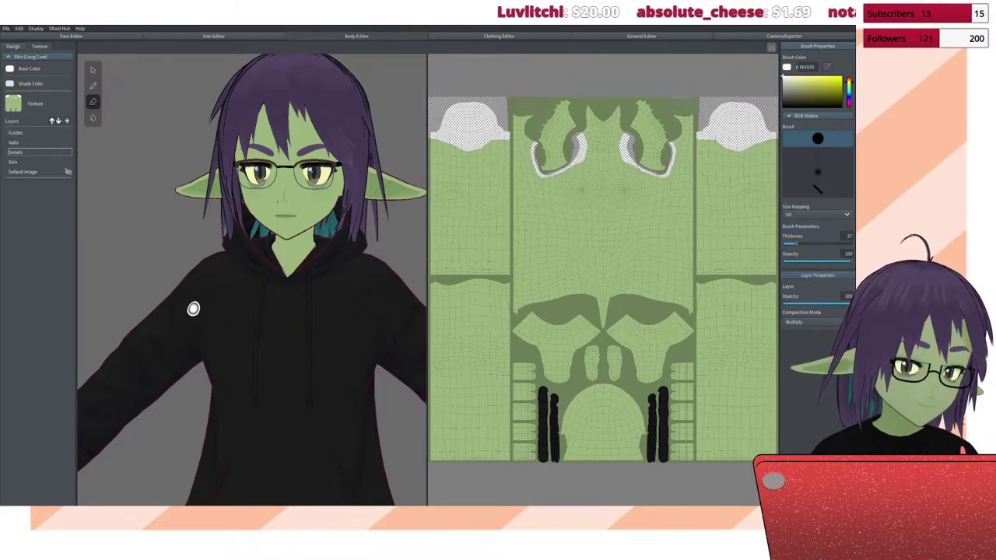
{"action": "right_click_drag", "start_coordinate": [172, 331], "coordinate": [134, 349]}
{"action": "mouse_move", "coordinate": [187, 333]}
{"action": "middle_mouse_down"}
{"action": "mouse_move", "coordinate": [211, 303]}
{"action": "mouse_move", "coordinate": [221, 257]}
{"action": "middle_mouse_up"}
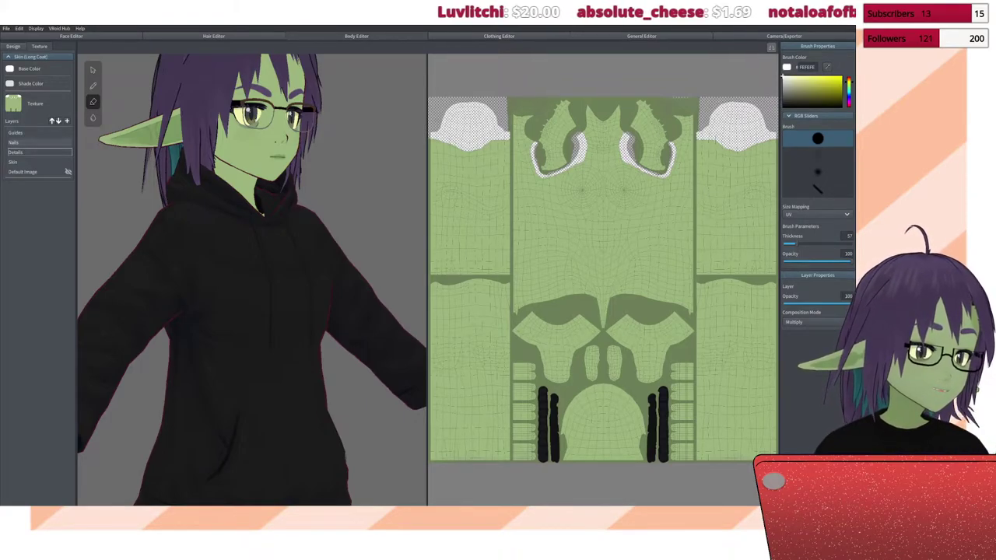
{"action": "left_click", "coordinate": [37, 162]}
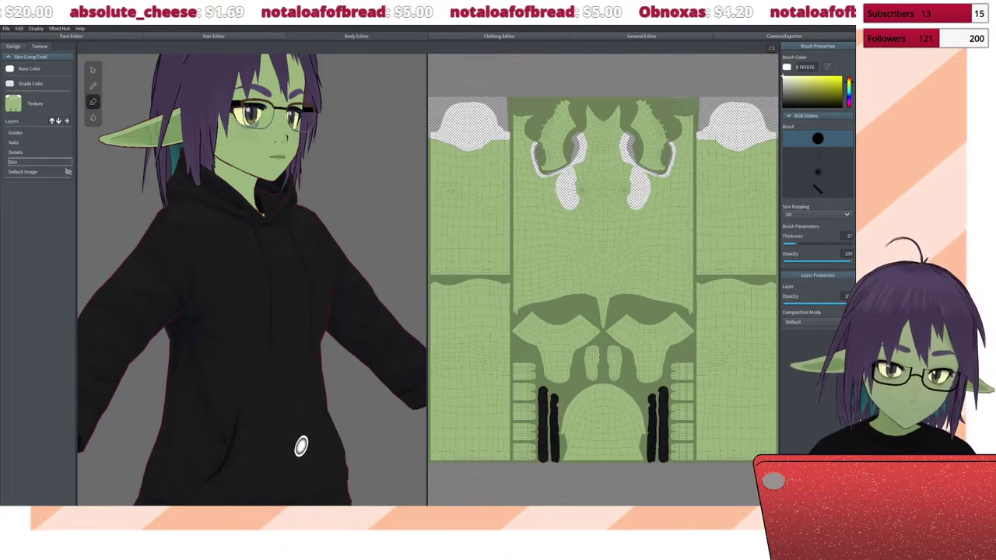
Step: Erase a patch of leg skin around the knee beneath the trousers on the Skin layer
{"action": "middle_click_drag", "start_coordinate": [301, 448], "coordinate": [394, 89]}
{"action": "right_click_drag", "start_coordinate": [394, 89], "coordinate": [460, 96]}
{"action": "right_click_drag", "start_coordinate": [302, 395], "coordinate": [265, 384]}
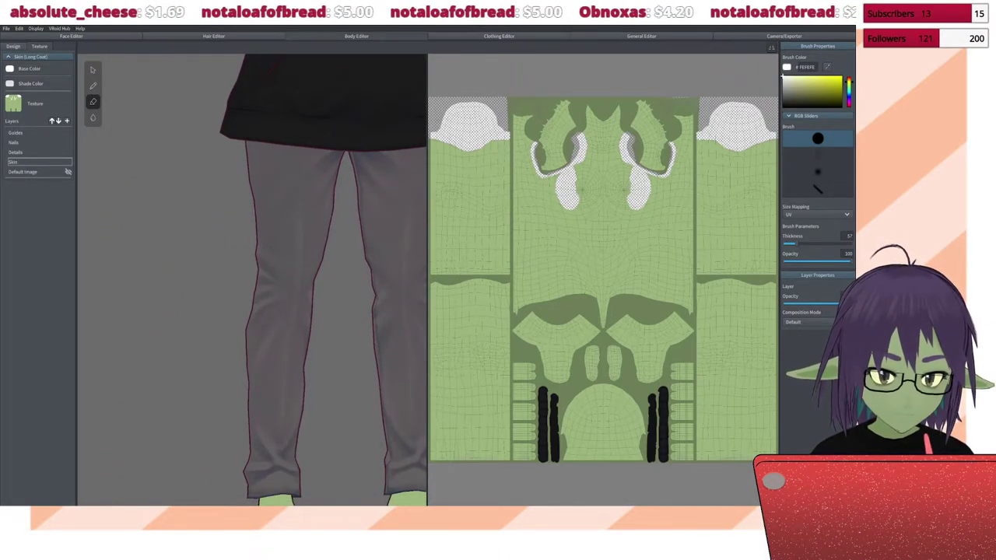
{"action": "mouse_move", "coordinate": [287, 290]}
{"action": "left_mouse_down"}
{"action": "mouse_move", "coordinate": [299, 300]}
{"action": "mouse_move", "coordinate": [288, 282]}
{"action": "mouse_move", "coordinate": [291, 298]}
{"action": "mouse_move", "coordinate": [280, 289]}
{"action": "mouse_move", "coordinate": [297, 272]}
{"action": "mouse_move", "coordinate": [285, 291]}
{"action": "mouse_move", "coordinate": [287, 271]}
{"action": "mouse_move", "coordinate": [299, 302]}
{"action": "mouse_move", "coordinate": [287, 305]}
{"action": "left_mouse_up"}
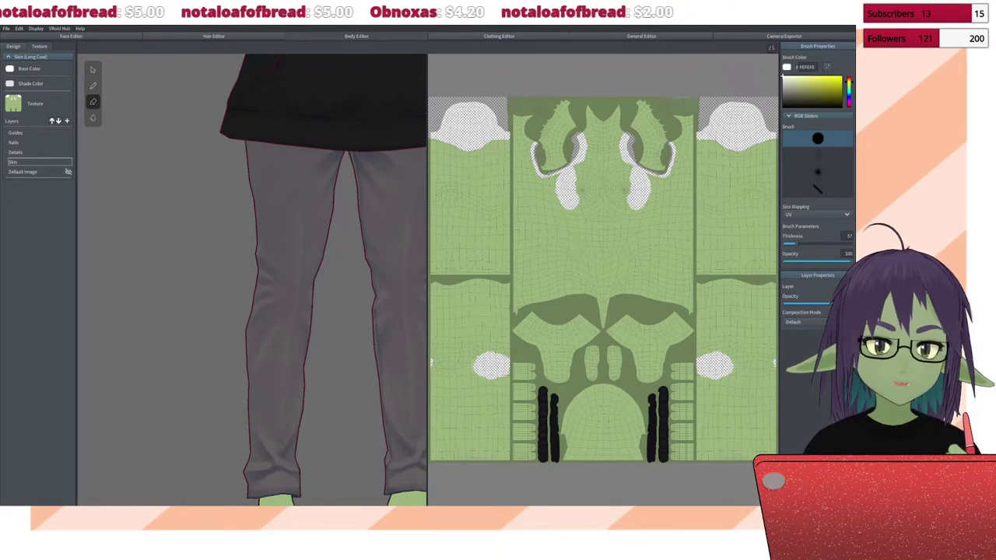
Step: Erase a patch of arm skin beneath the hoodie sleeve, around the elbow, on the Skin layer
{"action": "middle_click_drag", "start_coordinate": [293, 294], "coordinate": [346, 475]}
{"action": "right_click_drag", "start_coordinate": [296, 350], "coordinate": [366, 350]}
{"action": "right_click_drag", "start_coordinate": [175, 218], "coordinate": [267, 215]}
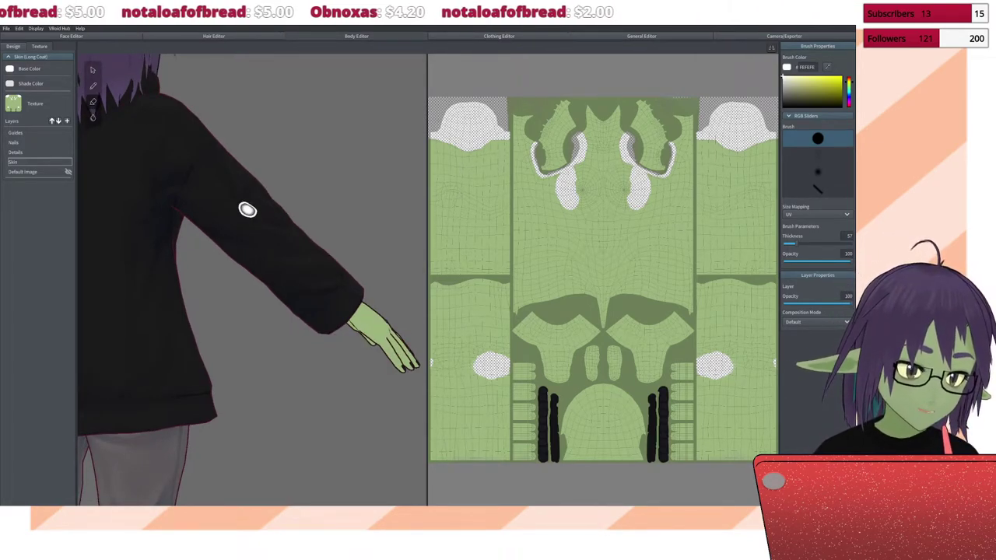
{"action": "mouse_move", "coordinate": [247, 211]}
{"action": "left_mouse_down"}
{"action": "mouse_move", "coordinate": [247, 220]}
{"action": "mouse_move", "coordinate": [247, 208]}
{"action": "mouse_move", "coordinate": [234, 215]}
{"action": "mouse_move", "coordinate": [250, 210]}
{"action": "left_mouse_up"}
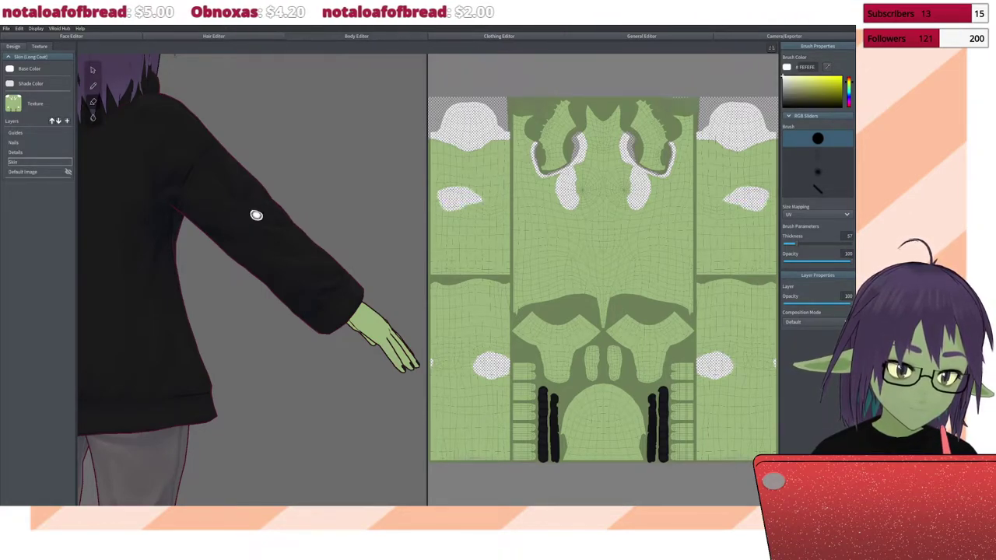
{"action": "left_click_drag", "start_coordinate": [253, 232], "coordinate": [257, 234]}
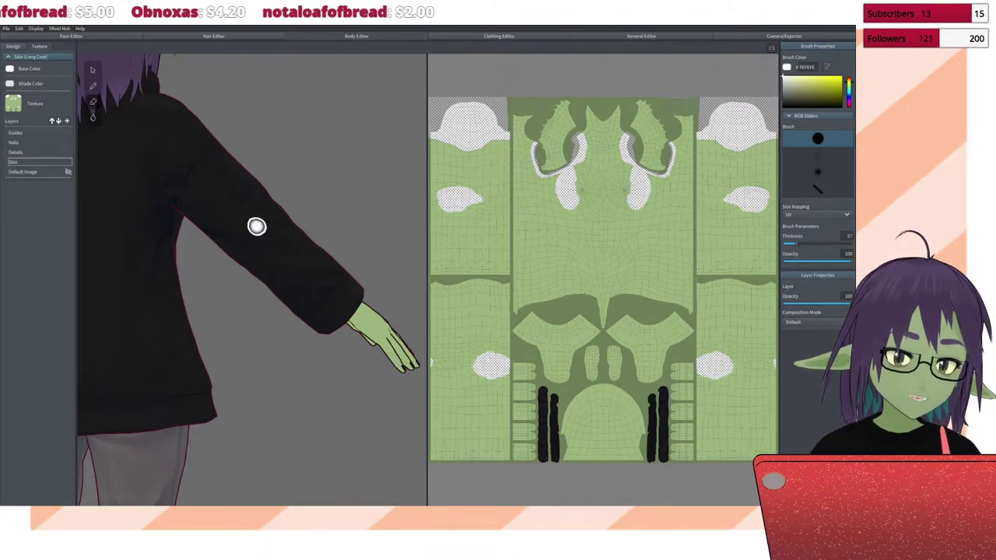
{"action": "left_click_drag", "start_coordinate": [241, 230], "coordinate": [254, 234]}
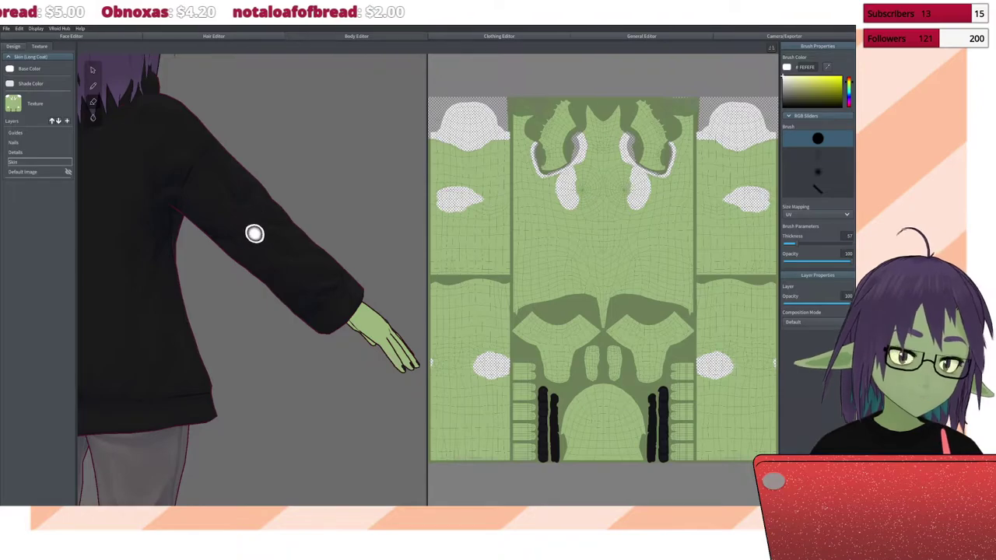
{"action": "mouse_move", "coordinate": [249, 219]}
{"action": "right_mouse_down"}
{"action": "mouse_move", "coordinate": [109, 214]}
{"action": "mouse_move", "coordinate": [131, 285]}
{"action": "mouse_move", "coordinate": [191, 225]}
{"action": "mouse_move", "coordinate": [230, 206]}
{"action": "mouse_move", "coordinate": [194, 253]}
{"action": "mouse_move", "coordinate": [160, 268]}
{"action": "mouse_move", "coordinate": [125, 257]}
{"action": "right_mouse_up"}
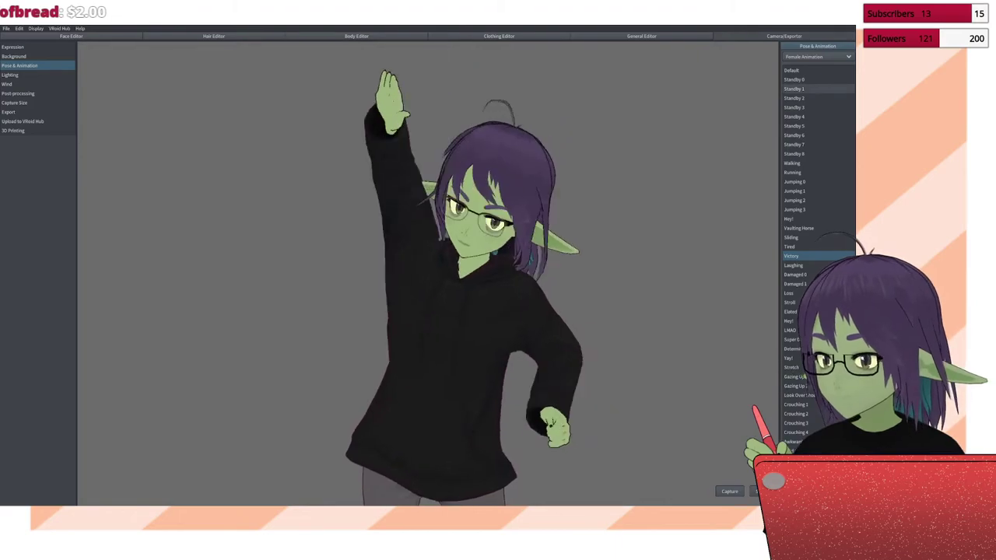
Step: Preview the Standby 1 to Standby 5 animations, examining the hoodie where the skin beneath it was erased
{"action": "left_click", "coordinate": [817, 89]}
{"action": "left_click", "coordinate": [817, 98]}
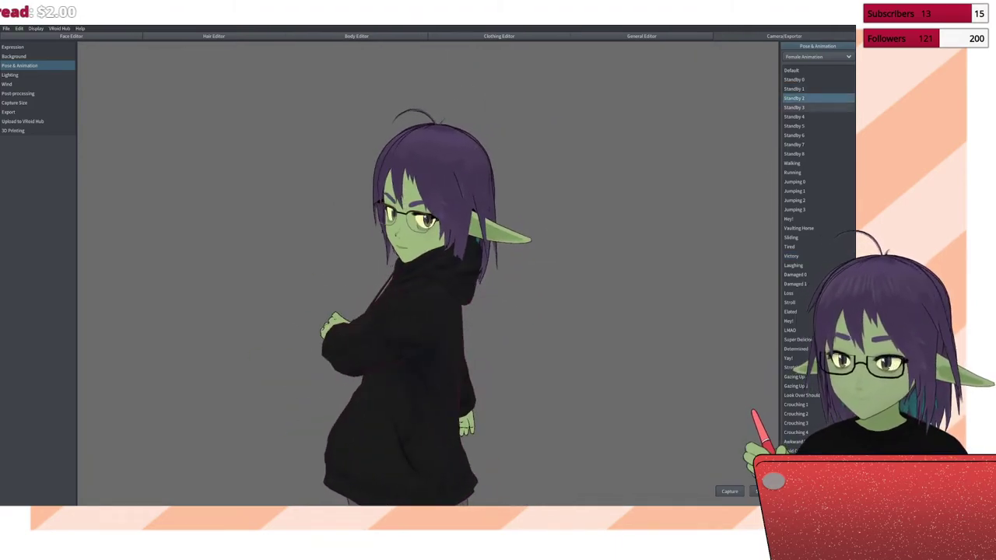
{"action": "left_click", "coordinate": [817, 108]}
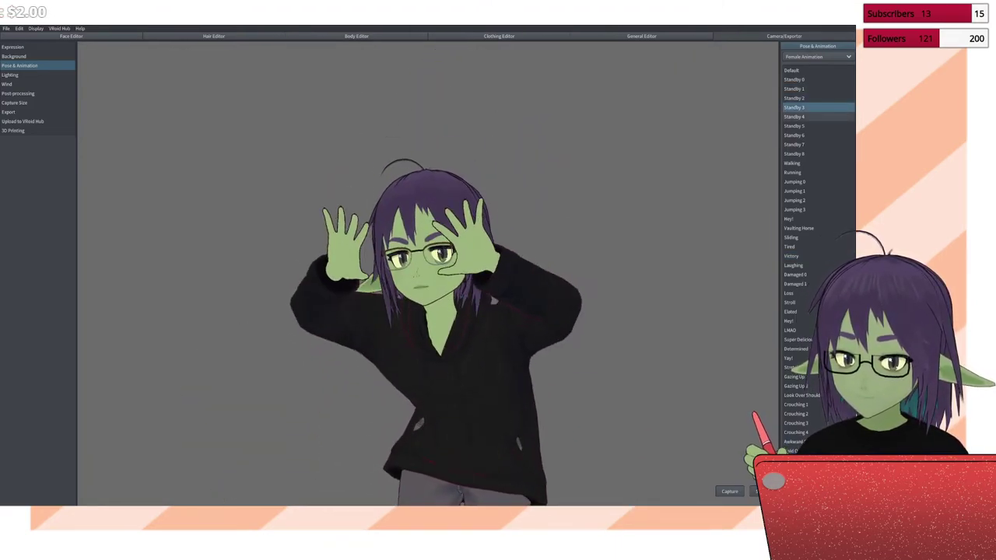
{"action": "left_click", "coordinate": [817, 116]}
{"action": "left_click", "coordinate": [817, 126]}
{"action": "left_click", "coordinate": [817, 117]}
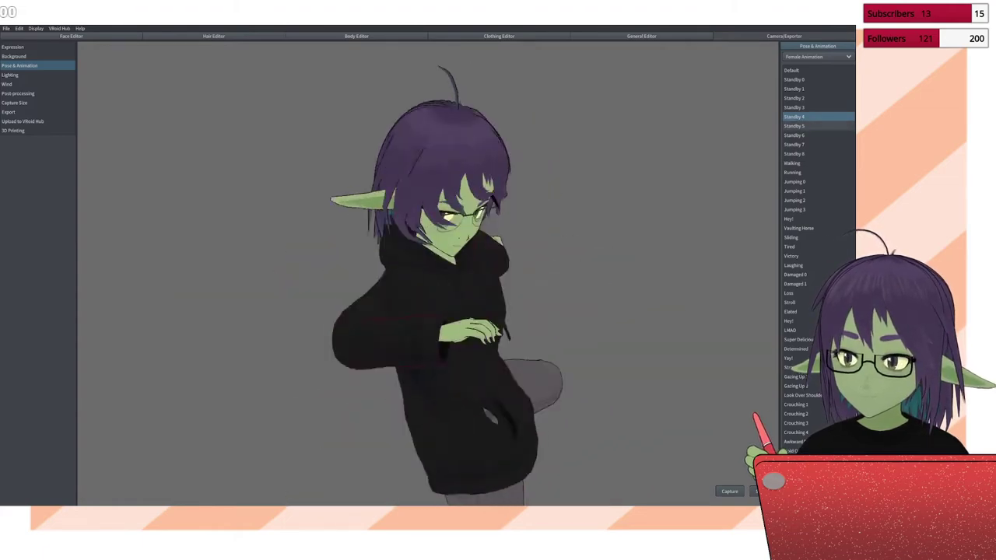
{"action": "left_click", "coordinate": [795, 126]}
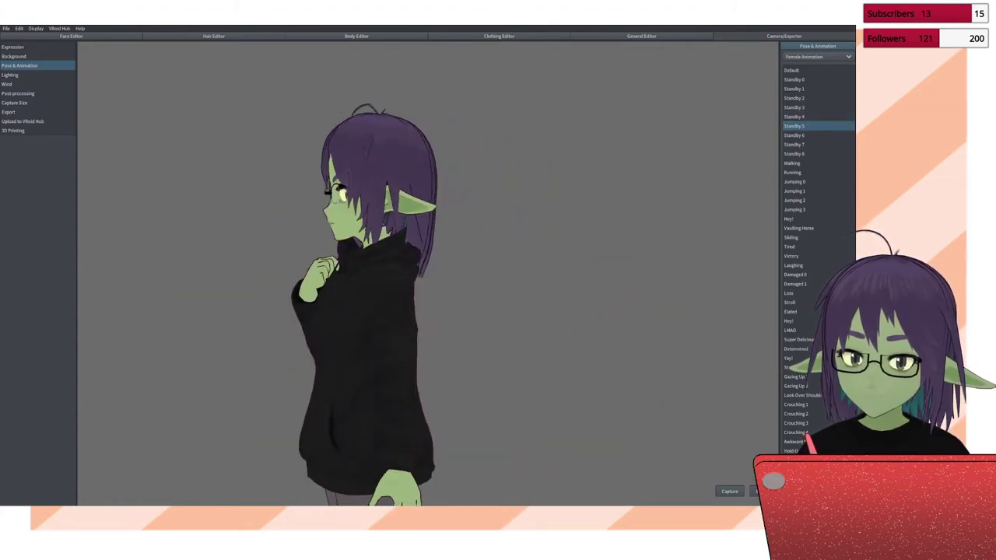
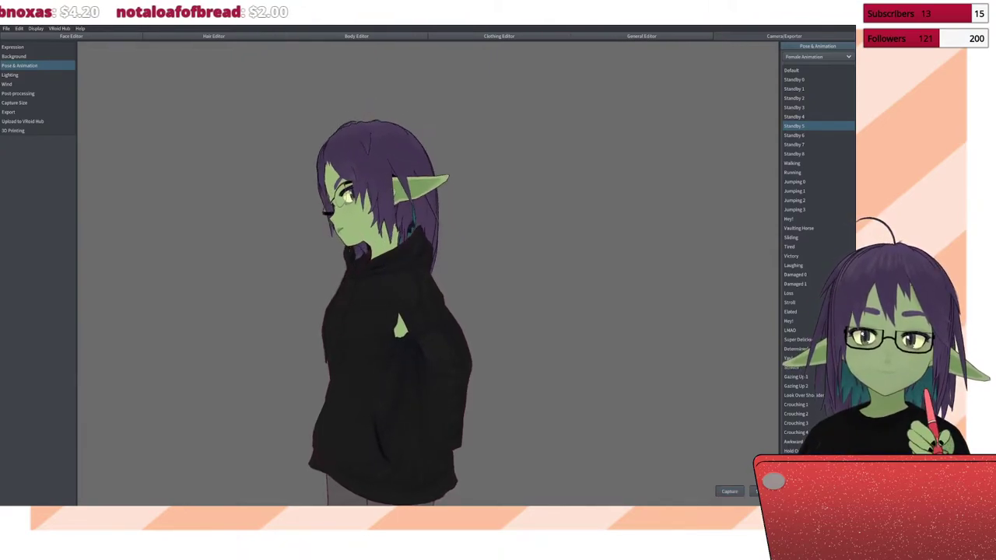
Step: Erase more torso skin on the Skin layer around the armpit and side of the chest beneath the hoodie
{"action": "left_click", "coordinate": [357, 35]}
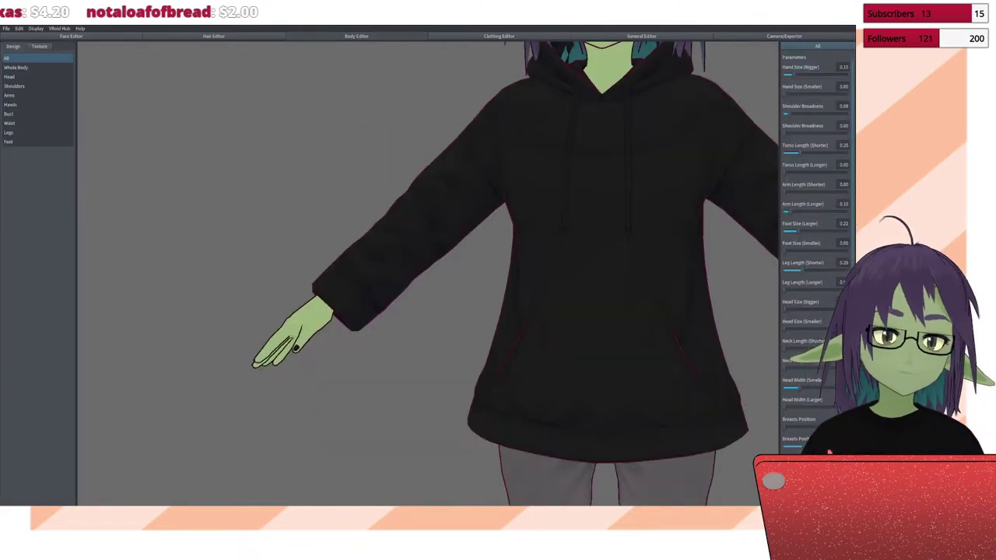
{"action": "right_click_drag", "start_coordinate": [467, 249], "coordinate": [371, 222]}
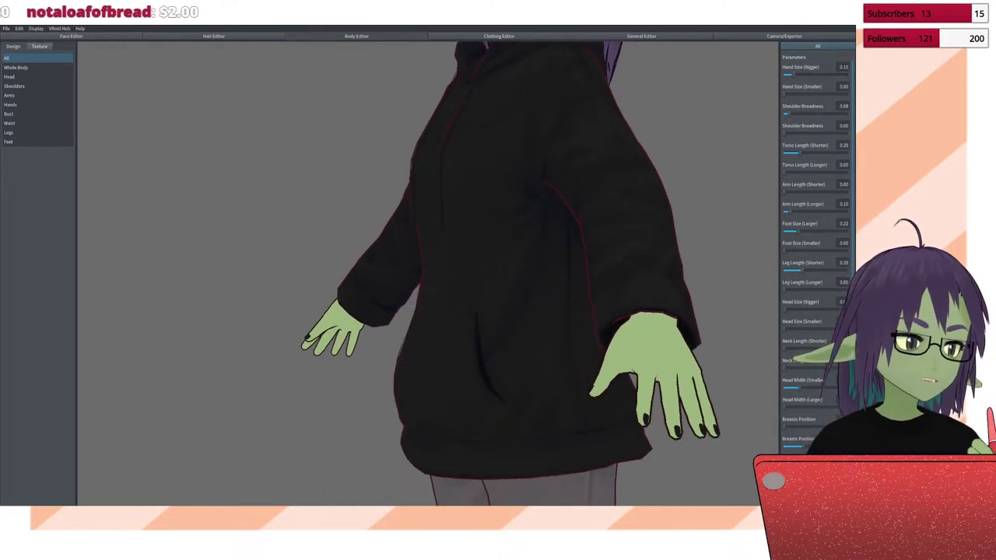
{"action": "left_click", "coordinate": [39, 47]}
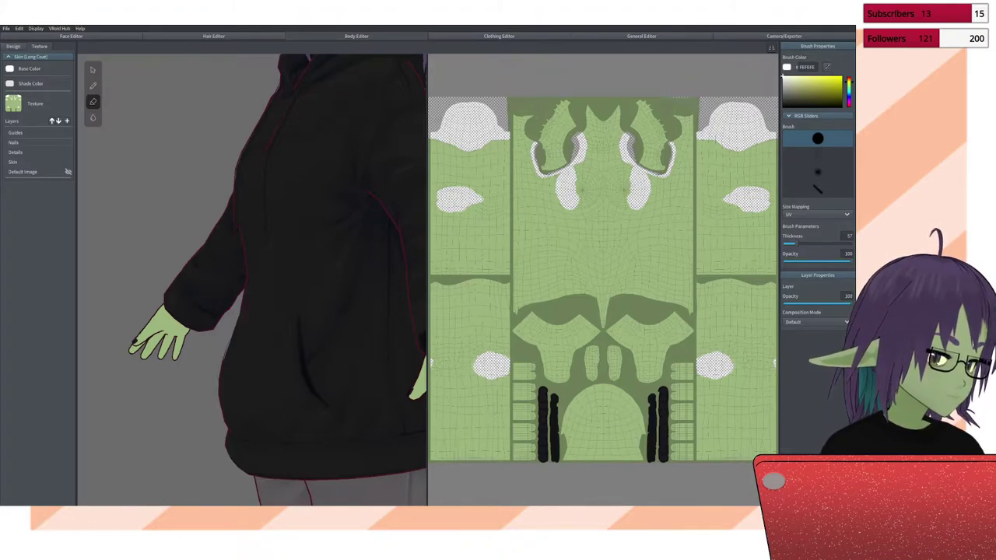
{"action": "left_click", "coordinate": [39, 162]}
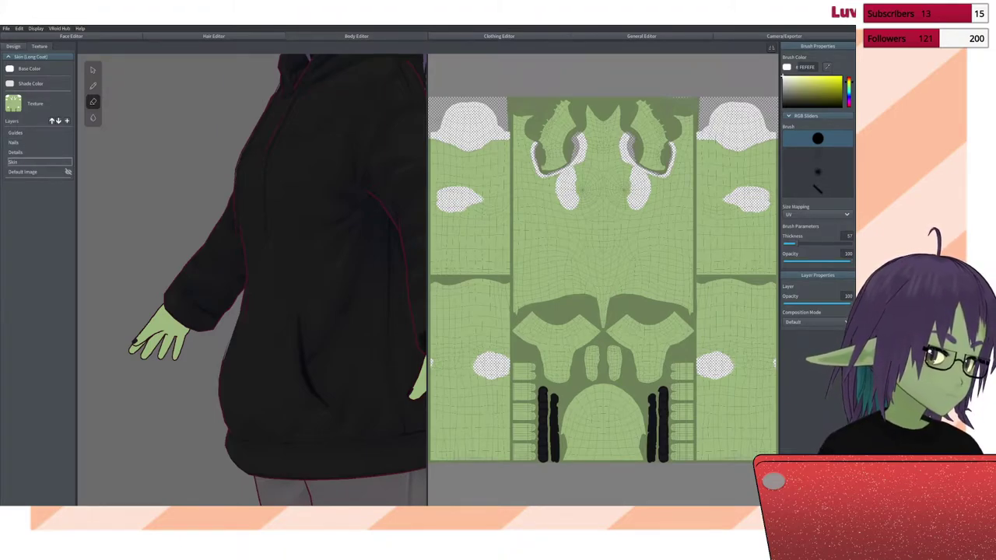
{"action": "left_click", "coordinate": [39, 161]}
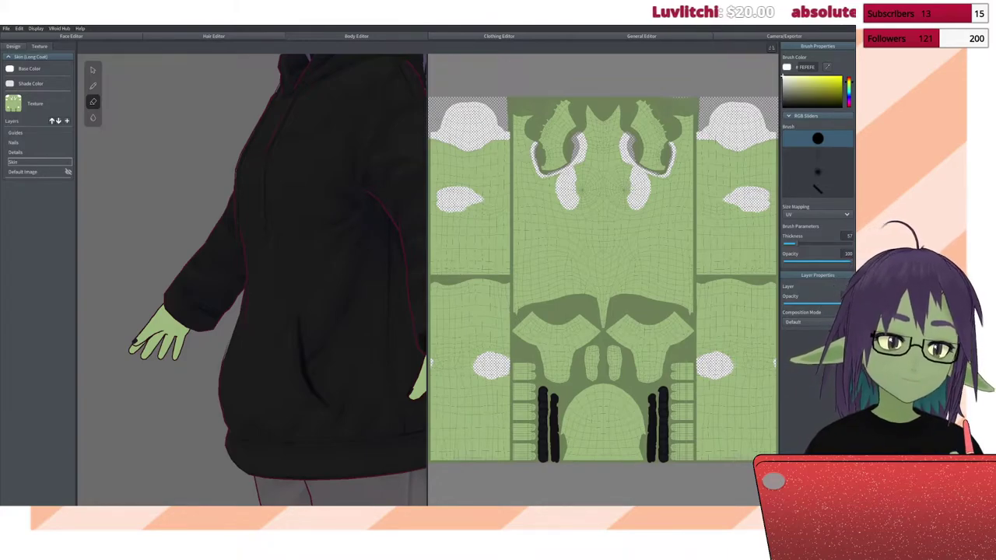
{"action": "left_click", "coordinate": [362, 186]}
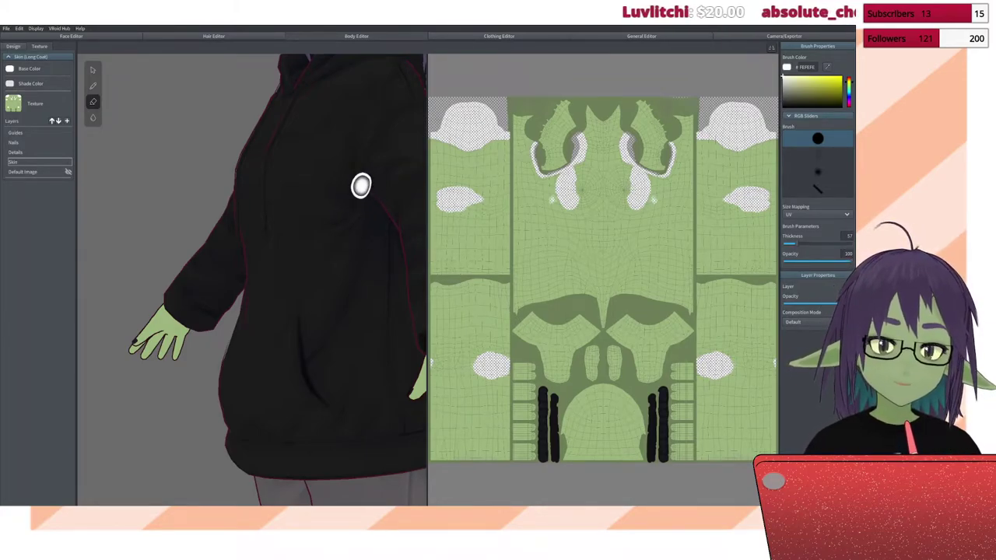
{"action": "mouse_move", "coordinate": [362, 185]}
{"action": "left_mouse_down"}
{"action": "mouse_move", "coordinate": [361, 197]}
{"action": "mouse_move", "coordinate": [357, 166]}
{"action": "left_mouse_up"}
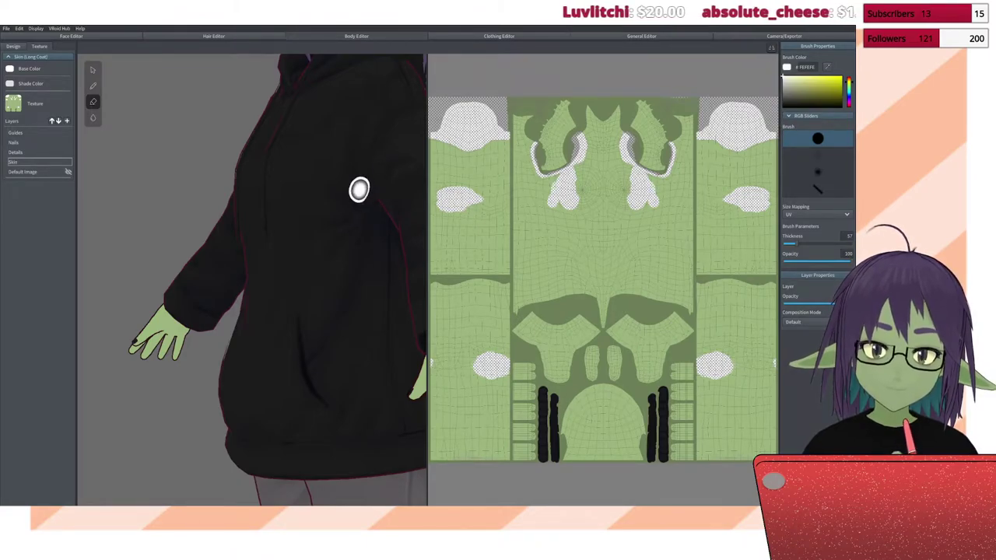
{"action": "mouse_move", "coordinate": [355, 161]}
{"action": "left_mouse_down"}
{"action": "mouse_move", "coordinate": [372, 182]}
{"action": "mouse_move", "coordinate": [359, 203]}
{"action": "mouse_move", "coordinate": [355, 158]}
{"action": "mouse_move", "coordinate": [370, 202]}
{"action": "mouse_move", "coordinate": [350, 175]}
{"action": "mouse_move", "coordinate": [370, 147]}
{"action": "mouse_move", "coordinate": [359, 208]}
{"action": "mouse_move", "coordinate": [347, 180]}
{"action": "mouse_move", "coordinate": [358, 145]}
{"action": "mouse_move", "coordinate": [371, 194]}
{"action": "mouse_move", "coordinate": [359, 192]}
{"action": "mouse_move", "coordinate": [366, 145]}
{"action": "mouse_move", "coordinate": [380, 182]}
{"action": "mouse_move", "coordinate": [373, 205]}
{"action": "mouse_move", "coordinate": [358, 189]}
{"action": "mouse_move", "coordinate": [363, 140]}
{"action": "mouse_move", "coordinate": [374, 192]}
{"action": "left_mouse_up"}
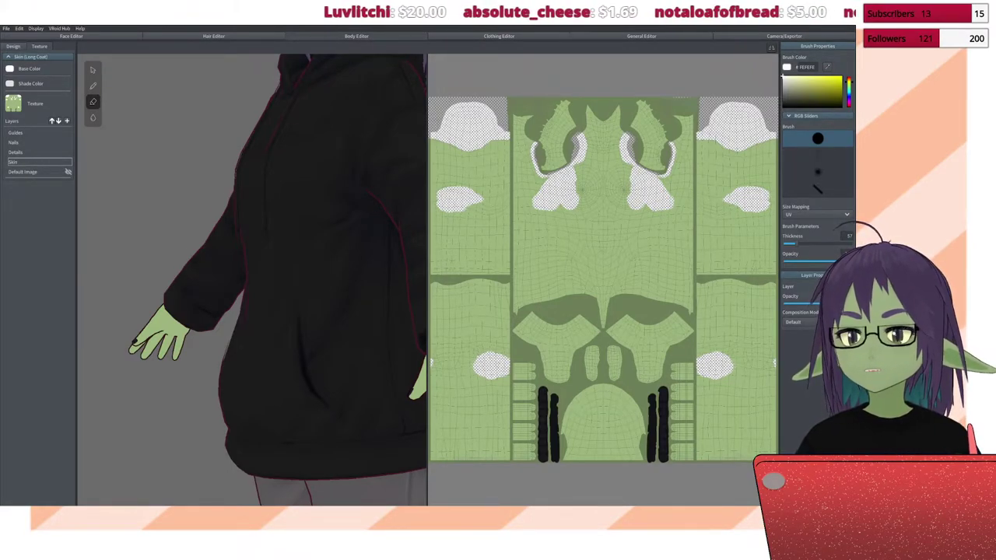
Step: Recheck the Standby 5 animation, examining the back and armpits of the hoodie for skin clipping through
{"action": "right_click_drag", "start_coordinate": [257, 273], "coordinate": [358, 274]}
{"action": "scroll", "coordinate": [327, 272], "scroll_direction": "down", "scroll_amount": 1}
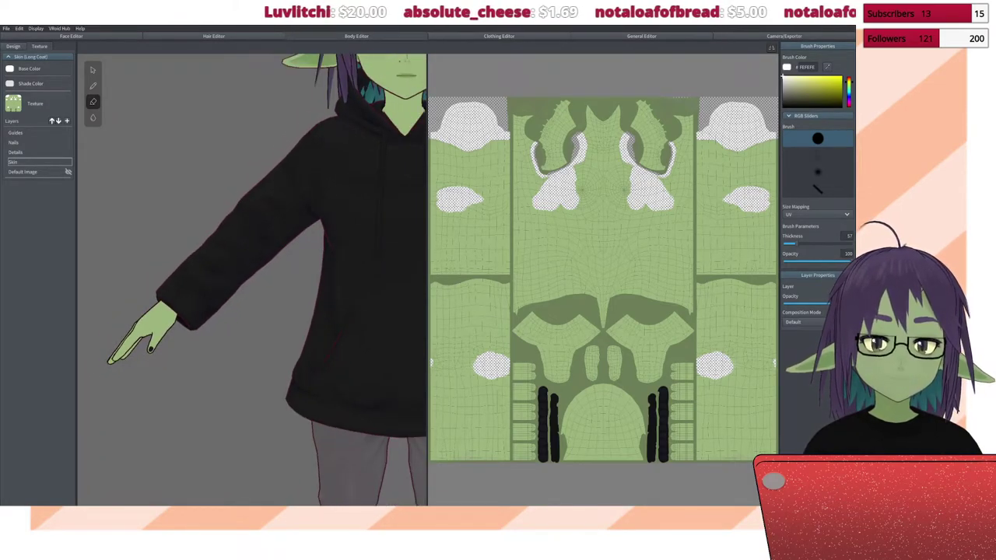
{"action": "middle_click_drag", "start_coordinate": [327, 273], "coordinate": [249, 316]}
{"action": "middle_click_drag", "start_coordinate": [261, 352], "coordinate": [250, 374]}
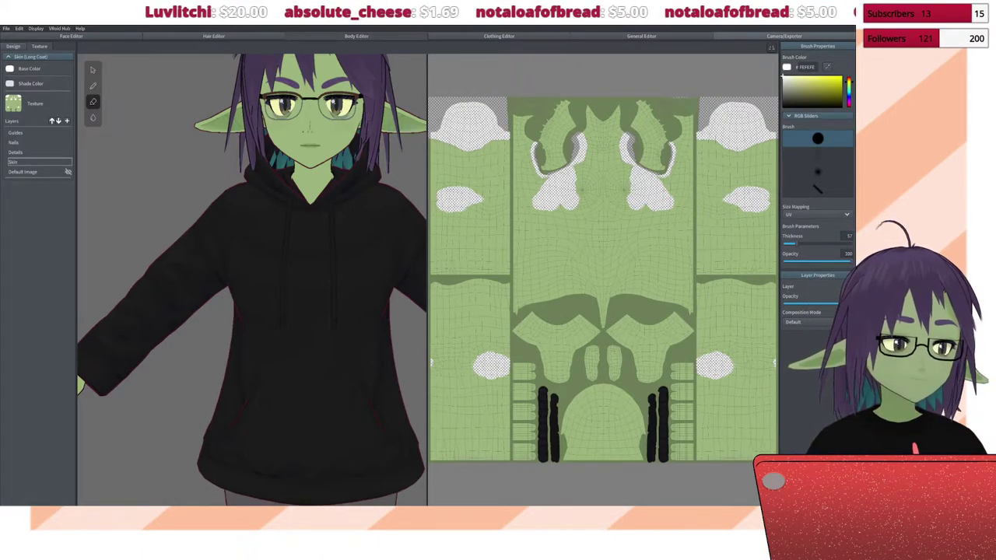
{"action": "left_click", "coordinate": [784, 36]}
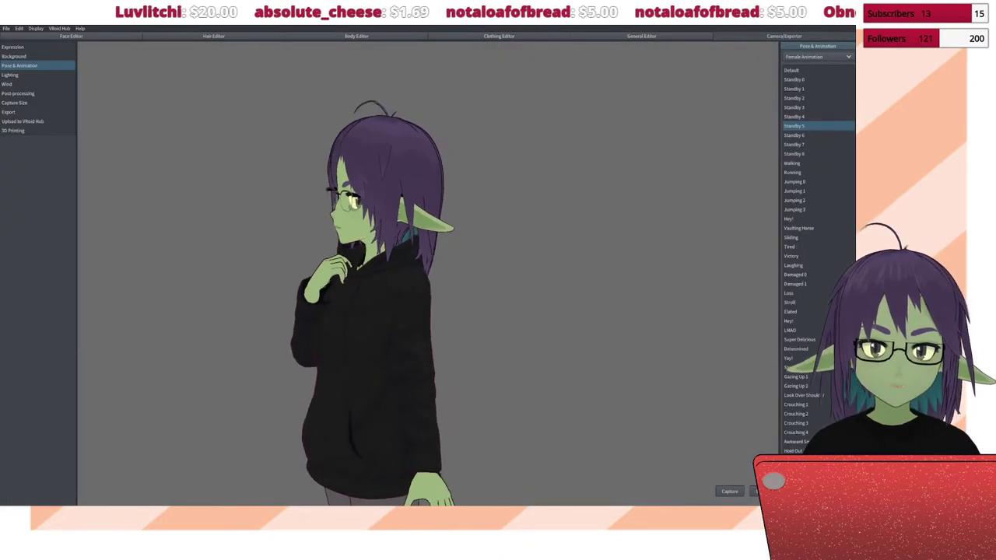
{"action": "right_click_drag", "start_coordinate": [545, 272], "coordinate": [405, 272]}
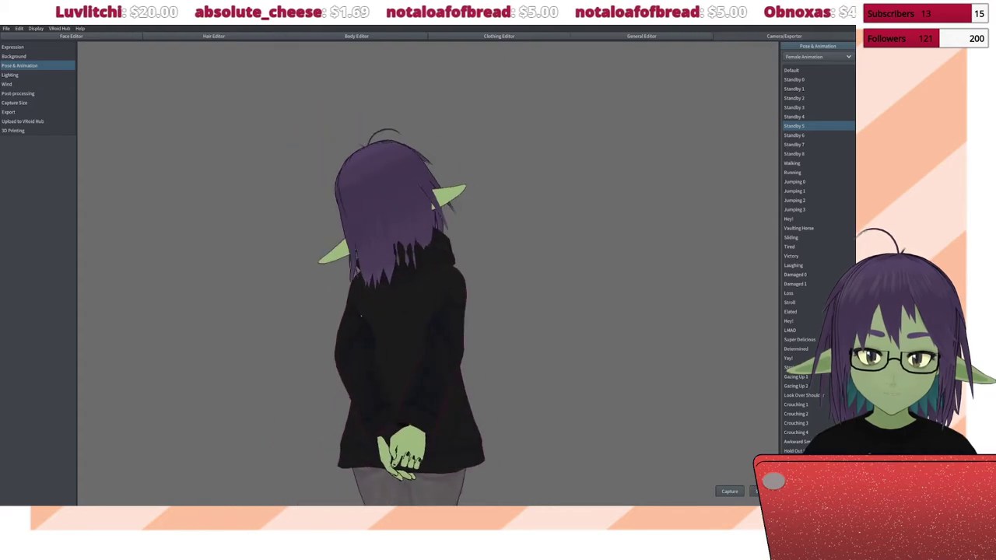
{"action": "scroll", "coordinate": [428, 274], "scroll_direction": "up", "scroll_amount": 8}
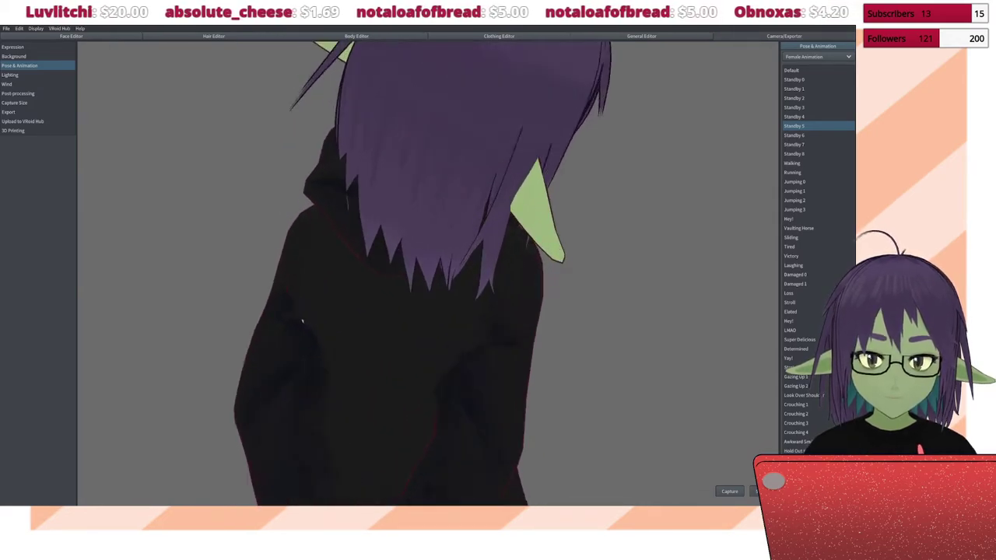
{"action": "scroll", "coordinate": [428, 274], "scroll_direction": "up", "scroll_amount": 3}
{"action": "middle_click_drag", "start_coordinate": [428, 274], "coordinate": [575, 123]}
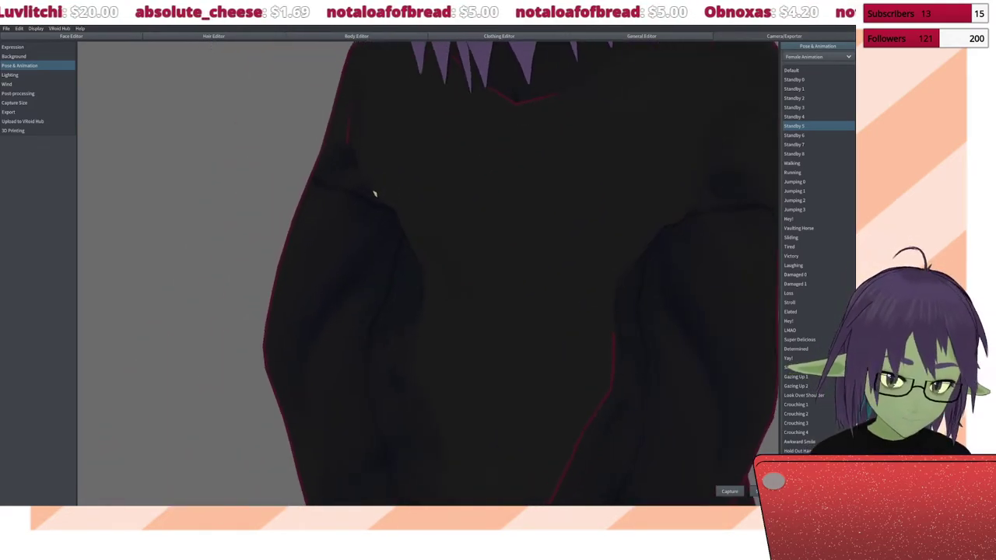
{"action": "left_click", "coordinate": [762, 491]}
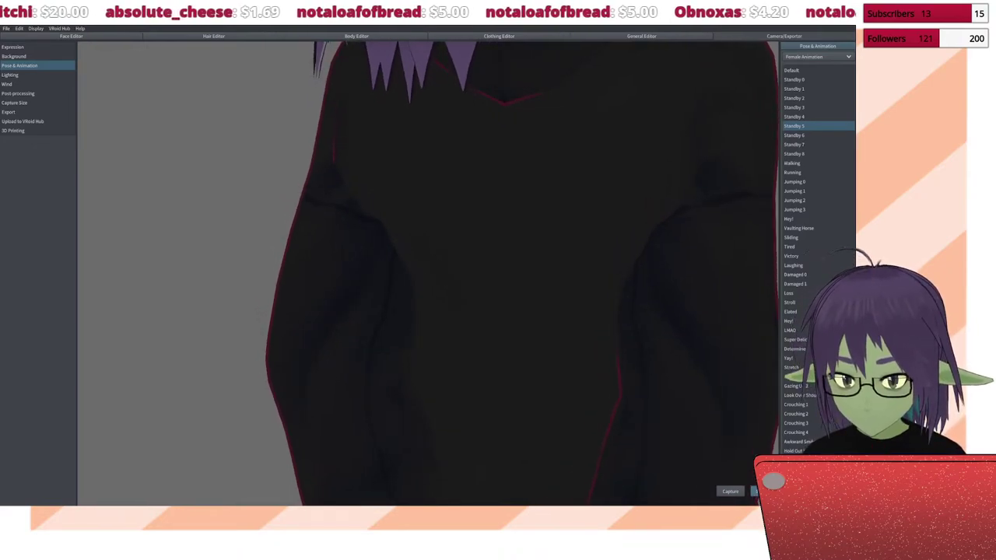
{"action": "left_click", "coordinate": [763, 491]}
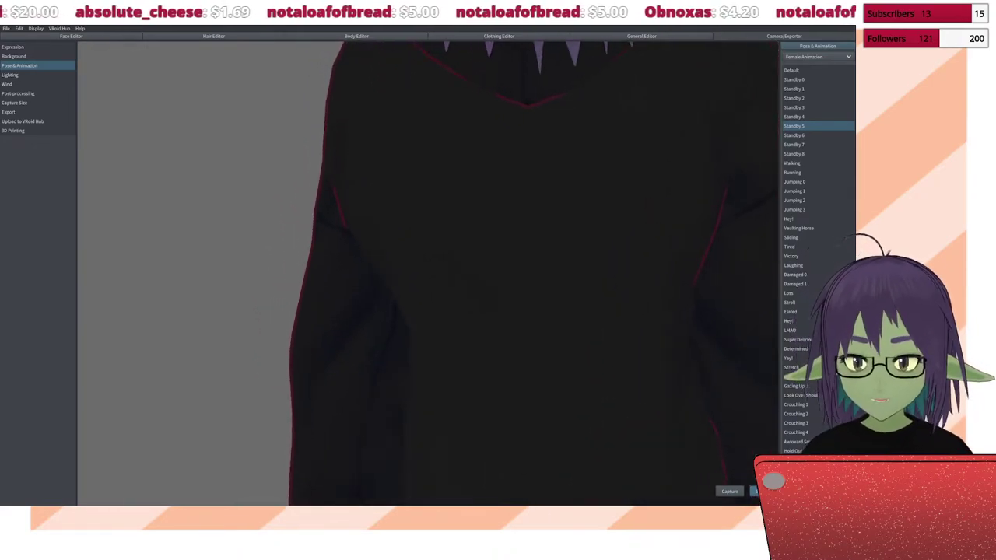
{"action": "right_click_drag", "start_coordinate": [506, 274], "coordinate": [350, 288]}
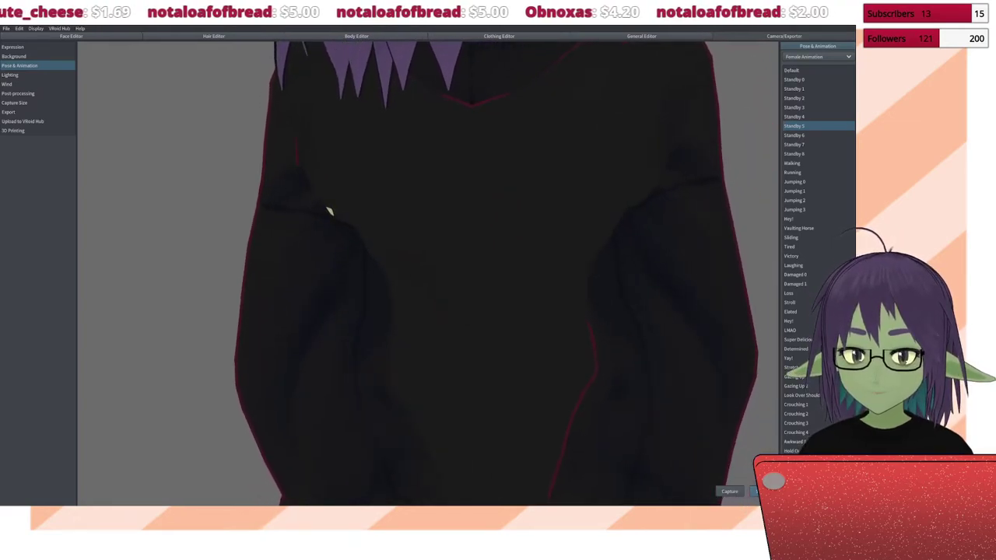
{"action": "right_click_drag", "start_coordinate": [327, 209], "coordinate": [455, 121]}
{"action": "scroll", "coordinate": [456, 121], "scroll_direction": "down", "scroll_amount": 3}
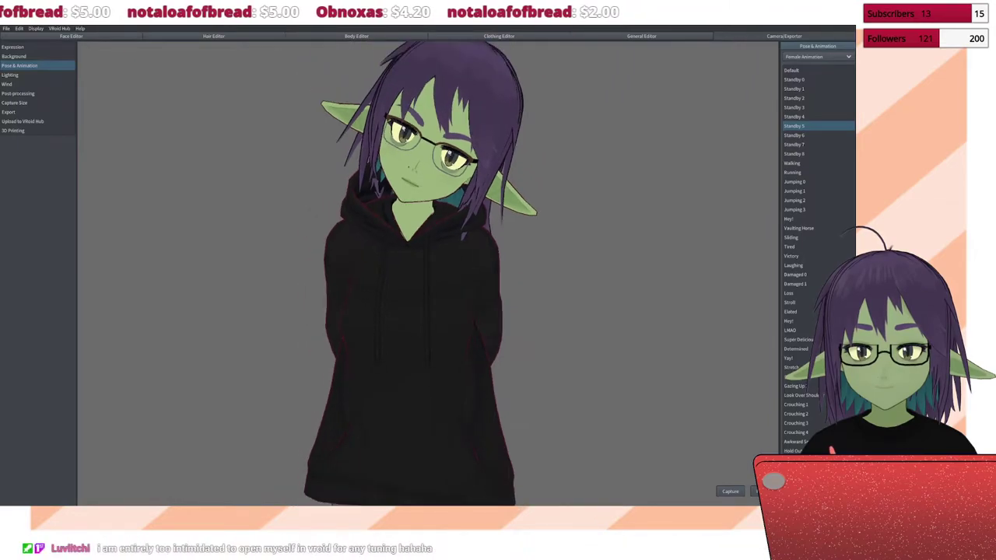
{"action": "middle_click_drag", "start_coordinate": [456, 121], "coordinate": [462, 89]}
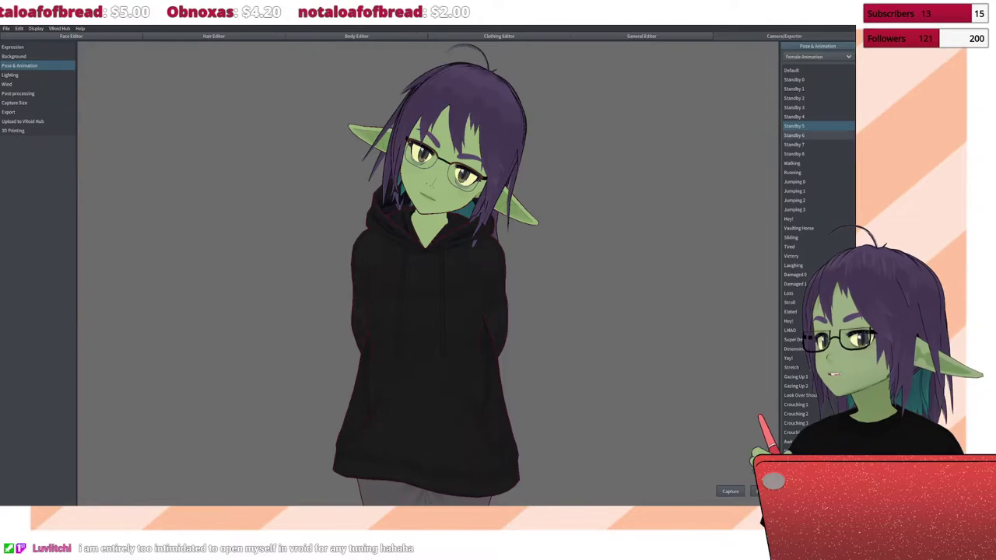
Step: Preview the Standby 6, Determined, Yay!, Stretch, Gazing Up and Look Over Shoulder animations, checking the clothing for skin poking through
{"action": "left_click", "coordinate": [795, 136]}
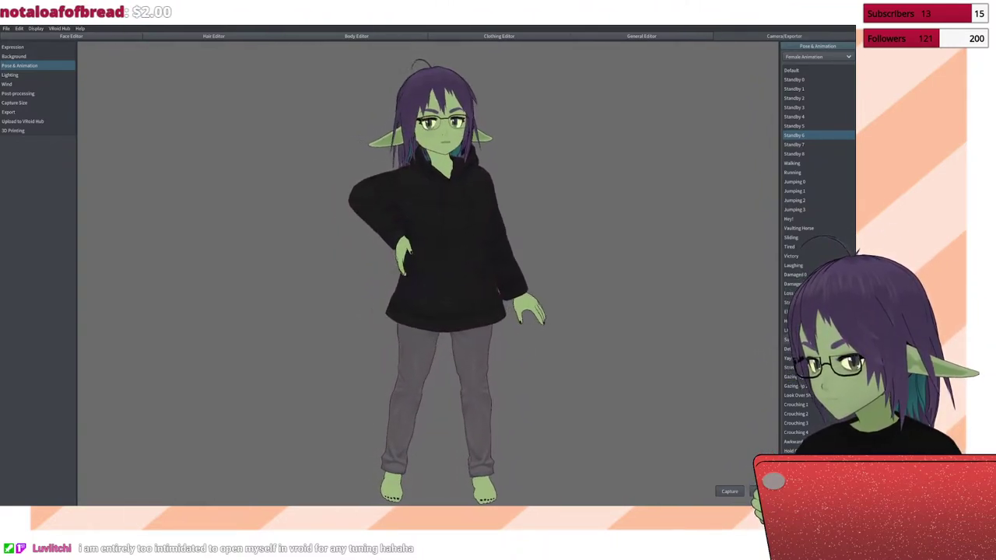
{"action": "left_click", "coordinate": [789, 341]}
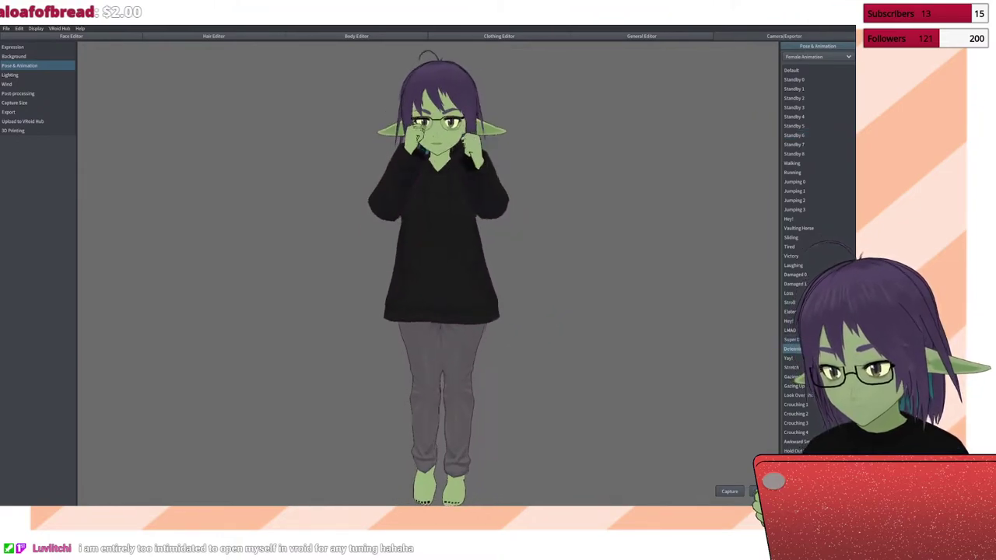
{"action": "left_click", "coordinate": [790, 349]}
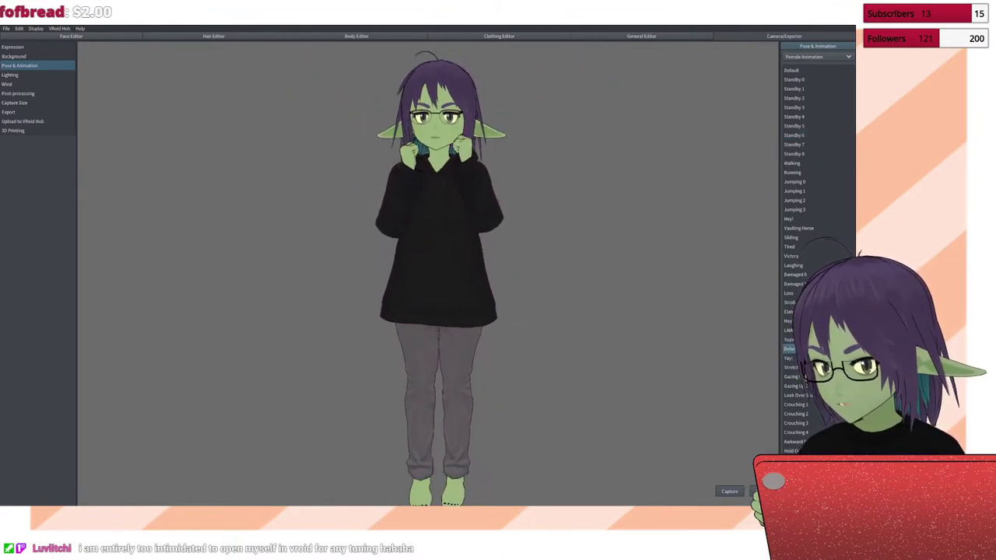
{"action": "left_click", "coordinate": [789, 358]}
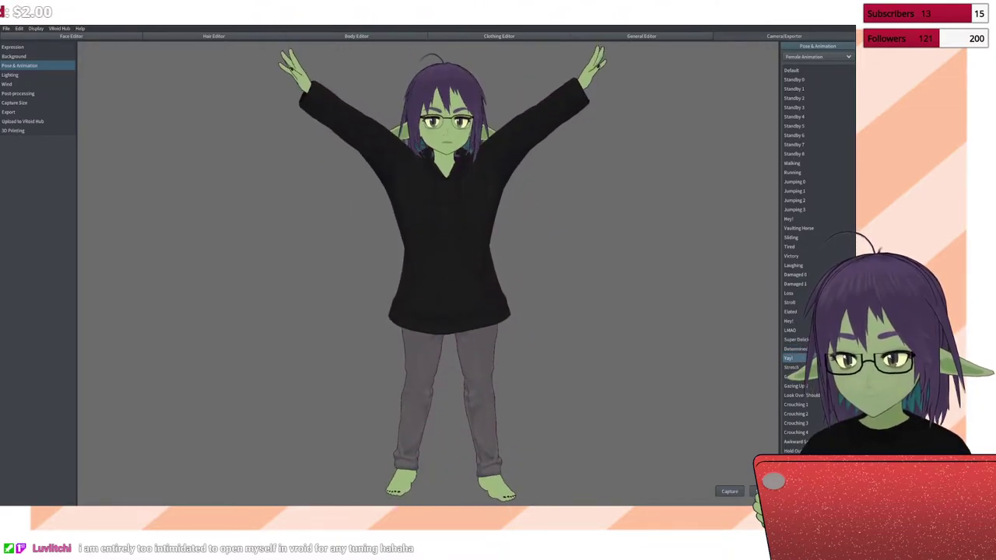
{"action": "left_click", "coordinate": [793, 368]}
{"action": "left_click", "coordinate": [806, 376]}
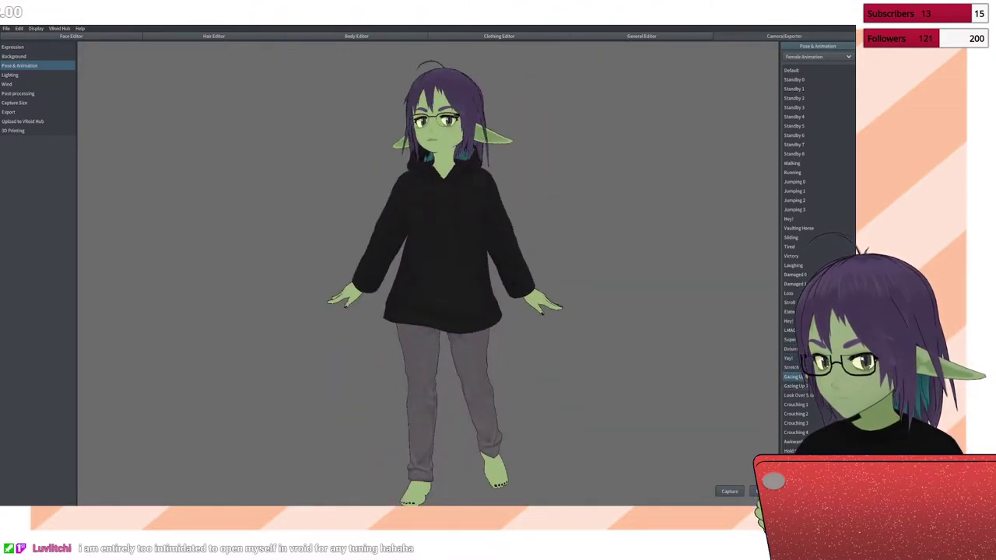
{"action": "left_click", "coordinate": [806, 386]}
{"action": "left_click", "coordinate": [800, 396]}
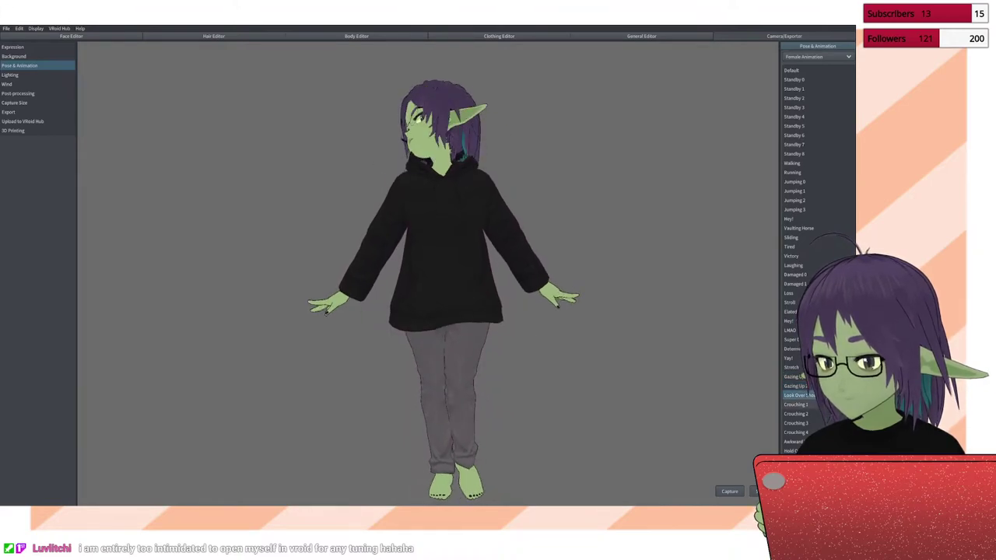
Step: Preview the Crouching, Victory, Damaged 1, Loss, Stroll and Elated animations, checking the hoodie and trousers for clipping
{"action": "left_click", "coordinate": [796, 404]}
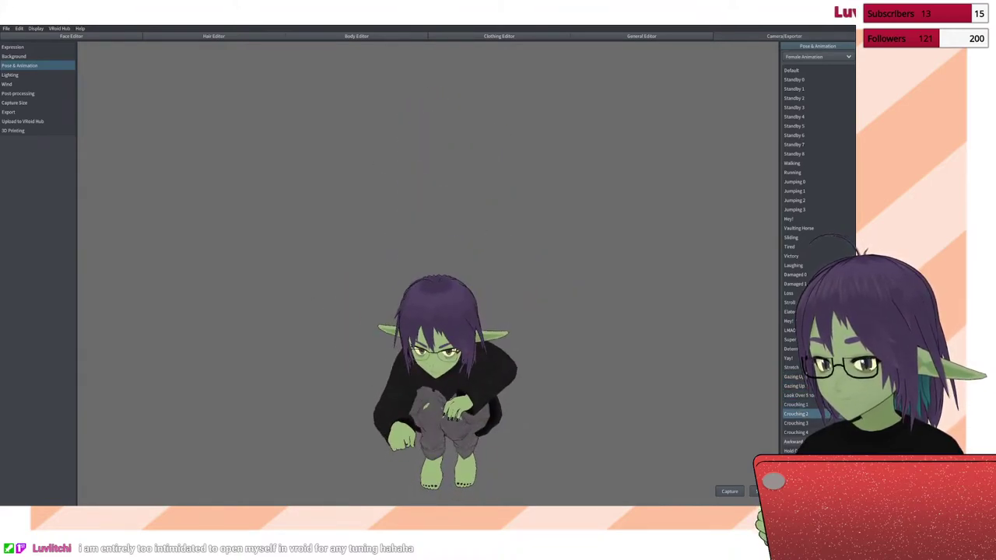
{"action": "left_click", "coordinate": [793, 442]}
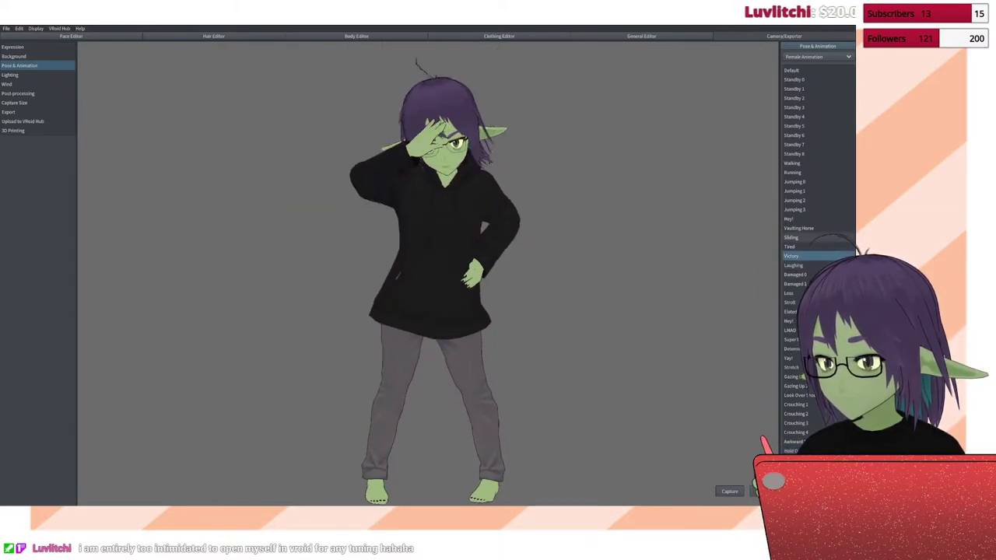
{"action": "left_click", "coordinate": [794, 284]}
{"action": "left_click", "coordinate": [789, 293]}
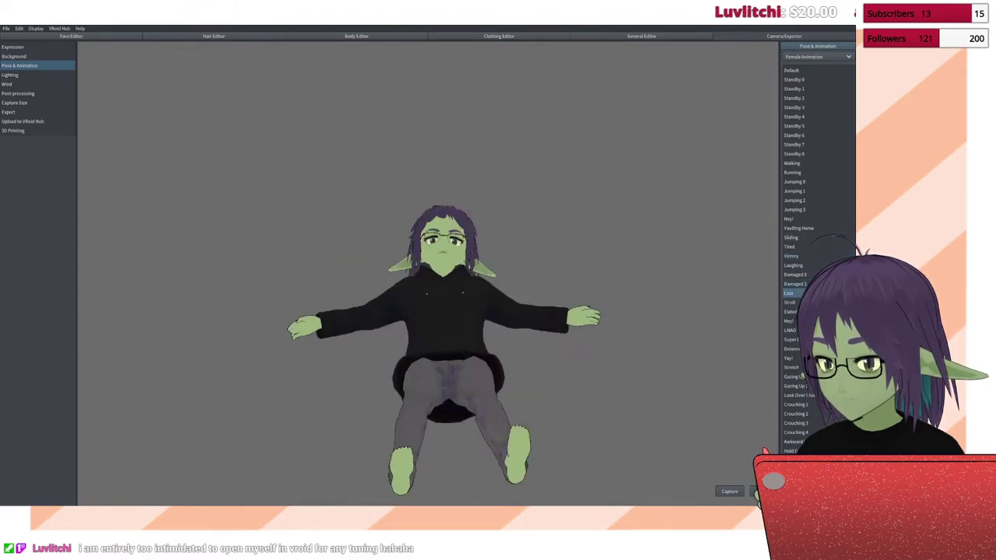
{"action": "left_click", "coordinate": [790, 302]}
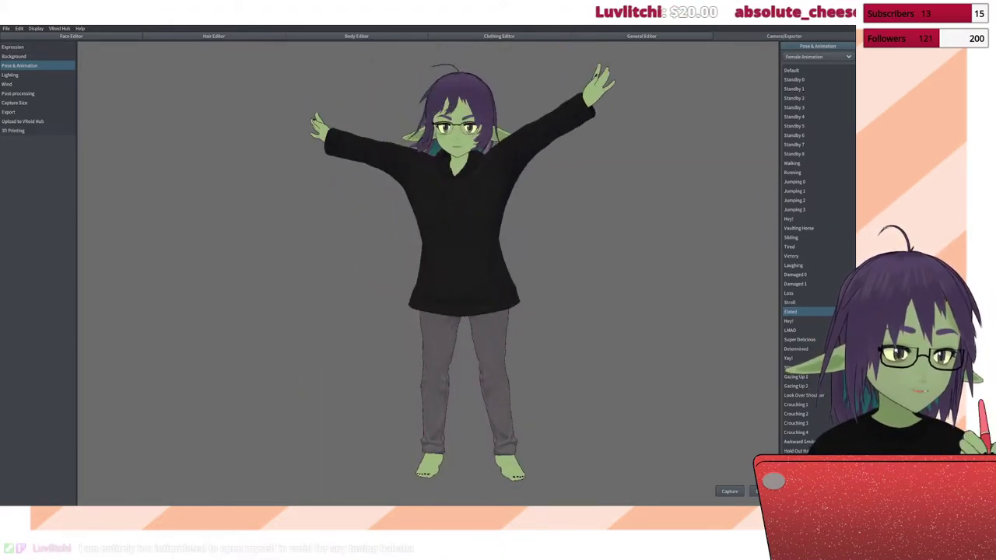
Step: Set the Neutral base expression to 0, and set the eyebrows to Happy 100 and Surprised 72
{"action": "left_click", "coordinate": [13, 47]}
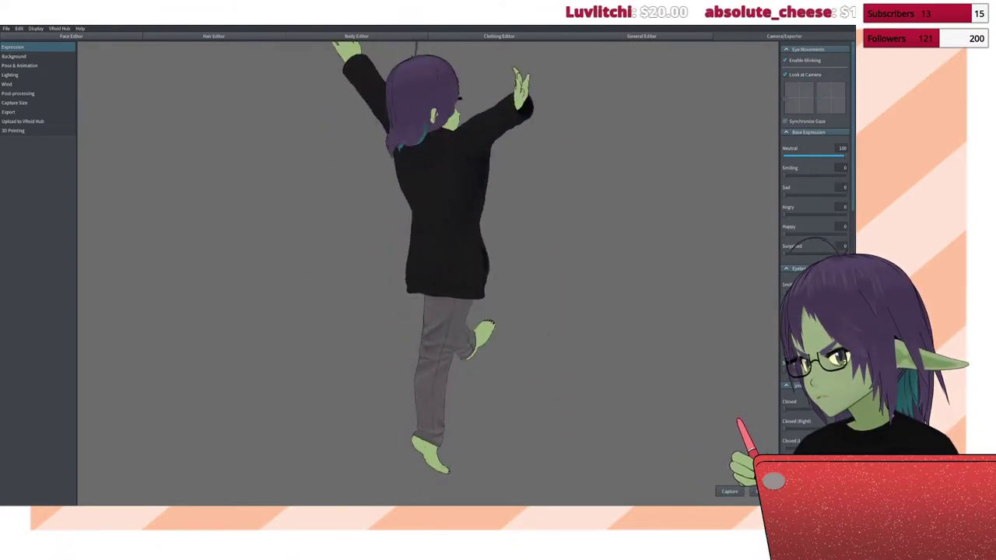
{"action": "left_click_drag", "start_coordinate": [853, 127], "coordinate": [853, 158]}
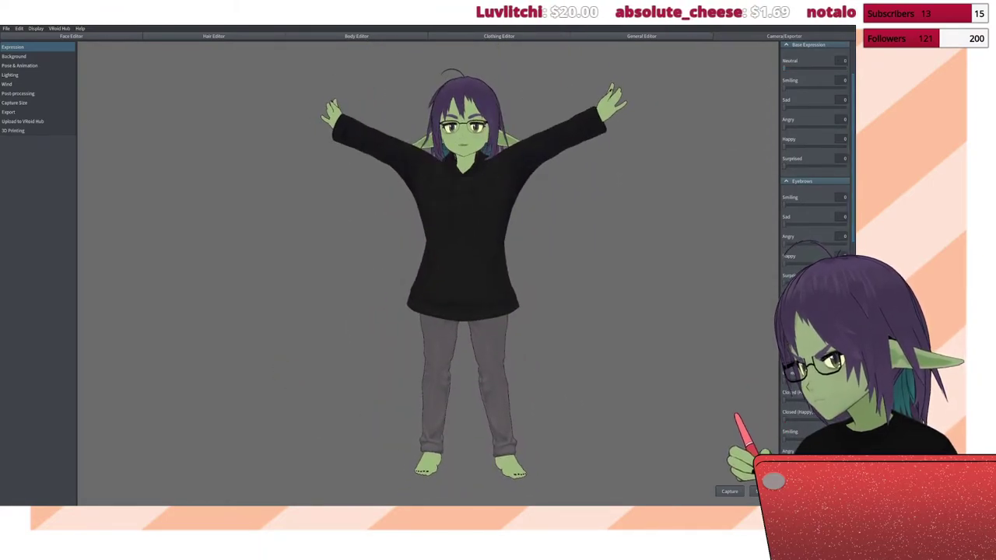
{"action": "scroll", "coordinate": [815, 155], "scroll_direction": "down", "scroll_amount": 5}
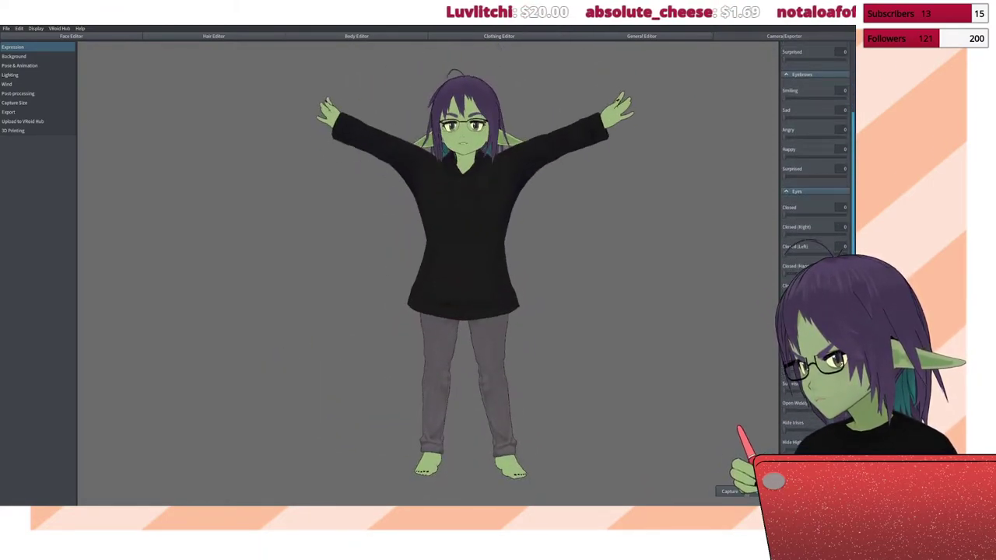
{"action": "left_click_drag", "start_coordinate": [827, 157], "coordinate": [847, 157]}
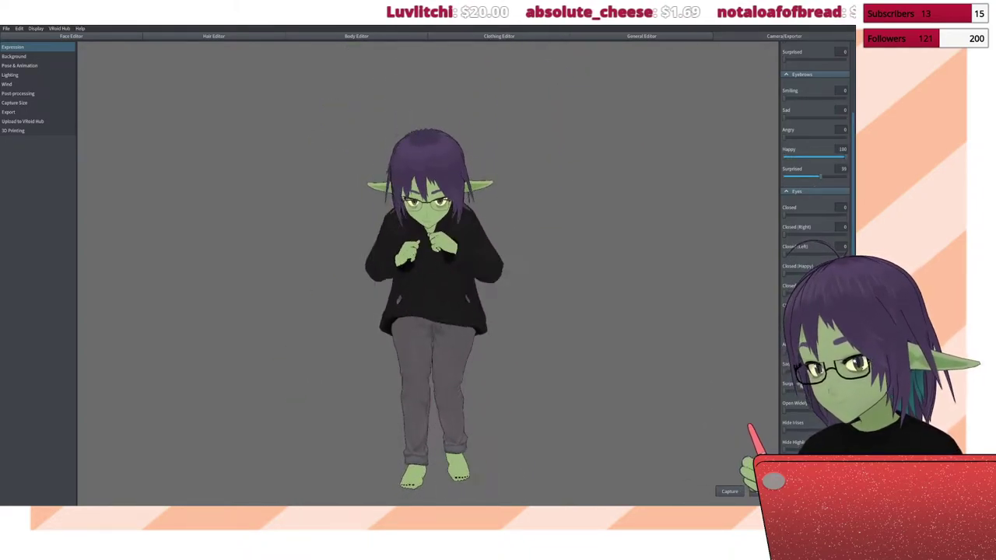
{"action": "left_click_drag", "start_coordinate": [820, 177], "coordinate": [829, 176]}
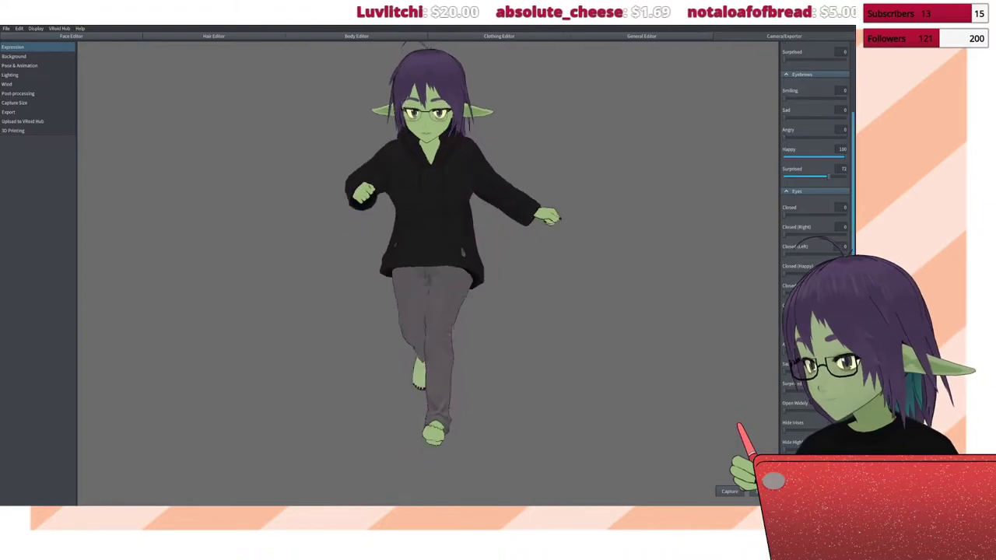
{"action": "scroll", "coordinate": [816, 156], "scroll_direction": "down", "scroll_amount": 3}
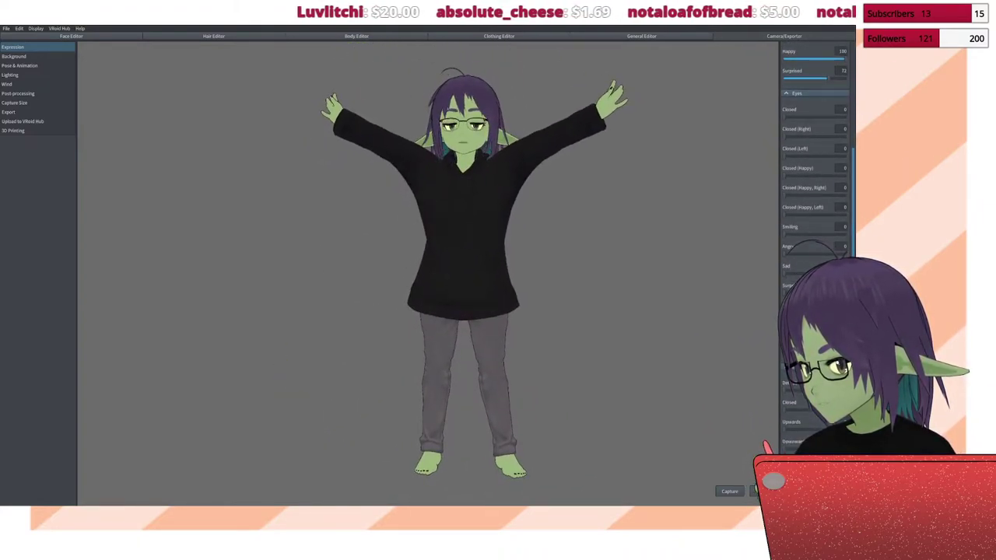
Step: Set the eyes' Smiling expression to 40 and the Neutral base expression to 100
{"action": "left_click_drag", "start_coordinate": [786, 234], "coordinate": [812, 234]}
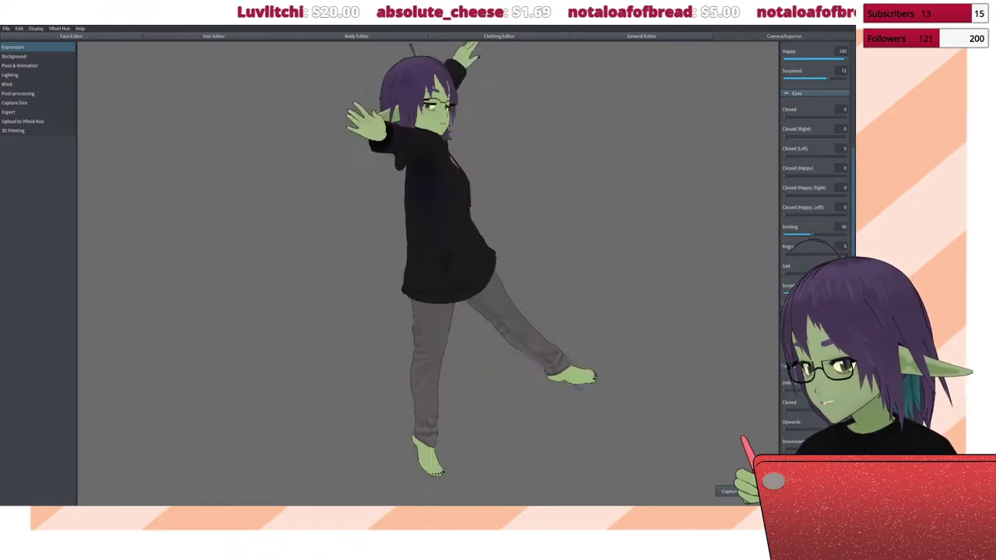
{"action": "scroll", "coordinate": [816, 155], "scroll_direction": "down", "scroll_amount": 13}
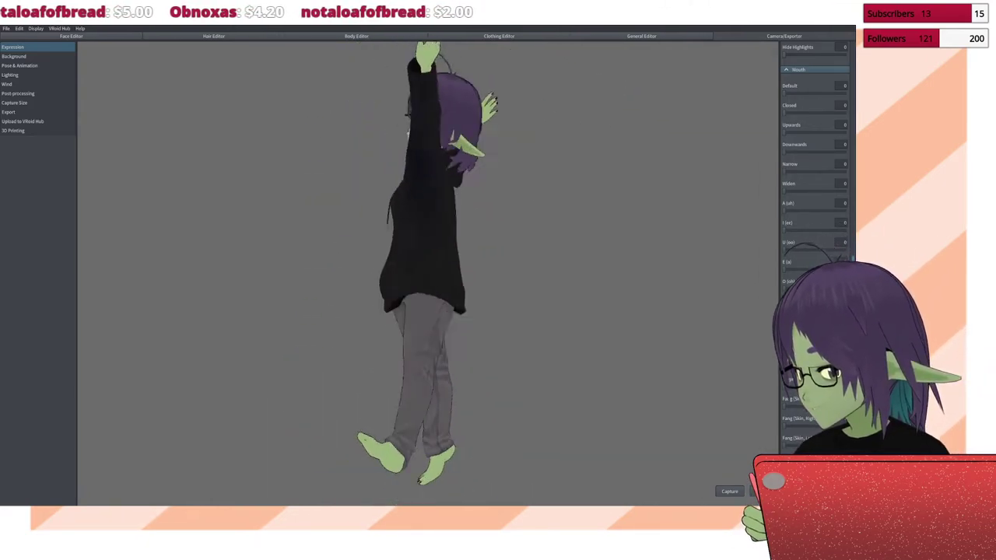
{"action": "scroll", "coordinate": [814, 155], "scroll_direction": "up", "scroll_amount": 4}
{"action": "scroll", "coordinate": [814, 156], "scroll_direction": "up", "scroll_amount": 4}
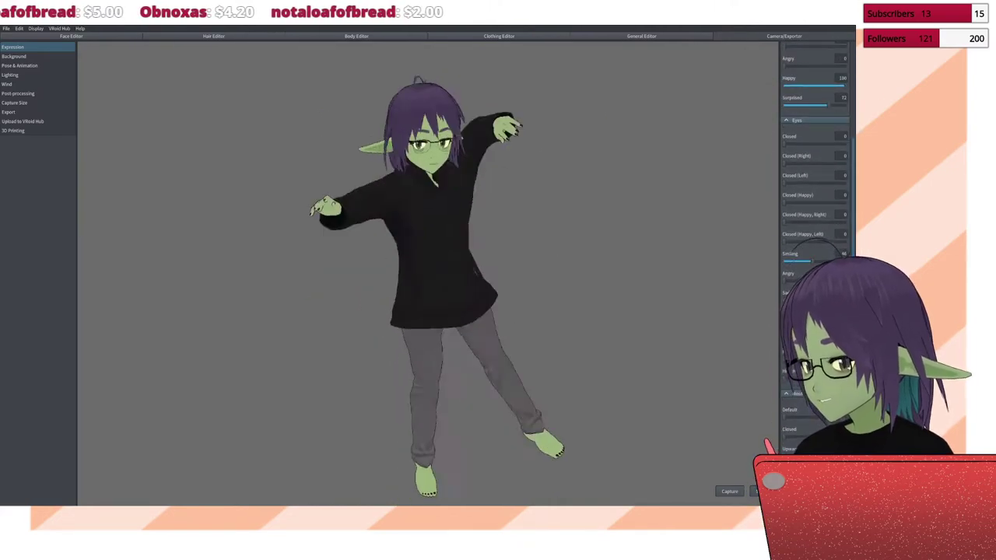
{"action": "scroll", "coordinate": [814, 156], "scroll_direction": "up", "scroll_amount": 3}
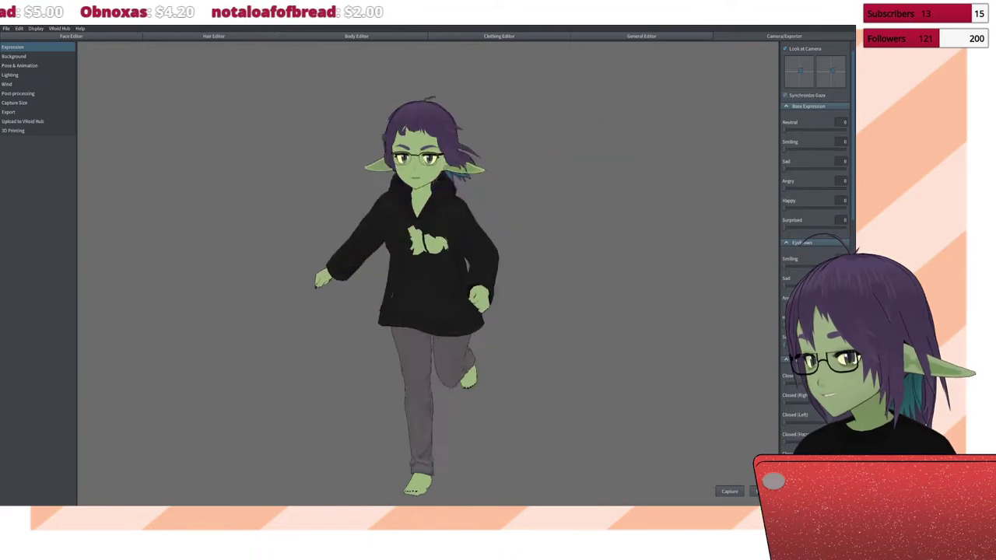
{"action": "scroll", "coordinate": [814, 155], "scroll_direction": "up", "scroll_amount": 2}
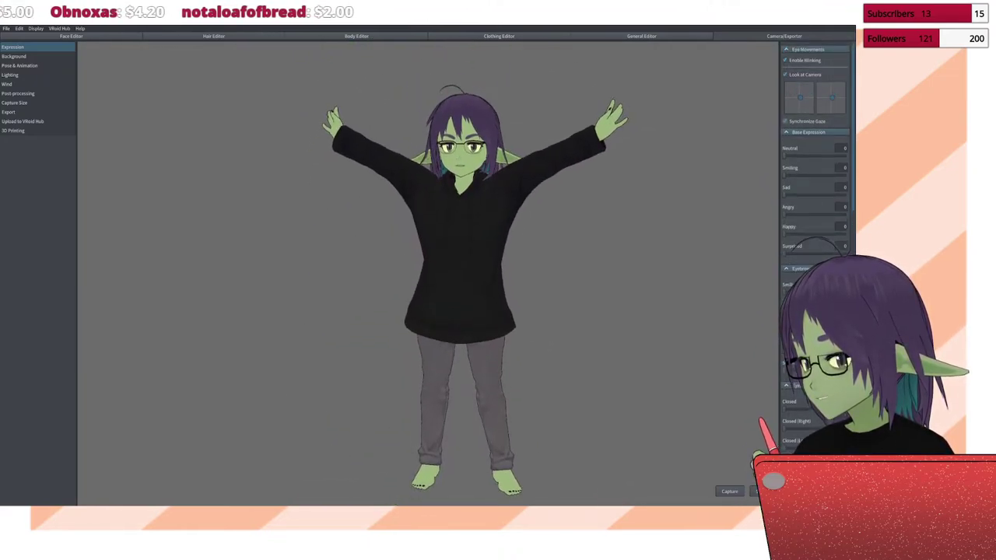
{"action": "left_click_drag", "start_coordinate": [785, 157], "coordinate": [847, 157]}
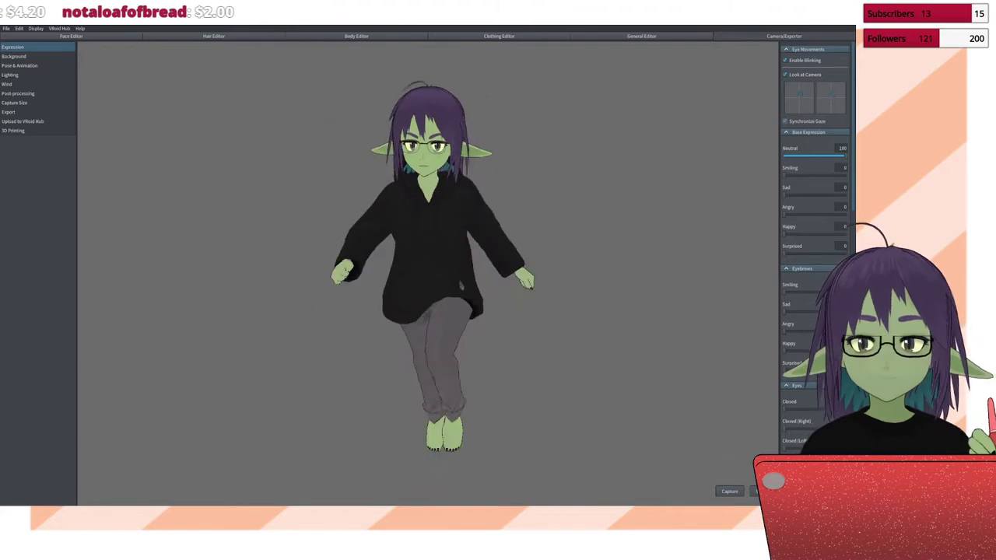
Step: Preview the LMAO, Elated, Stroll, Damaged 1, Victory and Hey! animations, checking the outfit for skin clipping through
{"action": "left_click", "coordinate": [20, 65]}
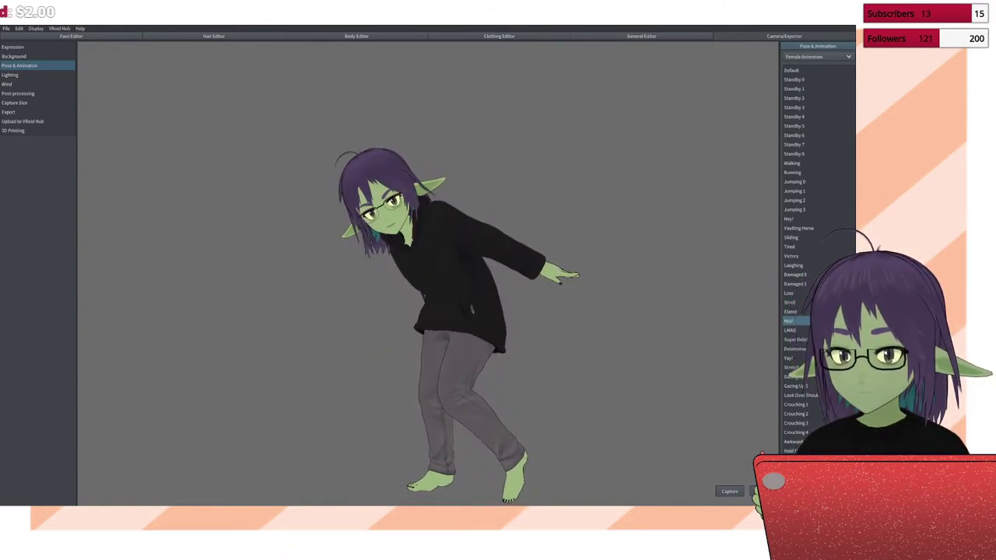
{"action": "left_click", "coordinate": [791, 331]}
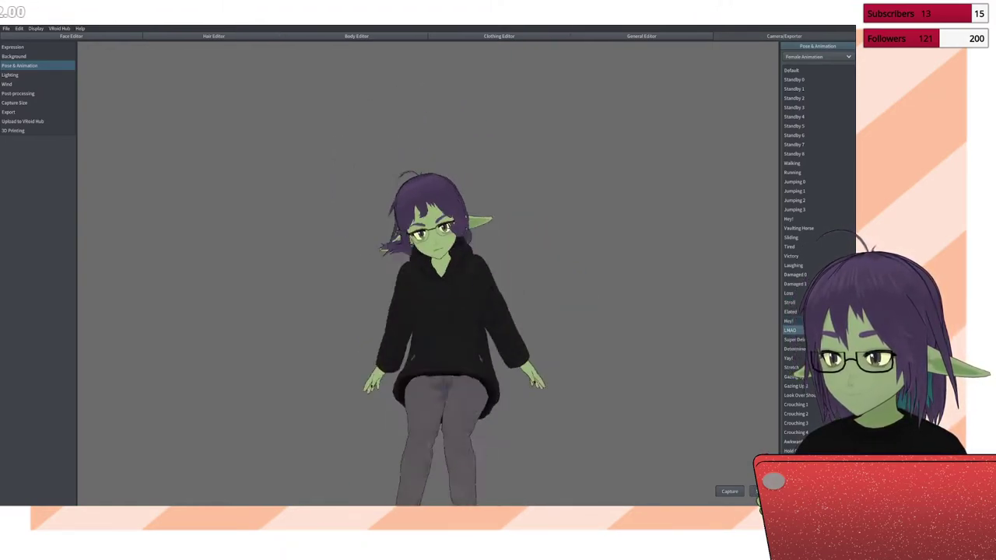
{"action": "left_click", "coordinate": [790, 312]}
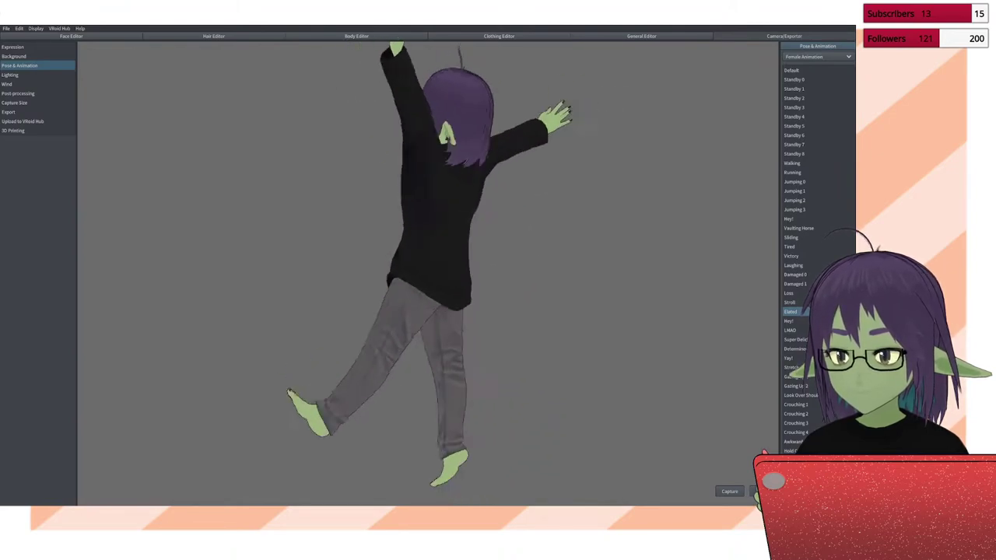
{"action": "left_click", "coordinate": [791, 303]}
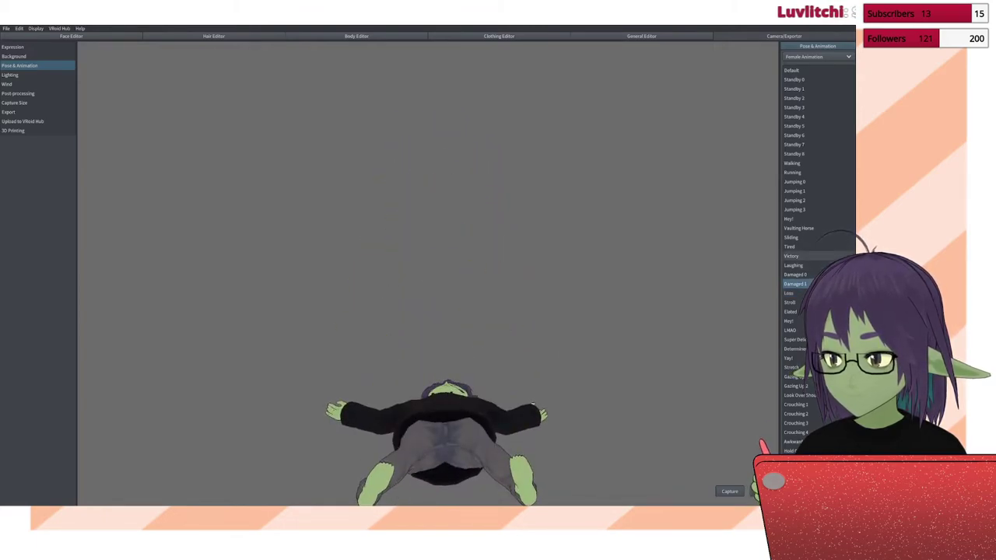
{"action": "left_click", "coordinate": [792, 256]}
{"action": "left_click", "coordinate": [790, 219]}
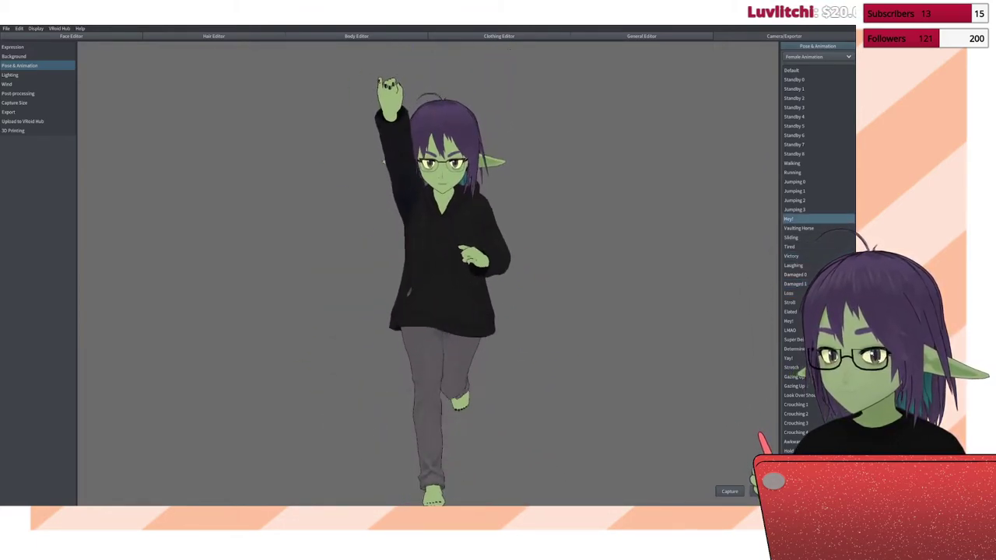
Step: Preview the Super Delicious, Yay!, Stretch, Gazing Up 1, Gazing Up 2 and Look Over Shoulder animations for clothing clipping
{"action": "left_click", "coordinate": [793, 340]}
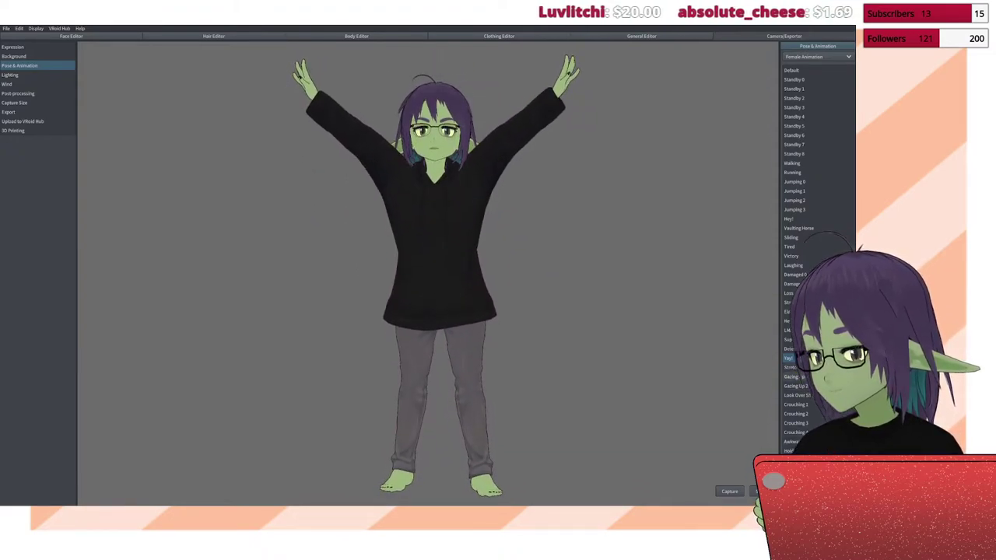
{"action": "left_click", "coordinate": [791, 367]}
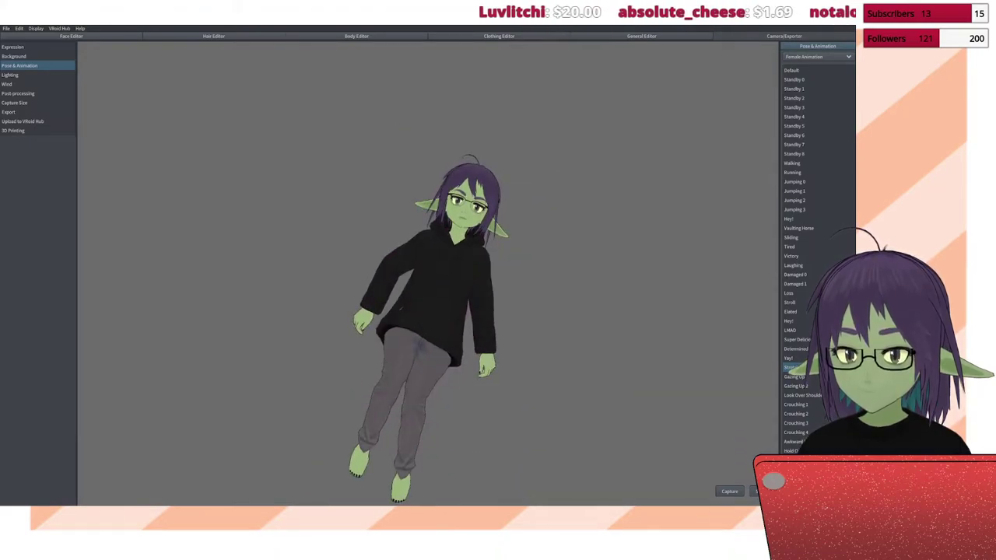
{"action": "left_click", "coordinate": [795, 377]}
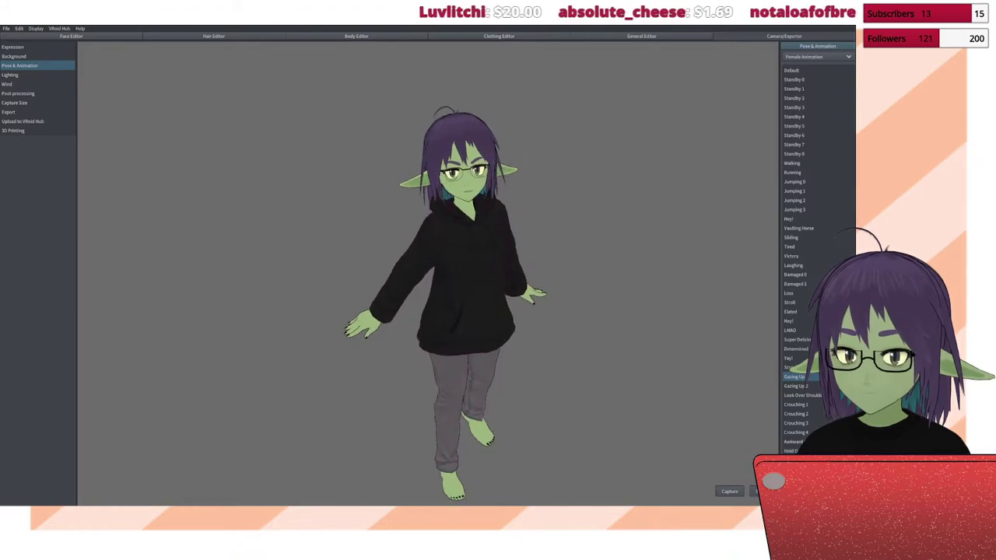
{"action": "left_click", "coordinate": [797, 386]}
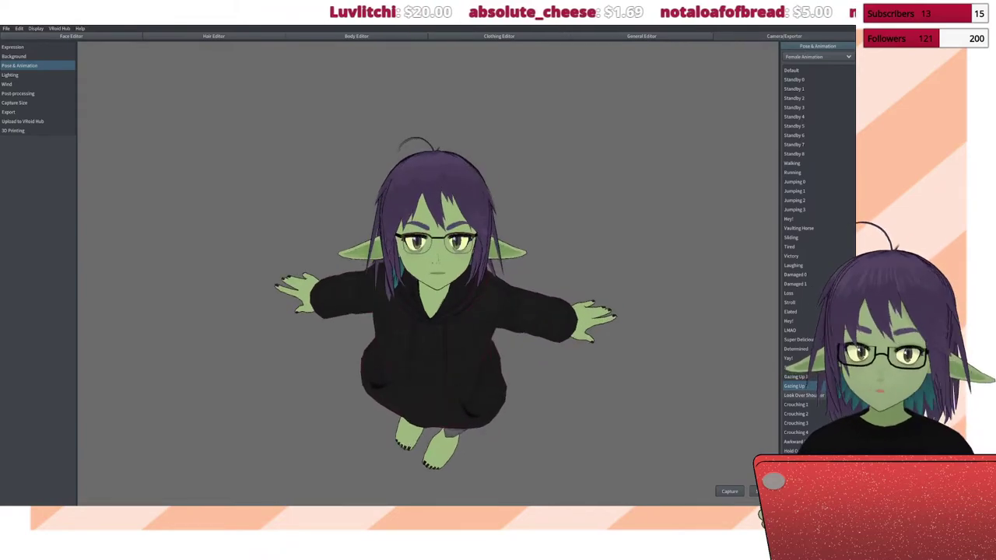
{"action": "left_click", "coordinate": [821, 396]}
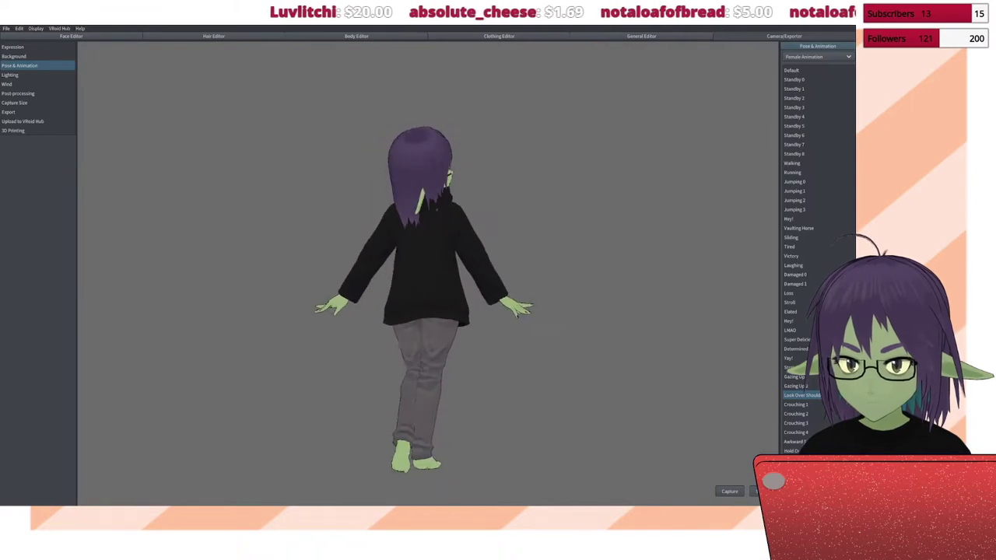
Step: Play the Crouching 1 animation and examine the trouser knees up close for skin poking through
{"action": "left_click", "coordinate": [800, 405]}
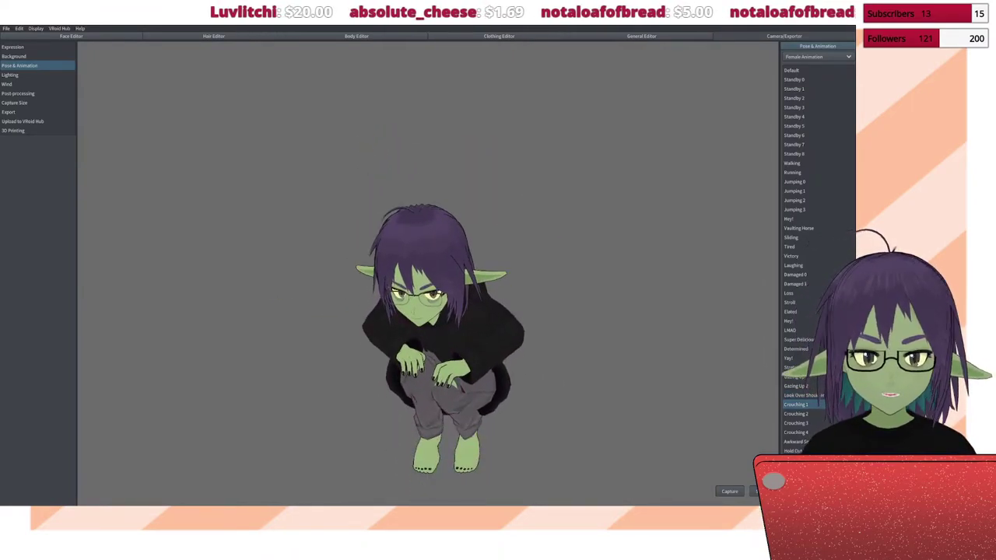
{"action": "middle_click_drag", "start_coordinate": [436, 342], "coordinate": [439, 241]}
{"action": "scroll", "coordinate": [436, 274], "scroll_direction": "up", "scroll_amount": 8}
{"action": "right_click_drag", "start_coordinate": [467, 274], "coordinate": [350, 278]}
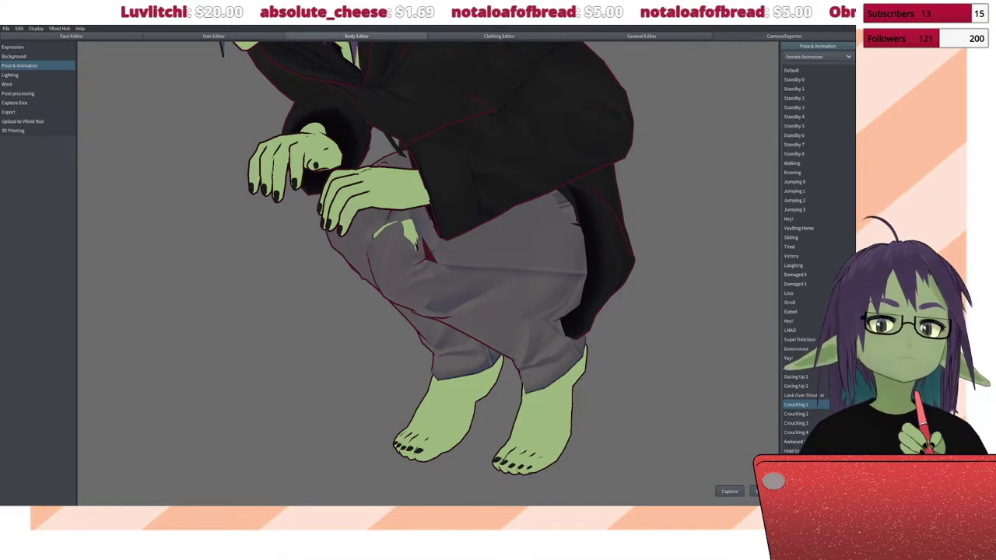
Step: Erase more of the knee area on the Skin layer of the body texture, checking the trousers around the legs
{"action": "left_click", "coordinate": [357, 36]}
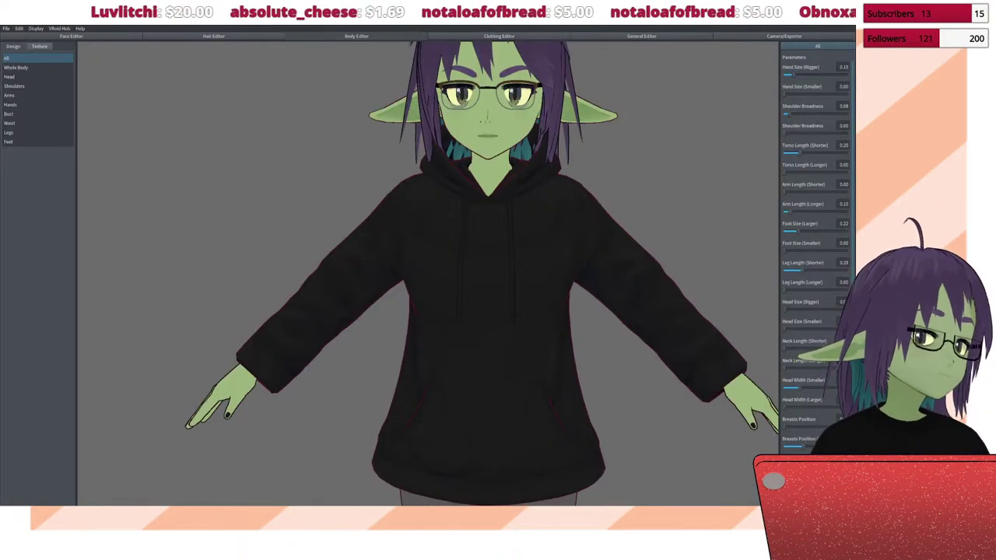
{"action": "left_click", "coordinate": [39, 46]}
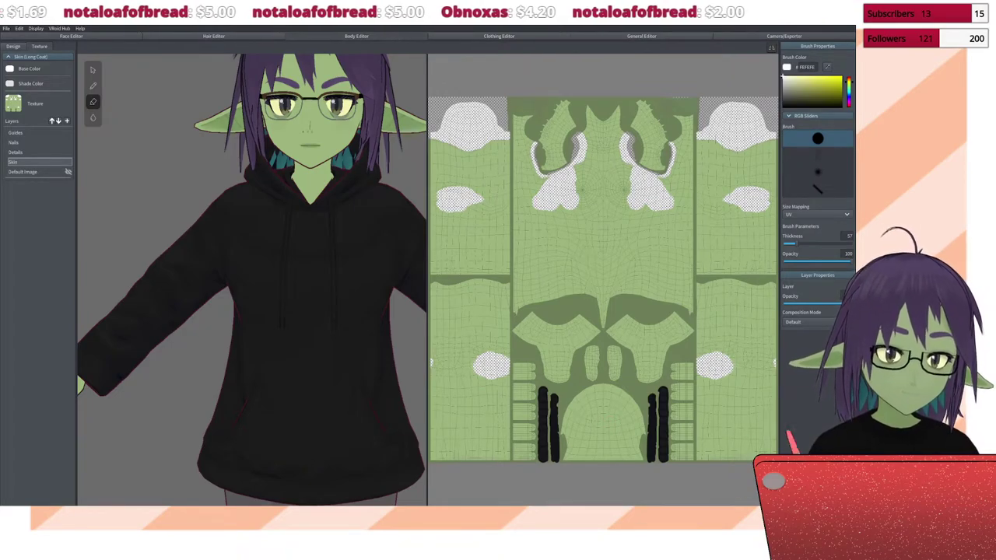
{"action": "mouse_move", "coordinate": [285, 402]}
{"action": "middle_mouse_down"}
{"action": "mouse_move", "coordinate": [380, 67]}
{"action": "mouse_move", "coordinate": [292, 30]}
{"action": "mouse_move", "coordinate": [271, 47]}
{"action": "middle_mouse_up"}
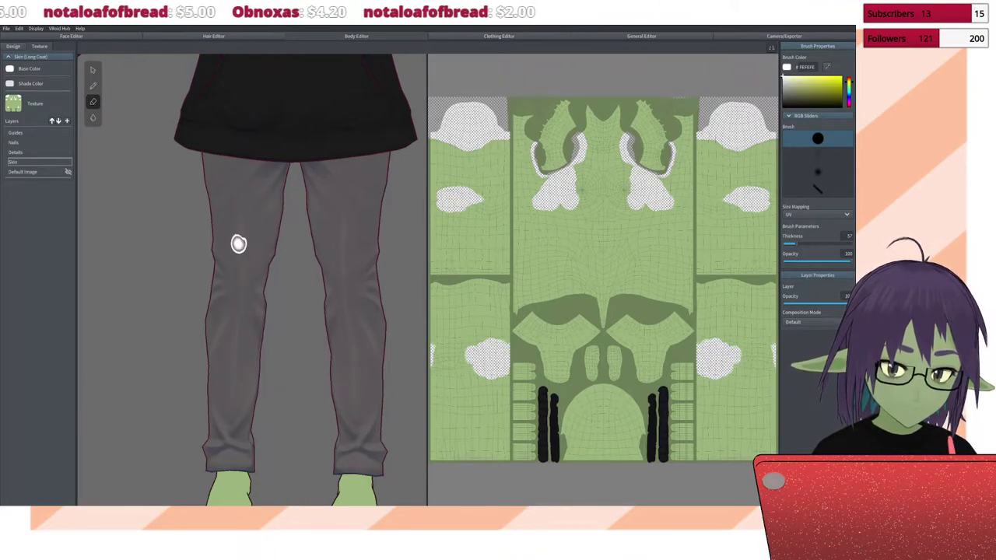
{"action": "left_click_drag", "start_coordinate": [227, 278], "coordinate": [227, 286]}
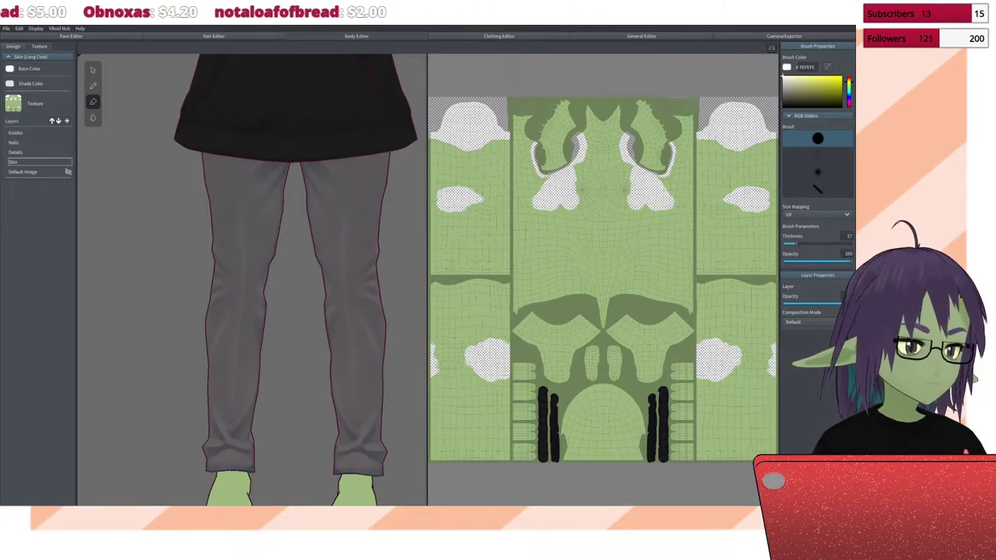
{"action": "right_click_drag", "start_coordinate": [334, 296], "coordinate": [156, 296]}
{"action": "right_click_drag", "start_coordinate": [256, 296], "coordinate": [226, 295]}
{"action": "scroll", "coordinate": [252, 281], "scroll_direction": "down", "scroll_amount": 2}
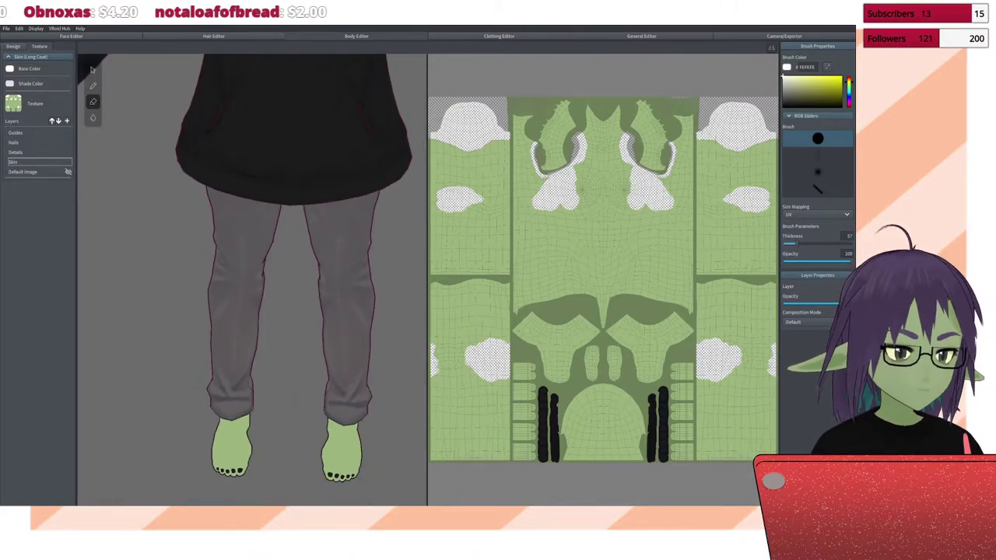
{"action": "middle_click_drag", "start_coordinate": [252, 194], "coordinate": [252, 428]}
{"action": "scroll", "coordinate": [252, 280], "scroll_direction": "down", "scroll_amount": 2}
{"action": "right_click_drag", "start_coordinate": [252, 312], "coordinate": [248, 252]}
{"action": "middle_click_drag", "start_coordinate": [248, 252], "coordinate": [221, 376]}
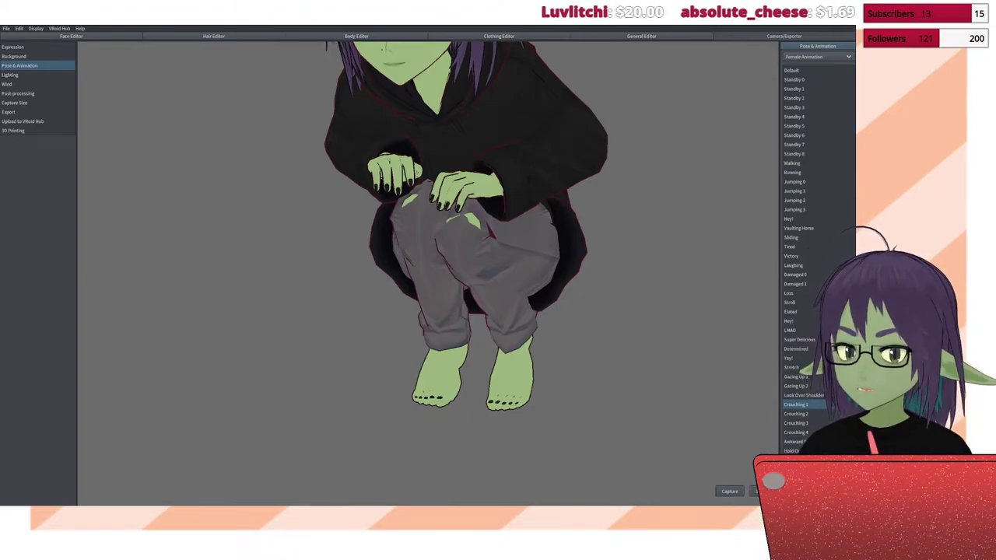
Step: Recheck the Crouching 1 animation, examining the knees and sides of the trousers for remaining skin clipping
{"action": "right_click_drag", "start_coordinate": [467, 272], "coordinate": [397, 272]}
{"action": "scroll", "coordinate": [428, 273], "scroll_direction": "up", "scroll_amount": 6}
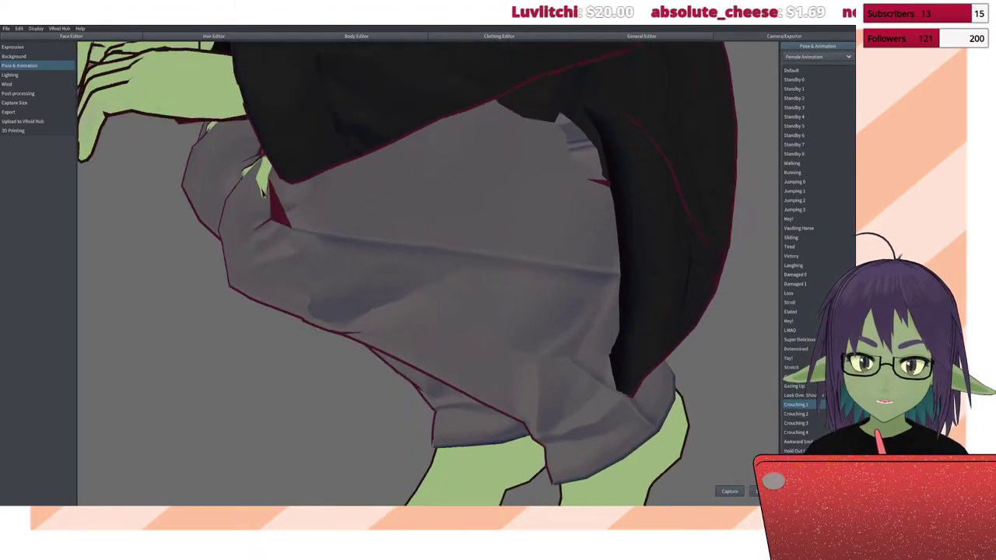
{"action": "mouse_move", "coordinate": [428, 272]}
{"action": "right_mouse_down"}
{"action": "mouse_move", "coordinate": [505, 272]}
{"action": "mouse_move", "coordinate": [428, 273]}
{"action": "right_mouse_up"}
{"action": "scroll", "coordinate": [428, 272], "scroll_direction": "up", "scroll_amount": 4}
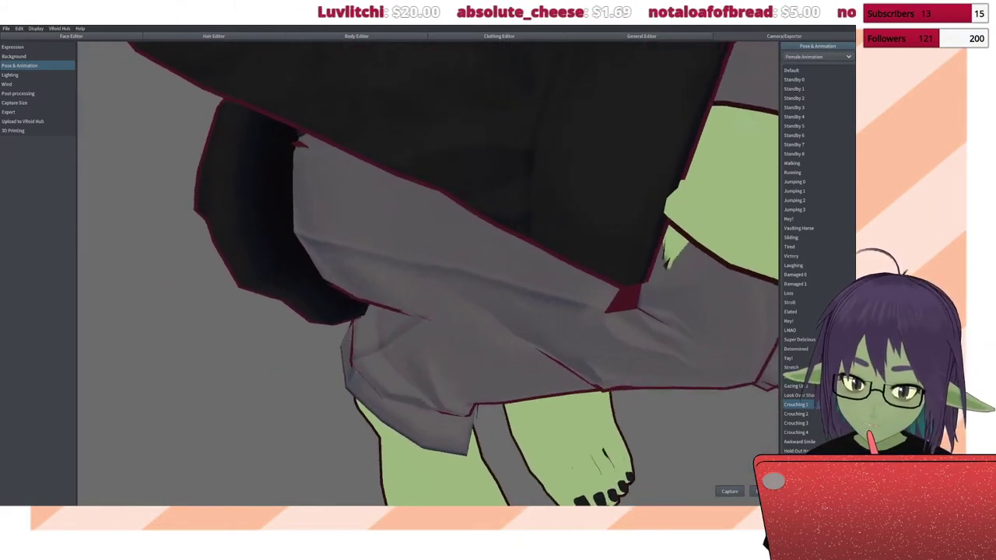
{"action": "right_click_drag", "start_coordinate": [498, 273], "coordinate": [412, 260]}
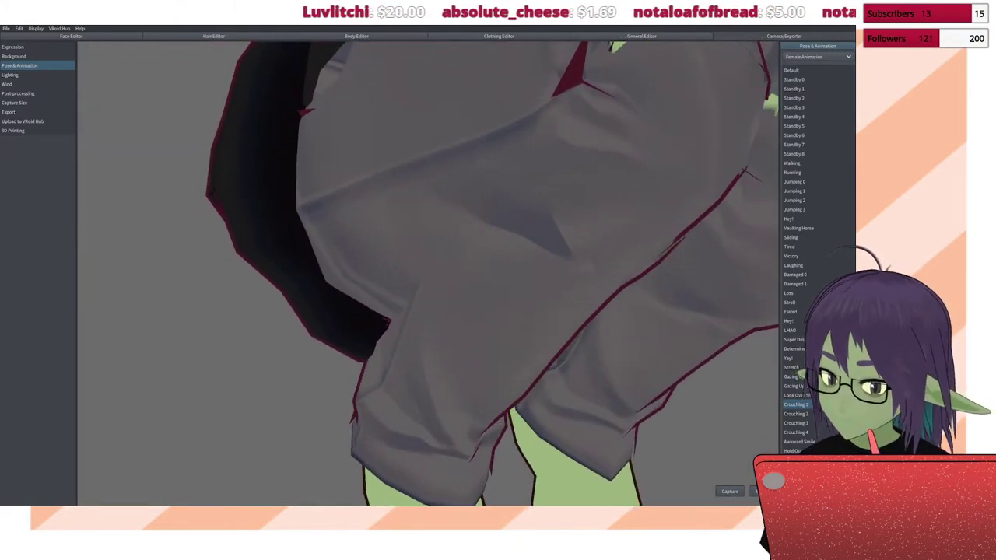
{"action": "scroll", "coordinate": [428, 272], "scroll_direction": "down", "scroll_amount": 5}
{"action": "right_click_drag", "start_coordinate": [498, 272], "coordinate": [467, 257]}
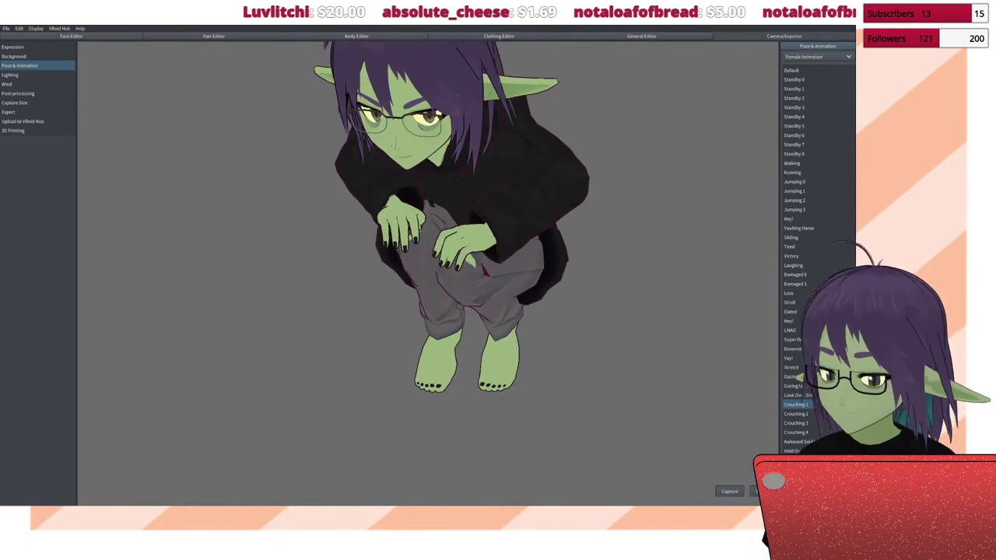
Step: Preview the Crouching 2, Crouching 3 and Crouching 4 animations, inspecting the trousers and hoodie hem for clipping
{"action": "left_click", "coordinate": [797, 415]}
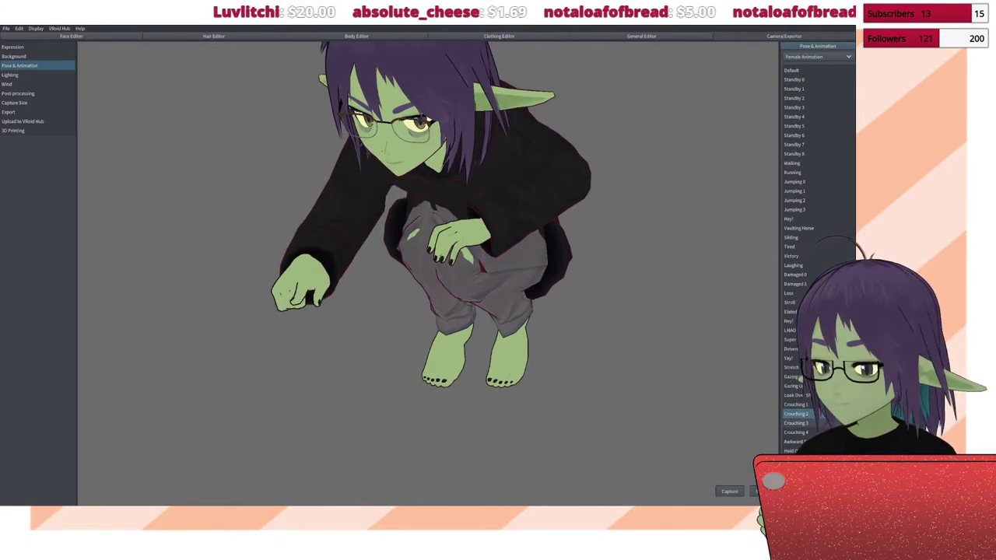
{"action": "left_click", "coordinate": [796, 423]}
{"action": "mouse_move", "coordinate": [545, 257]}
{"action": "right_mouse_down"}
{"action": "mouse_move", "coordinate": [413, 256]}
{"action": "mouse_move", "coordinate": [545, 253]}
{"action": "right_mouse_up"}
{"action": "scroll", "coordinate": [498, 255], "scroll_direction": "down", "scroll_amount": 3}
{"action": "middle_click_drag", "start_coordinate": [498, 233], "coordinate": [502, 313]}
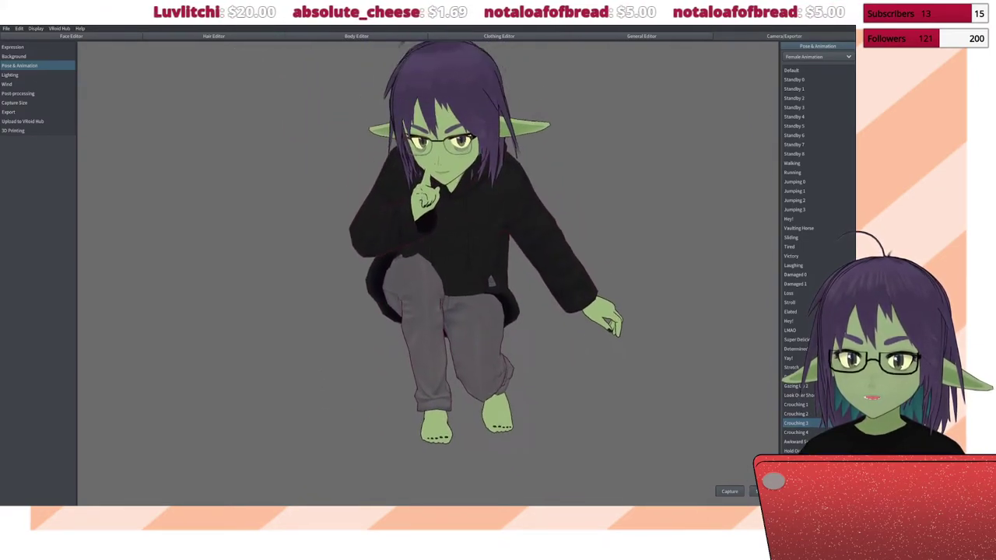
{"action": "left_click", "coordinate": [797, 433]}
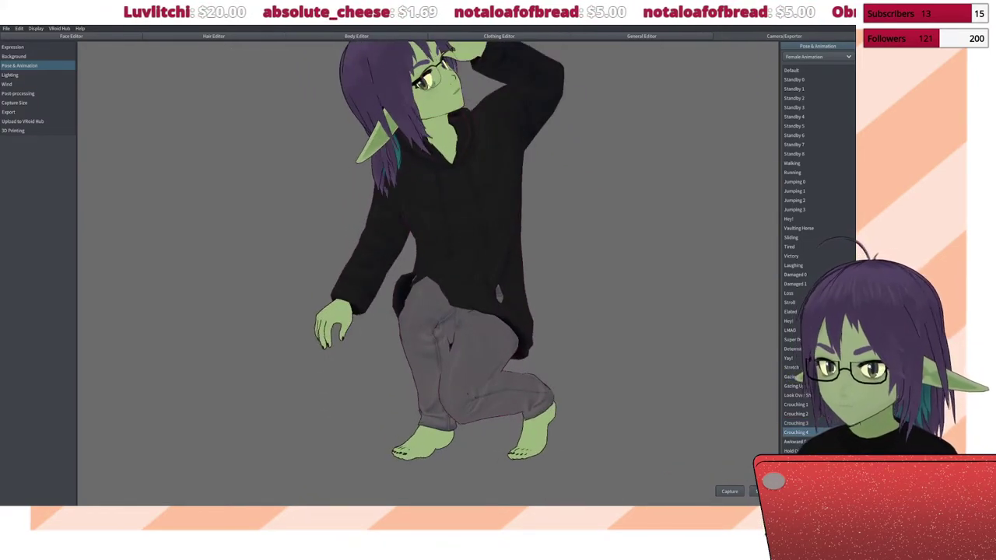
{"action": "right_click_drag", "start_coordinate": [498, 249], "coordinate": [460, 304]}
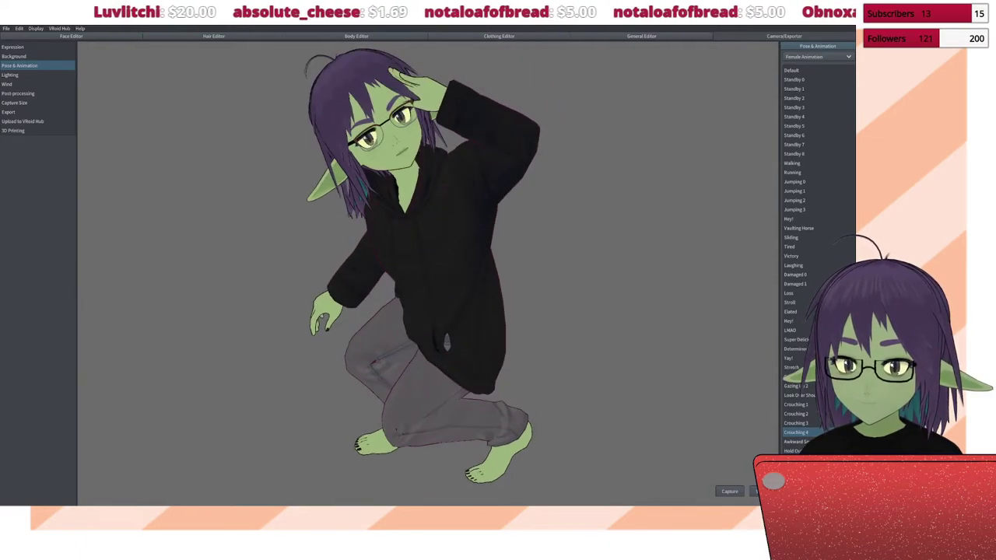
Step: Compare the Awkward Smile and Look Over Shoulder animations, checking the full outfit for clipping
{"action": "left_click", "coordinate": [796, 442]}
{"action": "scroll", "coordinate": [467, 265], "scroll_direction": "down", "scroll_amount": 2}
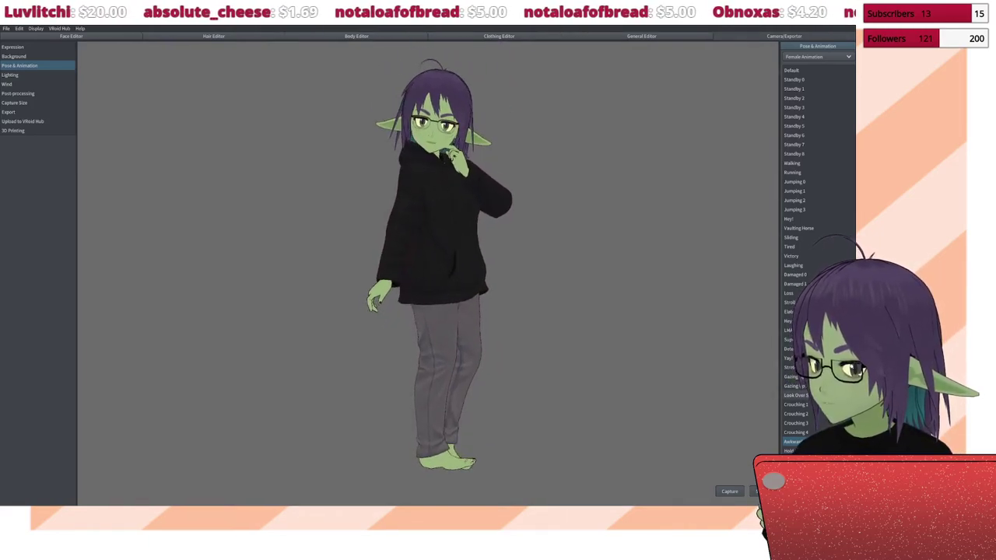
{"action": "left_click", "coordinate": [800, 394]}
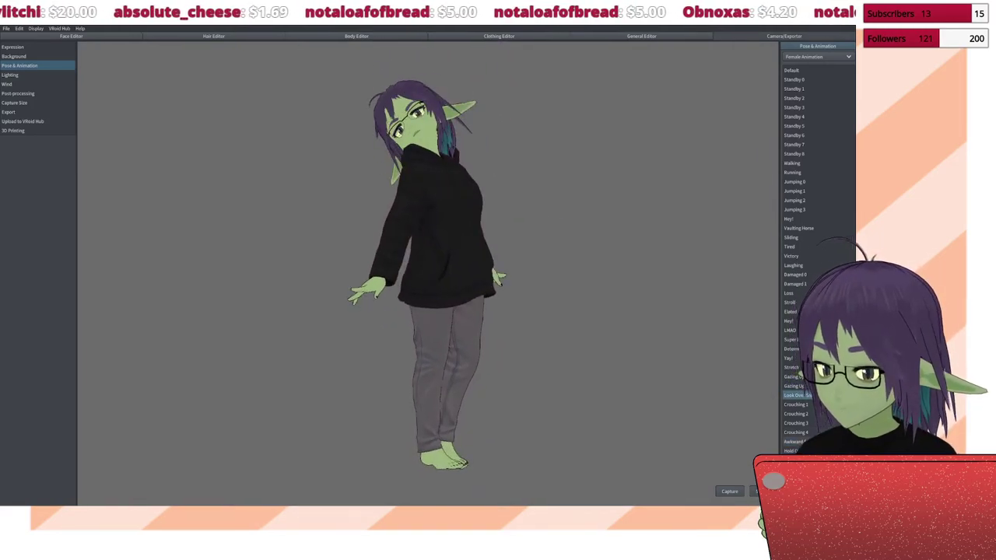
{"action": "left_click", "coordinate": [797, 441]}
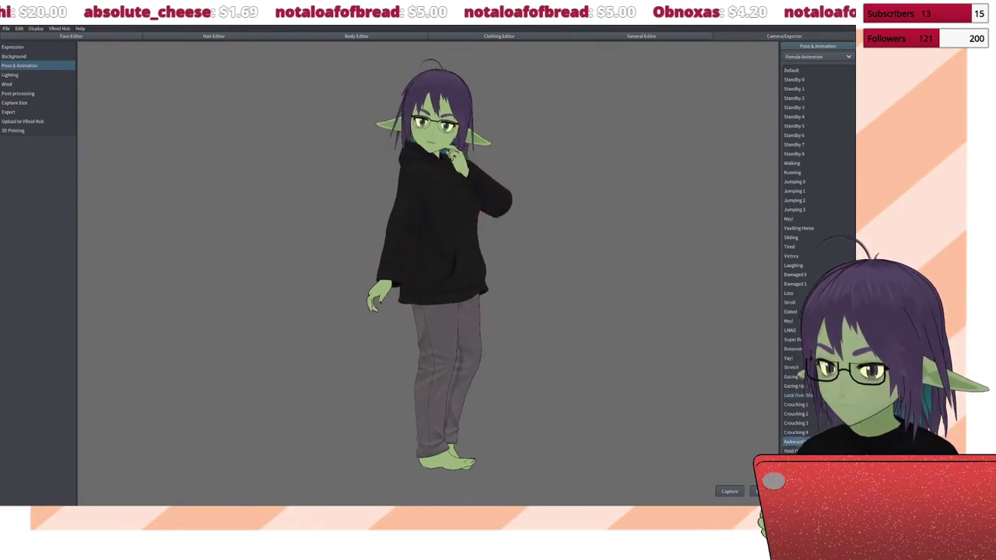
Step: Preview the Look Over Shoulder, Awkward Smile and Hold Out animations, checking the hoodie and trousers for clipping
{"action": "left_click", "coordinate": [799, 396]}
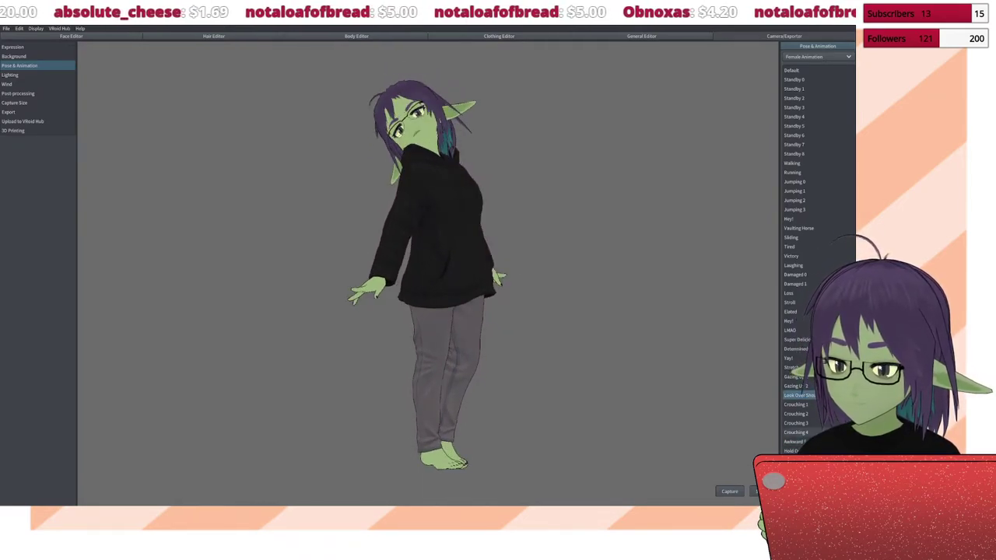
{"action": "left_click", "coordinate": [796, 442]}
{"action": "left_click", "coordinate": [793, 451]}
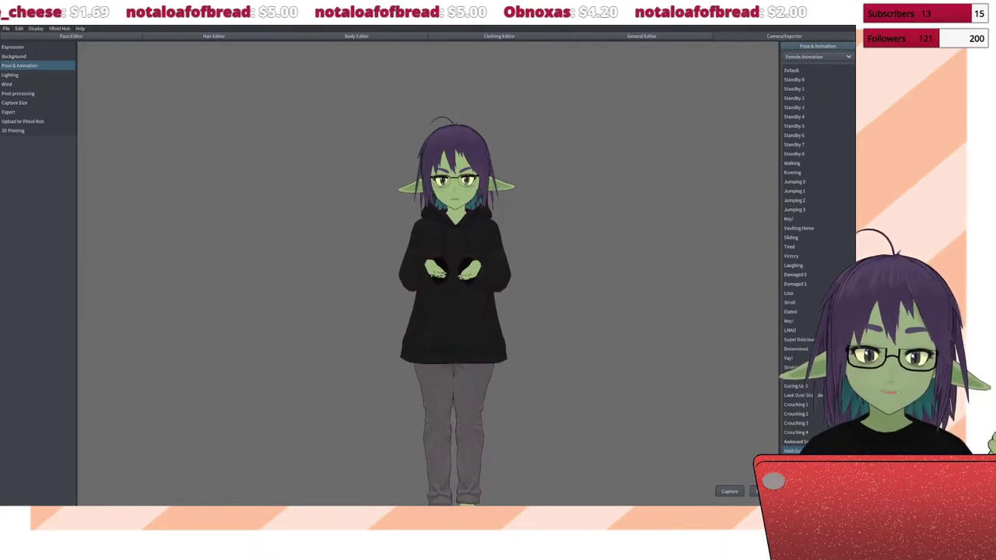
Step: Enable antialiasing at High quality in the post-processing settings
{"action": "left_click", "coordinate": [32, 93]}
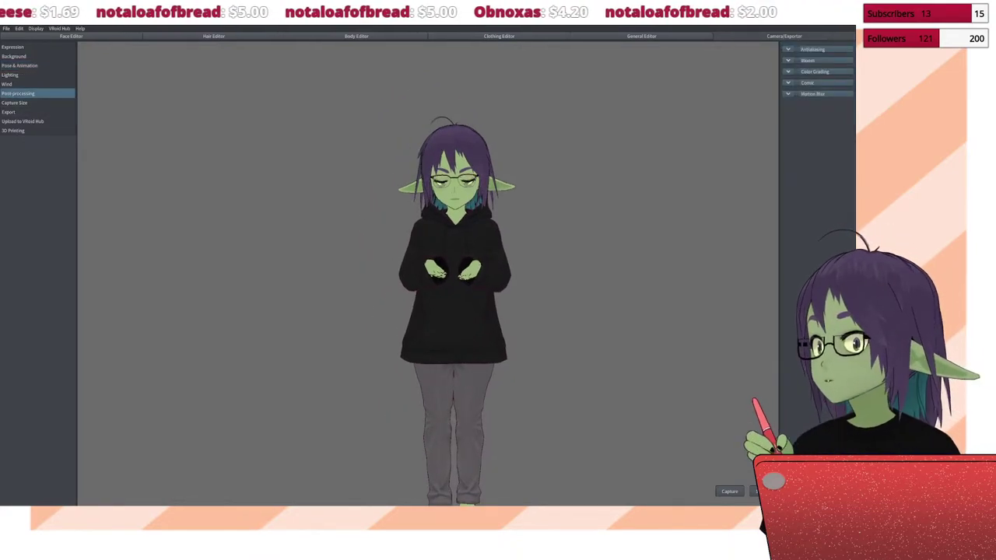
{"action": "left_click", "coordinate": [814, 49]}
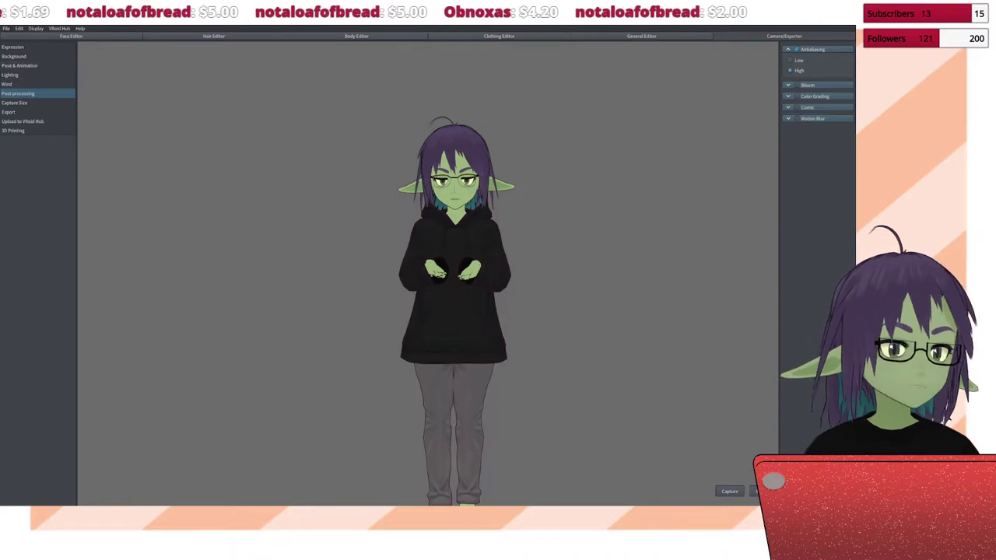
Step: Return to the pose preview and inspect the hoodie, sleeves and trousers for clipping from close up and from above
{"action": "left_click", "coordinate": [32, 65]}
{"action": "scroll", "coordinate": [456, 273], "scroll_direction": "up", "scroll_amount": 3}
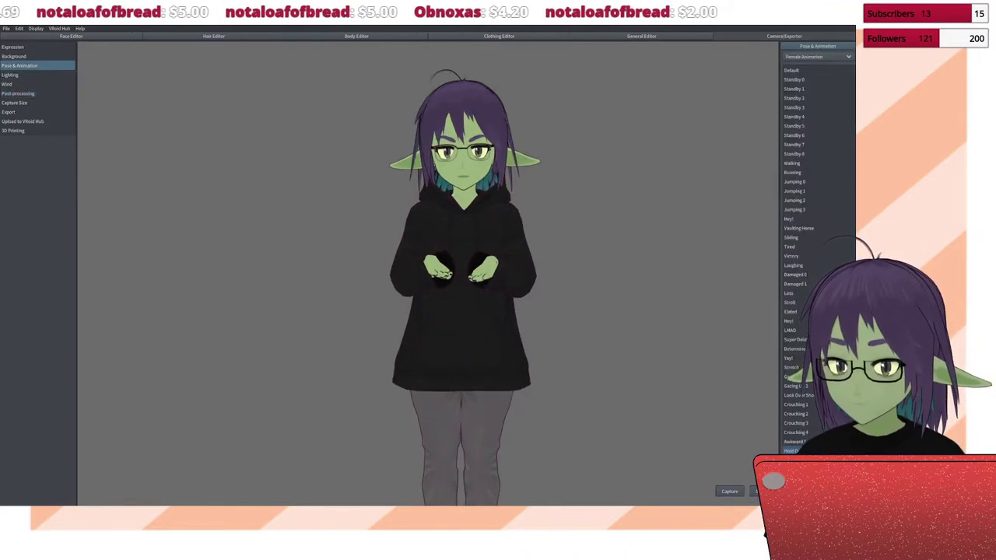
{"action": "middle_click_drag", "start_coordinate": [456, 257], "coordinate": [455, 290]}
{"action": "scroll", "coordinate": [455, 290], "scroll_direction": "up", "scroll_amount": 2}
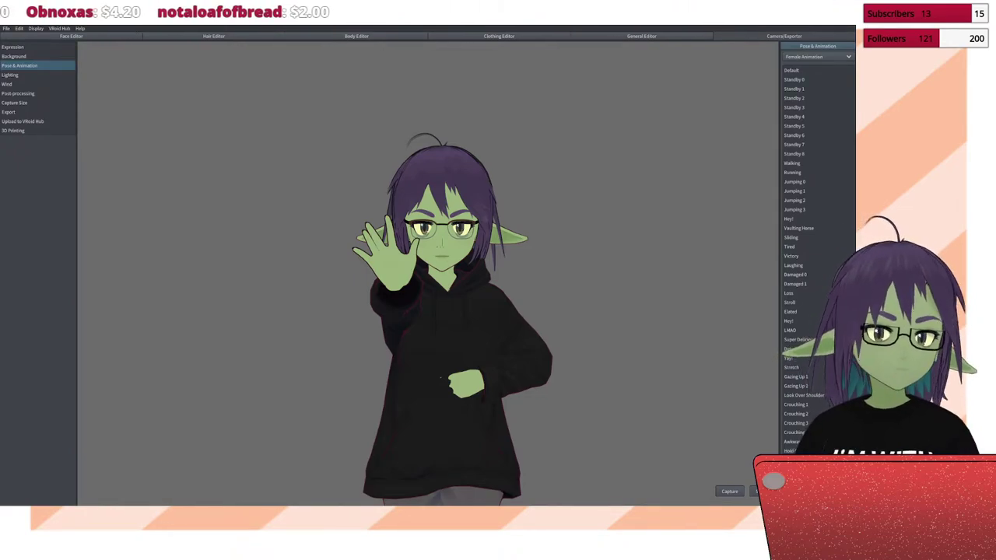
{"action": "right_click_drag", "start_coordinate": [440, 377], "coordinate": [498, 265]}
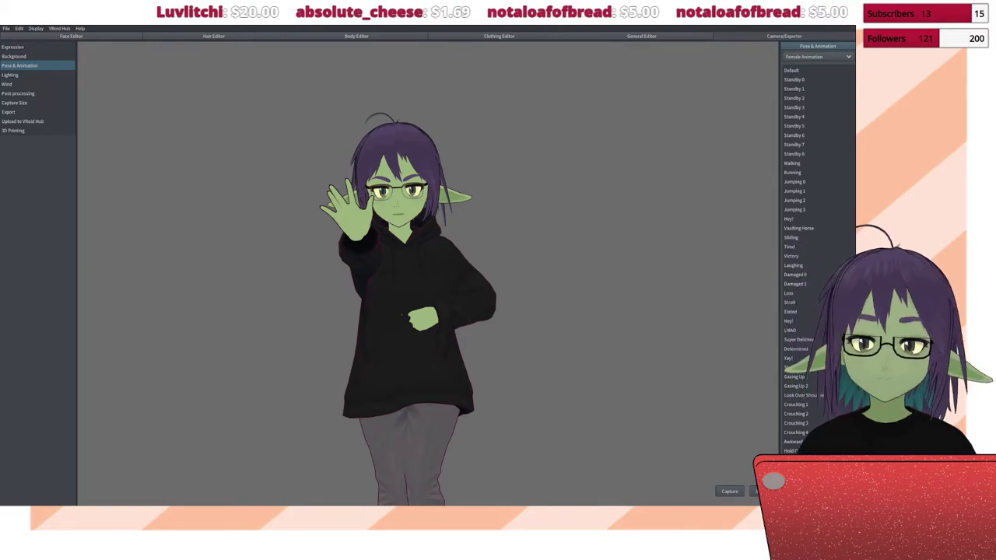
{"action": "right_click_drag", "start_coordinate": [428, 274], "coordinate": [443, 234]}
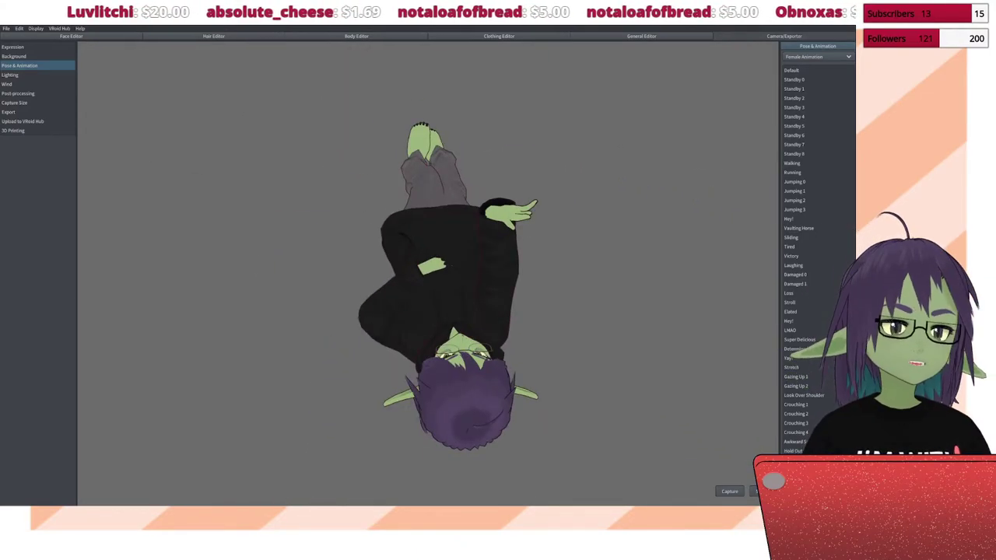
Step: Set the Shading Area to 0 for the hair, face and body in the general shading settings
{"action": "left_click", "coordinate": [642, 36]}
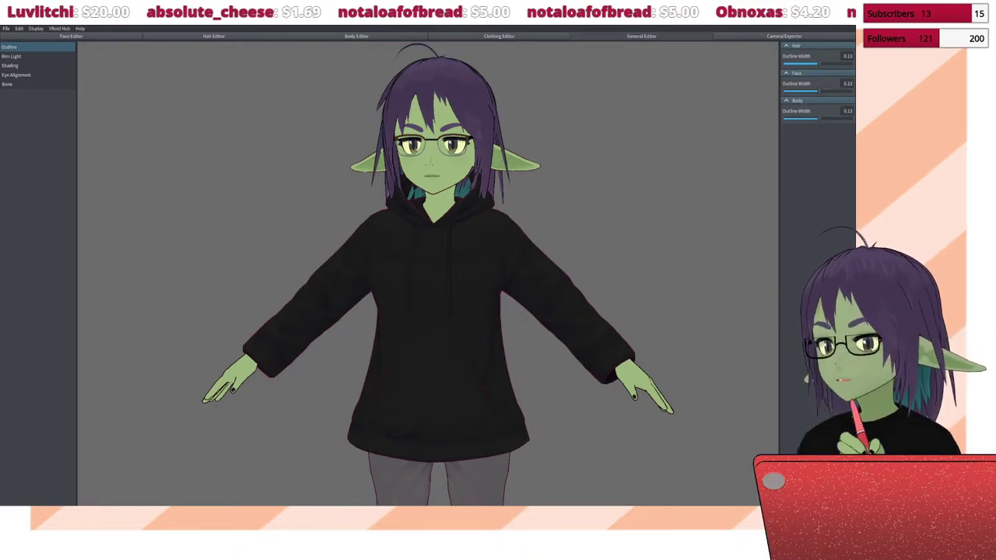
{"action": "left_click", "coordinate": [31, 66]}
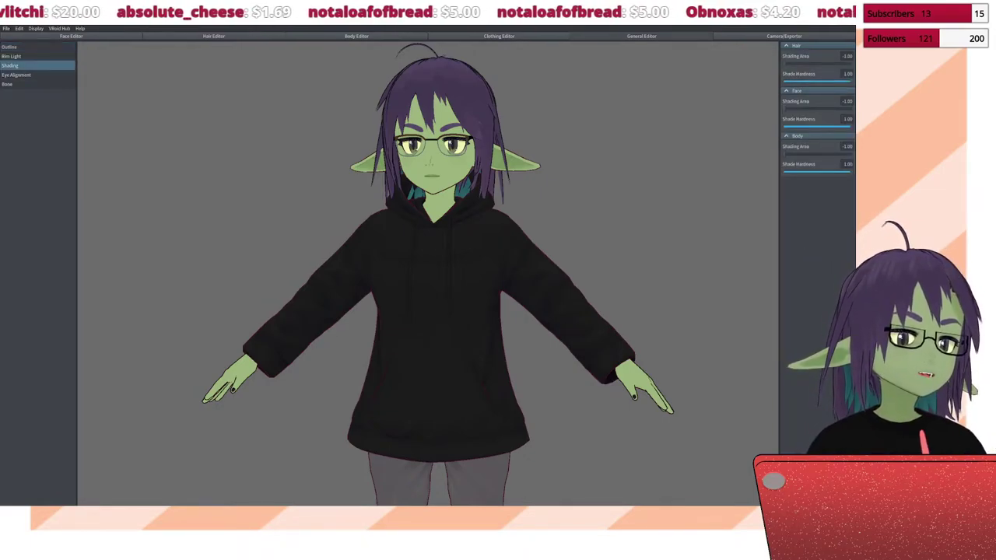
{"action": "left_click", "coordinate": [848, 56]}
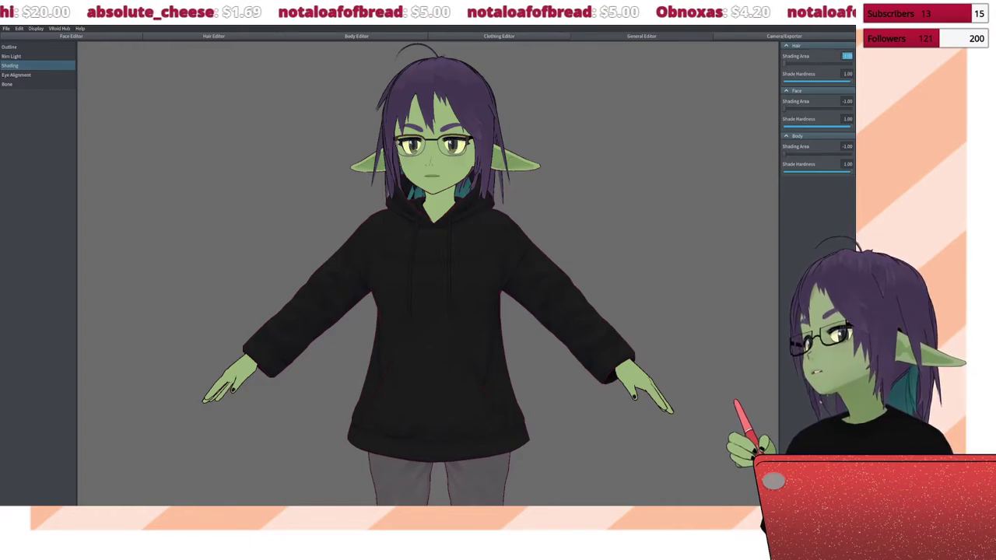
{"action": "type", "text": "0"}
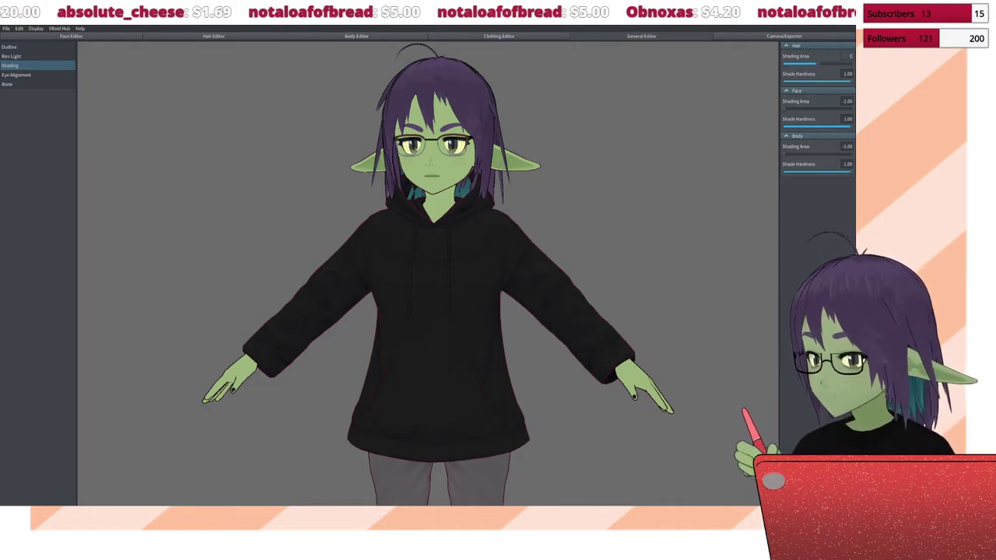
{"action": "left_click", "coordinate": [848, 101]}
{"action": "type", "text": "0"}
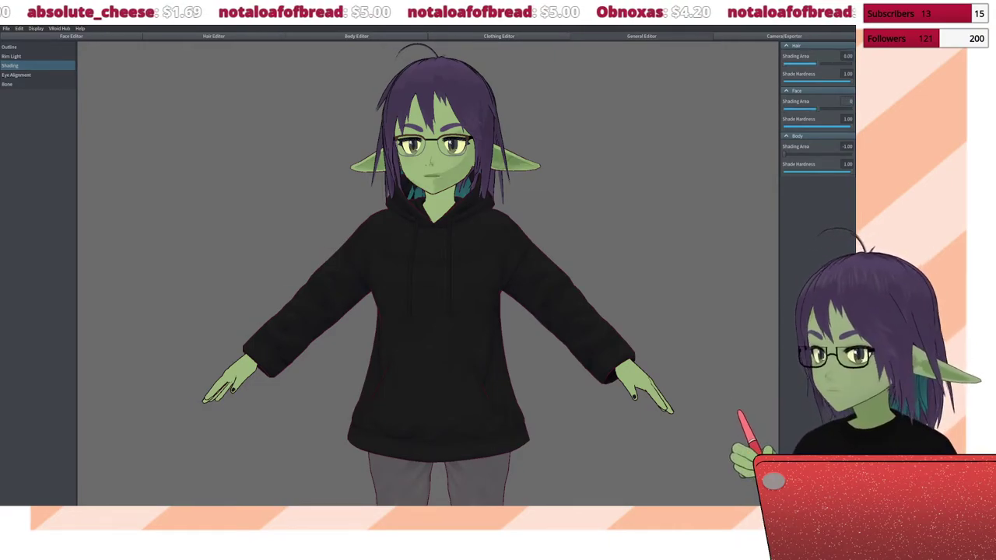
{"action": "left_click", "coordinate": [848, 147]}
{"action": "type", "text": "0"}
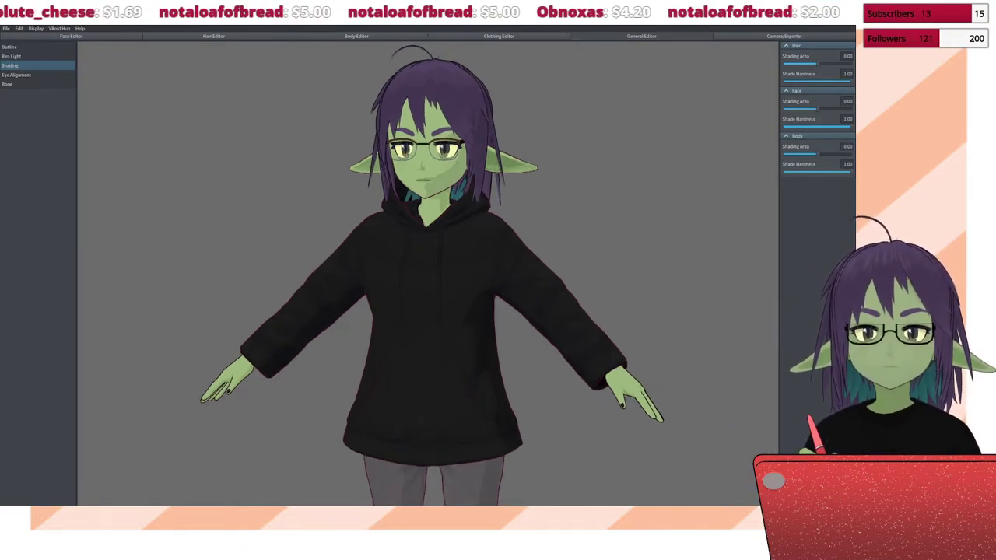
Step: Examine the new shading on the face, hair and hoodie up close, and on the posed avatar from the side
{"action": "scroll", "coordinate": [428, 273], "scroll_direction": "up", "scroll_amount": 3}
{"action": "middle_click_drag", "start_coordinate": [428, 234], "coordinate": [425, 361]}
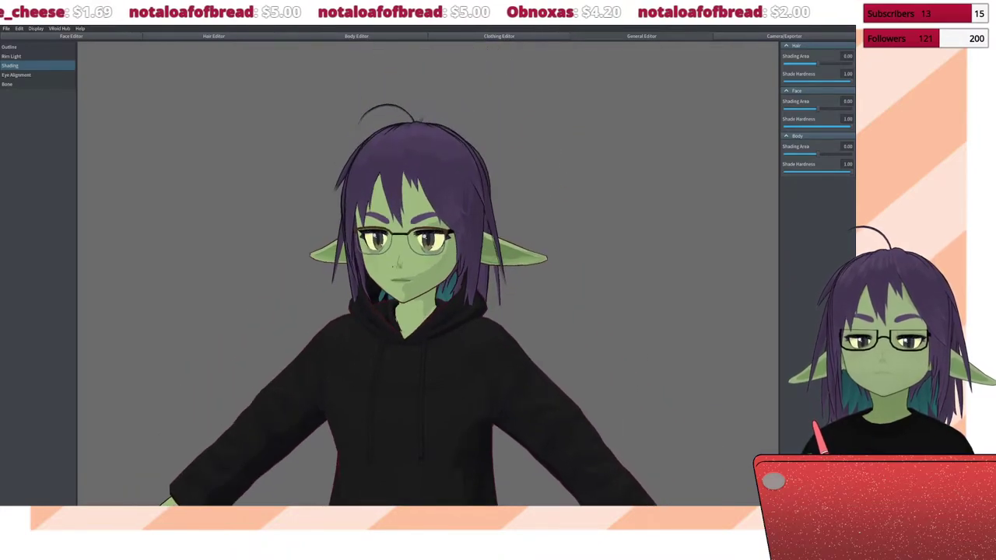
{"action": "mouse_move", "coordinate": [425, 311]}
{"action": "right_mouse_down"}
{"action": "mouse_move", "coordinate": [225, 313]}
{"action": "mouse_move", "coordinate": [424, 311]}
{"action": "right_mouse_up"}
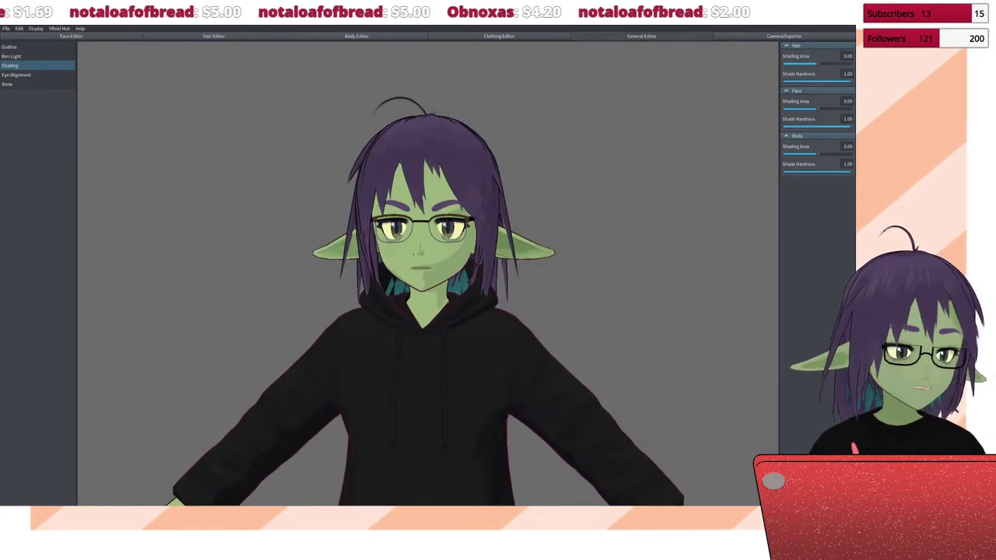
{"action": "scroll", "coordinate": [428, 272], "scroll_direction": "up", "scroll_amount": 5}
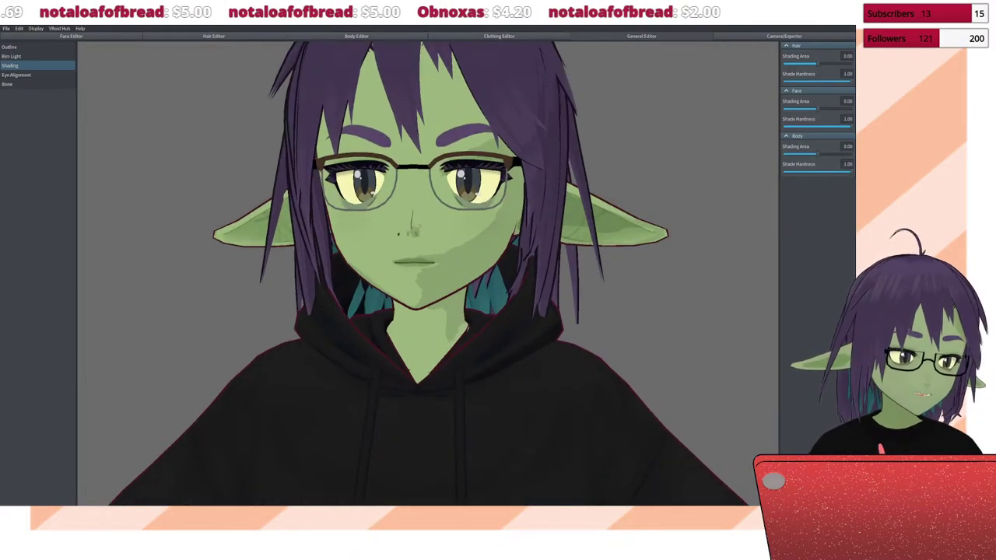
{"action": "right_click_drag", "start_coordinate": [425, 312], "coordinate": [300, 311]}
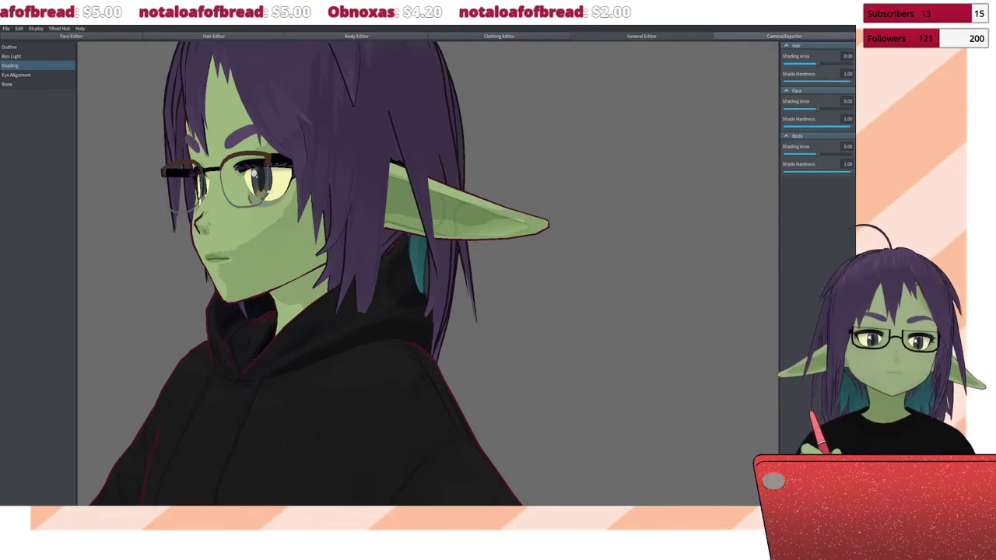
{"action": "left_click", "coordinate": [784, 36]}
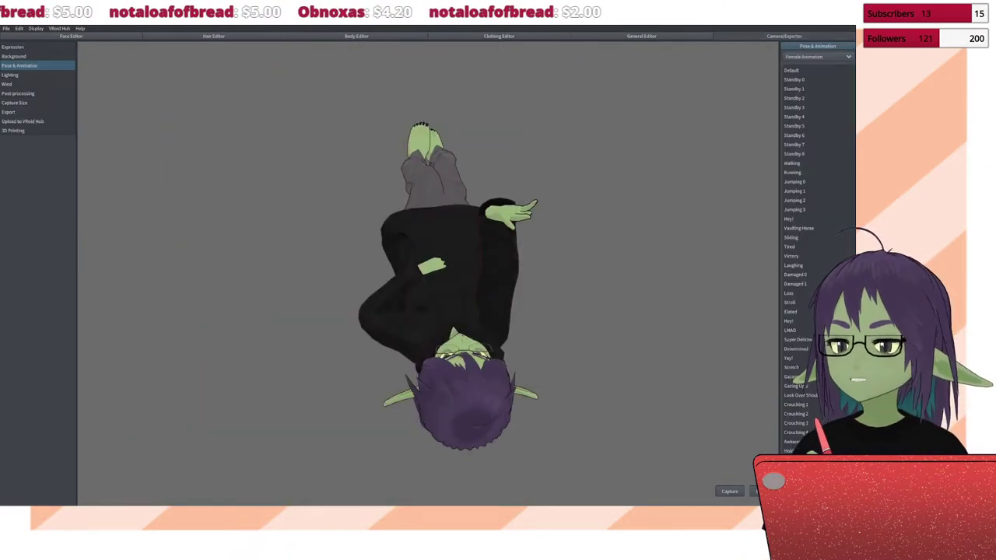
{"action": "right_click_drag", "start_coordinate": [545, 366], "coordinate": [312, 163]}
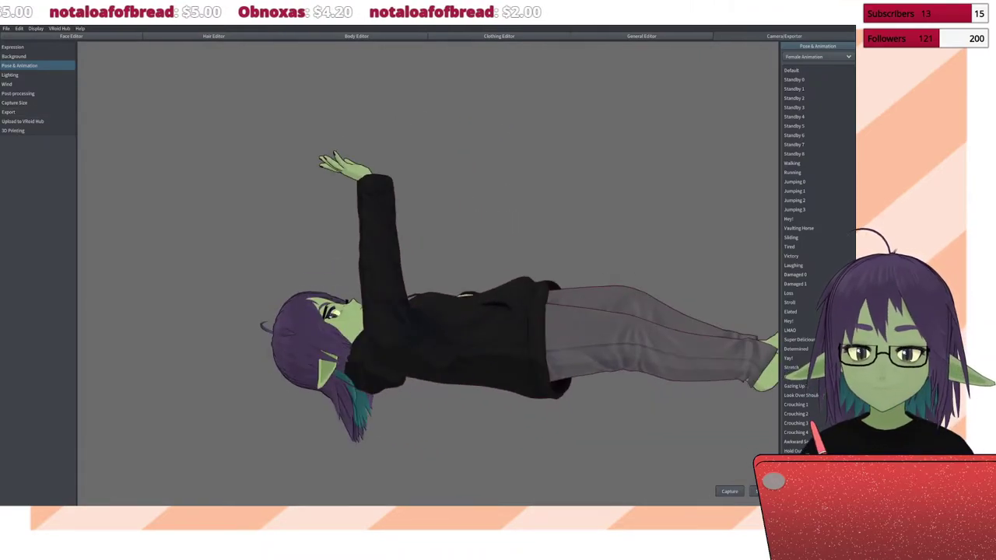
Step: Export the avatar as a VRM with Version set to T Hoodie, reviewing the reduction options first, and save the project
{"action": "left_click", "coordinate": [9, 112]}
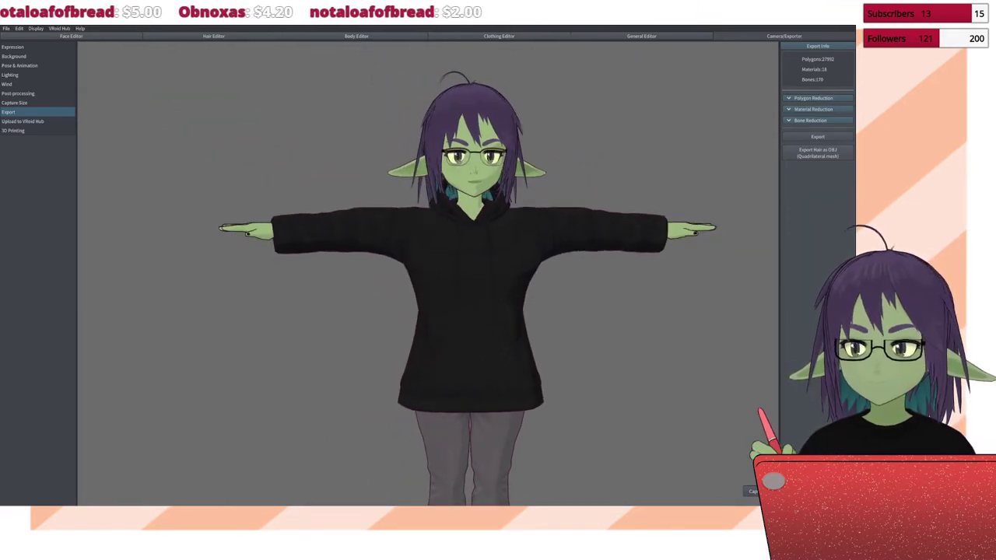
{"action": "left_click", "coordinate": [817, 121]}
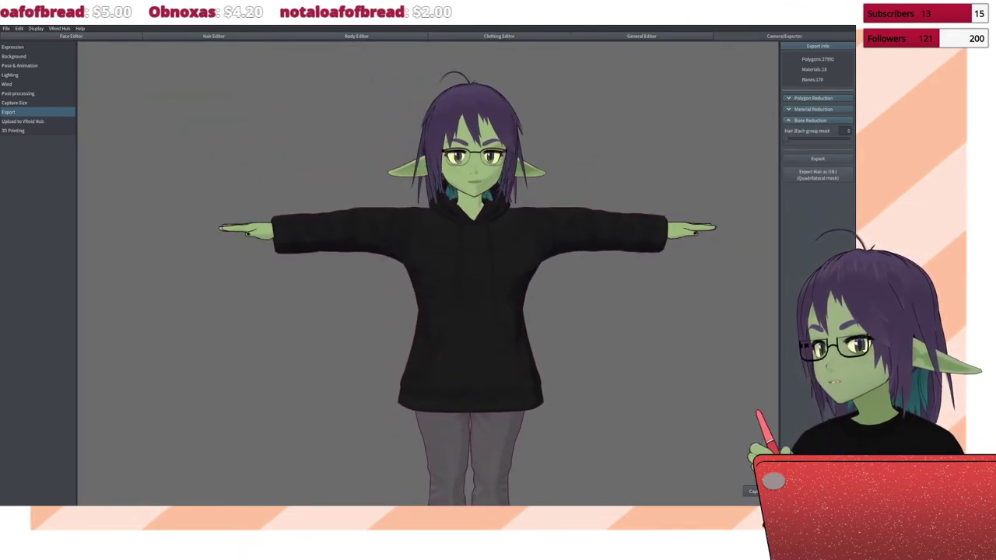
{"action": "left_click", "coordinate": [817, 110]}
{"action": "left_click", "coordinate": [818, 98]}
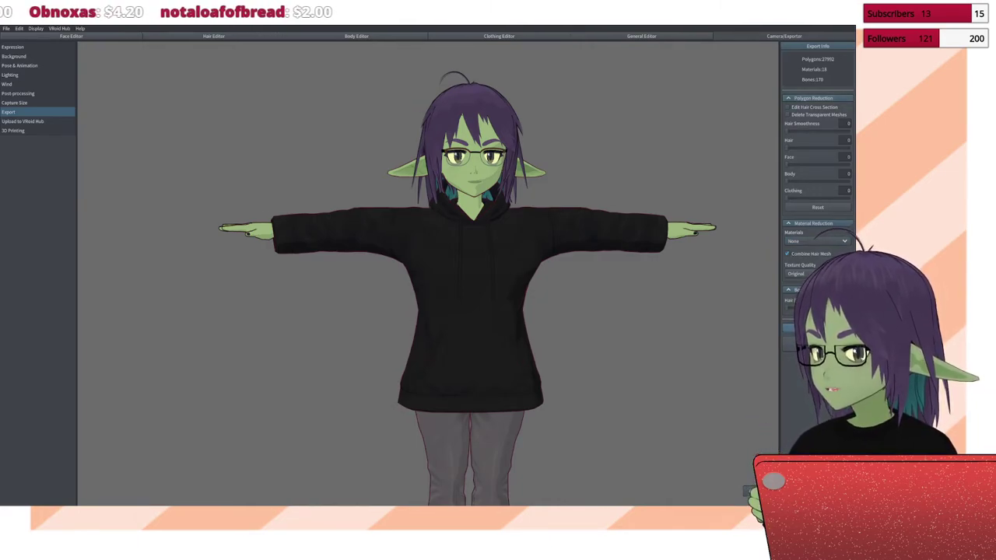
{"action": "left_click", "coordinate": [818, 329]}
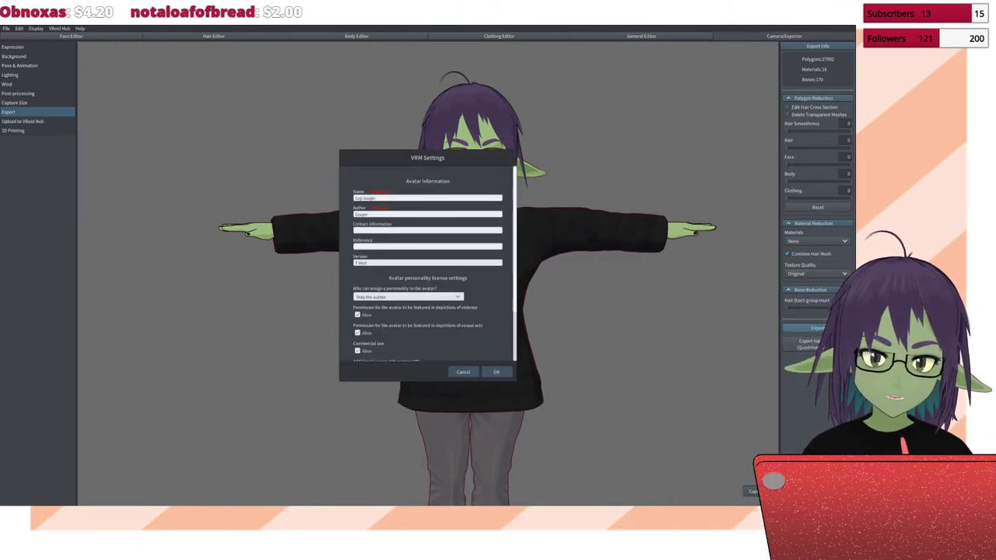
{"action": "left_click", "coordinate": [427, 263]}
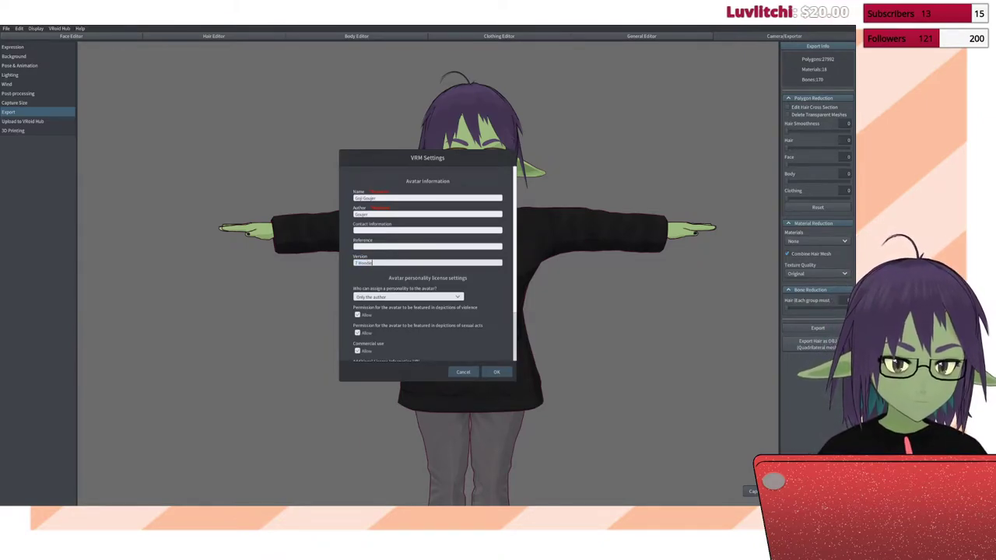
{"action": "left_click", "coordinate": [496, 373]}
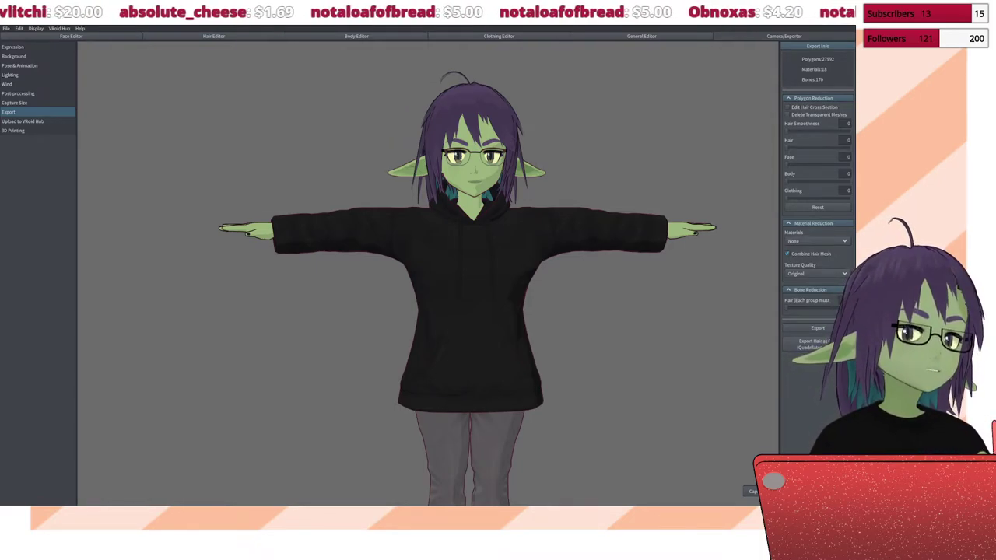
{"action": "left_click", "coordinate": [6, 28]}
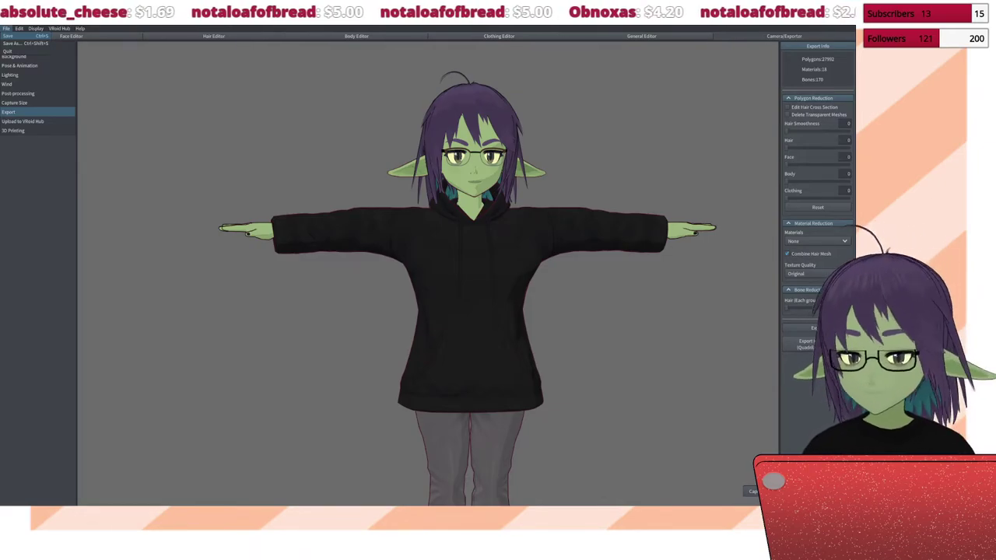
{"action": "left_click", "coordinate": [9, 36]}
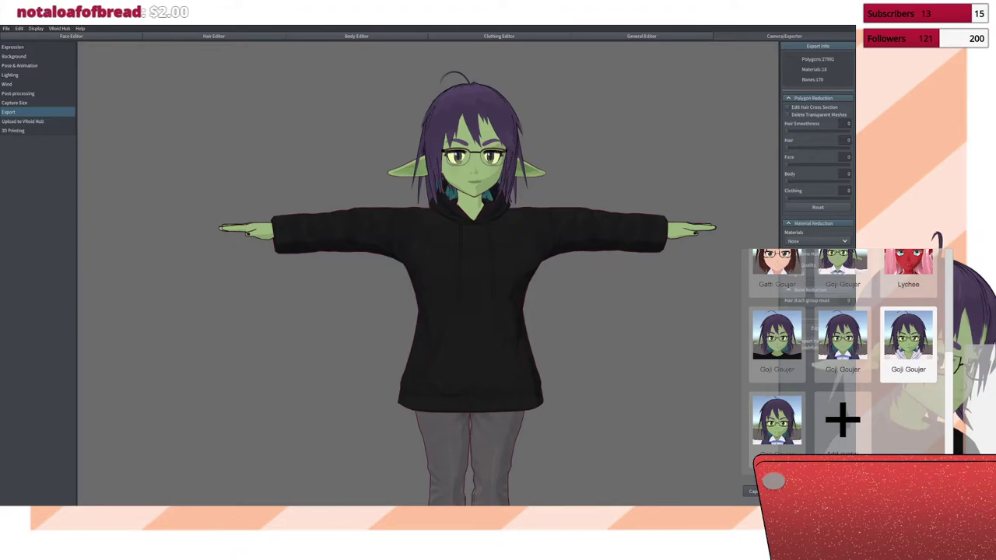
Step: Switch to VSeeFace, load the black hoodie avatar and disable the OSC/VMC receiver in the General settings
{"action": "key", "text": "Return"}
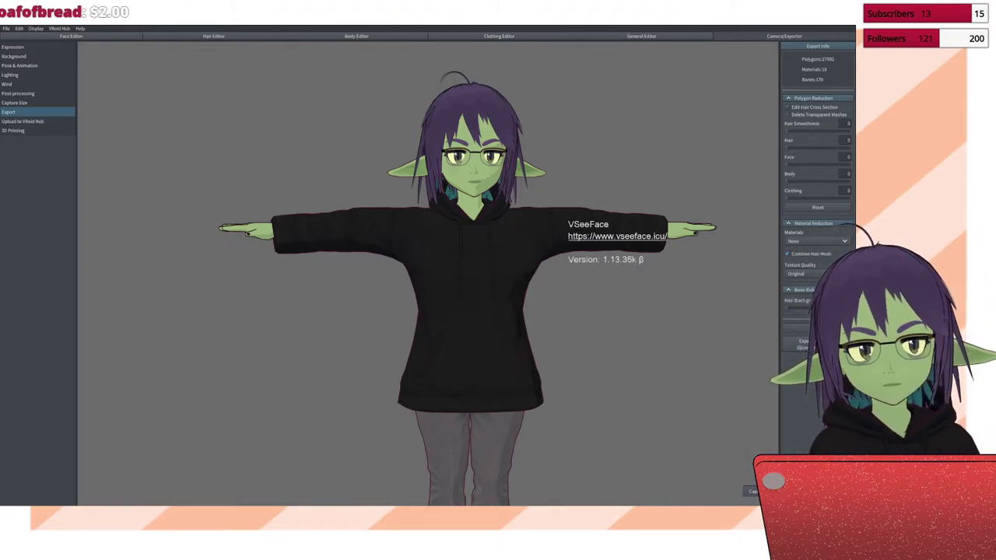
{"action": "left_click", "coordinate": [767, 221]}
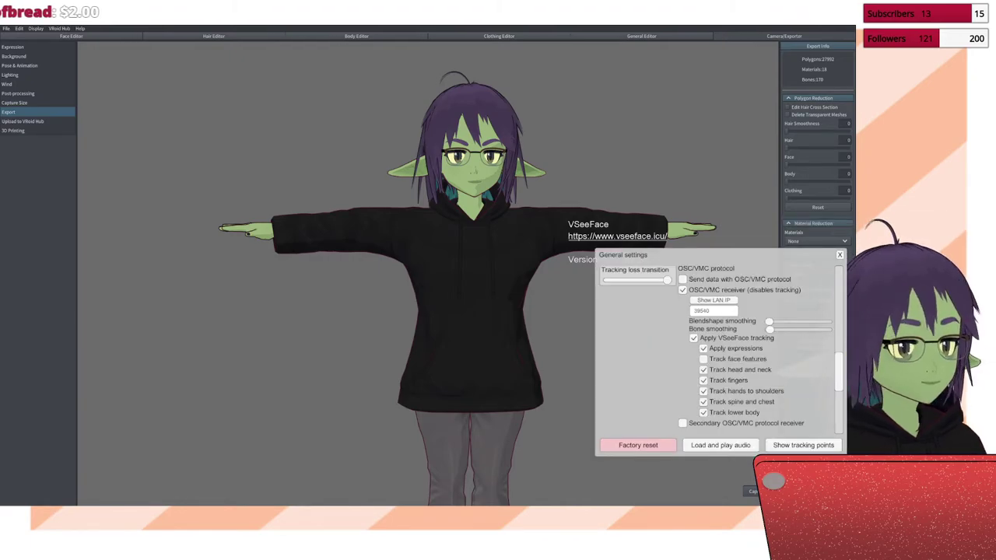
{"action": "left_click", "coordinate": [683, 289]}
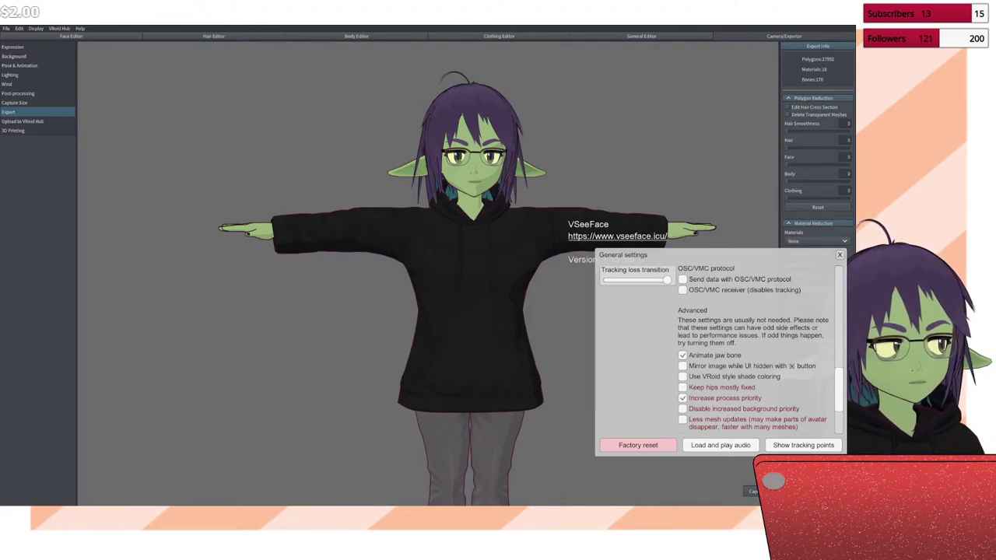
{"action": "left_click", "coordinate": [840, 256]}
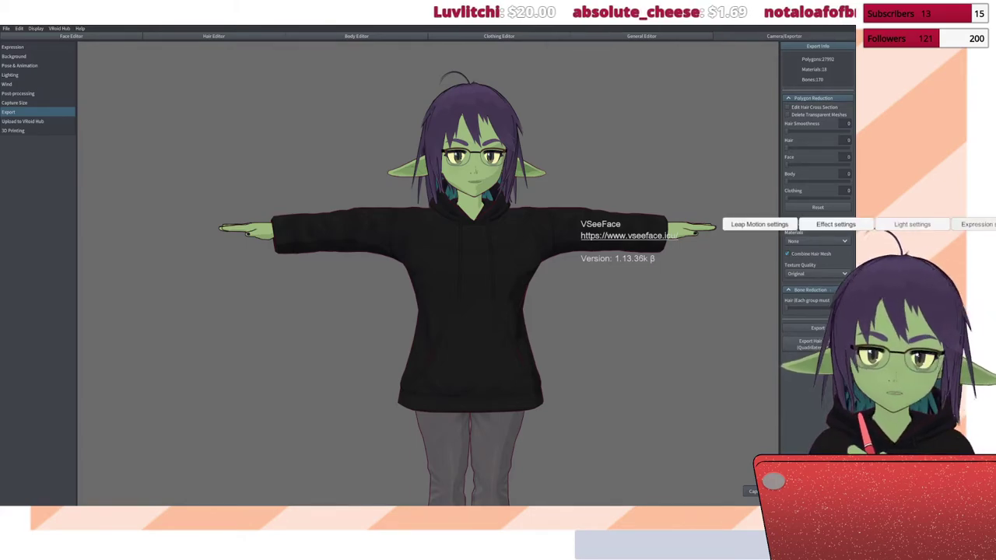
Step: Try a Mouth smoothing of 0.14 in the General settings and return the slider to about its midpoint
{"action": "scroll", "coordinate": [724, 347], "scroll_direction": "up", "scroll_amount": 8}
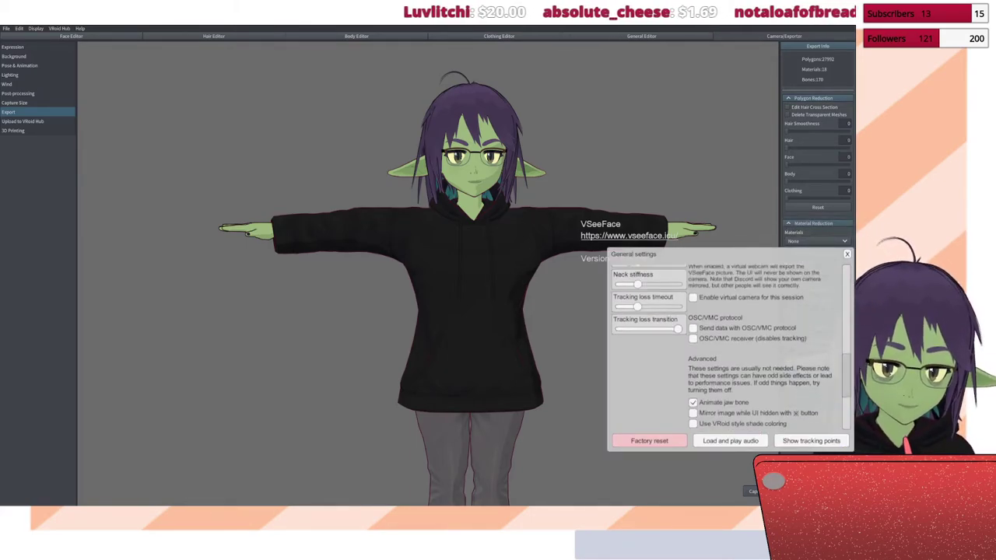
{"action": "scroll", "coordinate": [728, 346], "scroll_direction": "up", "scroll_amount": 4}
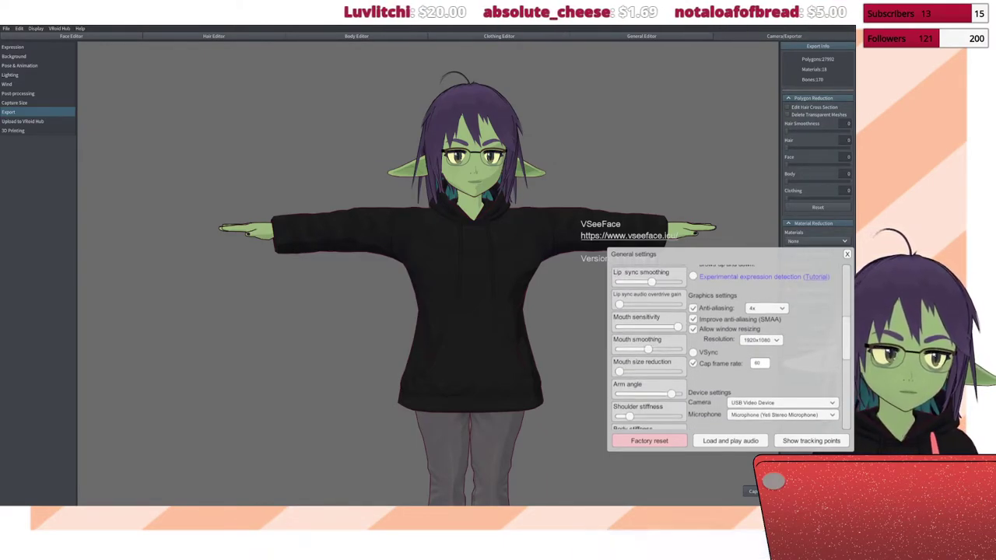
{"action": "left_click", "coordinate": [648, 349]}
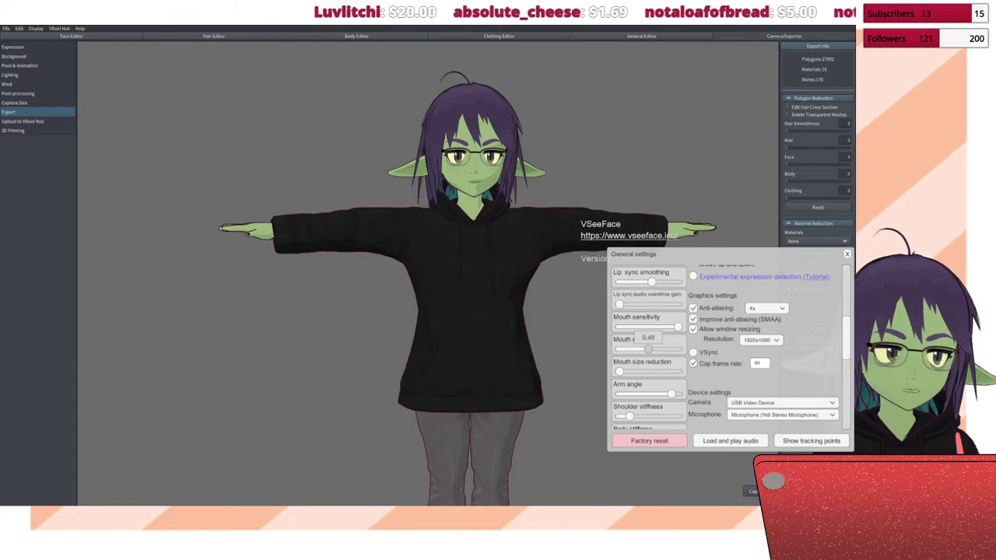
{"action": "left_click_drag", "start_coordinate": [648, 350], "coordinate": [628, 350]}
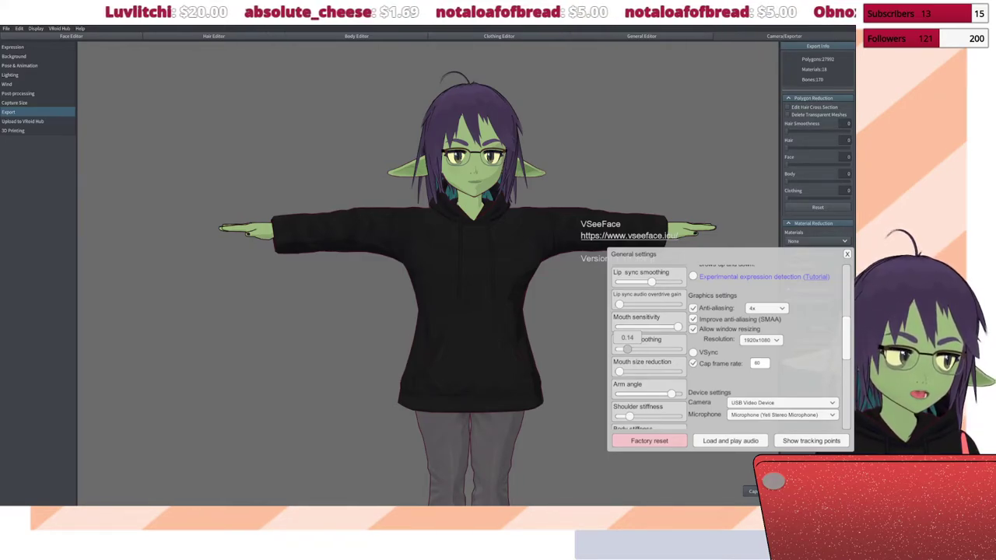
{"action": "left_click_drag", "start_coordinate": [628, 350], "coordinate": [649, 349]}
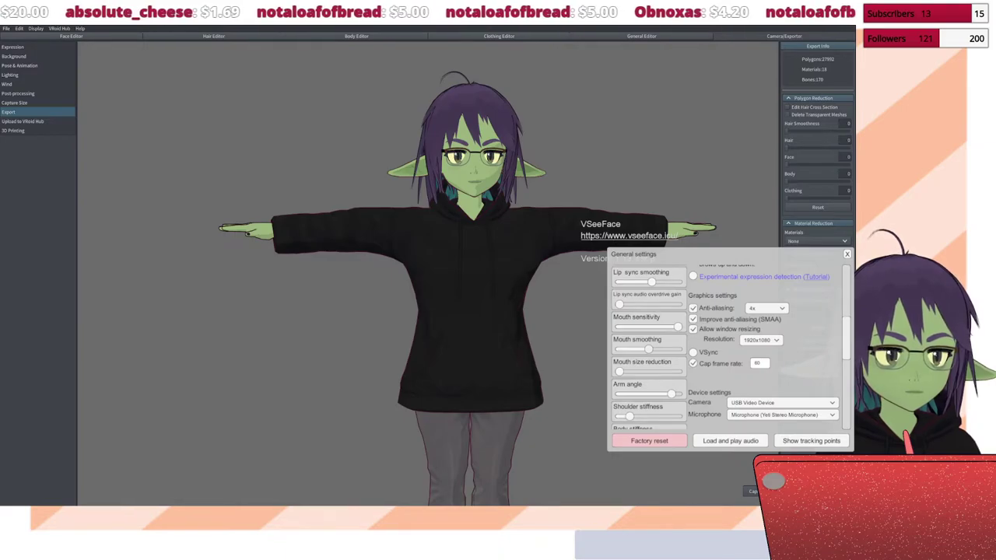
Step: Review the advanced, device, graphics, expression and blink options throughout the General settings
{"action": "scroll", "coordinate": [716, 347], "scroll_direction": "down", "scroll_amount": 8}
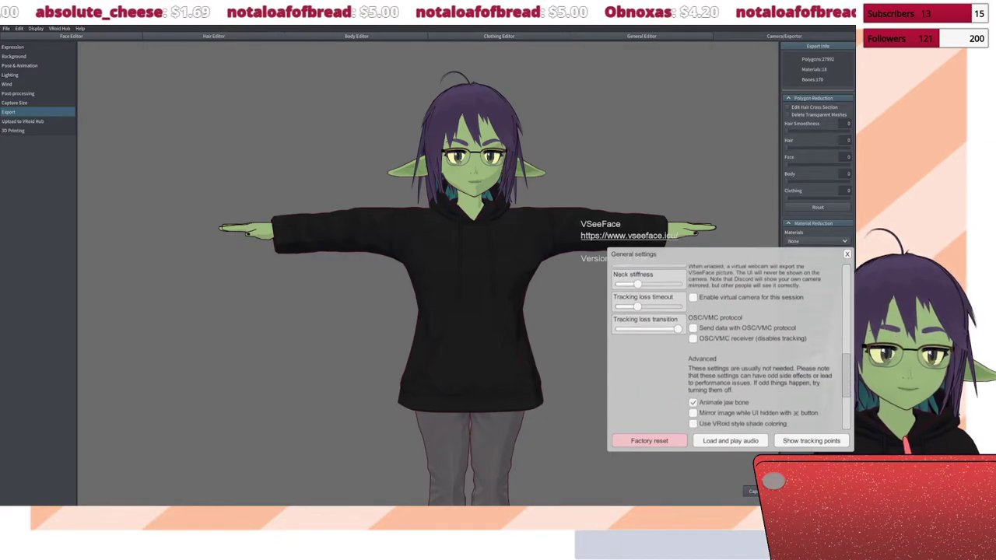
{"action": "scroll", "coordinate": [728, 346], "scroll_direction": "down", "scroll_amount": 8}
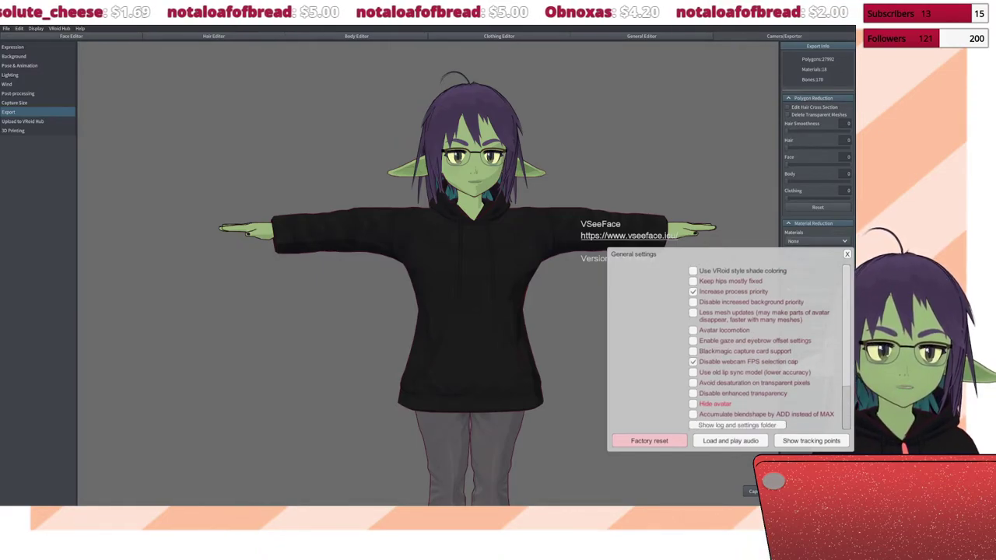
{"action": "scroll", "coordinate": [755, 347], "scroll_direction": "up", "scroll_amount": 2}
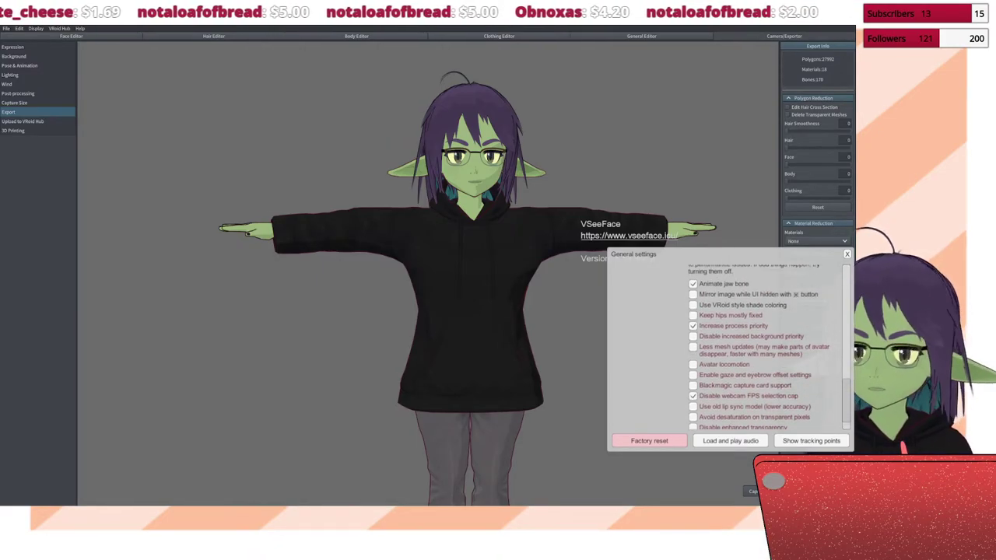
{"action": "scroll", "coordinate": [755, 346], "scroll_direction": "up", "scroll_amount": 6}
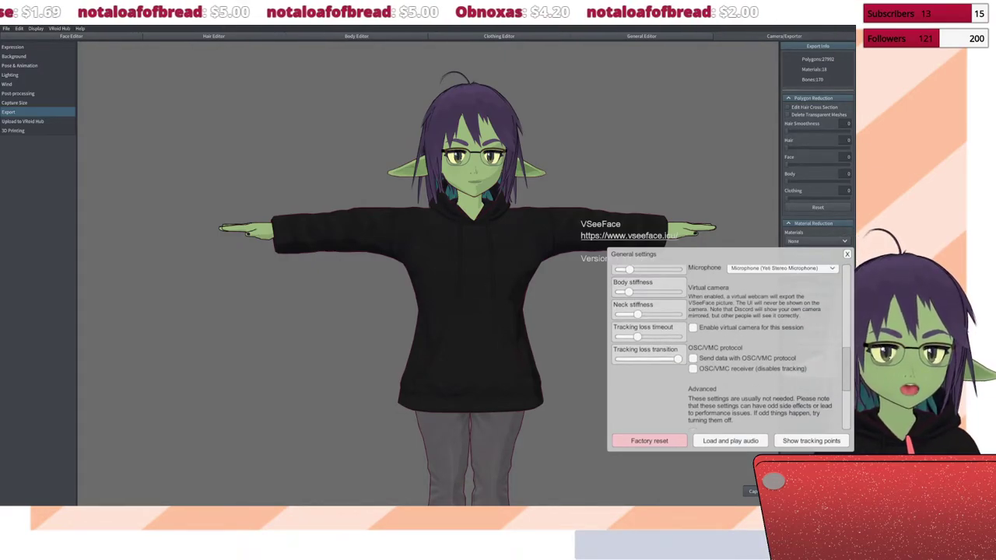
{"action": "scroll", "coordinate": [728, 346], "scroll_direction": "up", "scroll_amount": 5}
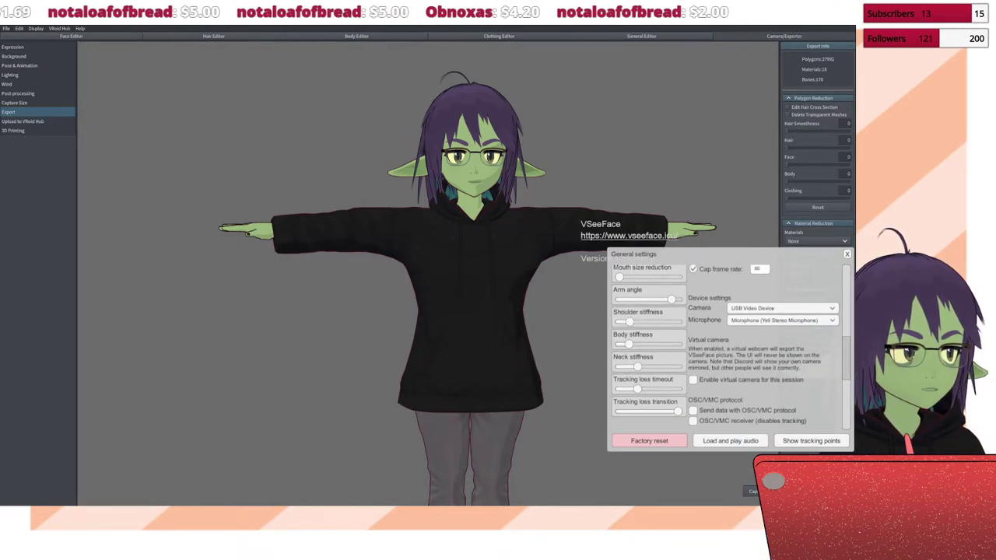
{"action": "scroll", "coordinate": [728, 346], "scroll_direction": "up", "scroll_amount": 3}
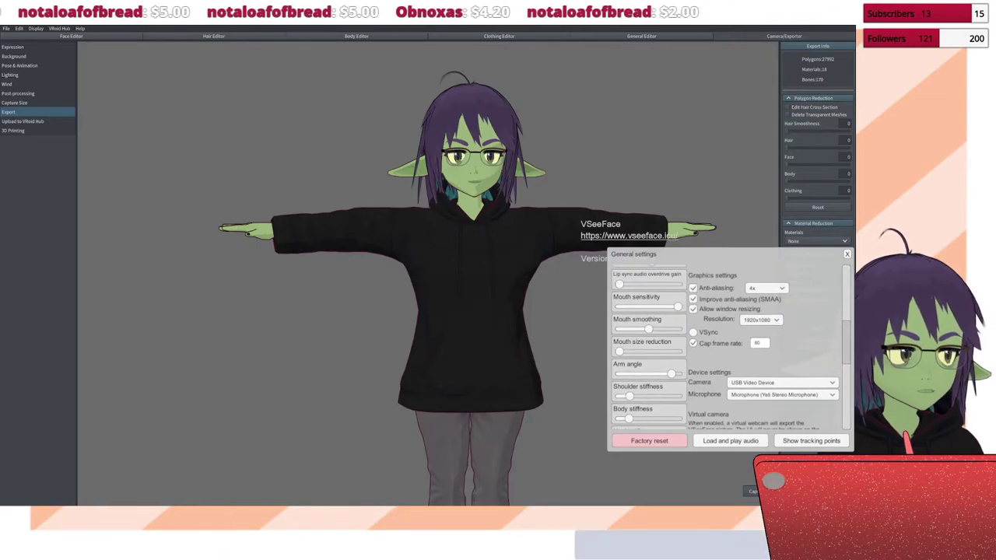
{"action": "scroll", "coordinate": [728, 346], "scroll_direction": "up", "scroll_amount": 4}
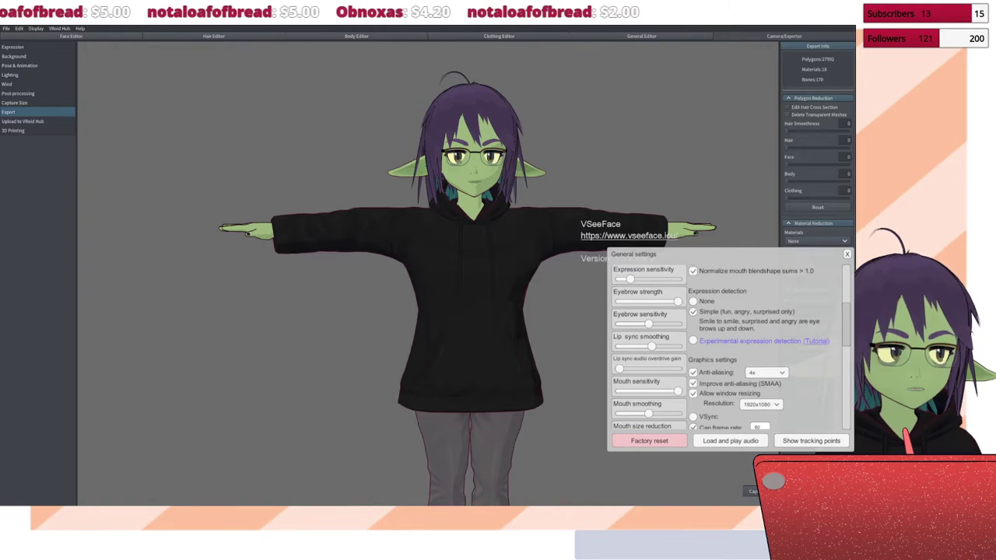
{"action": "scroll", "coordinate": [728, 347], "scroll_direction": "up", "scroll_amount": 5}
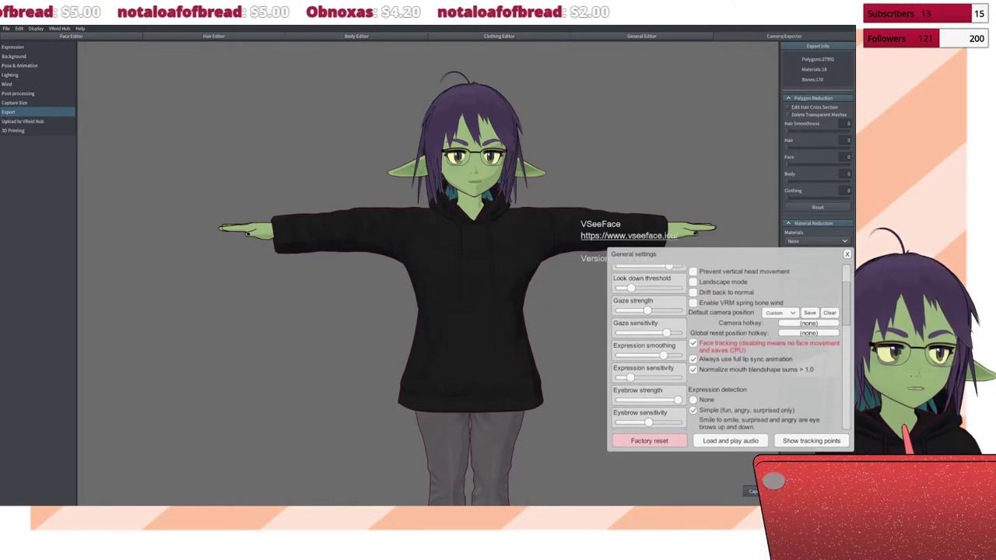
{"action": "scroll", "coordinate": [728, 346], "scroll_direction": "up", "scroll_amount": 2}
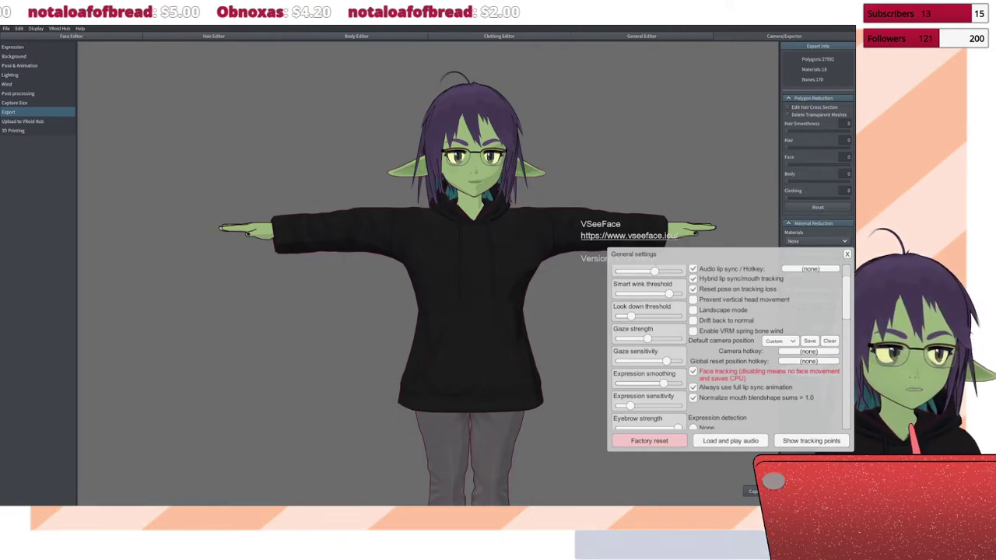
{"action": "scroll", "coordinate": [728, 346], "scroll_direction": "up", "scroll_amount": 3}
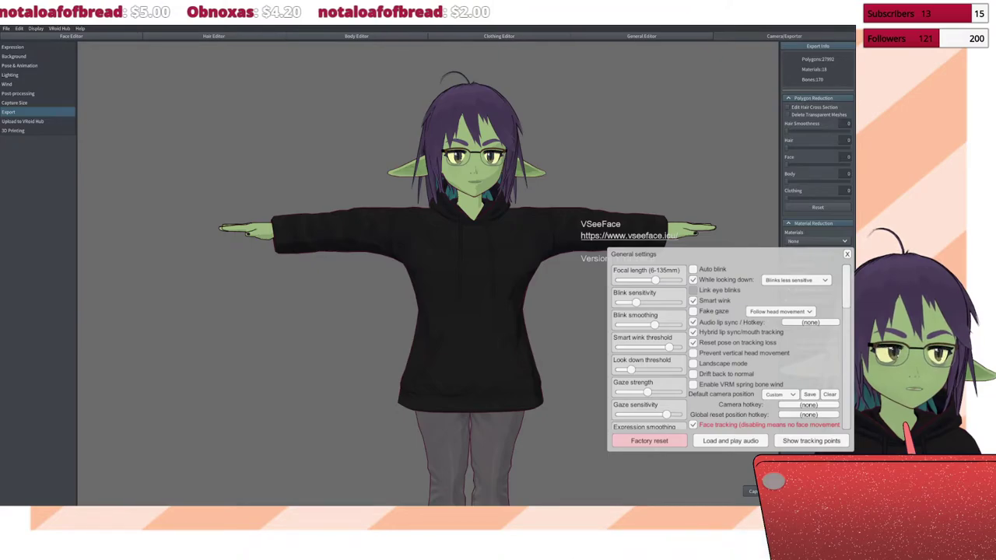
Step: Move the General settings window aside and review each expression's tracking options and hotkeys in the Expression settings
{"action": "left_click_drag", "start_coordinate": [654, 254], "coordinate": [889, 284]}
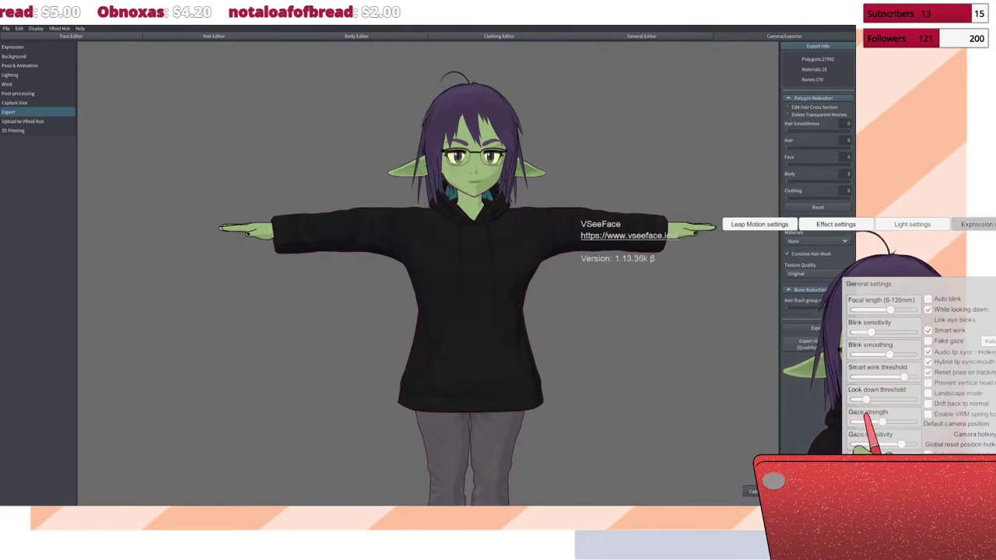
{"action": "left_click", "coordinate": [977, 224]}
{"action": "scroll", "coordinate": [635, 378], "scroll_direction": "down", "scroll_amount": 1}
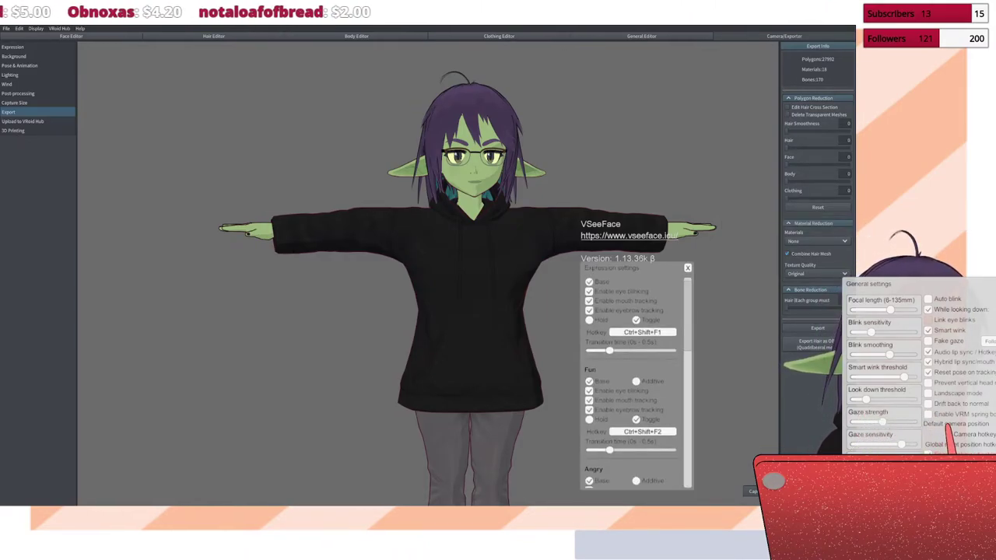
{"action": "scroll", "coordinate": [635, 381], "scroll_direction": "down", "scroll_amount": 12}
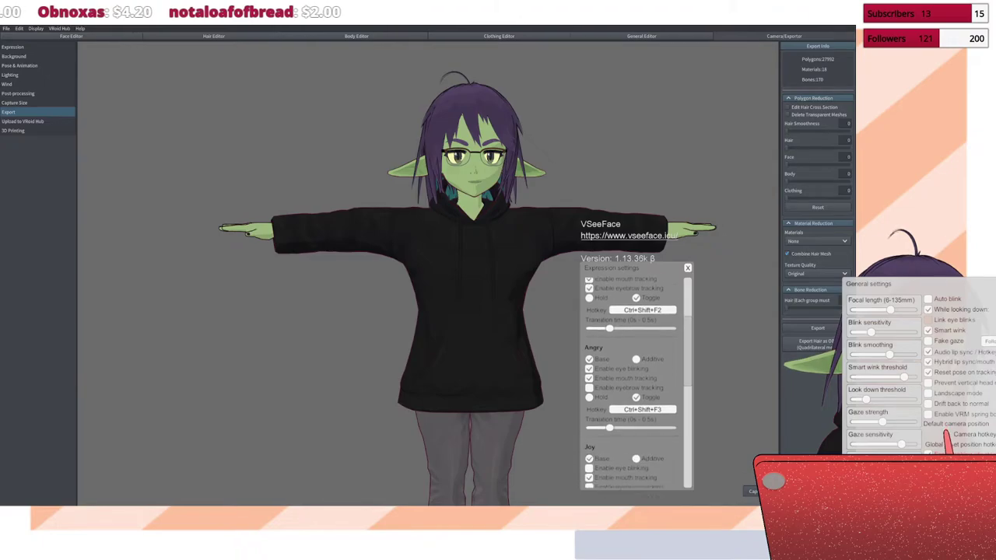
{"action": "scroll", "coordinate": [635, 381], "scroll_direction": "down", "scroll_amount": 10}
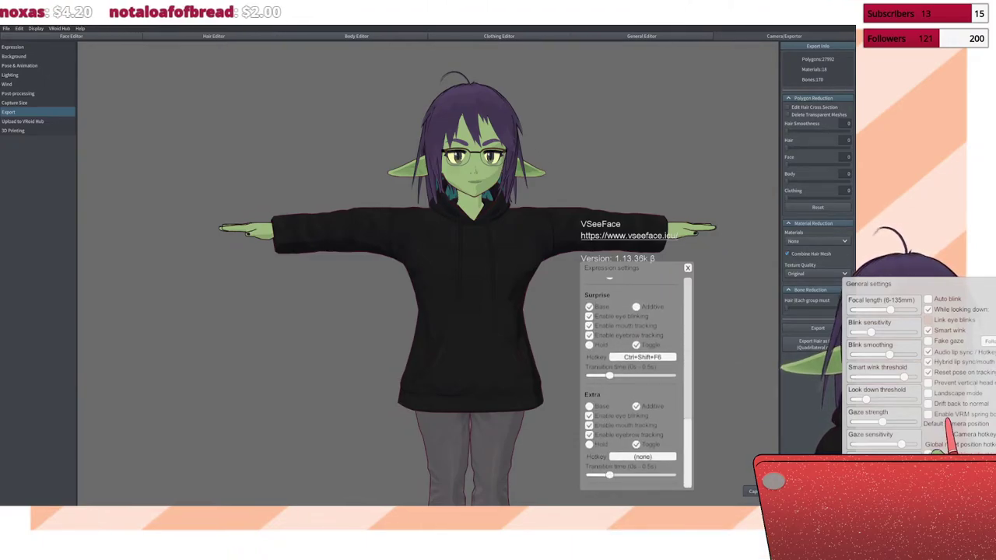
{"action": "left_click", "coordinate": [688, 268]}
Step: Check the face tracking and expression detection options in the General settings and close the window
{"action": "left_click_drag", "start_coordinate": [936, 285], "coordinate": [627, 284]}
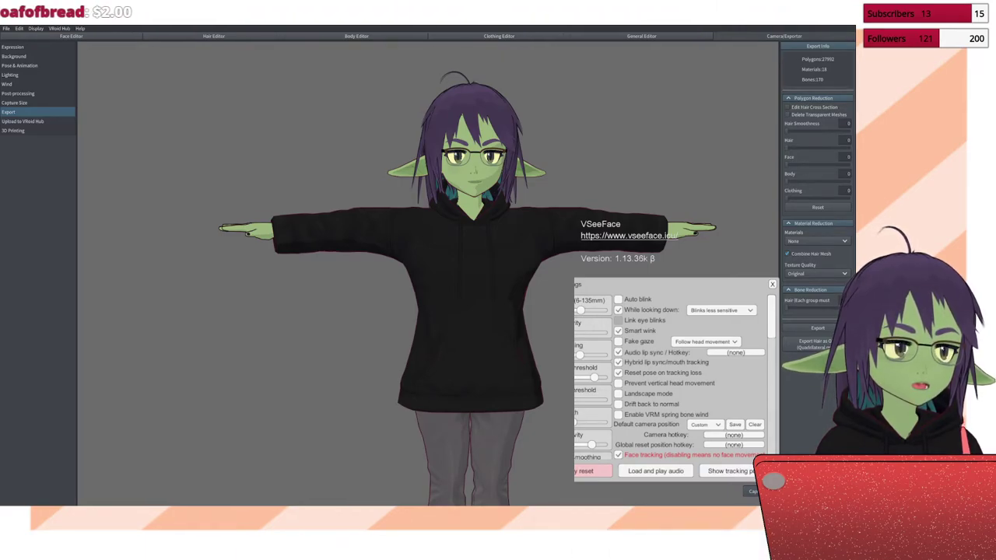
{"action": "left_click_drag", "start_coordinate": [771, 316], "coordinate": [771, 333]}
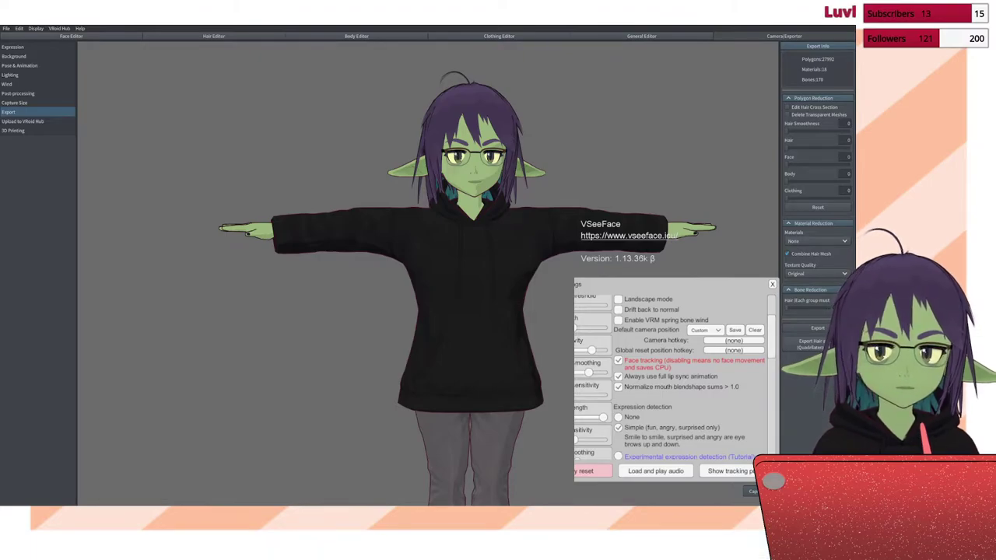
{"action": "key", "text": "Escape"}
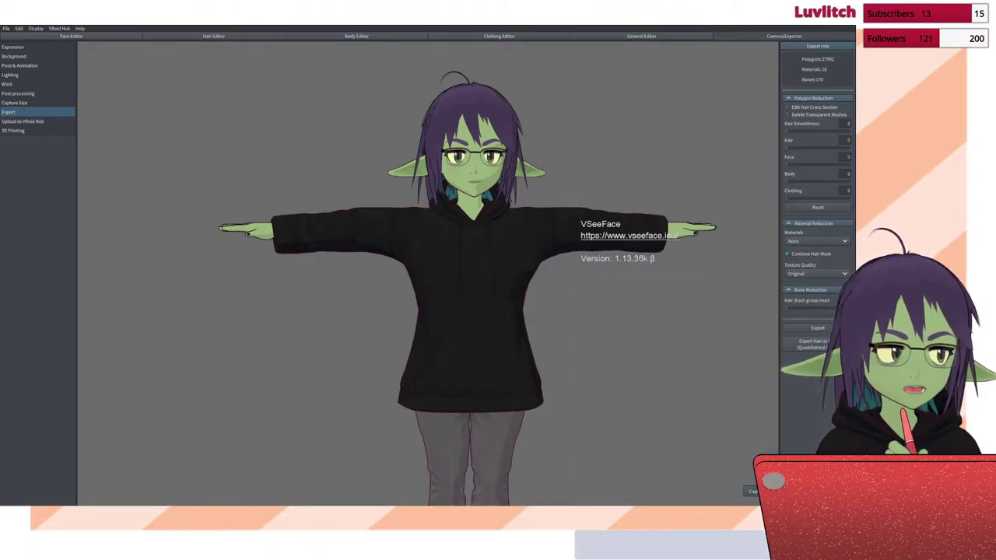
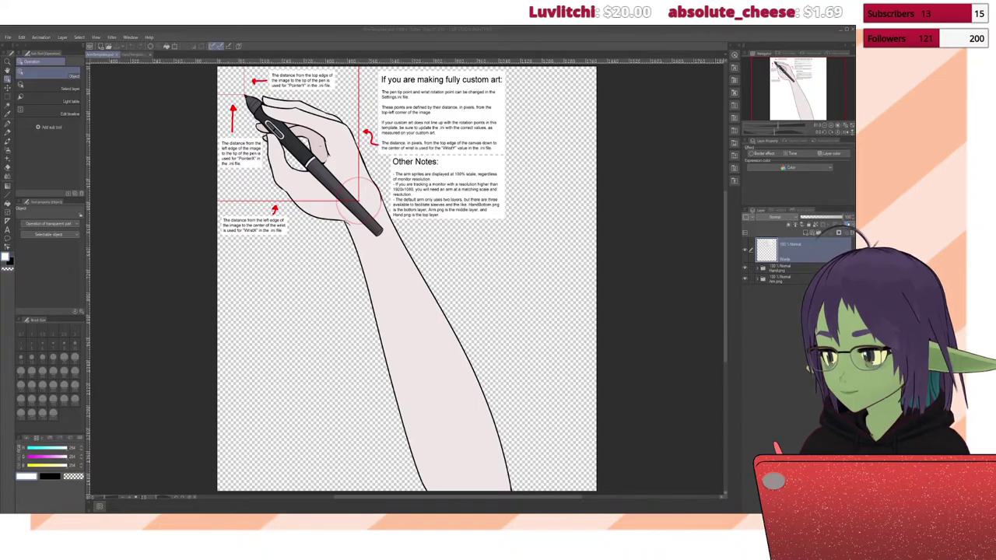
Step: Fill the forearm with the avatar's skin green on the fill layer inside the Arm.png folder
{"action": "left_click", "coordinate": [756, 277]}
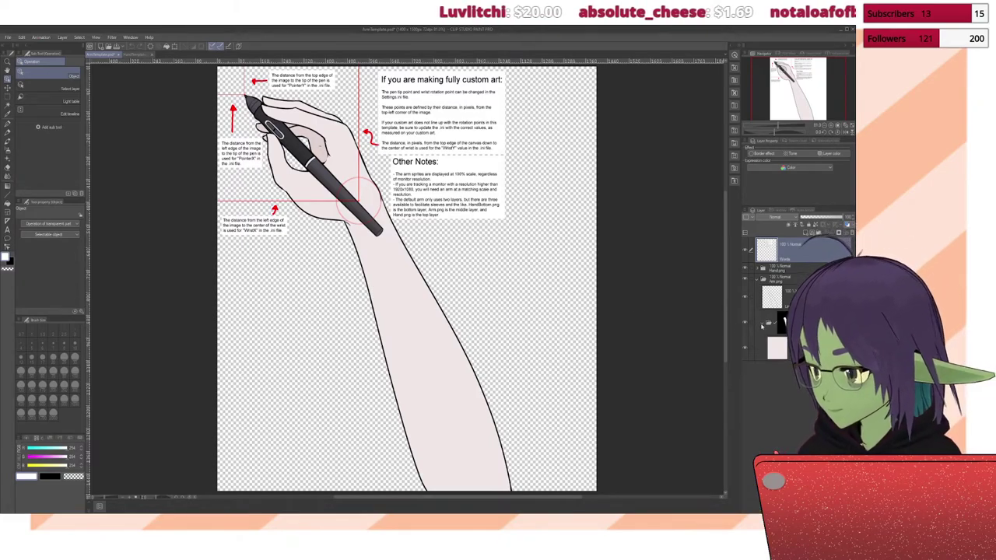
{"action": "left_click", "coordinate": [776, 351]}
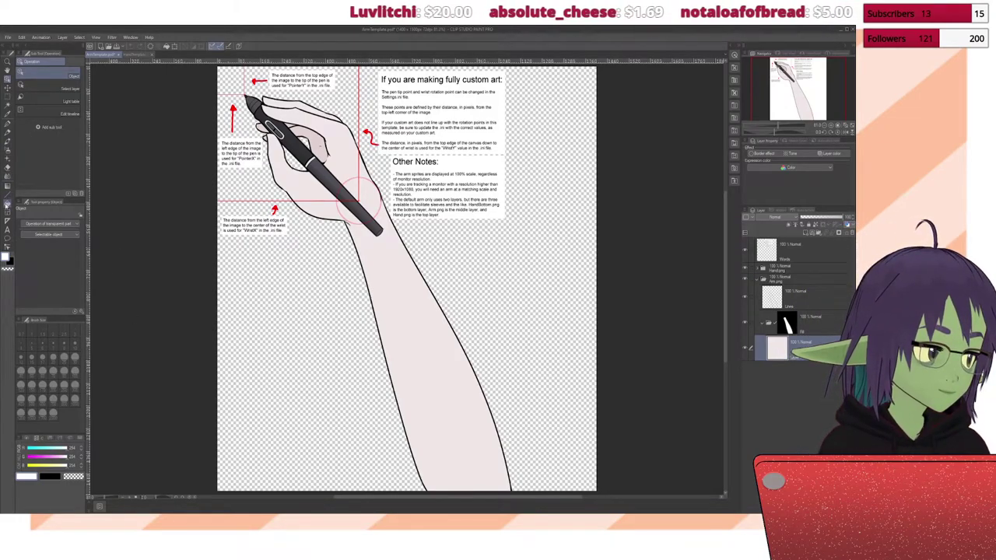
{"action": "left_click", "coordinate": [8, 204]}
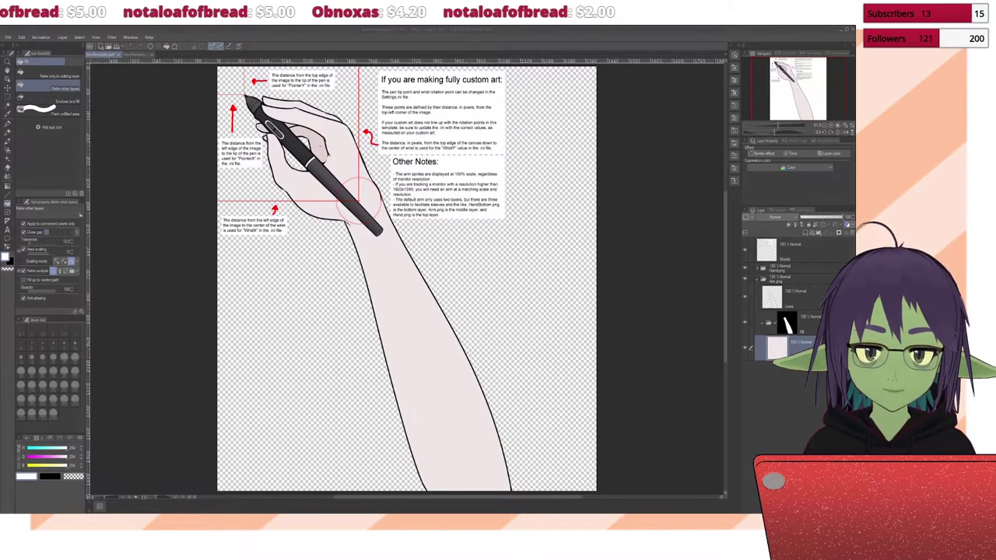
{"action": "left_click", "coordinate": [544, 333]}
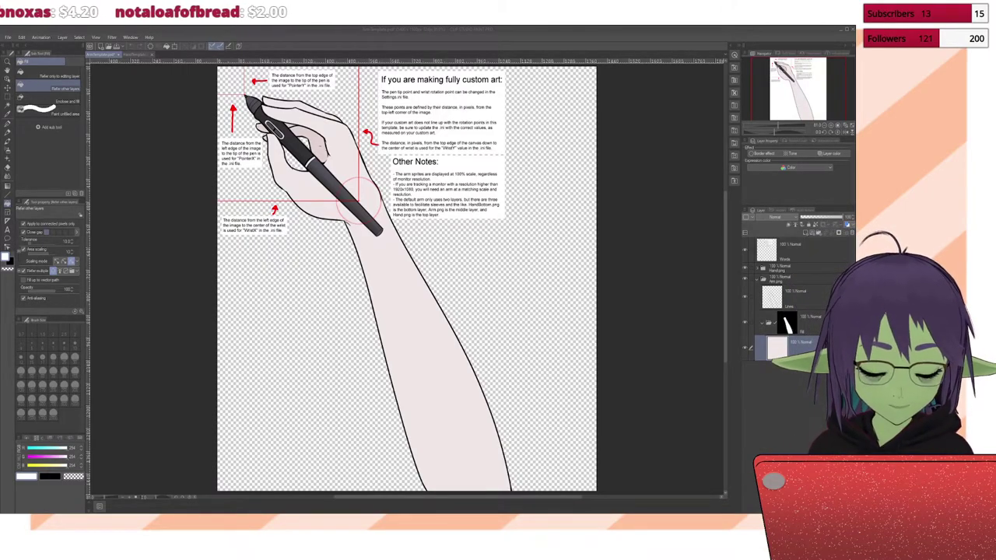
{"action": "left_click", "coordinate": [113, 32]}
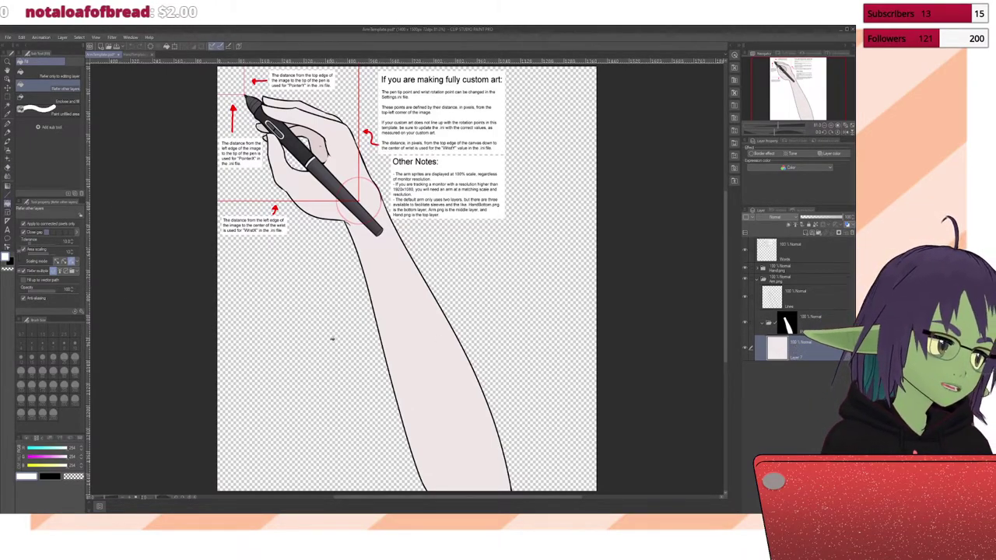
{"action": "left_click", "coordinate": [442, 356]}
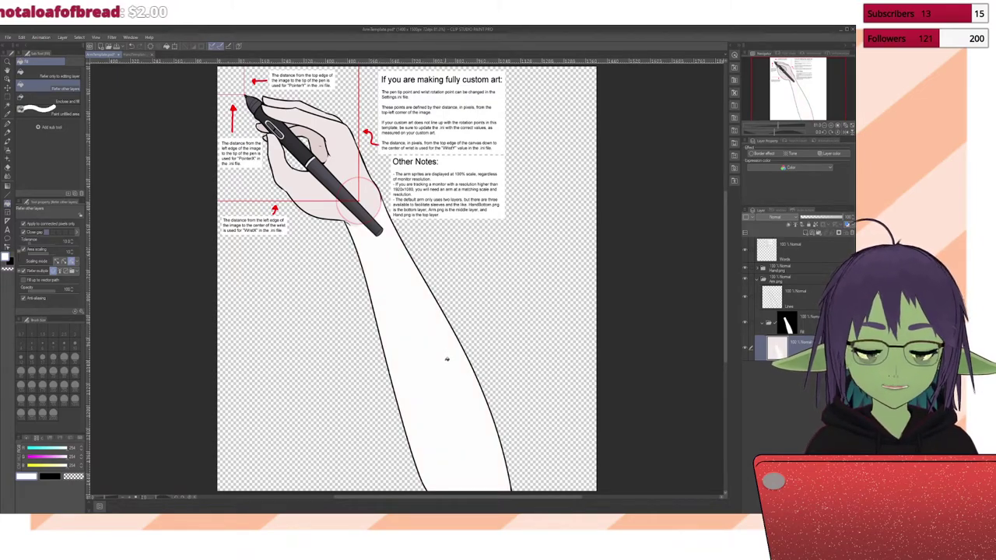
{"action": "key", "text": "ctrl+z"}
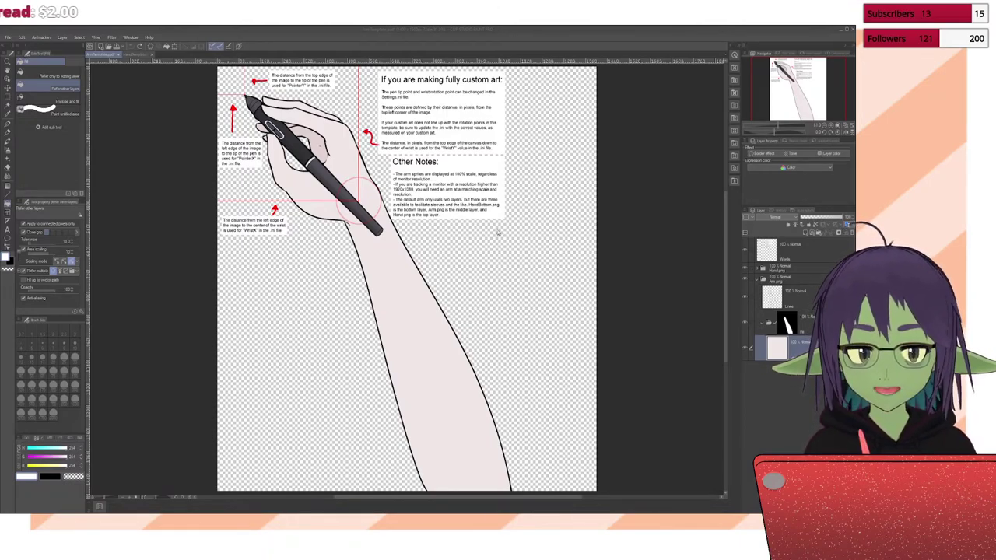
{"action": "left_click", "coordinate": [467, 405]}
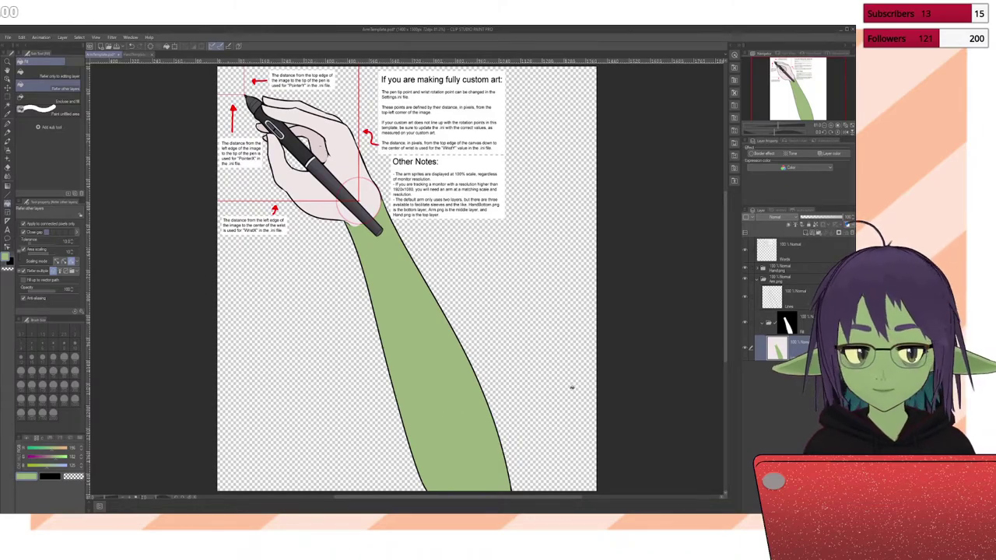
Step: Add a new layer above the Lines layer in the Arm.png folder, clipped to the line art
{"action": "left_click", "coordinate": [764, 325]}
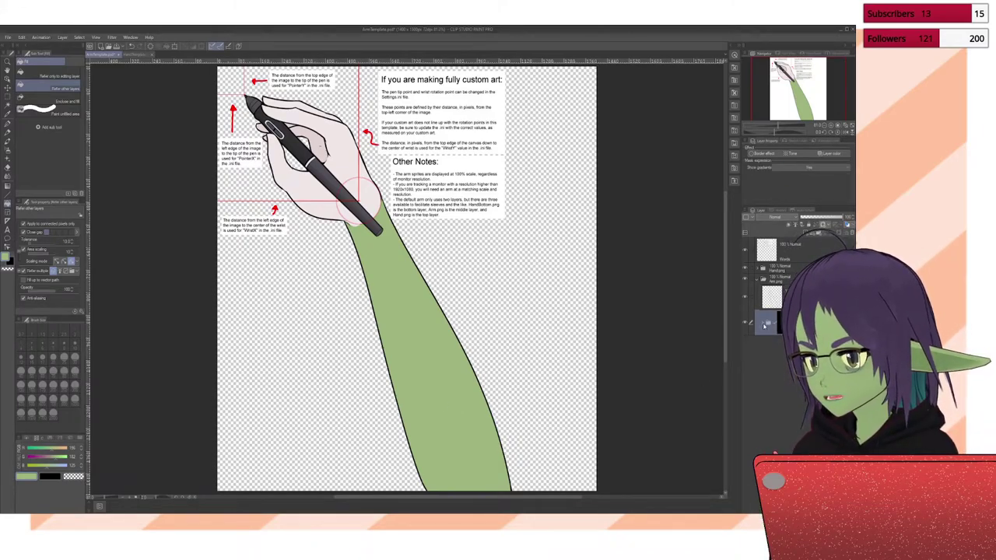
{"action": "left_click", "coordinate": [765, 325]}
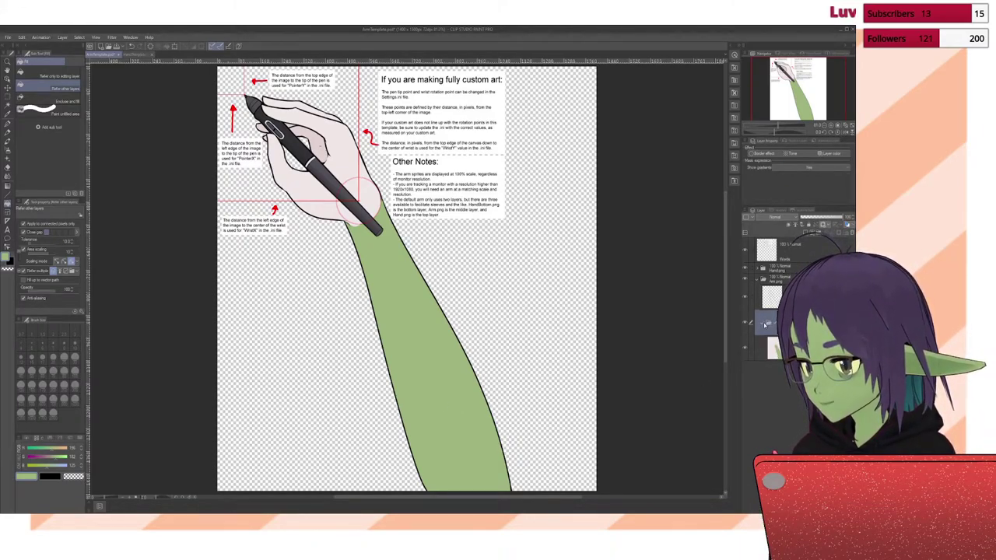
{"action": "left_click", "coordinate": [766, 296]}
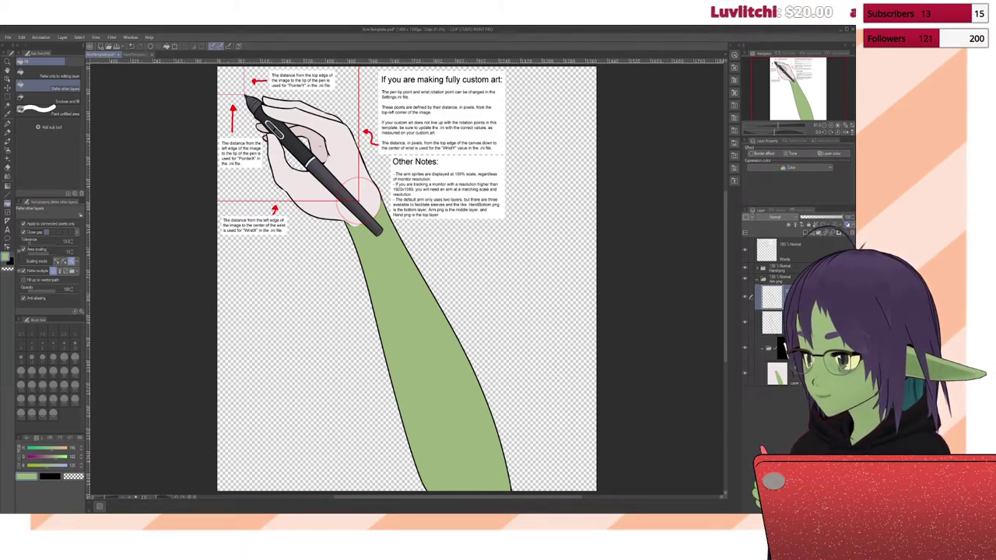
{"action": "key", "text": "ctrl+shift+n"}
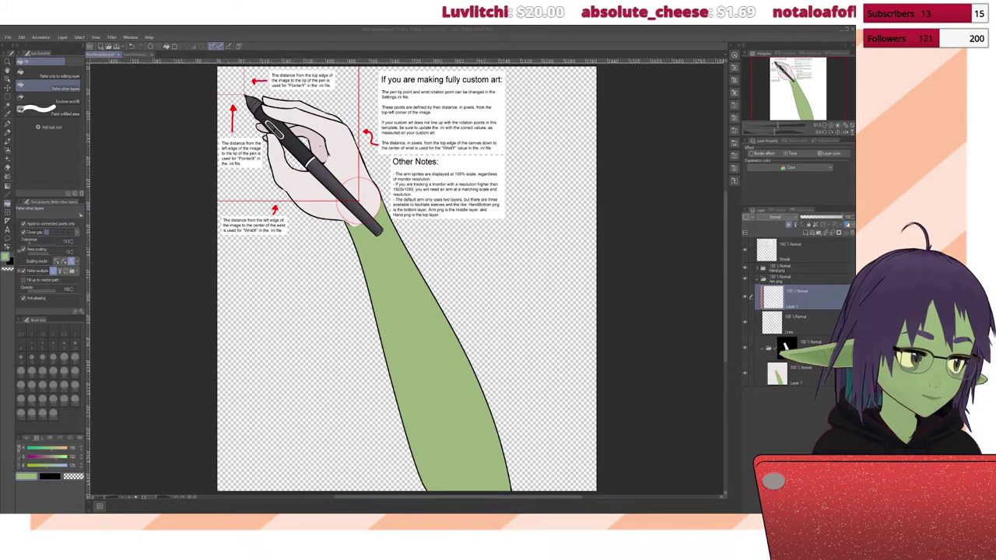
Step: Recolour the arm's outline dark green on the clipped layer with a larger pen brush
{"action": "left_click", "coordinate": [51, 476]}
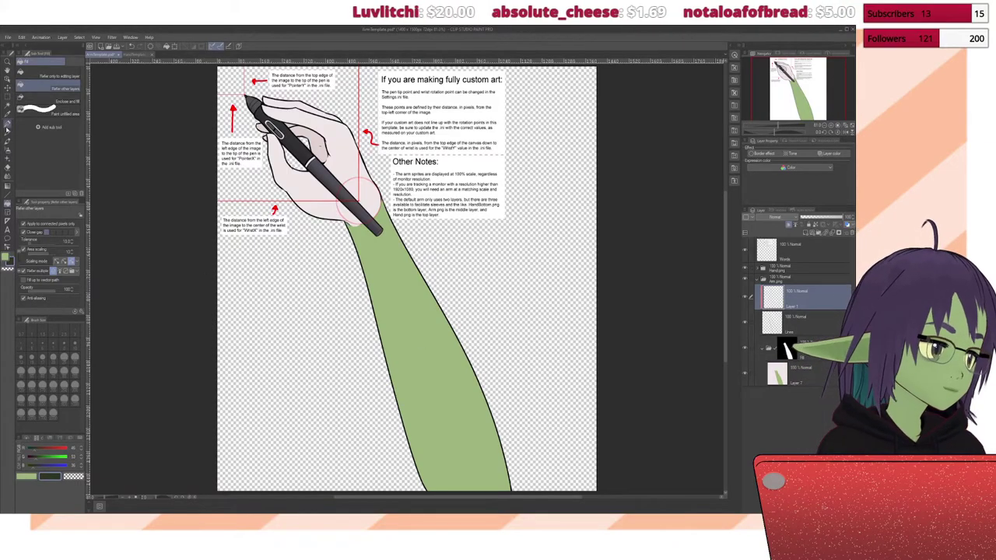
{"action": "left_click", "coordinate": [8, 125]}
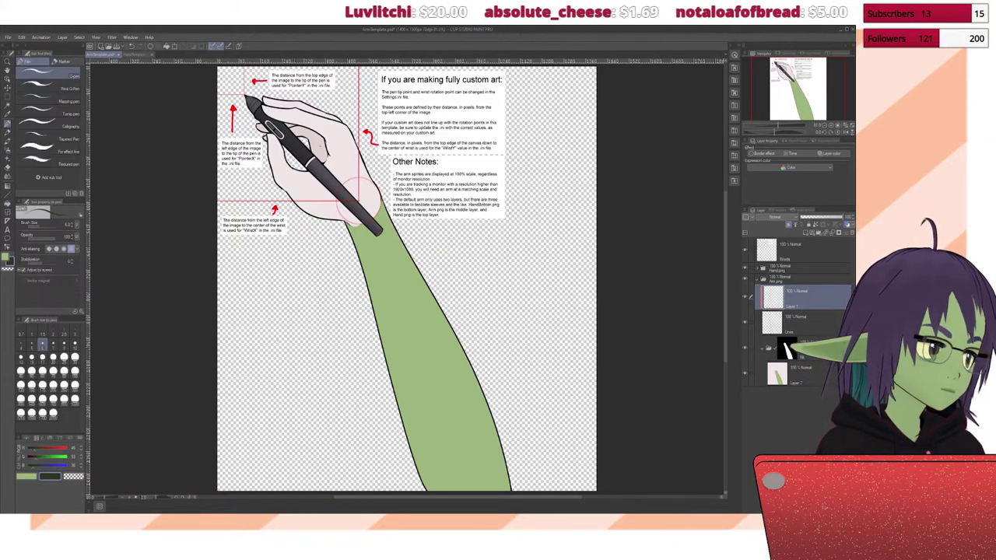
{"action": "left_click", "coordinate": [42, 357]}
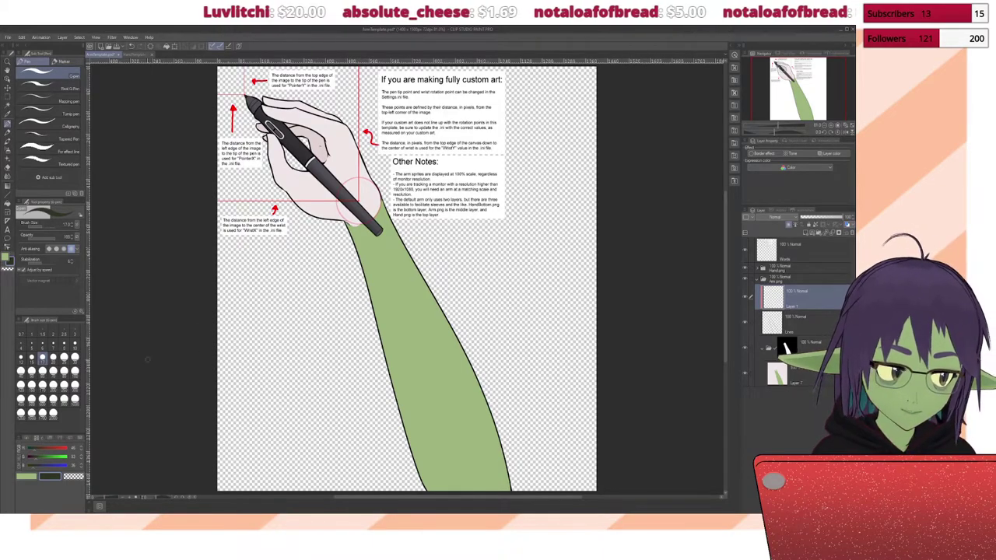
{"action": "left_click", "coordinate": [74, 357]}
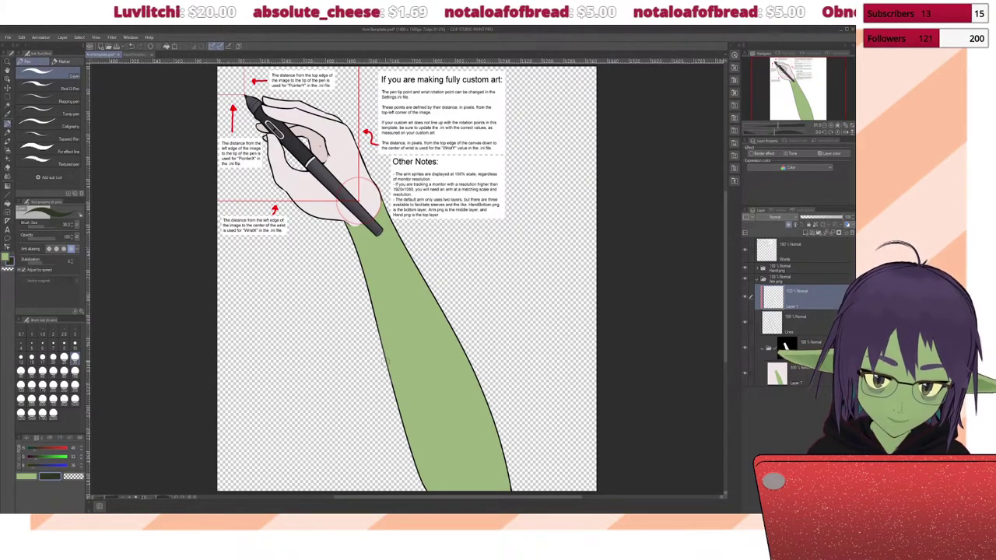
{"action": "mouse_move", "coordinate": [402, 433]}
{"action": "left_mouse_down"}
{"action": "mouse_move", "coordinate": [399, 407]}
{"action": "mouse_move", "coordinate": [406, 449]}
{"action": "left_mouse_up"}
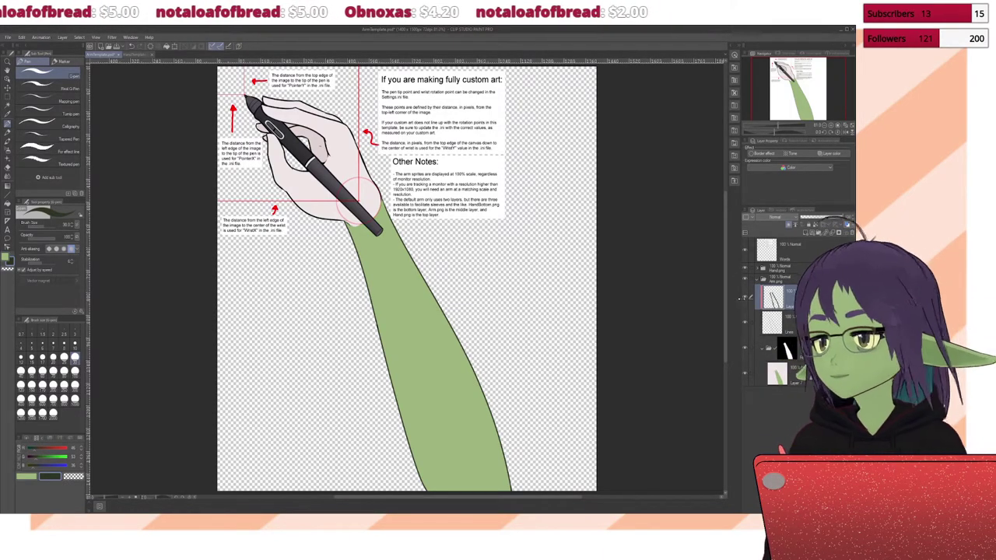
Step: Hide the Hand.png folder and the Words layer, and fill the unpainted wrist area on the arm's fill layer with skin green
{"action": "left_click", "coordinate": [745, 268]}
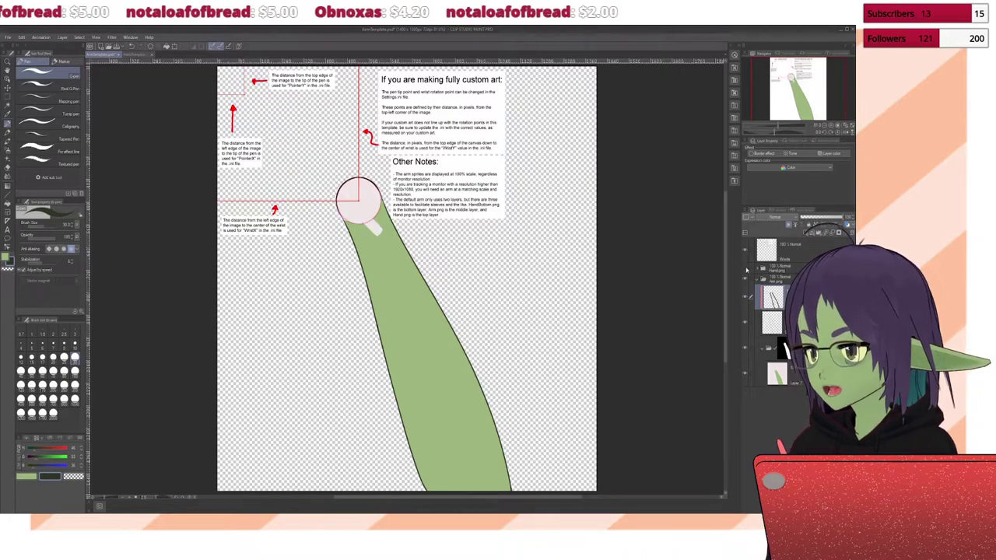
{"action": "left_click", "coordinate": [745, 253]}
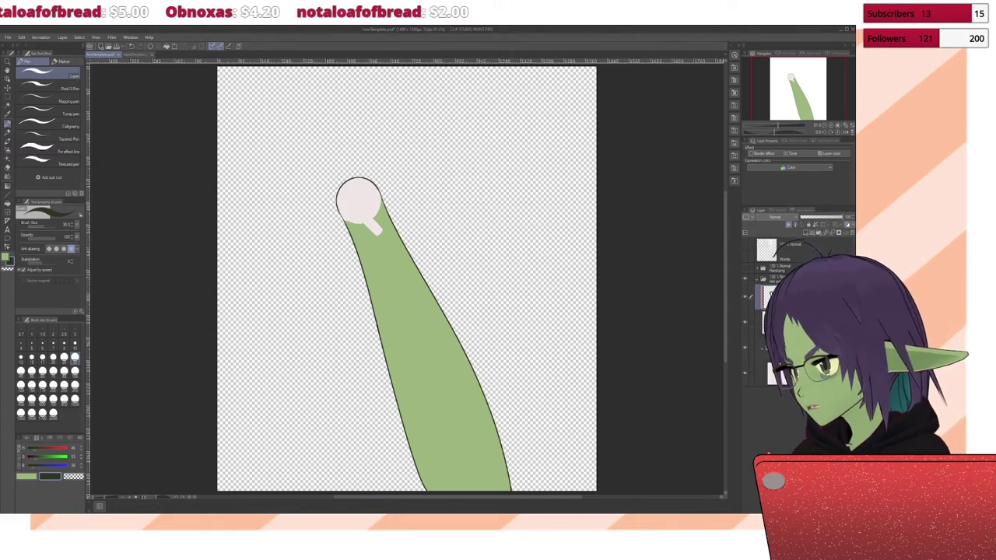
{"action": "left_click", "coordinate": [798, 375]}
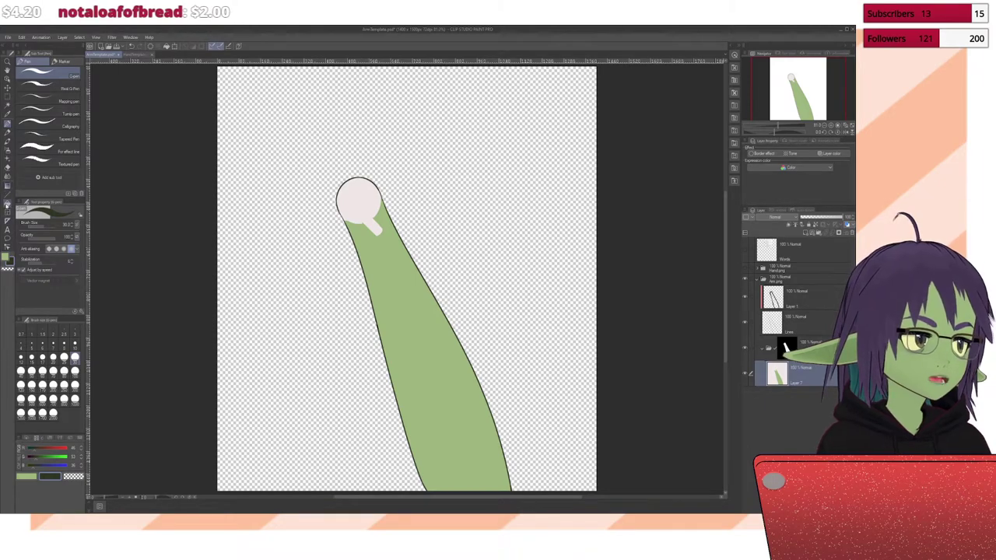
{"action": "left_click", "coordinate": [8, 201]}
{"action": "left_click", "coordinate": [363, 190]}
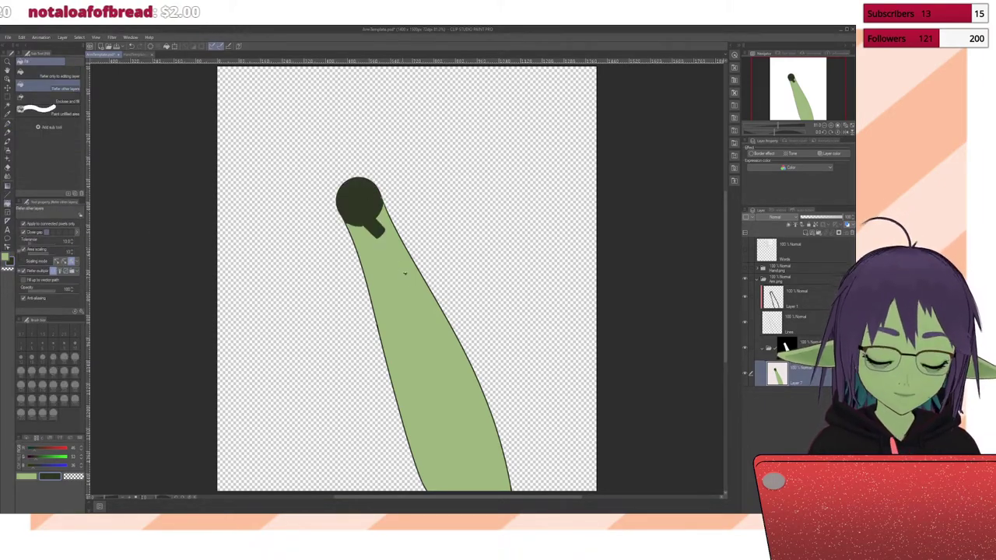
{"action": "key", "text": "ctrl+z"}
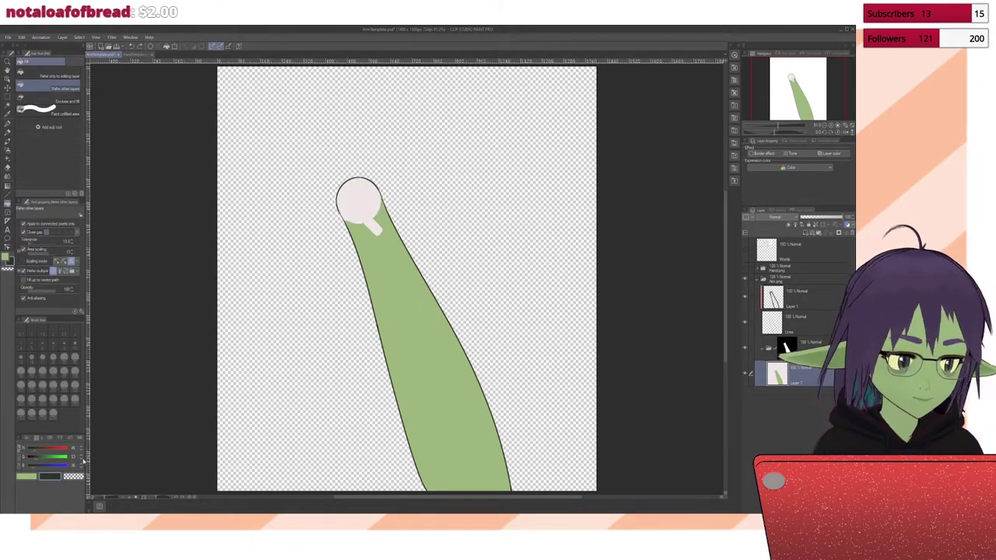
{"action": "left_click", "coordinate": [30, 477]}
{"action": "left_click", "coordinate": [360, 191]}
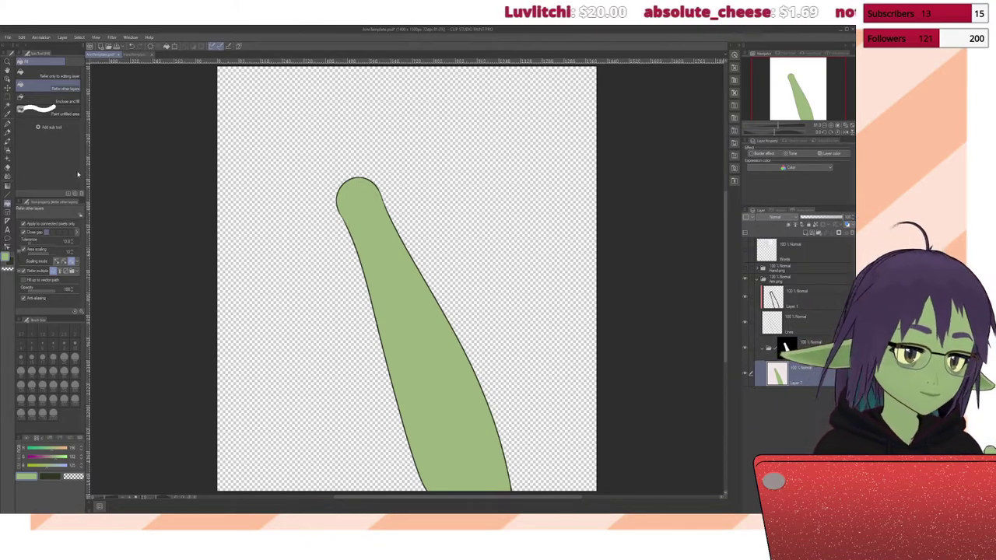
Step: Collapse the Arm.png folder, expand the Hand.png folder and make the hand visible again
{"action": "left_click", "coordinate": [787, 296]}
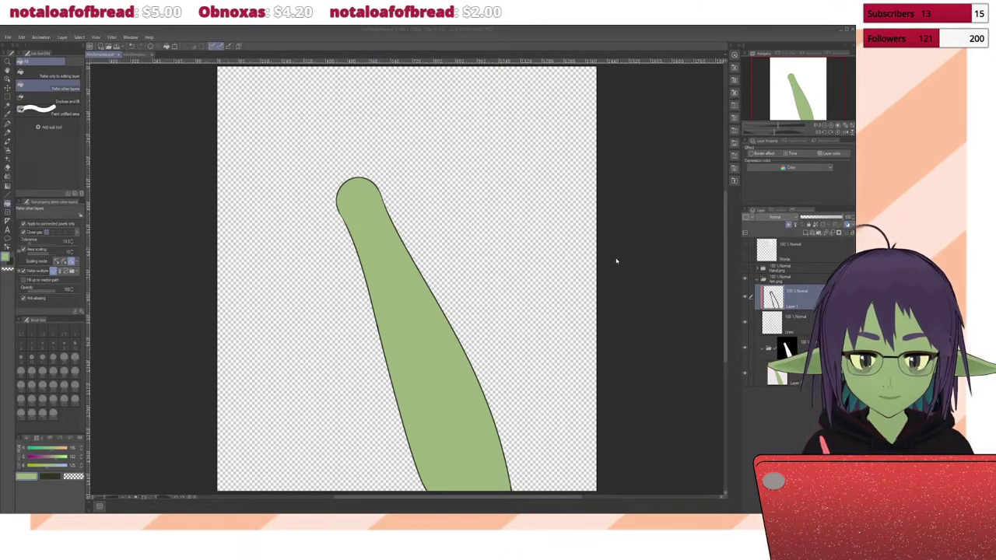
{"action": "left_click", "coordinate": [563, 179]}
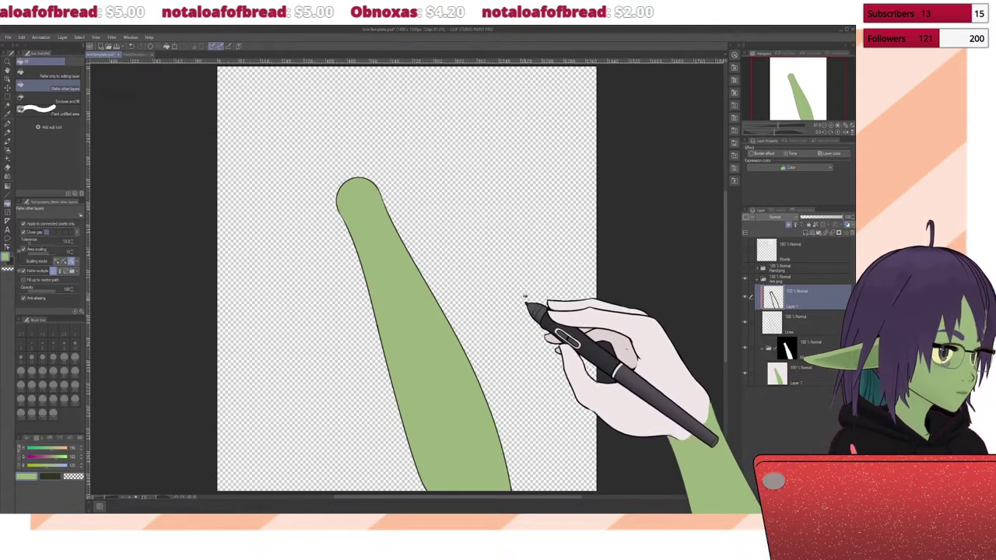
{"action": "left_click", "coordinate": [757, 267]}
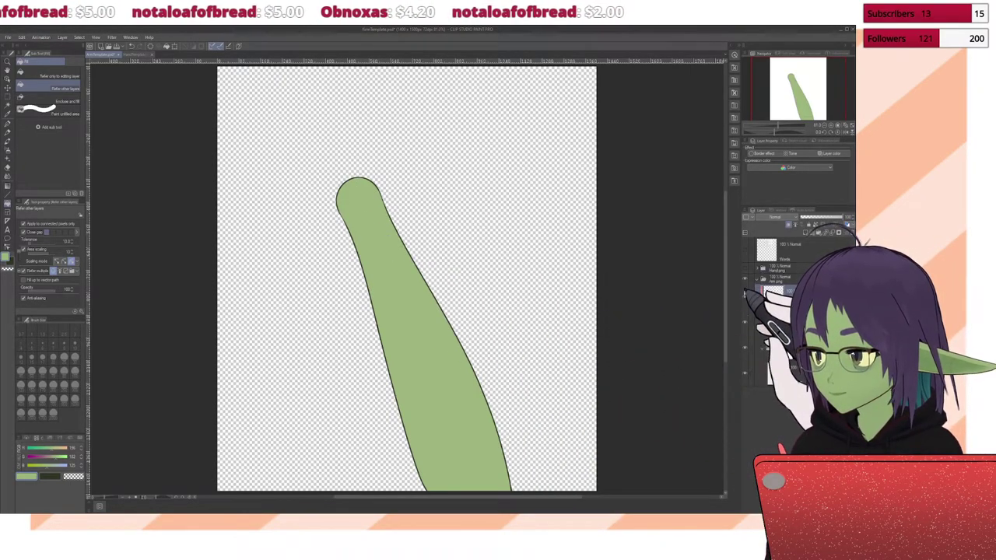
{"action": "left_click", "coordinate": [758, 280]}
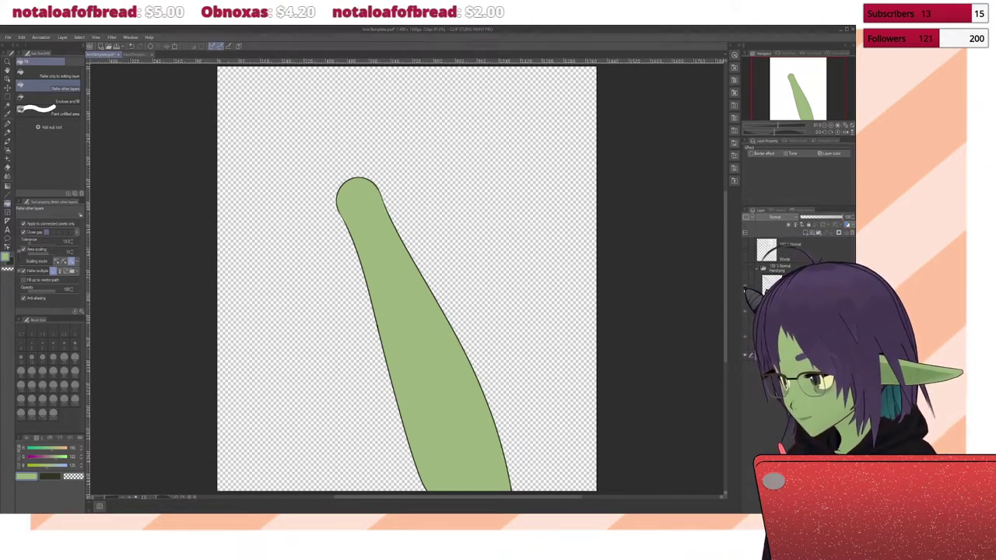
{"action": "left_click", "coordinate": [745, 269]}
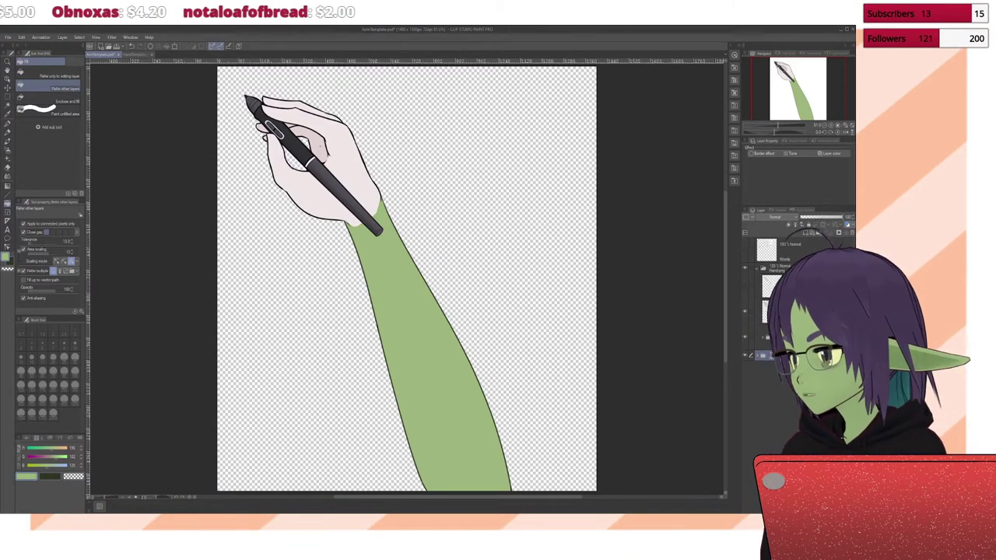
Step: Fill the hand's skin layer with the same green, referring only to the editing layer, and check the result by toggling the layer's visibility
{"action": "left_click", "coordinate": [764, 338]}
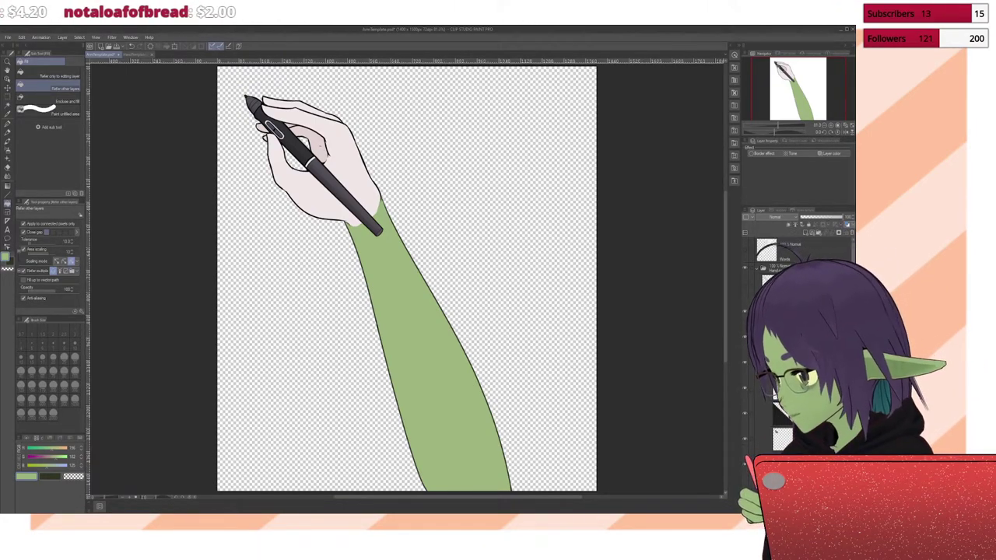
{"action": "scroll", "coordinate": [787, 357], "scroll_direction": "down", "scroll_amount": 1}
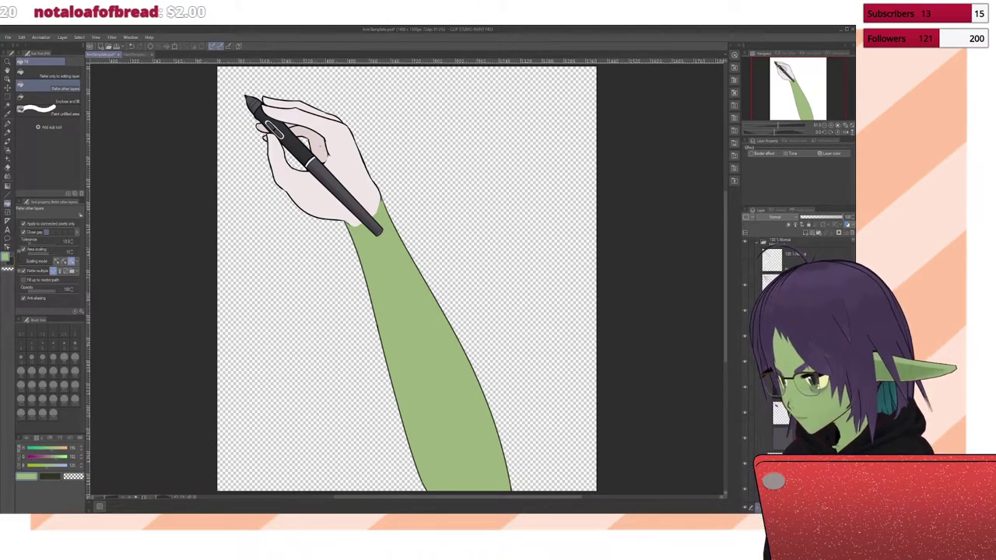
{"action": "left_click", "coordinate": [794, 495]}
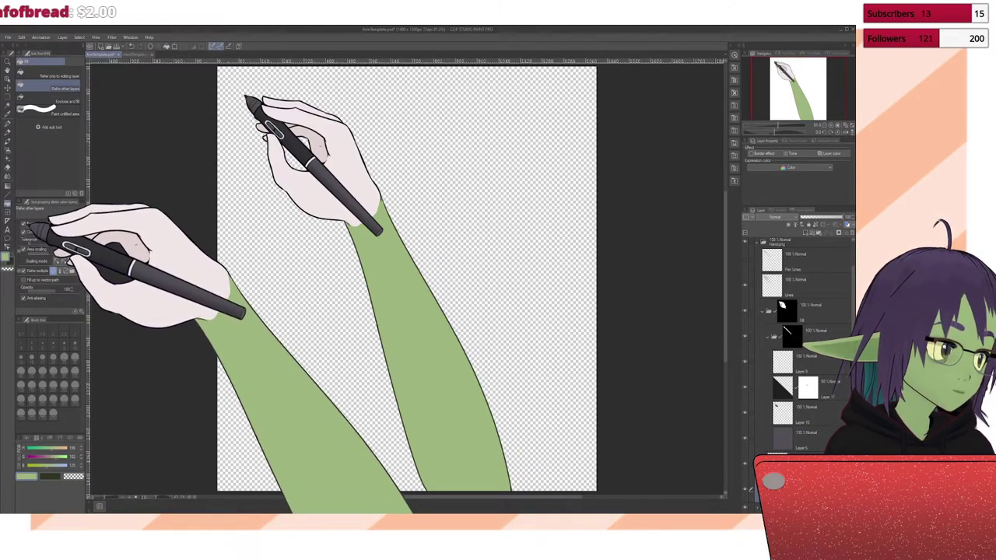
{"action": "left_click", "coordinate": [53, 76]}
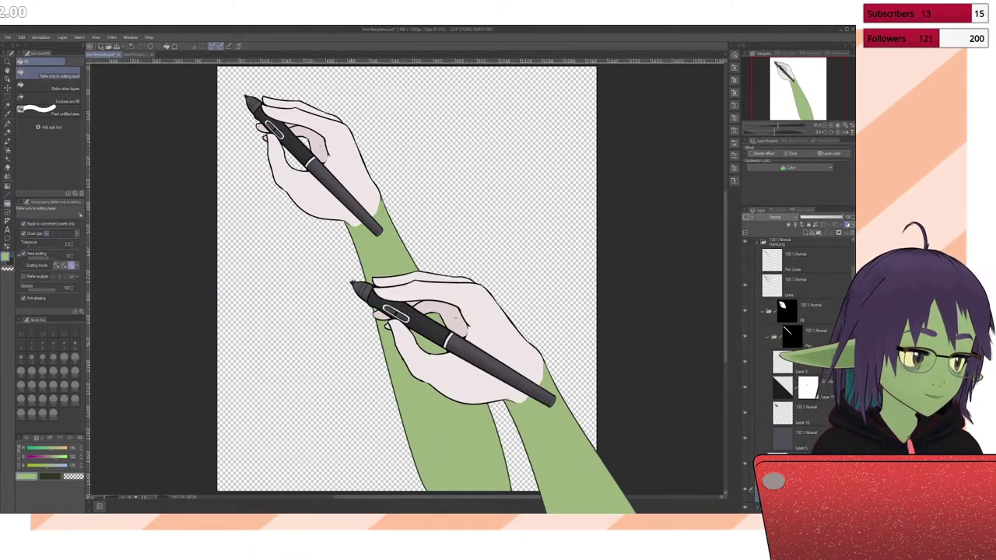
{"action": "left_click", "coordinate": [323, 195]}
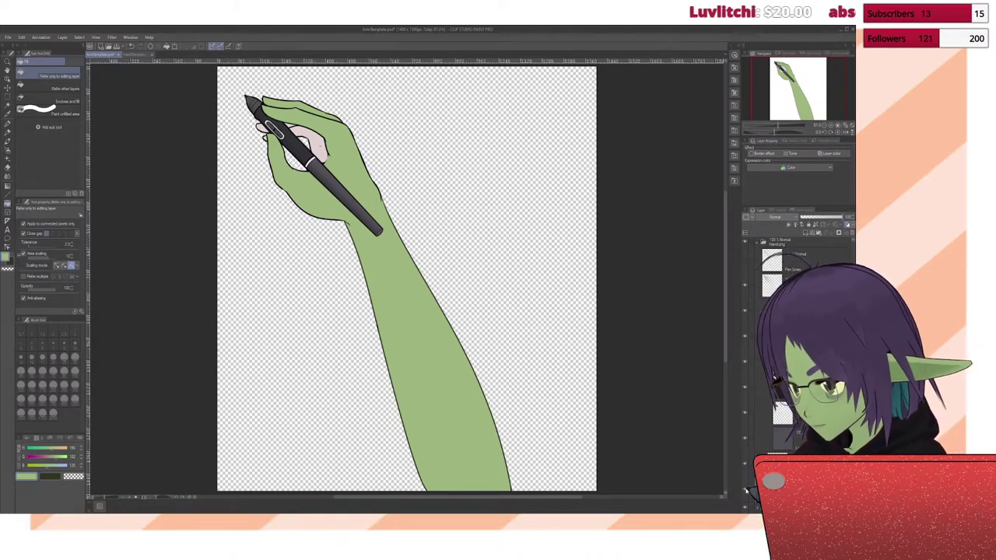
{"action": "left_click", "coordinate": [747, 490]}
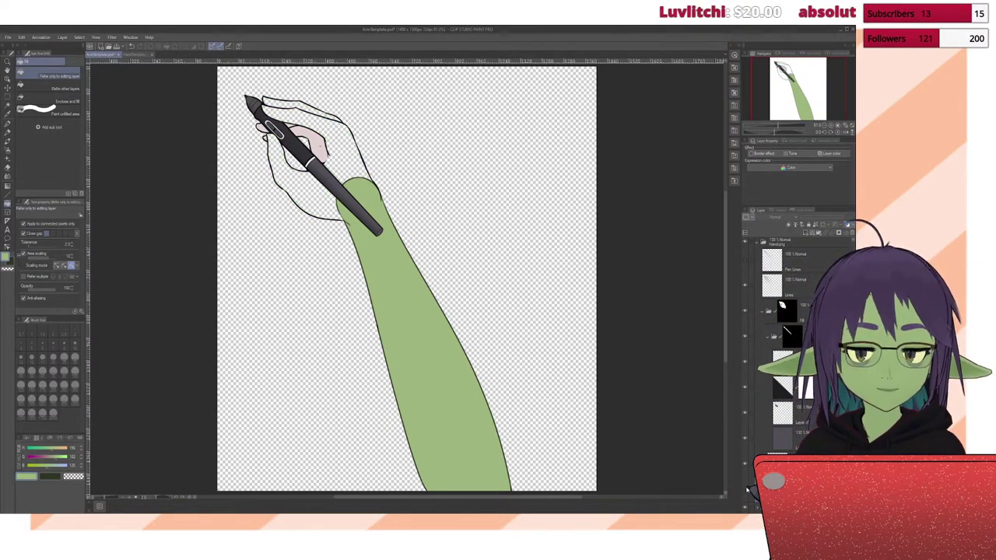
{"action": "left_click", "coordinate": [747, 490]}
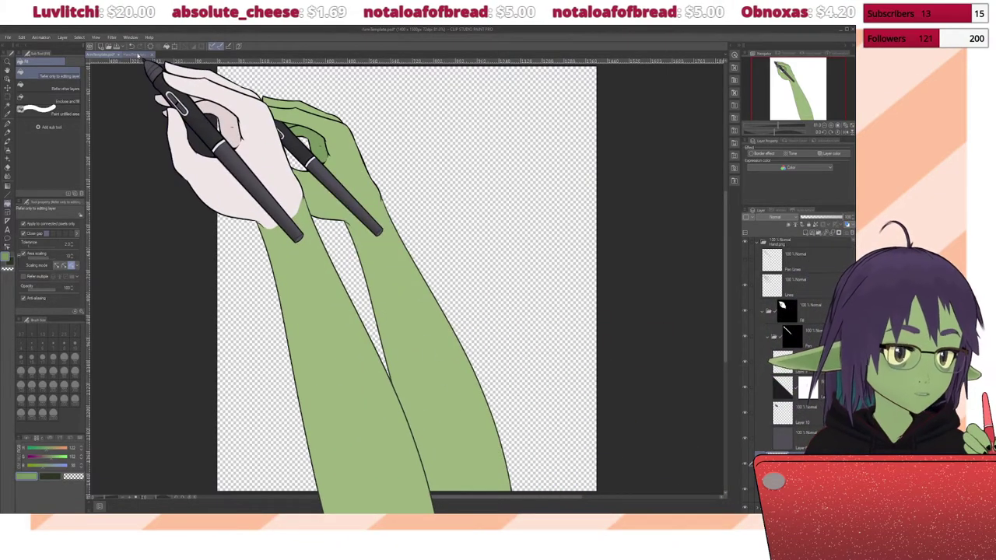
Step: Hide the Arm.png folder so only the green hand and its pen are displayed
{"action": "left_click_drag", "start_coordinate": [144, 62], "coordinate": [372, 38]}
{"action": "key", "text": "Delete"}
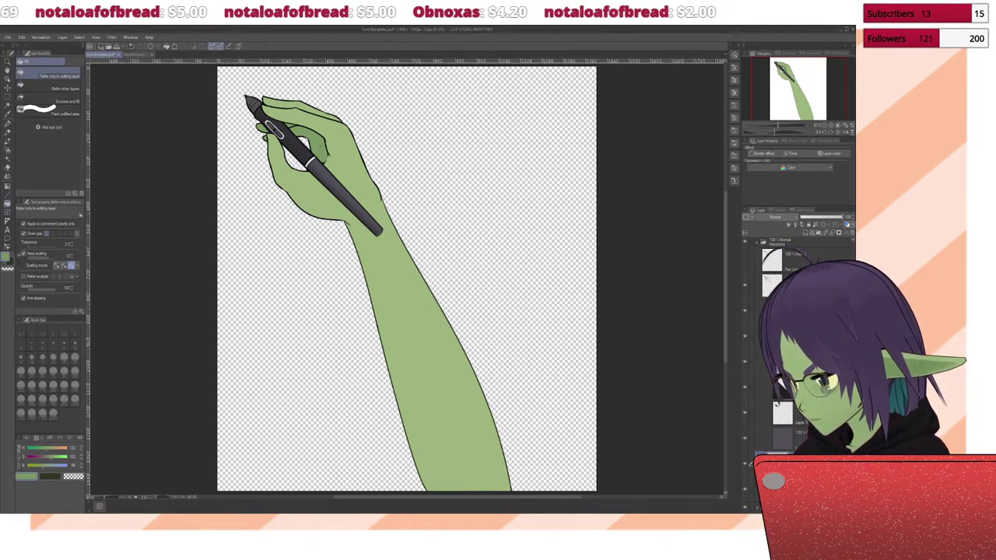
{"action": "left_click", "coordinate": [745, 509]}
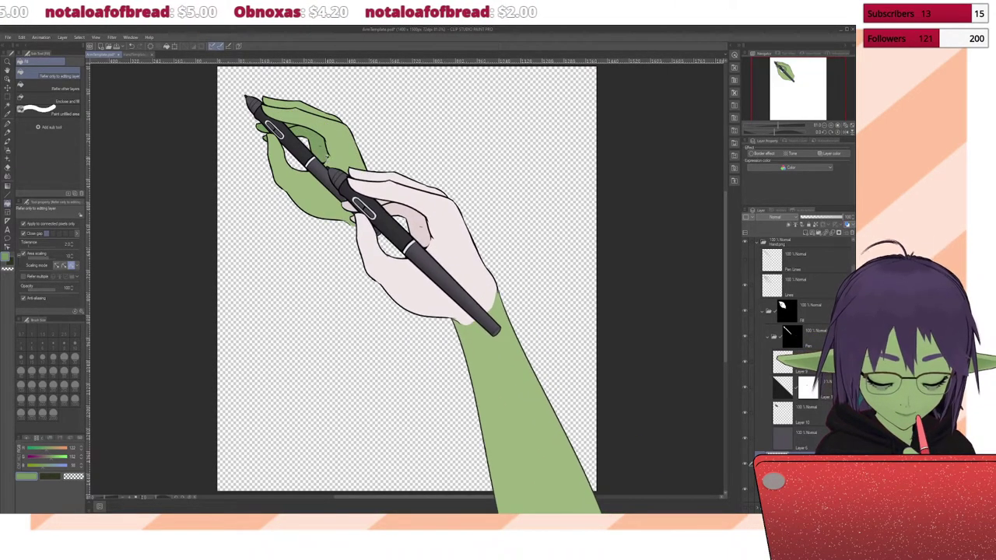
{"action": "scroll", "coordinate": [324, 158], "scroll_direction": "up", "scroll_amount": 2}
{"action": "scroll", "coordinate": [228, 79], "scroll_direction": "up", "scroll_amount": 2}
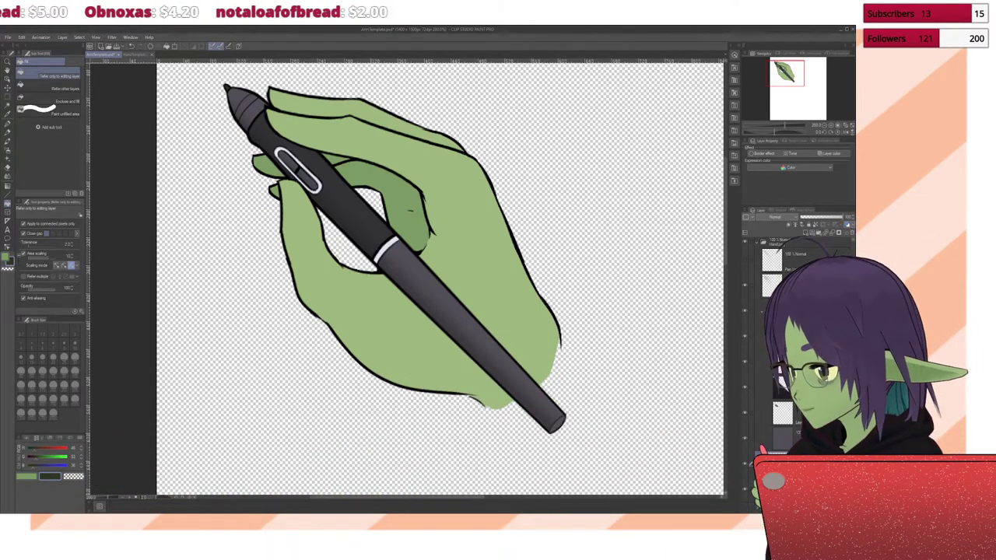
Step: Recolour the hand's outline dark green with a large pen brush on a new layer clipped to the Lines layer
{"action": "left_click", "coordinate": [796, 286]}
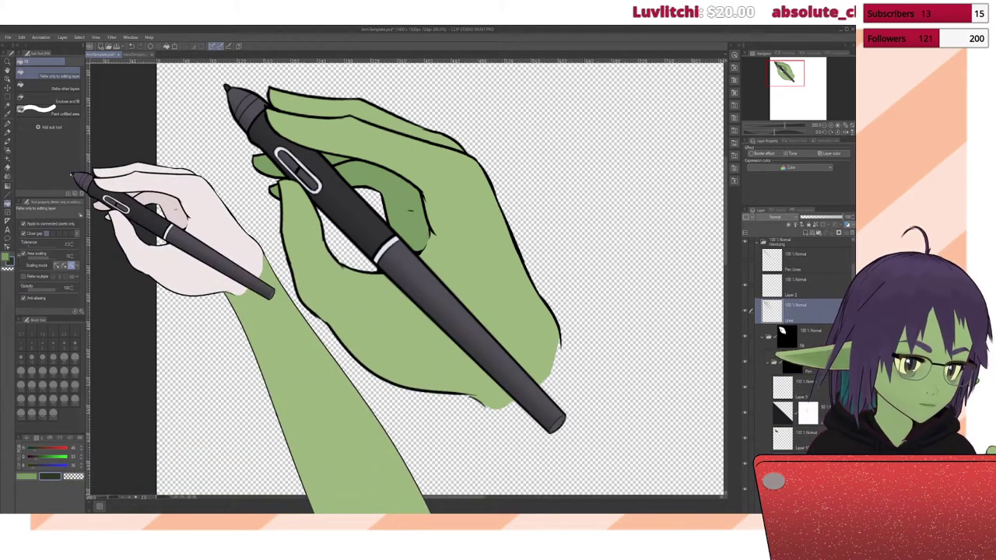
{"action": "left_click", "coordinate": [8, 124]}
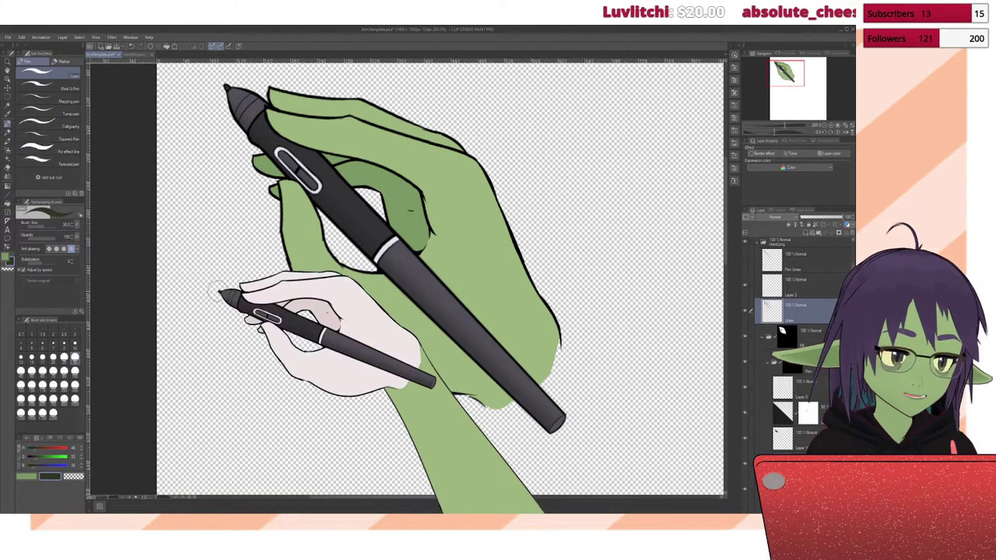
{"action": "left_click_drag", "start_coordinate": [319, 316], "coordinate": [339, 355]}
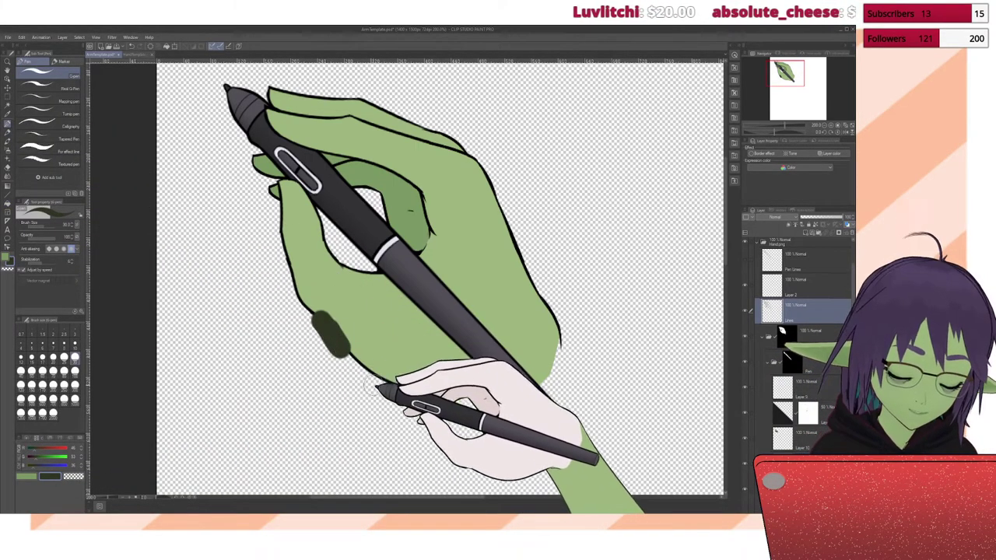
{"action": "key", "text": "ctrl+z"}
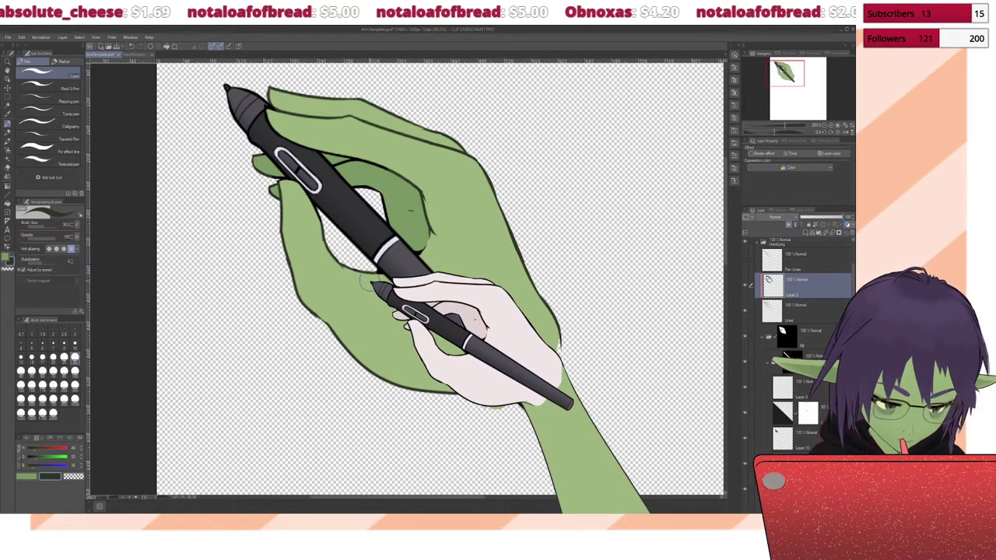
{"action": "scroll", "coordinate": [268, 115], "scroll_direction": "up", "scroll_amount": 3}
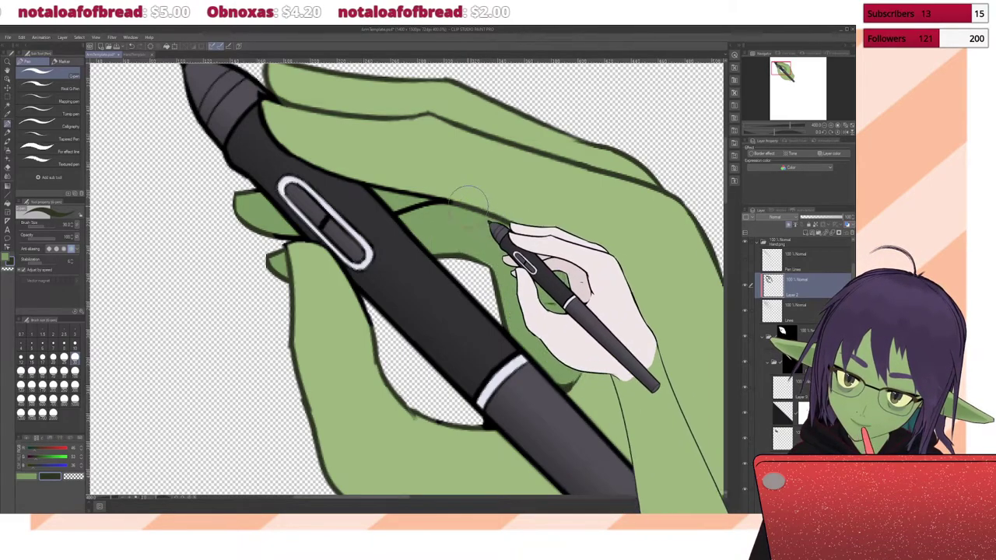
Step: Refine the dark green outline where the fingers meet the stylus, using smaller pen brush sizes of 7 and 5
{"action": "mouse_move", "coordinate": [413, 186]}
{"action": "left_mouse_down"}
{"action": "mouse_move", "coordinate": [376, 161]}
{"action": "mouse_move", "coordinate": [448, 218]}
{"action": "mouse_move", "coordinate": [361, 333]}
{"action": "mouse_move", "coordinate": [329, 303]}
{"action": "mouse_move", "coordinate": [337, 295]}
{"action": "left_mouse_up"}
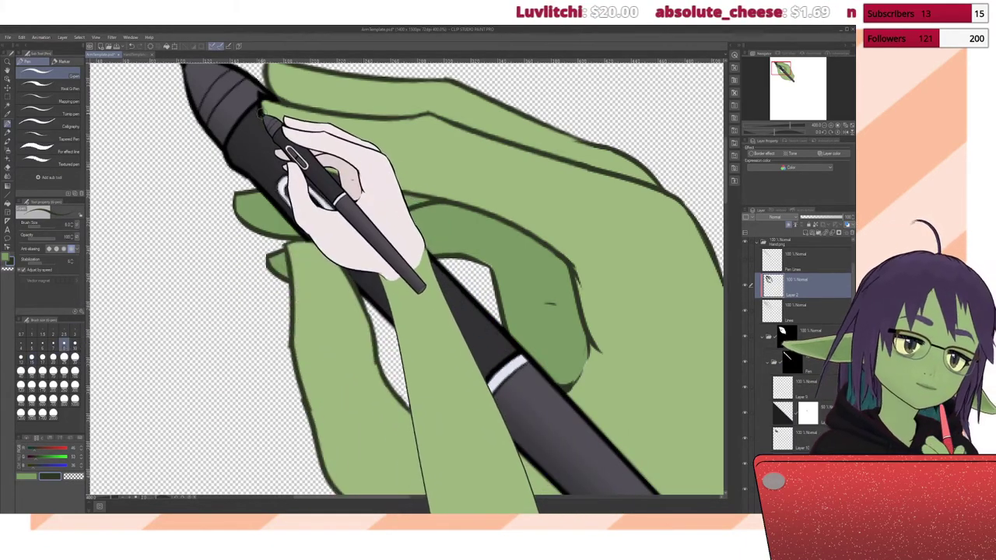
{"action": "left_click", "coordinate": [53, 344]}
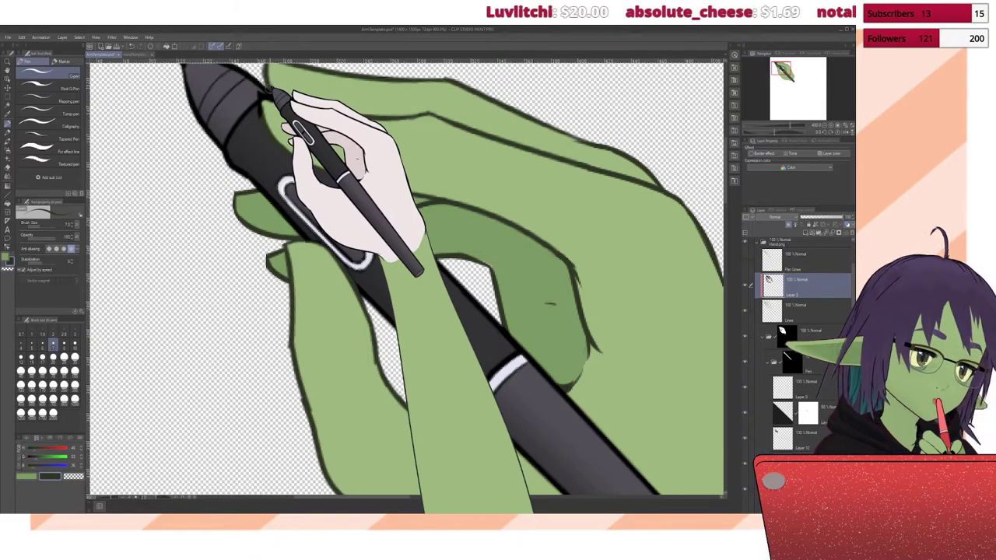
{"action": "left_click", "coordinate": [32, 343]}
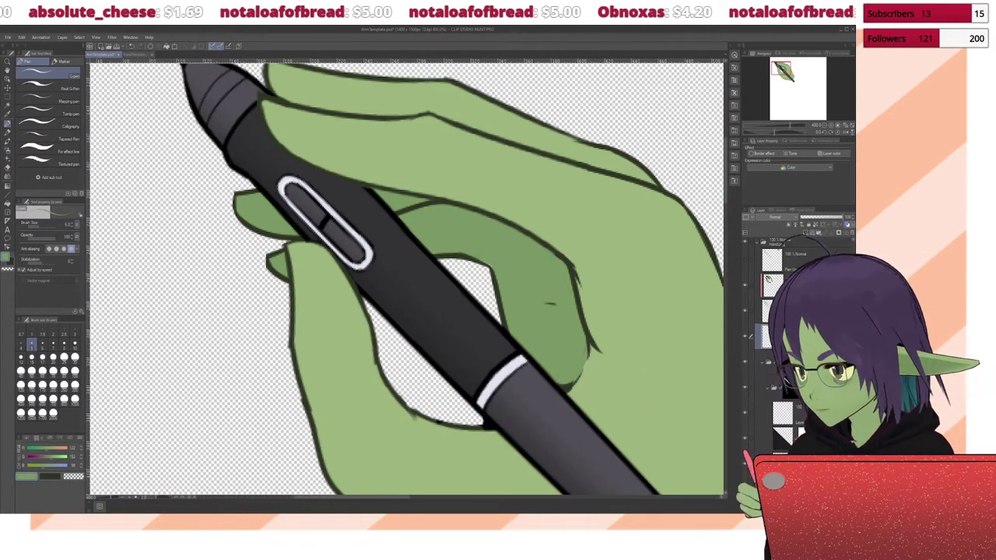
Step: Toggle the hand's Fill folder visibility to check the green fill-in strokes against the line art
{"action": "scroll", "coordinate": [800, 342], "scroll_direction": "down", "scroll_amount": 2}
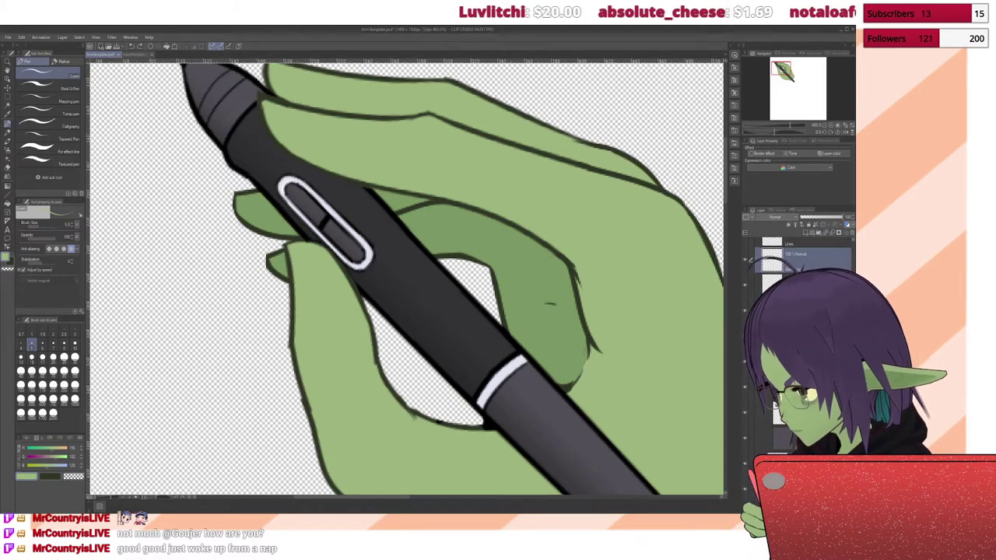
{"action": "left_click", "coordinate": [745, 314]}
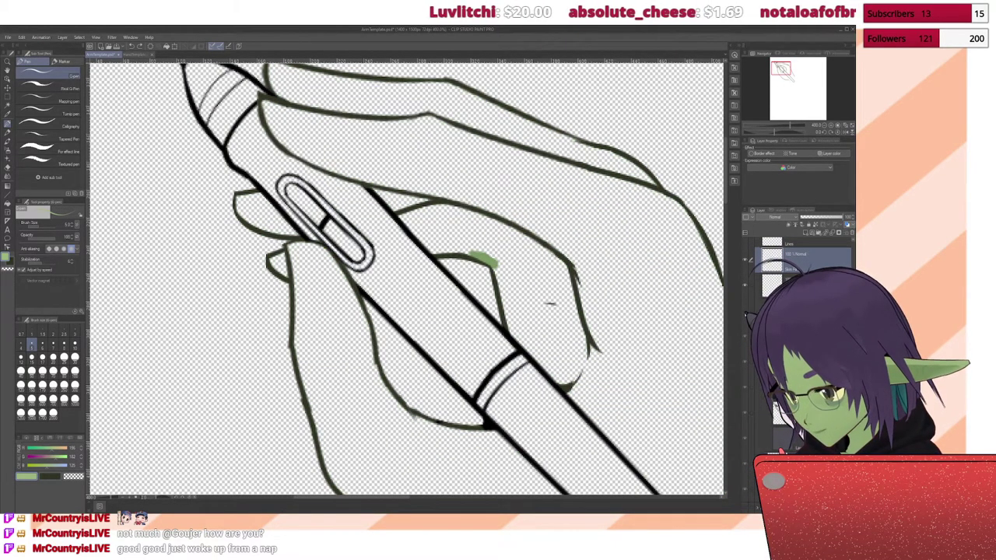
{"action": "key", "text": "ctrl+y"}
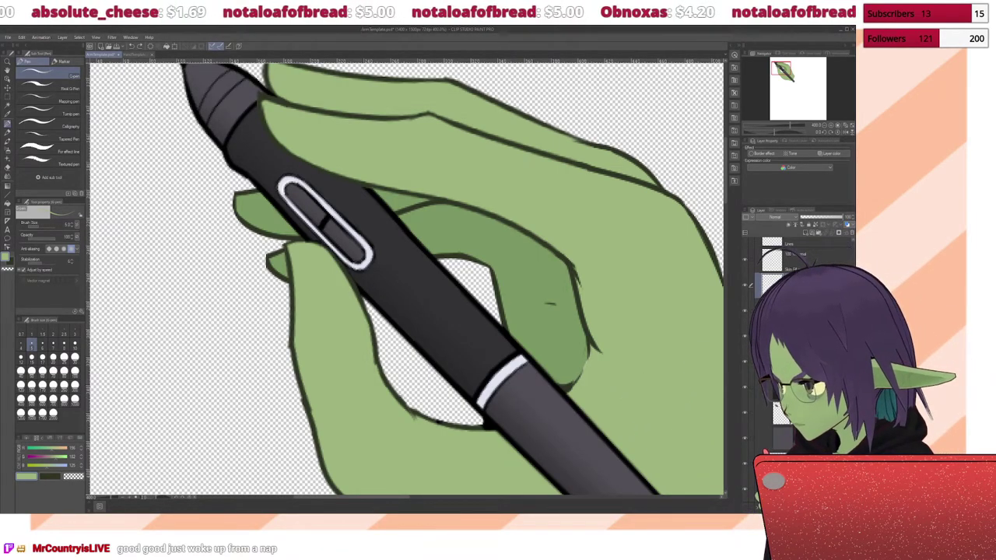
{"action": "left_click", "coordinate": [795, 311]}
{"action": "left_click", "coordinate": [747, 314]}
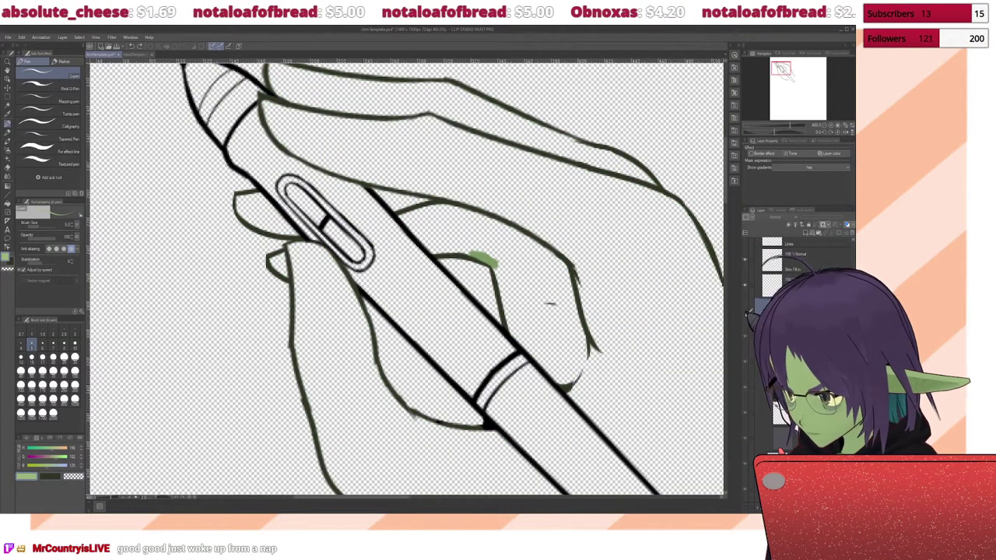
{"action": "left_click", "coordinate": [745, 311]}
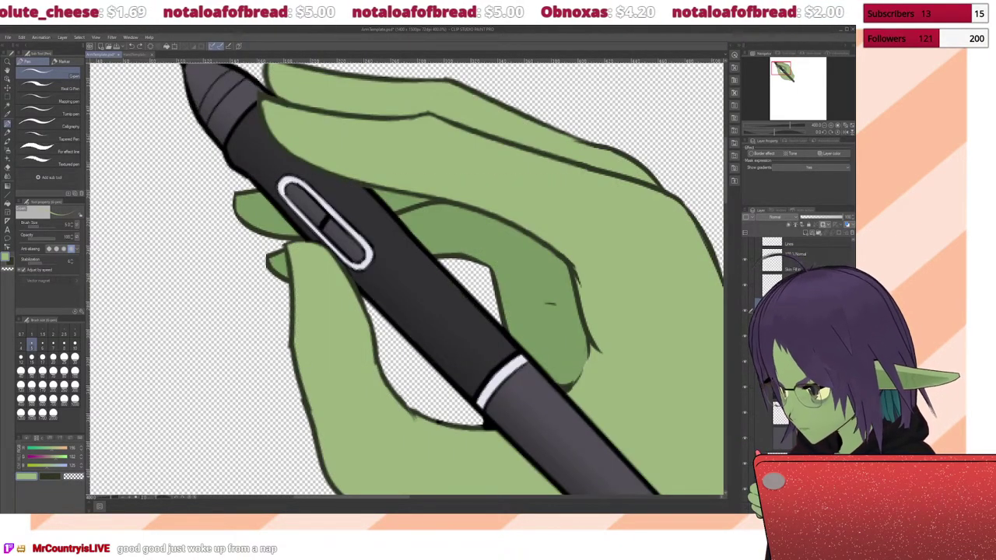
{"action": "left_click", "coordinate": [746, 312]}
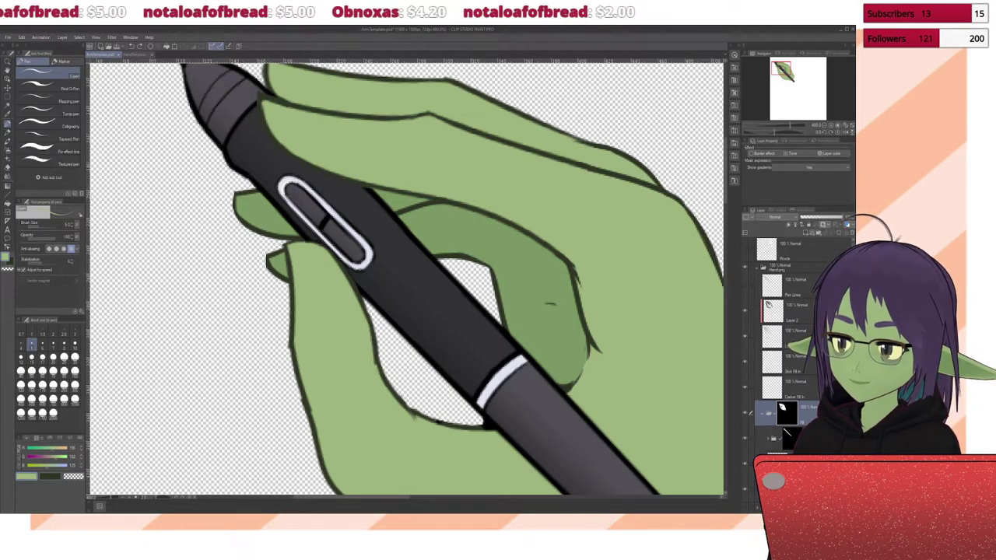
Step: Sample the darker green from the curled finger and touch up that finger's shading, undoing the last stroke
{"action": "left_click", "coordinate": [790, 462]}
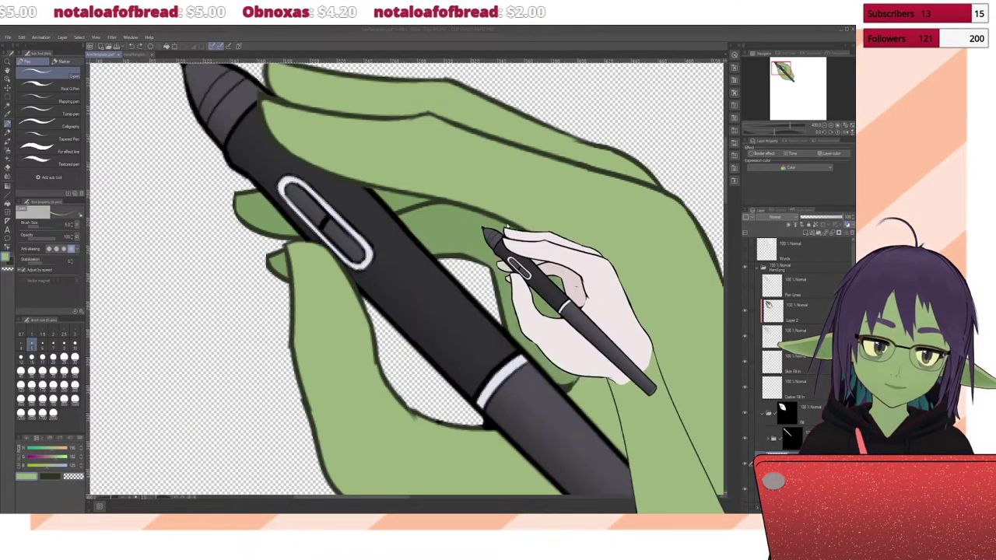
{"action": "left_click", "coordinate": [464, 211], "text": "alt"}
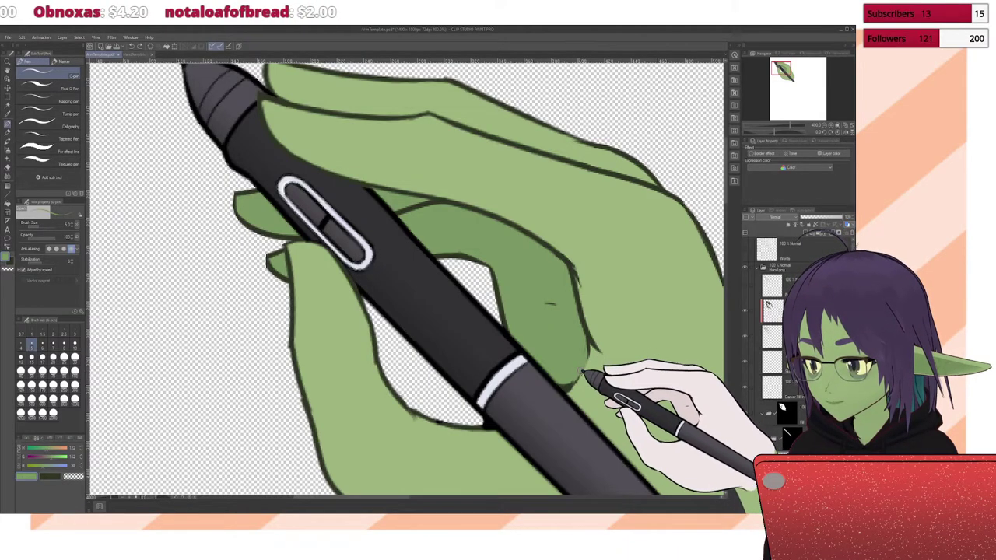
{"action": "left_click_drag", "start_coordinate": [585, 374], "coordinate": [697, 406]}
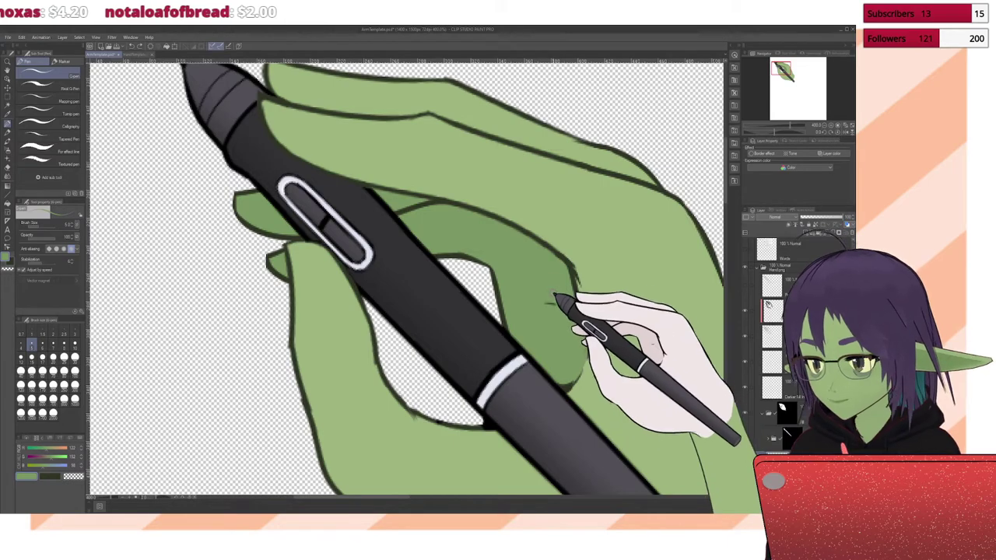
{"action": "left_click_drag", "start_coordinate": [555, 302], "coordinate": [623, 161]}
{"action": "key", "text": "ctrl+z"}
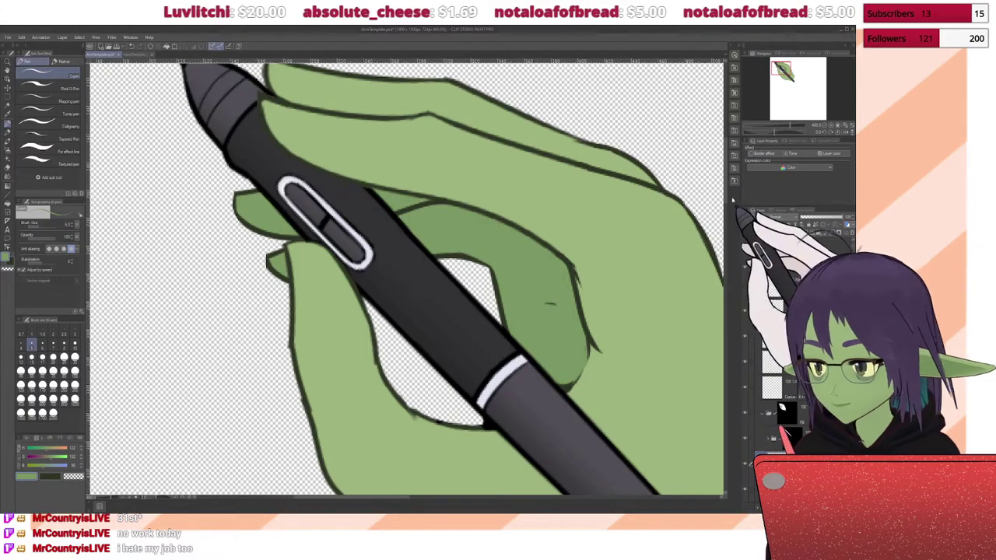
Step: Inspect the edges of the palm, wrist and fingers for gaps between the green fill and the outline
{"action": "left_click_drag", "start_coordinate": [727, 193], "coordinate": [727, 245]}
{"action": "left_click_drag", "start_coordinate": [383, 497], "coordinate": [393, 497]}
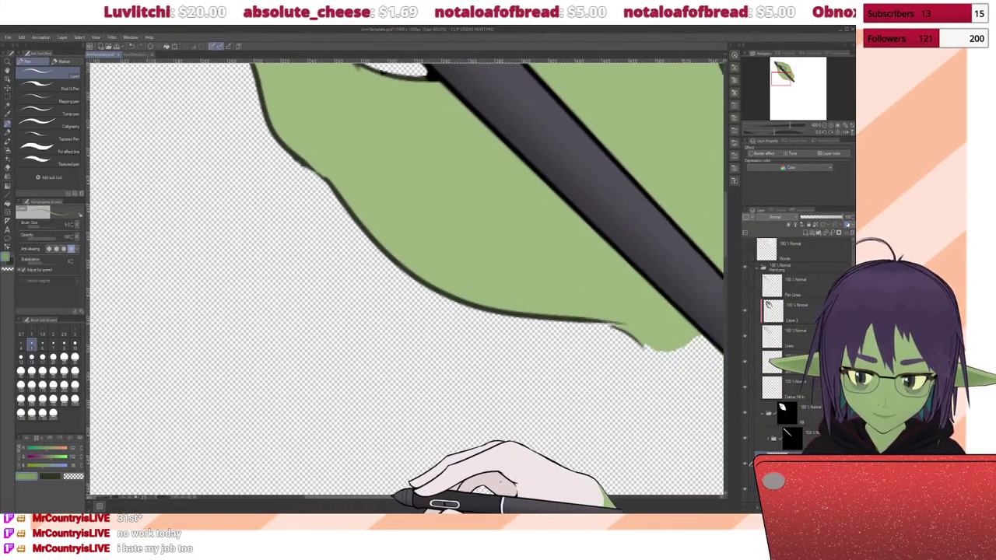
{"action": "scroll", "coordinate": [732, 201], "scroll_direction": "right", "scroll_amount": 3}
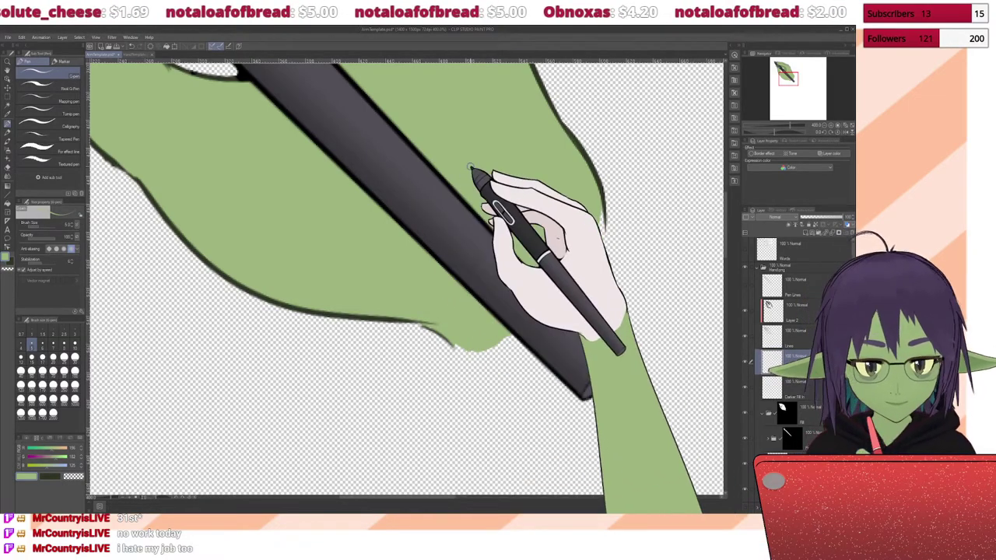
{"action": "left_click_drag", "start_coordinate": [726, 224], "coordinate": [725, 196]}
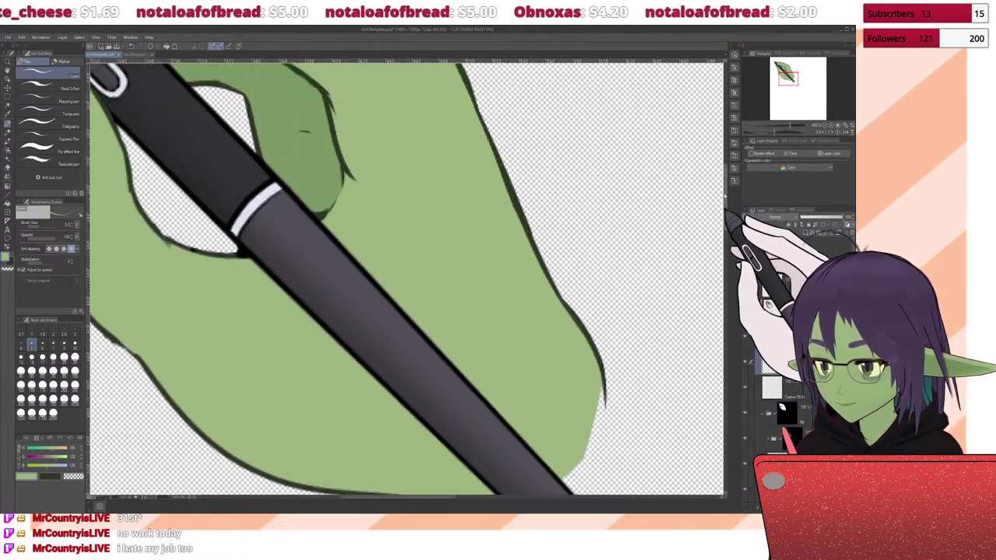
{"action": "scroll", "coordinate": [724, 195], "scroll_direction": "up", "scroll_amount": 4}
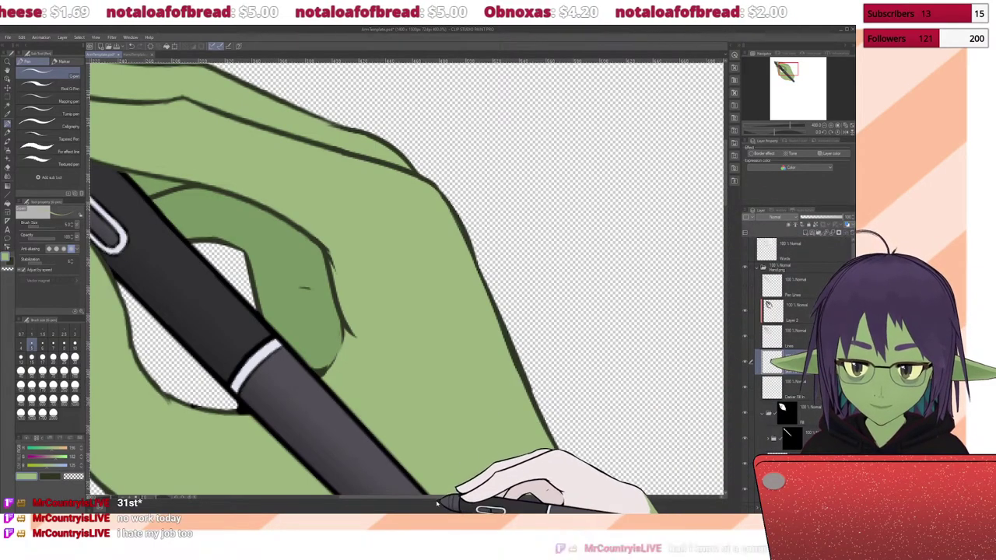
{"action": "left_click_drag", "start_coordinate": [438, 499], "coordinate": [380, 503]}
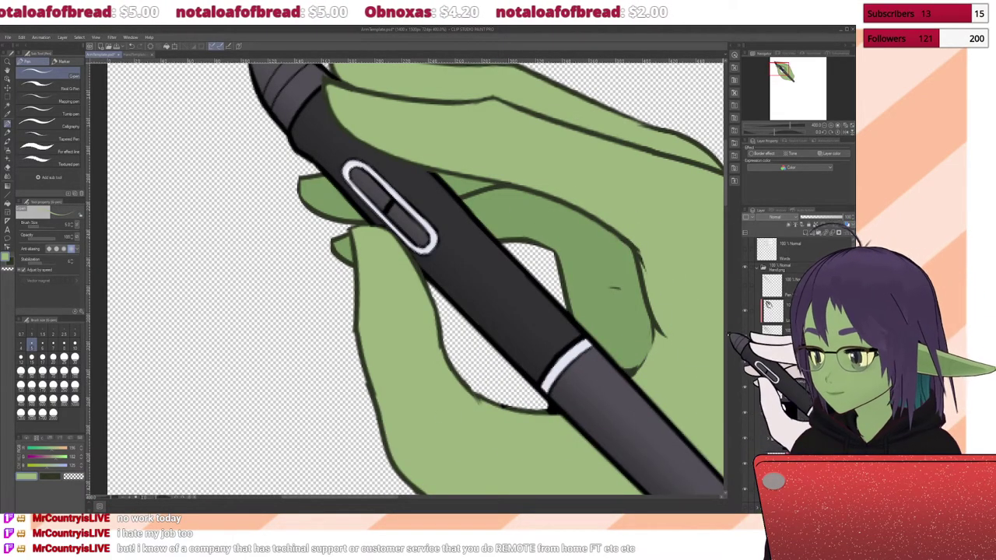
{"action": "mouse_move", "coordinate": [723, 197]}
{"action": "left_mouse_down"}
{"action": "mouse_move", "coordinate": [725, 184]}
{"action": "mouse_move", "coordinate": [727, 208]}
{"action": "left_mouse_up"}
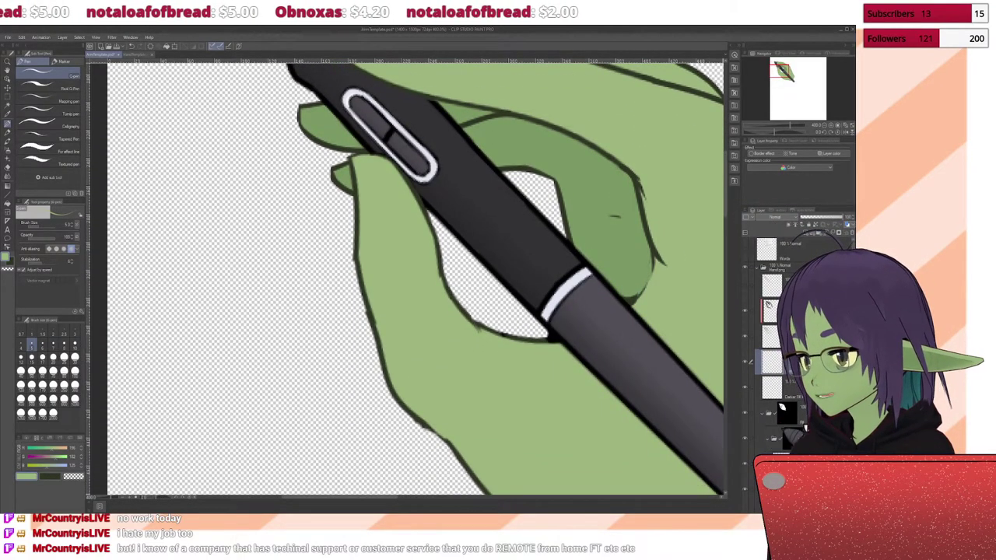
Step: Toggle the visibility of Layer 10 in the Pen folder to check which part of the stylus it colours
{"action": "scroll", "coordinate": [797, 350], "scroll_direction": "down", "scroll_amount": 4}
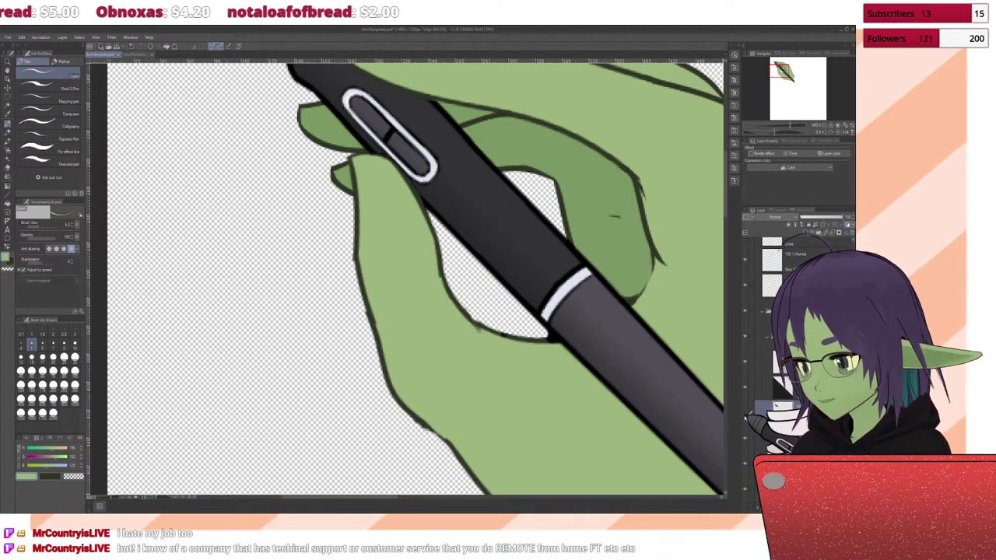
{"action": "left_click", "coordinate": [744, 417]}
{"action": "left_click", "coordinate": [745, 417]}
{"action": "left_click", "coordinate": [745, 417]}
{"action": "left_click", "coordinate": [745, 416]}
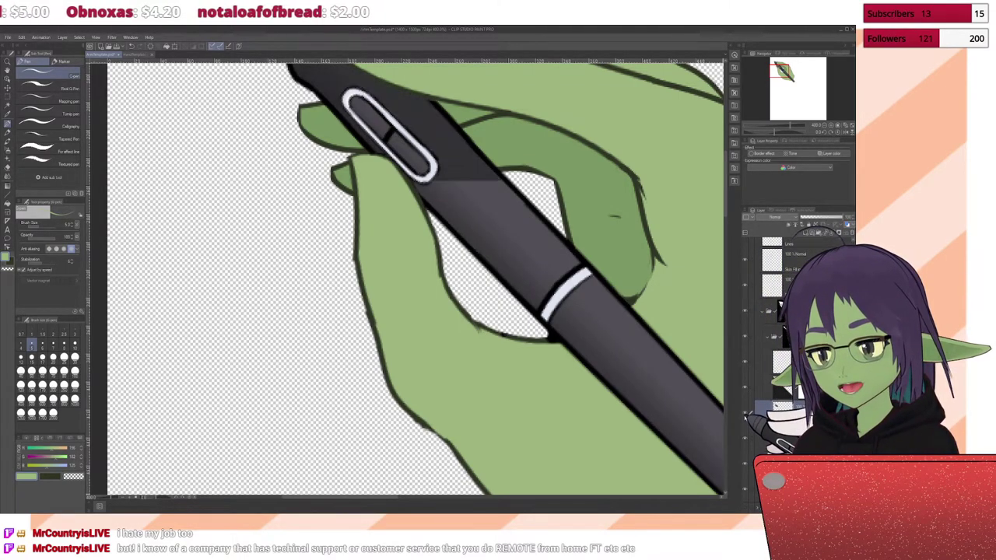
{"action": "left_click", "coordinate": [747, 414]}
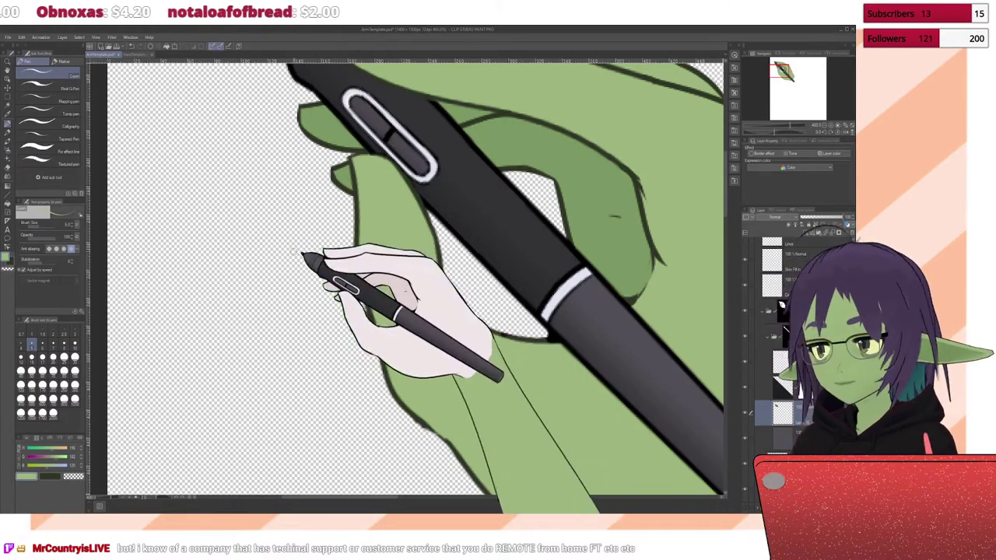
Step: Sample the stylus's red from HandTemplate.psd and return to the ArmTemplate.psd document
{"action": "left_click", "coordinate": [136, 55]}
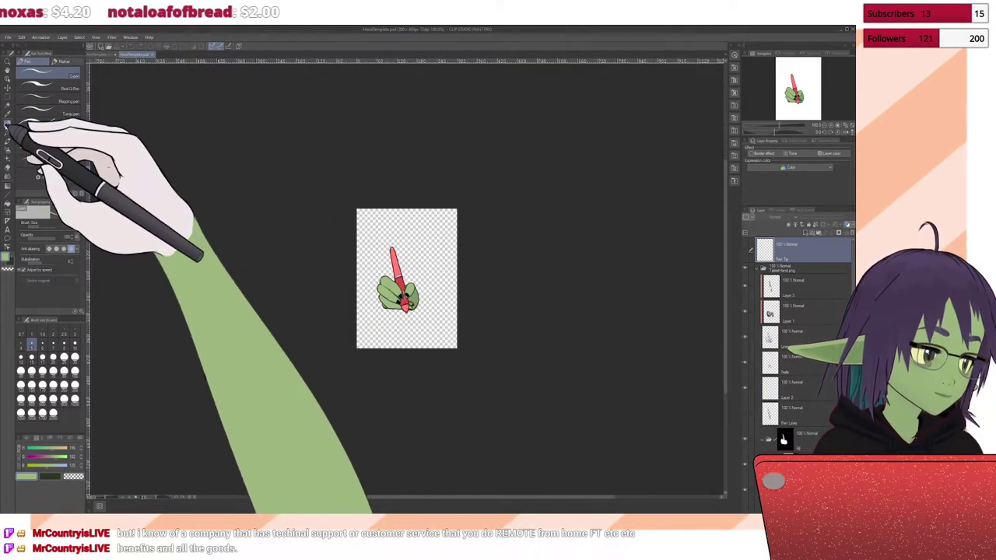
{"action": "left_click", "coordinate": [8, 114]}
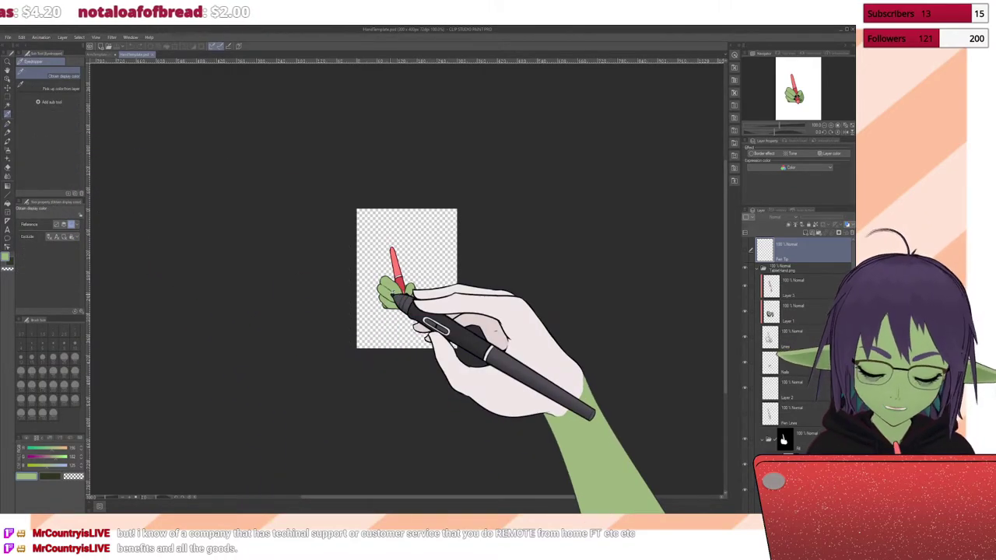
{"action": "scroll", "coordinate": [394, 297], "scroll_direction": "up", "scroll_amount": 5}
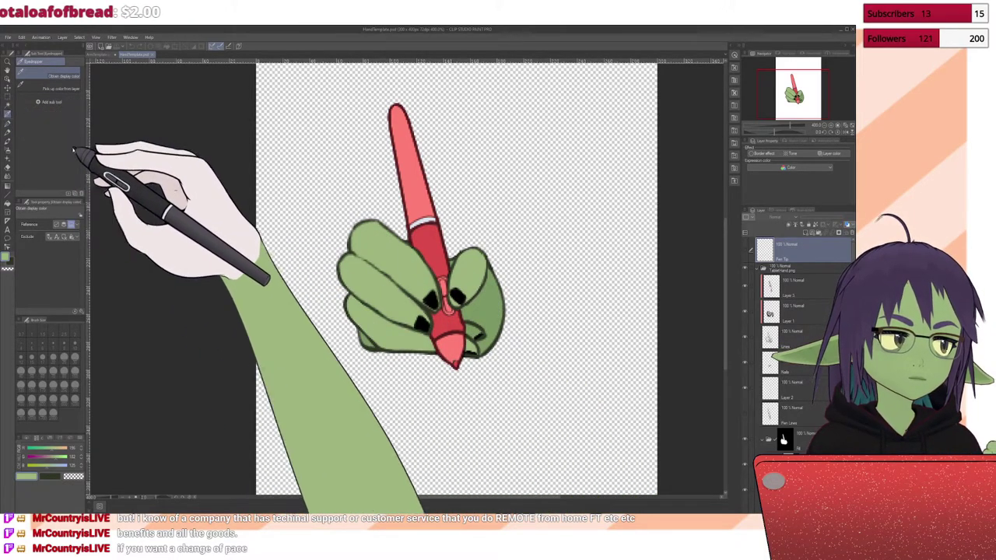
{"action": "left_click", "coordinate": [430, 244]}
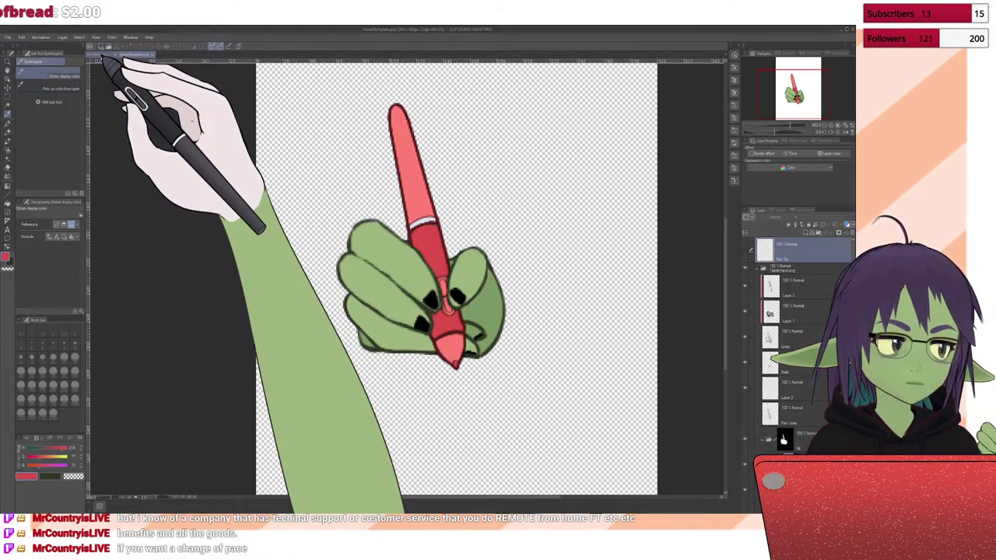
{"action": "left_click", "coordinate": [103, 56]}
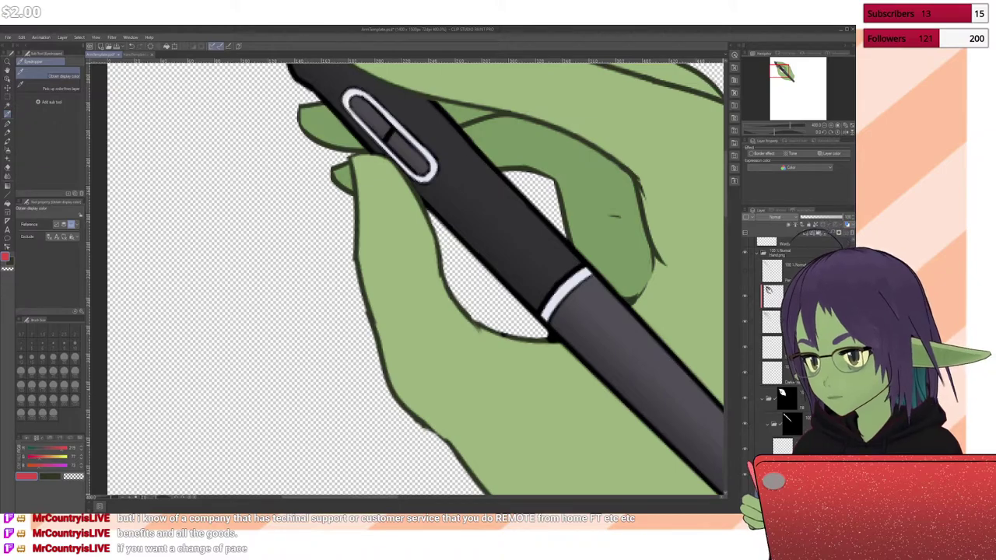
Step: Fill the stylus's dark barrel section around the side buttons with the sampled red on Layer 10
{"action": "scroll", "coordinate": [786, 342], "scroll_direction": "down", "scroll_amount": 3}
{"action": "left_click", "coordinate": [782, 413]}
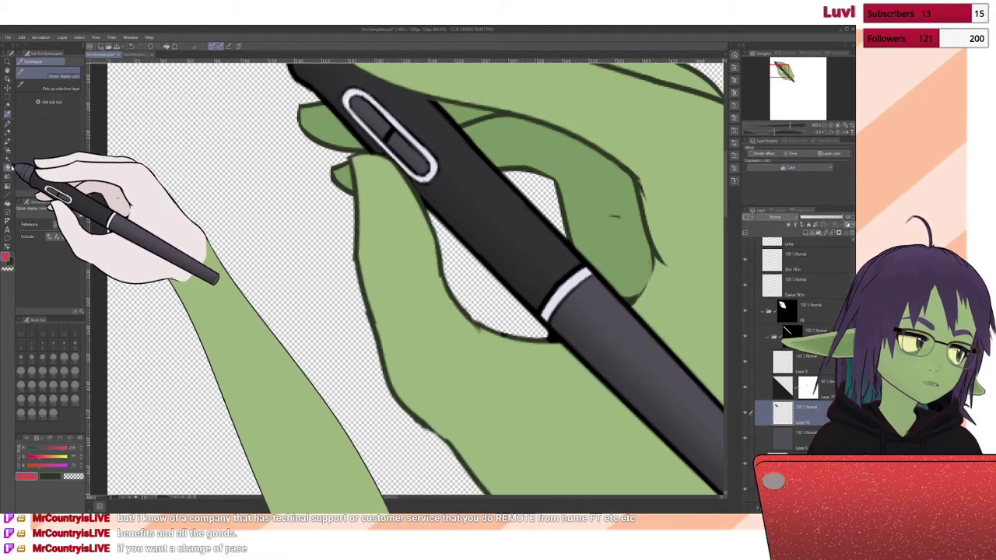
{"action": "left_click", "coordinate": [8, 203]}
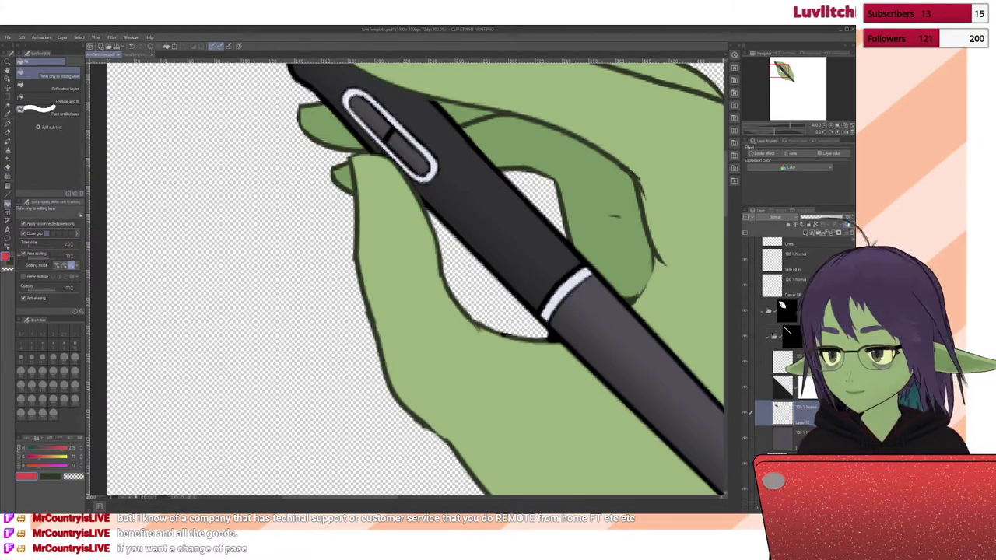
{"action": "left_click", "coordinate": [517, 168]}
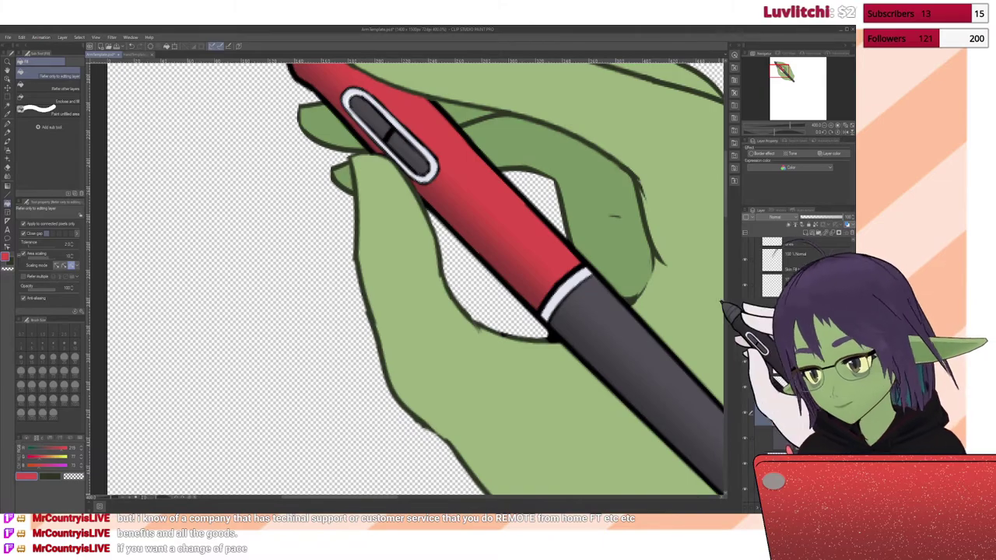
{"action": "left_click_drag", "start_coordinate": [725, 204], "coordinate": [729, 188]}
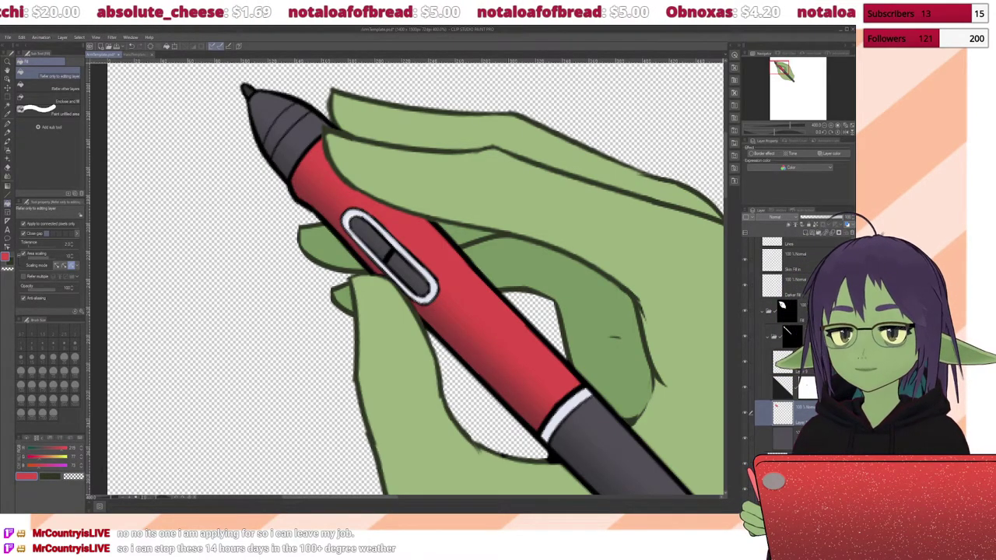
Step: Identify the line-art and white-band layers by toggling visibility, and move Layer 9 below the gradient shading layer in the Pen folder
{"action": "scroll", "coordinate": [781, 350], "scroll_direction": "down", "scroll_amount": 2}
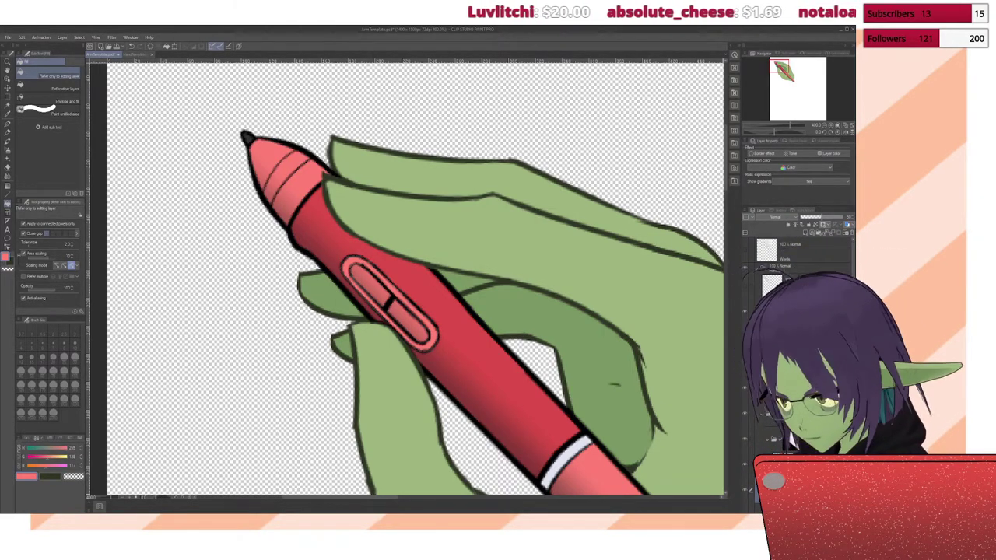
{"action": "left_click", "coordinate": [744, 286]}
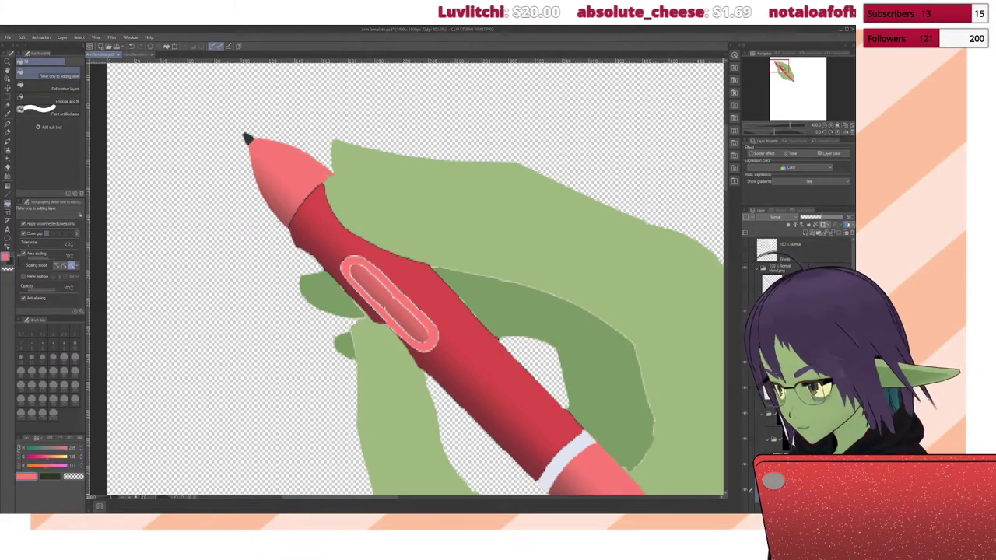
{"action": "left_click", "coordinate": [745, 311]}
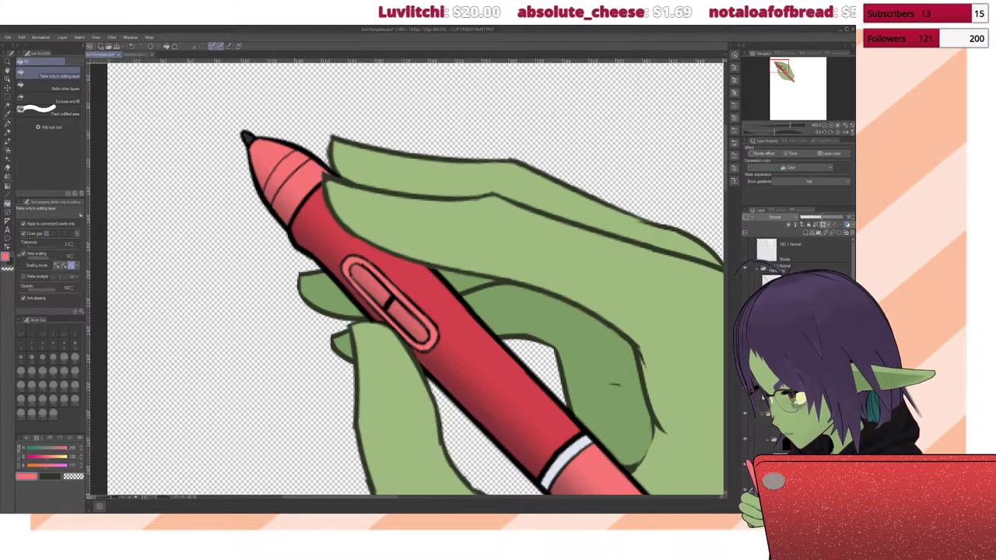
{"action": "scroll", "coordinate": [749, 393], "scroll_direction": "down", "scroll_amount": 3}
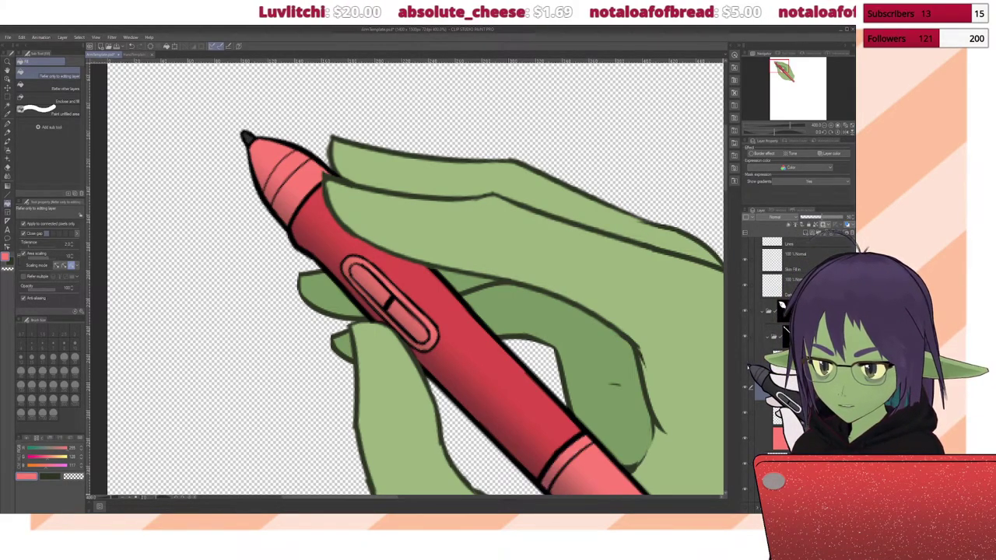
{"action": "left_click", "coordinate": [747, 365]}
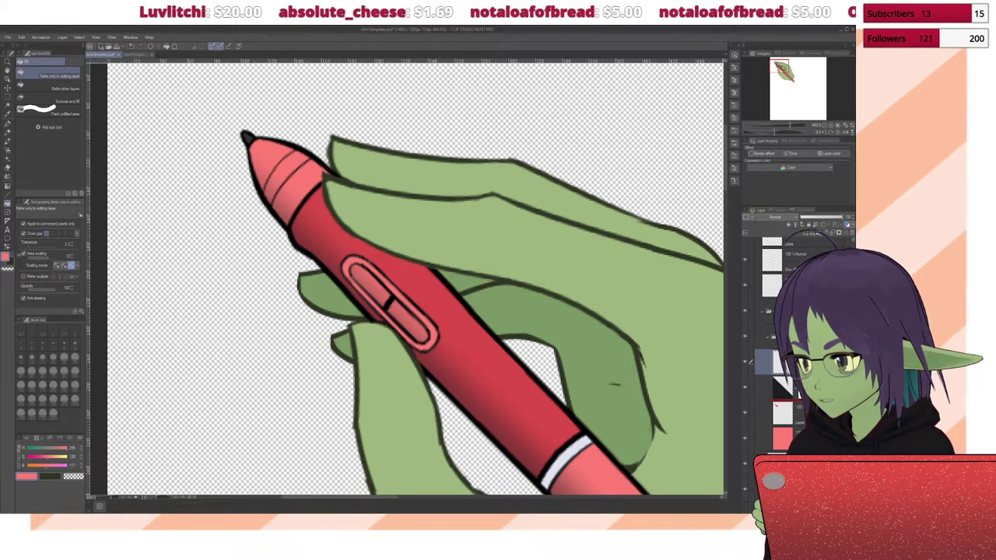
{"action": "left_click_drag", "start_coordinate": [787, 362], "coordinate": [788, 400]}
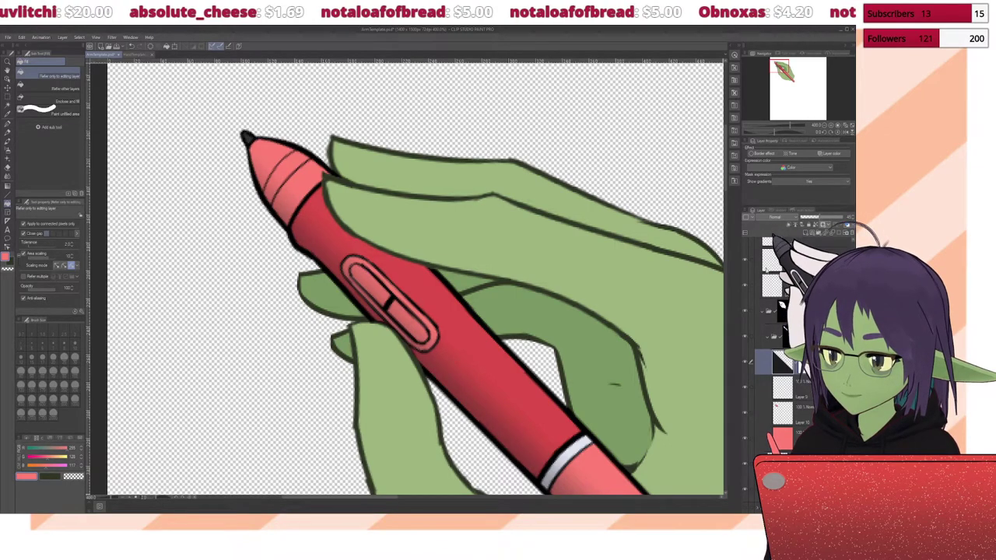
Step: Inspect the recoloured stylus from tip to lower body and toggle Layer 10's visibility to check which parts it colours
{"action": "scroll", "coordinate": [407, 279], "scroll_direction": "down", "scroll_amount": 6}
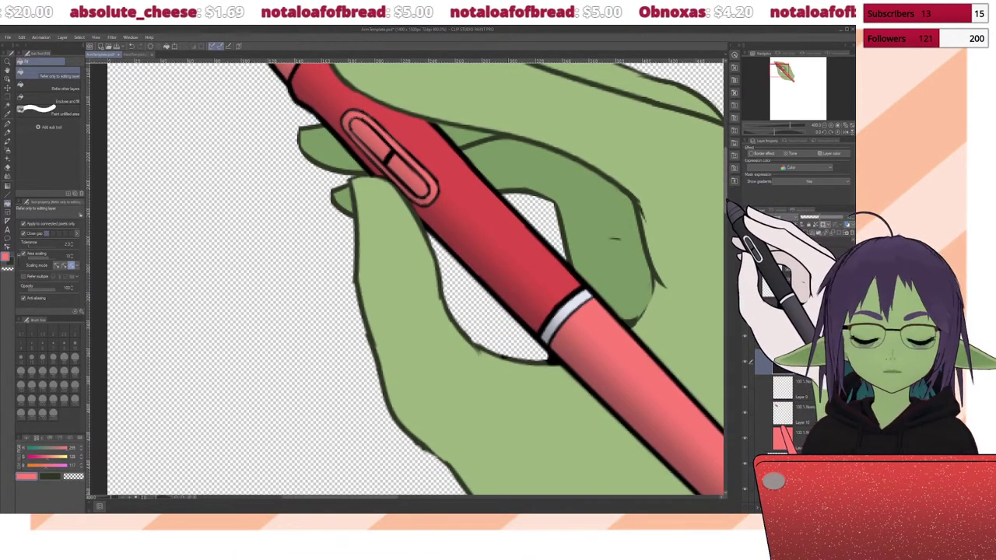
{"action": "scroll", "coordinate": [407, 279], "scroll_direction": "up", "scroll_amount": 5}
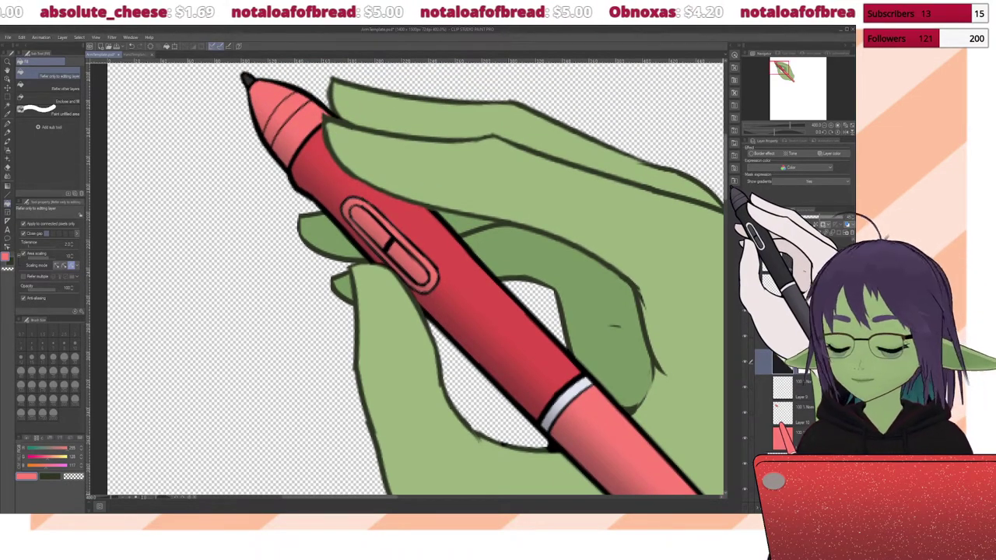
{"action": "scroll", "coordinate": [415, 279], "scroll_direction": "up", "scroll_amount": 1}
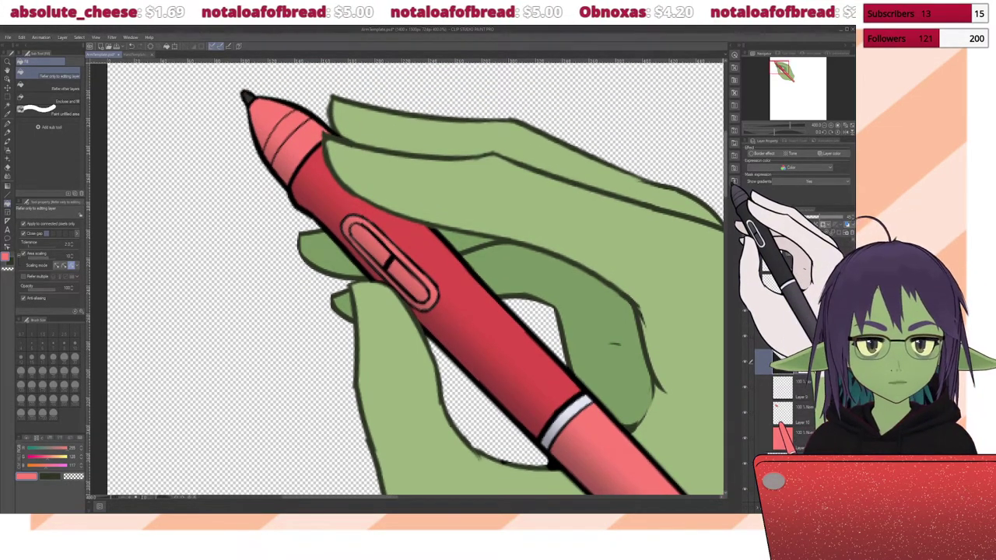
{"action": "scroll", "coordinate": [415, 279], "scroll_direction": "down", "scroll_amount": 2}
{"action": "scroll", "coordinate": [416, 279], "scroll_direction": "down", "scroll_amount": 2}
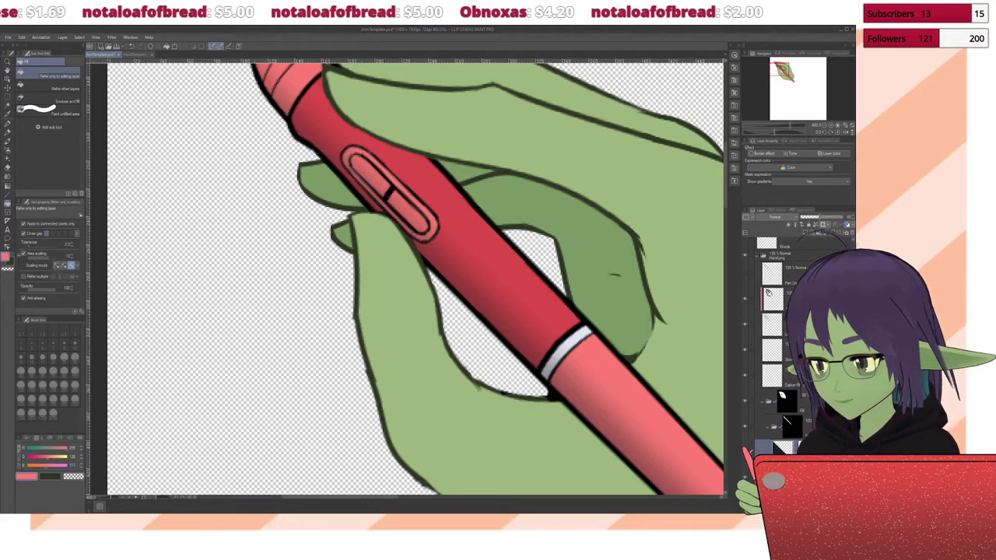
{"action": "scroll", "coordinate": [794, 351], "scroll_direction": "down", "scroll_amount": 1}
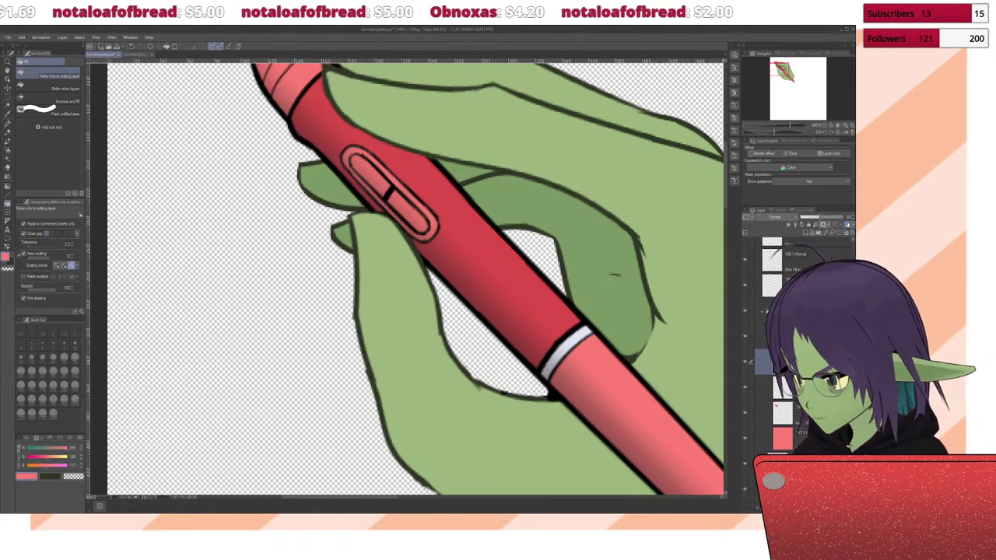
{"action": "left_click", "coordinate": [725, 400]}
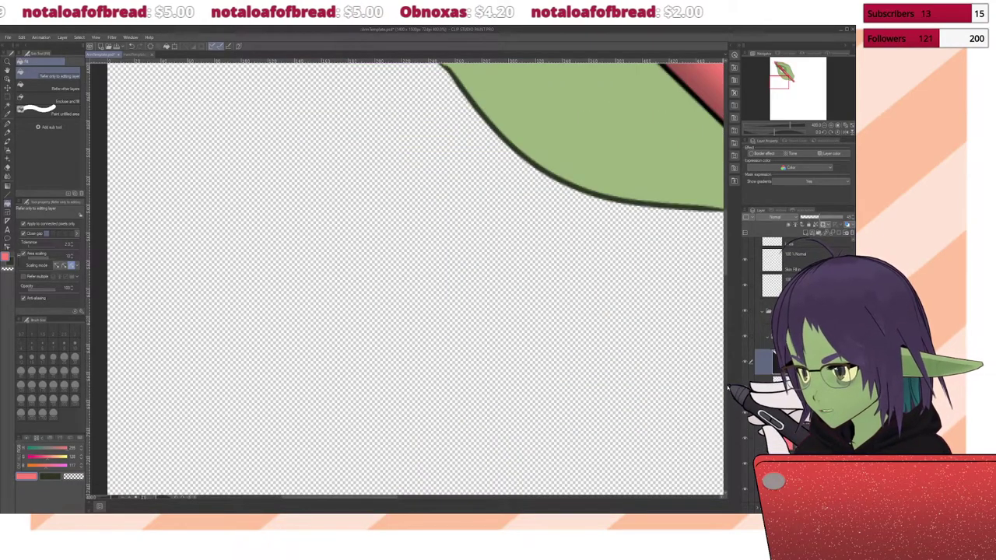
{"action": "left_click", "coordinate": [727, 302]}
{"action": "left_click_drag", "start_coordinate": [727, 294], "coordinate": [727, 140]}
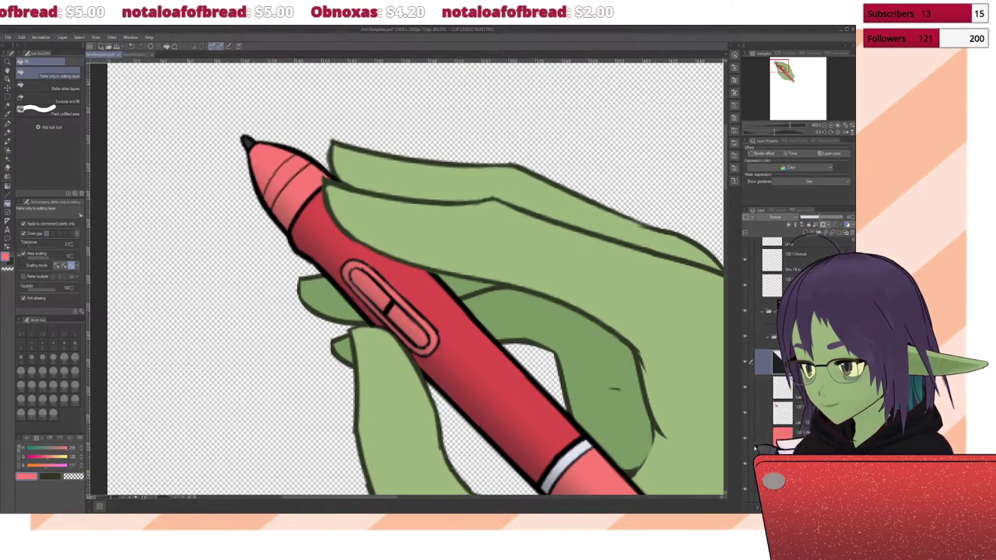
{"action": "left_click", "coordinate": [746, 415]}
{"action": "left_click", "coordinate": [746, 415]}
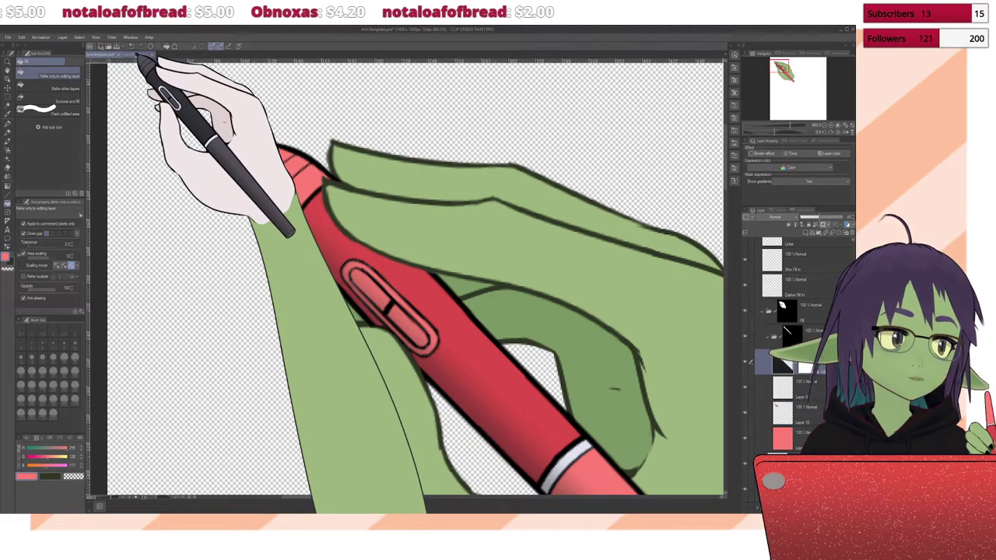
Step: Sample the light red of the stylus's upper body in HandTemplate.psd and return to the ArmTemplate.psd document
{"action": "left_click", "coordinate": [141, 54]}
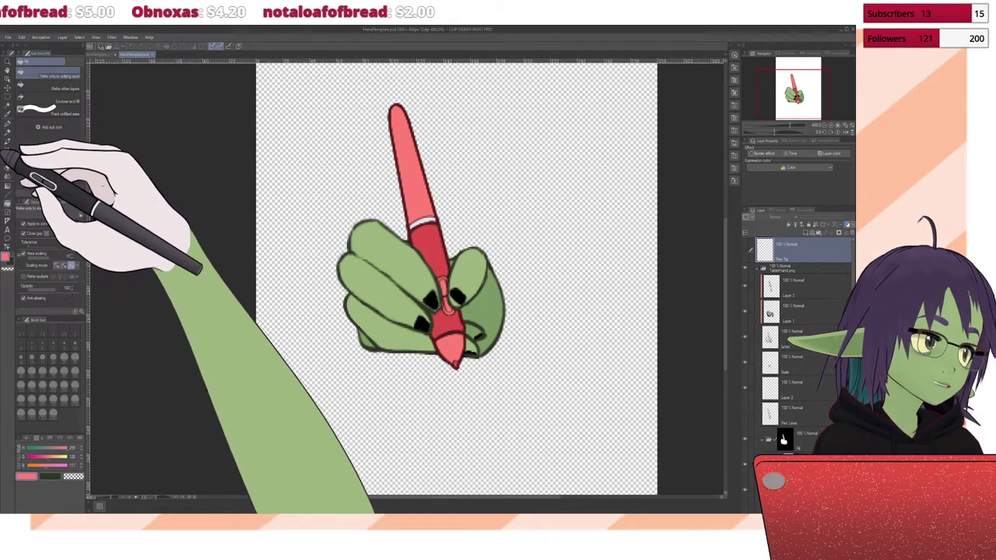
{"action": "left_click", "coordinate": [8, 114]}
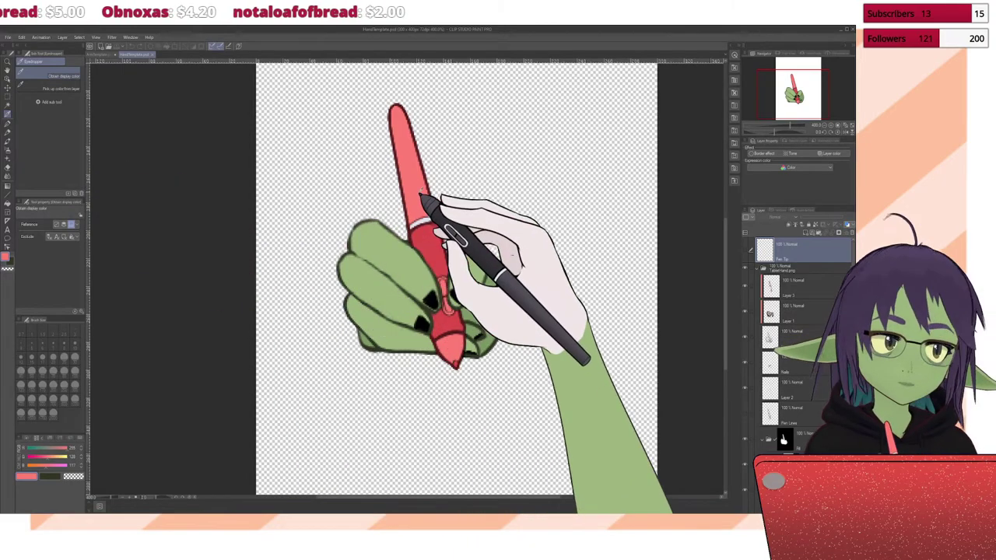
{"action": "left_click", "coordinate": [98, 54]}
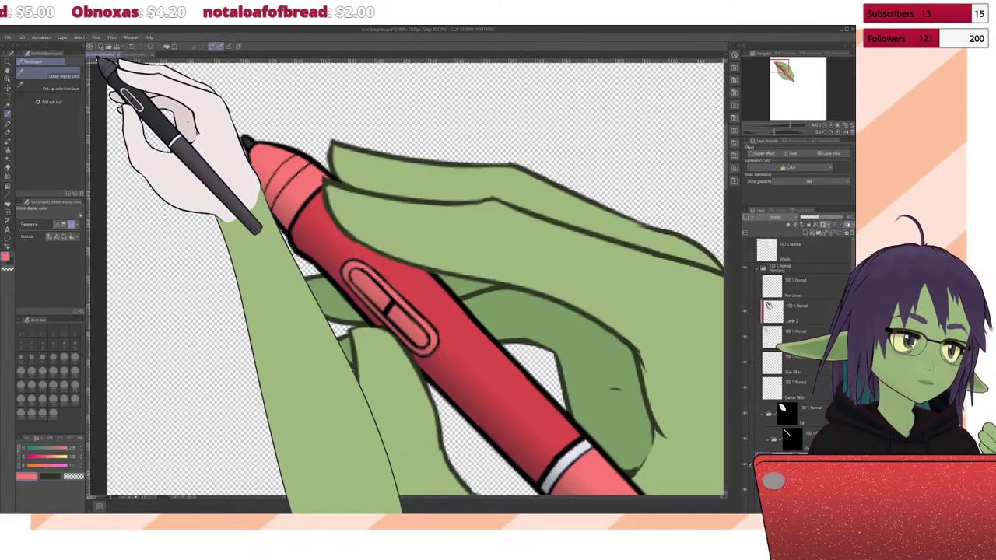
Step: Try to fill the stylus's black nib with the light red on the gradient shading layer, and undo that fill
{"action": "left_click", "coordinate": [7, 208]}
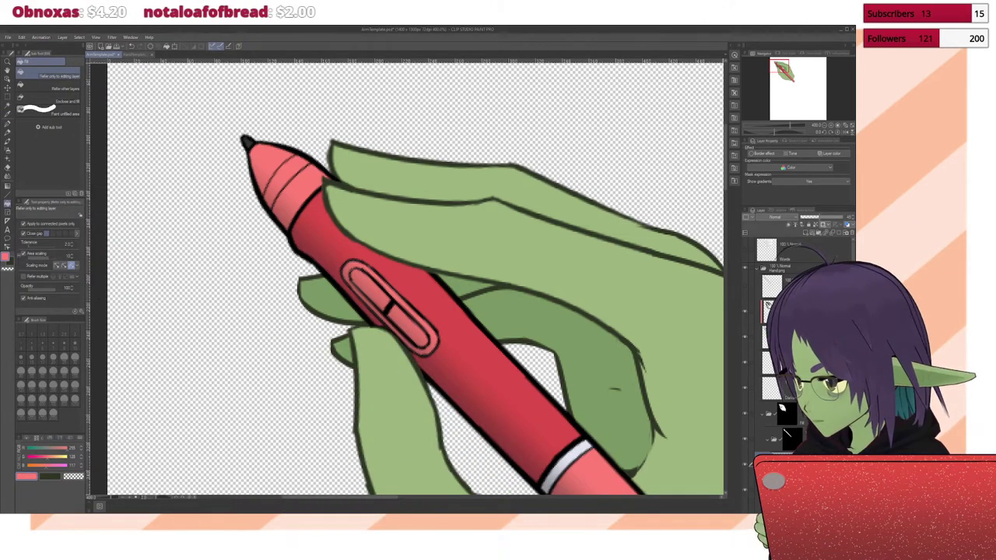
{"action": "scroll", "coordinate": [798, 366], "scroll_direction": "down", "scroll_amount": 4}
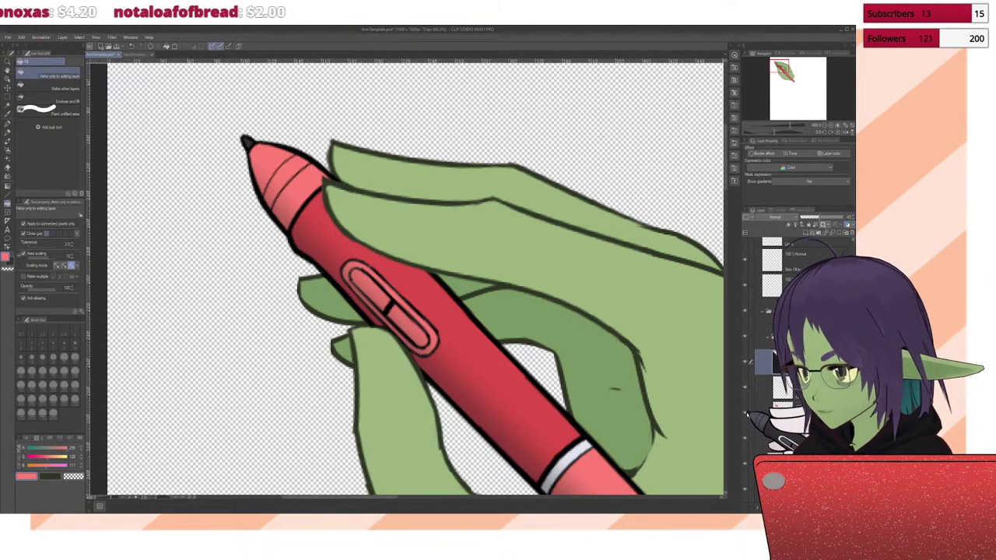
{"action": "left_click", "coordinate": [746, 413]}
{"action": "left_click", "coordinate": [745, 414]}
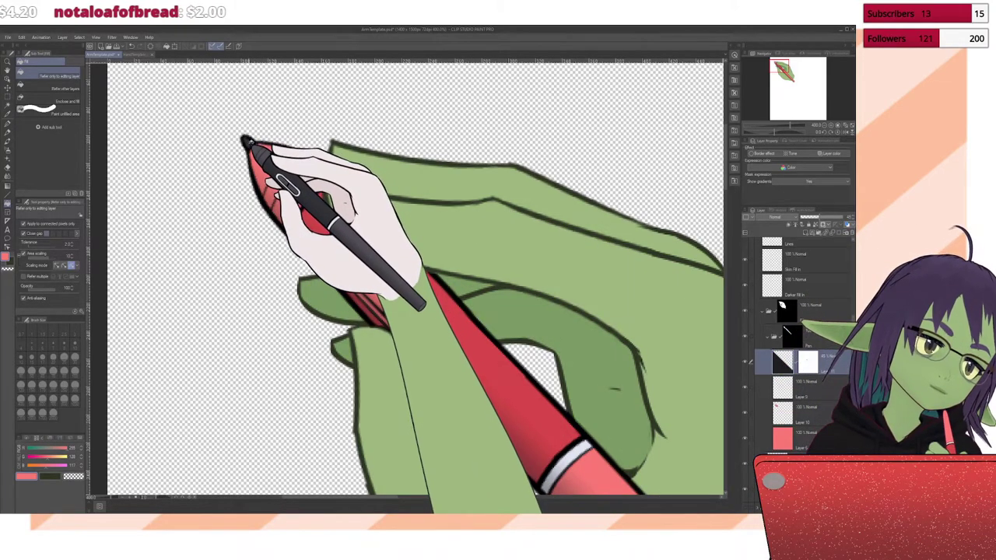
{"action": "left_click", "coordinate": [249, 143]}
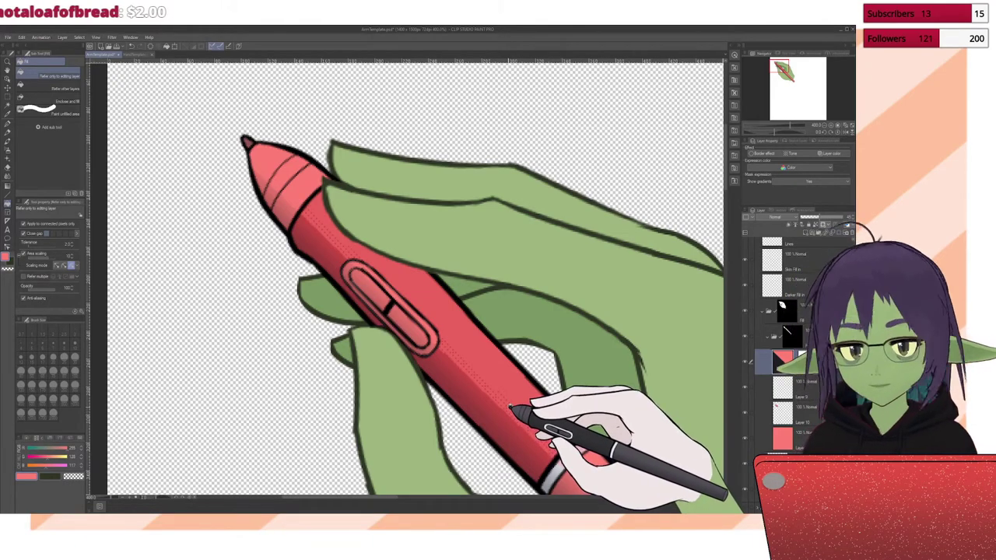
{"action": "left_click", "coordinate": [745, 416]}
{"action": "left_click", "coordinate": [746, 417]}
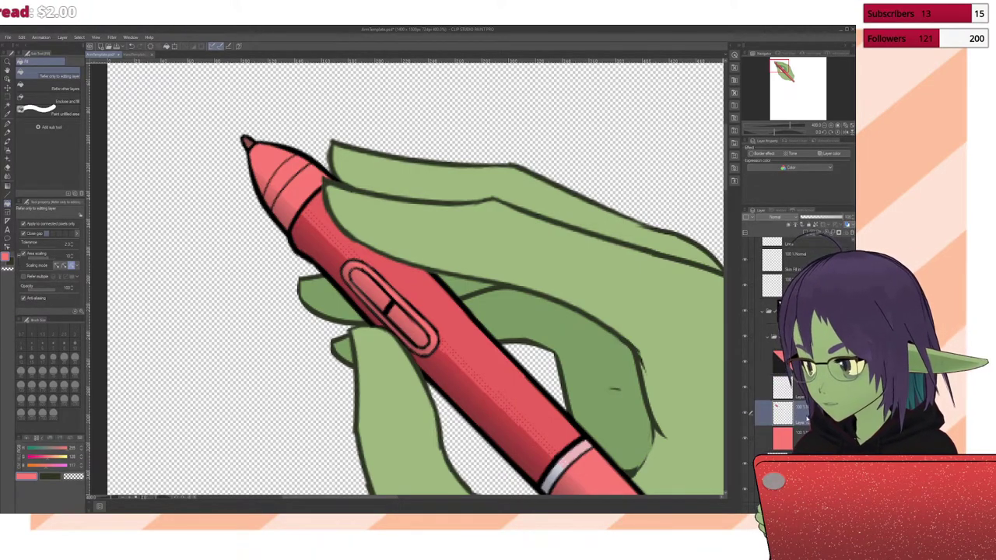
{"action": "left_click", "coordinate": [746, 411]}
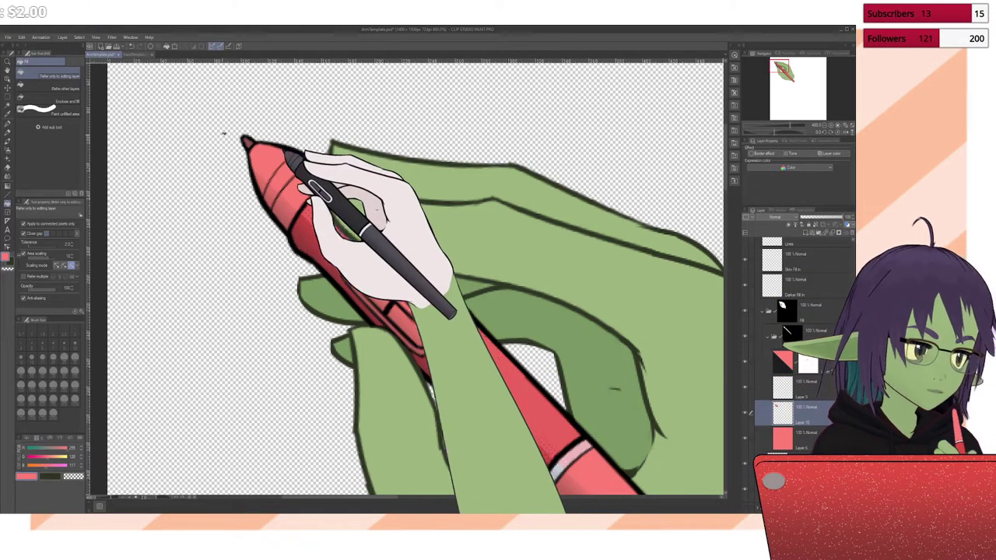
{"action": "key", "text": "ctrl+z"}
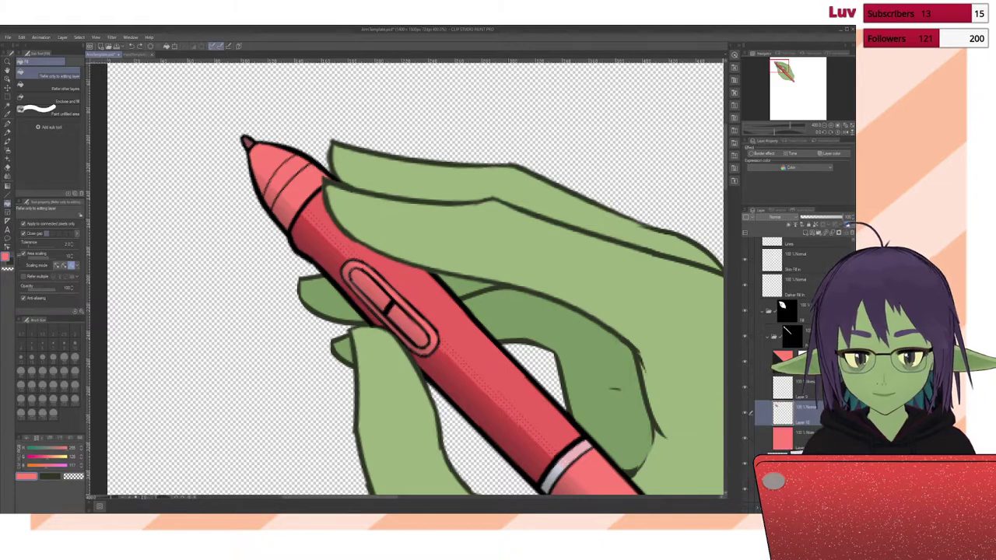
{"action": "key", "text": "ctrl+z"}
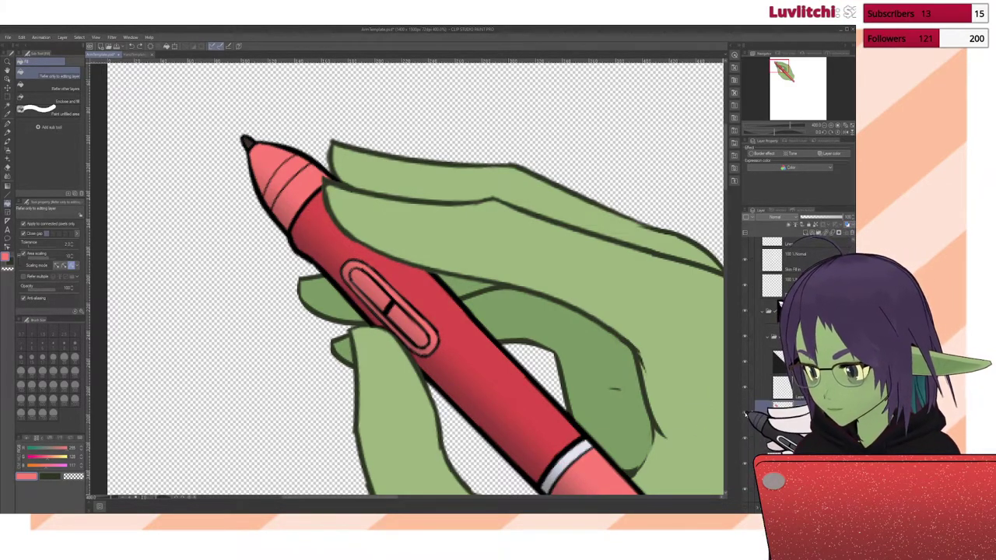
Step: Fill the stylus's black nib with the light red on Layer 10, using the Refer other layers fill
{"action": "left_click", "coordinate": [745, 413]}
{"action": "left_click", "coordinate": [745, 413]}
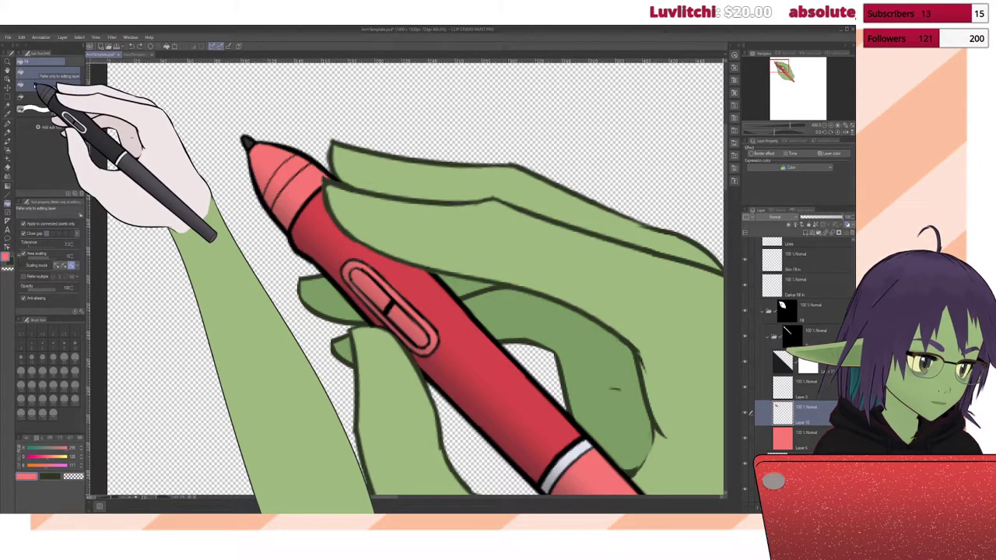
{"action": "left_click", "coordinate": [48, 88]}
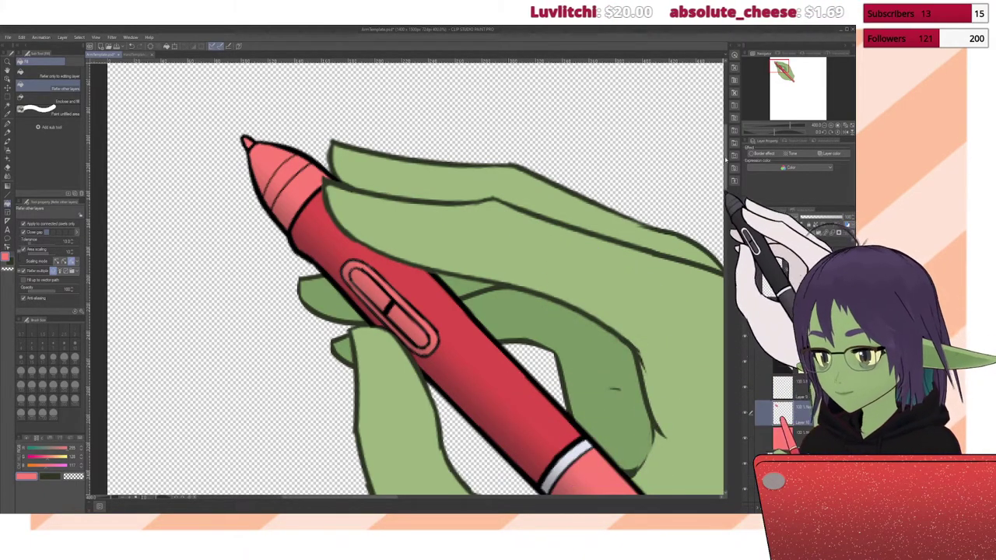
{"action": "mouse_move", "coordinate": [728, 157]}
{"action": "left_mouse_down"}
{"action": "mouse_move", "coordinate": [732, 188]}
{"action": "mouse_move", "coordinate": [733, 165]}
{"action": "left_mouse_up"}
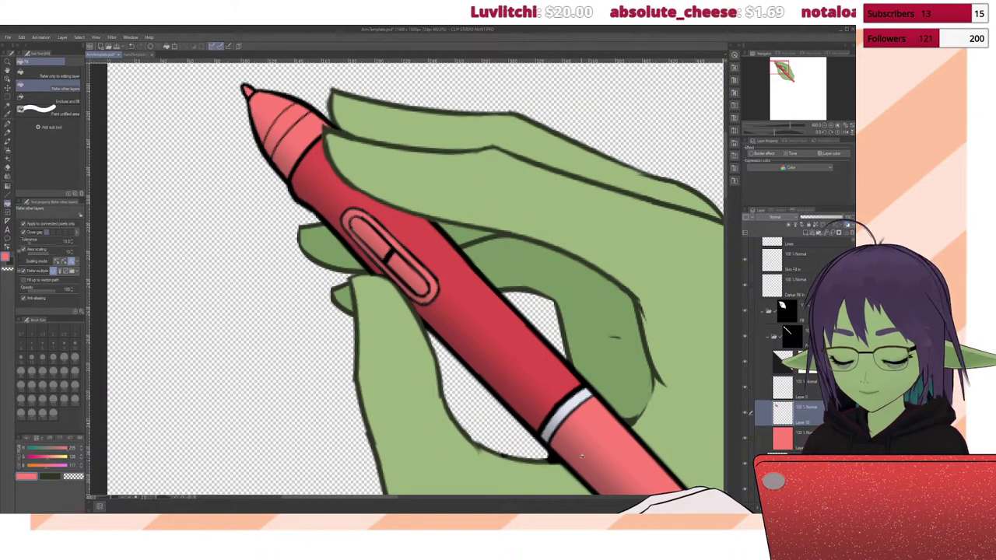
Step: Sample the dark red outline near the stylus's tip in HandTemplate.psd
{"action": "left_click", "coordinate": [137, 55]}
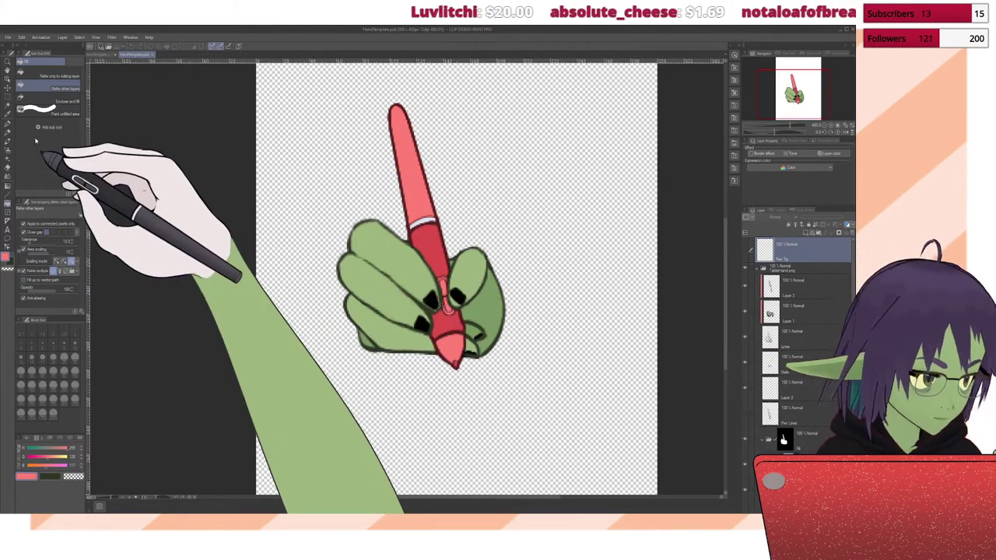
{"action": "left_click", "coordinate": [8, 113]}
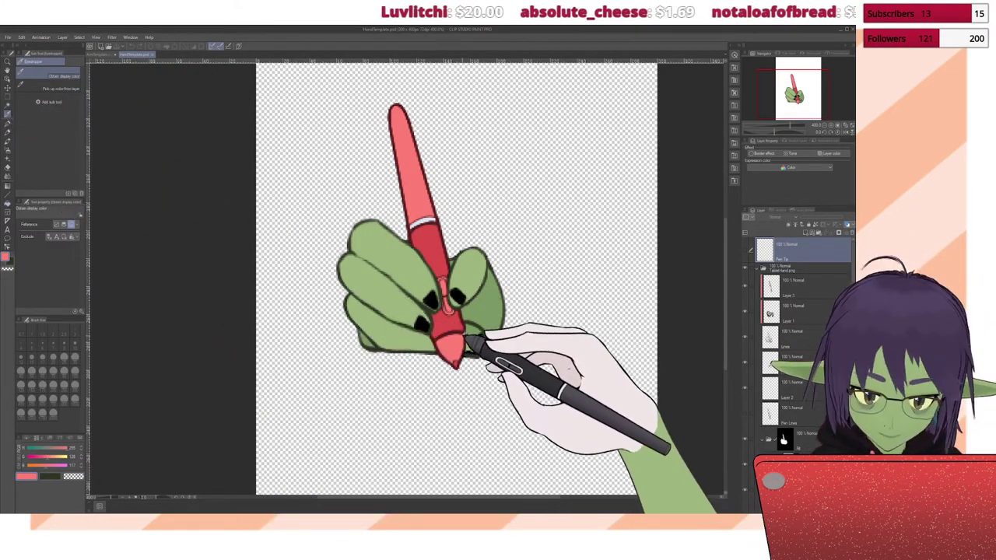
{"action": "left_click", "coordinate": [455, 332]}
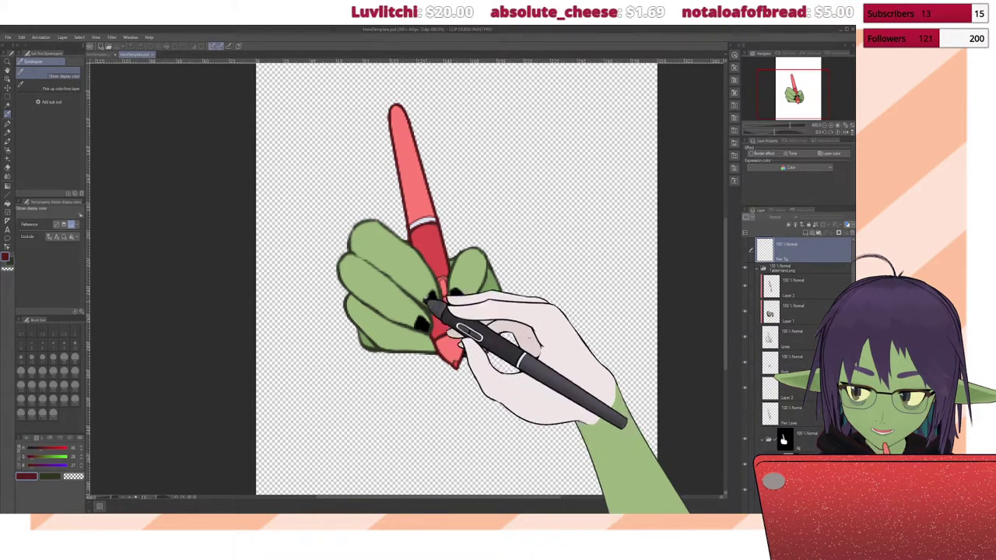
Step: Return to the ArmTemplate.psd document and clip the new stylus outline layer to the layer below, with the Pen ready
{"action": "left_click", "coordinate": [101, 53]}
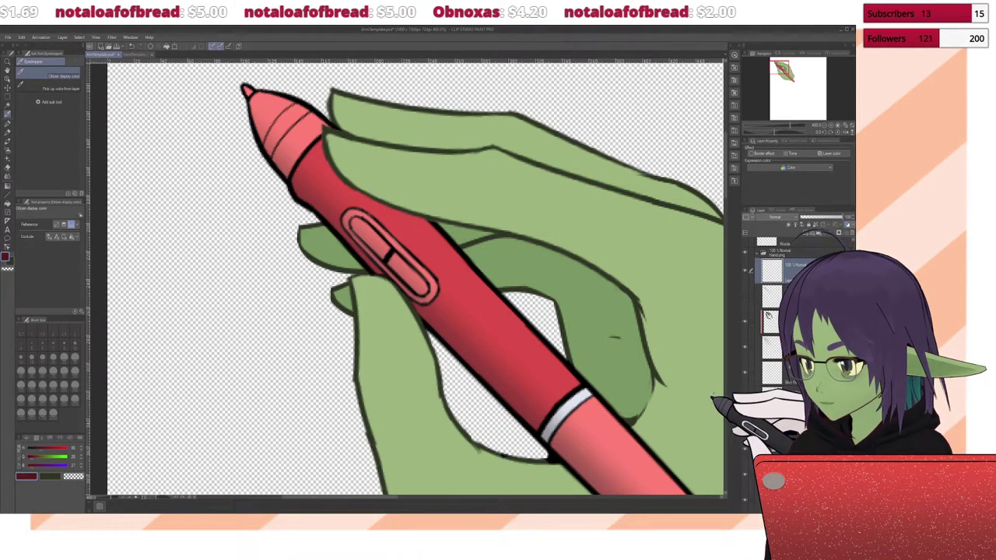
{"action": "left_click", "coordinate": [789, 224]}
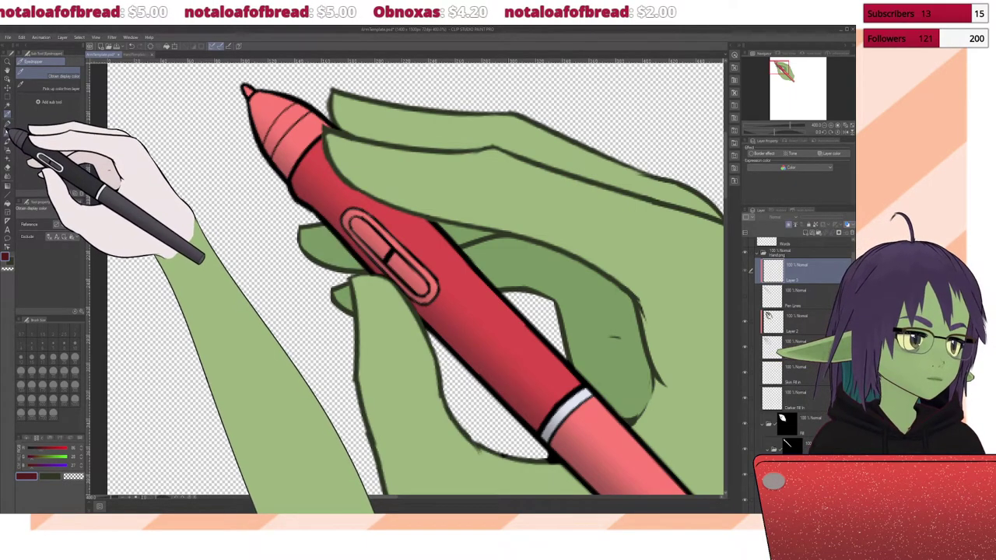
{"action": "left_click", "coordinate": [7, 125]}
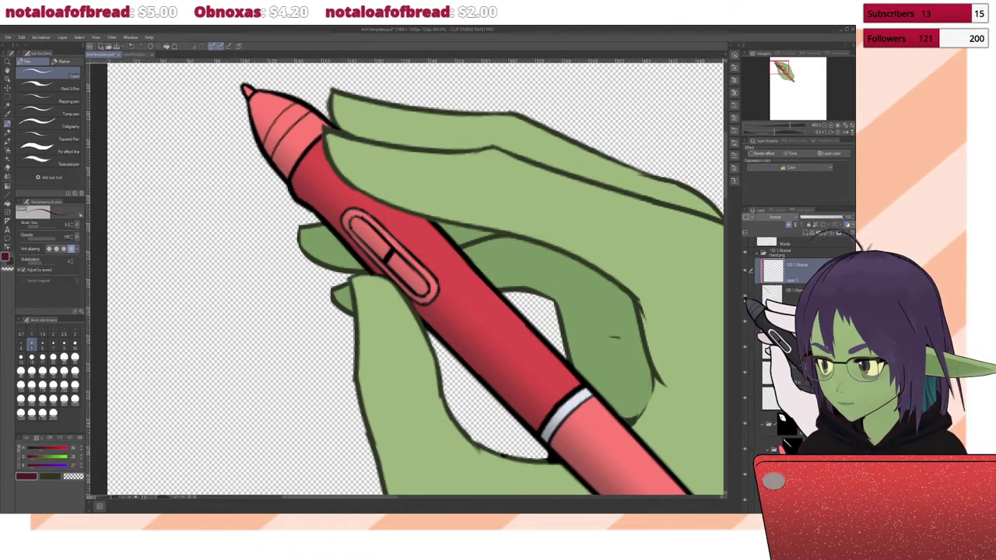
Step: Set the Pen Lines layer's opacity to 0% and place it above the clipped stylus outline layer
{"action": "left_click", "coordinate": [745, 297]}
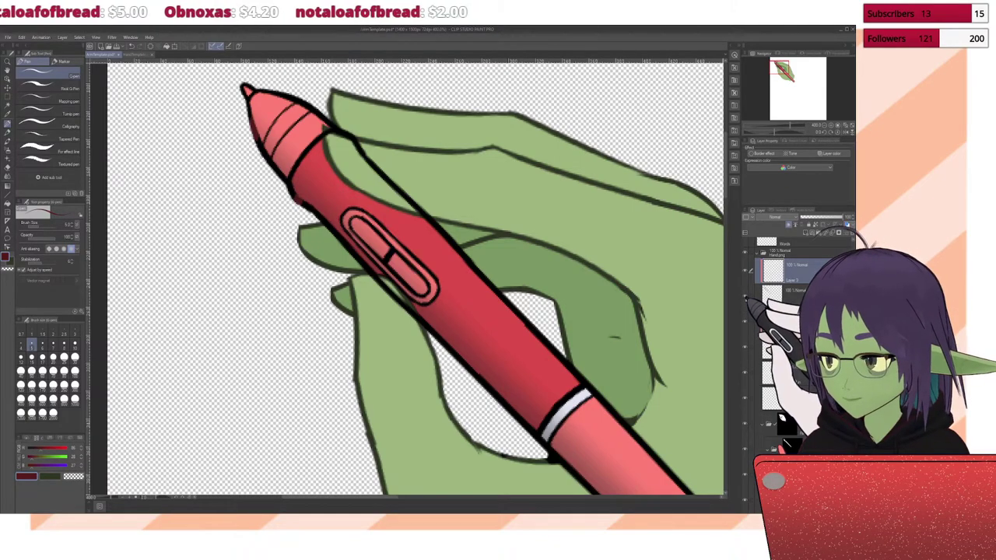
{"action": "left_click", "coordinate": [745, 299]}
{"action": "left_click", "coordinate": [744, 299]}
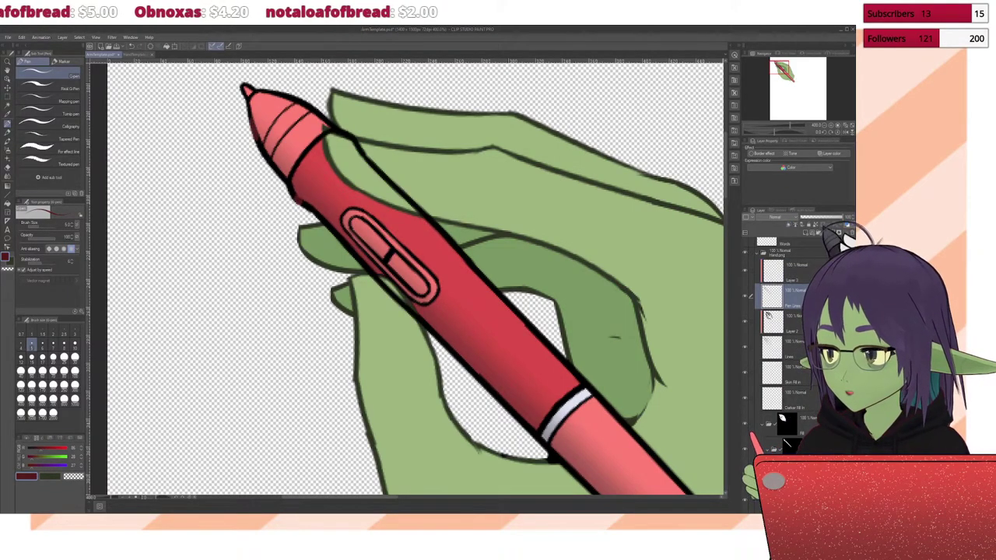
{"action": "left_click_drag", "start_coordinate": [819, 218], "coordinate": [791, 221]}
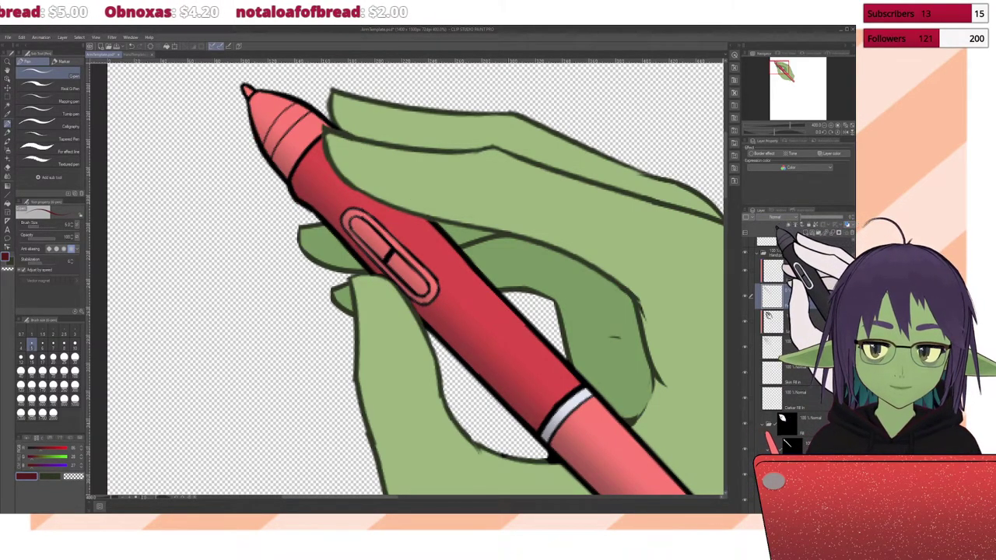
{"action": "mouse_move", "coordinate": [806, 218]}
{"action": "left_mouse_down"}
{"action": "mouse_move", "coordinate": [841, 218]}
{"action": "mouse_move", "coordinate": [820, 218]}
{"action": "left_mouse_up"}
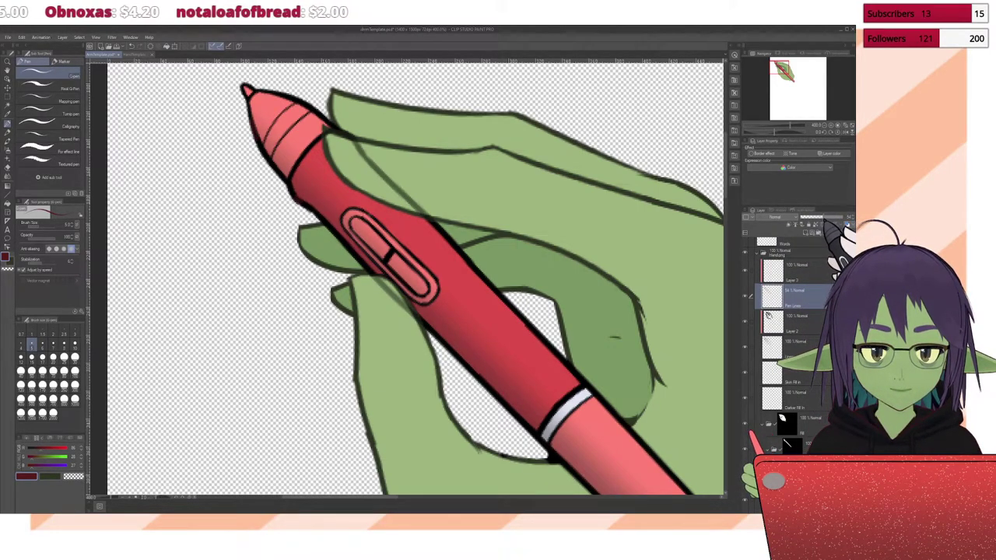
{"action": "left_click_drag", "start_coordinate": [822, 218], "coordinate": [846, 220]}
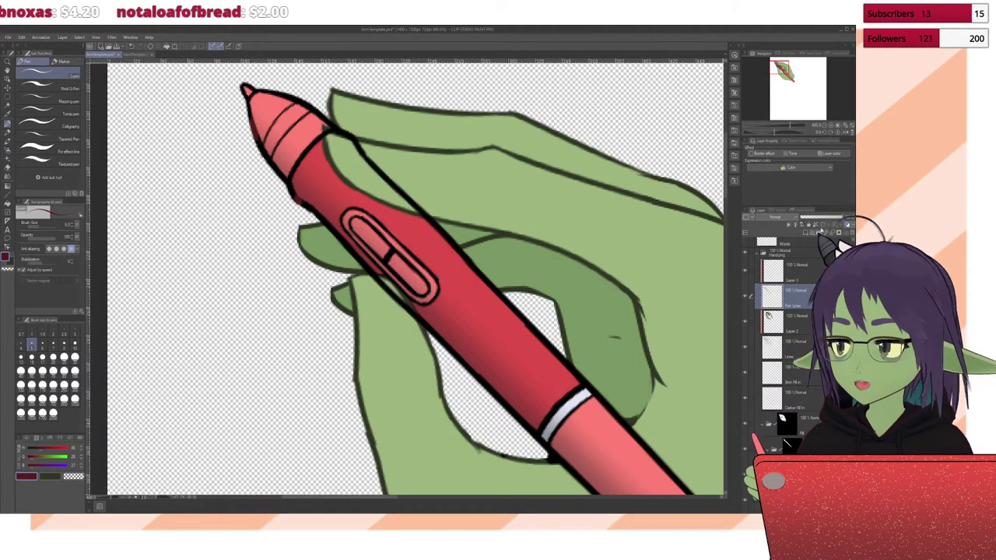
{"action": "left_click_drag", "start_coordinate": [823, 218], "coordinate": [796, 219]}
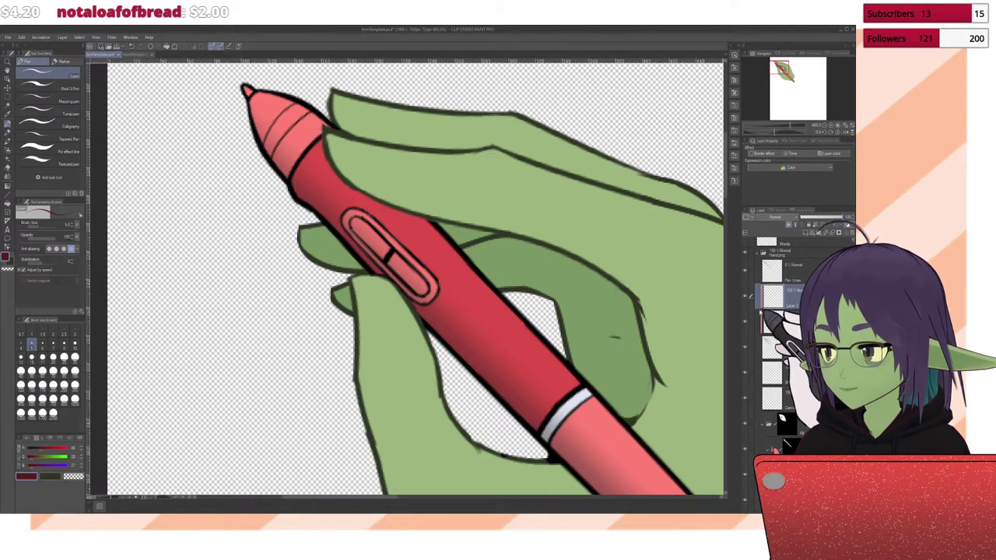
Step: Trace the stylus tip's black outline in dark red and erase the extra upper band line across the tip
{"action": "left_click_drag", "start_coordinate": [253, 132], "coordinate": [264, 153]}
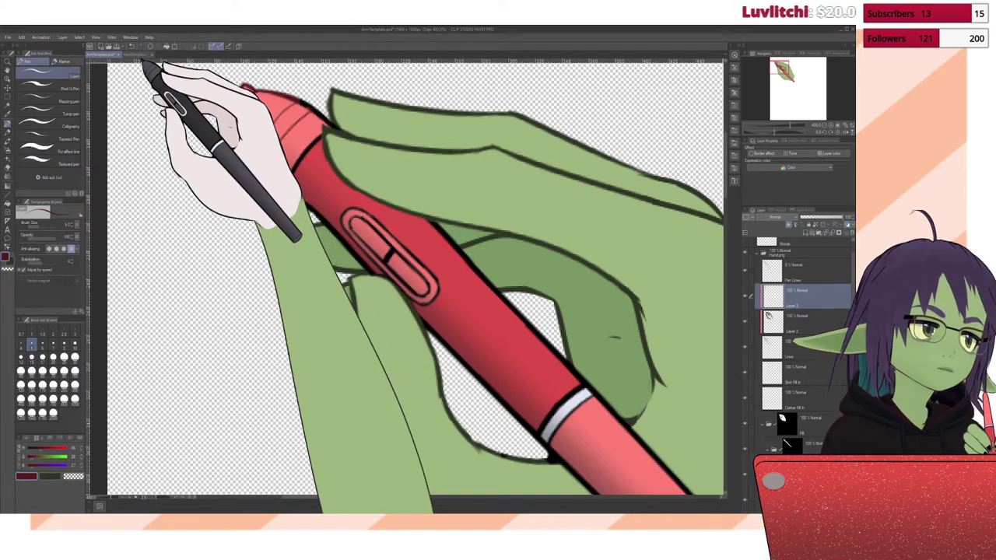
{"action": "left_click", "coordinate": [140, 55]}
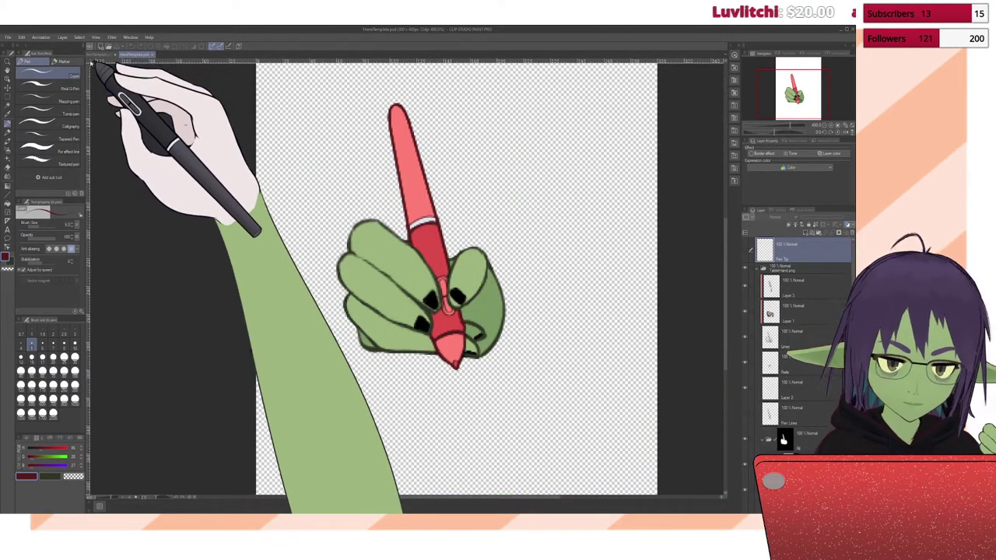
{"action": "left_click", "coordinate": [98, 56]}
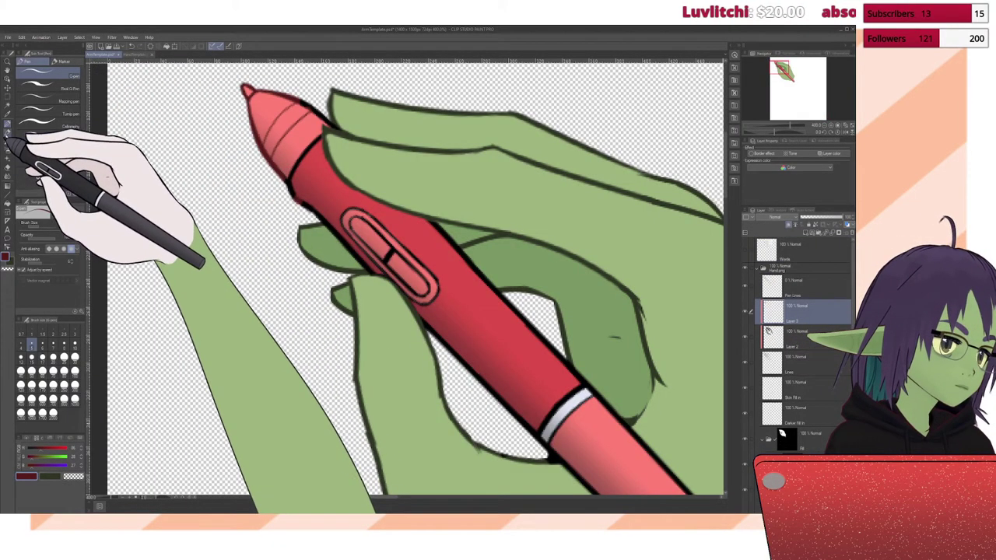
{"action": "left_click", "coordinate": [15, 165]}
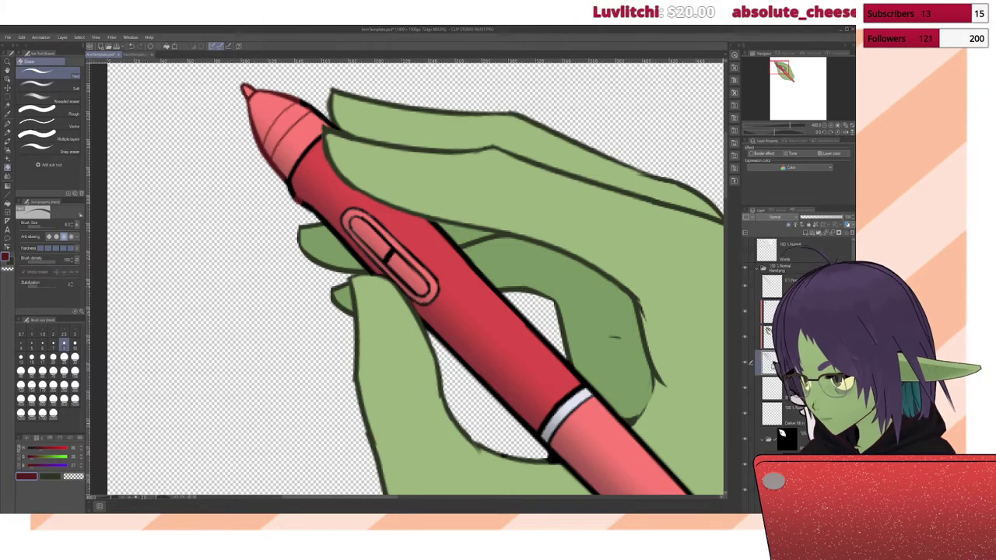
{"action": "left_click_drag", "start_coordinate": [268, 121], "coordinate": [274, 127]}
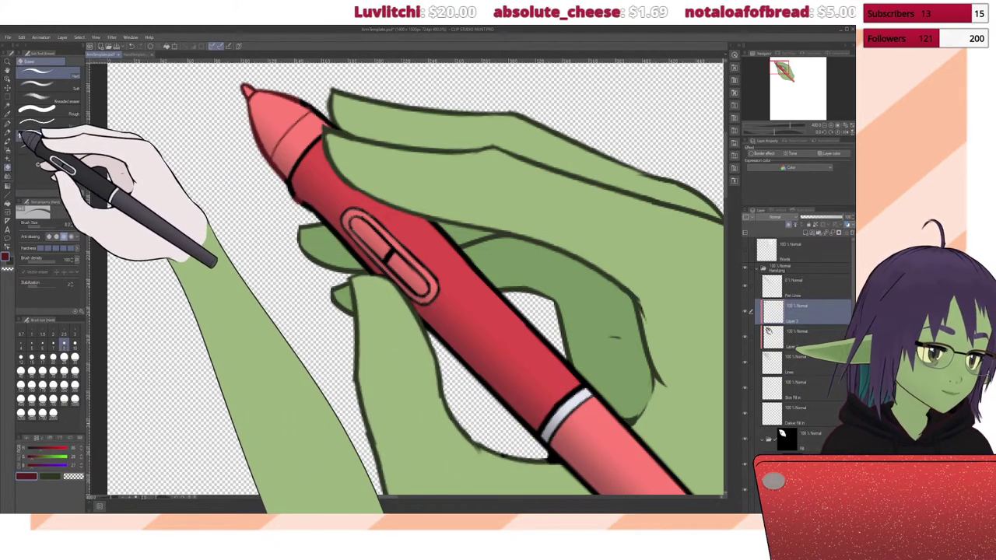
Step: Trace the stylus's remaining black outlines in dark red, from the grip and button down the barrel to its end
{"action": "left_click", "coordinate": [8, 124]}
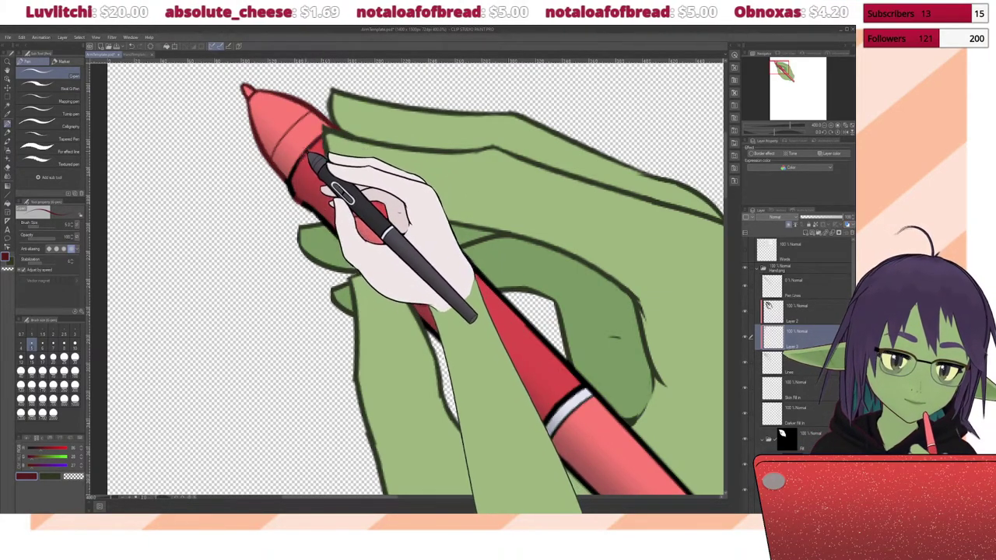
{"action": "left_click_drag", "start_coordinate": [283, 175], "coordinate": [308, 204]}
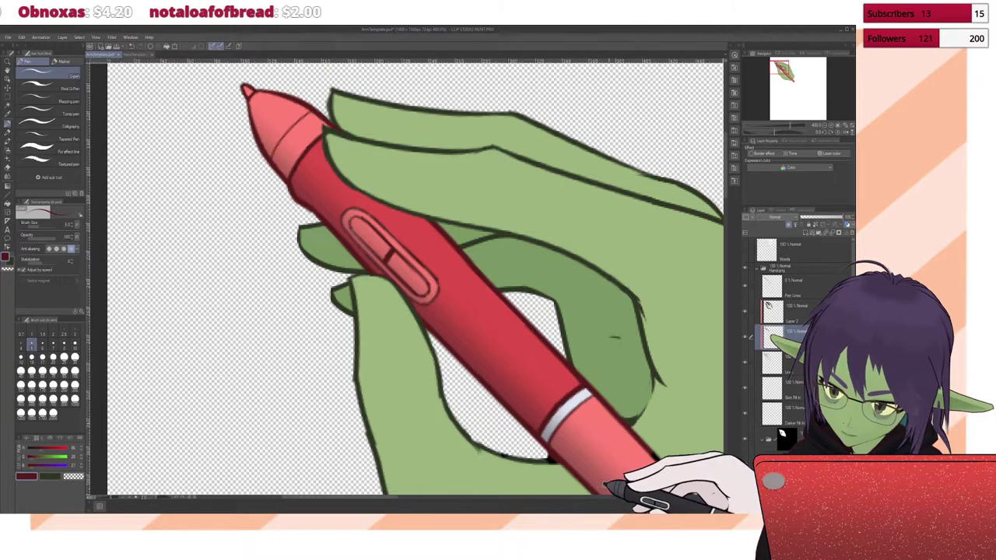
{"action": "left_click_drag", "start_coordinate": [727, 170], "coordinate": [726, 208]}
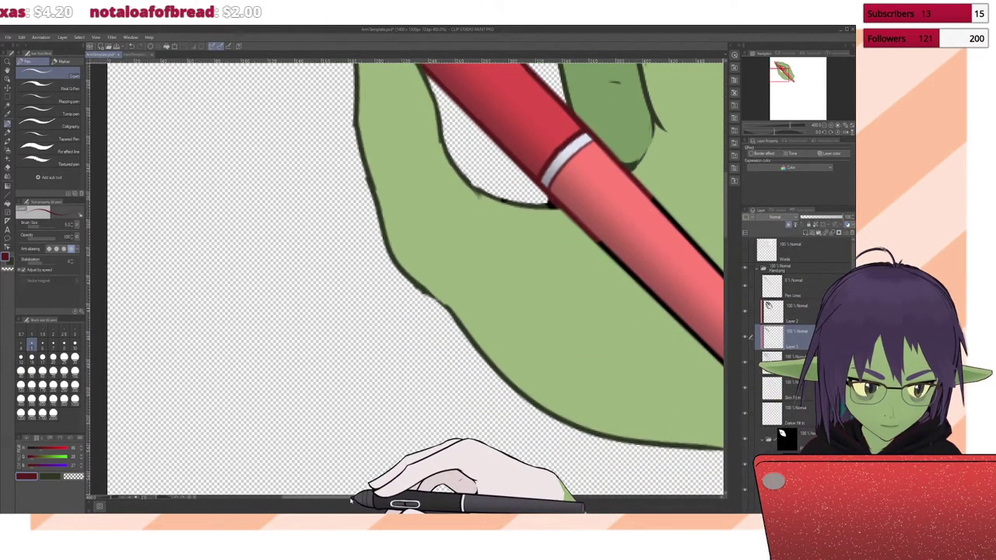
{"action": "left_click_drag", "start_coordinate": [352, 498], "coordinate": [411, 505]}
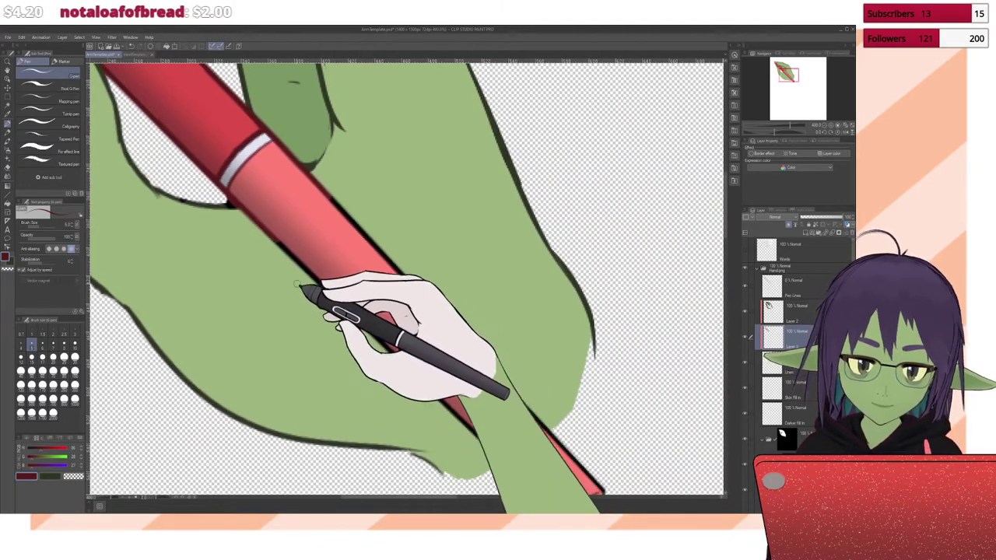
{"action": "left_click_drag", "start_coordinate": [264, 232], "coordinate": [302, 265]}
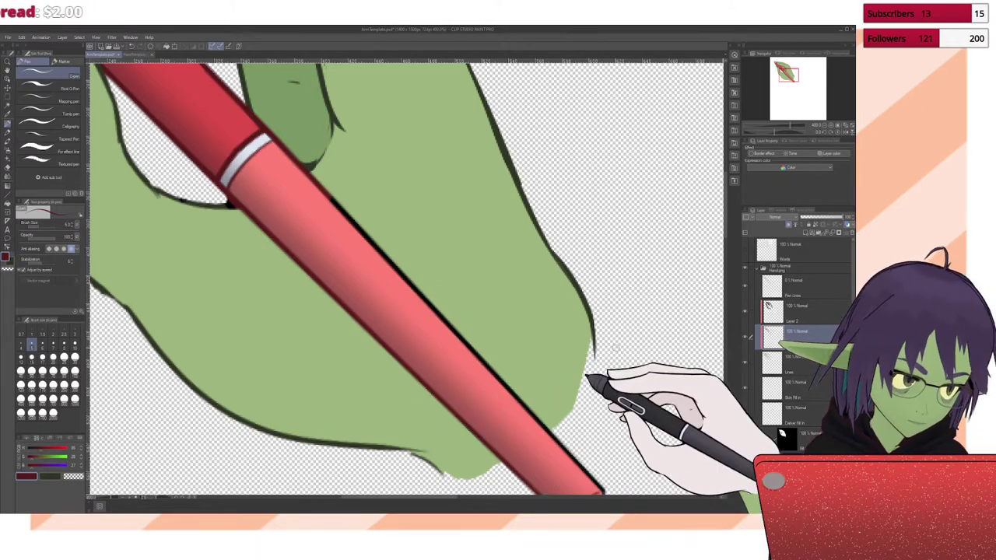
{"action": "left_click_drag", "start_coordinate": [725, 211], "coordinate": [725, 222]}
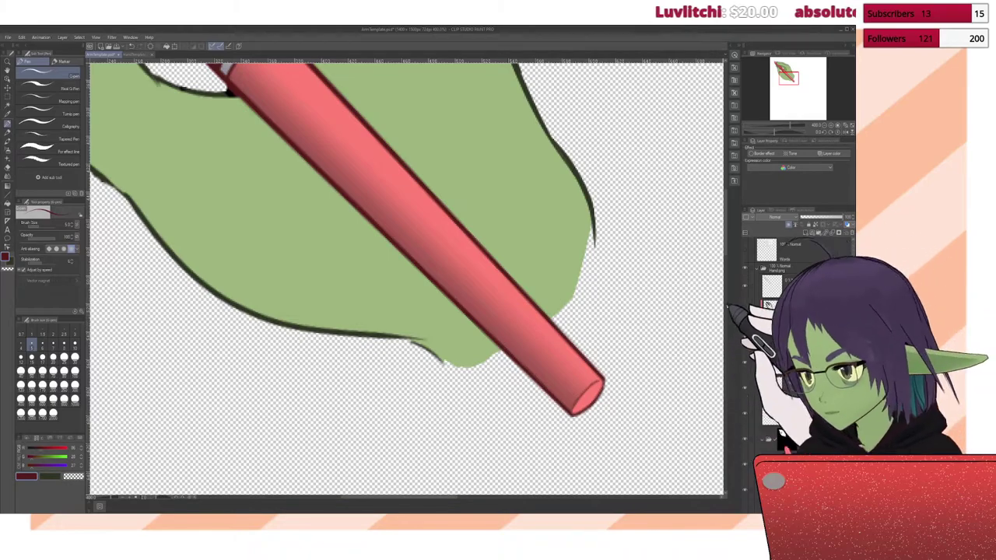
Step: Touch up the hand's outlines in dark green, covering the black spot where the palm meets the stylus
{"action": "left_click_drag", "start_coordinate": [728, 251], "coordinate": [727, 210]}
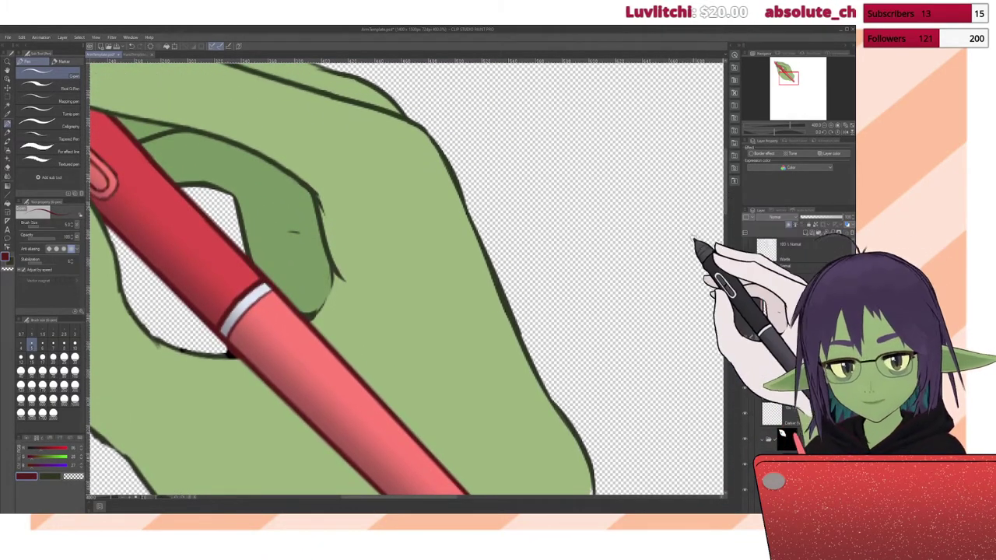
{"action": "left_click_drag", "start_coordinate": [359, 498], "coordinate": [311, 497]}
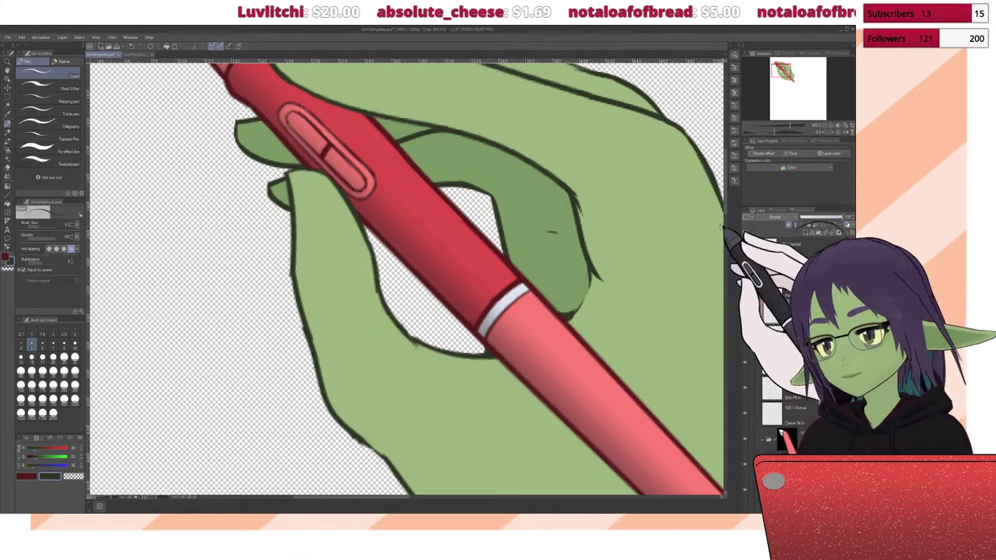
{"action": "left_click_drag", "start_coordinate": [726, 204], "coordinate": [725, 191]}
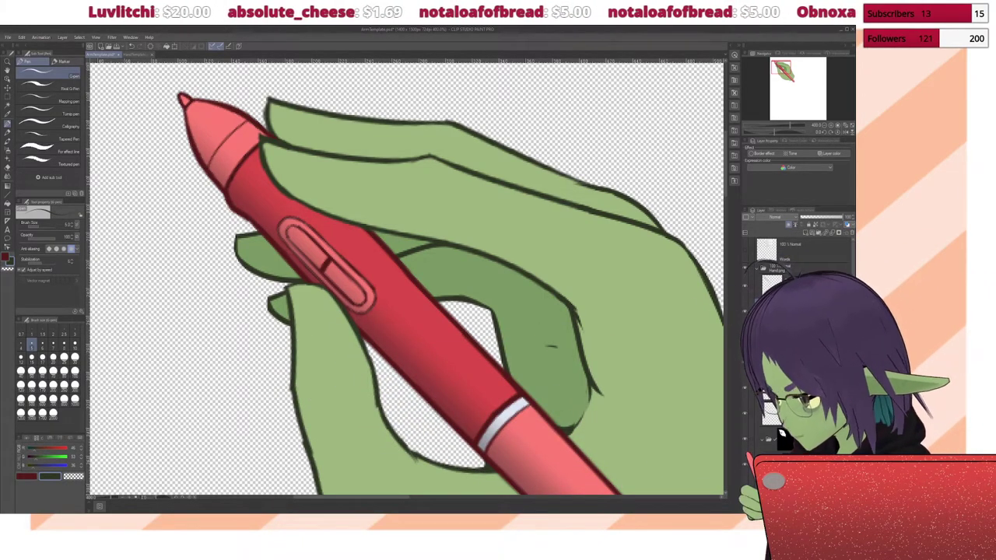
Step: Add a layer beneath the Lines layer and paint the thumb's fingernail solid black on it
{"action": "scroll", "coordinate": [802, 261], "scroll_direction": "down", "scroll_amount": 4}
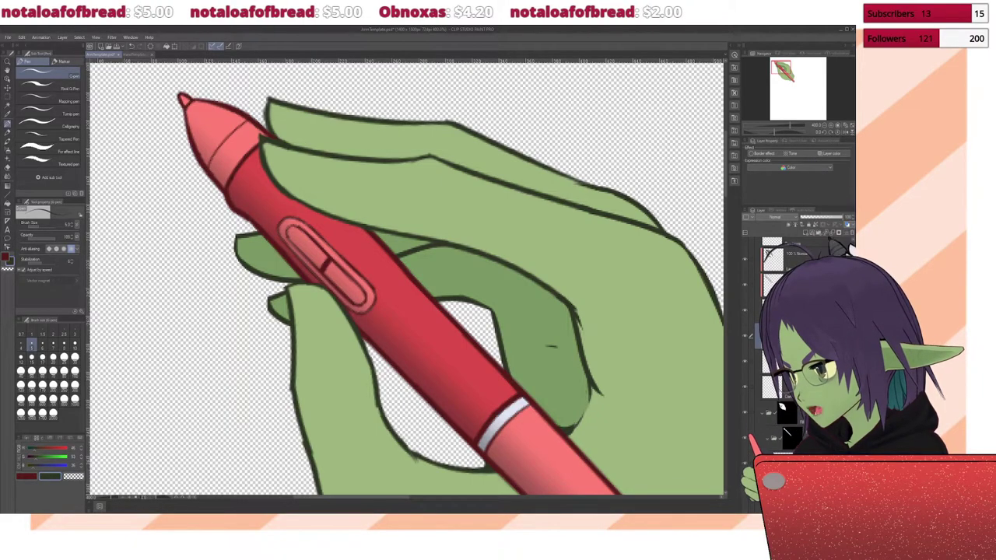
{"action": "left_click", "coordinate": [768, 331]}
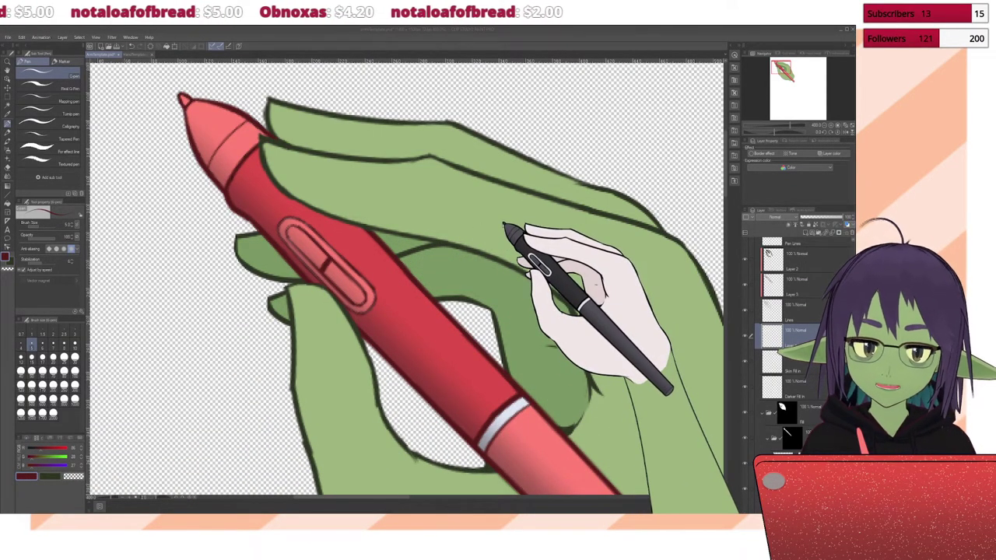
{"action": "left_click", "coordinate": [505, 224]}
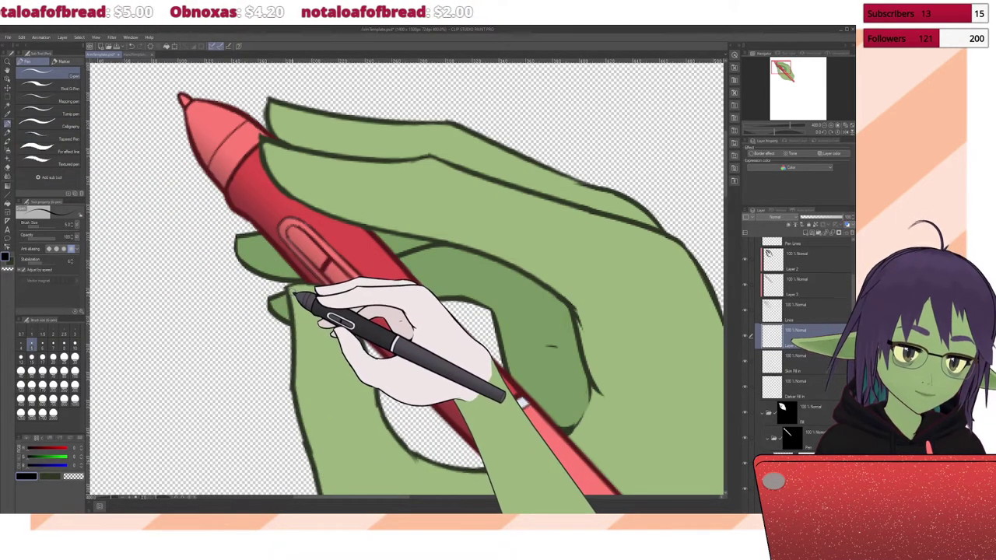
{"action": "left_click_drag", "start_coordinate": [294, 291], "coordinate": [313, 309]}
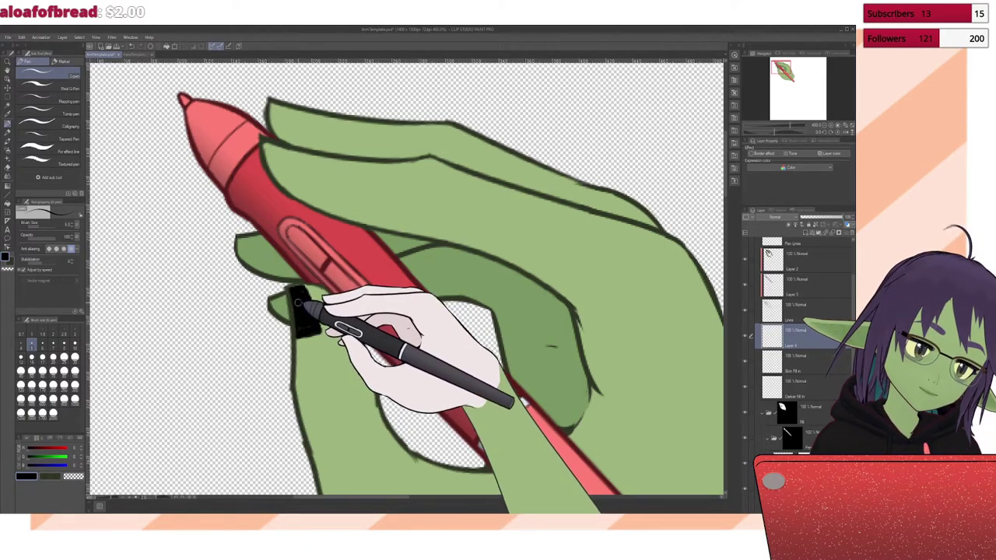
{"action": "mouse_move", "coordinate": [298, 303]}
{"action": "left_mouse_down"}
{"action": "mouse_move", "coordinate": [347, 344]}
{"action": "mouse_move", "coordinate": [303, 294]}
{"action": "left_mouse_up"}
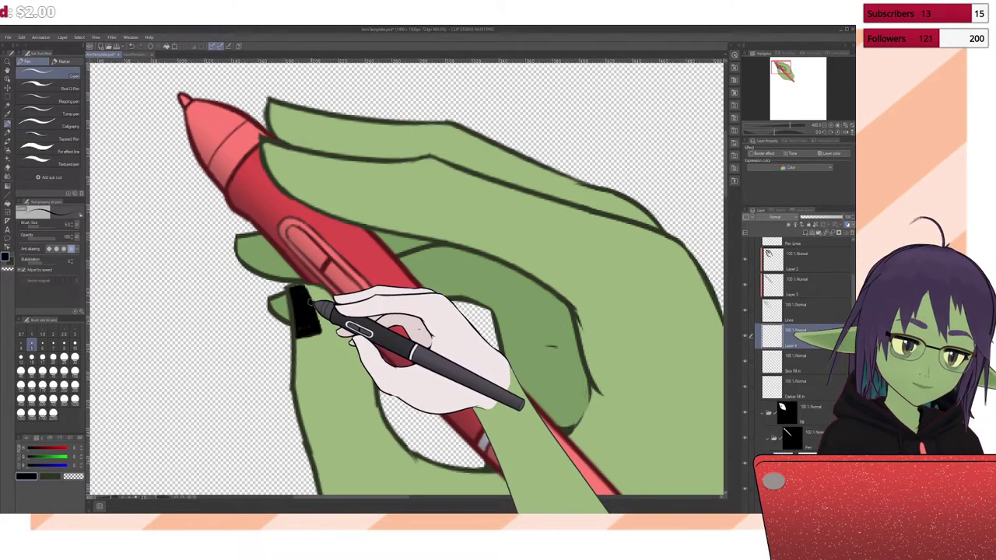
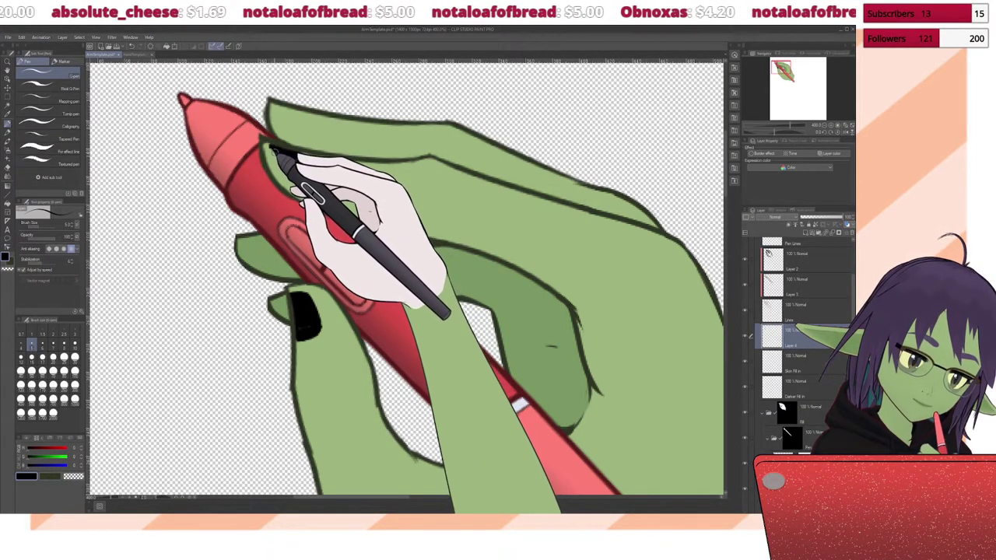
Step: Paint the nail of the fingertip resting on the stylus solid black
{"action": "mouse_move", "coordinate": [273, 146]}
{"action": "left_mouse_down"}
{"action": "mouse_move", "coordinate": [296, 157]}
{"action": "mouse_move", "coordinate": [284, 150]}
{"action": "left_mouse_up"}
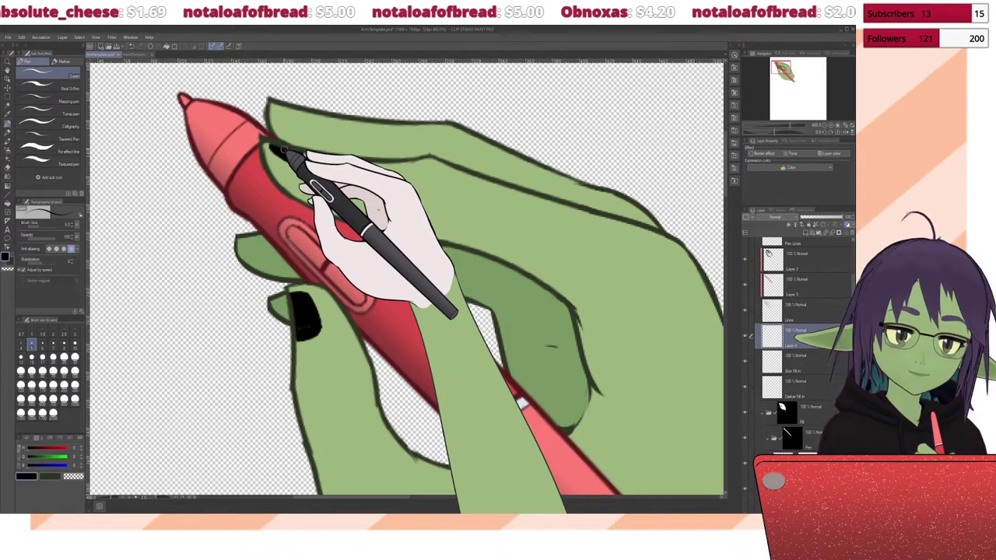
{"action": "left_click_drag", "start_coordinate": [377, 230], "coordinate": [368, 247]}
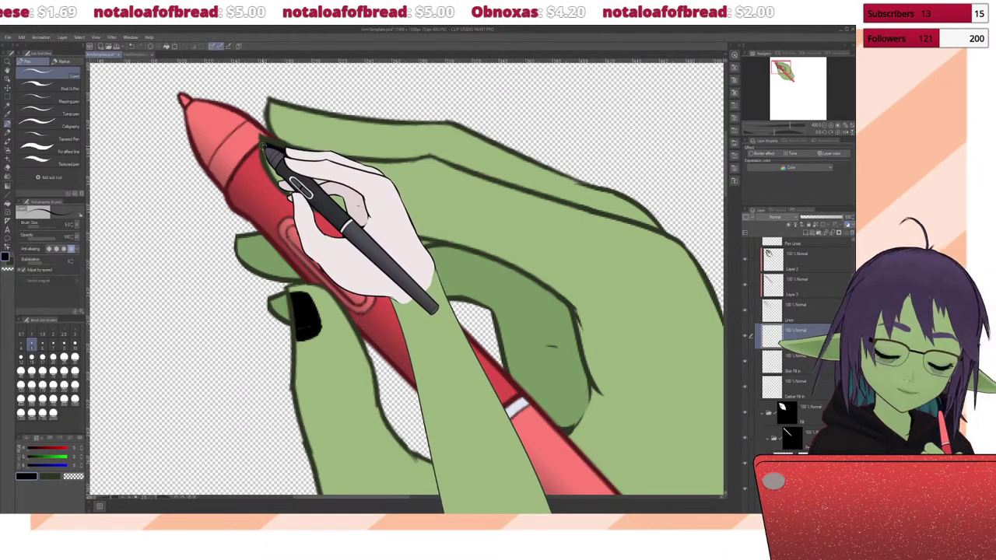
{"action": "left_click_drag", "start_coordinate": [368, 247], "coordinate": [403, 364]}
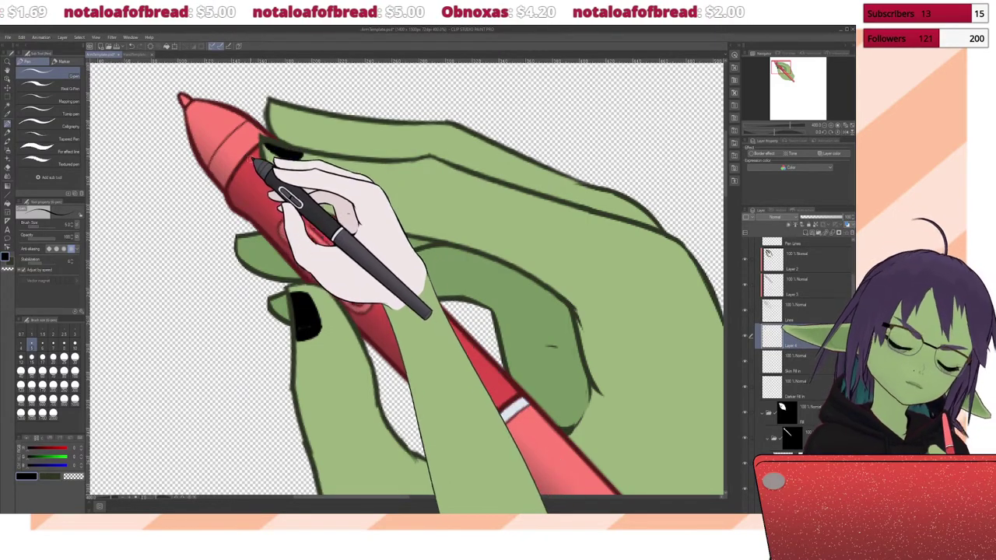
{"action": "left_click_drag", "start_coordinate": [260, 148], "coordinate": [282, 159]}
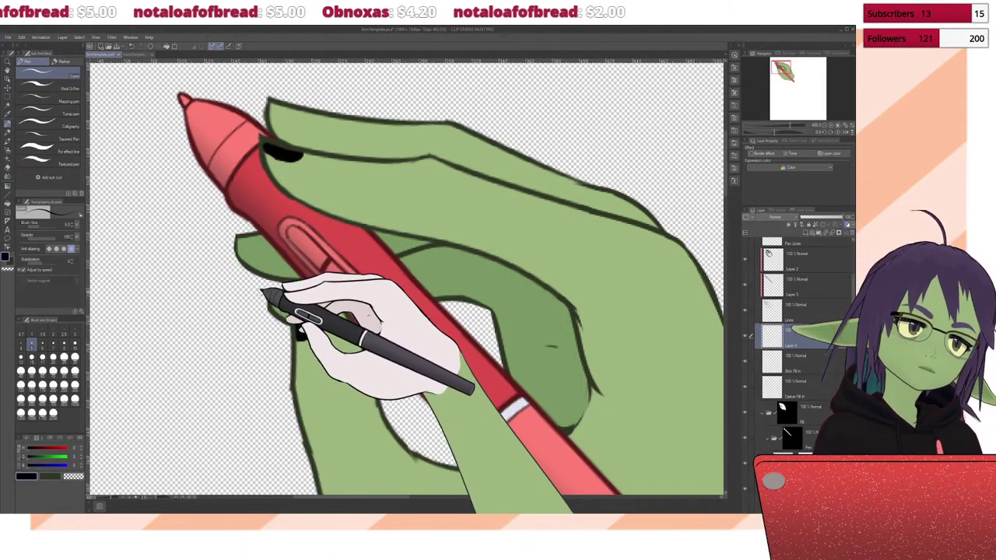
{"action": "left_click_drag", "start_coordinate": [264, 151], "coordinate": [283, 160]}
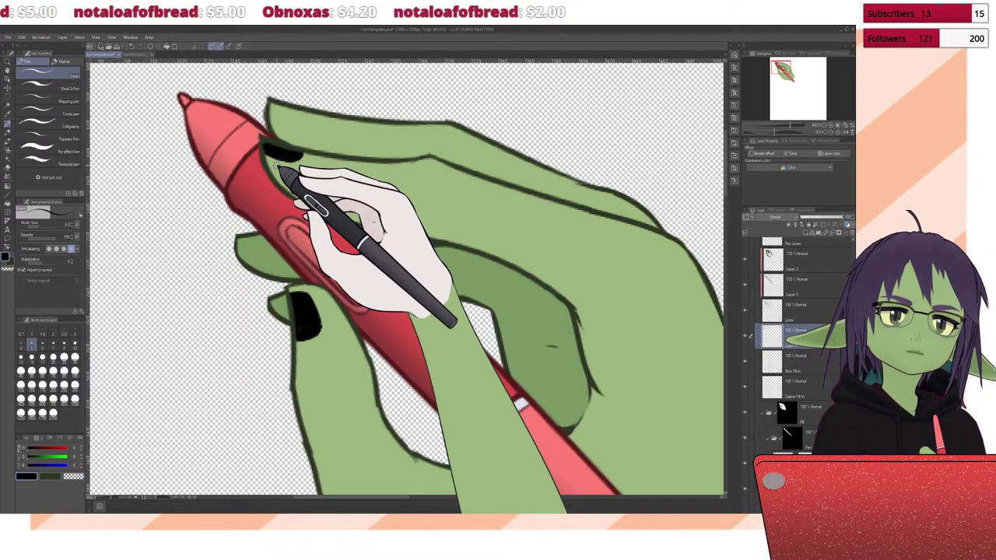
{"action": "mouse_move", "coordinate": [354, 263]}
{"action": "left_mouse_down"}
{"action": "mouse_move", "coordinate": [358, 252]}
{"action": "mouse_move", "coordinate": [130, 255]}
{"action": "mouse_move", "coordinate": [107, 244]}
{"action": "left_mouse_up"}
{"action": "left_click", "coordinate": [8, 168]}
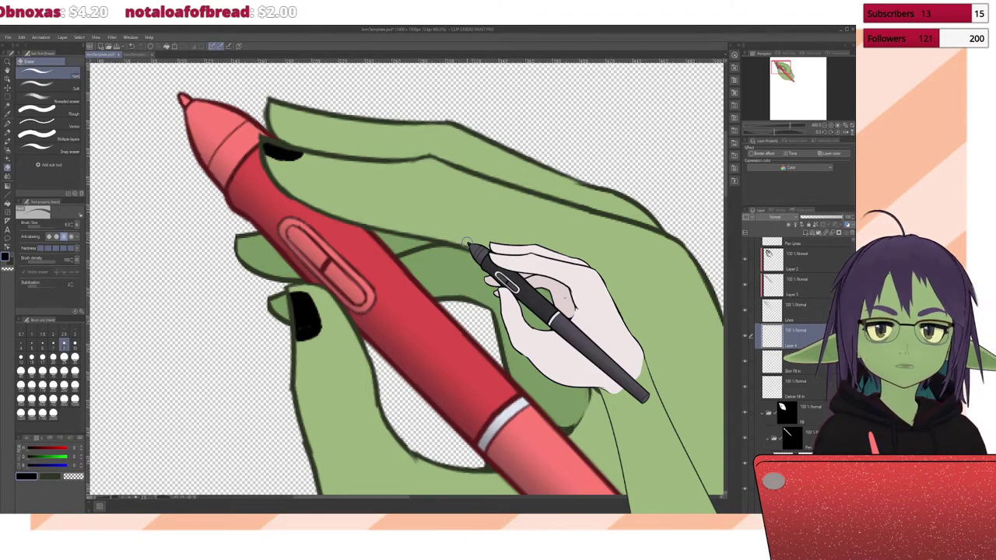
{"action": "key", "text": "ctrl+z"}
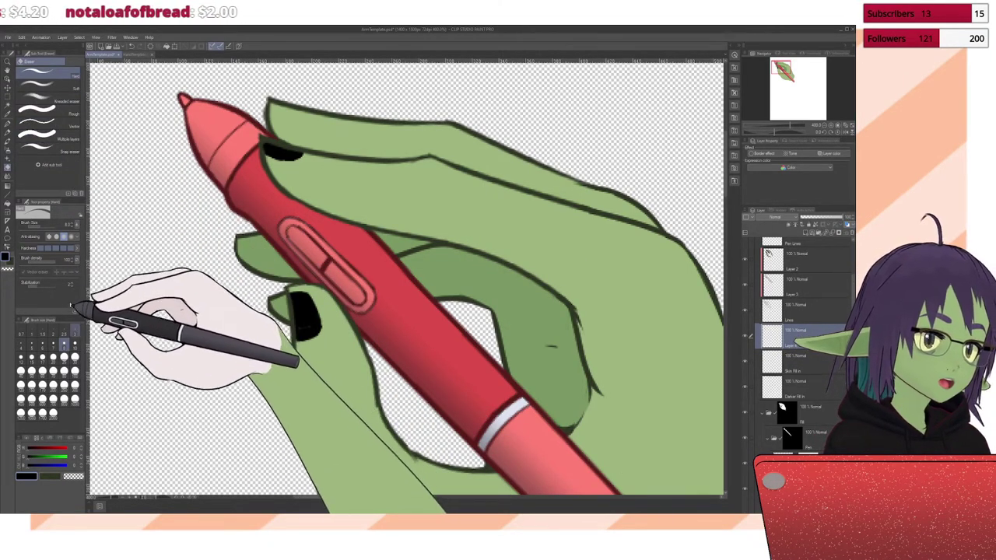
Step: Paint and clean up a black nail on the uppermost fingertip, above the stylus
{"action": "left_click", "coordinate": [8, 124]}
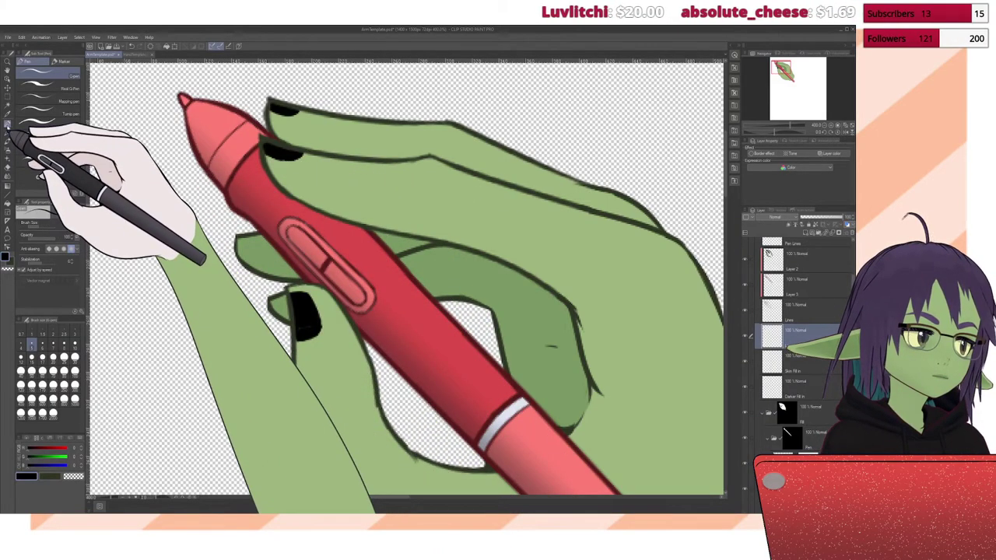
{"action": "left_click", "coordinate": [8, 167]}
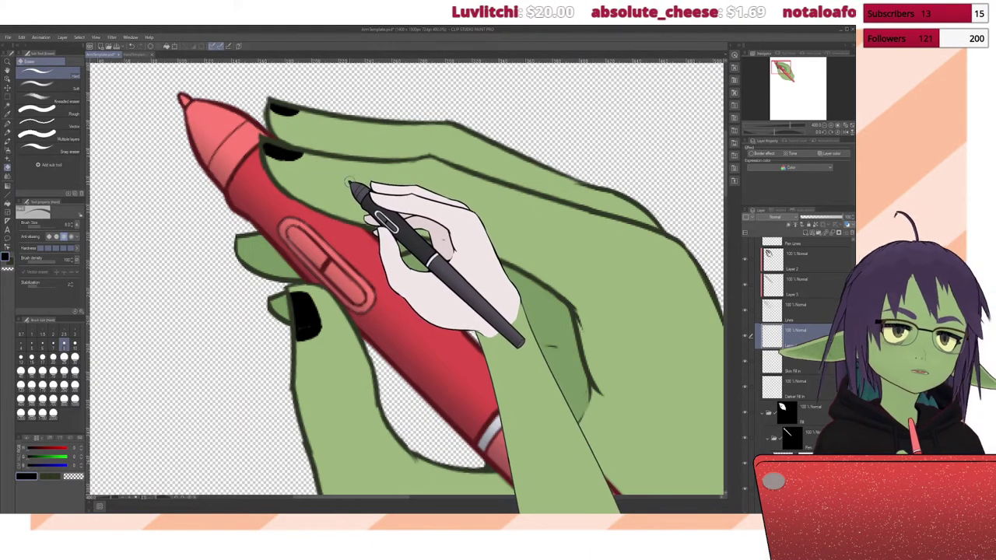
{"action": "left_click", "coordinate": [9, 126]}
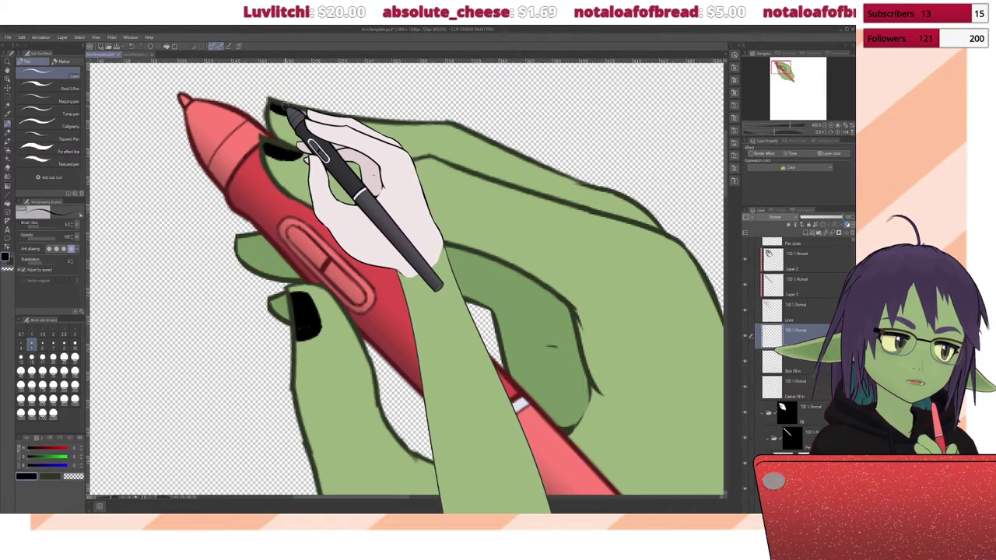
{"action": "left_click_drag", "start_coordinate": [502, 215], "coordinate": [545, 315]}
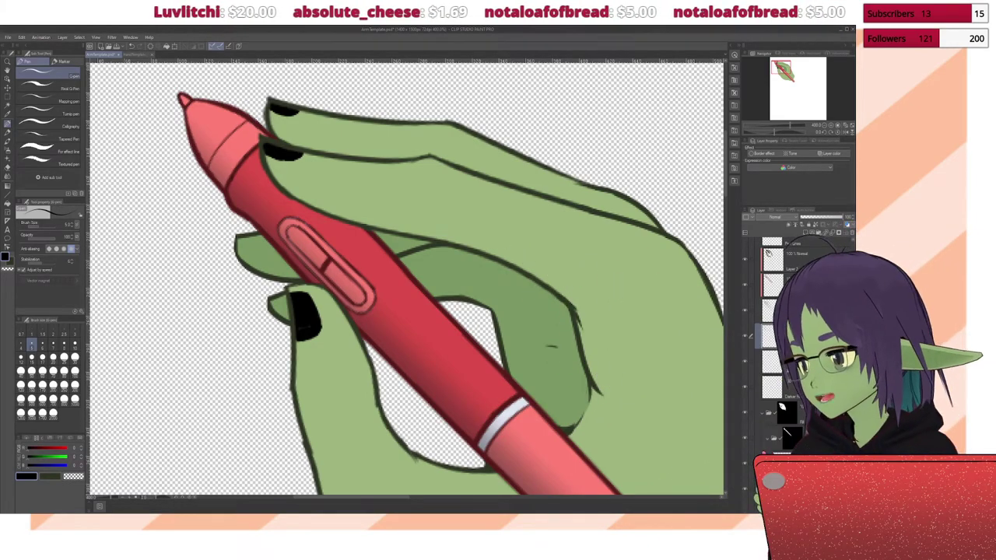
Step: Touch up the hand's outlines in dark green on Layer 2, around the finger knuckle and palm
{"action": "left_click", "coordinate": [790, 265]}
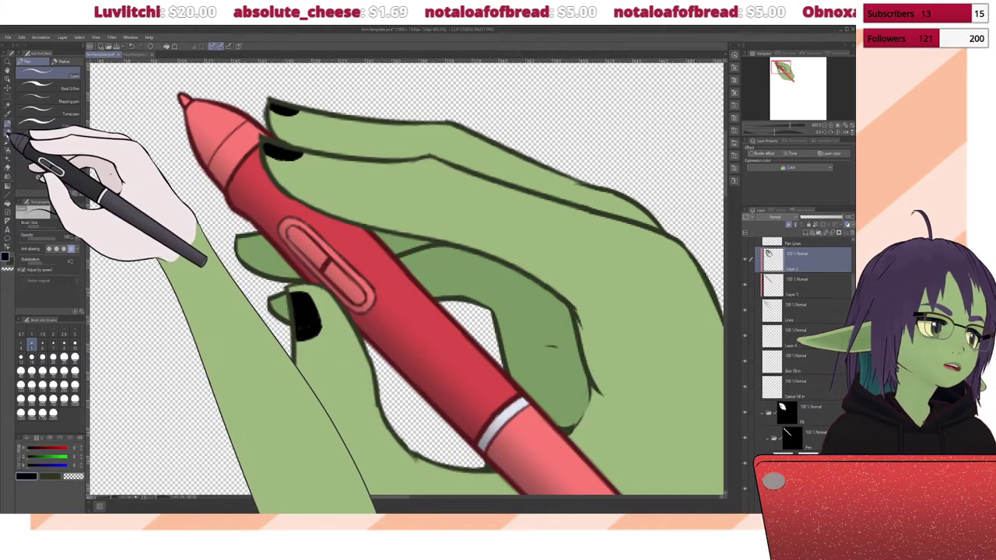
{"action": "left_click", "coordinate": [50, 476]}
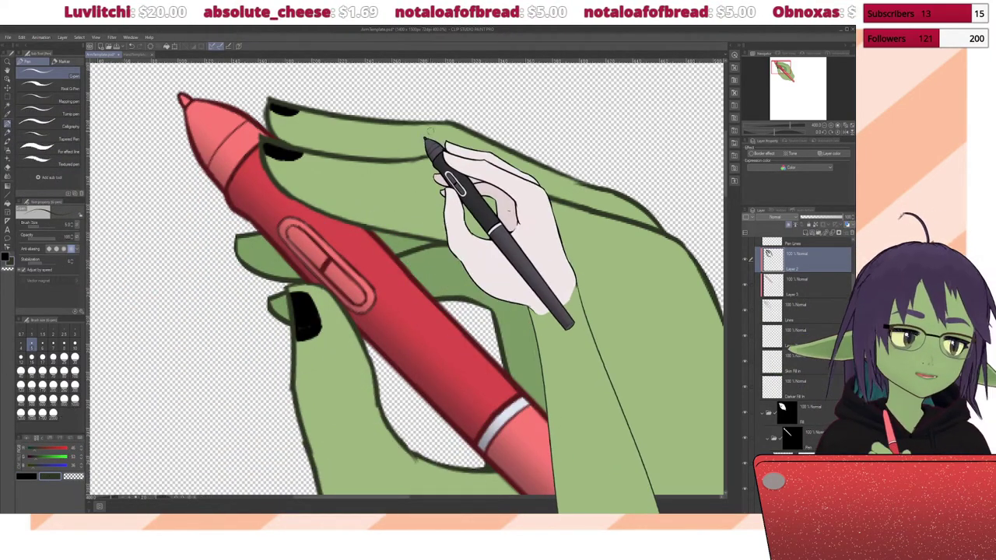
{"action": "left_click_drag", "start_coordinate": [411, 163], "coordinate": [426, 157]}
{"action": "left_click_drag", "start_coordinate": [584, 345], "coordinate": [622, 357]}
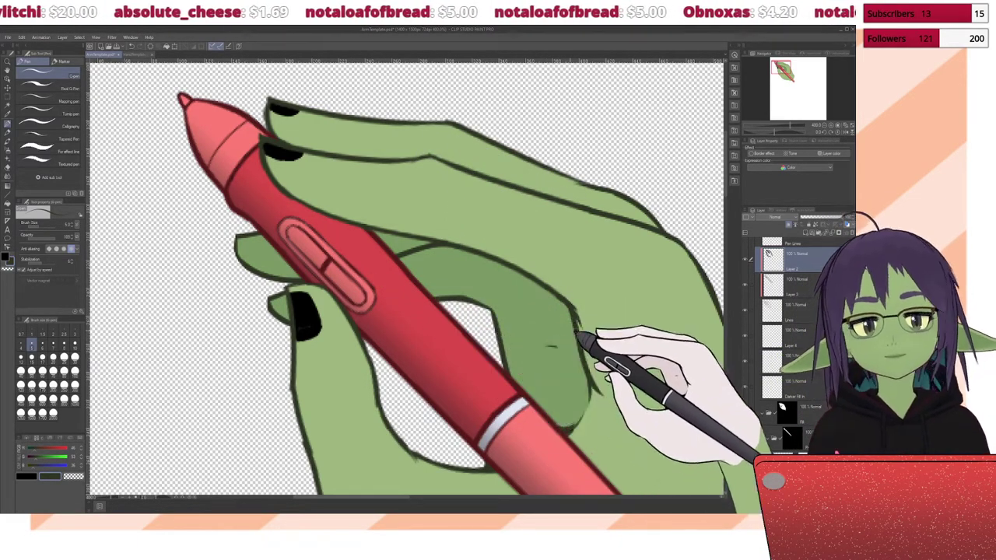
{"action": "left_click_drag", "start_coordinate": [705, 467], "coordinate": [517, 441]}
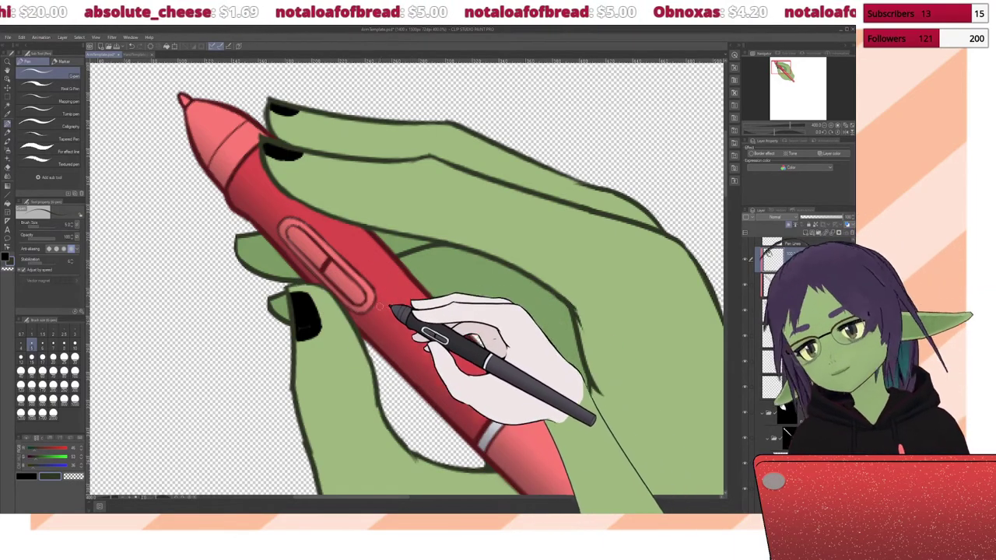
{"action": "left_click_drag", "start_coordinate": [379, 306], "coordinate": [204, 277]}
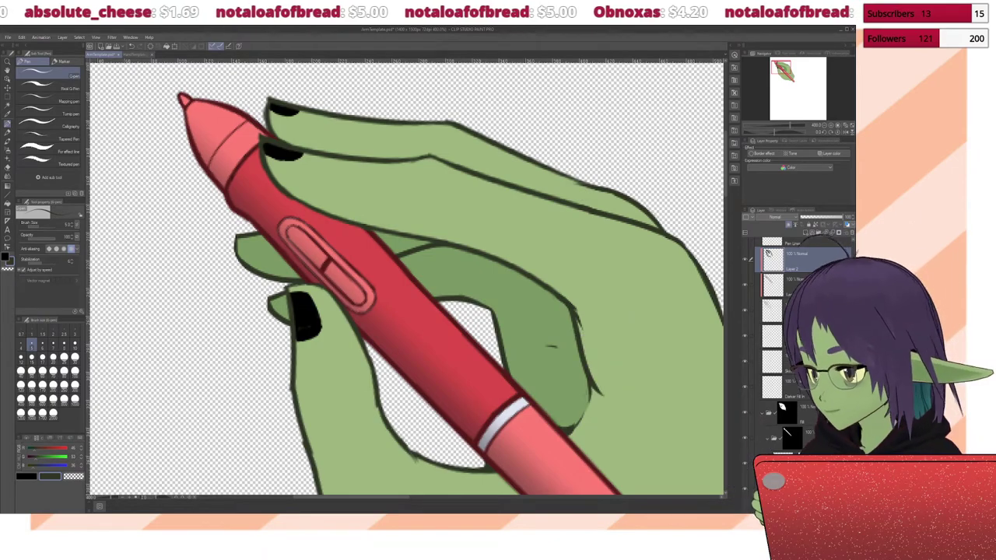
Step: Paint the remaining fingernails behind the stylus and thumb black on the nail layer, and close the artwork
{"action": "left_click_drag", "start_coordinate": [747, 327], "coordinate": [330, 362]}
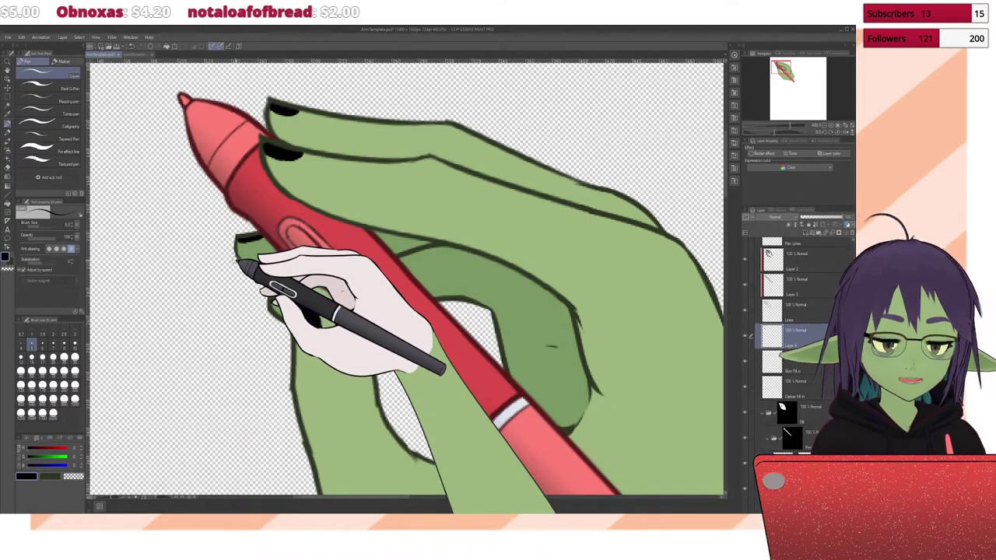
{"action": "scroll", "coordinate": [404, 137], "scroll_direction": "down", "scroll_amount": 2}
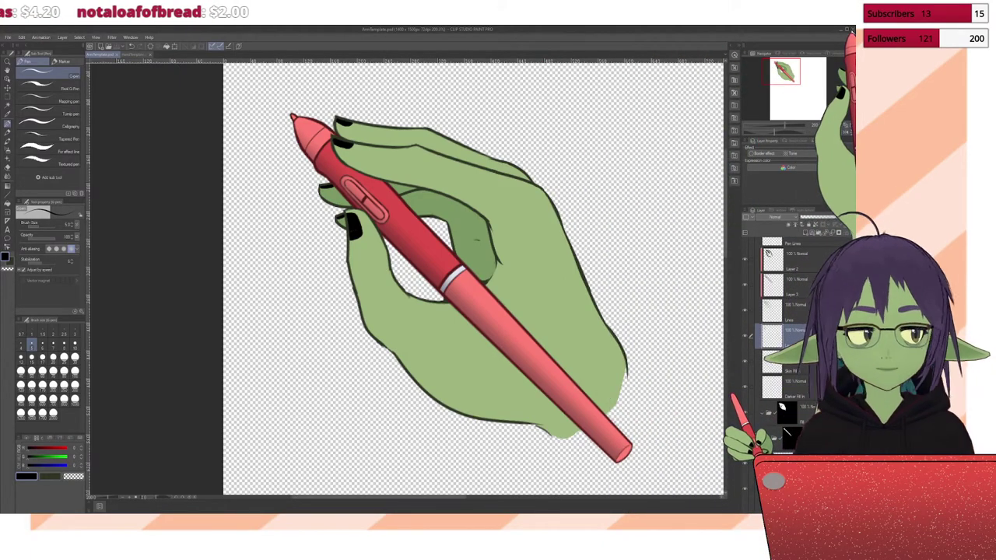
{"action": "left_click", "coordinate": [853, 29]}
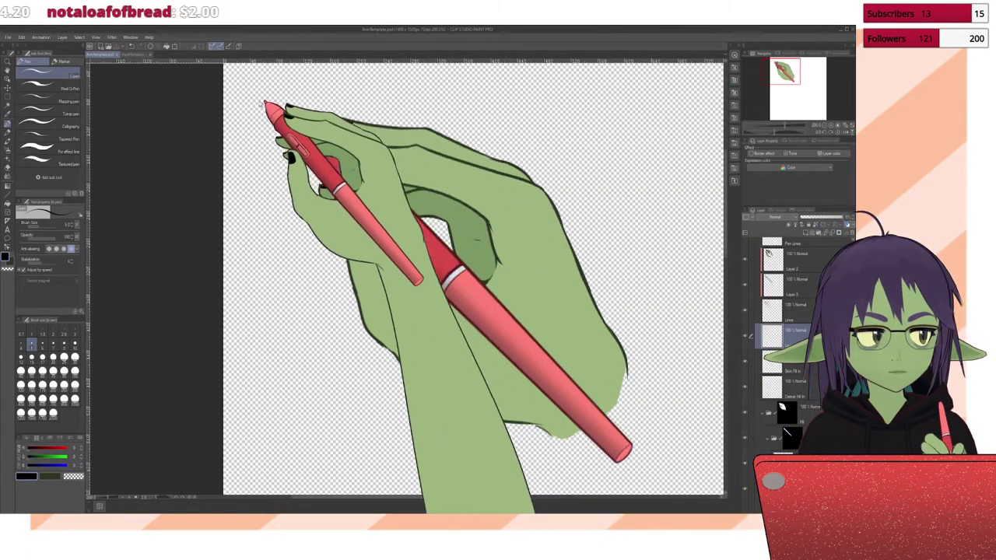
{"action": "key", "text": "ctrl+q"}
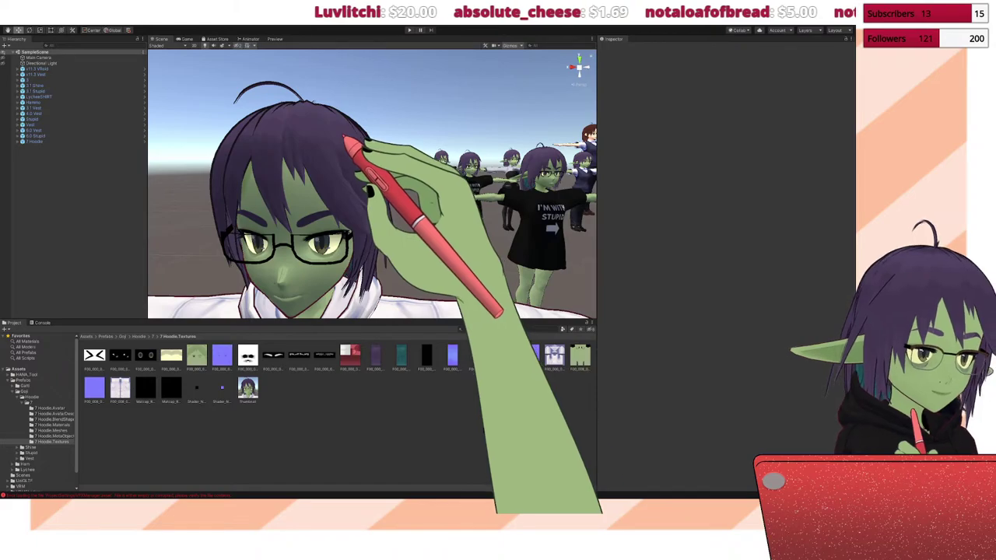
Step: Examine the avatars in the Unity scene, from the white-hoodie model out to the whole lineup
{"action": "right_click_drag", "start_coordinate": [446, 128], "coordinate": [427, 163]}
{"action": "scroll", "coordinate": [427, 163], "scroll_direction": "down", "scroll_amount": 5}
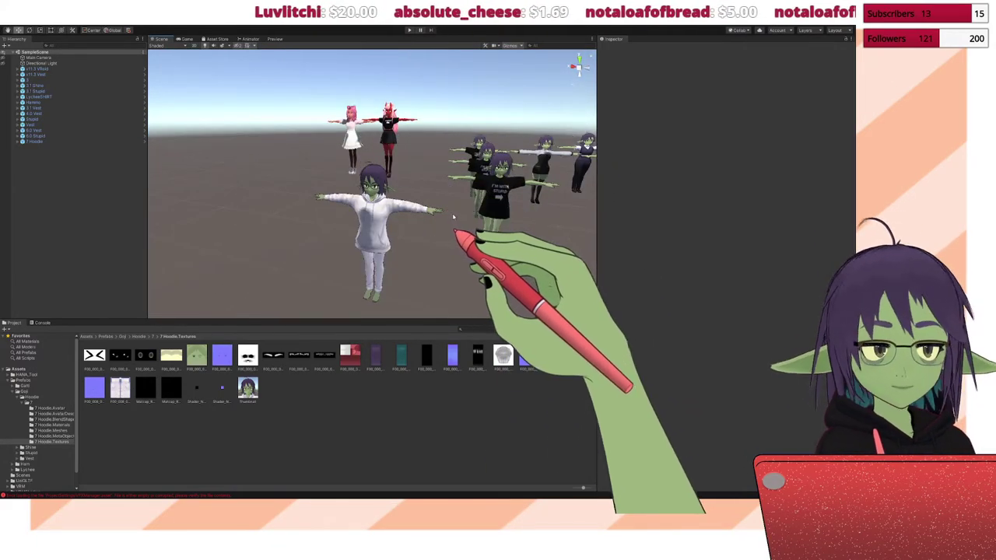
{"action": "scroll", "coordinate": [481, 265], "scroll_direction": "down", "scroll_amount": 2}
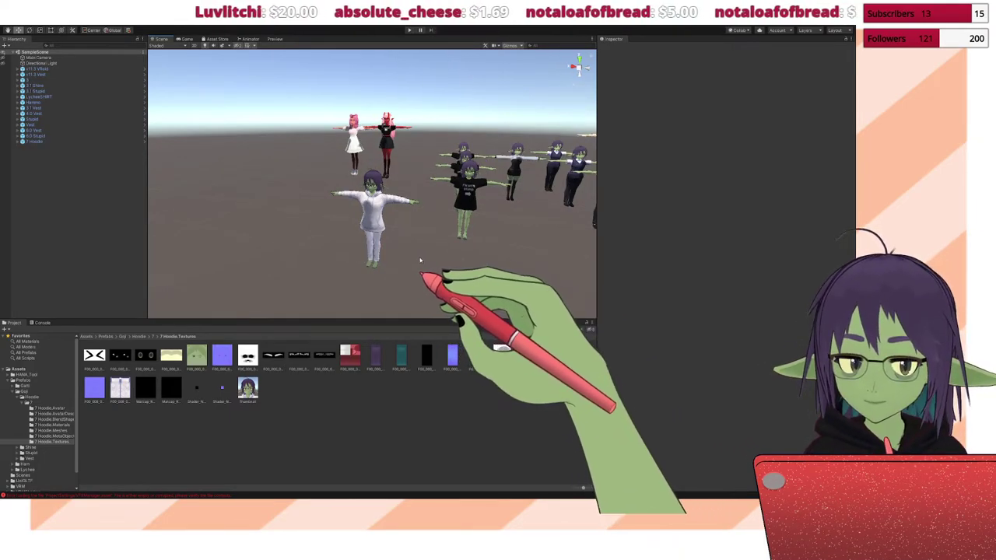
{"action": "right_click_drag", "start_coordinate": [415, 218], "coordinate": [451, 269]}
{"action": "mouse_move", "coordinate": [519, 269]}
{"action": "right_mouse_down"}
{"action": "mouse_move", "coordinate": [541, 268]}
{"action": "mouse_move", "coordinate": [506, 270]}
{"action": "right_mouse_up"}
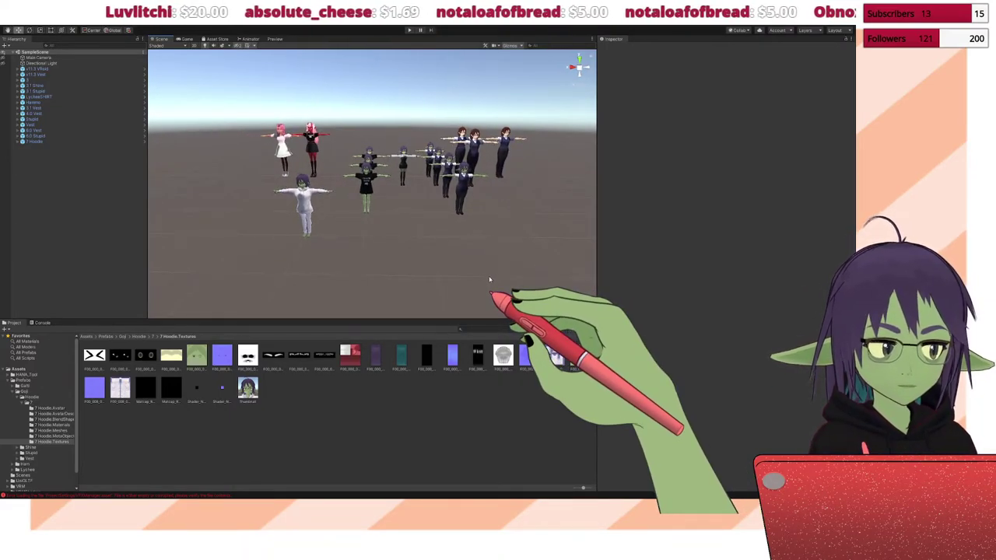
{"action": "right_click_drag", "start_coordinate": [420, 242], "coordinate": [378, 253]}
{"action": "key", "text": "d"}
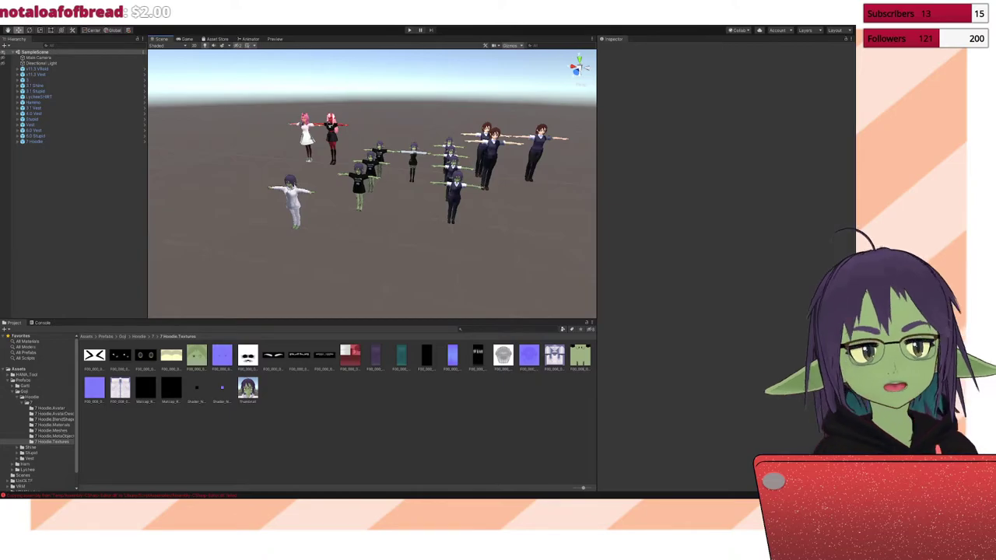
Step: Delete the white-hoodie avatar, 7 Hoodie, from the scene
{"action": "left_click", "coordinate": [26, 142]}
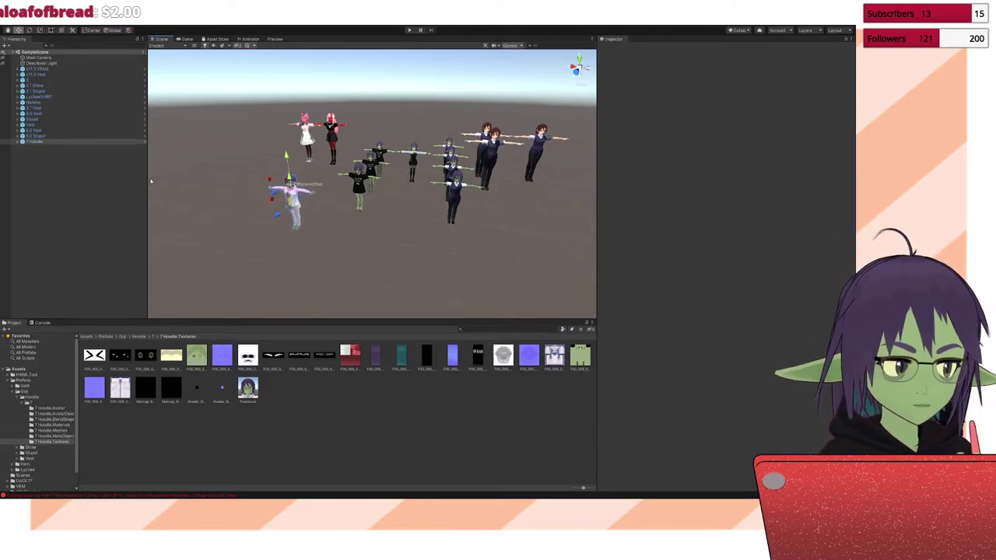
{"action": "left_click", "coordinate": [33, 143]}
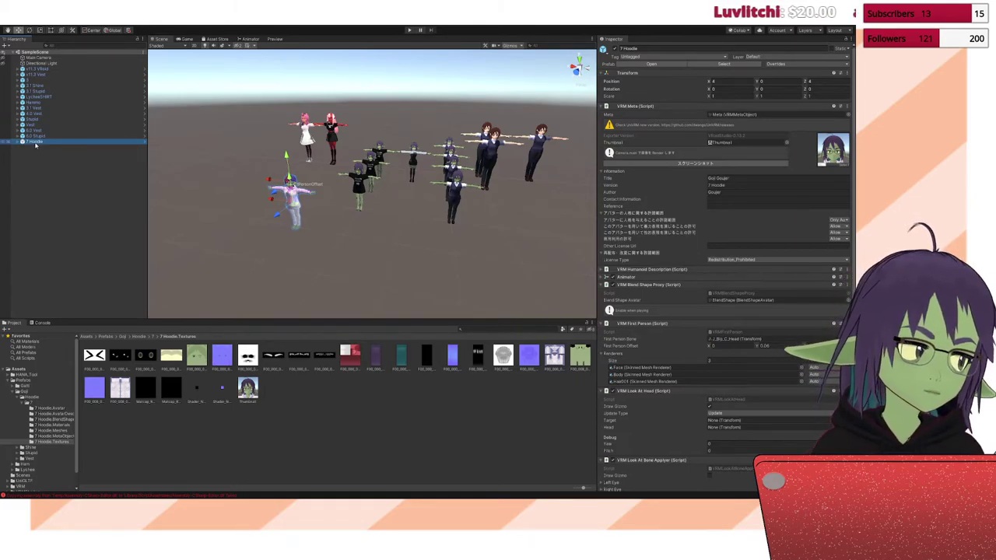
{"action": "key", "text": "Delete"}
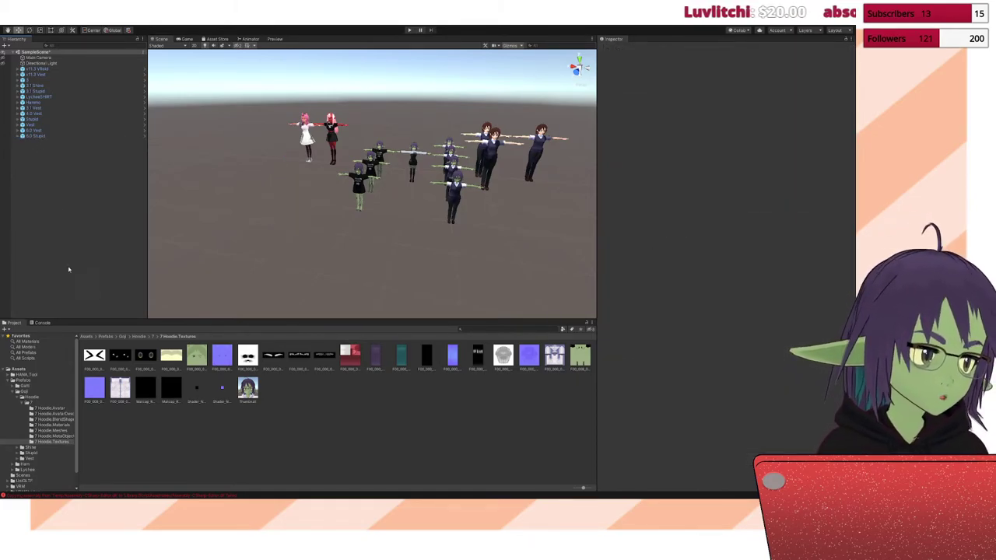
Step: Open folder 7 inside the Hoodie prefab folder and select all of its contents
{"action": "left_click", "coordinate": [26, 405]}
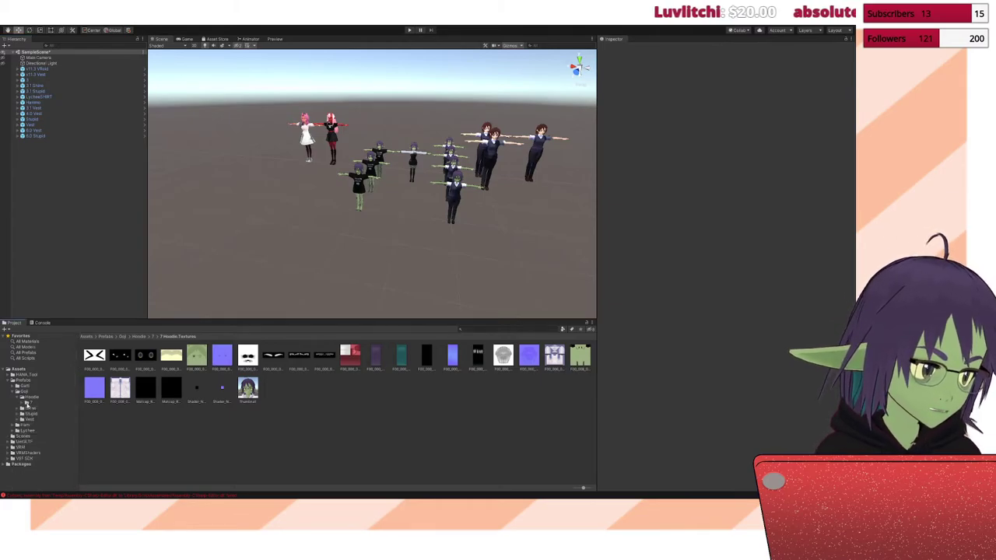
{"action": "left_click", "coordinate": [26, 404]}
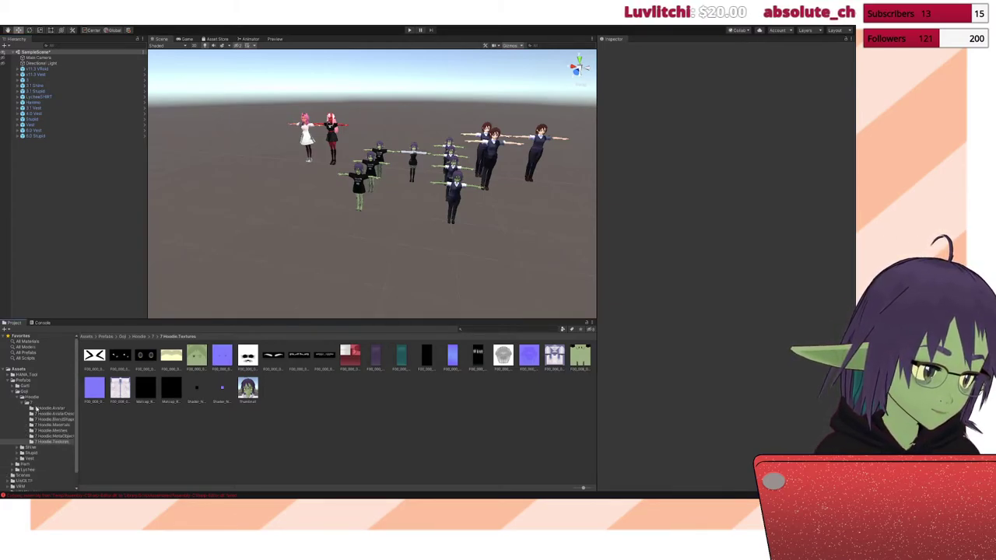
{"action": "left_click", "coordinate": [31, 404]}
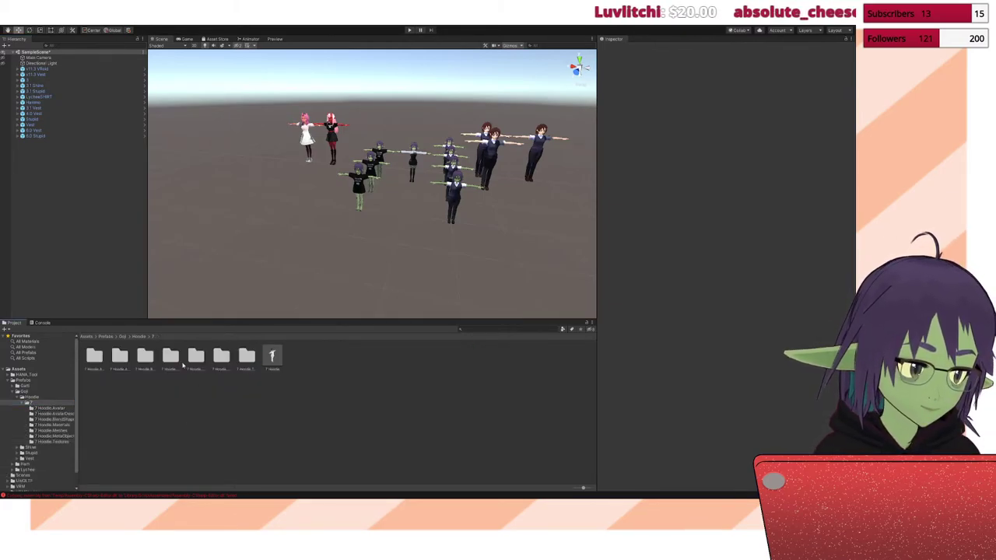
{"action": "left_click", "coordinate": [95, 358]}
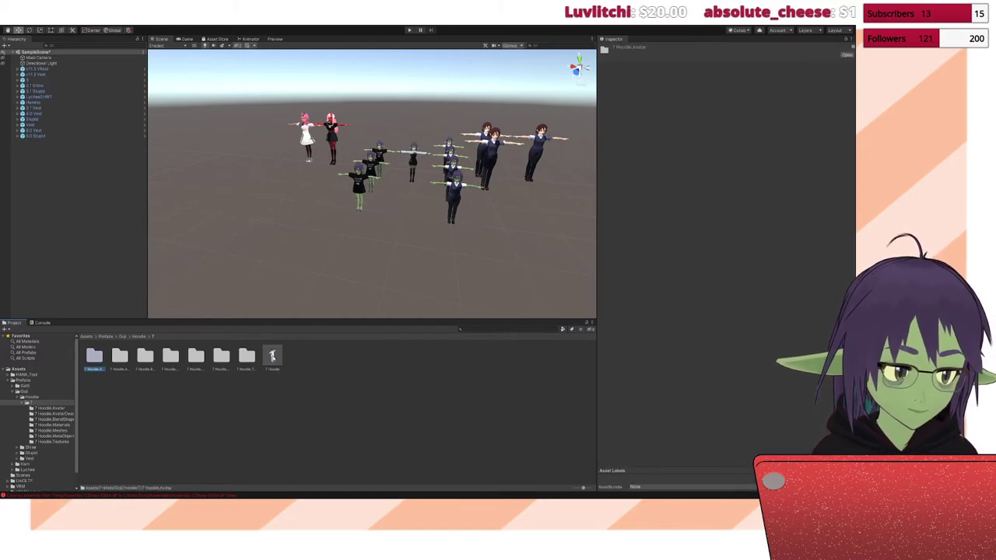
{"action": "key", "text": "ctrl+a"}
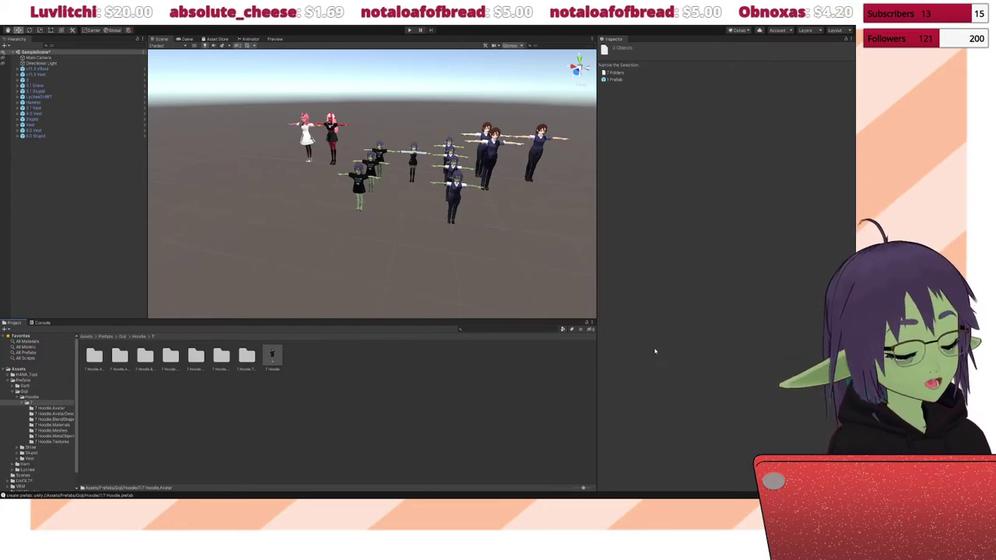
Step: Add the 7 Hoodie prefab to the scene and move it beside the "I'm with stupid" avatar, at about X 4, Z 3.9
{"action": "left_click", "coordinate": [272, 358]}
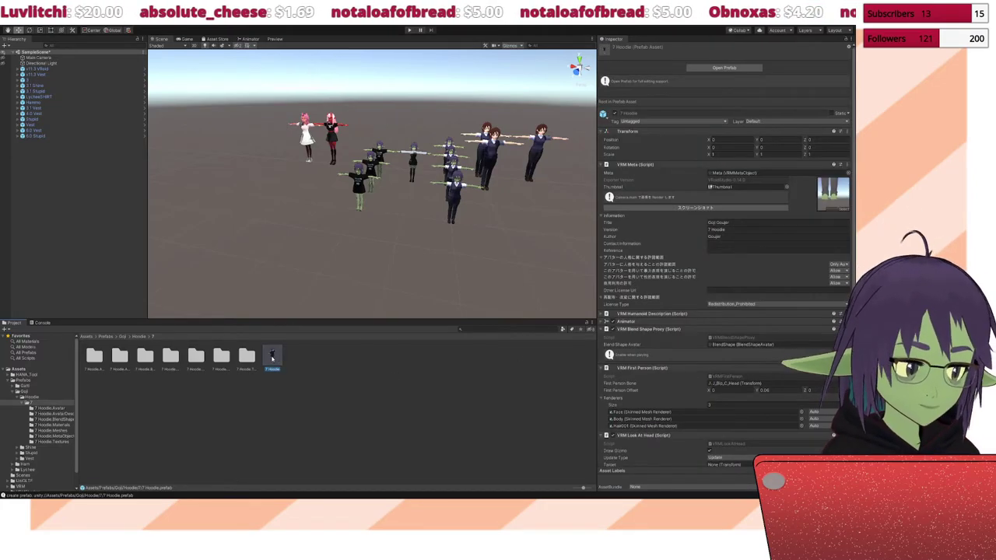
{"action": "left_click_drag", "start_coordinate": [272, 358], "coordinate": [60, 184]}
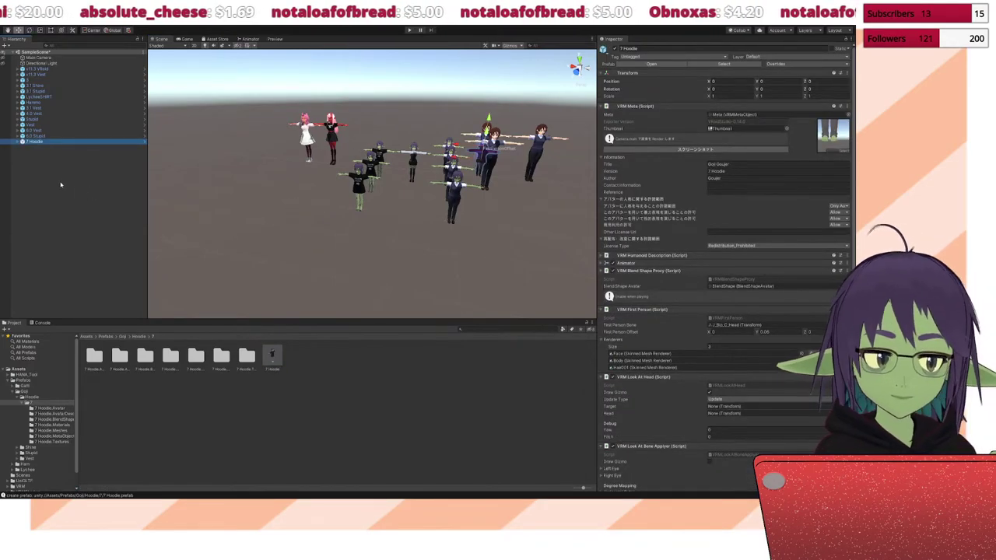
{"action": "left_click_drag", "start_coordinate": [458, 159], "coordinate": [303, 193]}
{"action": "scroll", "coordinate": [326, 201], "scroll_direction": "up", "scroll_amount": 3}
{"action": "scroll", "coordinate": [326, 201], "scroll_direction": "up", "scroll_amount": 3}
{"action": "right_click_drag", "start_coordinate": [331, 208], "coordinate": [373, 173]}
{"action": "middle_click_drag", "start_coordinate": [373, 173], "coordinate": [374, 176]}
{"action": "right_click_drag", "start_coordinate": [374, 177], "coordinate": [389, 169]}
{"action": "scroll", "coordinate": [399, 196], "scroll_direction": "up", "scroll_amount": 3}
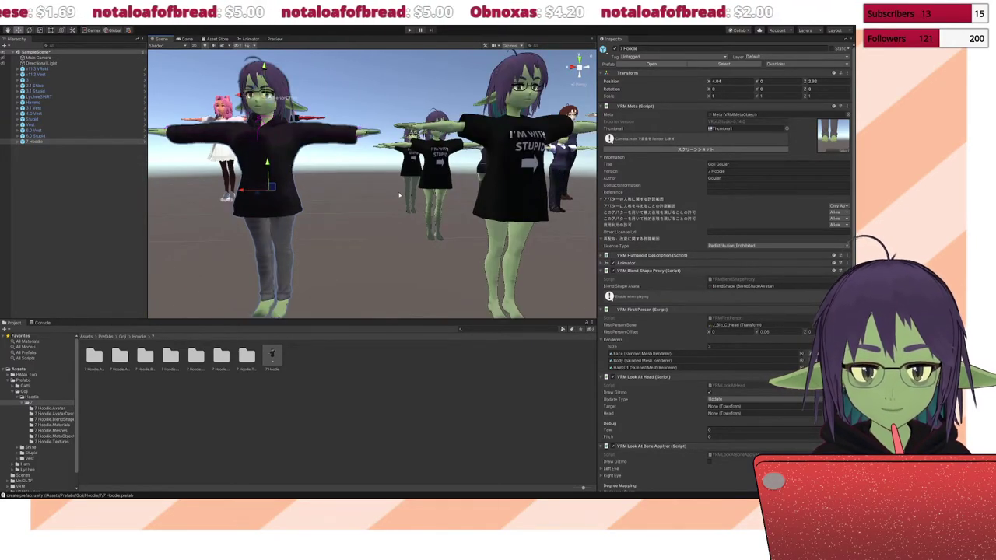
Step: Move the 7 Hoodie avatar along the Z axis to about Z 4.0
{"action": "scroll", "coordinate": [400, 195], "scroll_direction": "down", "scroll_amount": 1}
{"action": "scroll", "coordinate": [400, 195], "scroll_direction": "up", "scroll_amount": 1}
{"action": "scroll", "coordinate": [399, 194], "scroll_direction": "down", "scroll_amount": 3}
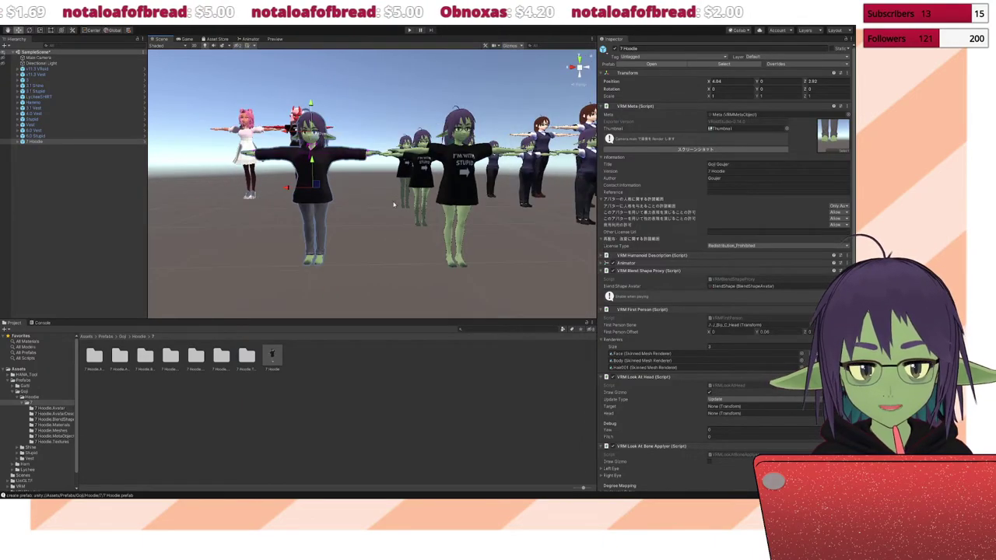
{"action": "right_click_drag", "start_coordinate": [389, 218], "coordinate": [477, 248]}
{"action": "key", "text": "a"}
{"action": "key", "text": "s"}
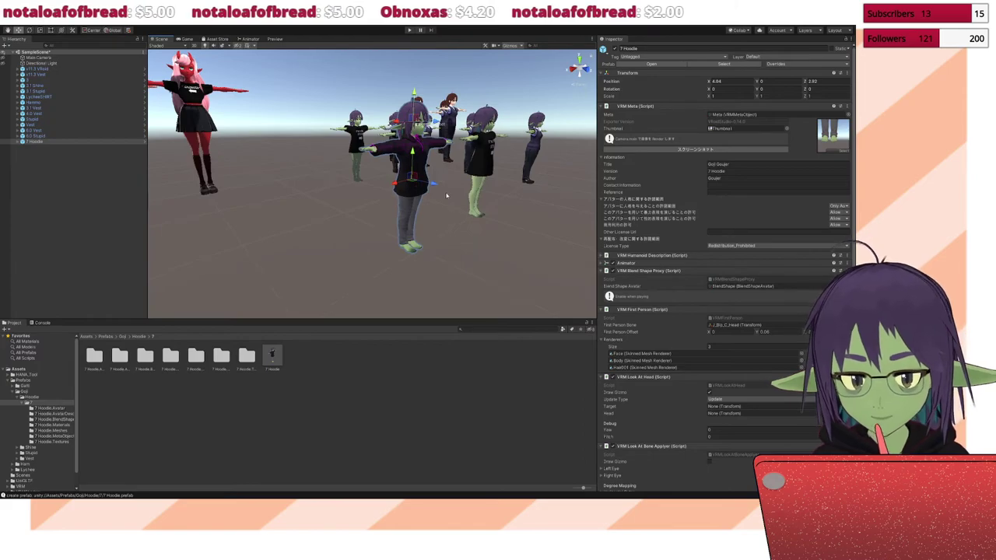
{"action": "left_click_drag", "start_coordinate": [435, 185], "coordinate": [586, 217]}
{"action": "middle_click_drag", "start_coordinate": [496, 230], "coordinate": [471, 235]}
{"action": "scroll", "coordinate": [470, 235], "scroll_direction": "down", "scroll_amount": 2}
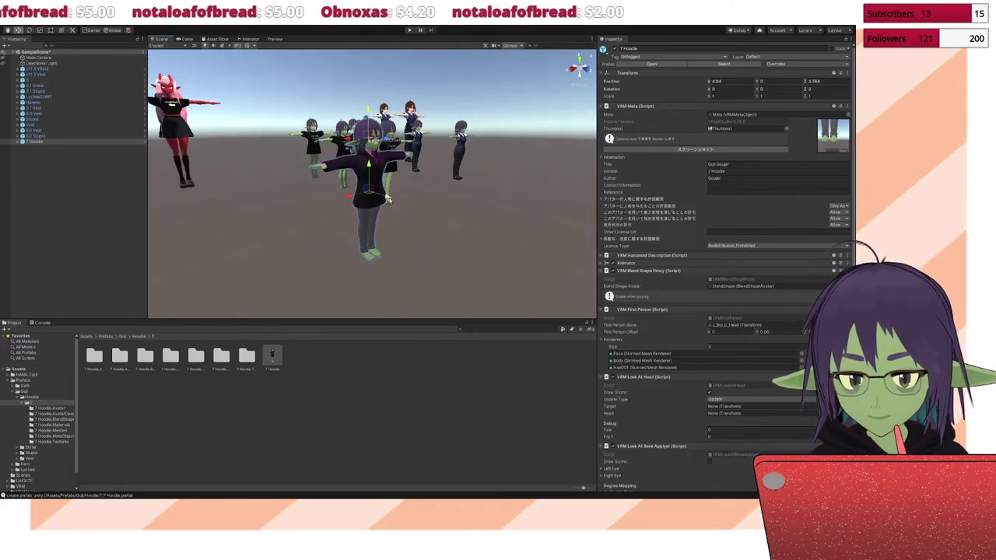
{"action": "left_click_drag", "start_coordinate": [389, 201], "coordinate": [411, 207]}
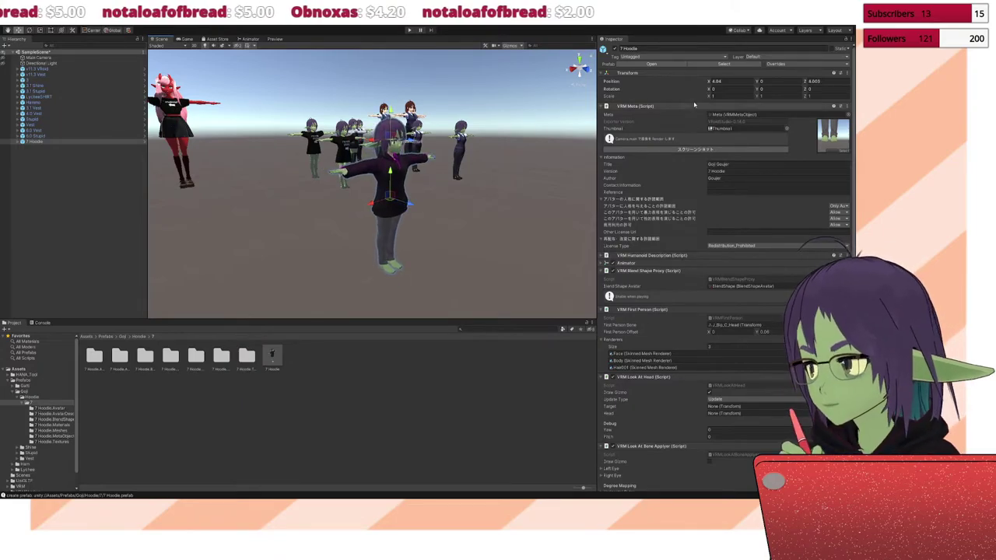
Step: Set the 7 Hoodie avatar's position to X 4 and Z 4, then deselect it
{"action": "left_click", "coordinate": [716, 81]}
{"action": "type", "text": "4"}
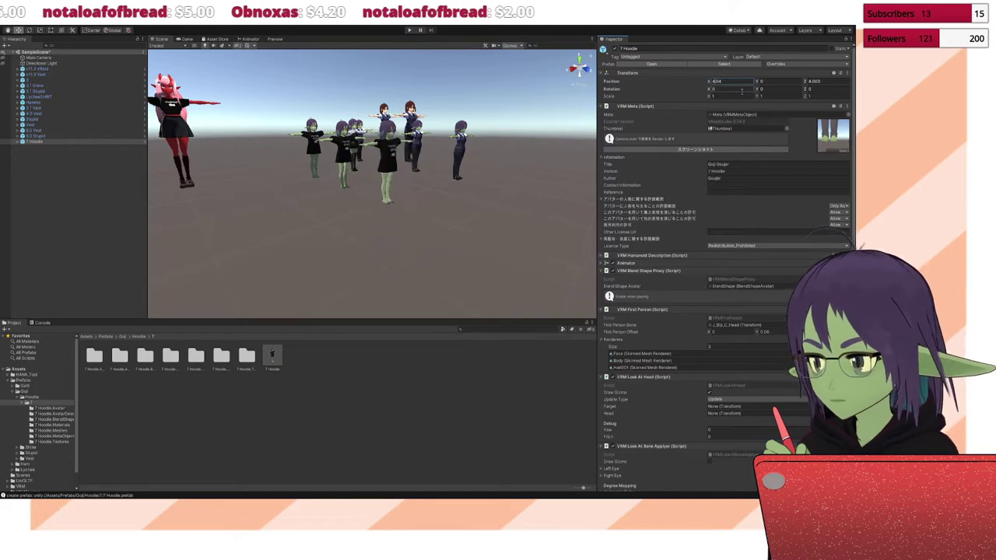
{"action": "type", "text": "4"}
{"action": "left_click", "coordinate": [815, 82]}
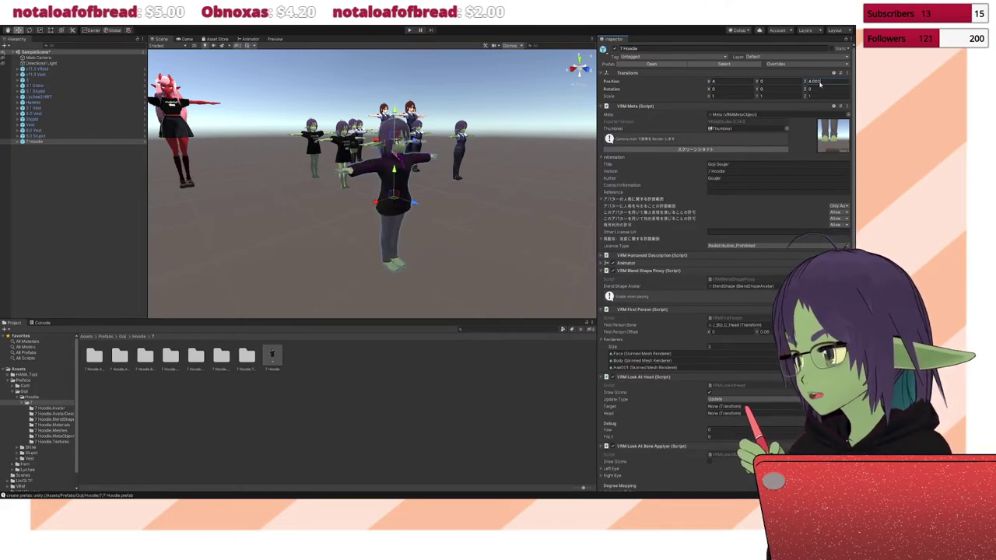
{"action": "type", "text": "4"}
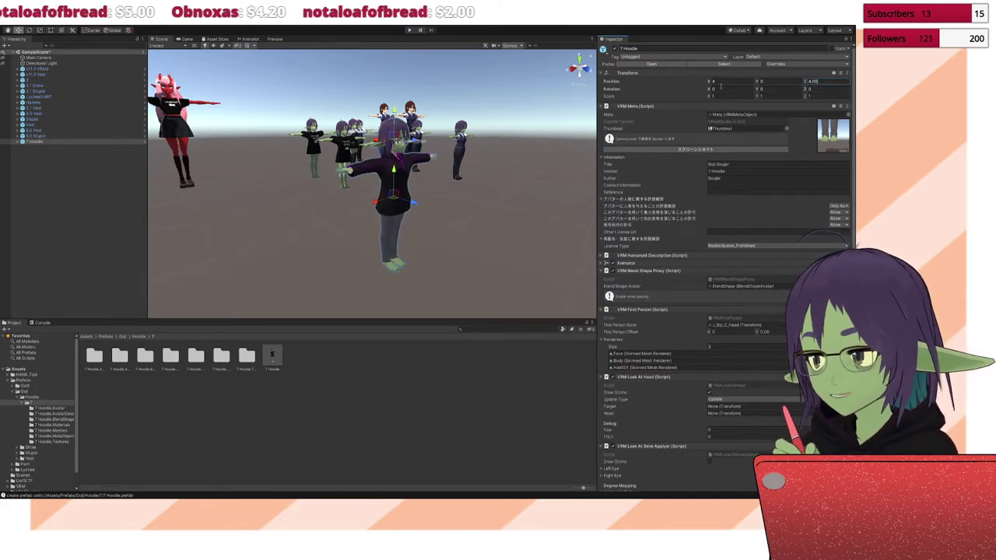
{"action": "left_click", "coordinate": [789, 83]}
{"action": "left_click", "coordinate": [506, 232]}
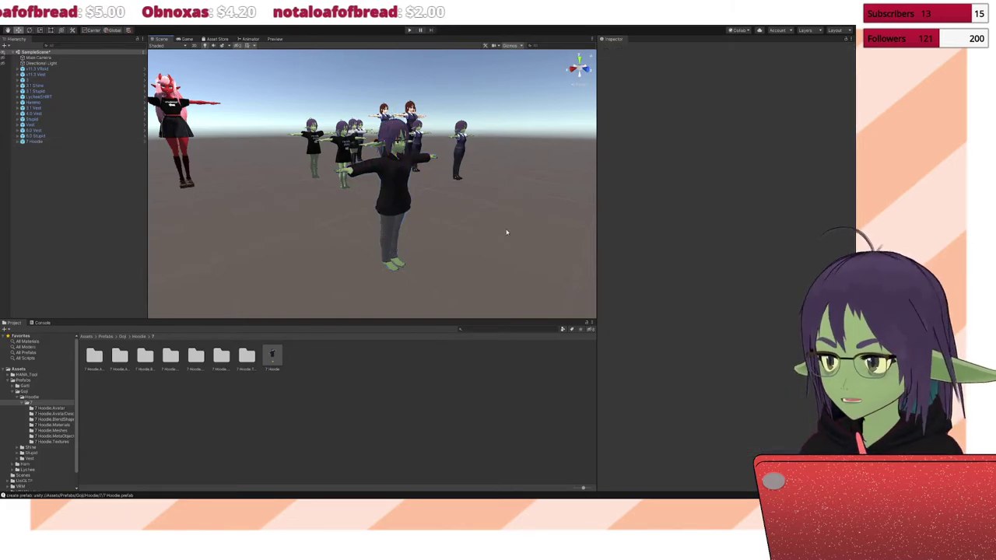
Step: Examine the avatars in the scene, from the overall lineup to the brown-haired and green-skinned vest models
{"action": "left_click_drag", "start_coordinate": [507, 232], "coordinate": [499, 241], "text": "alt"}
{"action": "right_click_drag", "start_coordinate": [500, 241], "coordinate": [395, 253]}
{"action": "scroll", "coordinate": [438, 265], "scroll_direction": "down", "scroll_amount": 3}
{"action": "middle_click_drag", "start_coordinate": [438, 265], "coordinate": [402, 263]}
{"action": "left_click_drag", "start_coordinate": [403, 262], "coordinate": [383, 233], "text": "alt"}
{"action": "scroll", "coordinate": [382, 234], "scroll_direction": "up", "scroll_amount": 4}
{"action": "right_click_drag", "start_coordinate": [381, 231], "coordinate": [414, 210]}
{"action": "scroll", "coordinate": [414, 210], "scroll_direction": "up", "scroll_amount": 3}
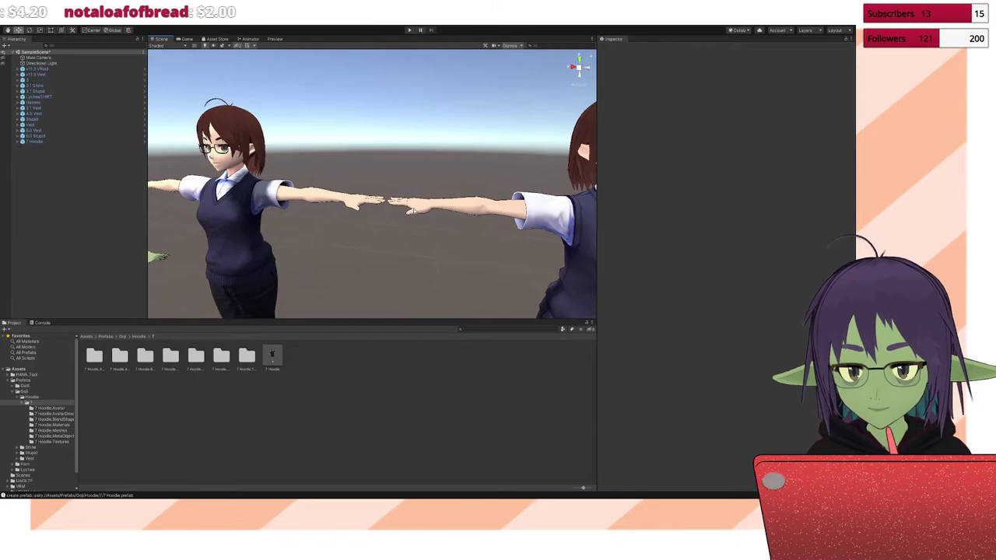
{"action": "middle_click_drag", "start_coordinate": [514, 208], "coordinate": [412, 217]}
{"action": "scroll", "coordinate": [410, 218], "scroll_direction": "up", "scroll_amount": 2}
{"action": "right_click_drag", "start_coordinate": [412, 217], "coordinate": [413, 191]}
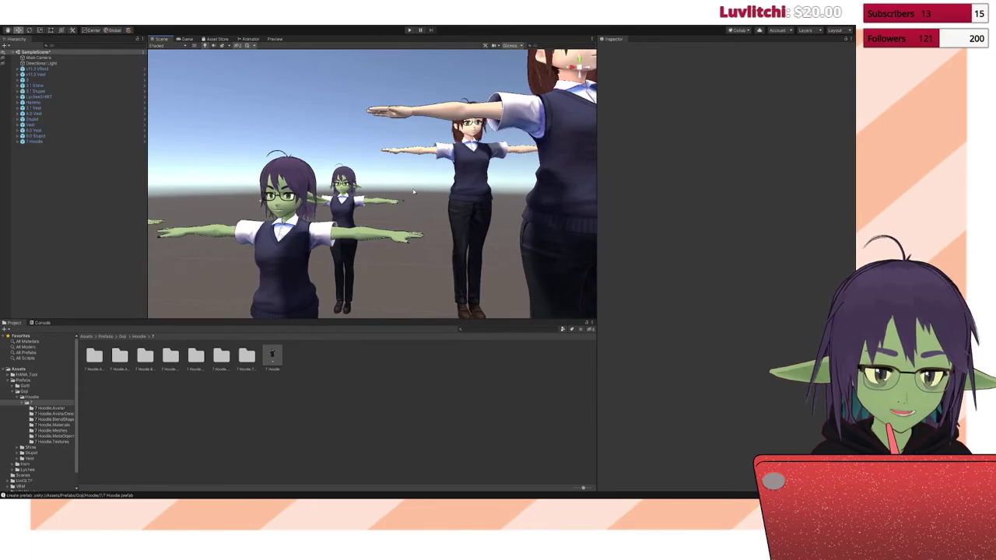
{"action": "scroll", "coordinate": [363, 212], "scroll_direction": "up", "scroll_amount": 6}
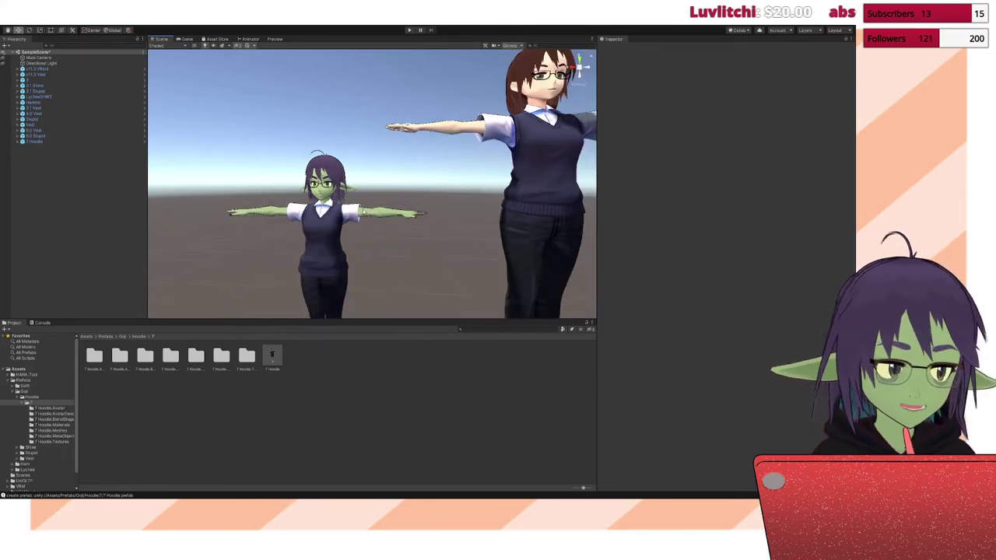
Step: Examine the rest of the lineup and finish on a close view of the black-hoodie avatar's upper body
{"action": "right_click_drag", "start_coordinate": [362, 211], "coordinate": [363, 211]}
{"action": "right_click_drag", "start_coordinate": [336, 245], "coordinate": [320, 228]}
{"action": "middle_click_drag", "start_coordinate": [320, 228], "coordinate": [376, 271]}
{"action": "scroll", "coordinate": [376, 271], "scroll_direction": "up", "scroll_amount": 5}
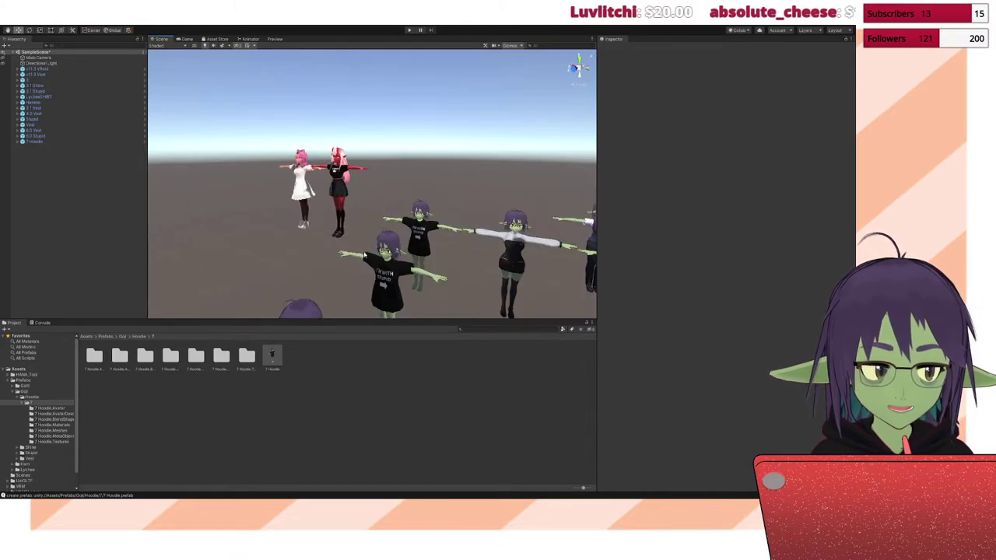
{"action": "right_click_drag", "start_coordinate": [375, 271], "coordinate": [483, 244]}
{"action": "key", "text": "a"}
{"action": "key", "text": "d"}
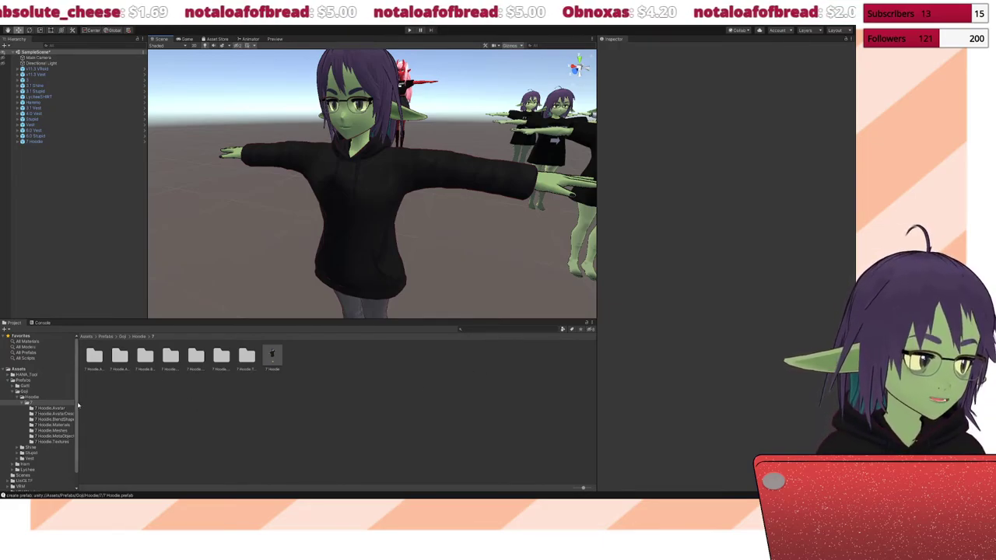
Step: Look through the 7 Hoodie materials and textures, inspecting the face normal map texture and the Bottoms cloth material
{"action": "left_click_drag", "start_coordinate": [78, 397], "coordinate": [78, 416]}
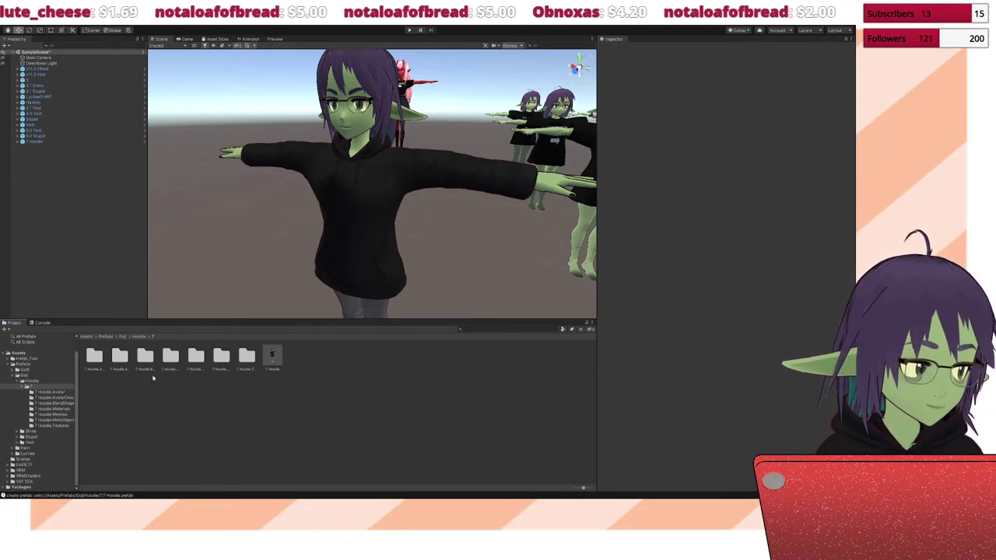
{"action": "left_click", "coordinate": [52, 409]}
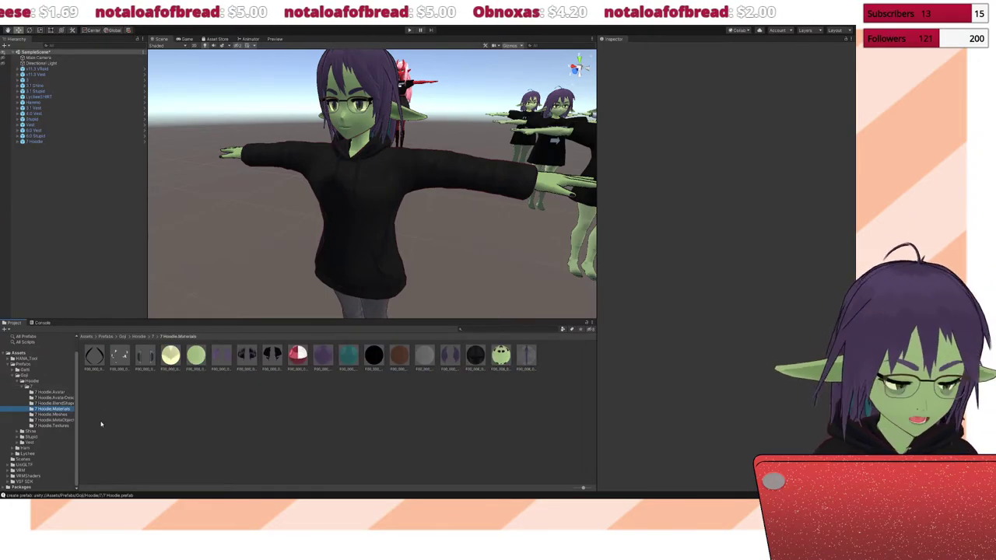
{"action": "left_click", "coordinate": [56, 426]}
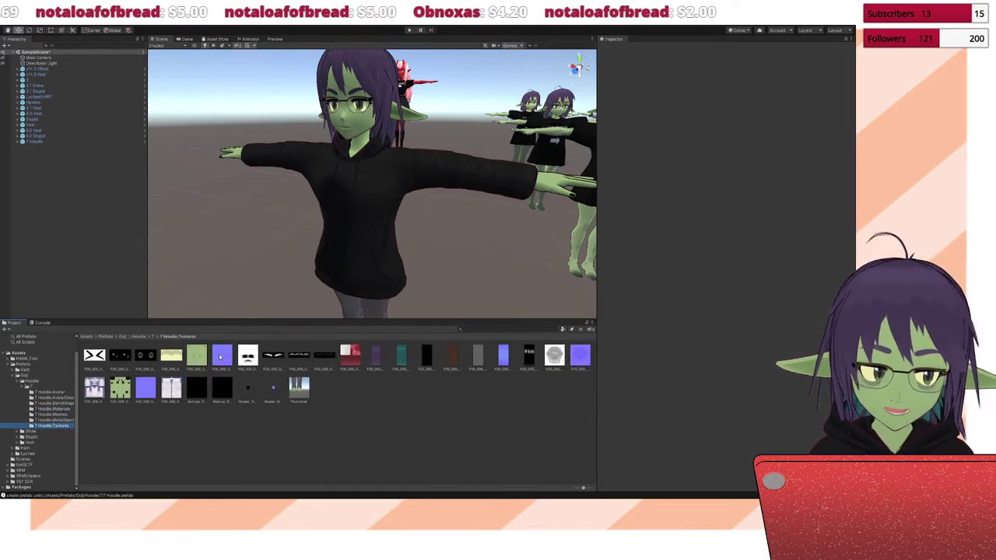
{"action": "left_click", "coordinate": [220, 356]}
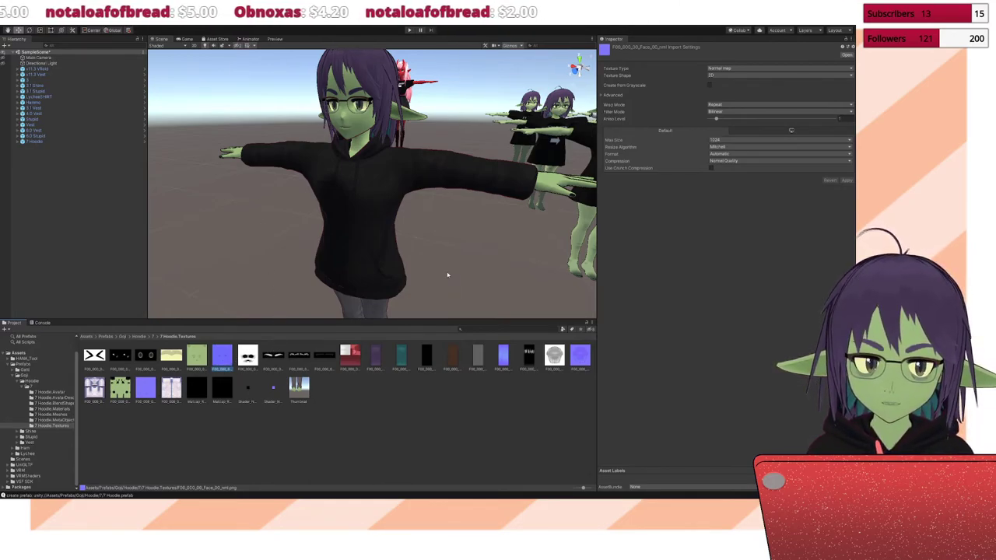
{"action": "left_click", "coordinate": [53, 410]}
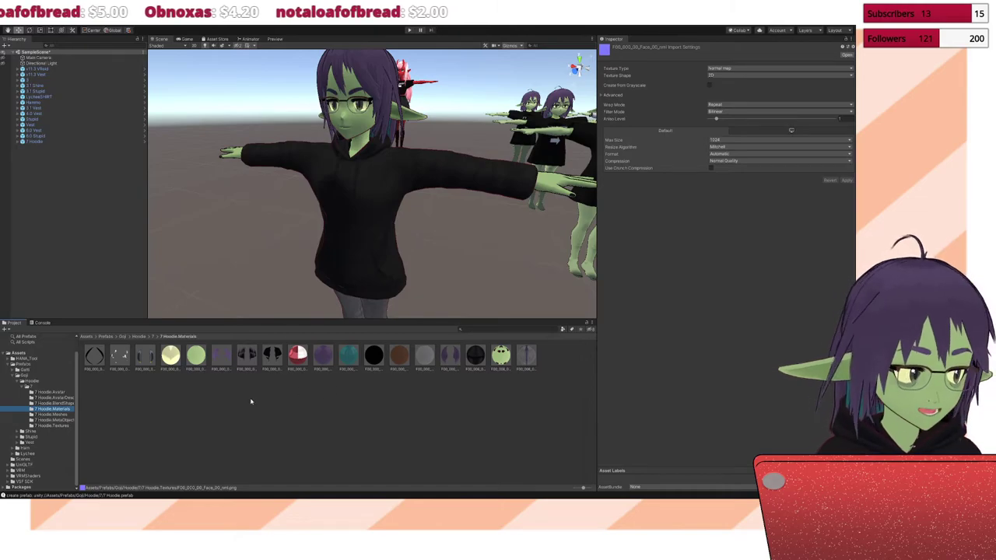
{"action": "left_click", "coordinate": [527, 358]}
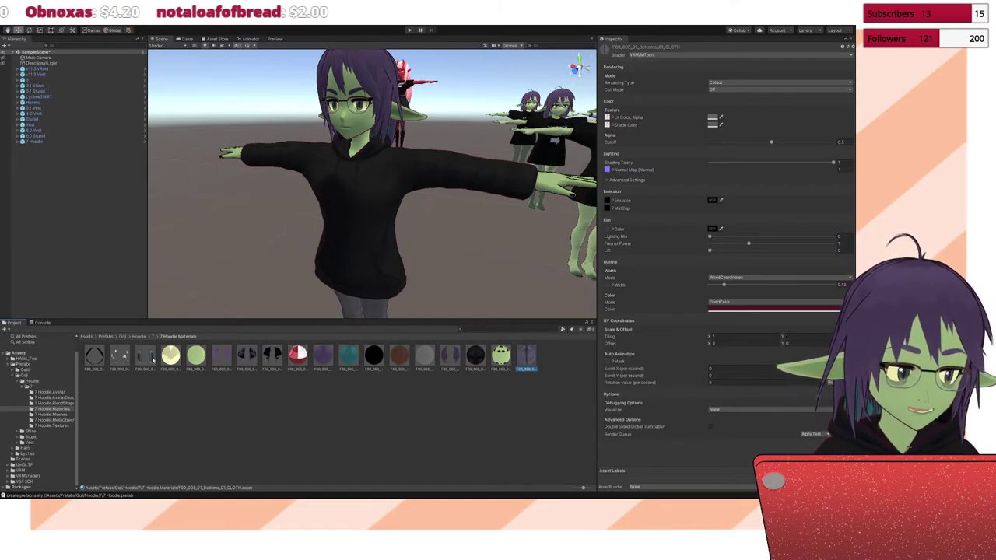
Step: Remove the normal map from the Face_00_SKIN material of the 7 Hoodie avatar
{"action": "left_click", "coordinate": [198, 357]}
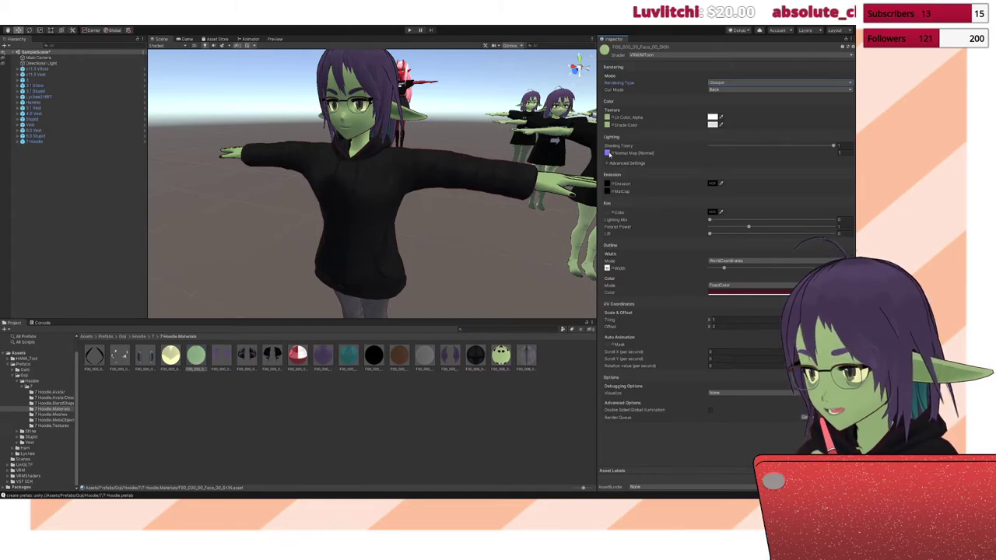
{"action": "left_click", "coordinate": [608, 154]}
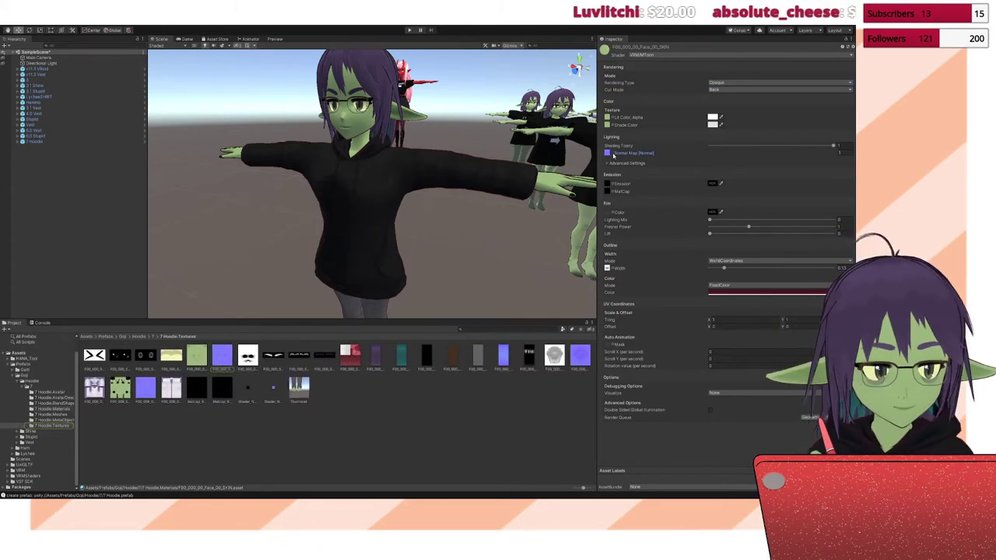
{"action": "left_click", "coordinate": [608, 154]}
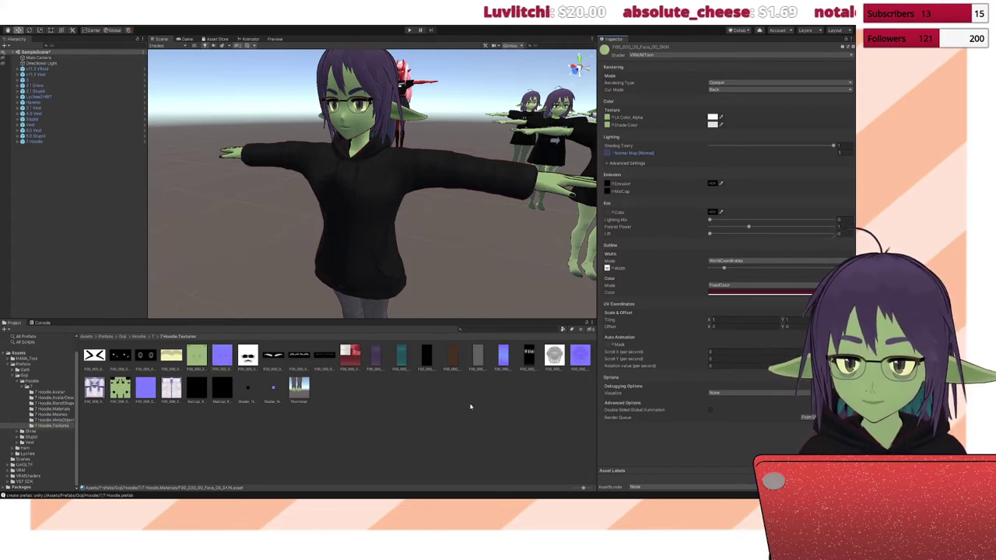
Step: Inspect the hair normal map texture and the settings of the face skin, brow, eyeline and mouth materials
{"action": "left_click", "coordinate": [505, 358]}
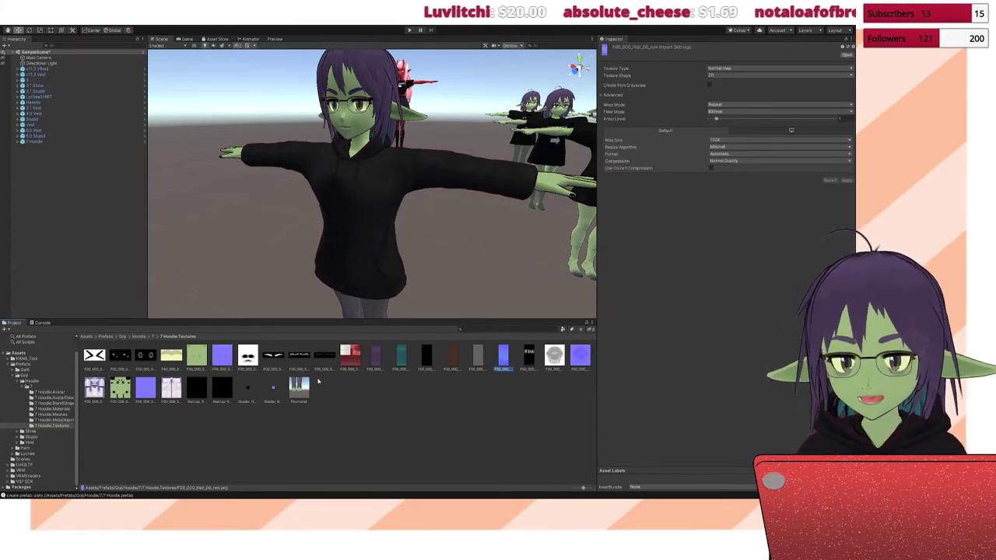
{"action": "left_click", "coordinate": [53, 408]}
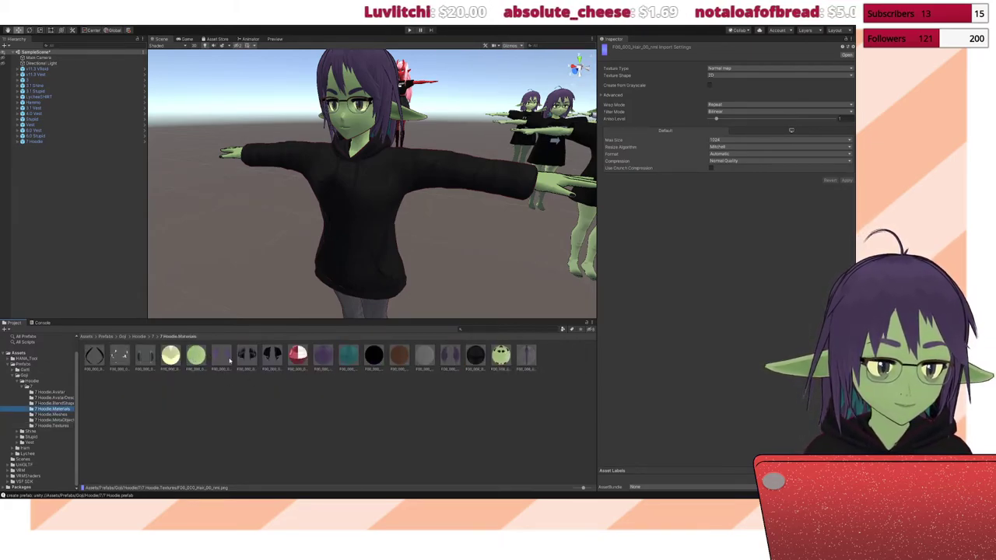
{"action": "left_click", "coordinate": [191, 357]}
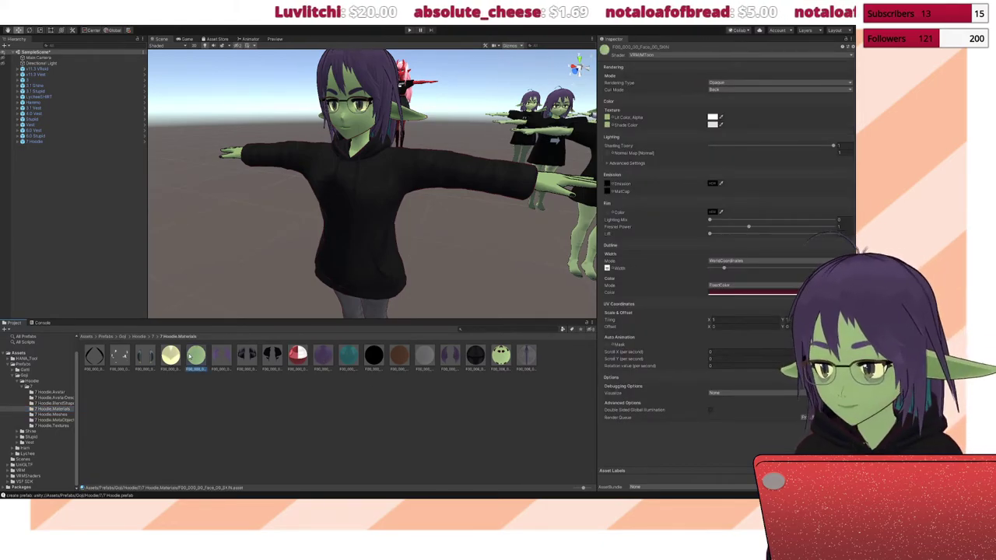
{"action": "left_click", "coordinate": [221, 356]}
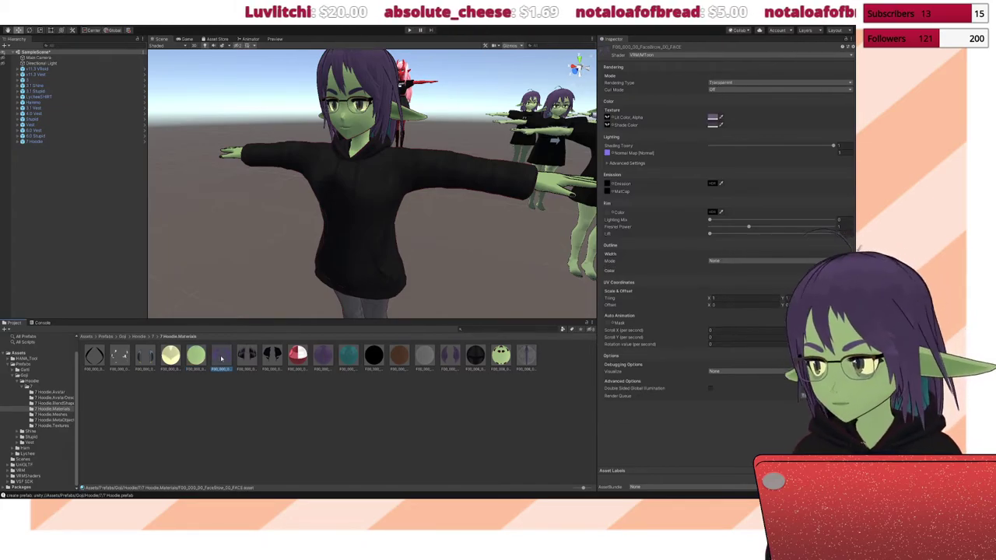
{"action": "left_click", "coordinate": [245, 355]}
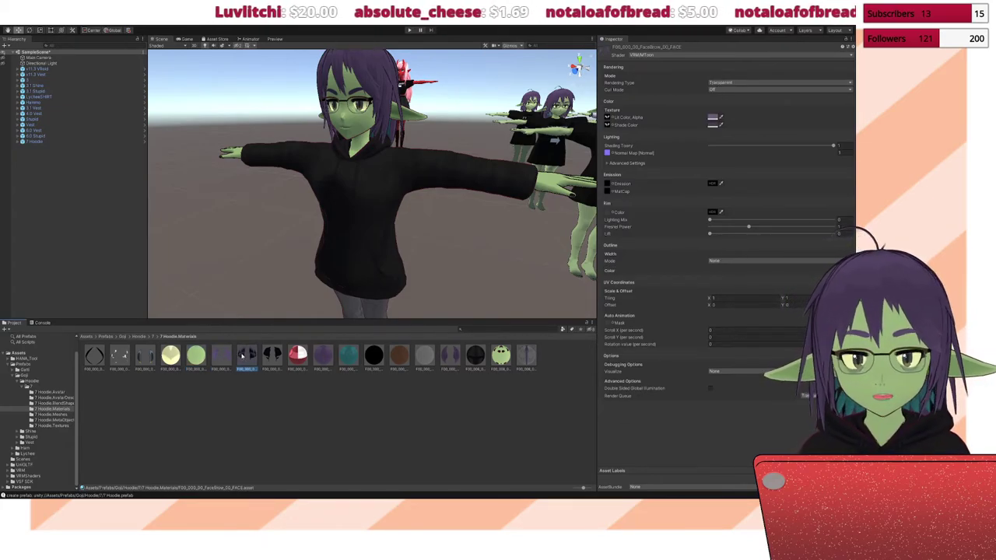
{"action": "left_click", "coordinate": [271, 356]}
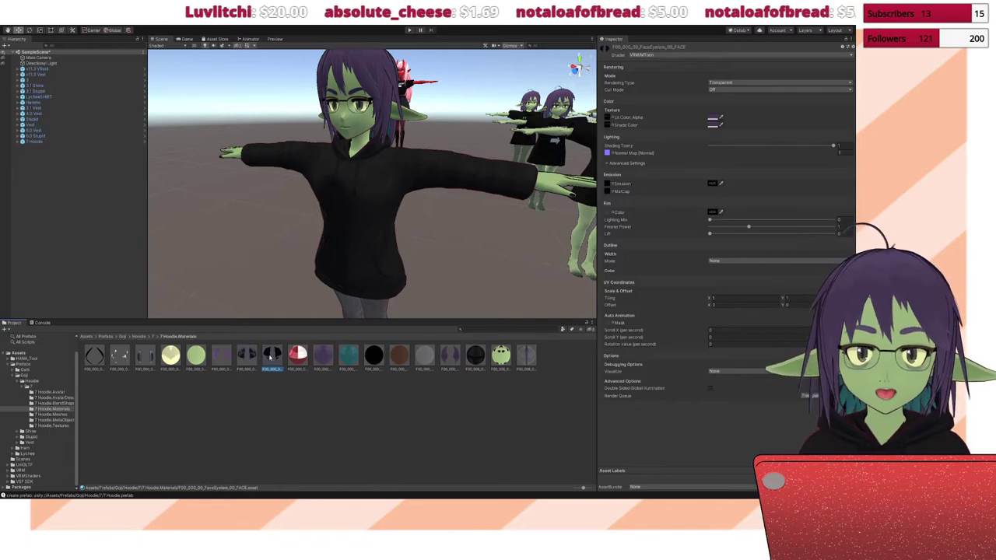
{"action": "left_click", "coordinate": [297, 356]}
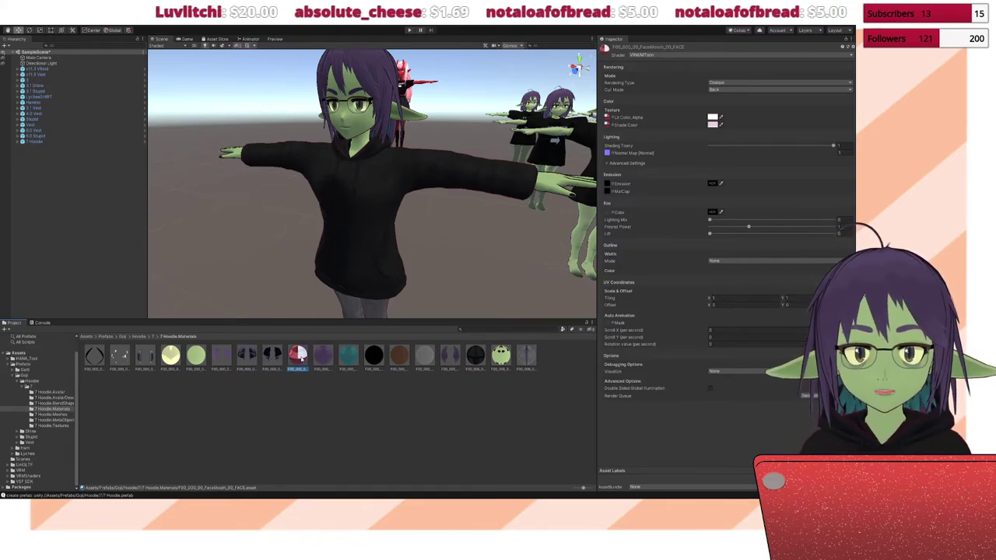
Step: Remove the normal maps from the Hair_00_HAIR_01 and Hair_00_HAIR_02 materials of the 7 Hoodie avatar
{"action": "left_click", "coordinate": [323, 356]}
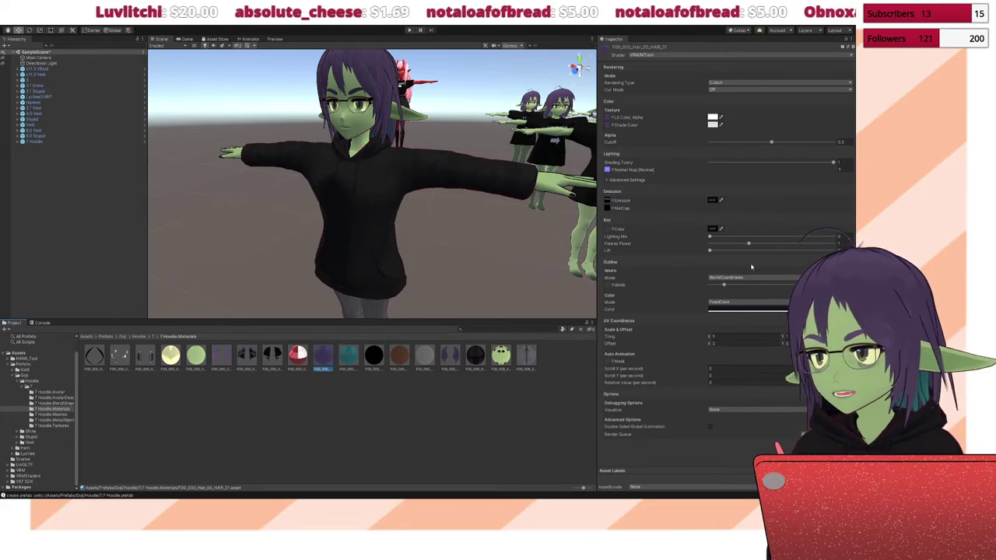
{"action": "left_click", "coordinate": [607, 170]}
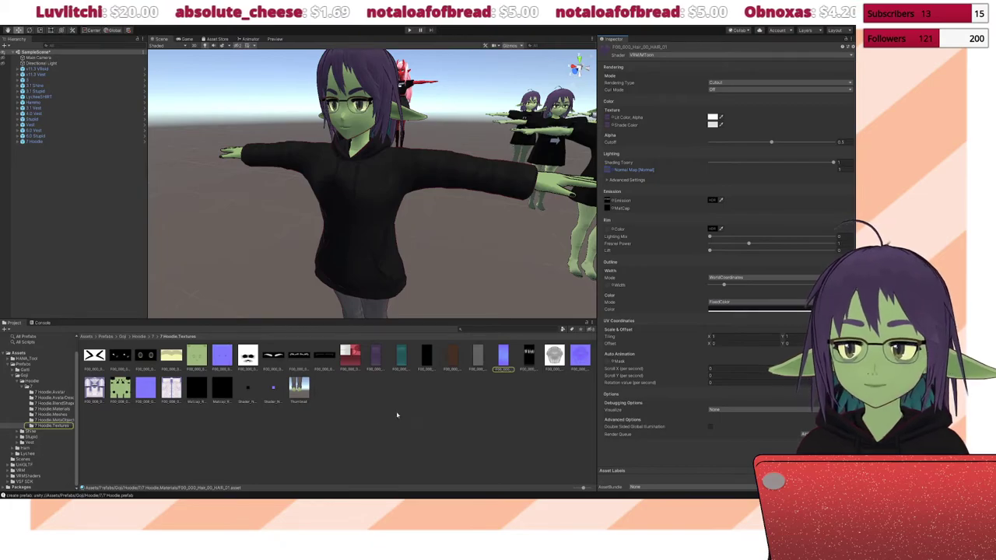
{"action": "left_click", "coordinate": [50, 409]}
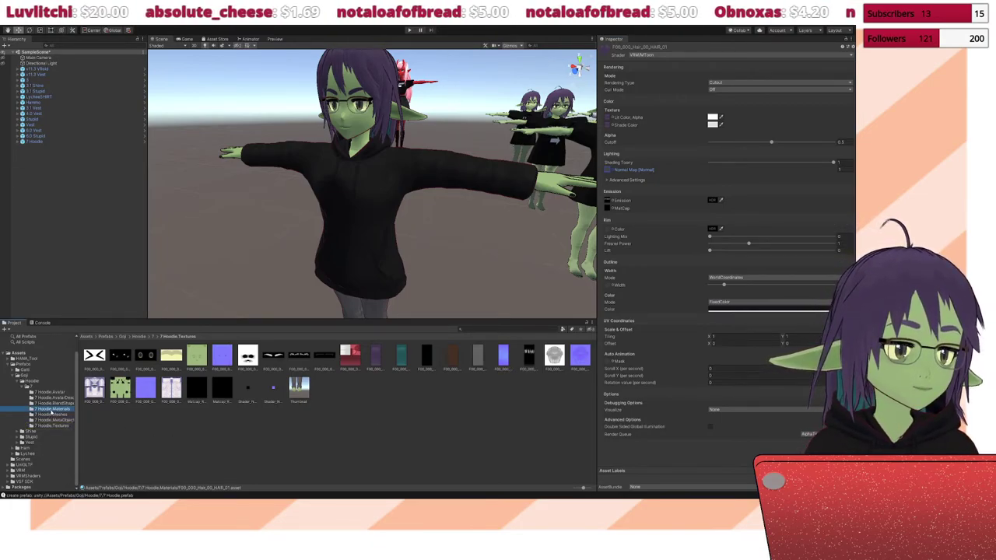
{"action": "left_click", "coordinate": [352, 357]}
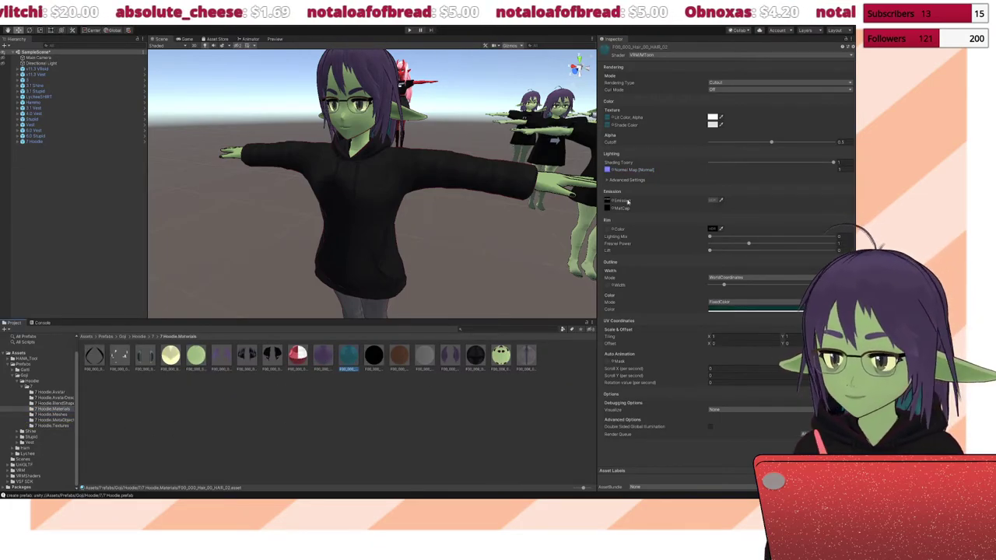
{"action": "left_click", "coordinate": [608, 170]}
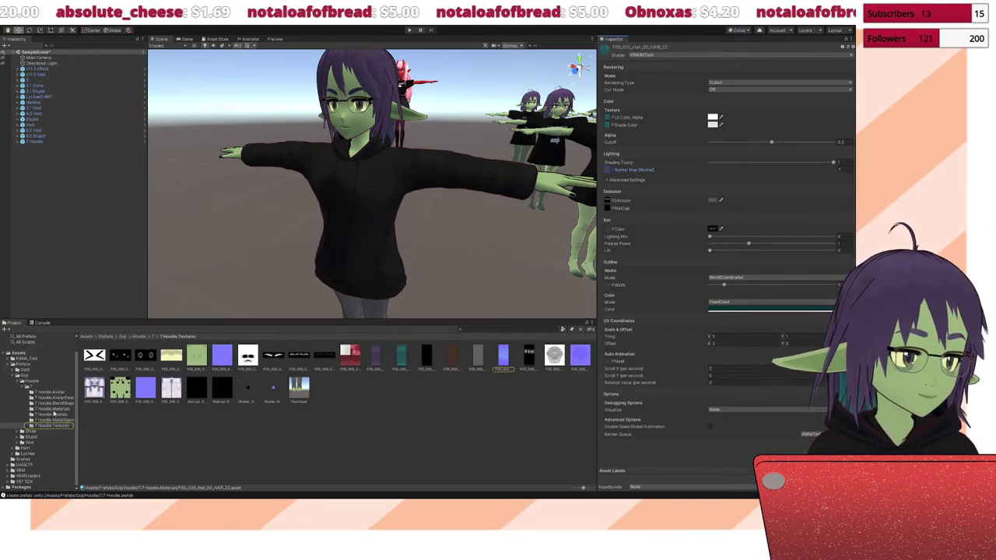
{"action": "left_click", "coordinate": [53, 409]}
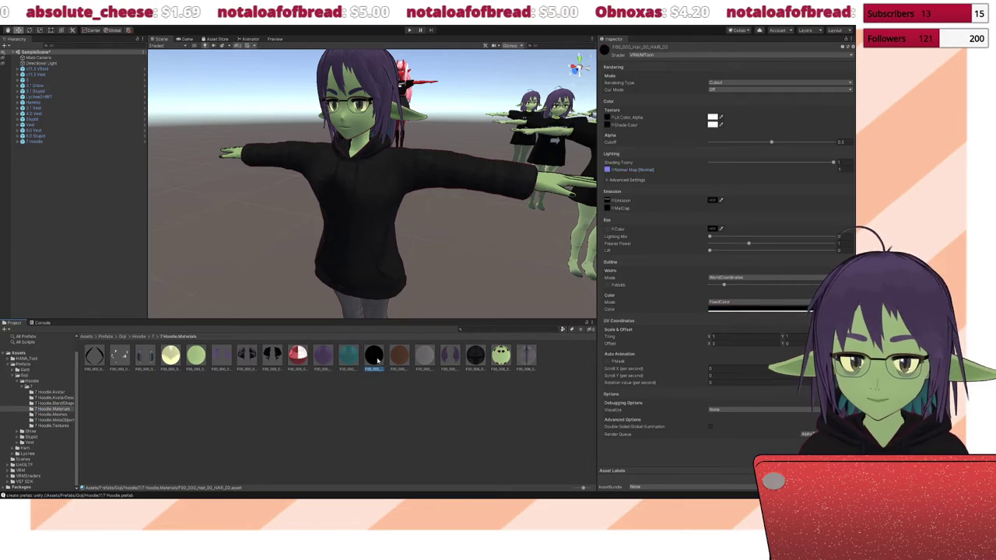
Step: Remove the normal maps from the Hair_00_HAIR_03, Hair_00_HAIR_04 and Hair_00_HAIR_05 materials of the 7 Hoodie avatar
{"action": "left_click", "coordinate": [608, 169]}
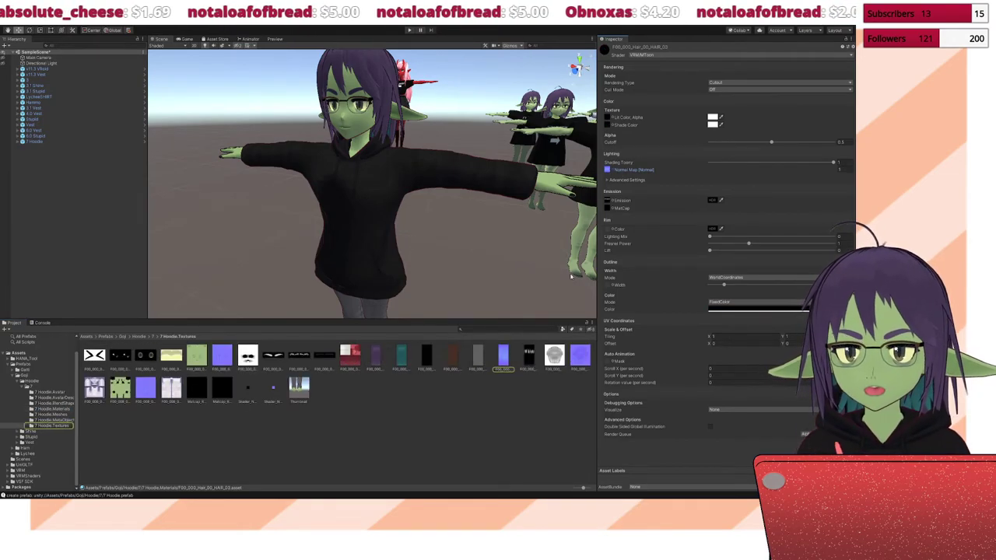
{"action": "left_click", "coordinate": [49, 410]}
{"action": "left_click", "coordinate": [399, 357]}
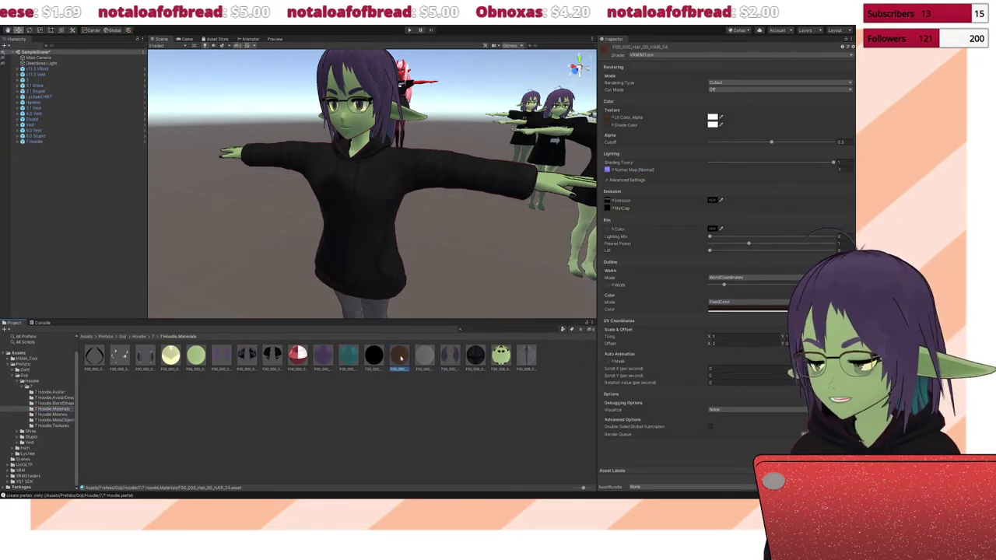
{"action": "left_click", "coordinate": [607, 169]}
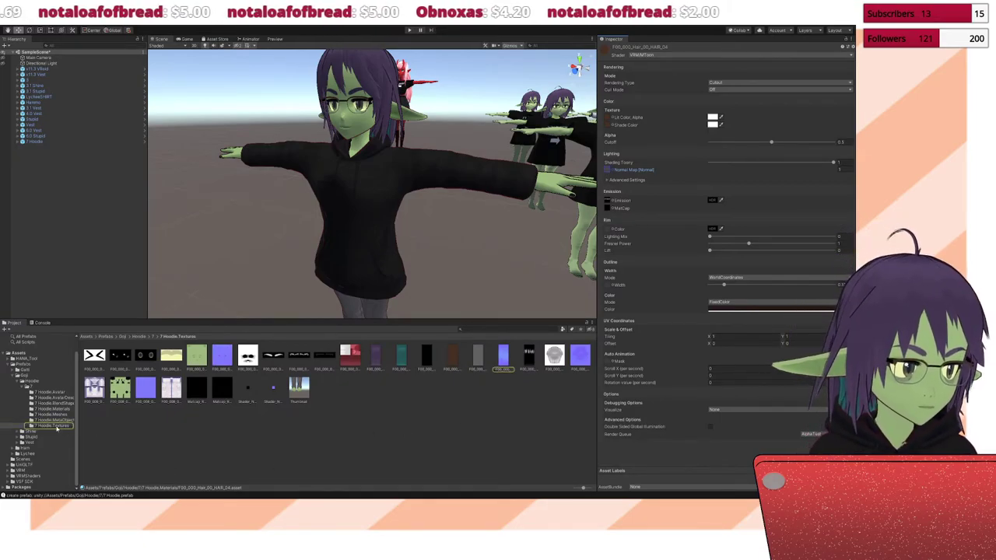
{"action": "left_click", "coordinate": [52, 410]}
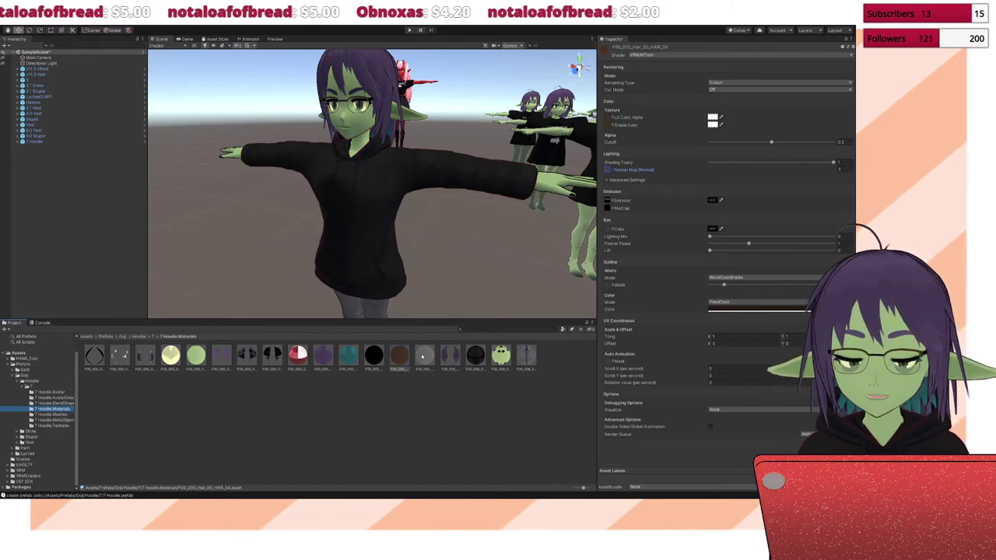
{"action": "left_click", "coordinate": [425, 359]}
{"action": "left_click", "coordinate": [608, 170]}
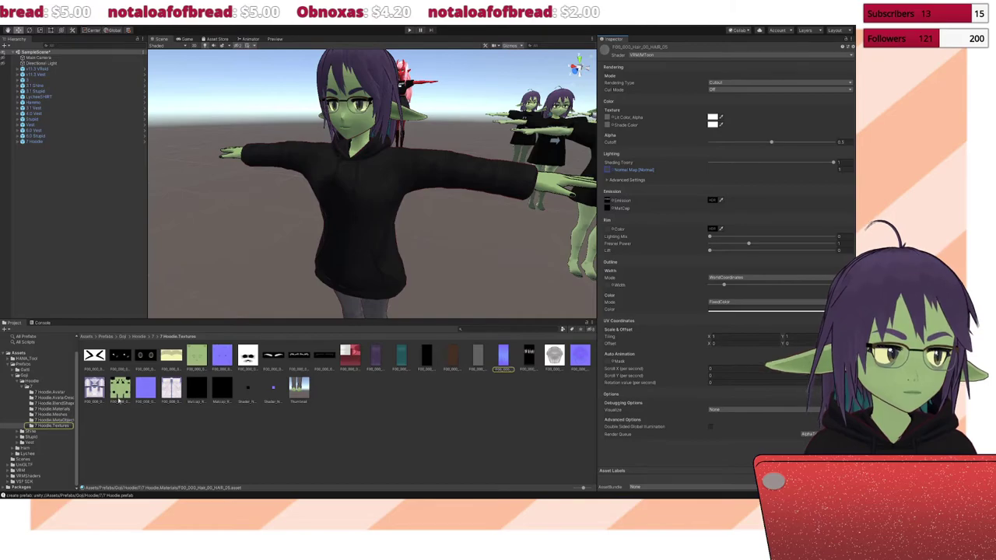
{"action": "left_click", "coordinate": [50, 410]}
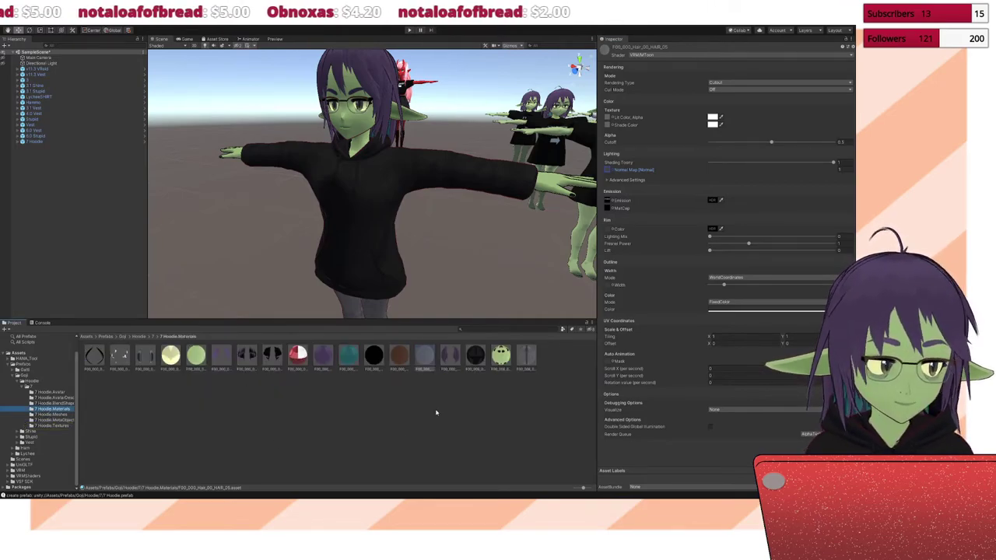
Step: Check the HairBack and Tops materials, and remove the normal map from the Body_00_SKIN material
{"action": "left_click", "coordinate": [451, 359]}
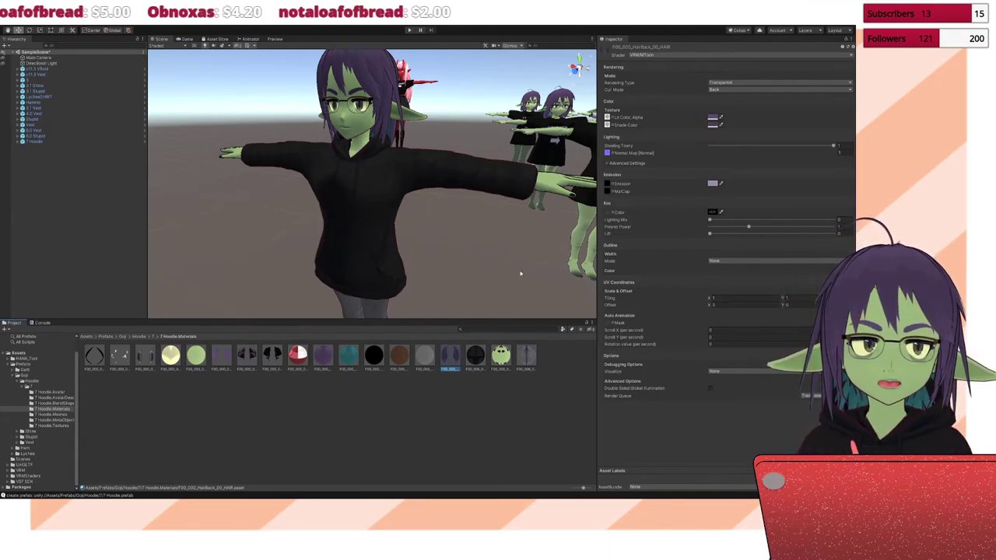
{"action": "left_click", "coordinate": [479, 363]}
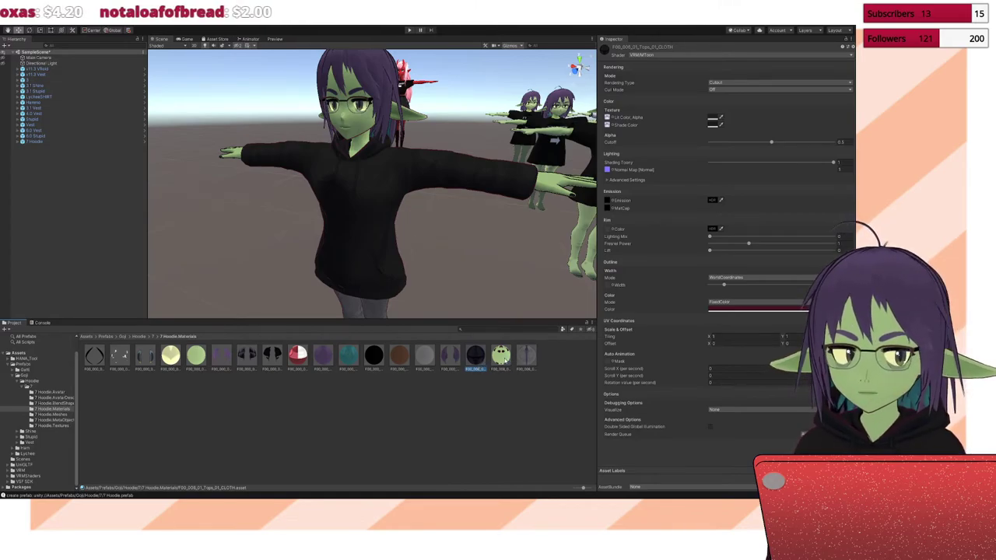
{"action": "left_click", "coordinate": [502, 358]}
{"action": "left_click", "coordinate": [608, 170]}
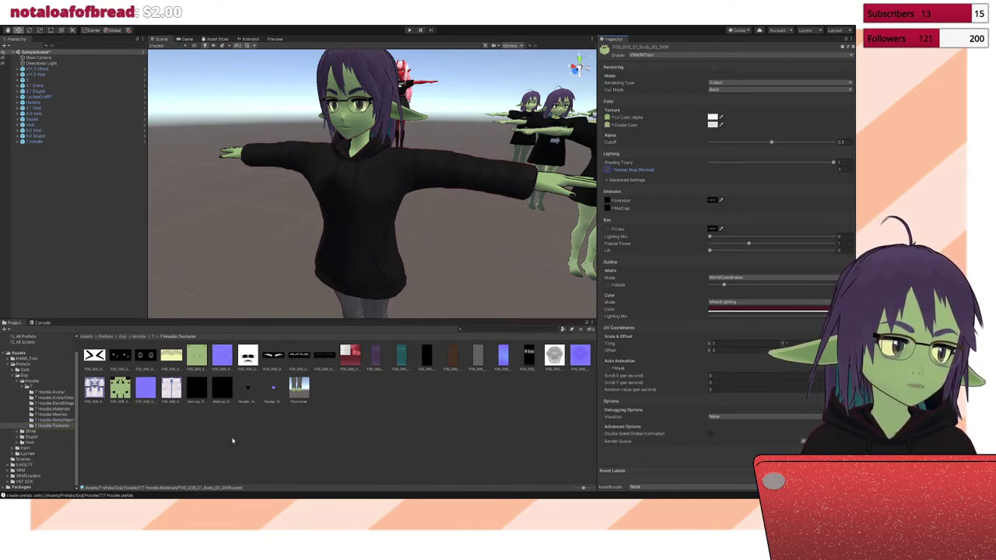
{"action": "left_click", "coordinate": [53, 409]}
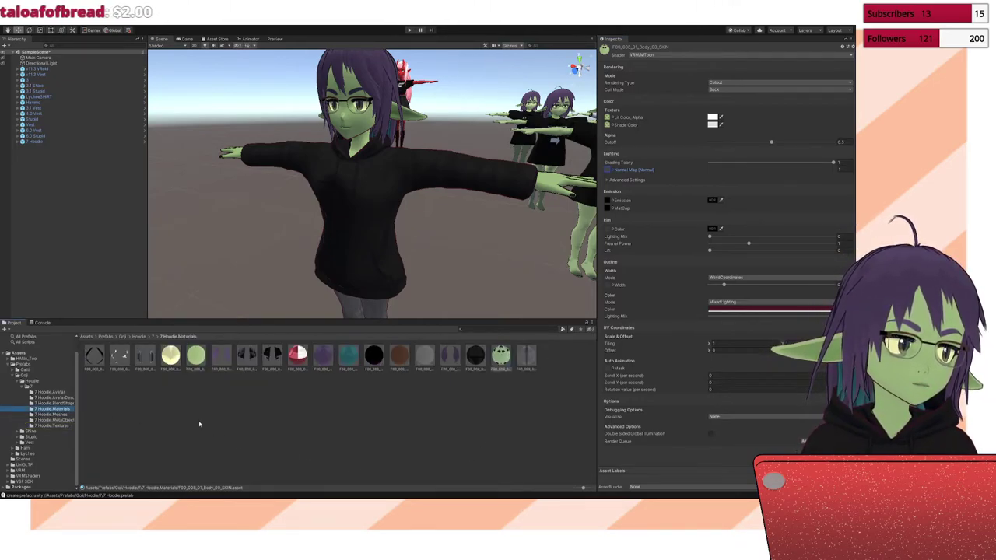
Step: Remove the normal maps from the Bottoms_01_CLOTH and Tops_01_CLOTH materials of the 7 Hoodie avatar
{"action": "left_click", "coordinate": [525, 358]}
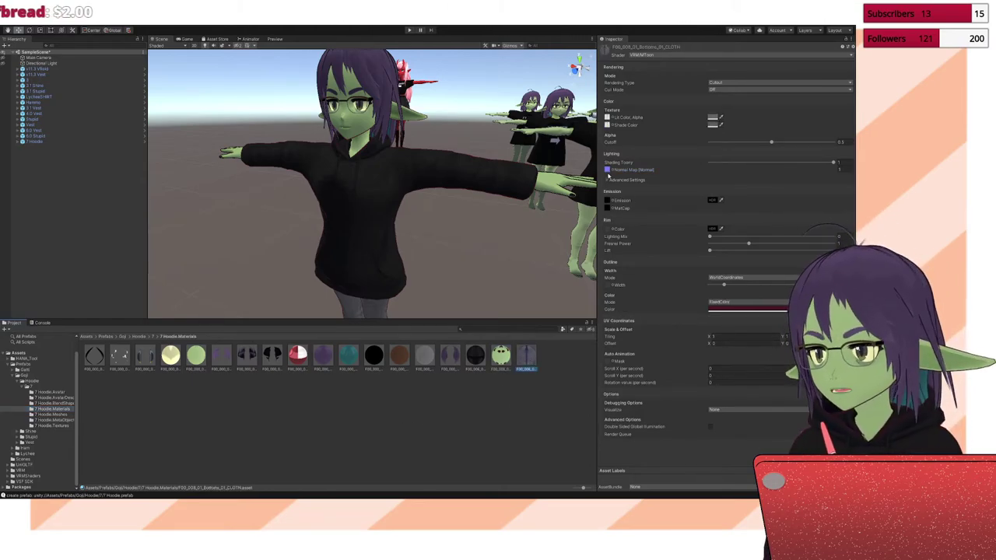
{"action": "left_click", "coordinate": [607, 169]}
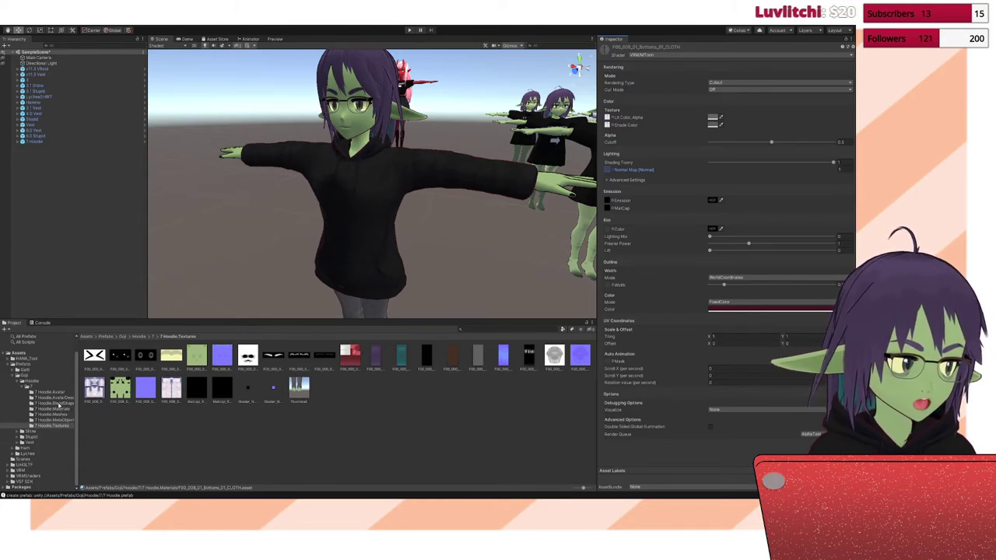
{"action": "left_click", "coordinate": [56, 408]}
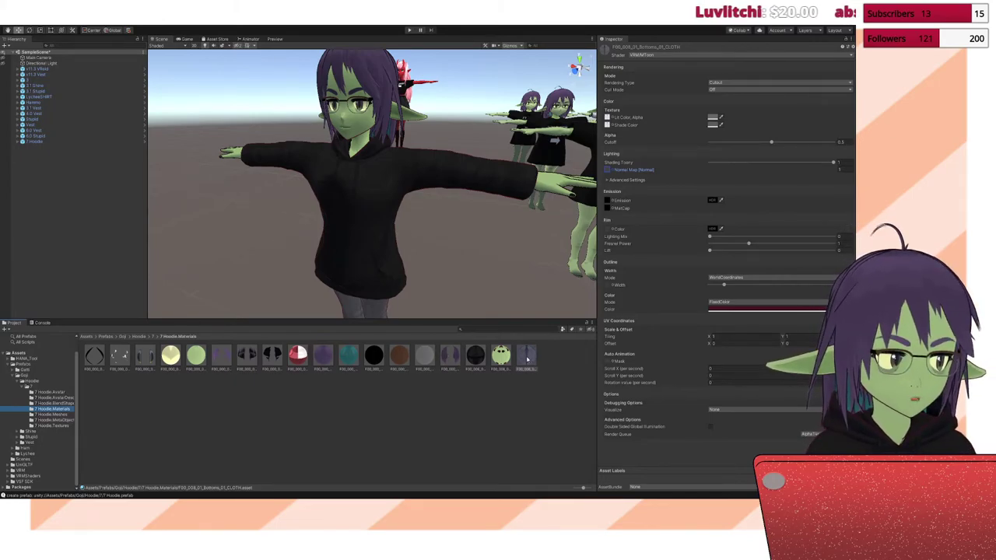
{"action": "left_click", "coordinate": [467, 356]}
{"action": "left_click", "coordinate": [475, 356]}
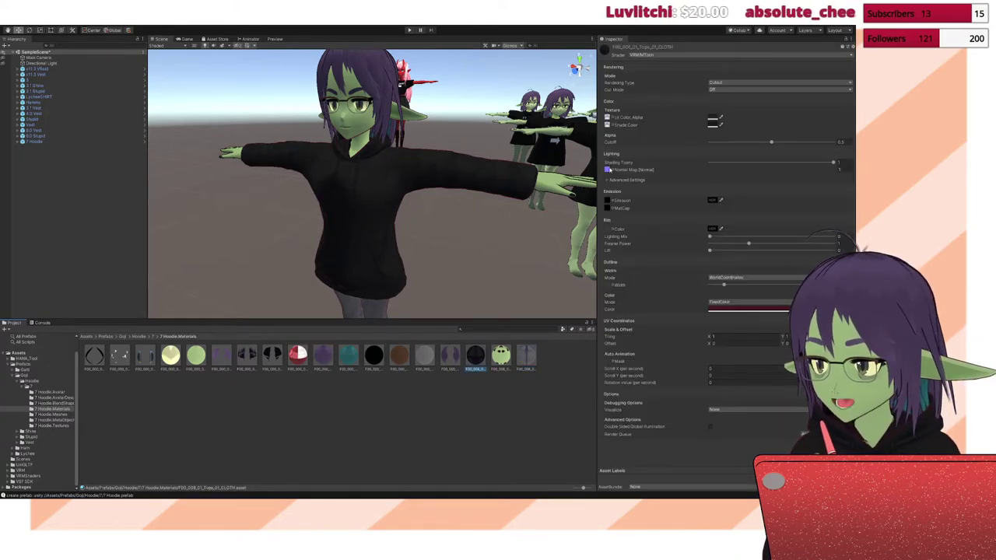
{"action": "left_click", "coordinate": [608, 170]}
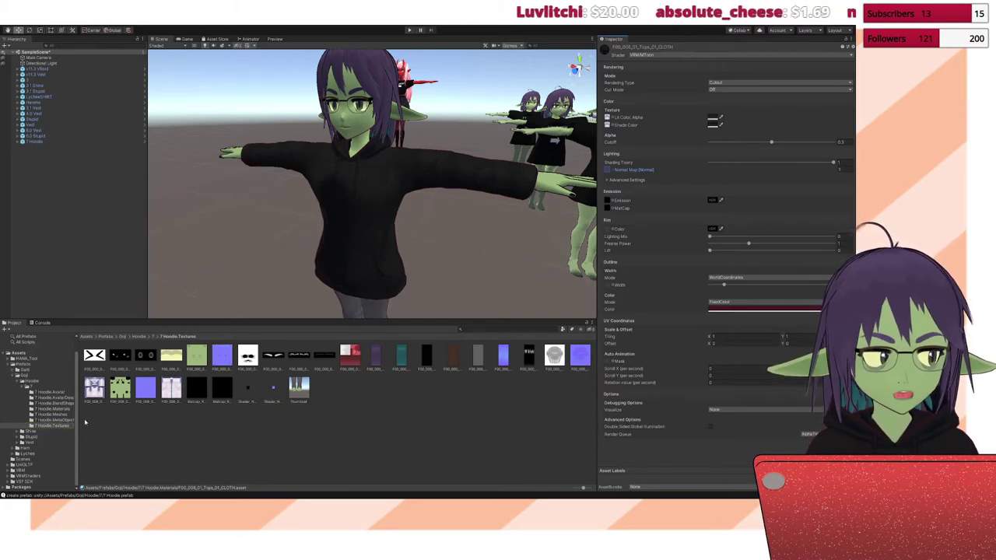
{"action": "left_click", "coordinate": [56, 410]}
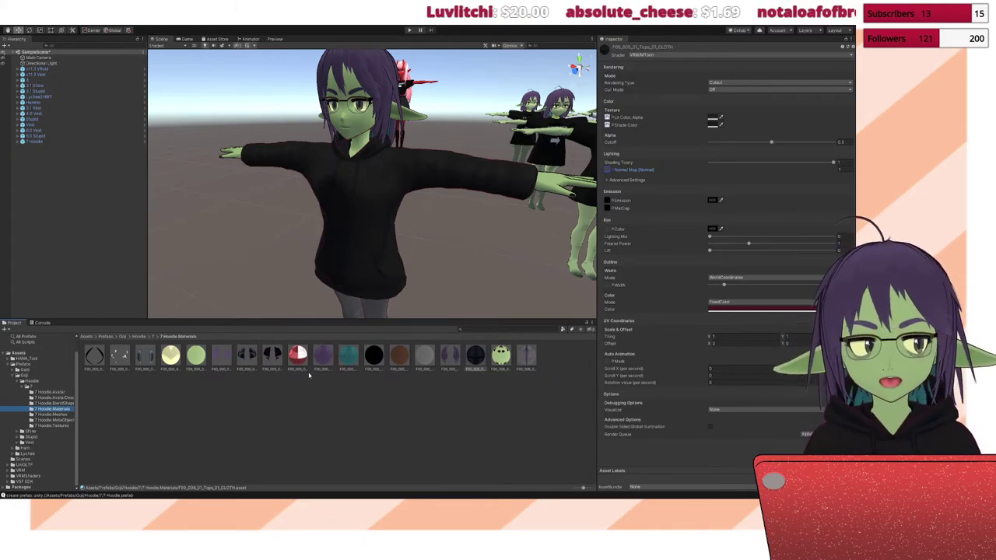
Step: Inspect the normal map assigned to the FaceBrow_00_FACE material and the import settings of the Shader_NoneNormal texture
{"action": "left_click", "coordinate": [225, 366]}
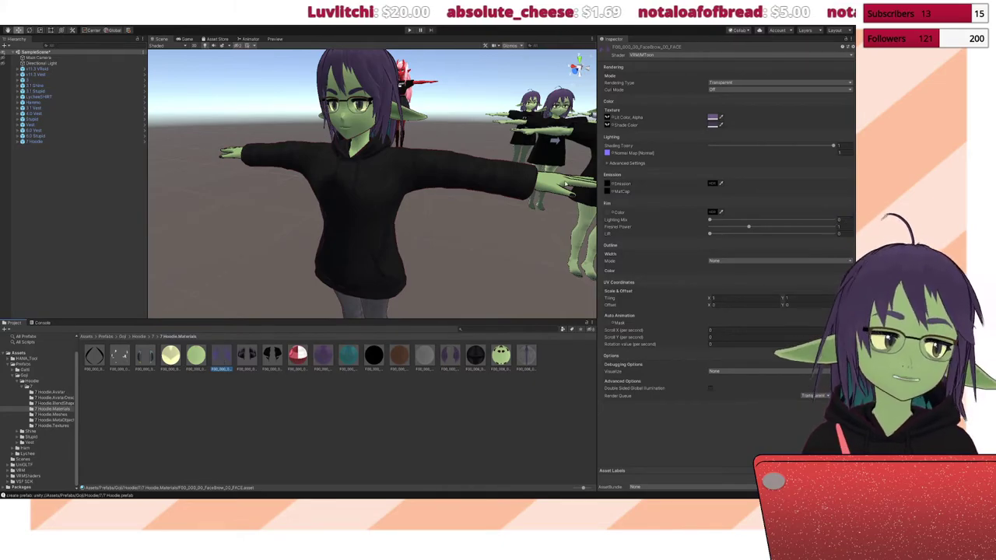
{"action": "left_click", "coordinate": [606, 154]}
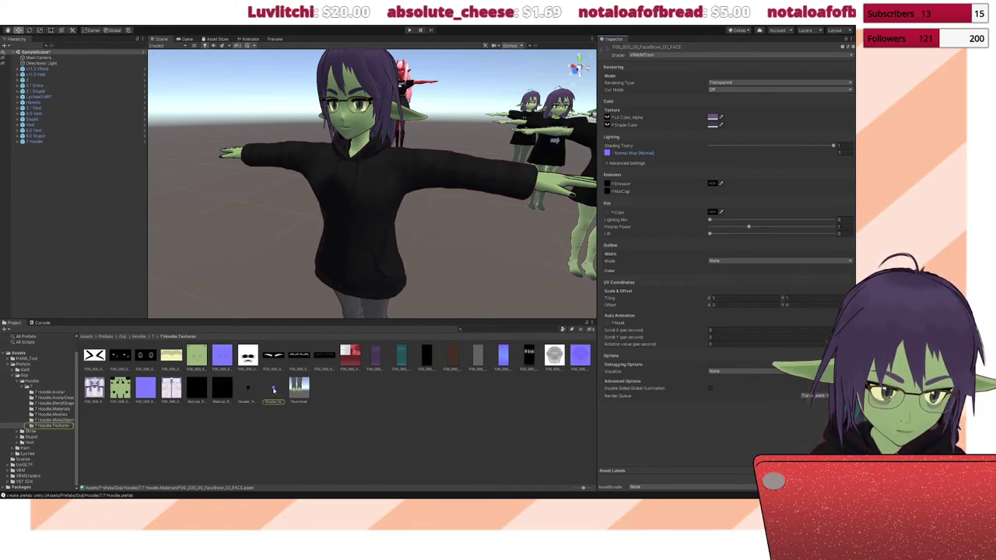
{"action": "left_click", "coordinate": [273, 389]}
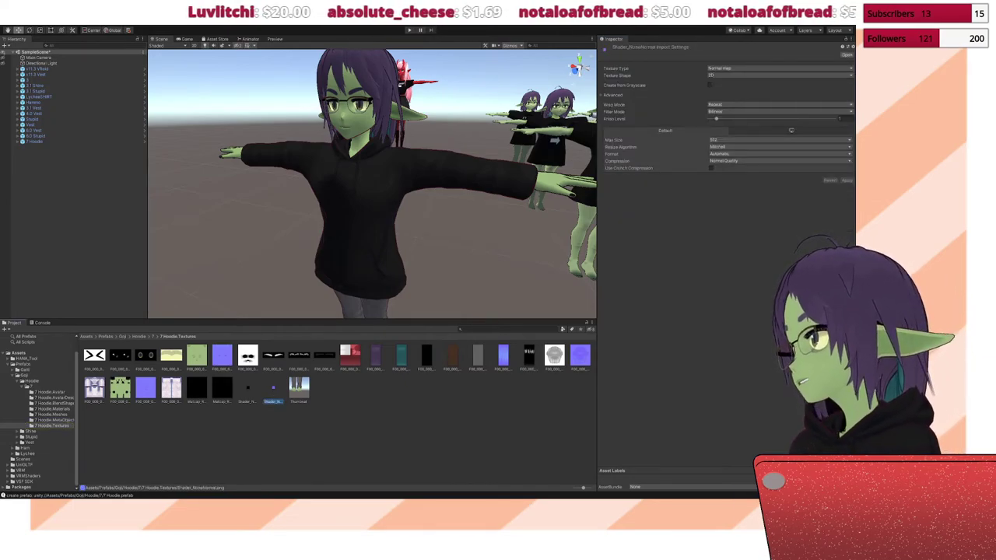
{"action": "left_click", "coordinate": [351, 426]}
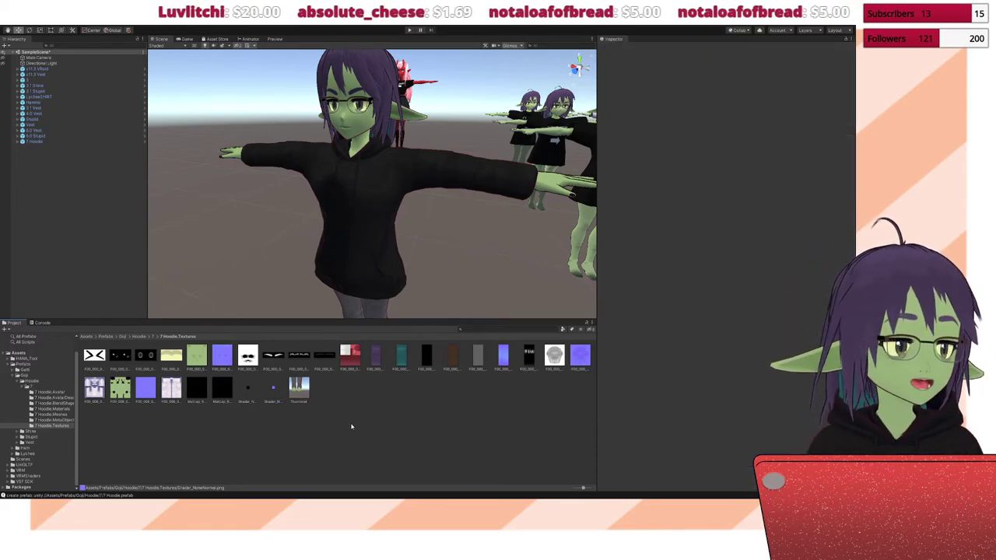
{"action": "left_click", "coordinate": [276, 390]}
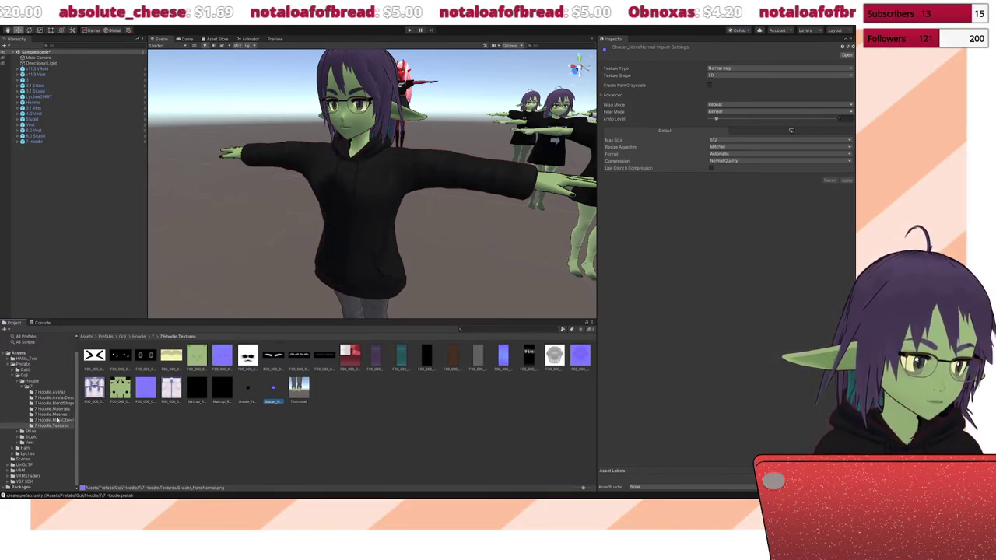
Step: Look at the 7 Hoodie meshes and check the settings of the EyeExtra_01_EYE material
{"action": "left_click", "coordinate": [56, 421]}
{"action": "left_click", "coordinate": [56, 415]}
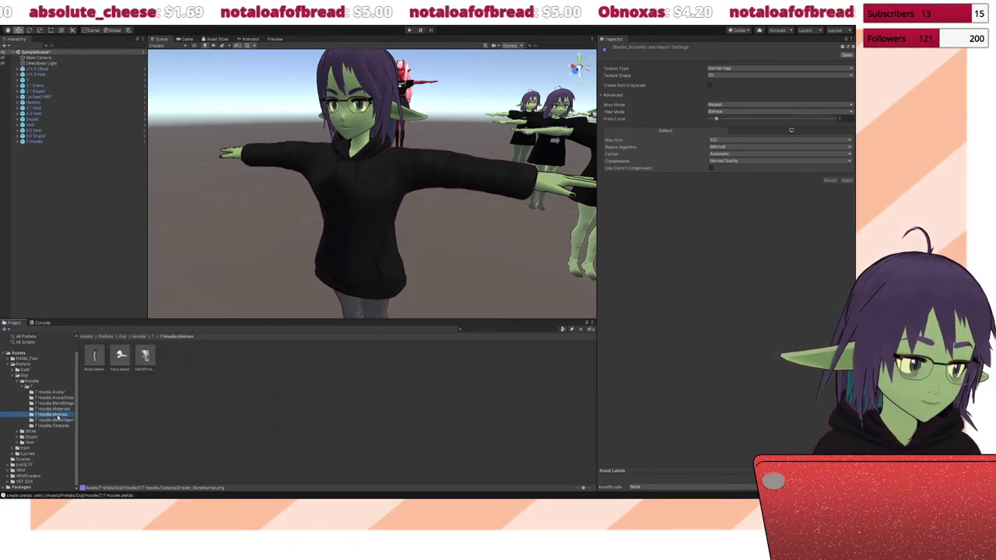
{"action": "left_click", "coordinate": [59, 410]}
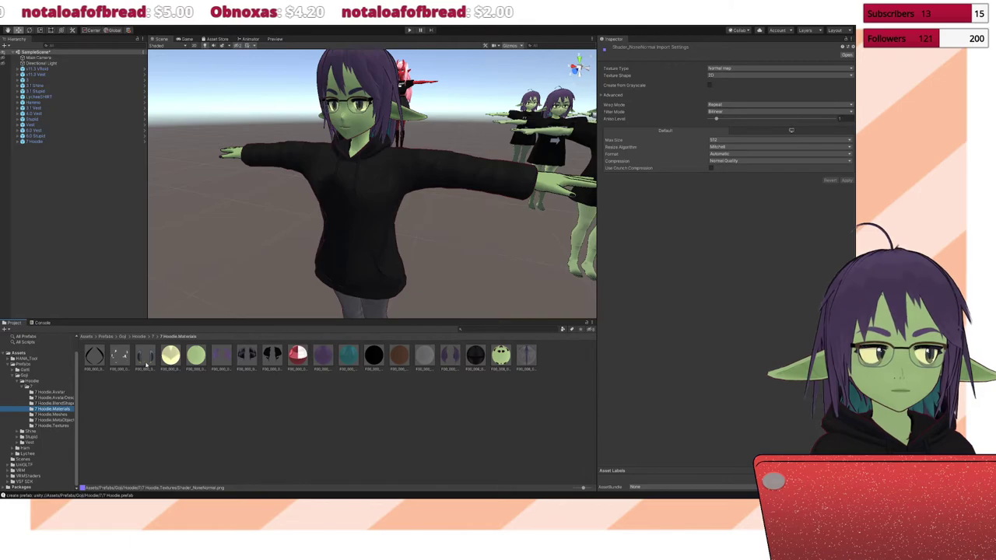
{"action": "left_click", "coordinate": [94, 356]}
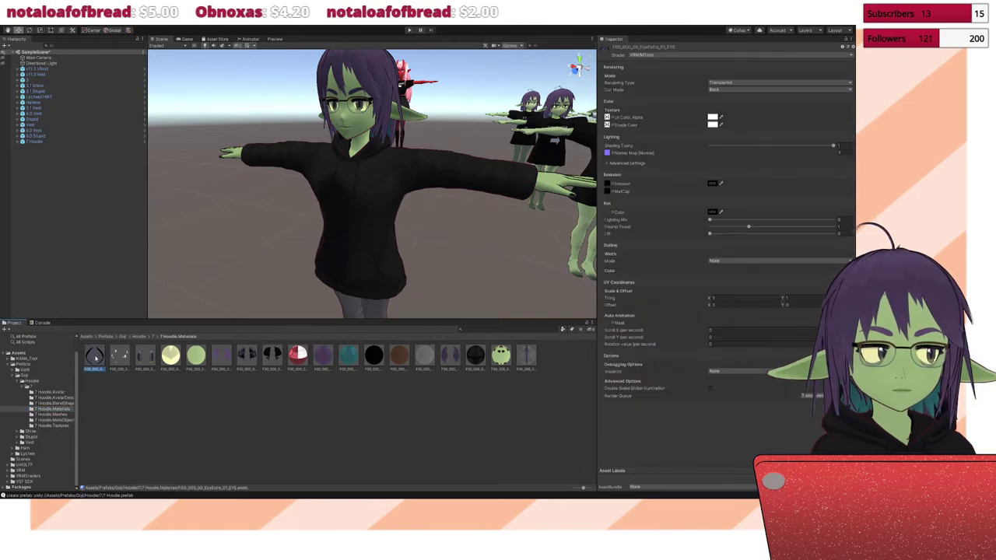
{"action": "left_click", "coordinate": [253, 405]}
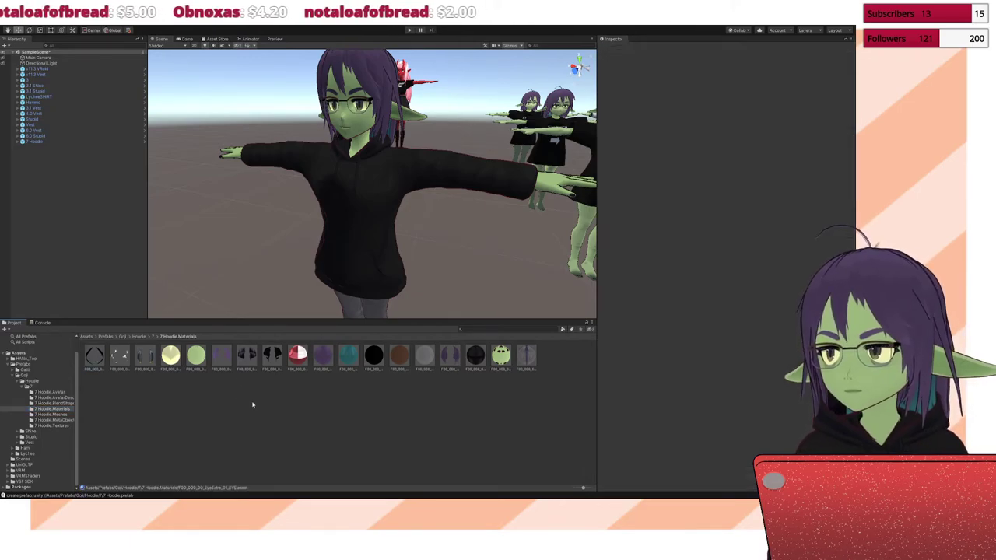
Step: Open the 7 Hoodie prefab for editing and examine its model and VRM components
{"action": "left_click", "coordinate": [49, 393]}
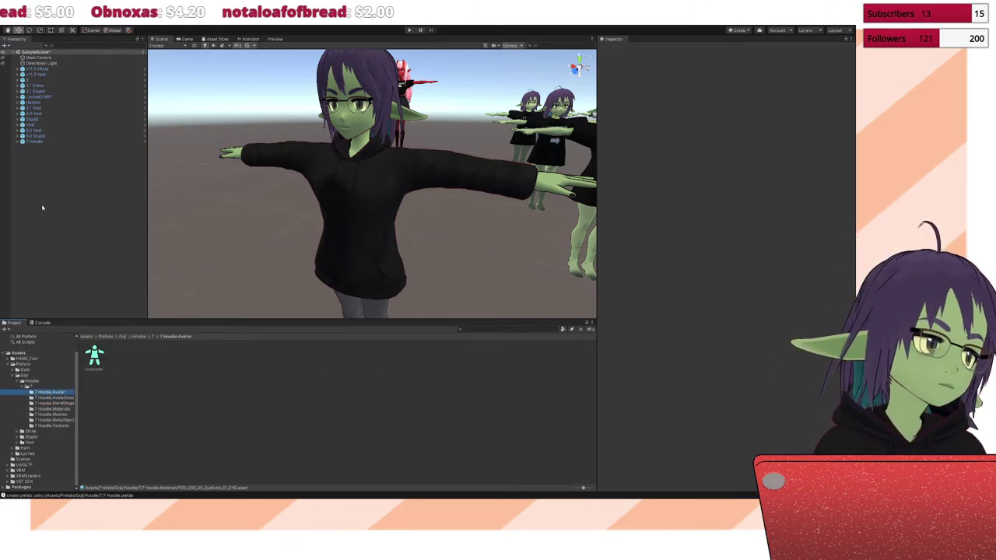
{"action": "left_click", "coordinate": [142, 143]}
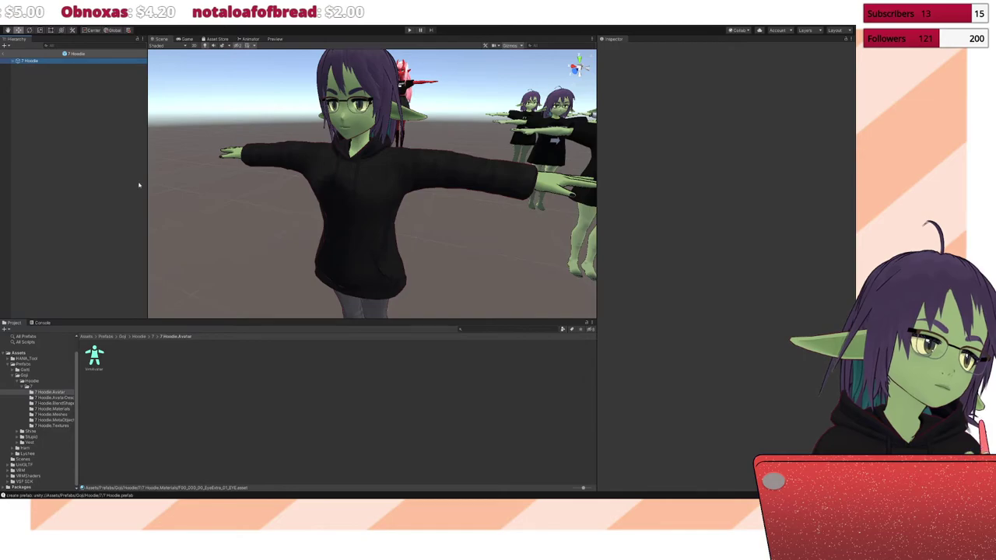
{"action": "right_click_drag", "start_coordinate": [239, 246], "coordinate": [234, 251]}
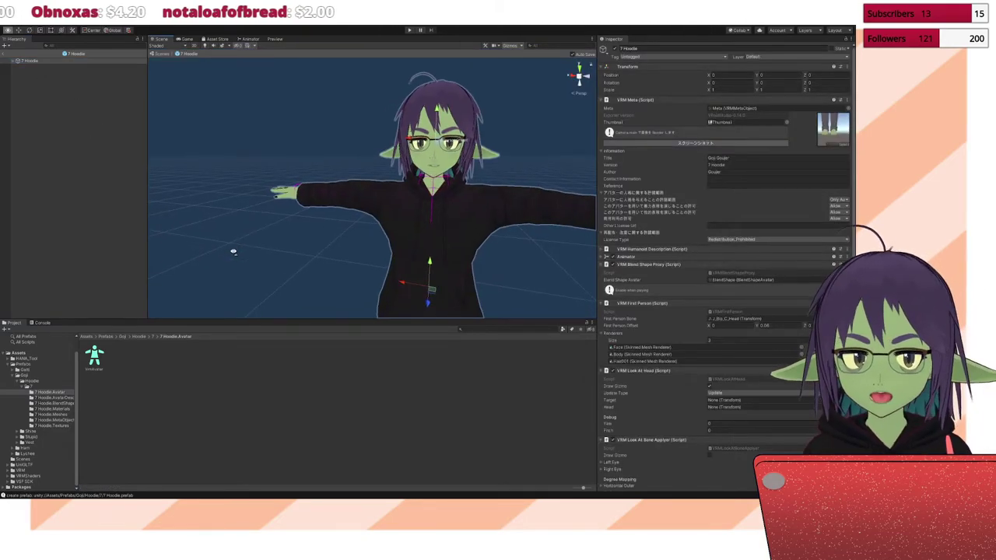
{"action": "middle_click_drag", "start_coordinate": [395, 267], "coordinate": [321, 264]}
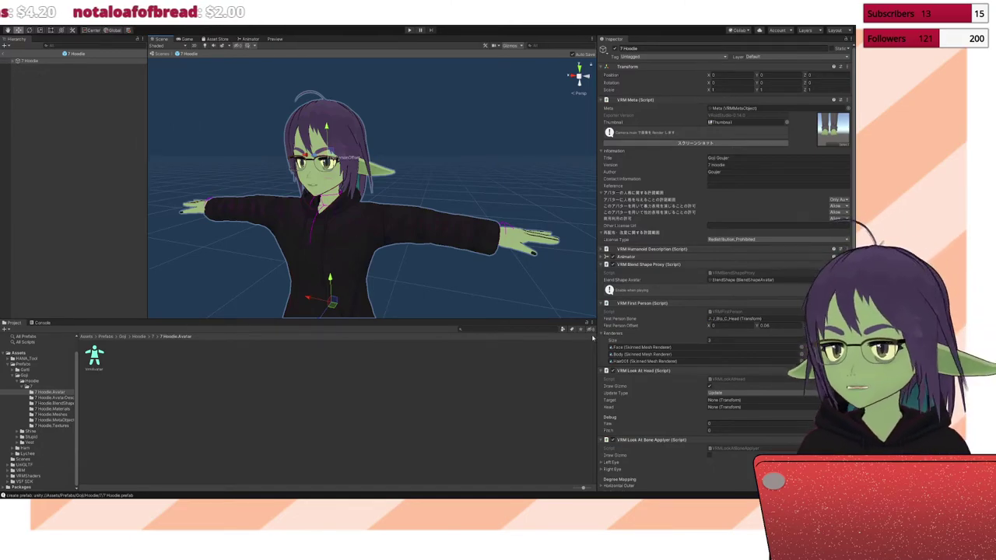
{"action": "scroll", "coordinate": [691, 486], "scroll_direction": "down", "scroll_amount": 2}
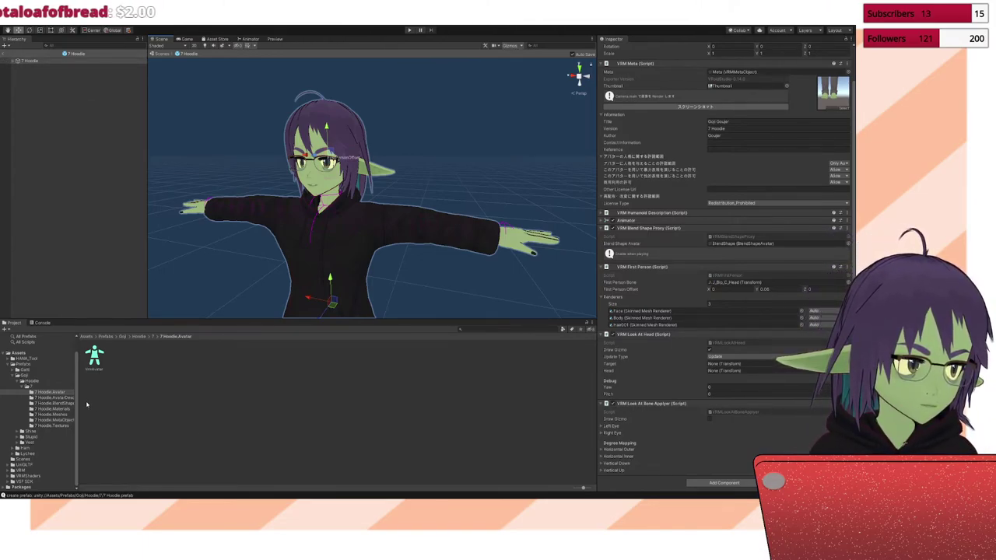
Step: Return to the scene, open the 6.0 Stupid prefab and examine the blend shapes of its Face mesh
{"action": "left_click", "coordinate": [5, 53]}
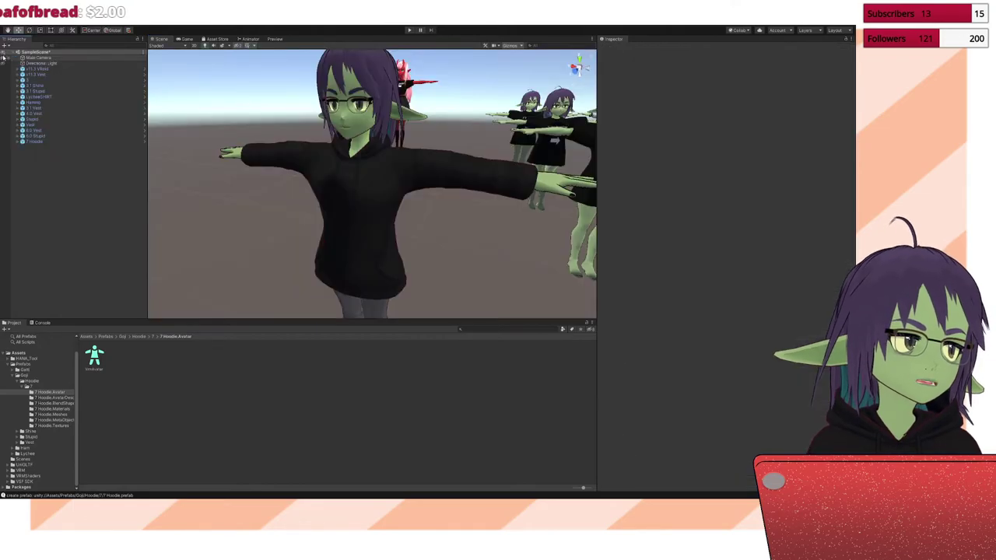
{"action": "left_click", "coordinate": [145, 136]}
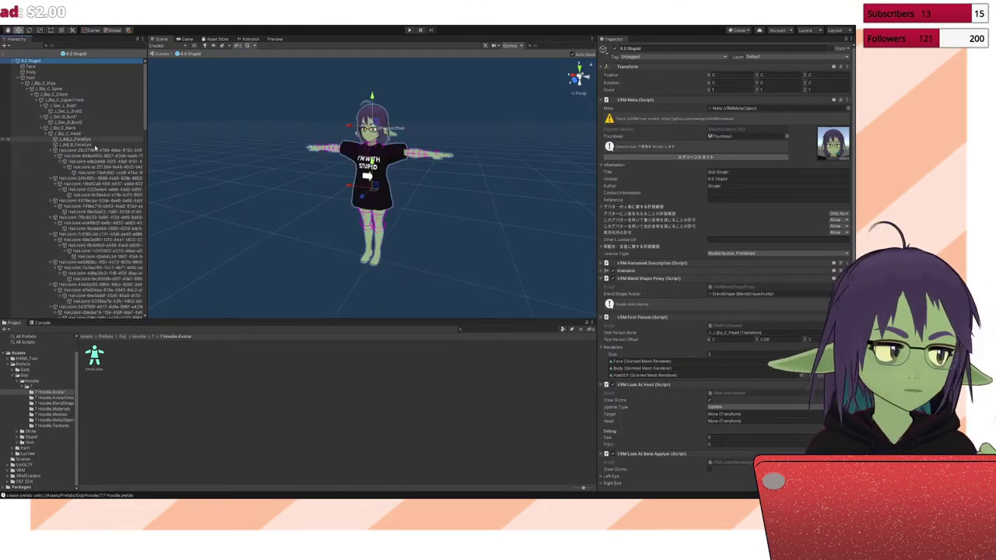
{"action": "left_click", "coordinate": [31, 66]}
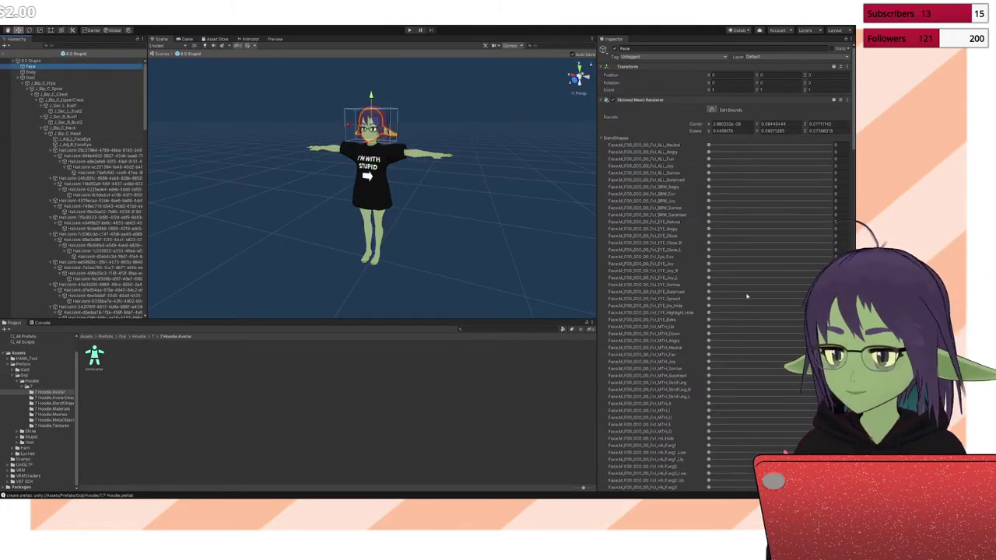
{"action": "scroll", "coordinate": [724, 265], "scroll_direction": "down", "scroll_amount": 15}
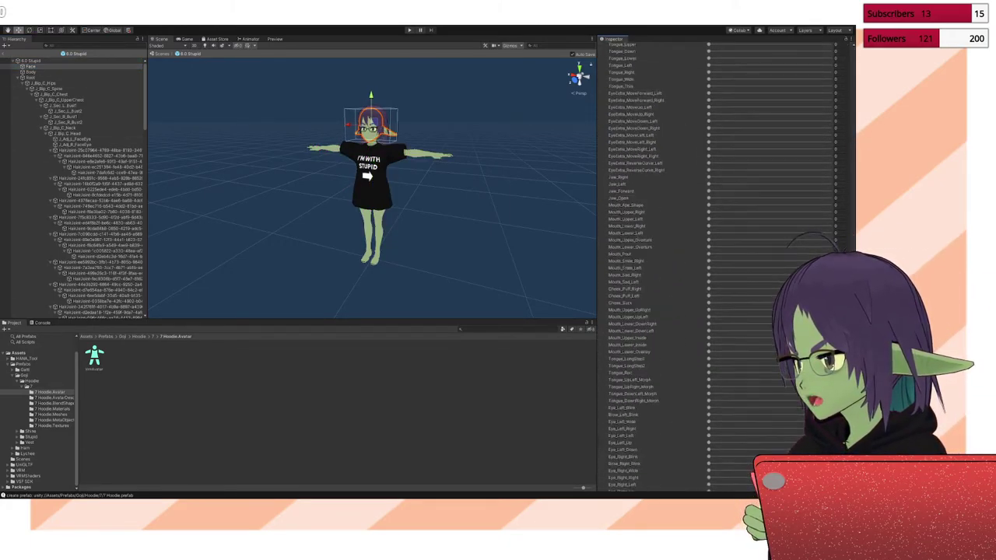
{"action": "scroll", "coordinate": [723, 265], "scroll_direction": "up", "scroll_amount": 15}
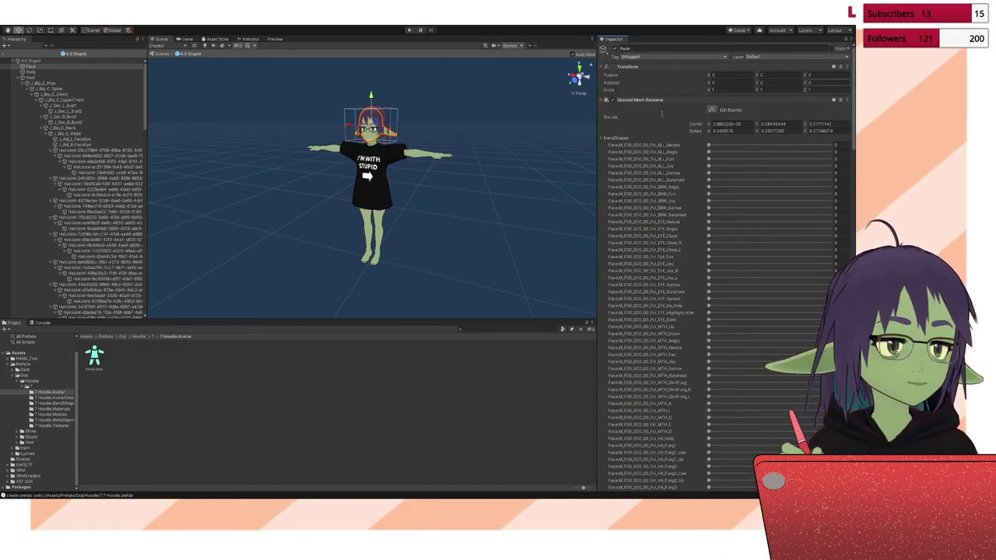
Step: Return to the scene and open the BlendShape asset in the 6.0 Stupid avatar's BlendShapes folder
{"action": "left_click", "coordinate": [5, 53]}
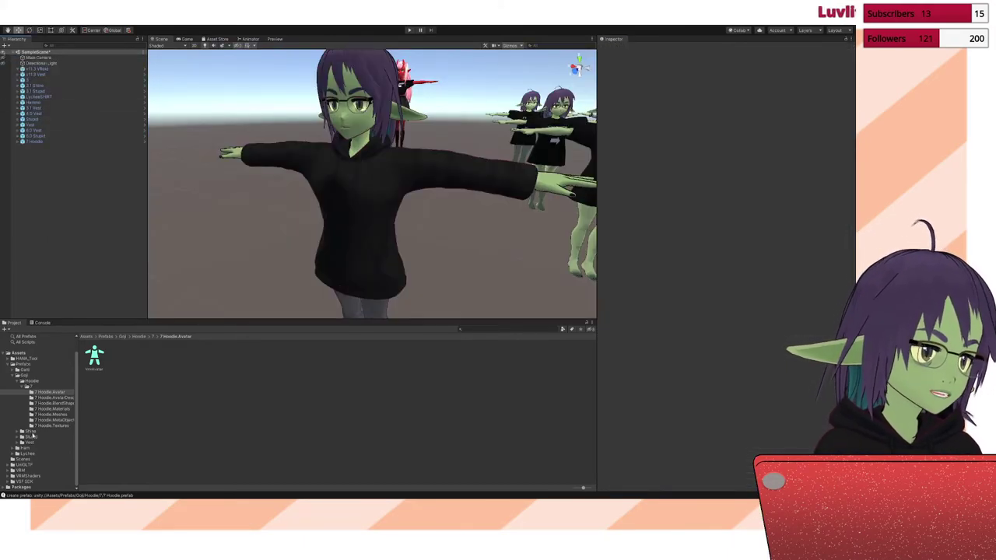
{"action": "left_click", "coordinate": [18, 438]}
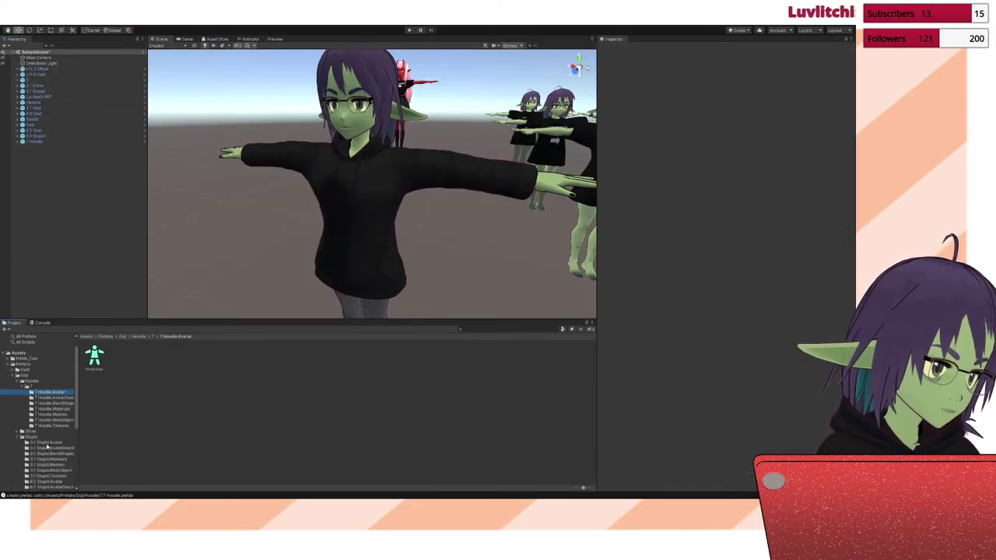
{"action": "left_click_drag", "start_coordinate": [77, 424], "coordinate": [89, 465]}
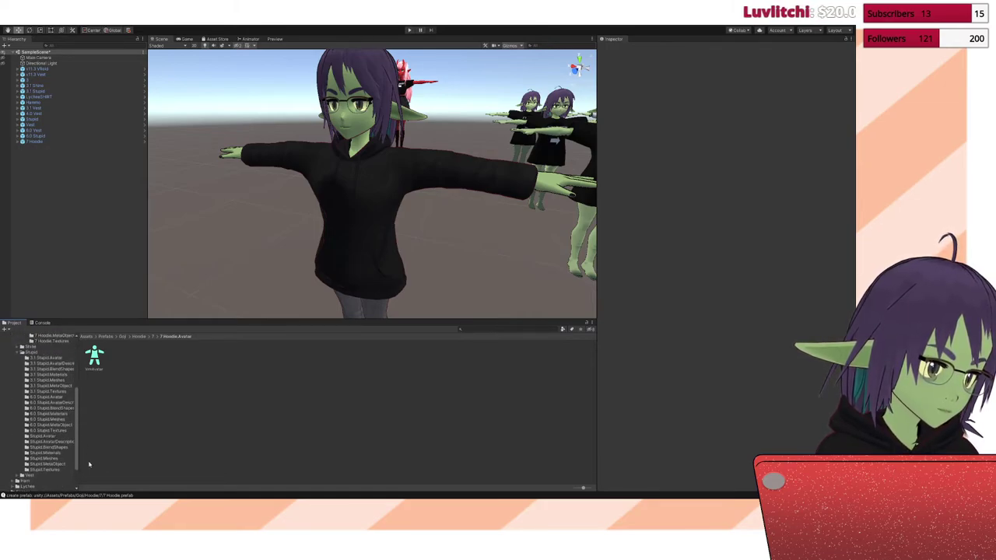
{"action": "left_click", "coordinate": [54, 409]}
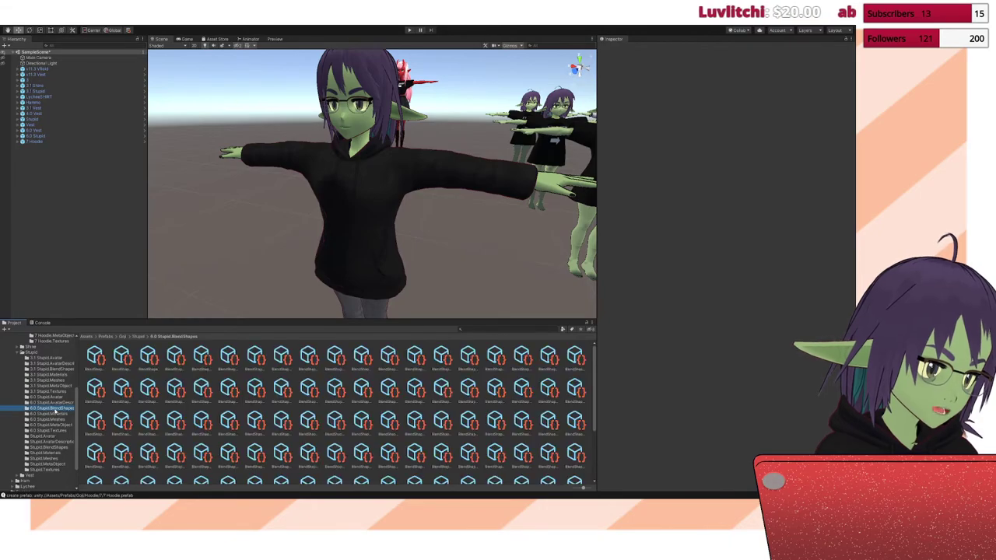
{"action": "left_click", "coordinate": [95, 358]}
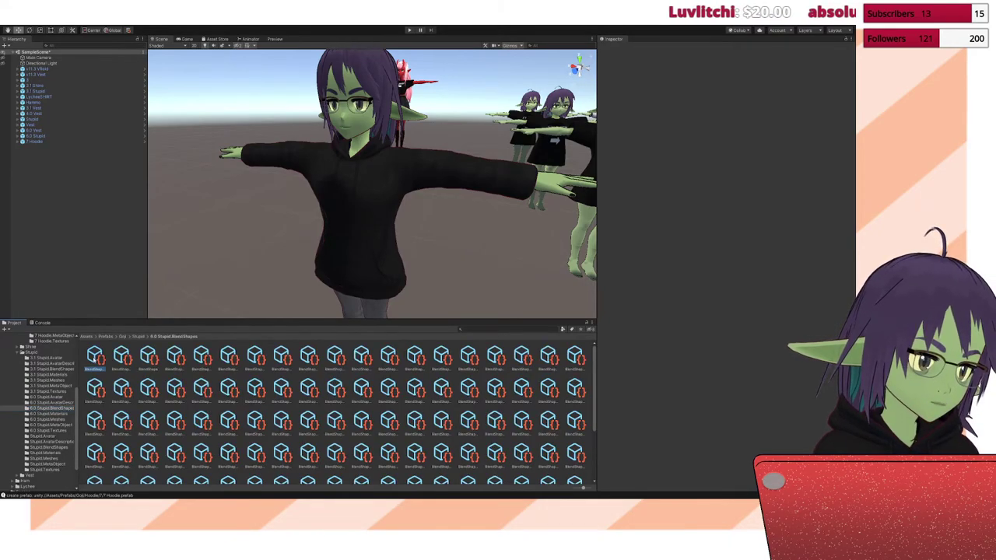
{"action": "left_click", "coordinate": [149, 358]}
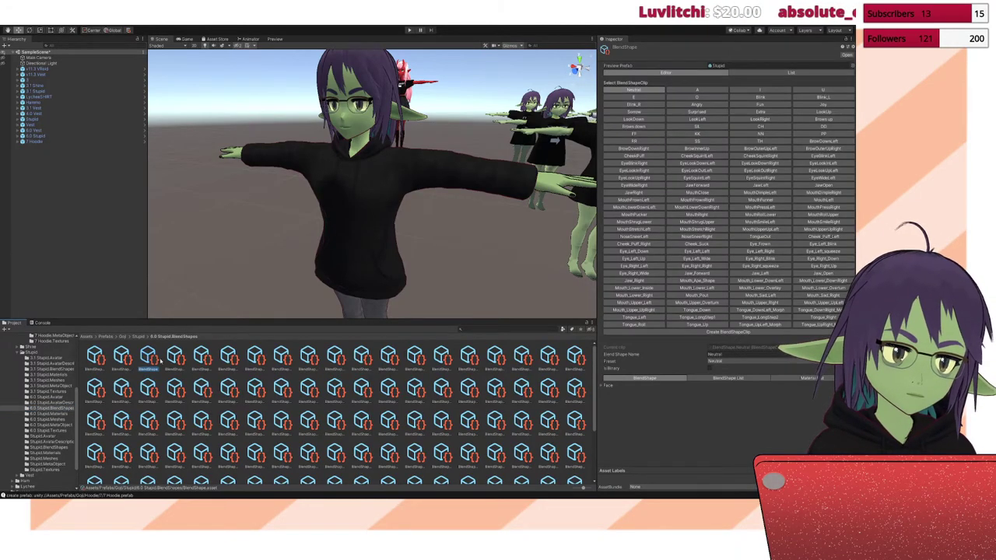
Step: Examine the Face blend shape values stored in the A clip of the older avatar's BlendShape asset
{"action": "left_click", "coordinate": [698, 91]}
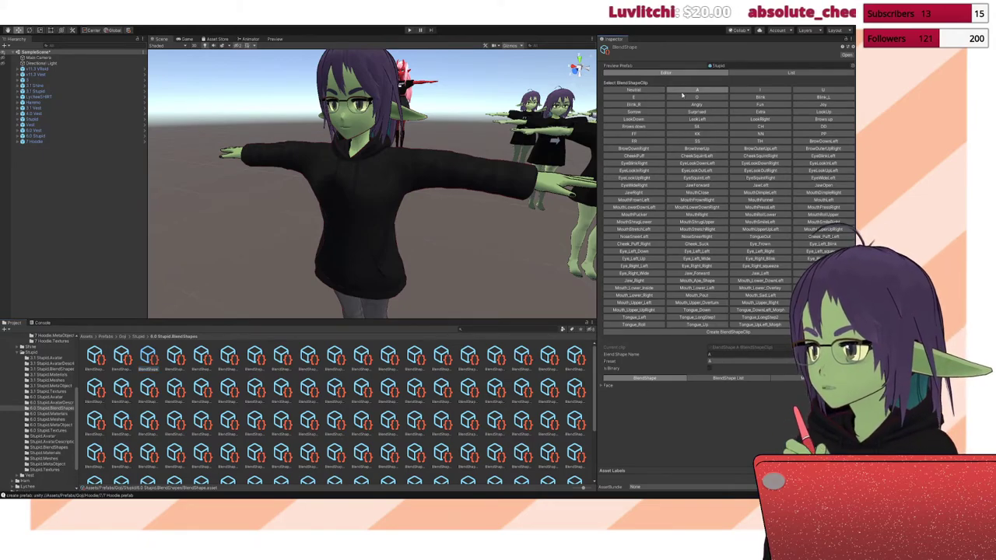
{"action": "left_click", "coordinate": [602, 385]}
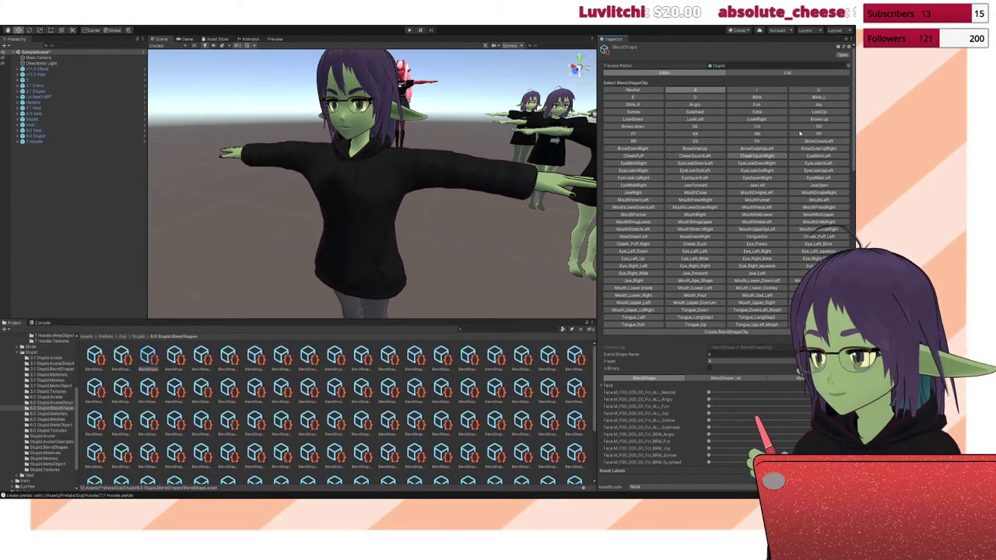
{"action": "scroll", "coordinate": [854, 101], "scroll_direction": "down", "scroll_amount": 10}
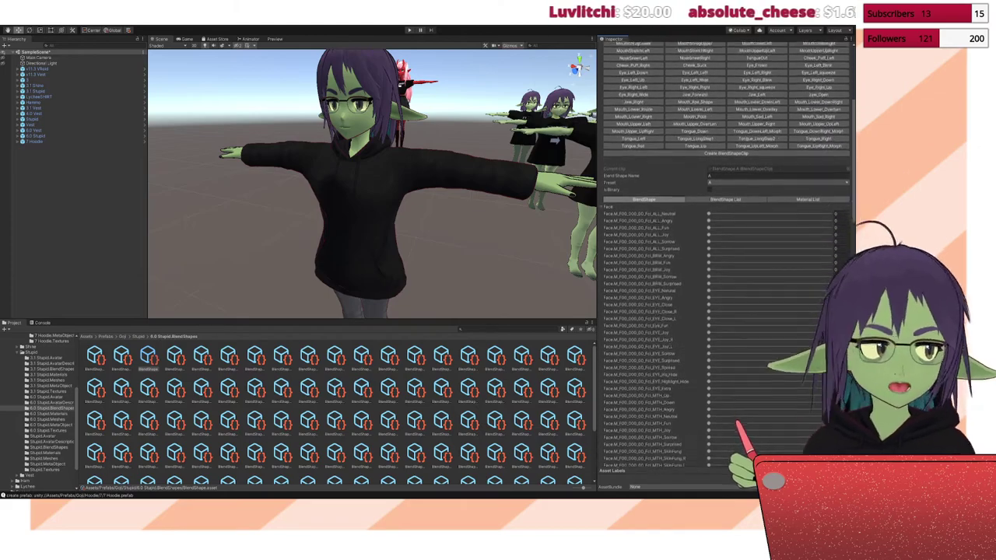
{"action": "scroll", "coordinate": [838, 190], "scroll_direction": "down", "scroll_amount": 4}
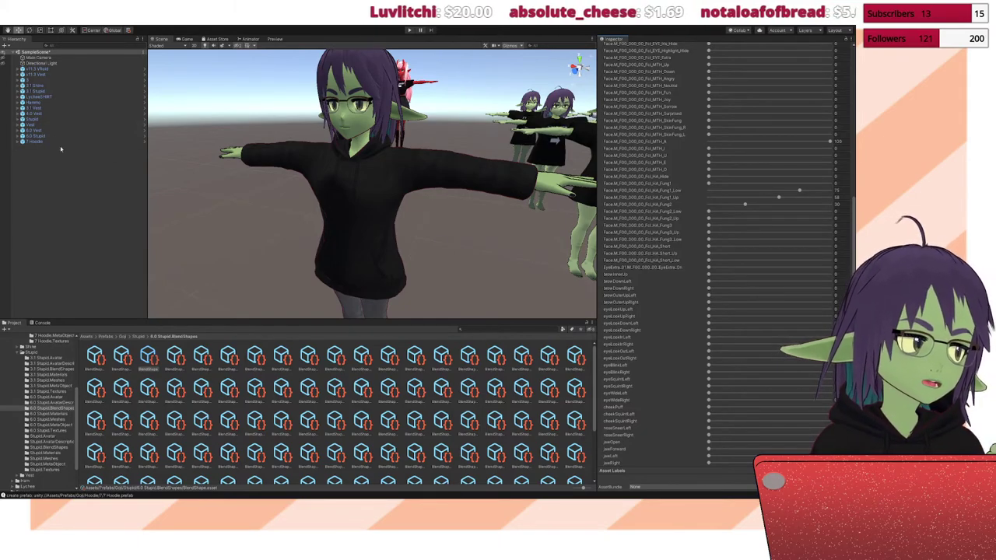
Step: Open the 7 Hoodie prefab for editing and bring up the fang blend shapes of its Face mesh
{"action": "left_click", "coordinate": [144, 144]}
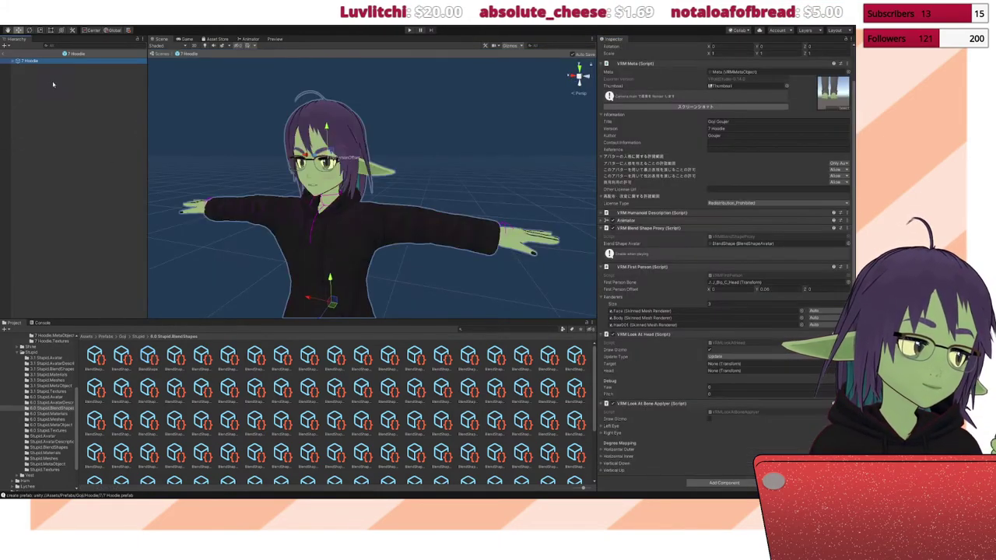
{"action": "left_click", "coordinate": [13, 61]}
{"action": "left_click", "coordinate": [30, 66]}
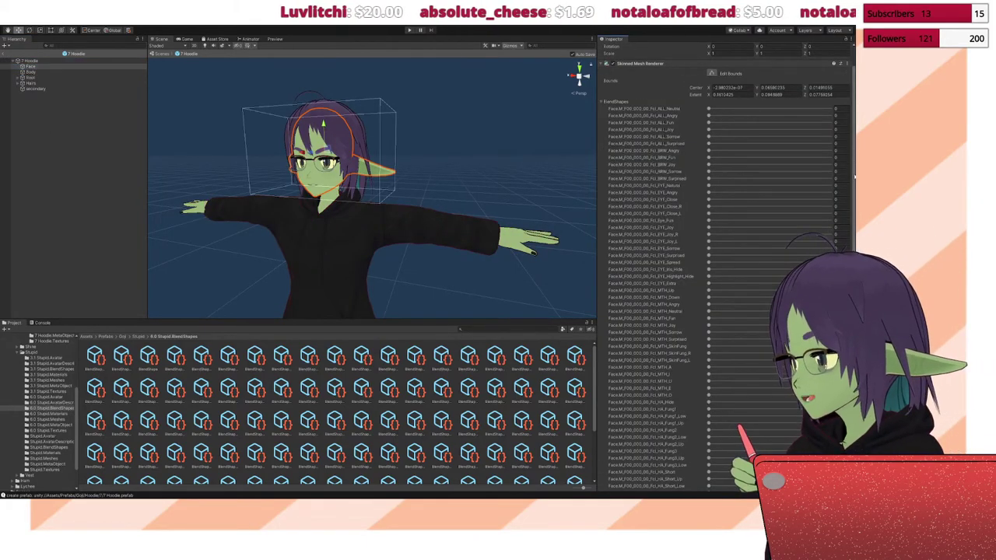
{"action": "scroll", "coordinate": [833, 210], "scroll_direction": "down", "scroll_amount": 5}
{"action": "scroll", "coordinate": [731, 279], "scroll_direction": "up", "scroll_amount": 1}
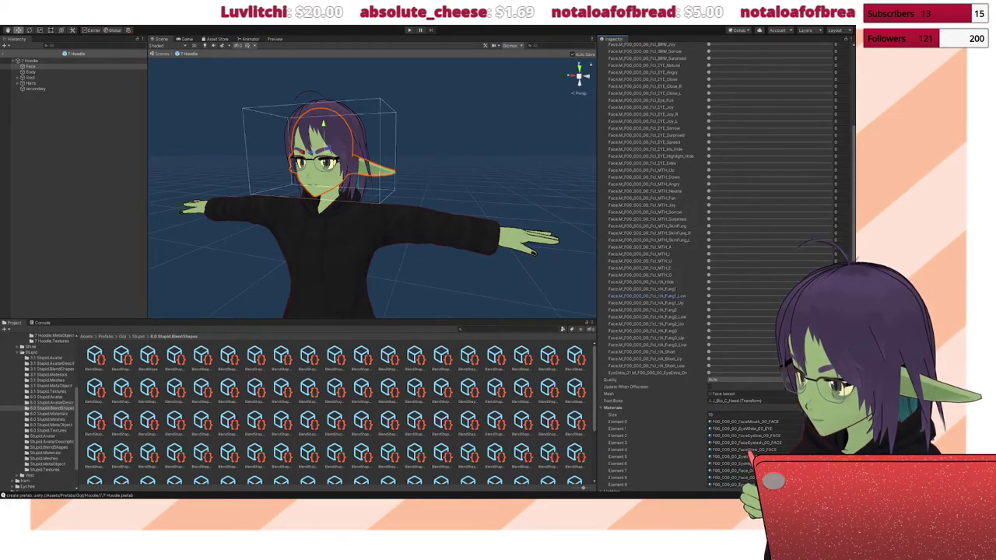
Step: Set the Face blend shapes Fcl_HA_Fung1_Low to 75, Fcl_HA_Fung1_Up to 58 and Fcl_HA_Fung2 to 30
{"action": "left_click", "coordinate": [709, 295]}
{"action": "left_click_drag", "start_coordinate": [709, 296], "coordinate": [717, 295]}
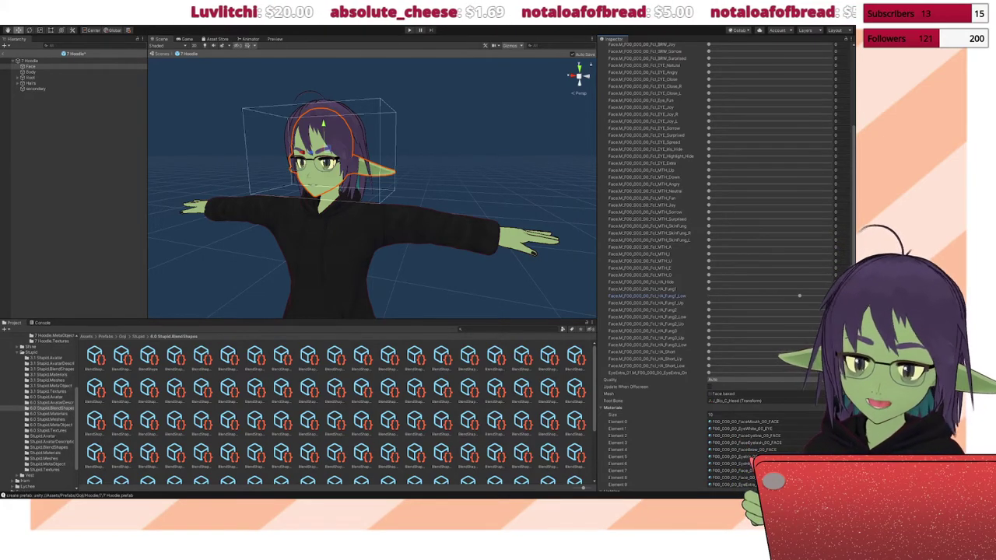
{"action": "left_click_drag", "start_coordinate": [800, 296], "coordinate": [833, 296]}
{"action": "left_click", "coordinate": [709, 302]}
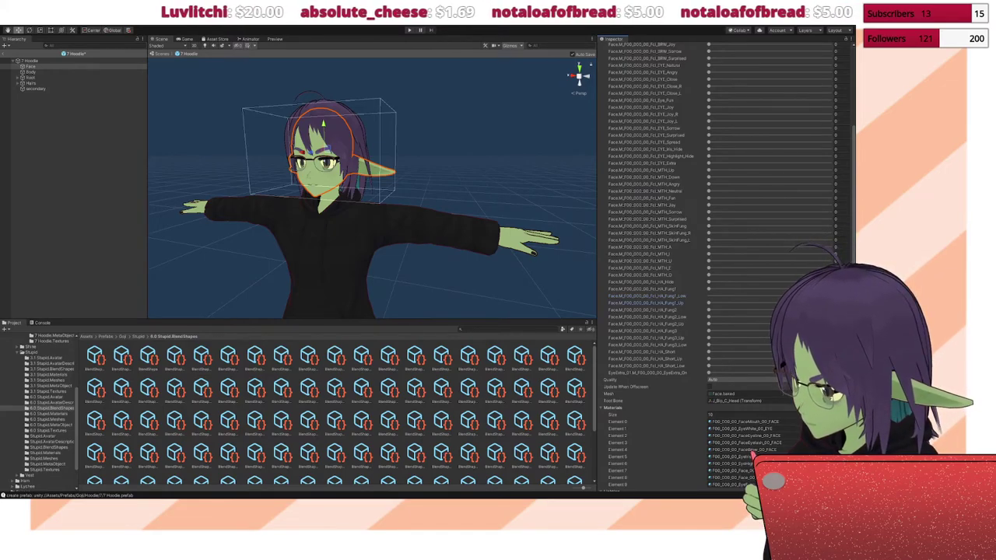
{"action": "left_click_drag", "start_coordinate": [709, 303], "coordinate": [779, 302]}
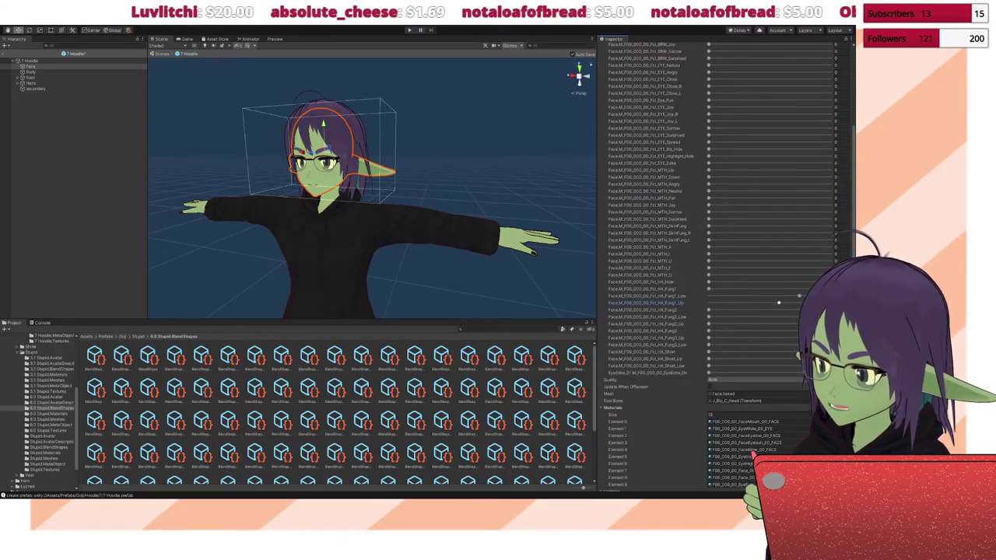
{"action": "left_click", "coordinate": [709, 309]}
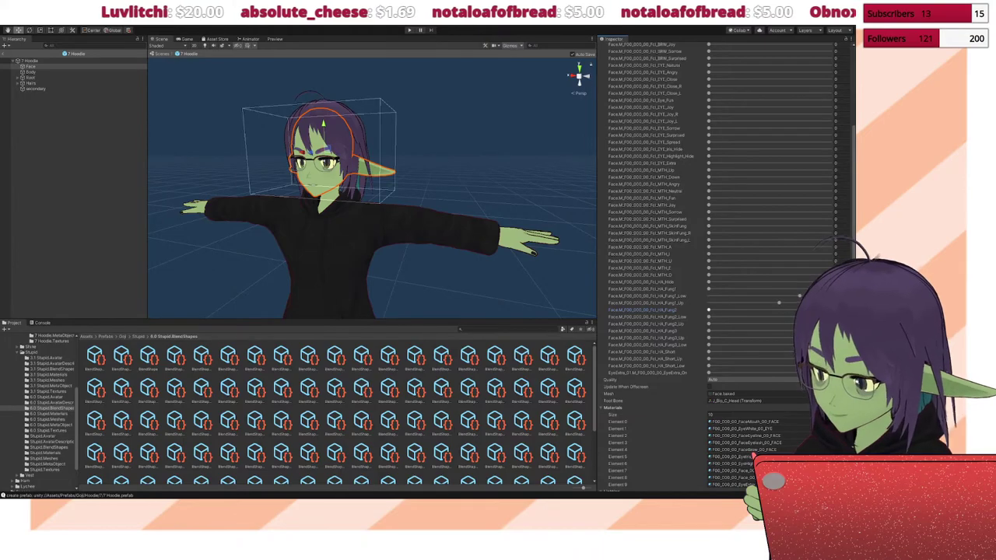
{"action": "left_click_drag", "start_coordinate": [709, 310], "coordinate": [712, 310]}
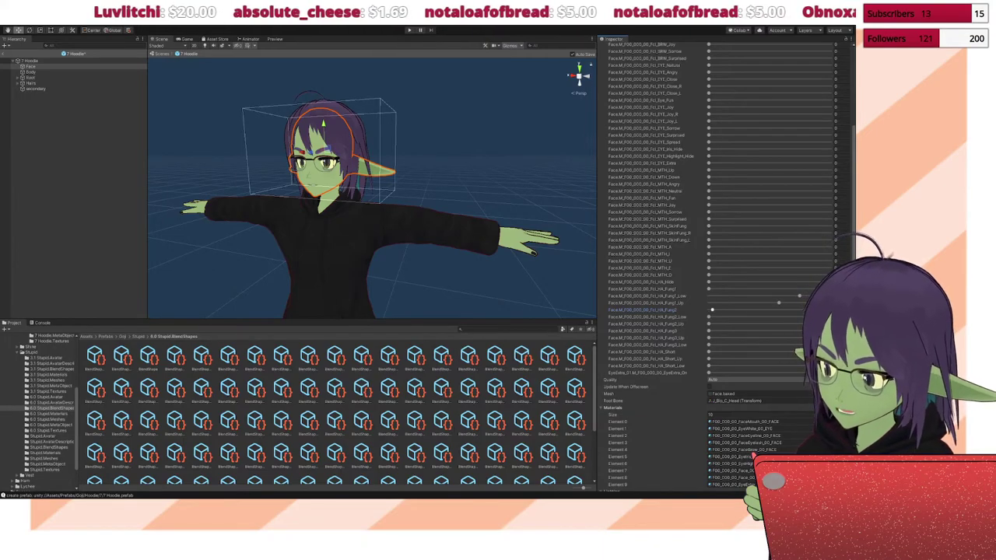
Step: Check the hoodie avatar's face from the front and select the 7 Hoodie root object
{"action": "left_click", "coordinate": [181, 136]}
{"action": "left_click_drag", "start_coordinate": [209, 143], "coordinate": [267, 140], "text": "alt"}
{"action": "left_click", "coordinate": [68, 60]}
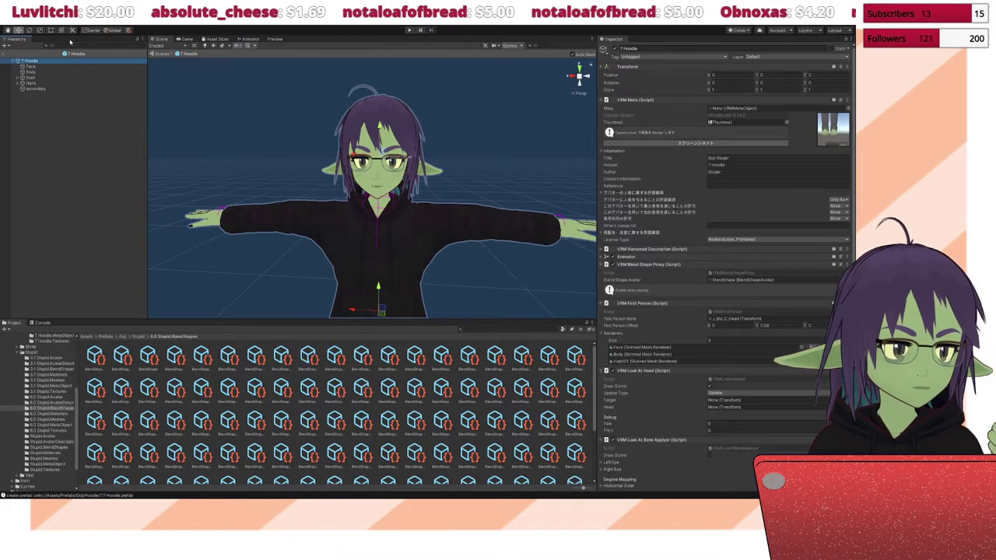
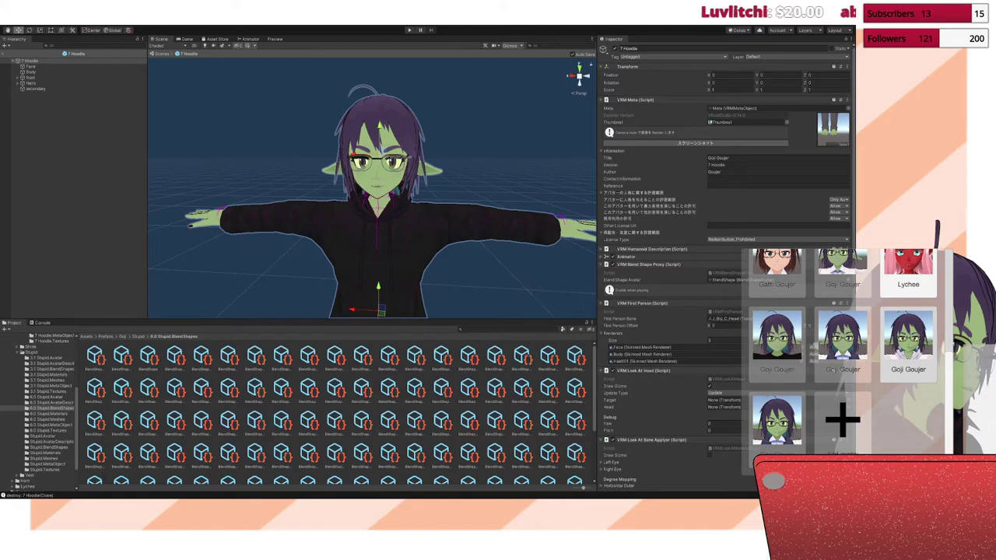
Step: Load the black-hoodie avatar into VSeeFace
{"action": "left_click", "coordinate": [909, 343]}
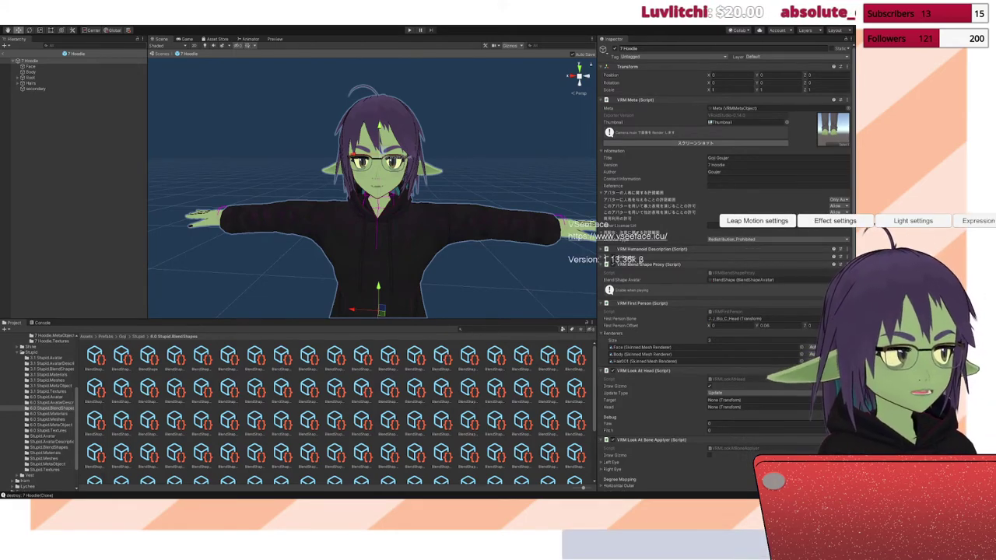
Step: Review the full list of blend shapes and the assigned materials on the Face mesh of the 7 Hoodie prefab
{"action": "left_click", "coordinate": [30, 61]}
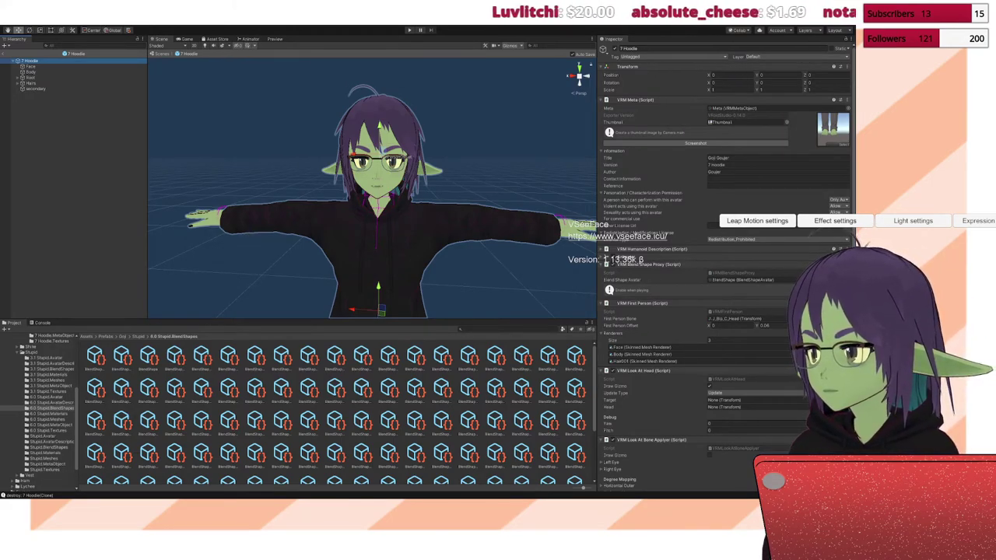
{"action": "left_click", "coordinate": [31, 66]}
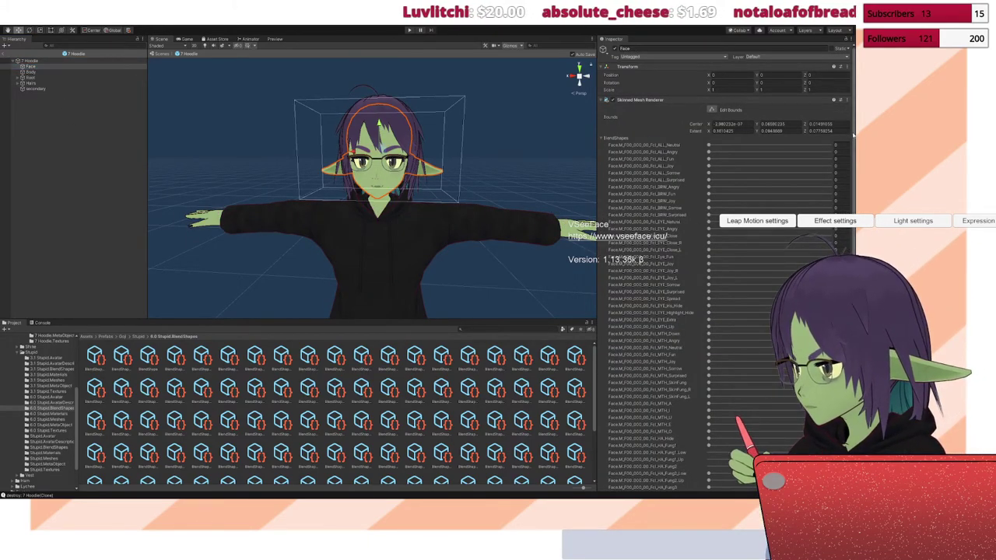
{"action": "scroll", "coordinate": [745, 332], "scroll_direction": "down", "scroll_amount": 5}
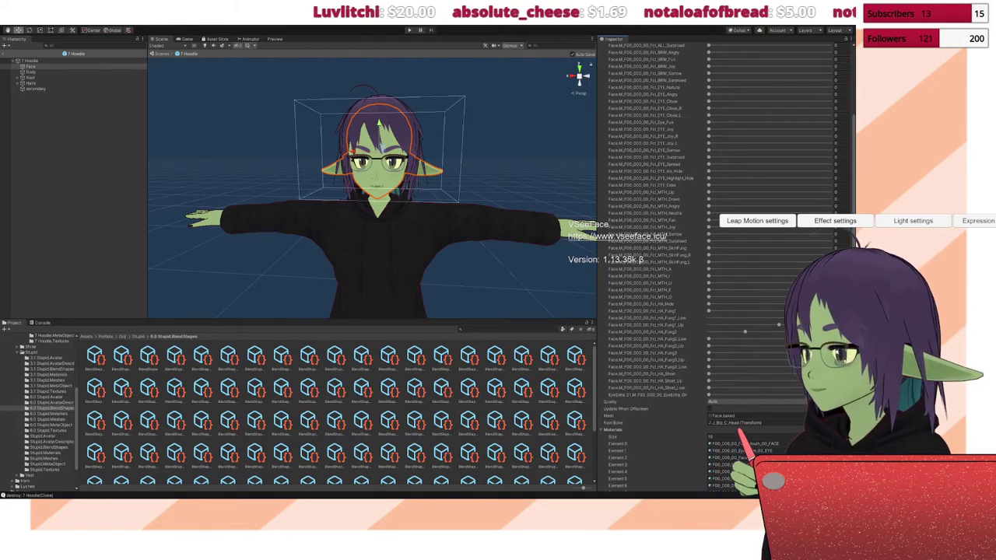
{"action": "scroll", "coordinate": [745, 333], "scroll_direction": "up", "scroll_amount": 6}
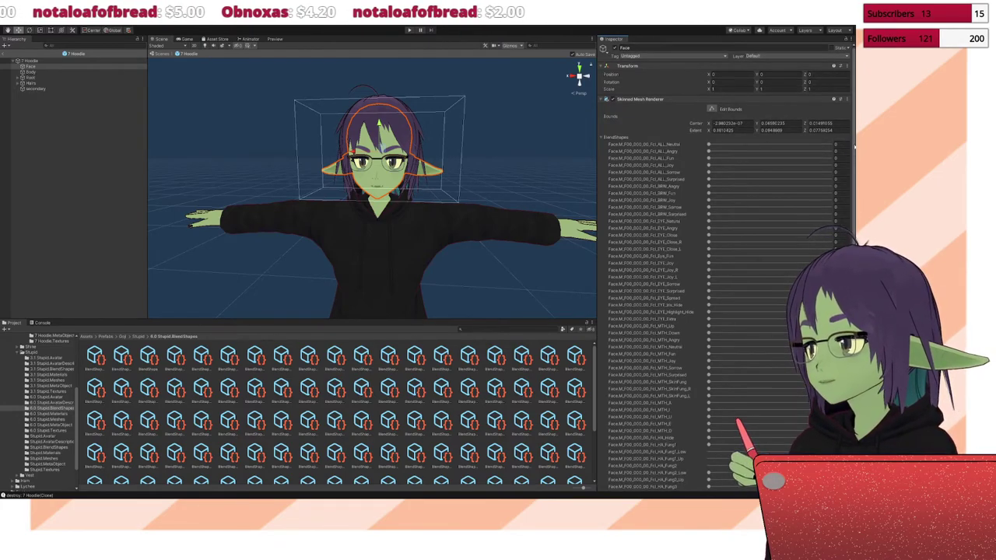
{"action": "scroll", "coordinate": [728, 265], "scroll_direction": "down", "scroll_amount": 5}
{"action": "scroll", "coordinate": [728, 265], "scroll_direction": "down", "scroll_amount": 6}
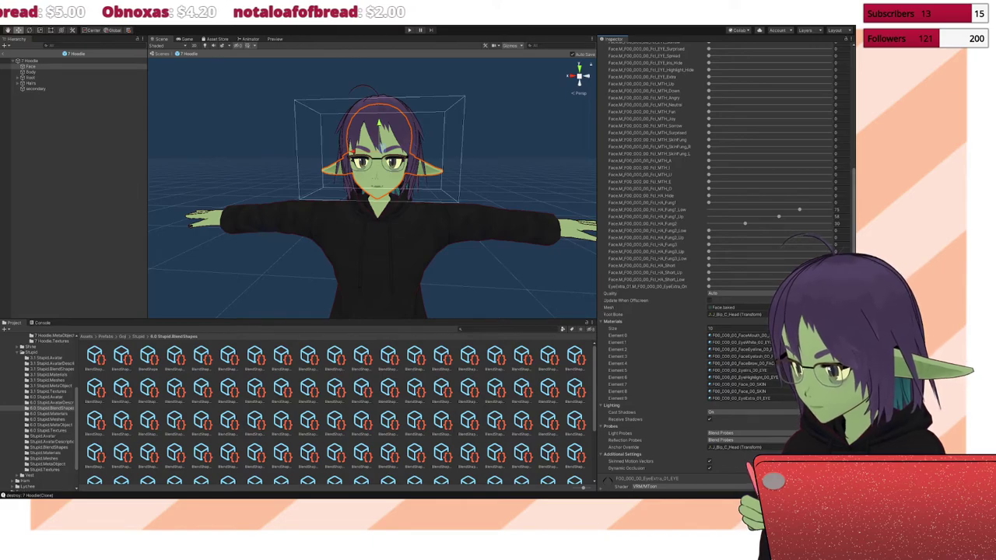
{"action": "scroll", "coordinate": [661, 436], "scroll_direction": "down", "scroll_amount": 3}
{"action": "scroll", "coordinate": [661, 435], "scroll_direction": "down", "scroll_amount": 3}
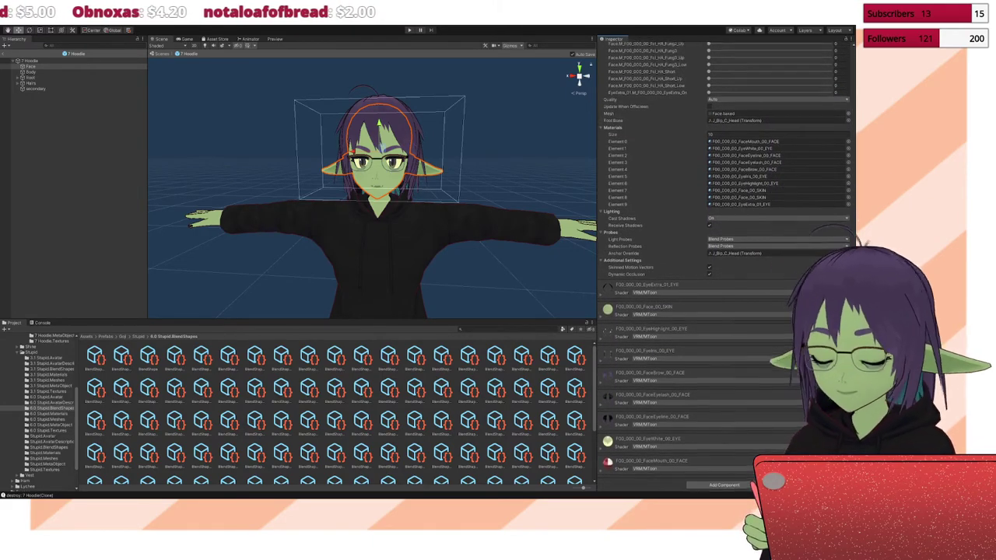
{"action": "scroll", "coordinate": [725, 265], "scroll_direction": "up", "scroll_amount": 18}
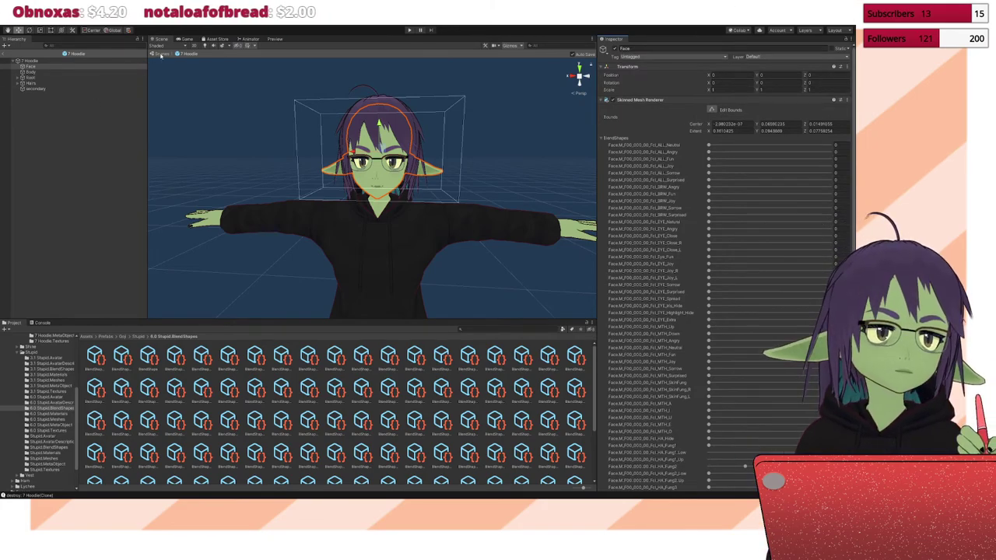
Step: Leave the 7 Hoodie prefab for the main scene and check the Face blend shapes on the scene's 7 Hoodie instance
{"action": "left_click", "coordinate": [3, 55]}
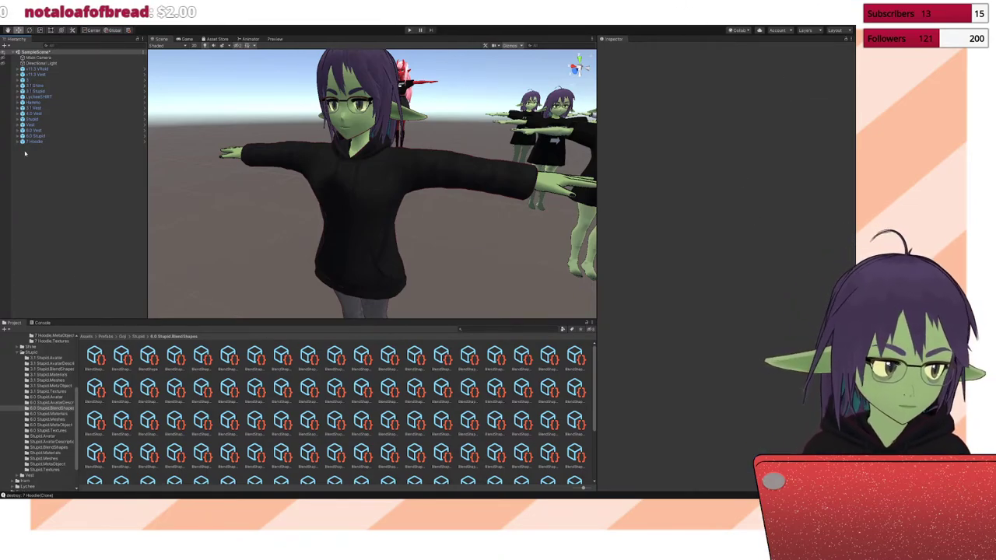
{"action": "left_click", "coordinate": [77, 141]}
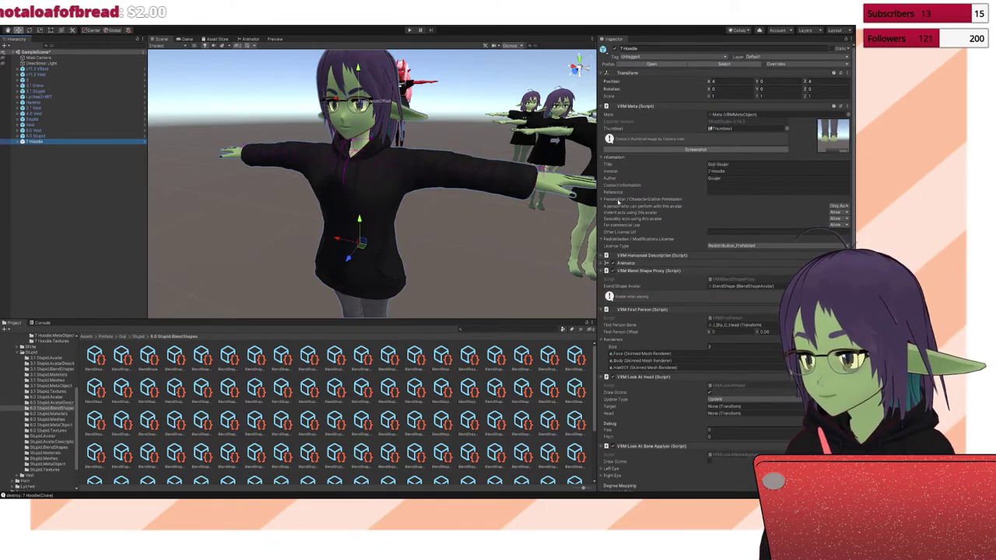
{"action": "left_click", "coordinate": [23, 142]}
{"action": "left_click", "coordinate": [32, 147]}
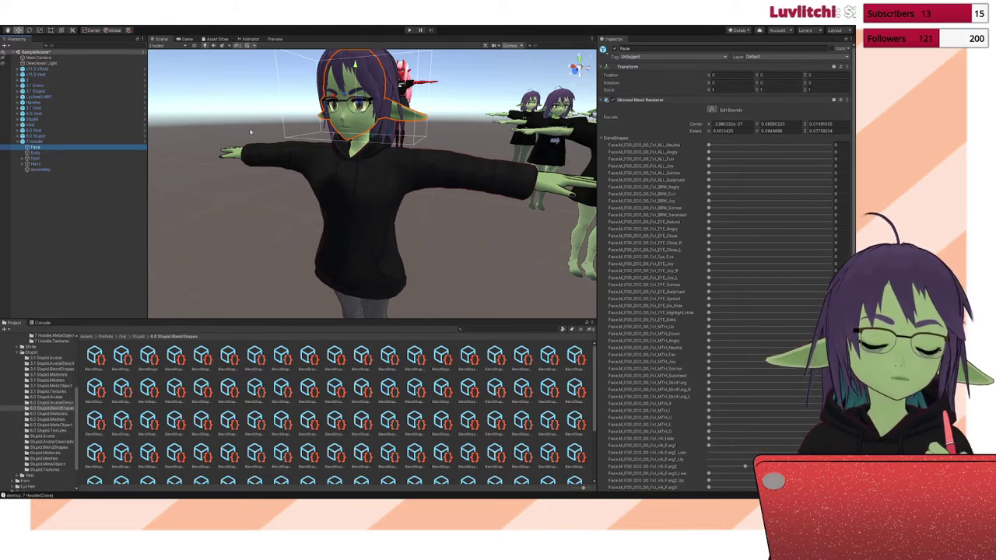
{"action": "left_click", "coordinate": [510, 245]}
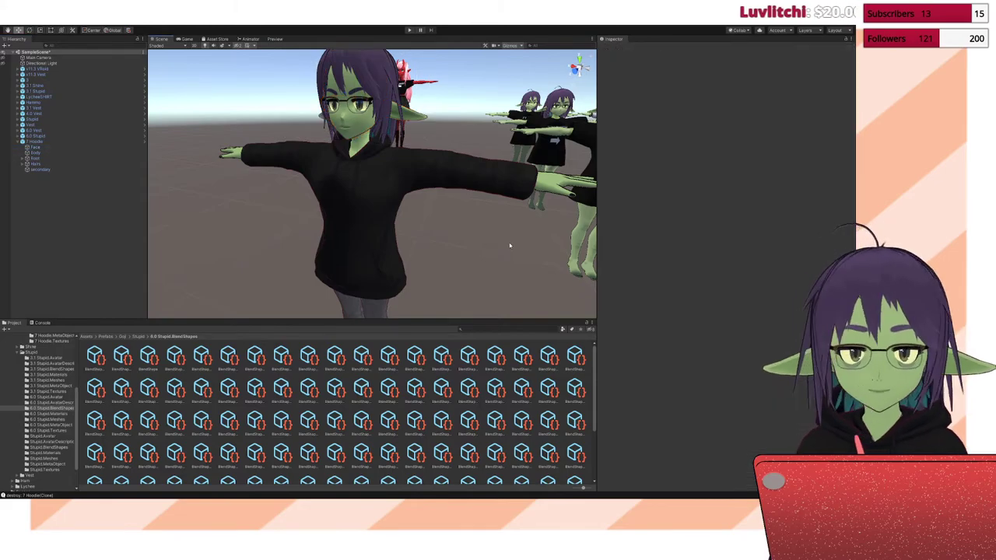
Step: Inspect the VRM components of the 7 Hoodie root and locate the Face renderer referenced under VRM First Person
{"action": "left_click", "coordinate": [35, 143]}
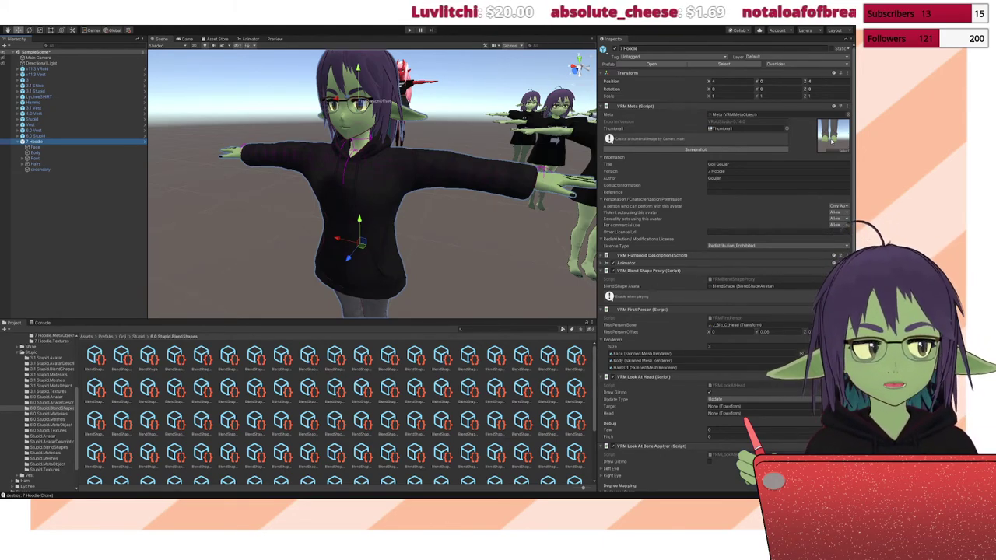
{"action": "left_click_drag", "start_coordinate": [854, 120], "coordinate": [854, 194]}
{"action": "scroll", "coordinate": [852, 69], "scroll_direction": "up", "scroll_amount": 2}
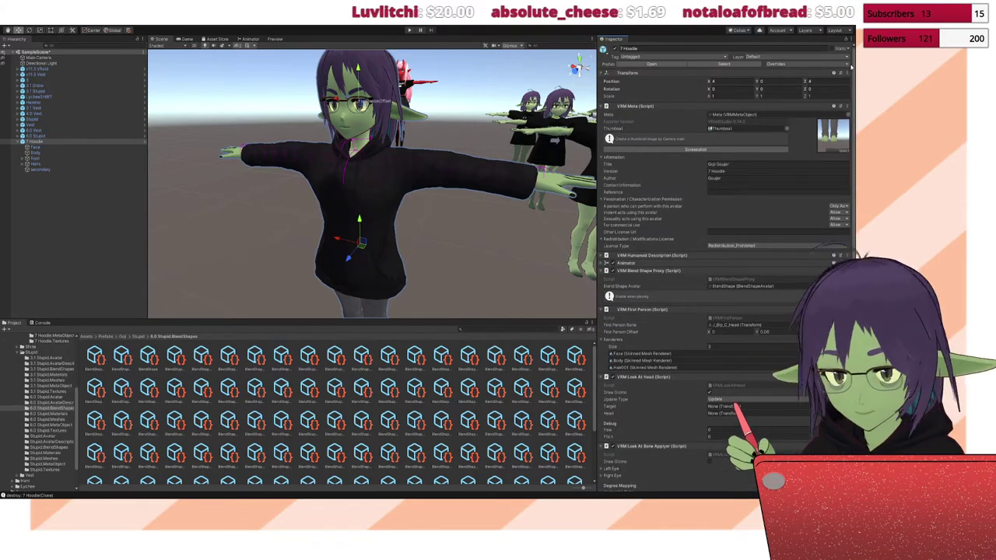
{"action": "scroll", "coordinate": [851, 69], "scroll_direction": "down", "scroll_amount": 2}
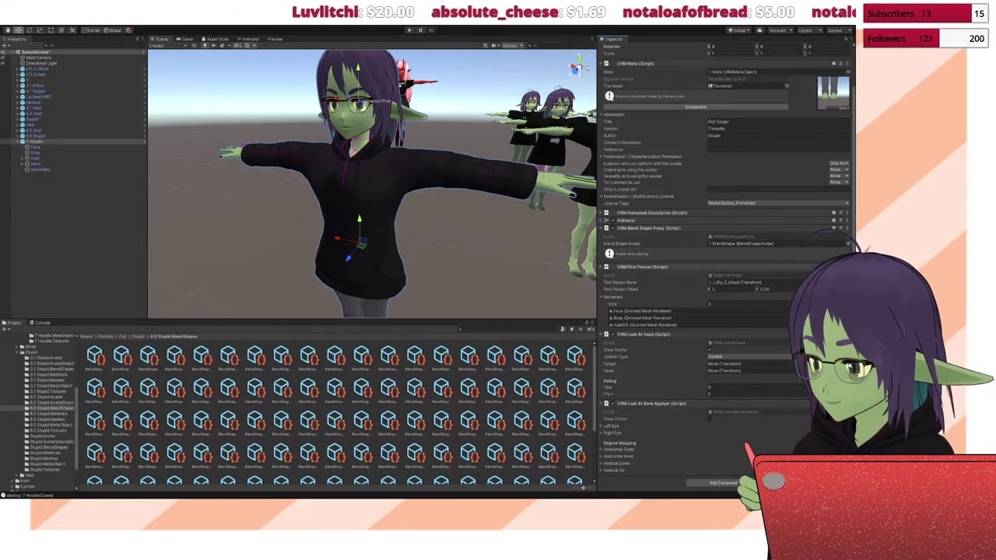
{"action": "left_click", "coordinate": [646, 311]}
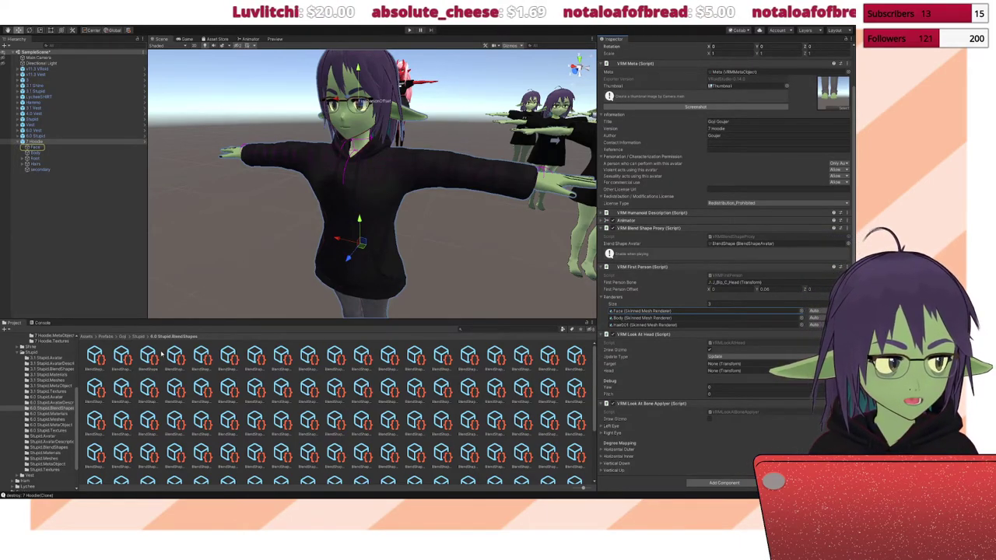
Step: Compare the clip list of the 6.0 Stupid BlendShape asset with that of the 7 Hoodie BlendShape asset
{"action": "left_click", "coordinate": [146, 356]}
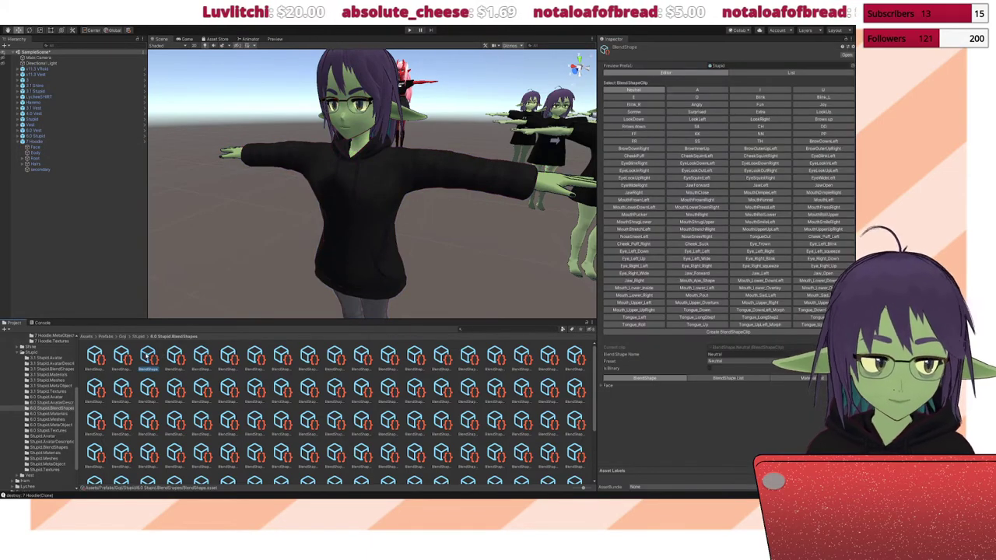
{"action": "left_click", "coordinate": [18, 354]}
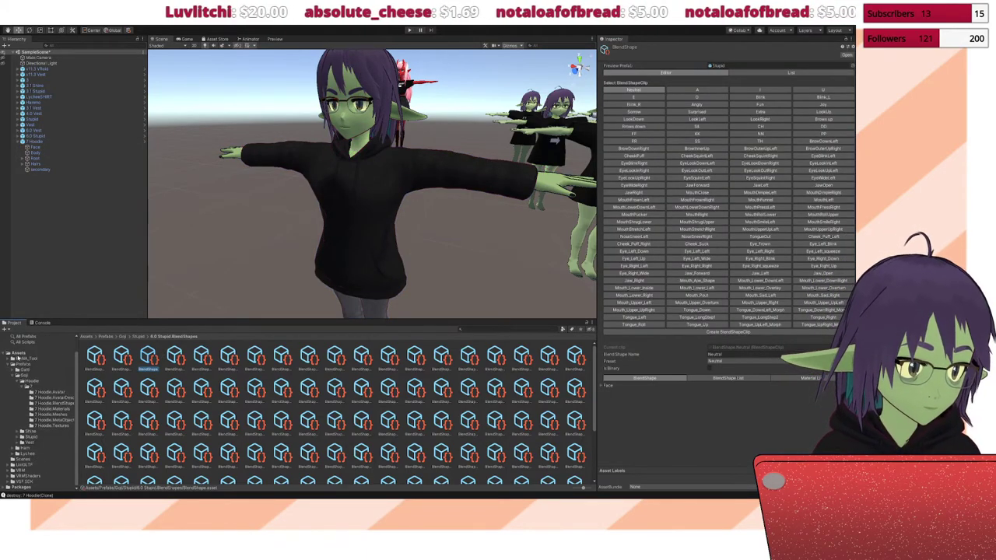
{"action": "left_click", "coordinate": [52, 404]}
{"action": "left_click", "coordinate": [146, 358]}
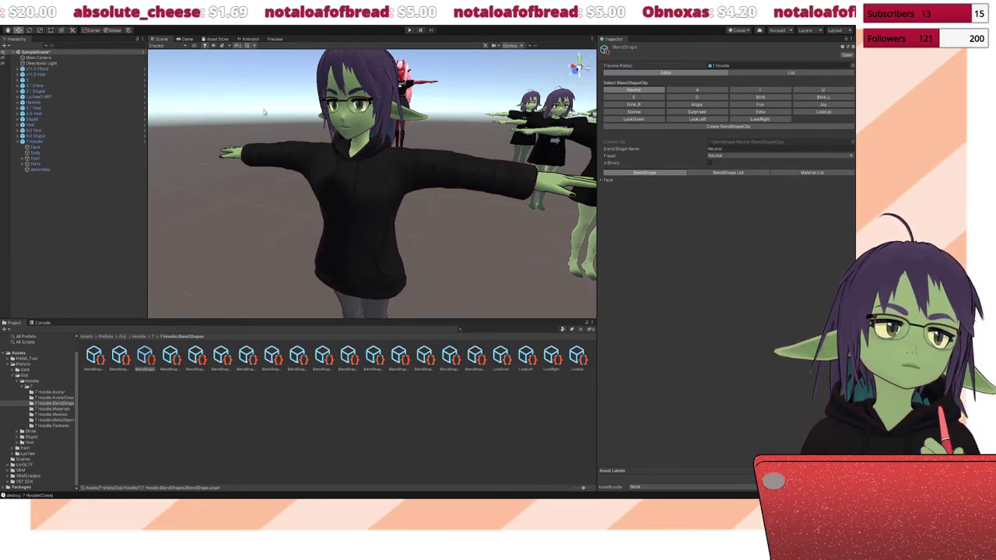
Step: Recheck the VRM components of the 7 Hoodie root and reopen its BlendShape asset
{"action": "left_click", "coordinate": [35, 142]}
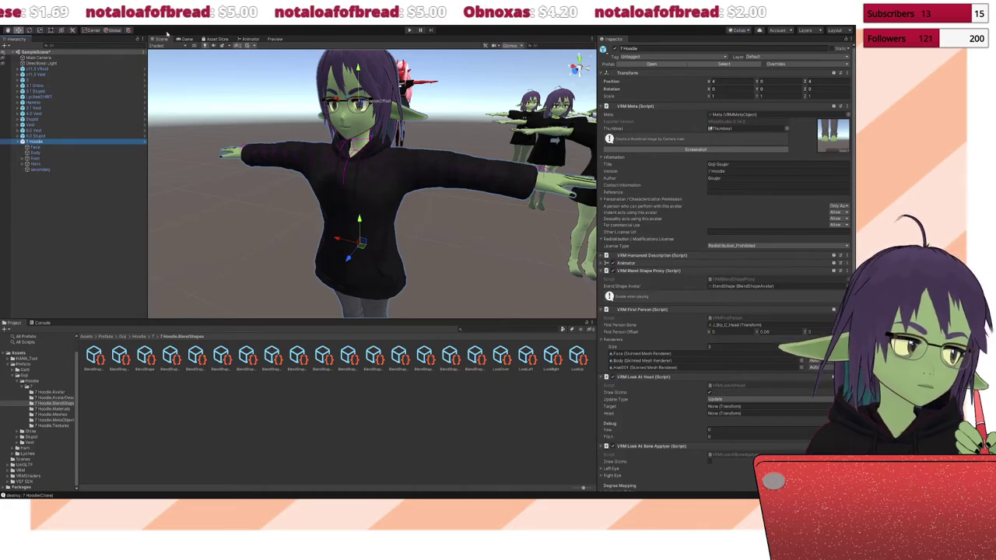
{"action": "left_click", "coordinate": [166, 34]}
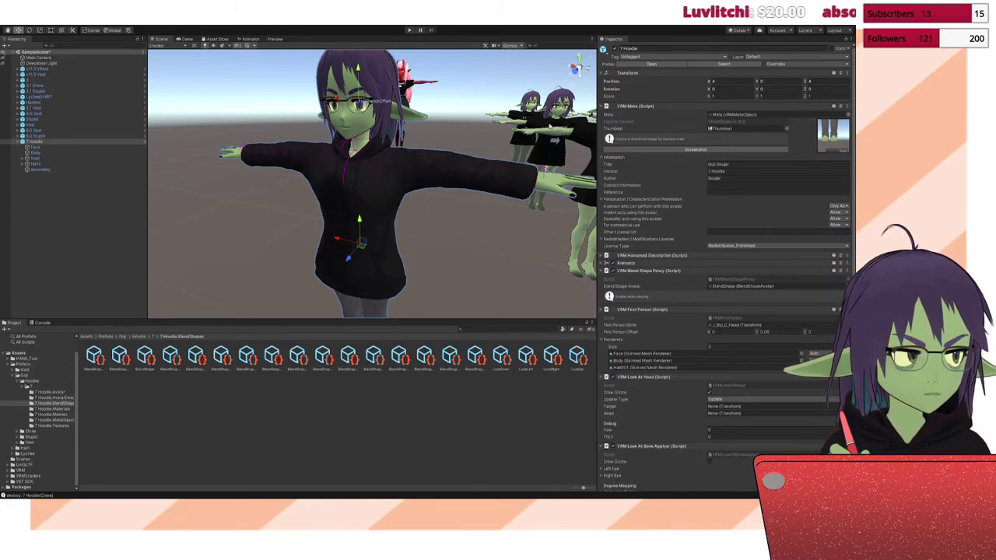
{"action": "key", "text": "alt+Tab"}
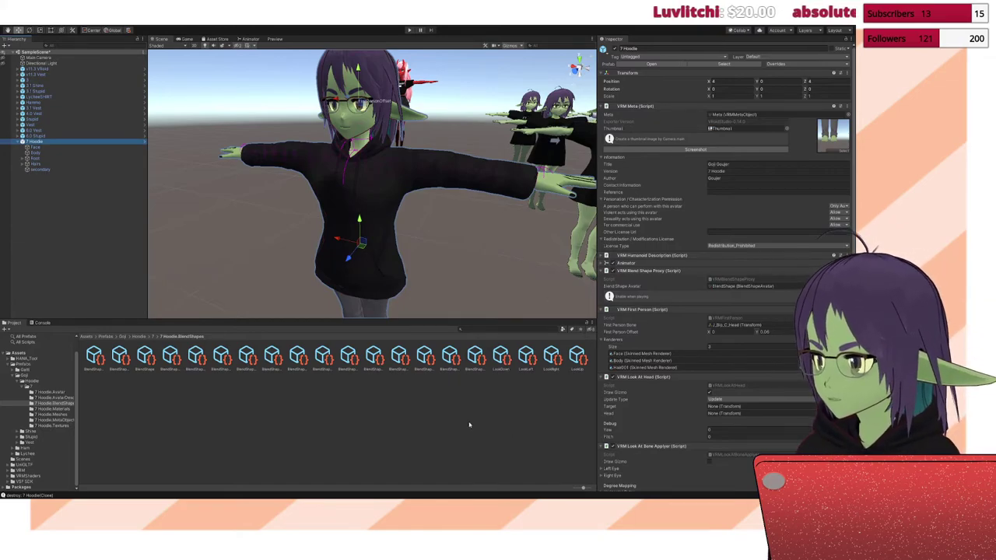
{"action": "scroll", "coordinate": [681, 444], "scroll_direction": "down", "scroll_amount": 2}
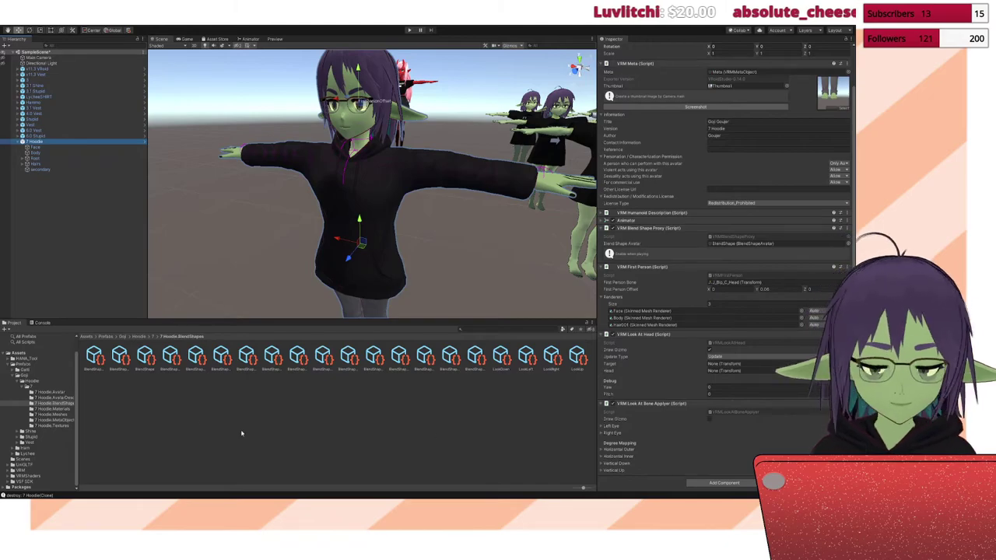
{"action": "left_click", "coordinate": [143, 371]}
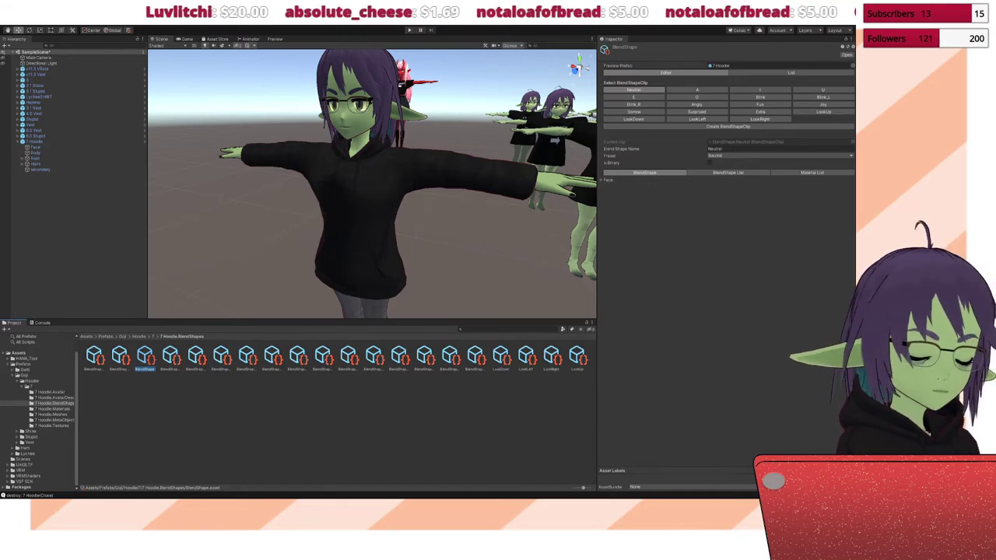
Step: Switch to VRoid Studio and inspect the avatar's hair and glasses up close for editing
{"action": "key", "text": "alt+Tab"}
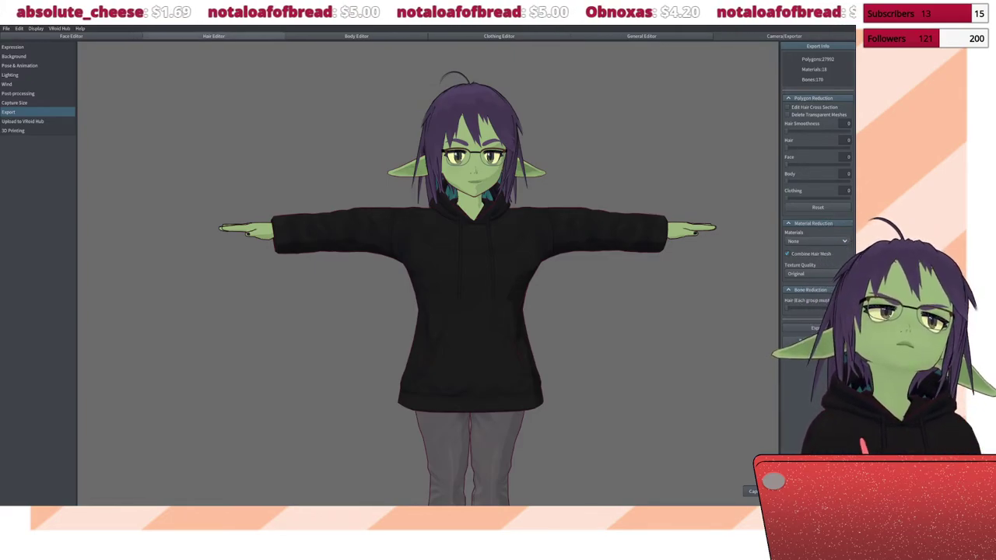
{"action": "left_click", "coordinate": [214, 36]}
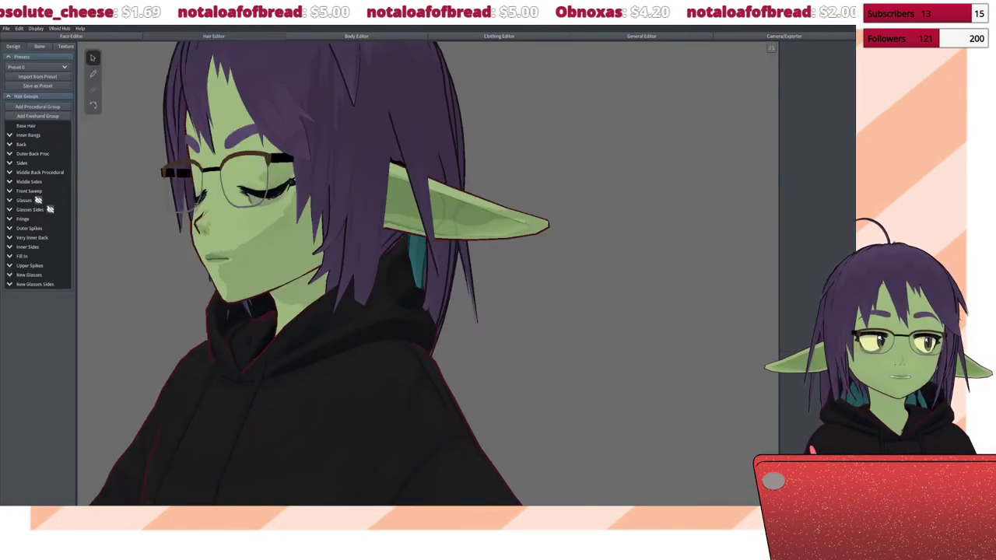
{"action": "right_click_drag", "start_coordinate": [350, 273], "coordinate": [350, 315]}
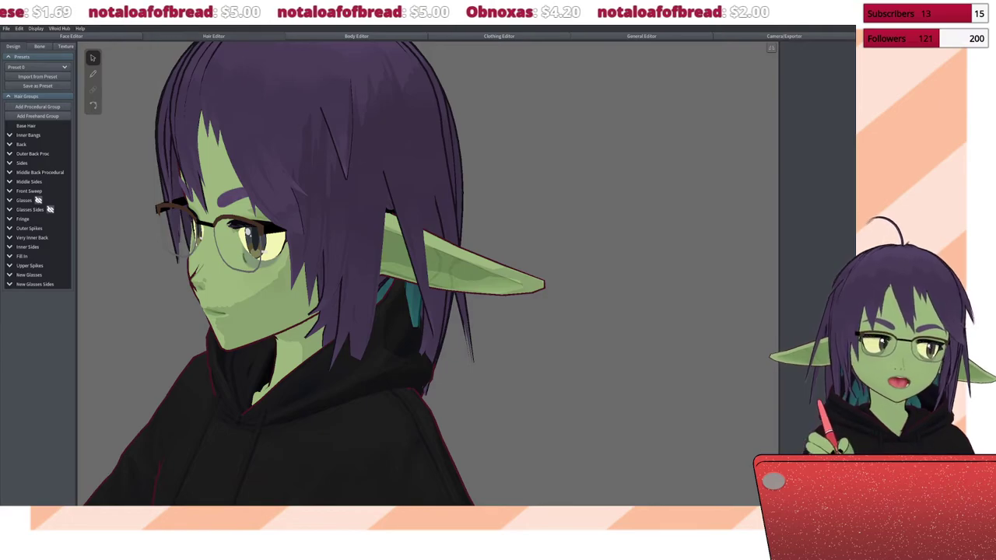
Step: Set the Shading Area of the avatar's hair, face and body to -1.00 and check the face from the front
{"action": "left_click", "coordinate": [642, 36]}
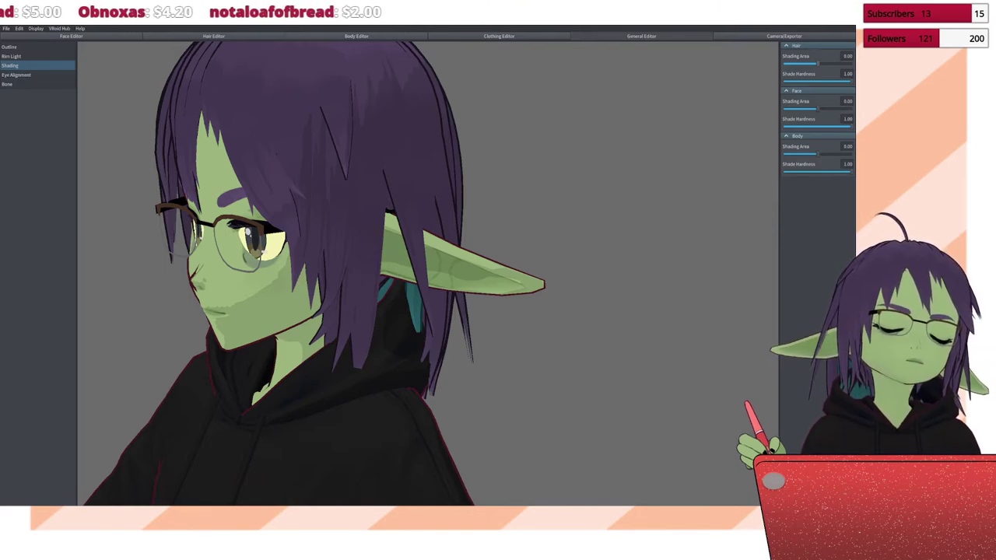
{"action": "left_click_drag", "start_coordinate": [818, 64], "coordinate": [783, 64]}
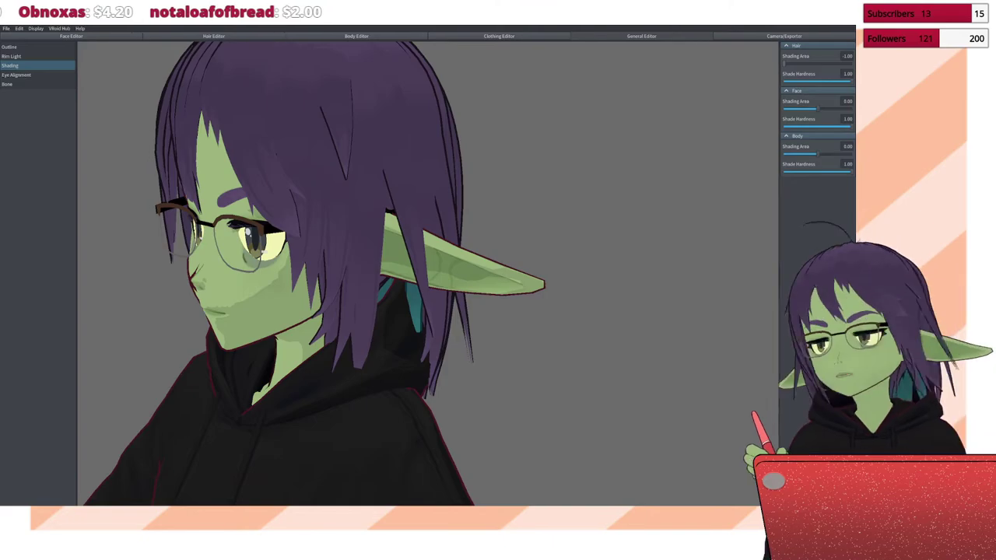
{"action": "left_click_drag", "start_coordinate": [819, 109], "coordinate": [784, 109]}
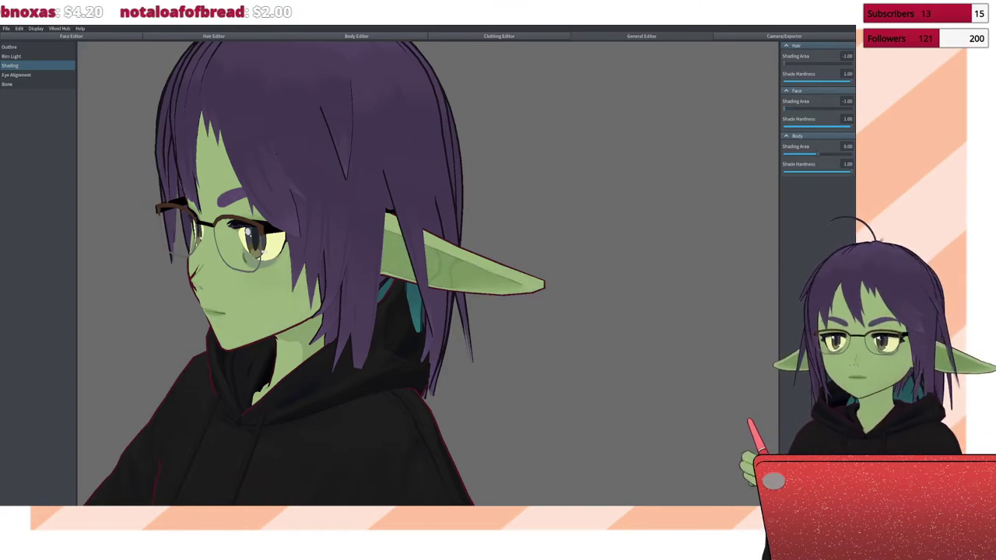
{"action": "left_click_drag", "start_coordinate": [818, 154], "coordinate": [784, 154]}
{"action": "right_click_drag", "start_coordinate": [389, 280], "coordinate": [576, 269]}
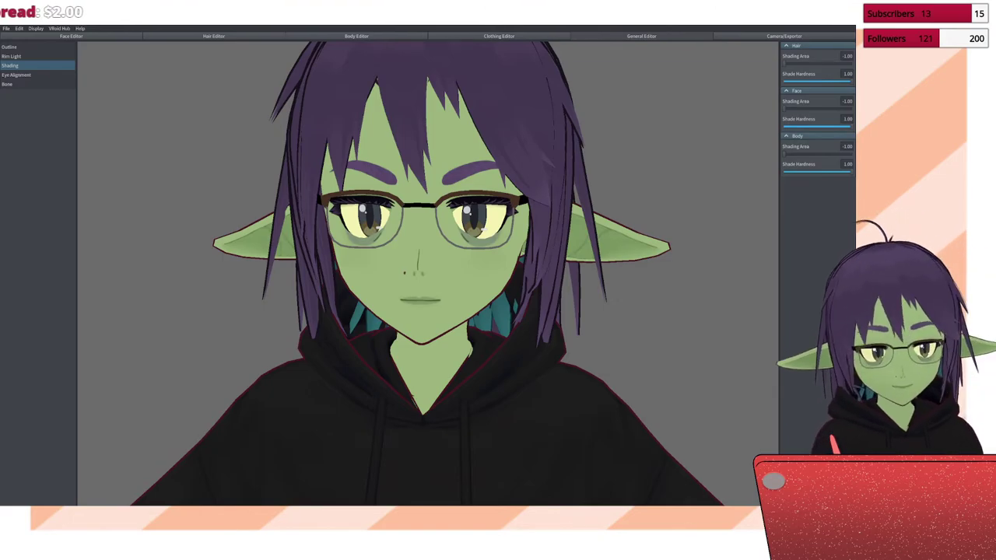
{"action": "mouse_move", "coordinate": [428, 272]}
{"action": "right_mouse_down"}
{"action": "mouse_move", "coordinate": [381, 290]}
{"action": "mouse_move", "coordinate": [436, 272]}
{"action": "right_mouse_up"}
{"action": "scroll", "coordinate": [428, 273], "scroll_direction": "up", "scroll_amount": 5}
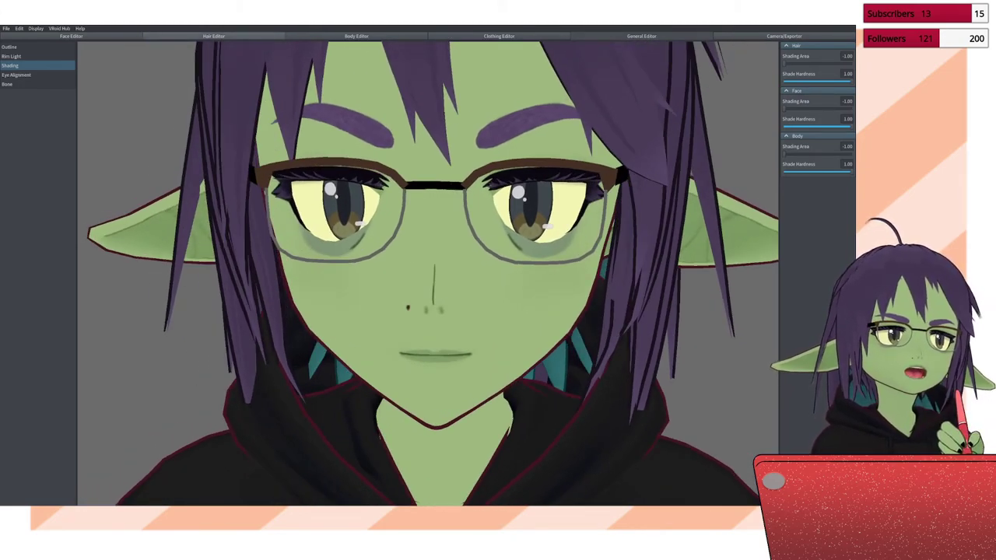
Step: Select the New Glasses group in the Hair Editor and activate the hair brush for it
{"action": "left_click", "coordinate": [214, 36]}
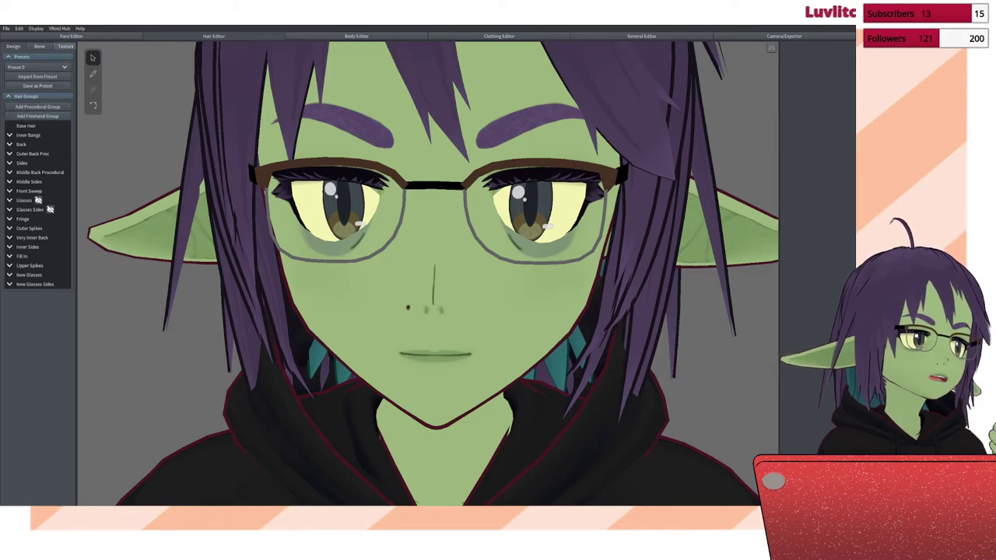
{"action": "left_click", "coordinate": [48, 274]}
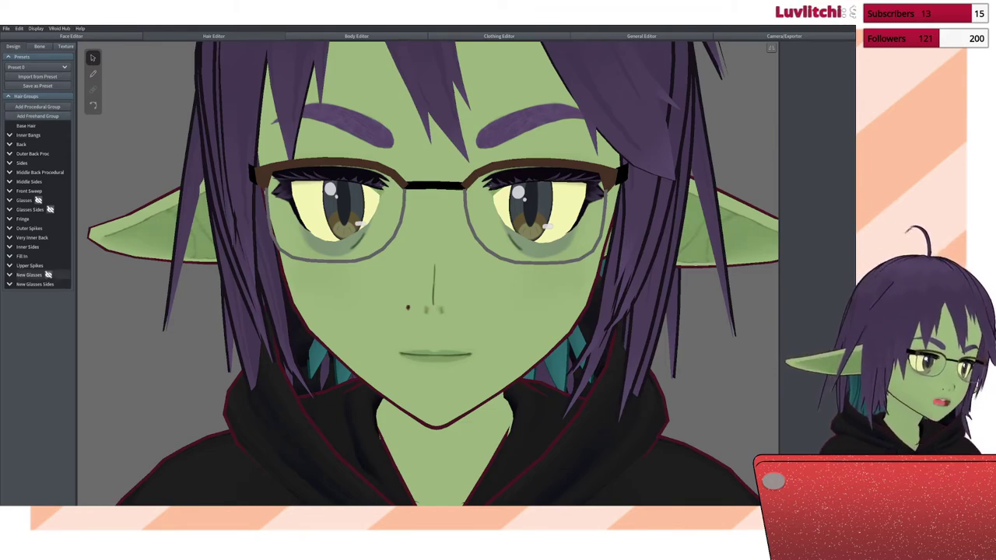
{"action": "left_click", "coordinate": [31, 274]}
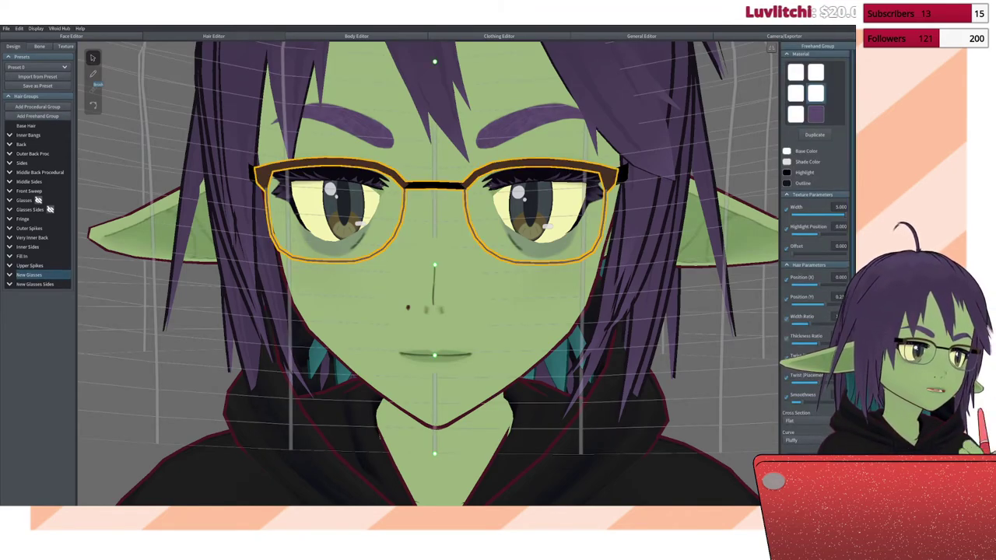
{"action": "left_click", "coordinate": [93, 74]}
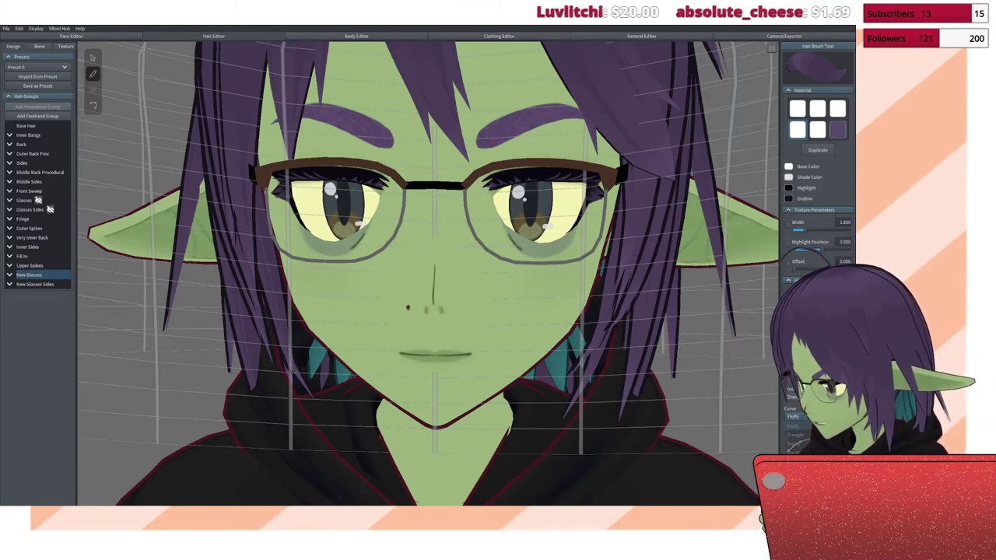
Step: Set the hair brush's curve to Straight and its cross section to Flat
{"action": "left_click", "coordinate": [804, 416]}
{"action": "left_click", "coordinate": [794, 426]}
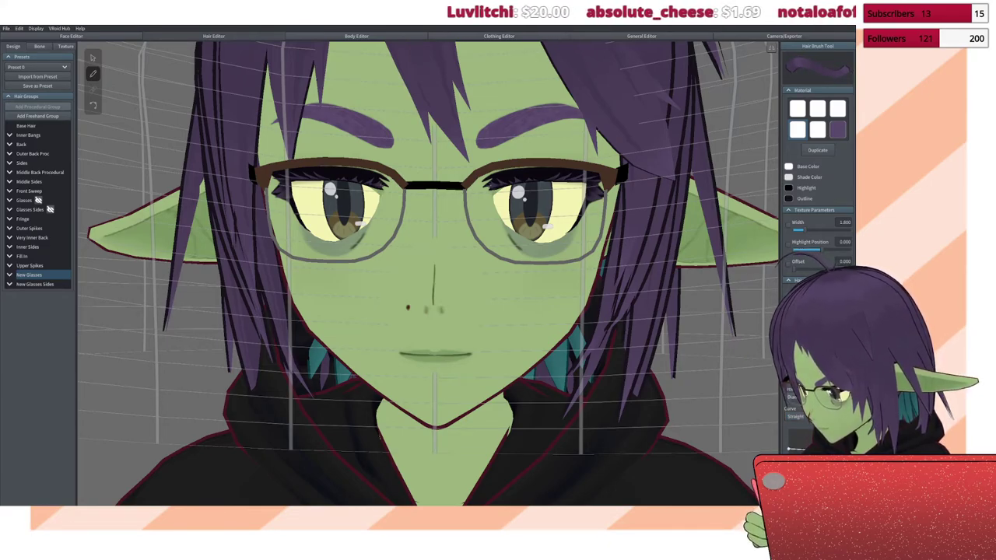
{"action": "left_click", "coordinate": [794, 398]}
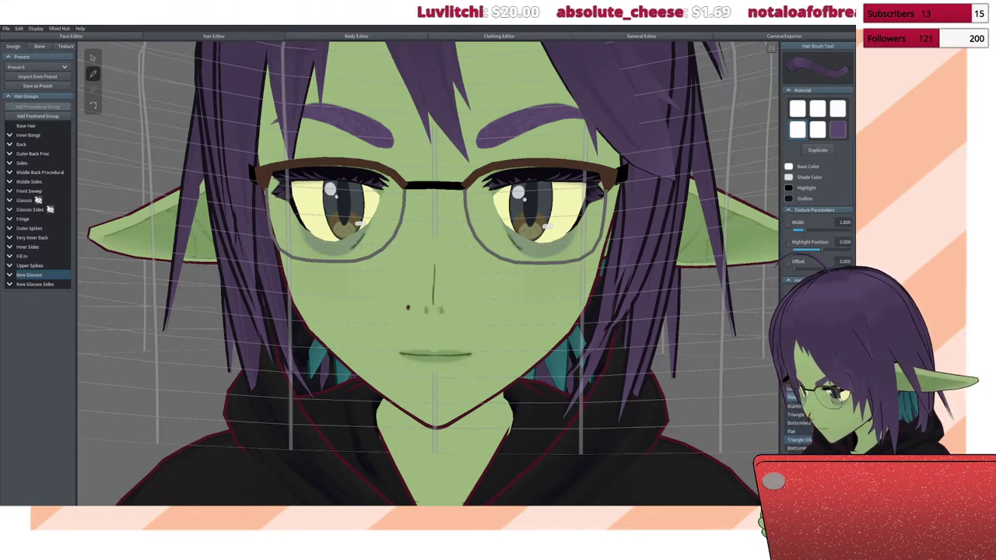
{"action": "left_click", "coordinate": [794, 432]}
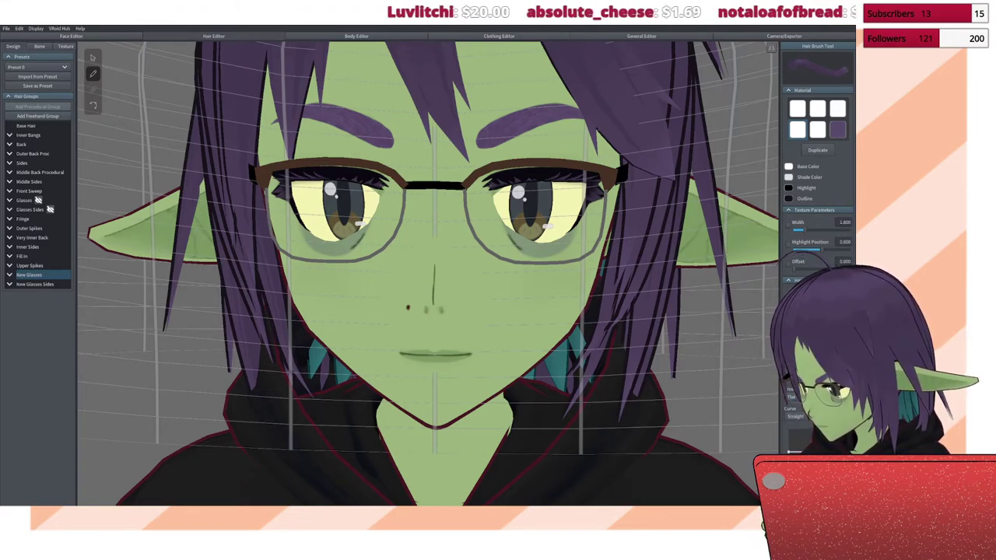
Step: Try brushing a flat purple strand across the avatar's left glasses lens, undoing each attempt
{"action": "left_click_drag", "start_coordinate": [474, 215], "coordinate": [597, 227]}
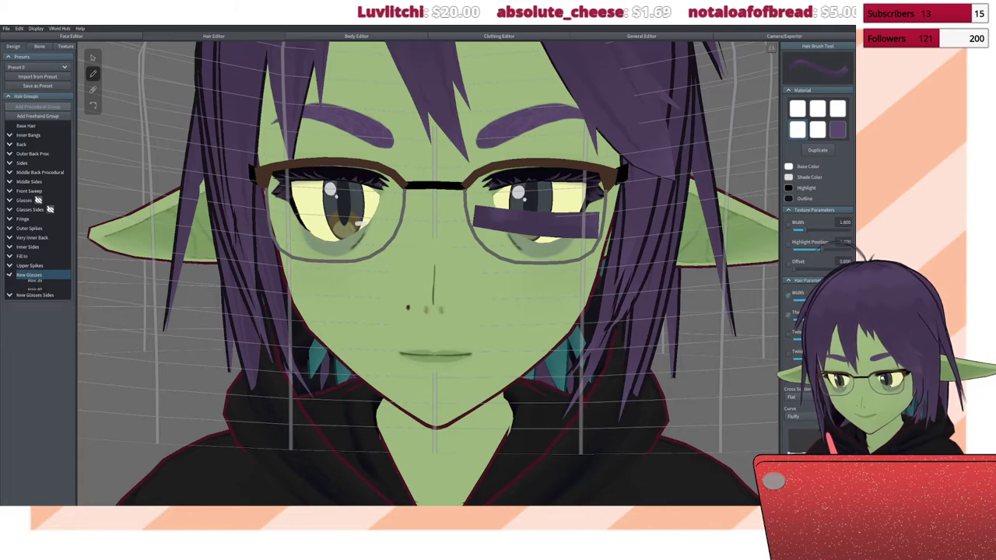
{"action": "key", "text": "ctrl+z"}
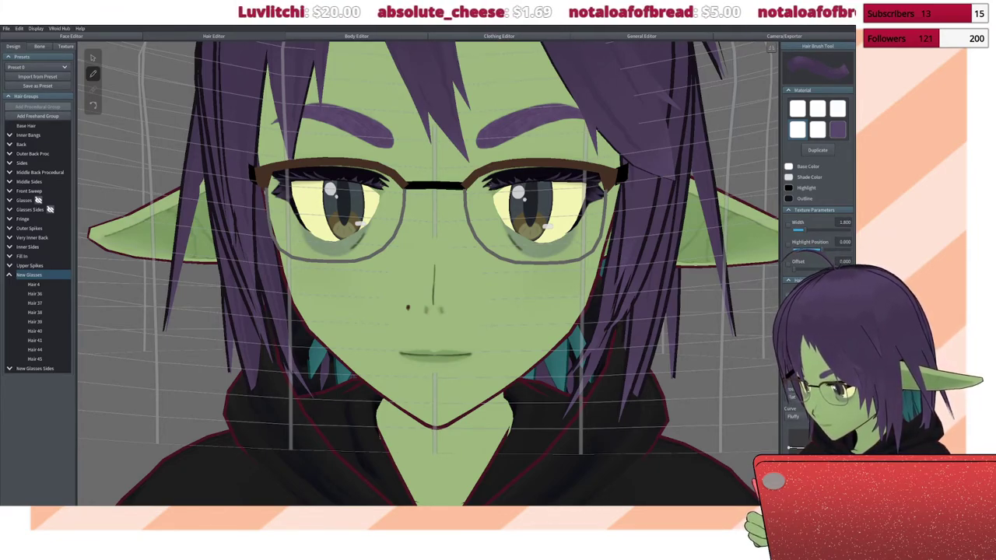
{"action": "left_click_drag", "start_coordinate": [467, 213], "coordinate": [607, 213]}
{"action": "key", "text": "ctrl+z"}
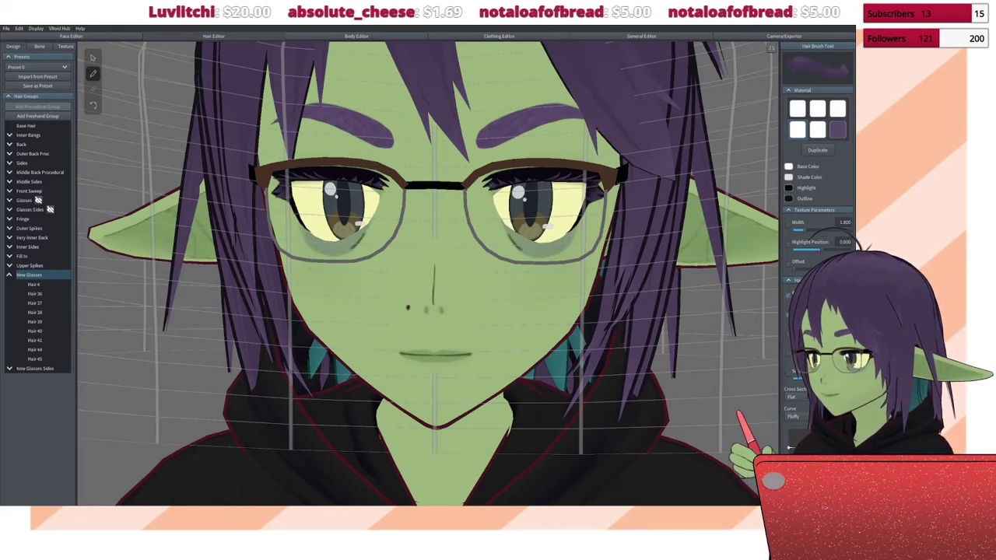
Step: Try other brush materials and fill the avatar's left lens with flat black strands, undoing each stroke
{"action": "left_click", "coordinate": [838, 109]}
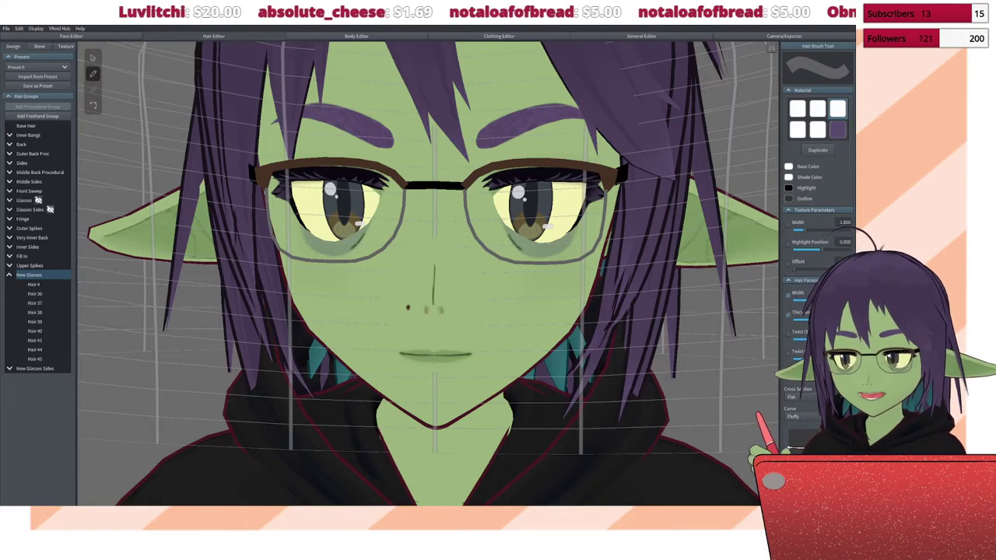
{"action": "left_click", "coordinate": [818, 130]}
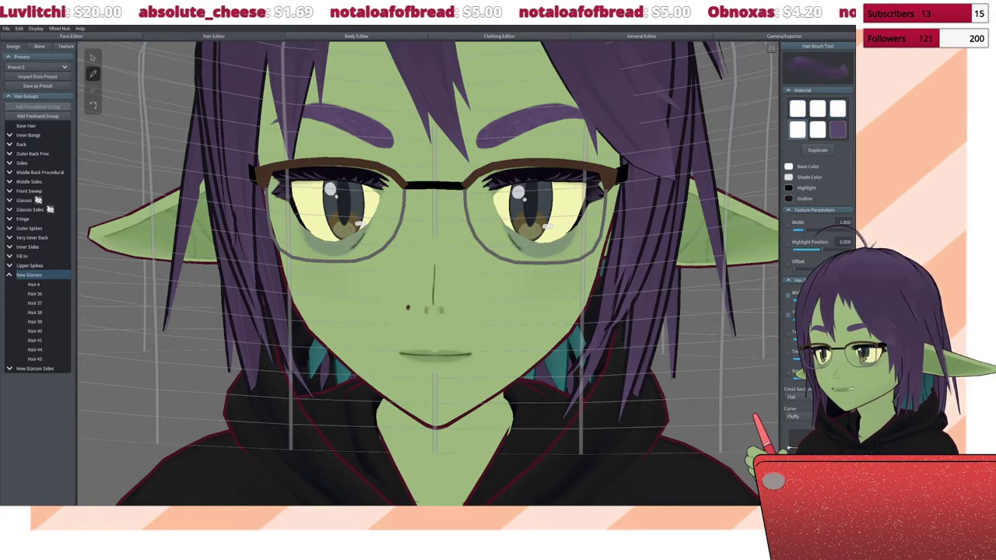
{"action": "left_click", "coordinate": [818, 130]}
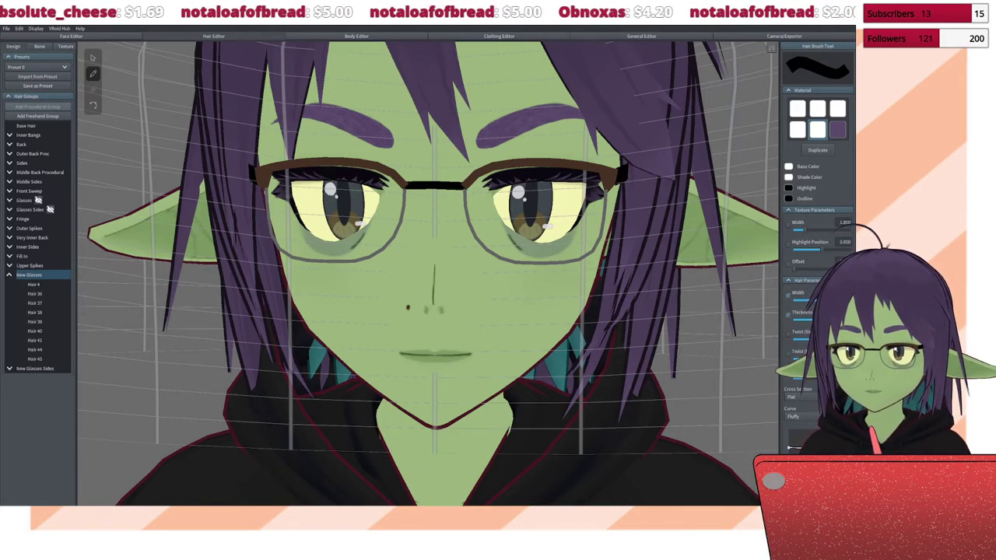
{"action": "left_click_drag", "start_coordinate": [471, 207], "coordinate": [606, 207]}
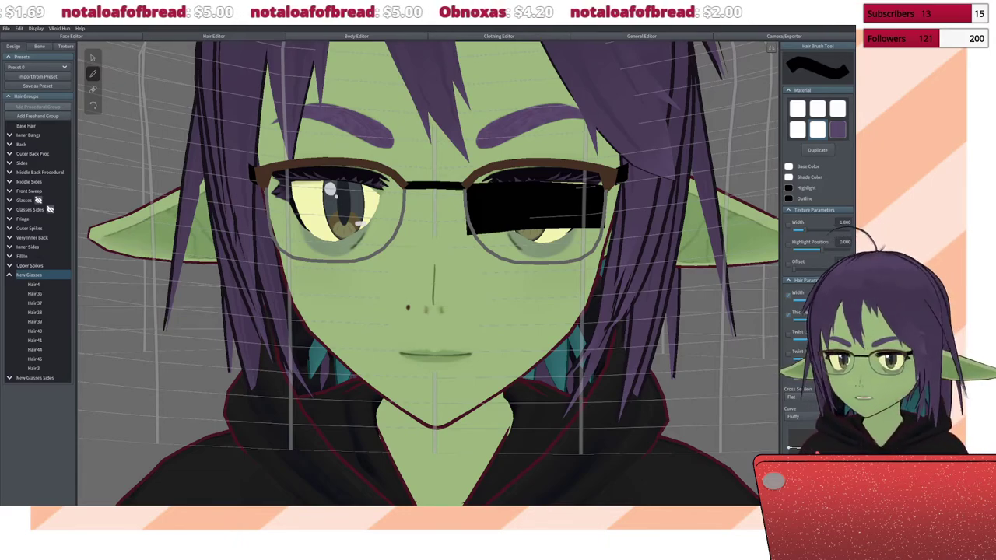
{"action": "key", "text": "ctrl+z"}
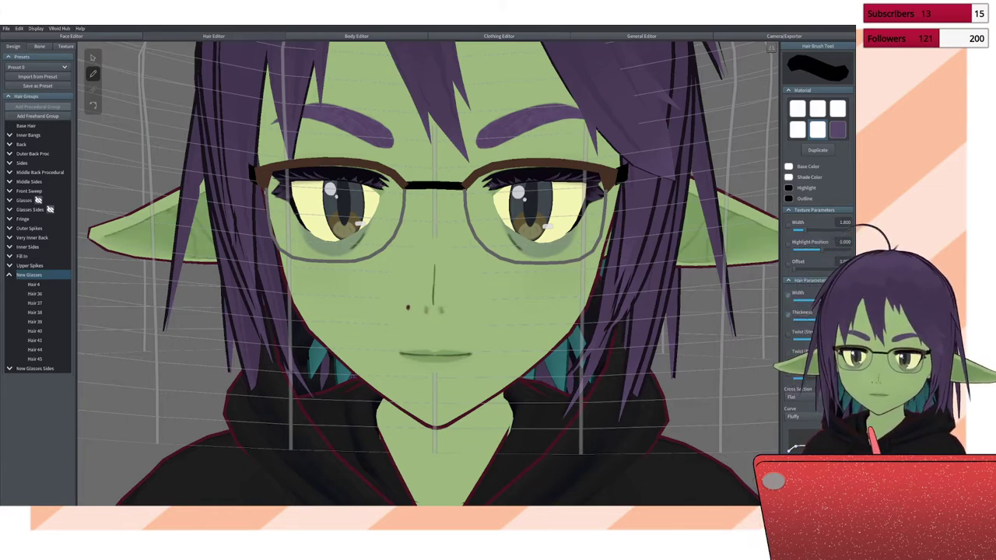
{"action": "mouse_move", "coordinate": [469, 209]}
{"action": "left_mouse_down"}
{"action": "mouse_move", "coordinate": [601, 215]}
{"action": "mouse_move", "coordinate": [591, 241]}
{"action": "left_mouse_up"}
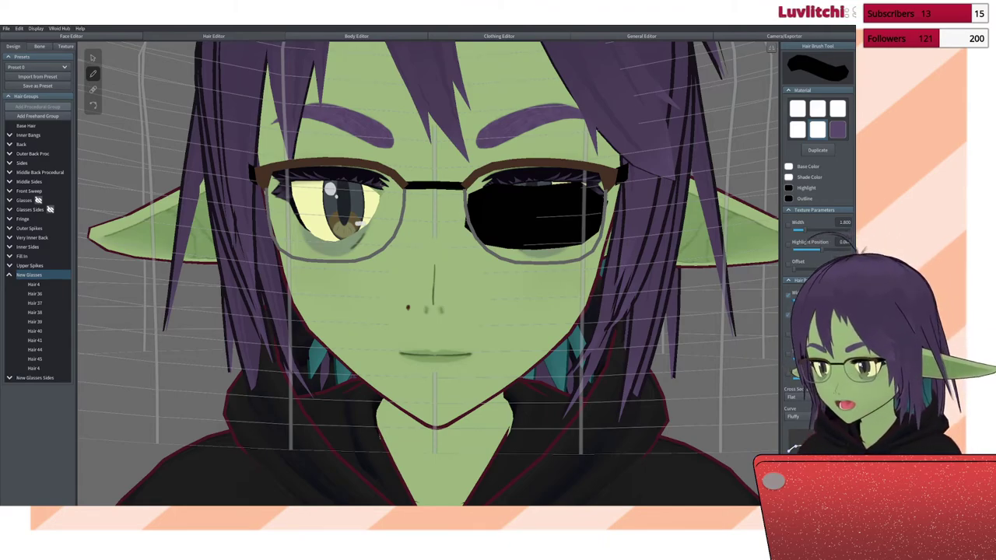
{"action": "key", "text": "ctrl+z"}
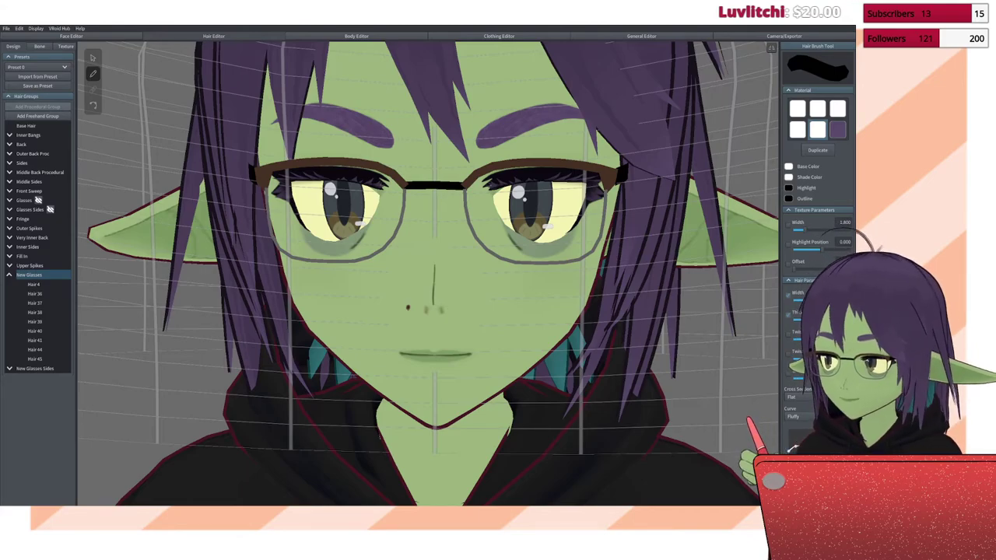
Step: Duplicate the purple hair material and open the copy's texture settings
{"action": "left_click", "coordinate": [837, 130]}
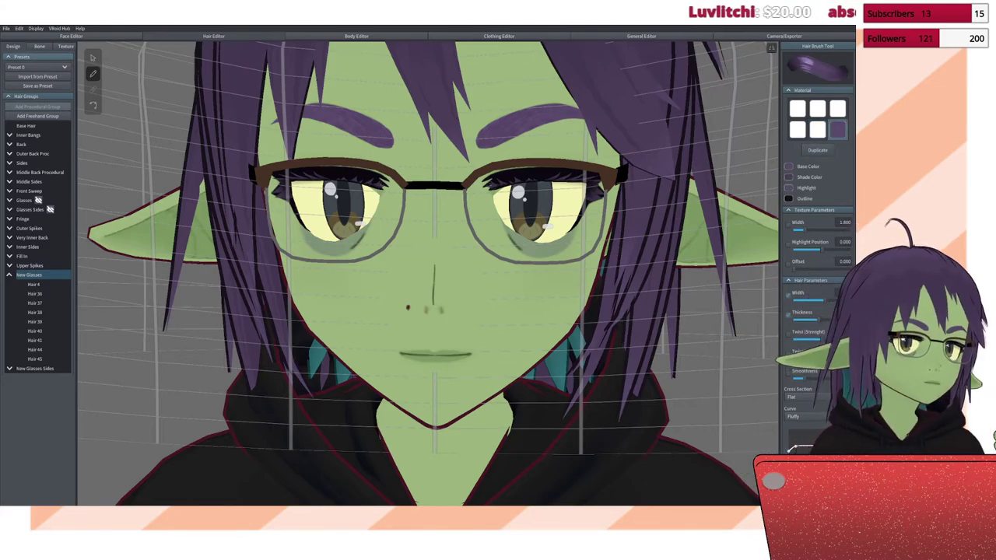
{"action": "left_click", "coordinate": [787, 190]}
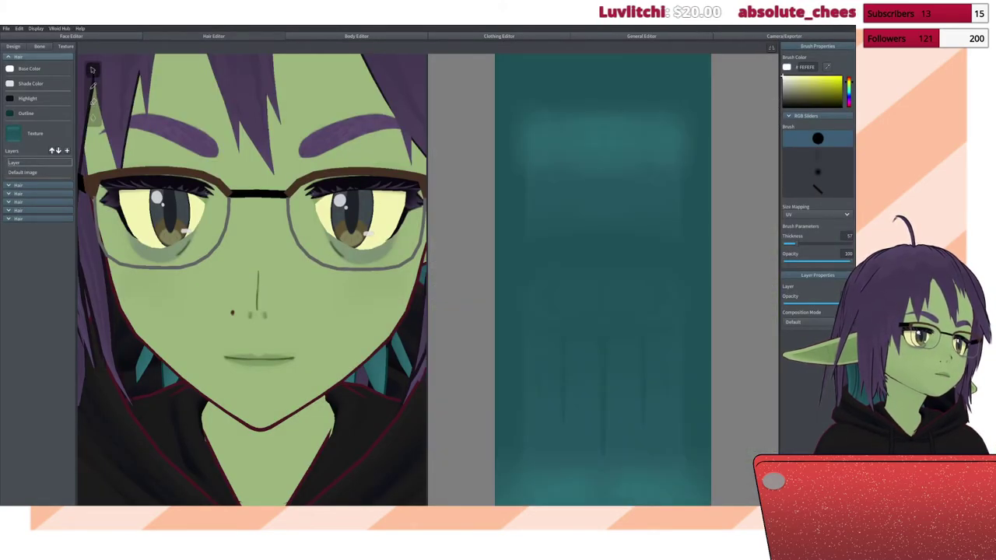
{"action": "left_click", "coordinate": [39, 57]}
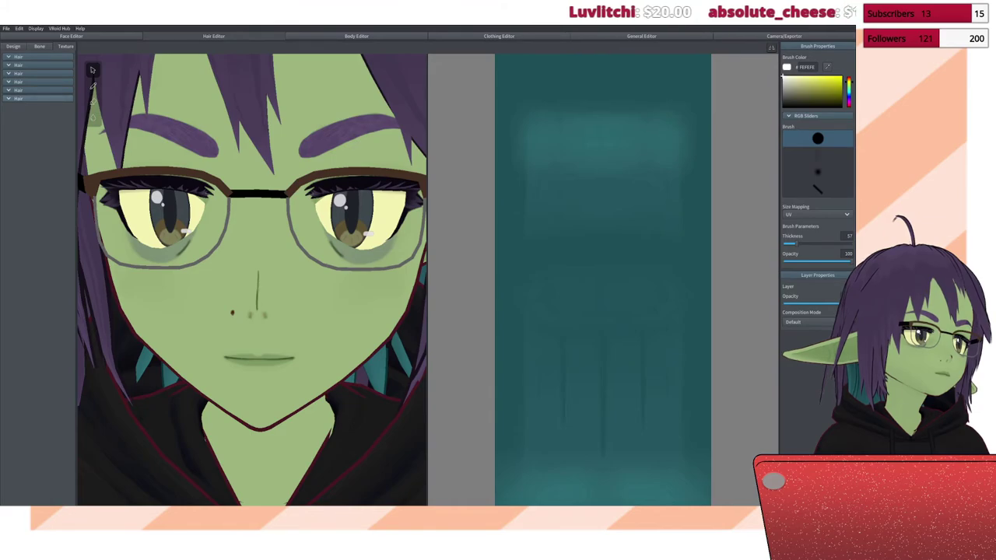
{"action": "left_click", "coordinate": [39, 99]}
{"action": "left_click", "coordinate": [38, 98]}
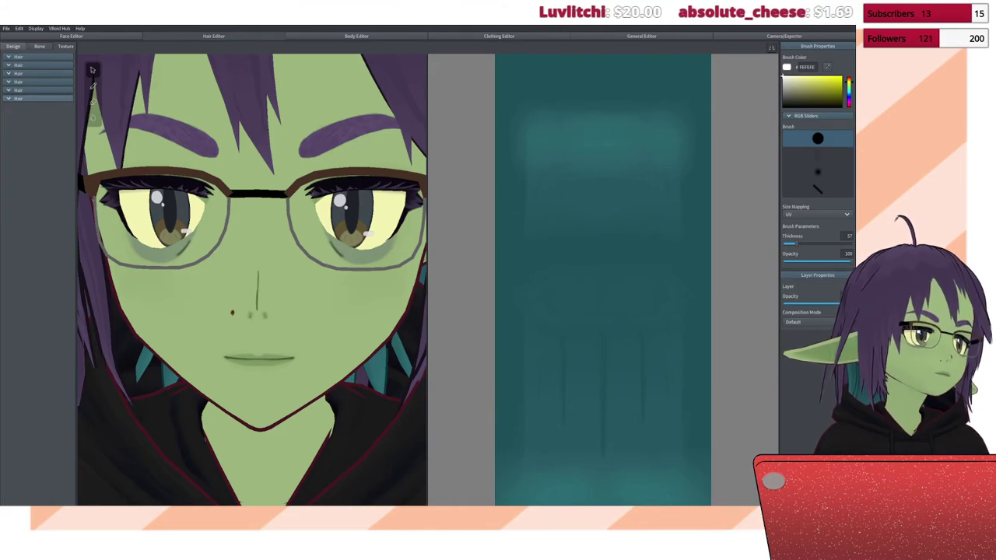
{"action": "left_click", "coordinate": [14, 46]}
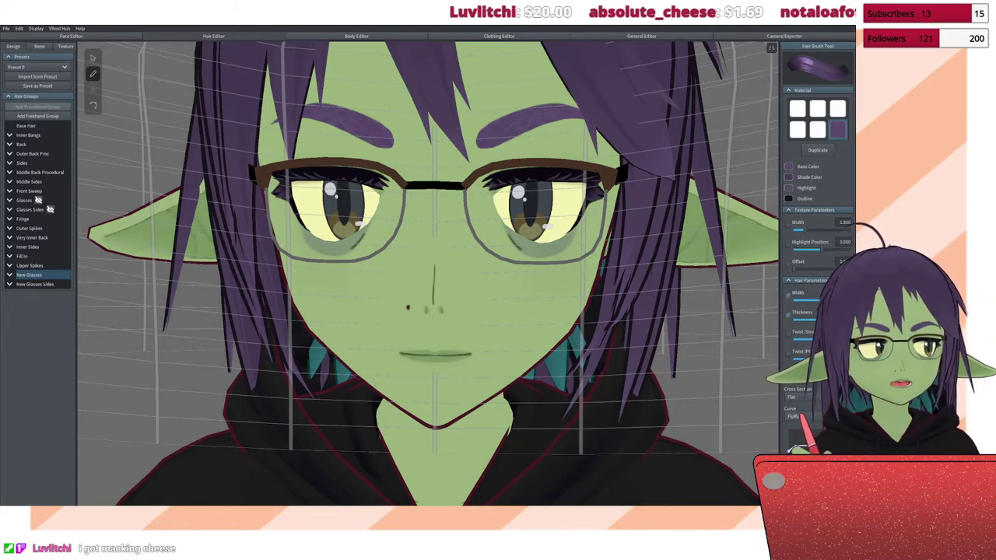
{"action": "left_click", "coordinate": [817, 150]}
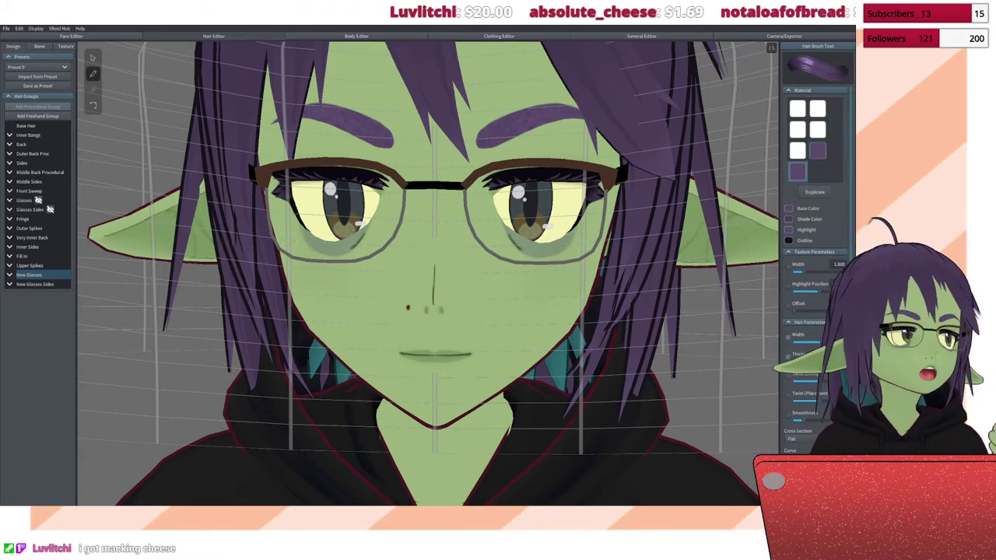
{"action": "left_click", "coordinate": [65, 46]}
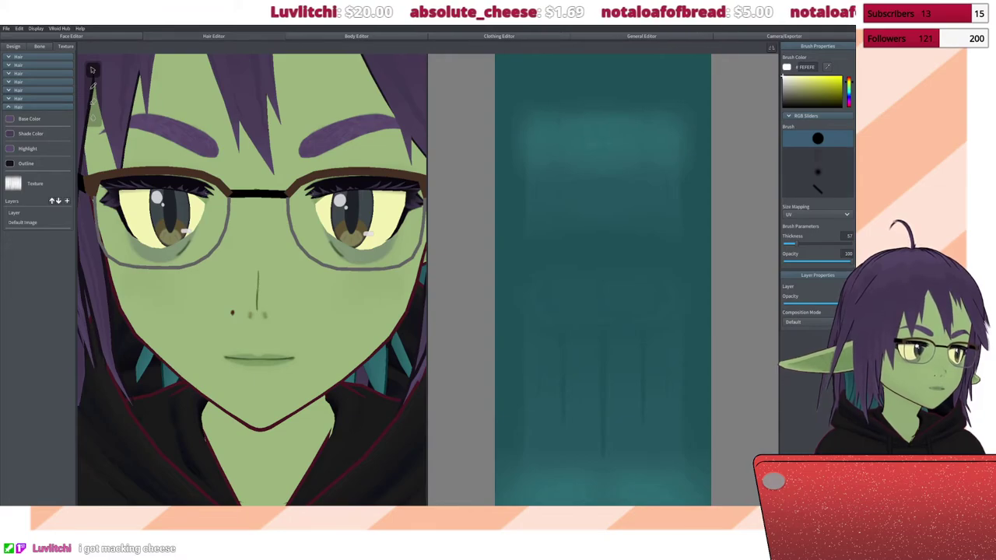
Step: Set both the Base Color and the Shade Color of the duplicated hair material to white, FFFFFF
{"action": "left_click", "coordinate": [10, 119]}
{"action": "left_click_drag", "start_coordinate": [34, 148], "coordinate": [18, 132]}
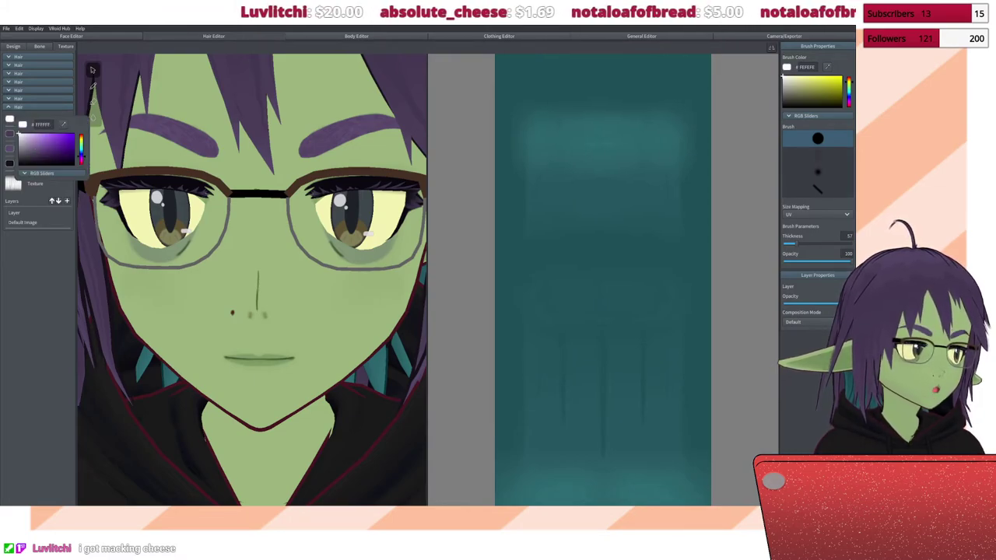
{"action": "key", "text": "Escape"}
{"action": "left_click", "coordinate": [10, 134]}
{"action": "left_click", "coordinate": [43, 140]}
{"action": "type", "text": "FFFFFF"}
{"action": "key", "text": "Return"}
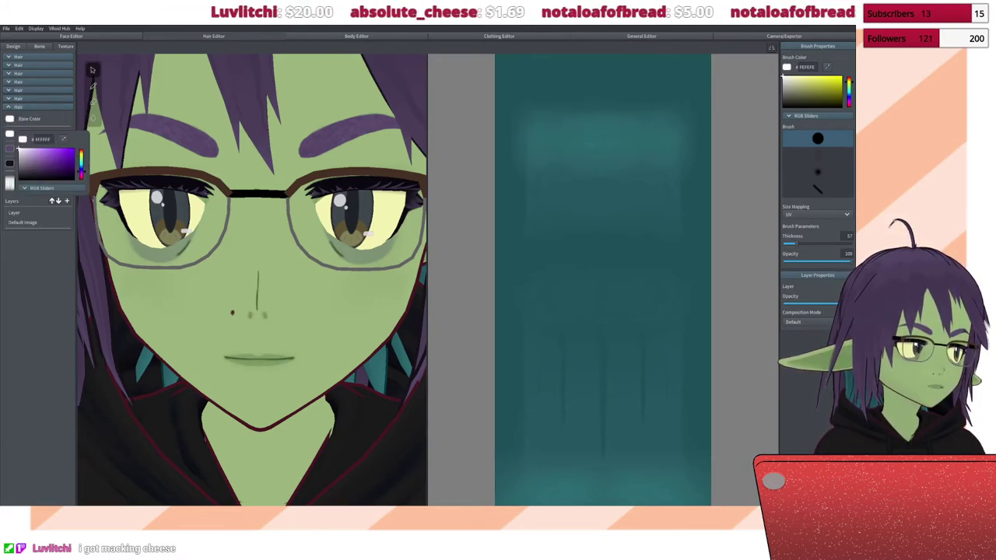
{"action": "key", "text": "Escape"}
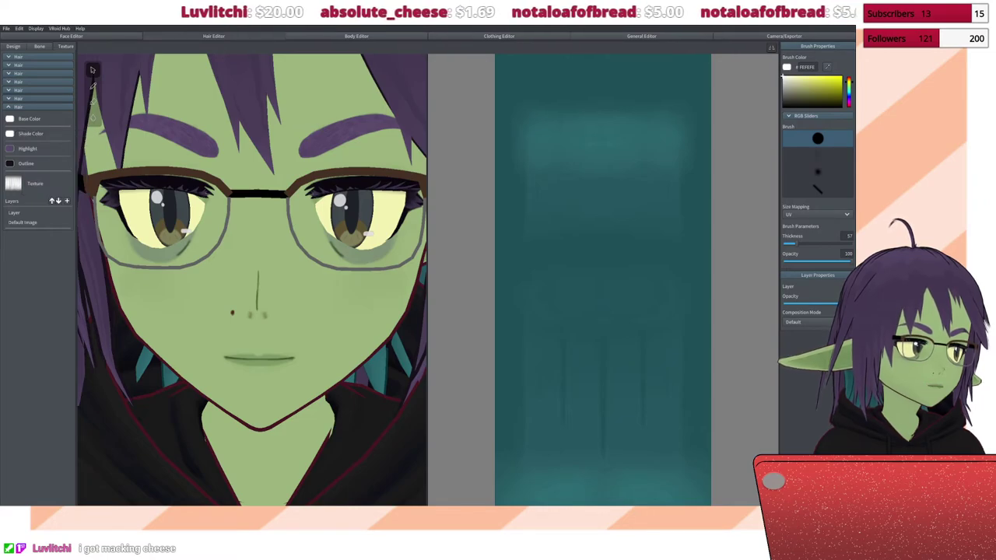
Step: Set the duplicated hair material's Highlight to black and its Outline to white
{"action": "left_click", "coordinate": [10, 149]}
{"action": "left_click_drag", "start_coordinate": [31, 177], "coordinate": [19, 195]}
{"action": "key", "text": "Escape"}
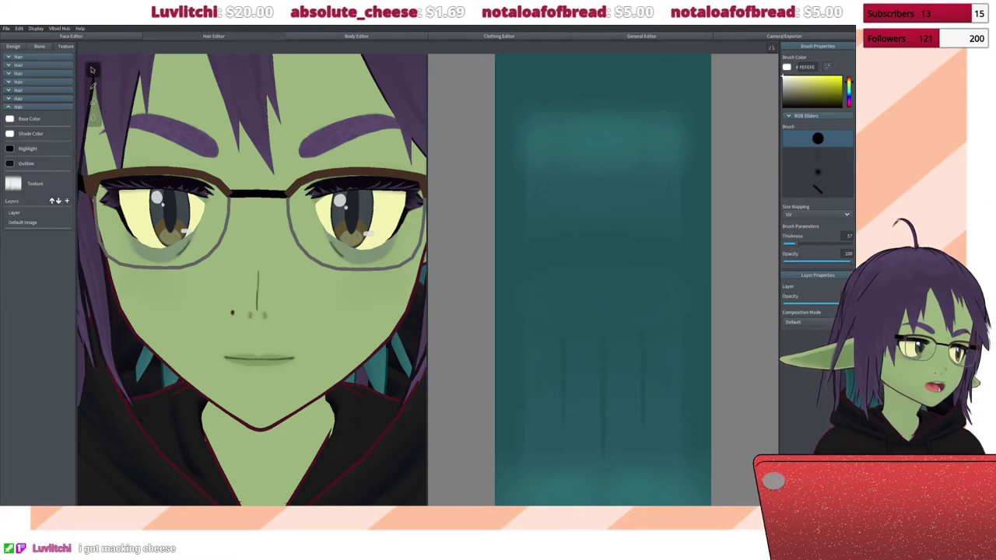
{"action": "left_click", "coordinate": [9, 163]}
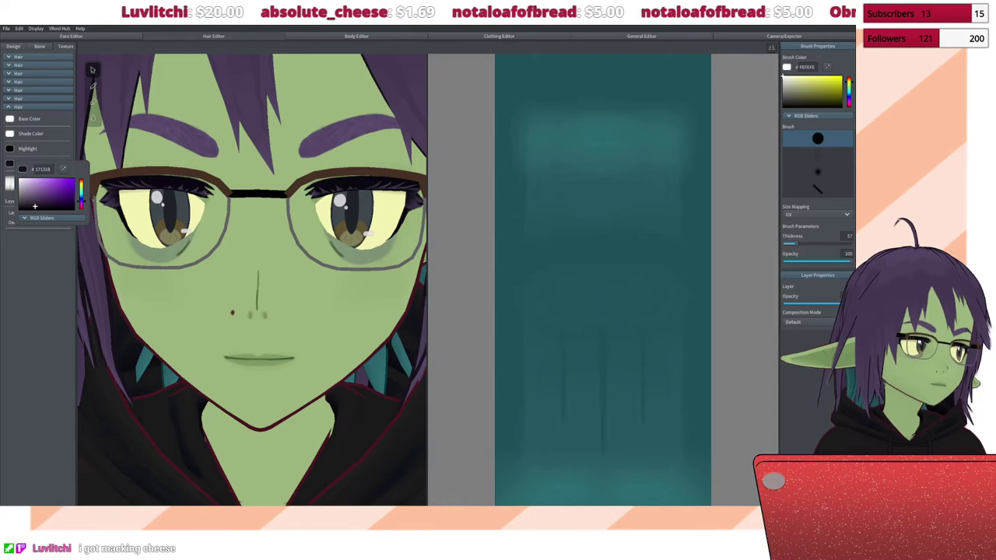
{"action": "left_click", "coordinate": [19, 179]}
{"action": "key", "text": "Escape"}
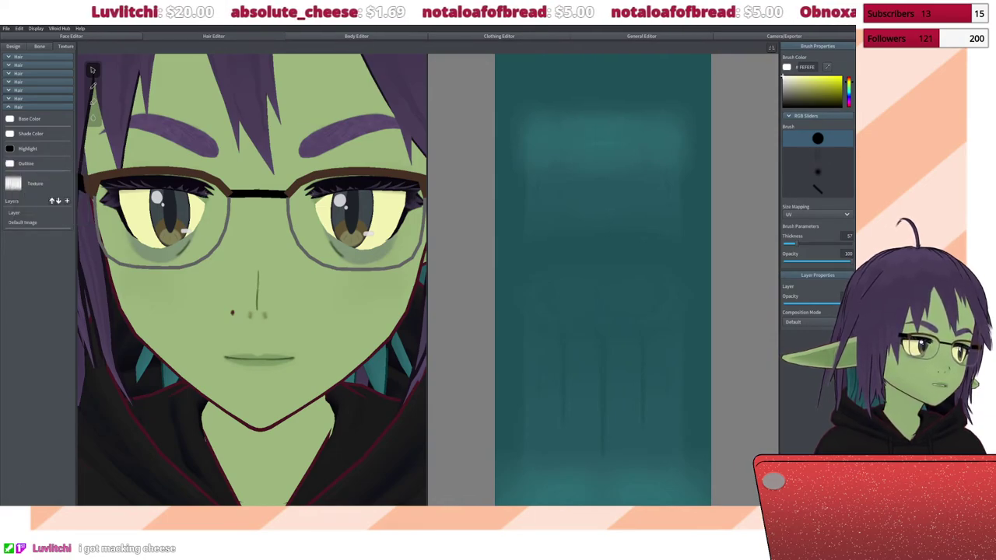
Step: Hide the Default image layer of the duplicated hair texture and select the empty layer above it
{"action": "left_click", "coordinate": [23, 223]}
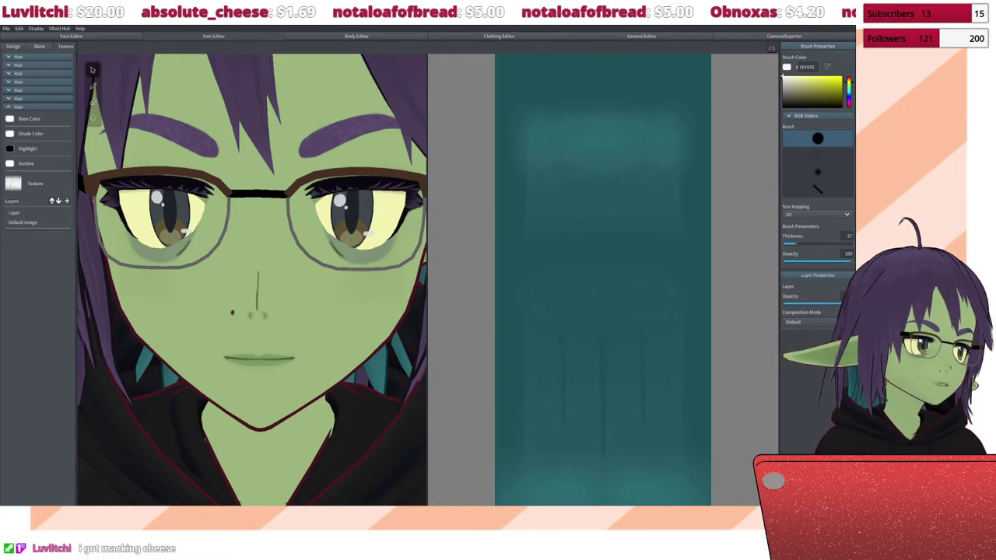
{"action": "left_click", "coordinate": [22, 222]}
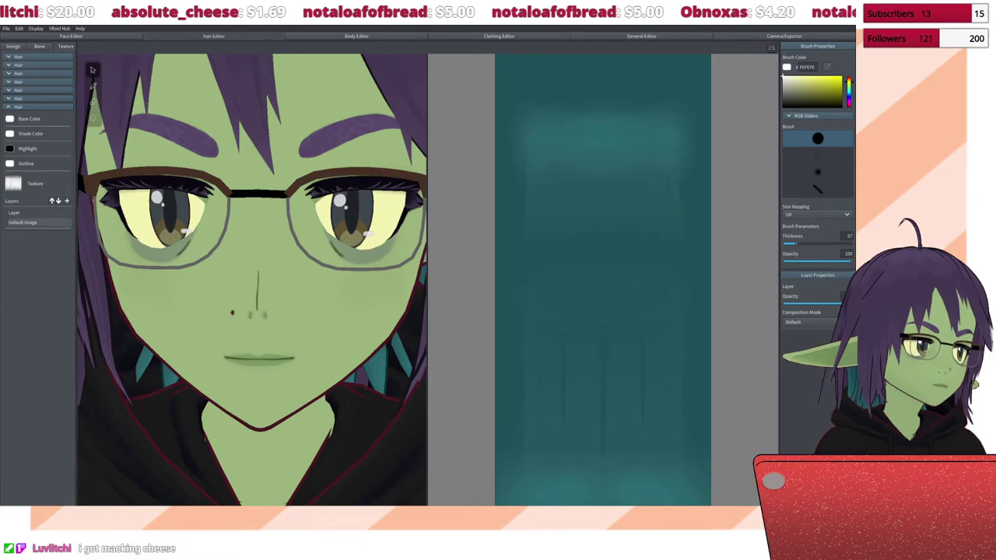
{"action": "left_click", "coordinate": [22, 223]}
{"action": "right_click", "coordinate": [29, 223]}
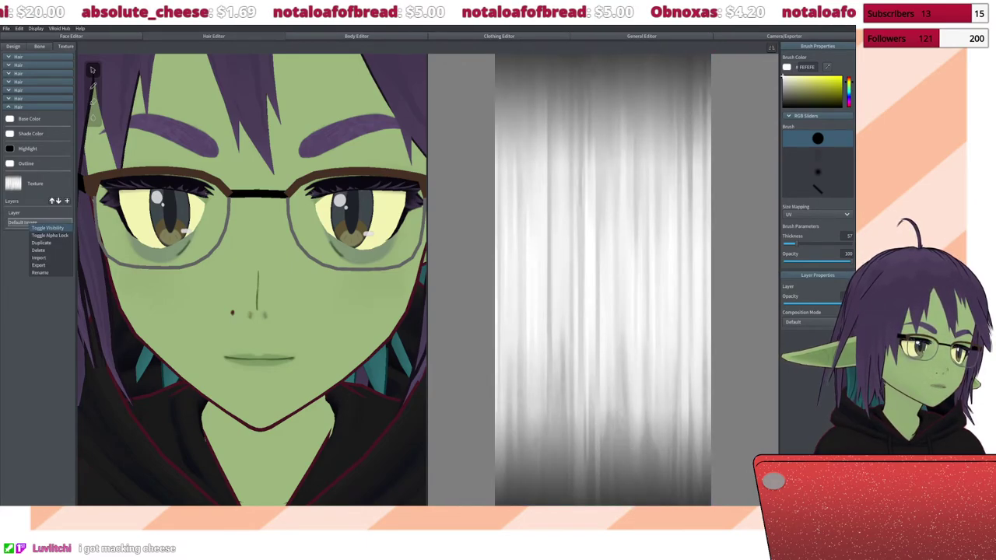
{"action": "left_click", "coordinate": [38, 228]}
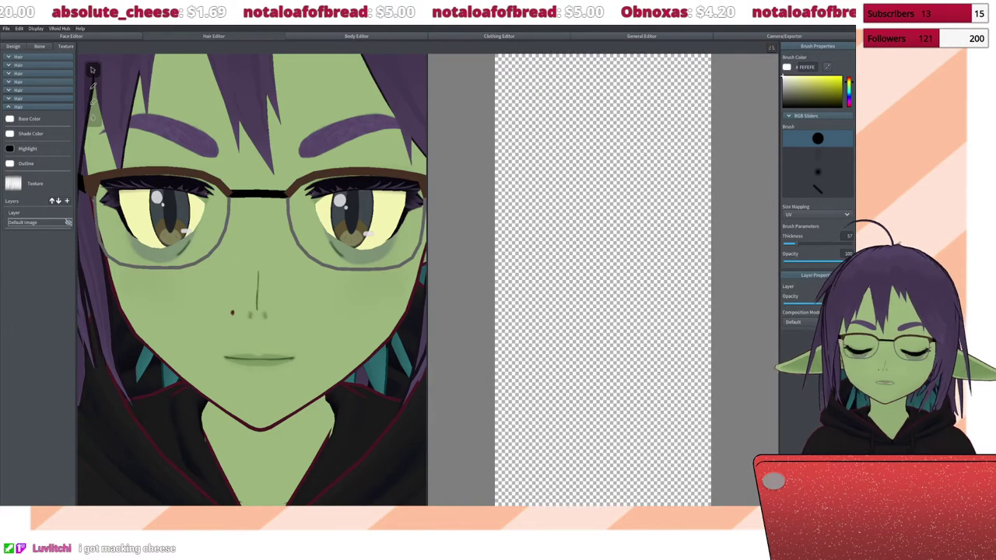
{"action": "left_click", "coordinate": [28, 214]}
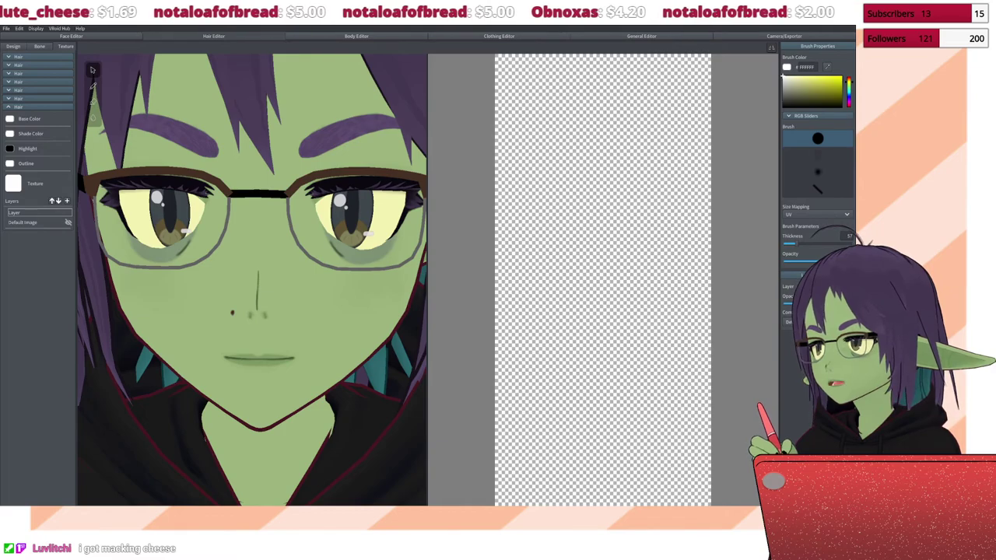
Step: Paint the entire empty texture layer light grey C2C2C2 with the brush thickness at 300, and lower the layer's opacity
{"action": "left_click", "coordinate": [783, 92]}
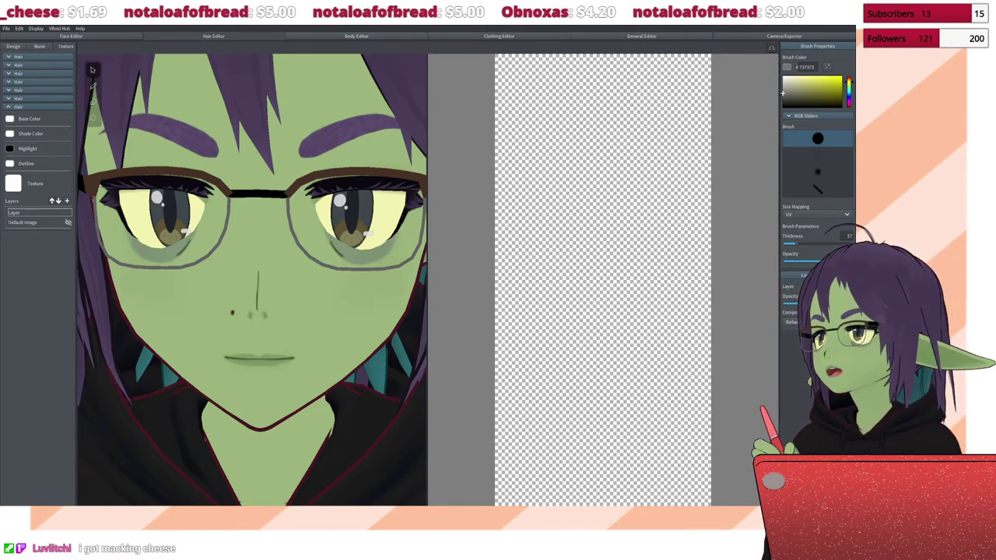
{"action": "left_click_drag", "start_coordinate": [783, 92], "coordinate": [783, 84]}
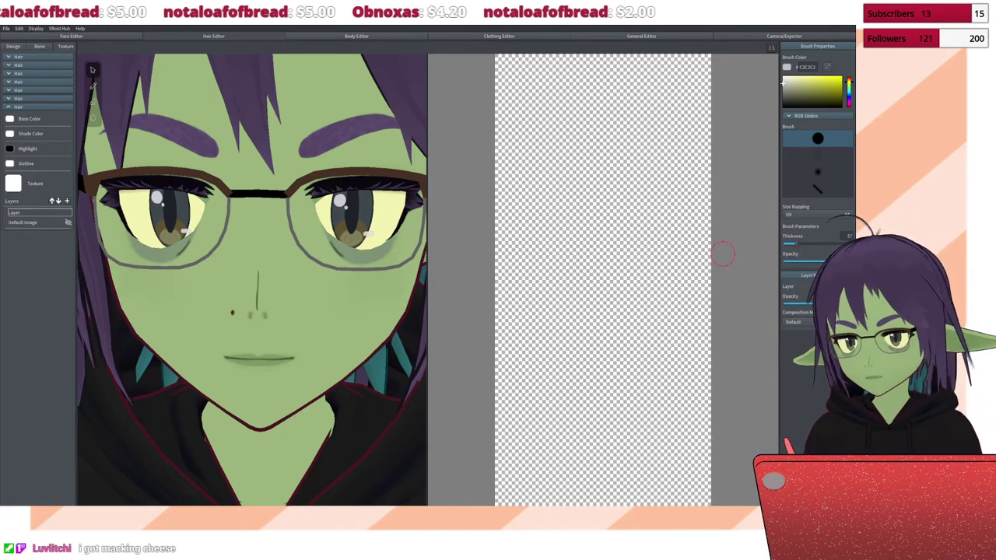
{"action": "left_click_drag", "start_coordinate": [796, 244], "coordinate": [852, 244]}
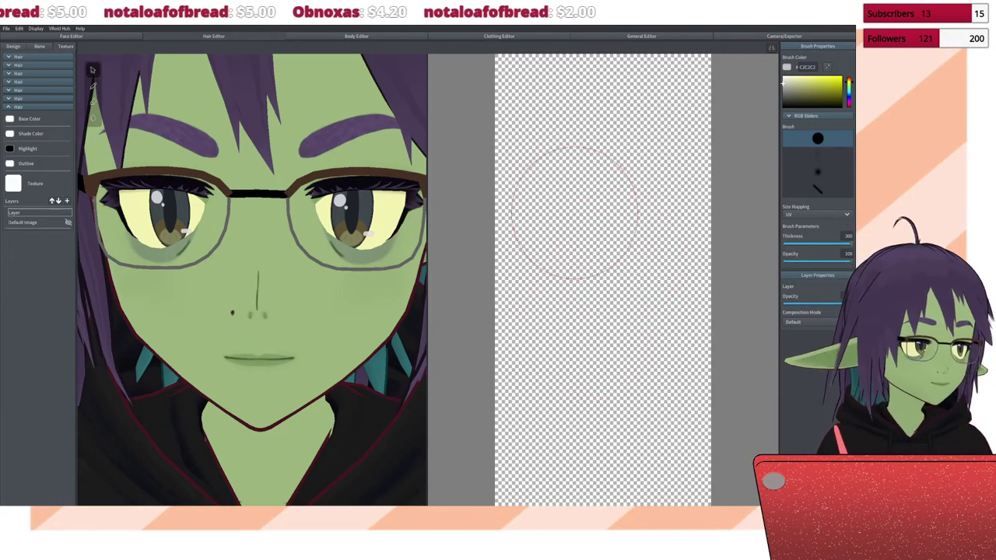
{"action": "mouse_move", "coordinate": [578, 211]}
{"action": "left_mouse_down"}
{"action": "mouse_move", "coordinate": [568, 247]}
{"action": "mouse_move", "coordinate": [551, 112]}
{"action": "mouse_move", "coordinate": [530, 106]}
{"action": "mouse_move", "coordinate": [560, 167]}
{"action": "mouse_move", "coordinate": [561, 352]}
{"action": "mouse_move", "coordinate": [549, 167]}
{"action": "mouse_move", "coordinate": [517, 385]}
{"action": "mouse_move", "coordinate": [537, 459]}
{"action": "mouse_move", "coordinate": [583, 454]}
{"action": "mouse_move", "coordinate": [544, 422]}
{"action": "mouse_move", "coordinate": [561, 378]}
{"action": "mouse_move", "coordinate": [648, 411]}
{"action": "left_mouse_up"}
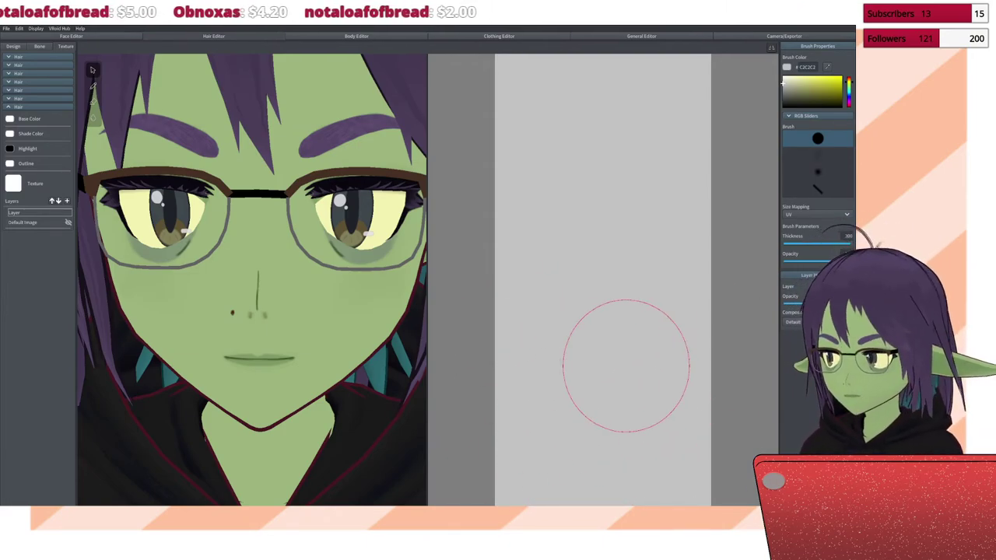
{"action": "key", "text": "ctrl+z"}
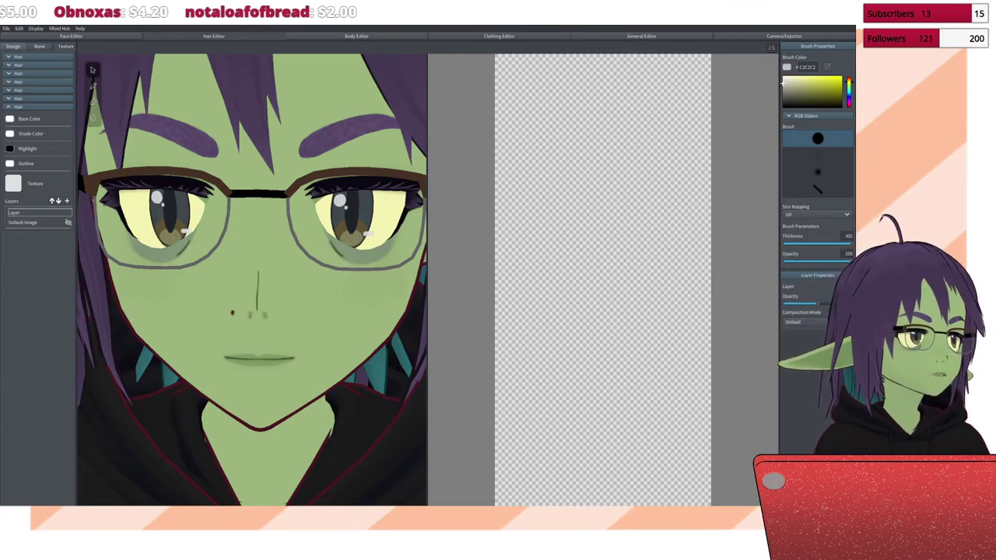
Step: Try drawing a lens stroke over the eye in the New Glasses group with the translucent material
{"action": "left_click", "coordinate": [13, 47]}
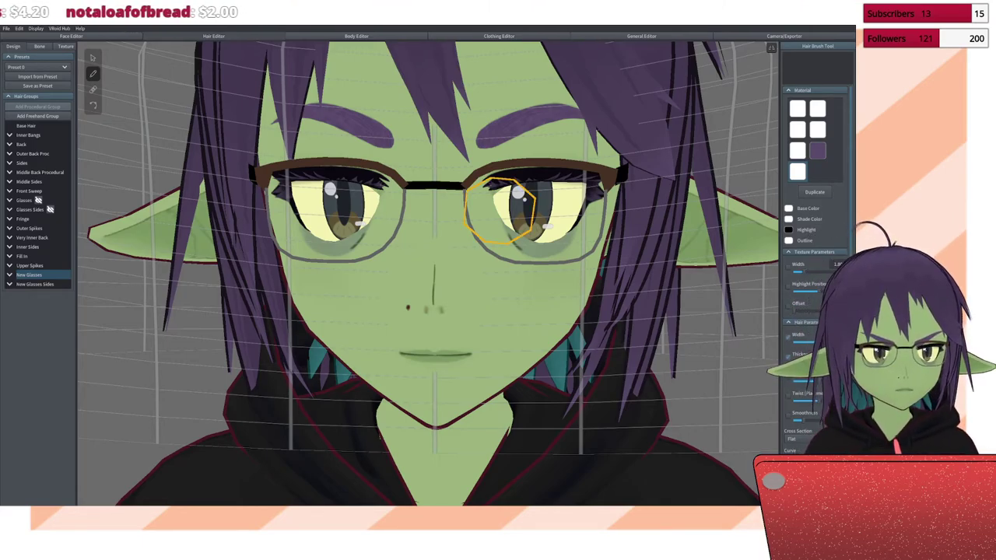
{"action": "key", "text": "ctrl+z"}
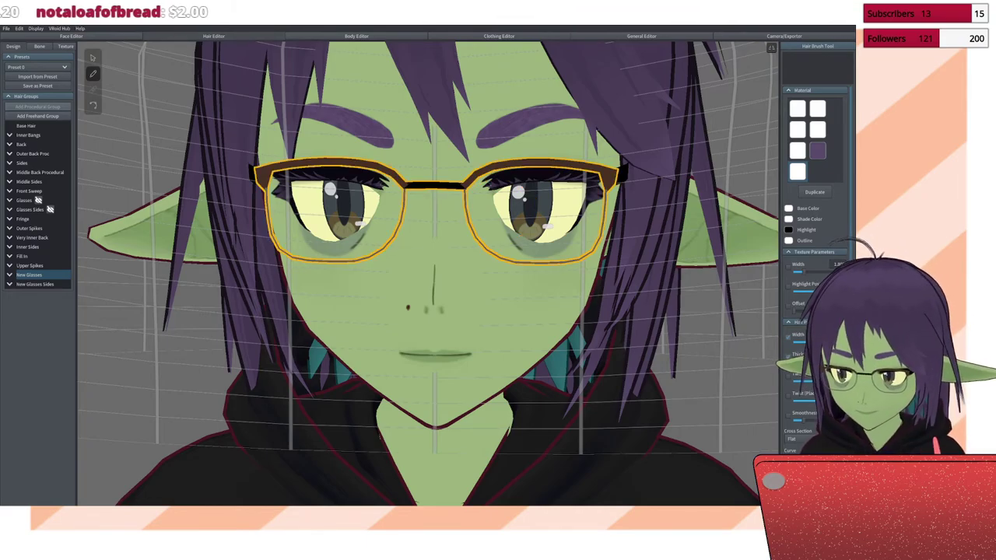
Step: Reopen the last hair material's texture, select its painted layer and adjust the layer's opacity
{"action": "left_click", "coordinate": [65, 46]}
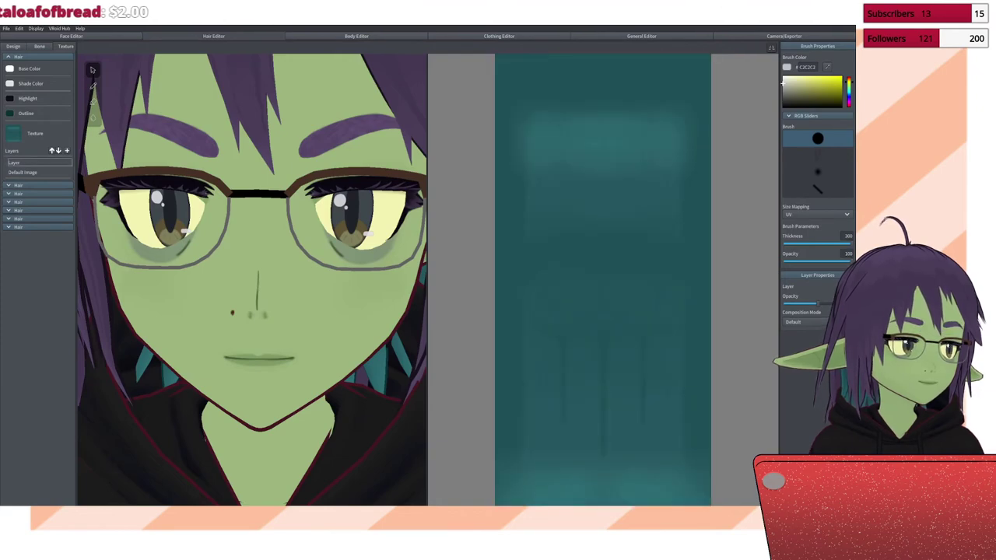
{"action": "left_click", "coordinate": [18, 56]}
{"action": "left_click", "coordinate": [39, 107]}
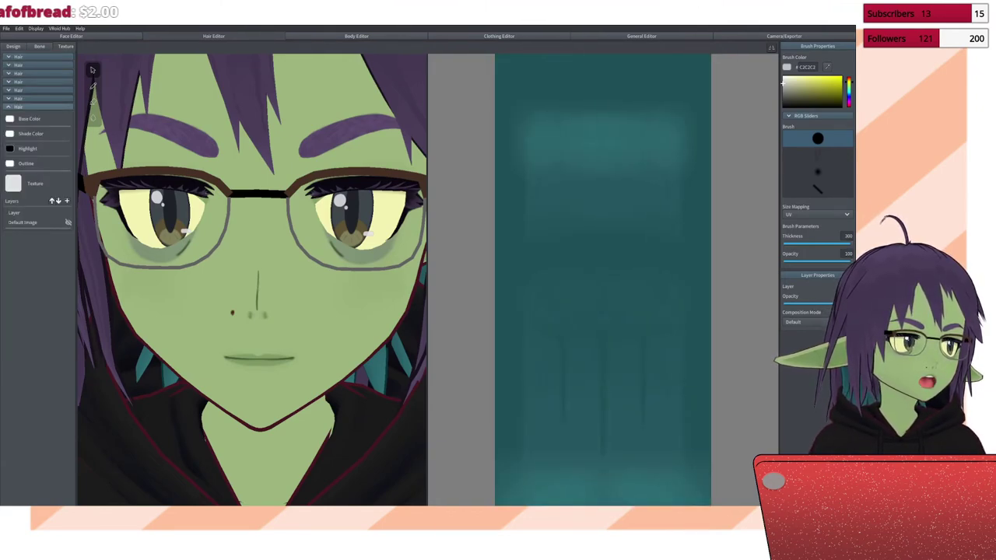
{"action": "left_click", "coordinate": [31, 223]}
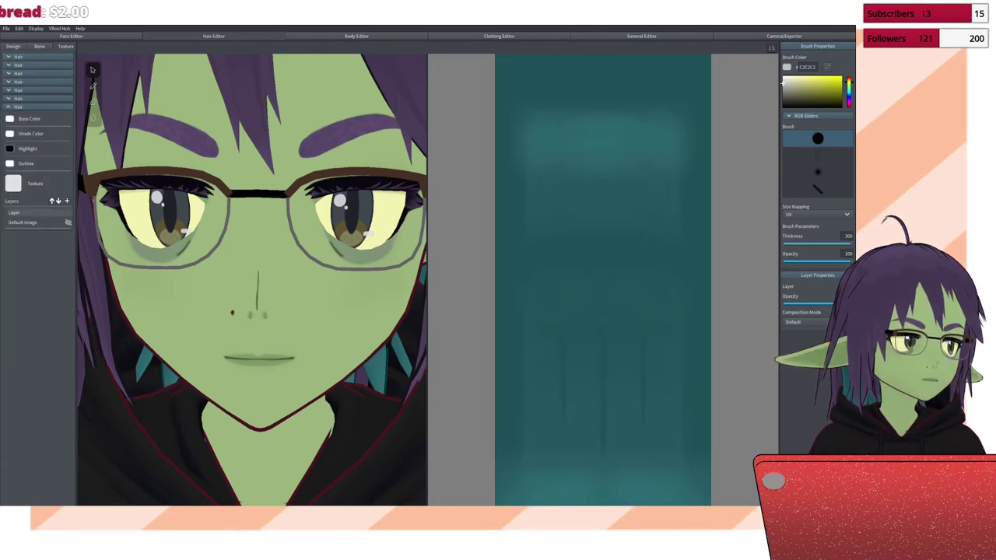
{"action": "left_click", "coordinate": [39, 212]}
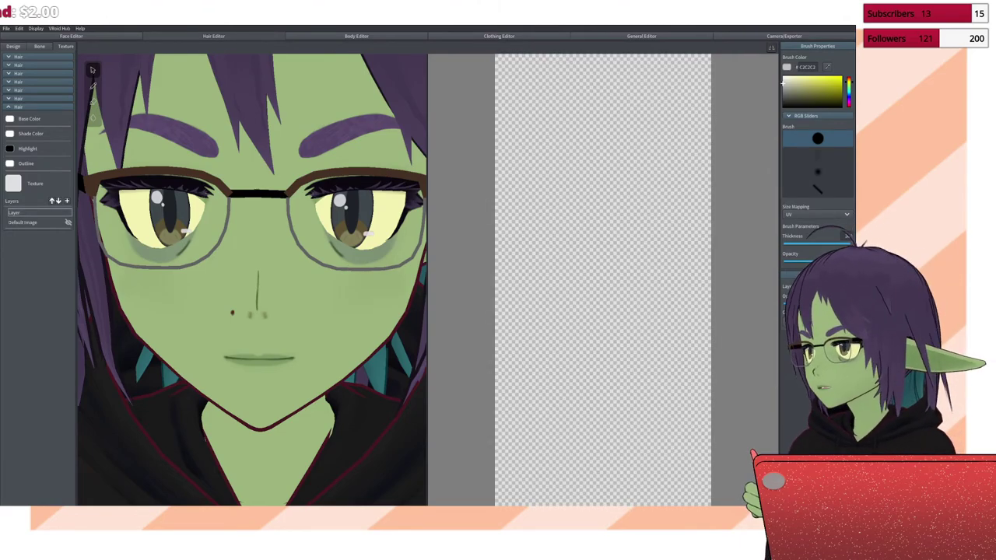
{"action": "key", "text": "ctrl+z"}
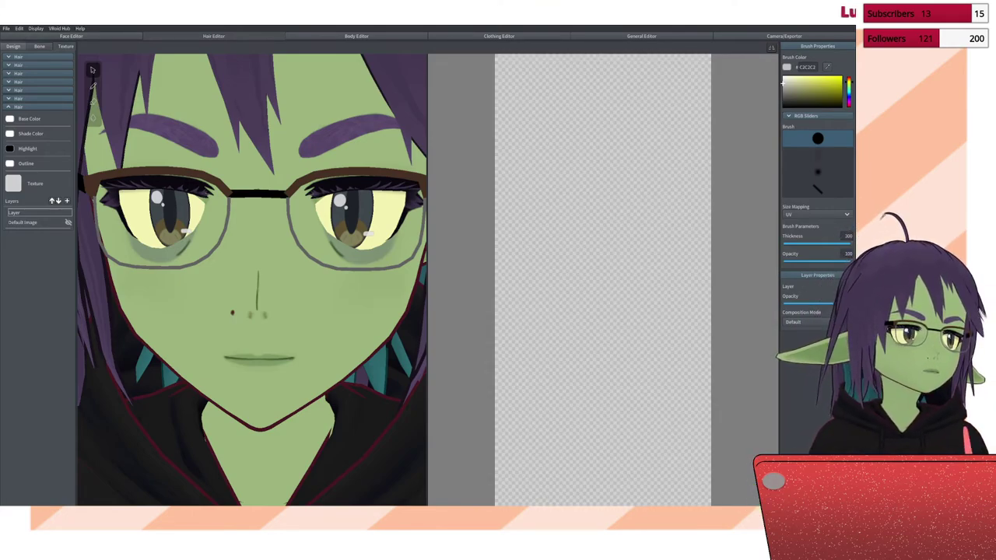
Step: Draw mirrored hair strokes across both glasses frames in the New Glasses group to form the lenses
{"action": "left_click", "coordinate": [13, 47]}
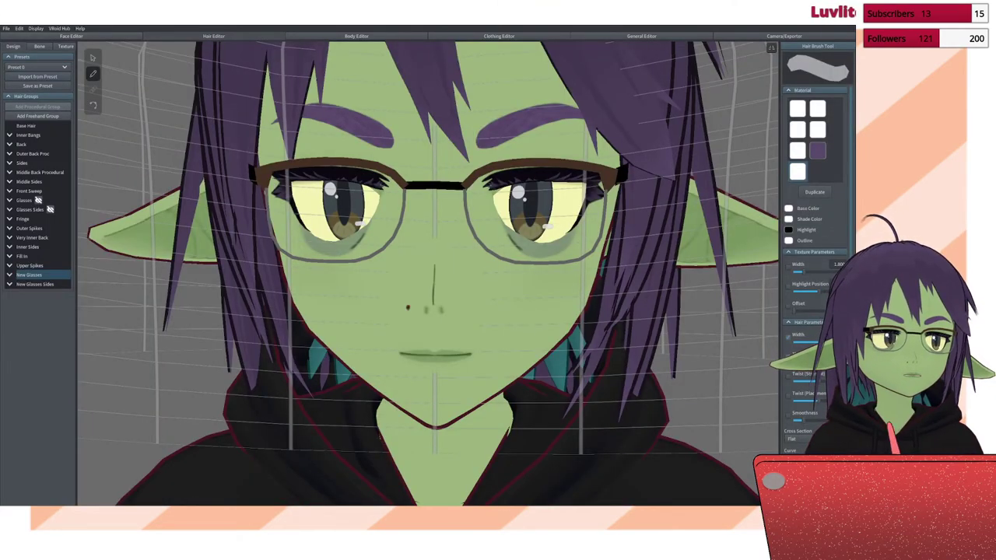
{"action": "left_click_drag", "start_coordinate": [470, 208], "coordinate": [571, 212]}
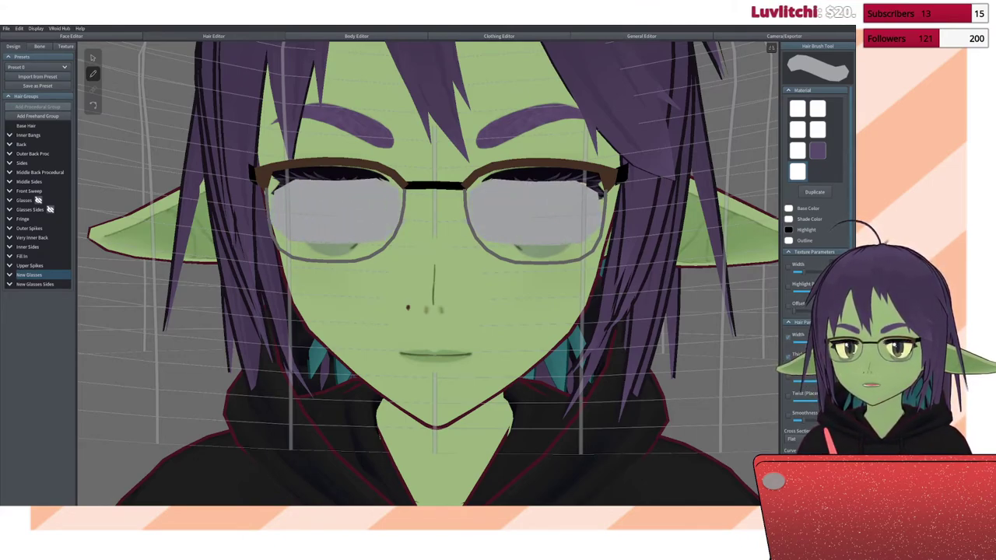
{"action": "left_click_drag", "start_coordinate": [601, 212], "coordinate": [603, 212]}
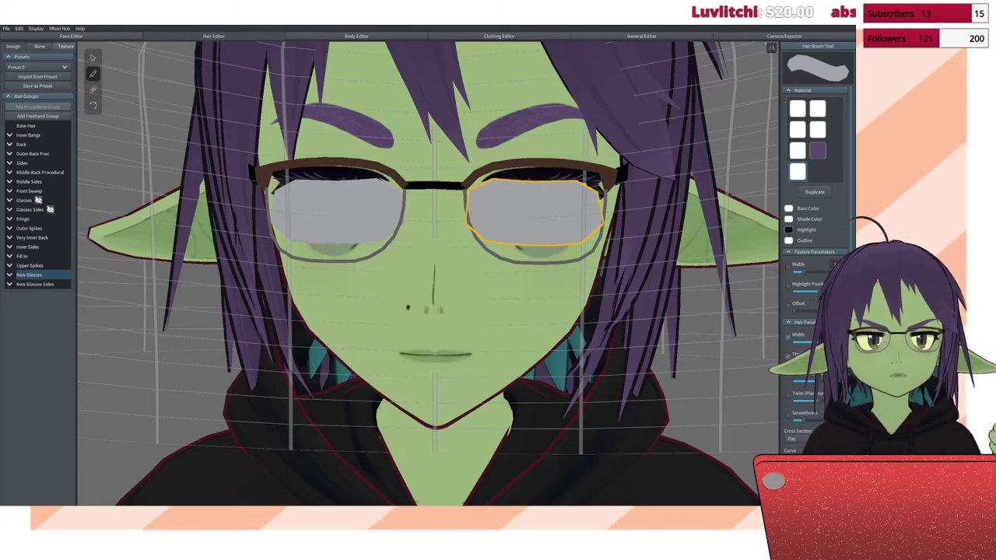
Step: Try a higher opacity on the lens material's texture layer, bring it back down and return to the hair design
{"action": "left_click", "coordinate": [65, 47]}
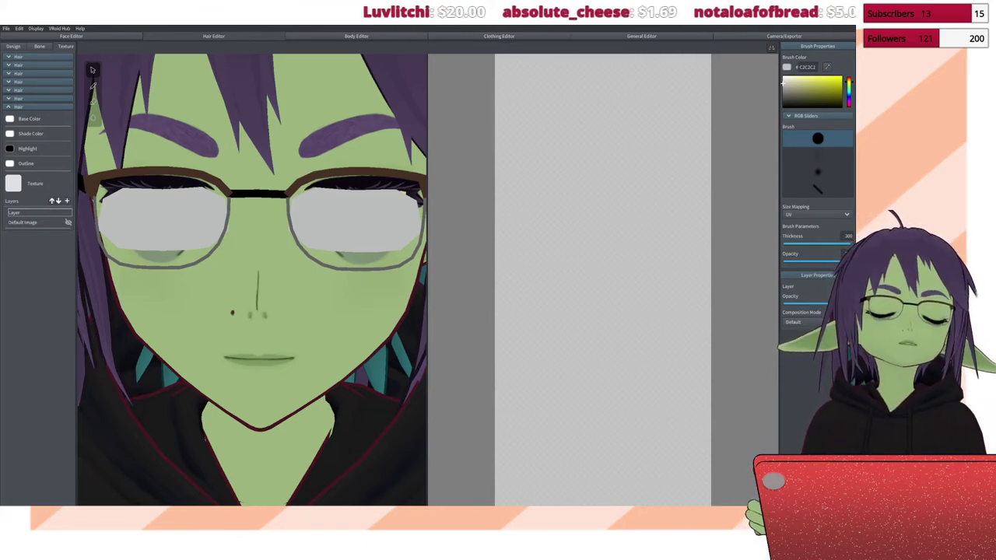
{"action": "key", "text": "ctrl+z"}
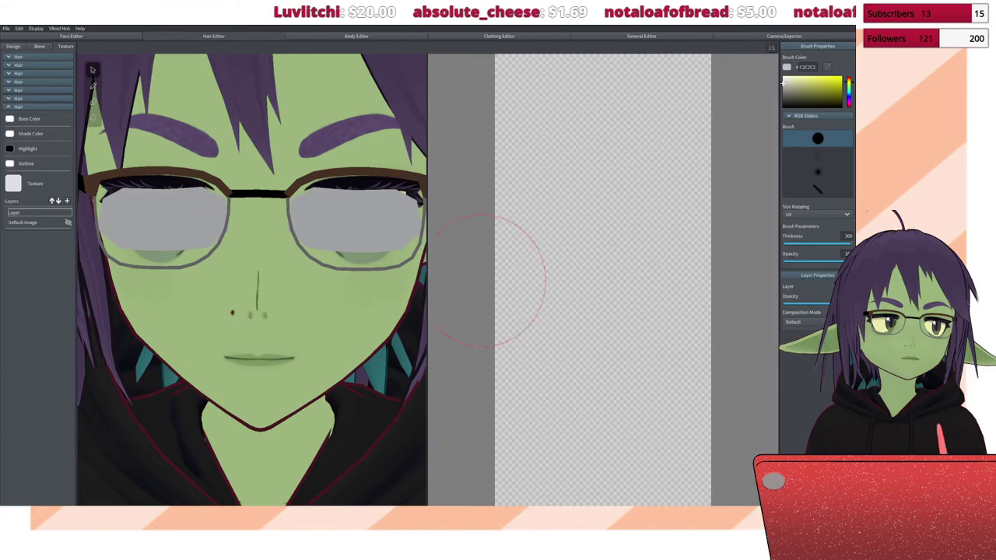
{"action": "left_click", "coordinate": [18, 107]}
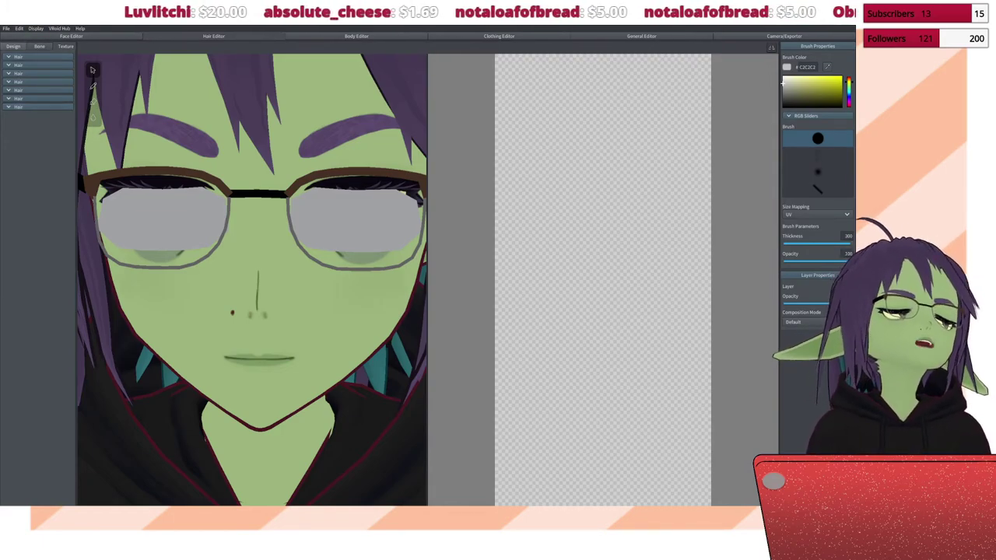
{"action": "left_click", "coordinate": [13, 47]}
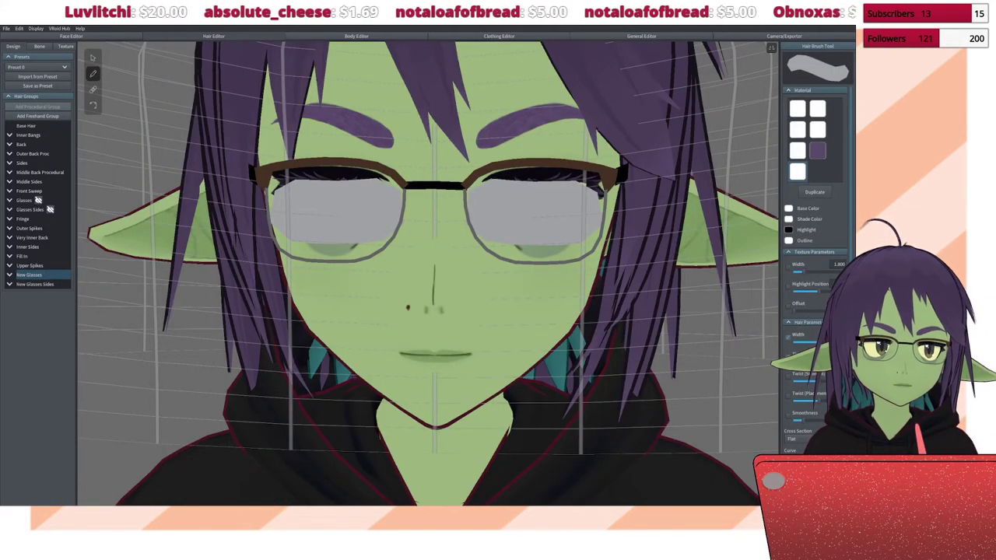
Step: Expand the New Glasses group and undo the last added pair of strokes, Hair 9 and Hair 10
{"action": "left_click", "coordinate": [93, 57]}
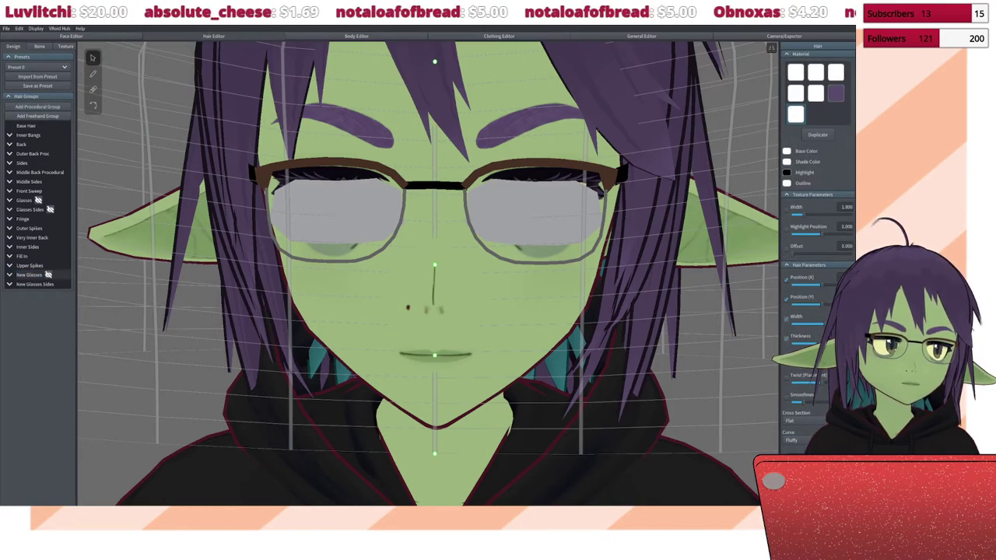
{"action": "left_click", "coordinate": [10, 275]}
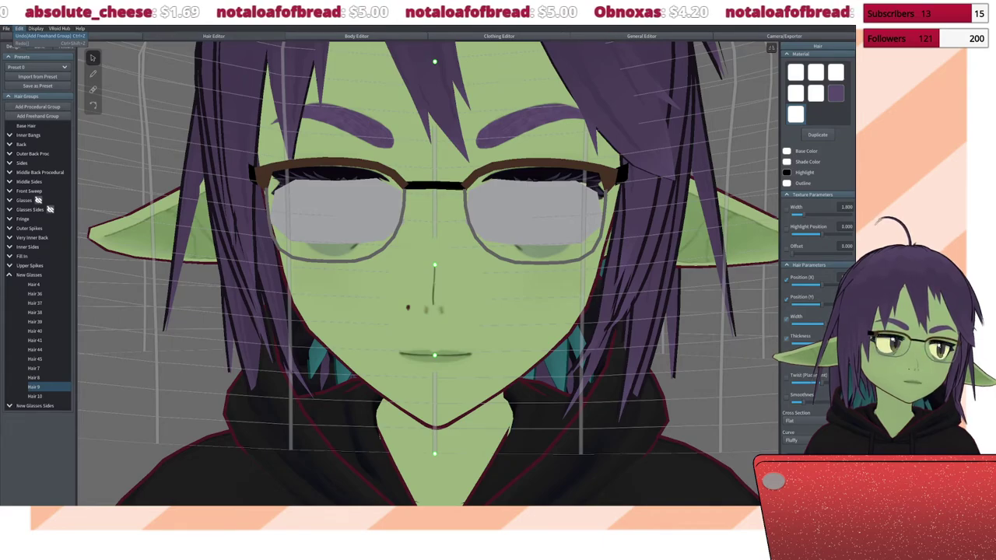
{"action": "left_click", "coordinate": [46, 36]}
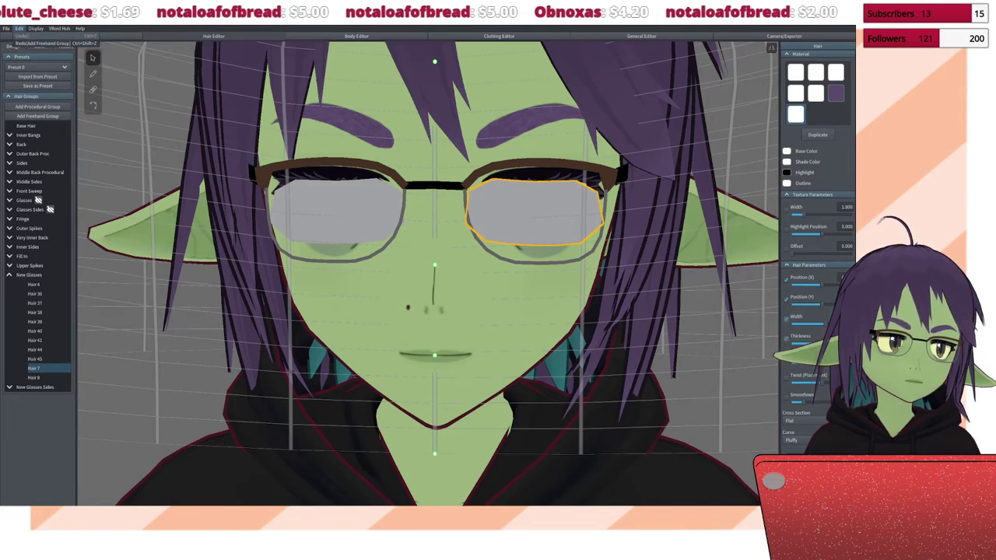
{"action": "left_click", "coordinate": [47, 43]}
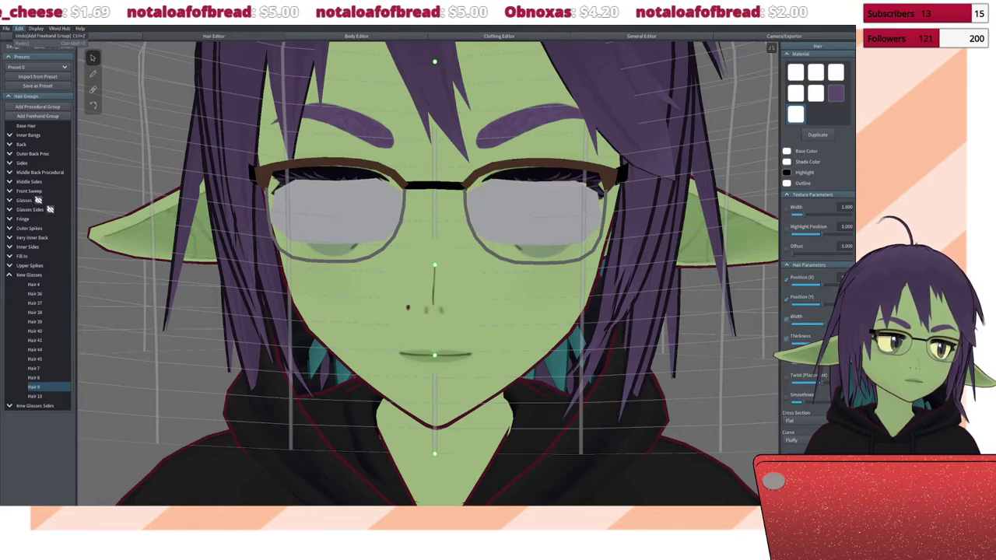
{"action": "left_click", "coordinate": [47, 36]}
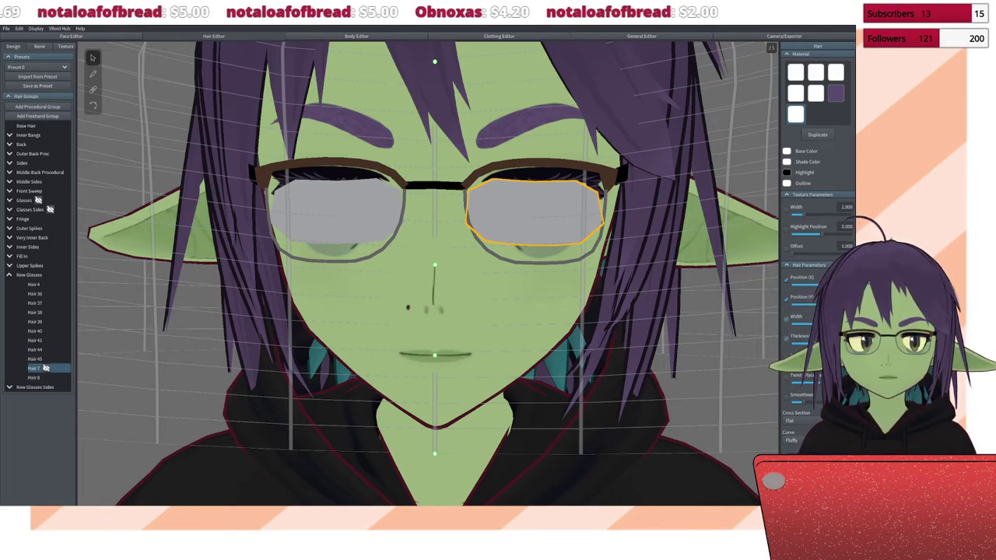
Step: Delete the lens strokes Hair 7 and Hair 8 from the New Glasses group
{"action": "left_click", "coordinate": [46, 369]}
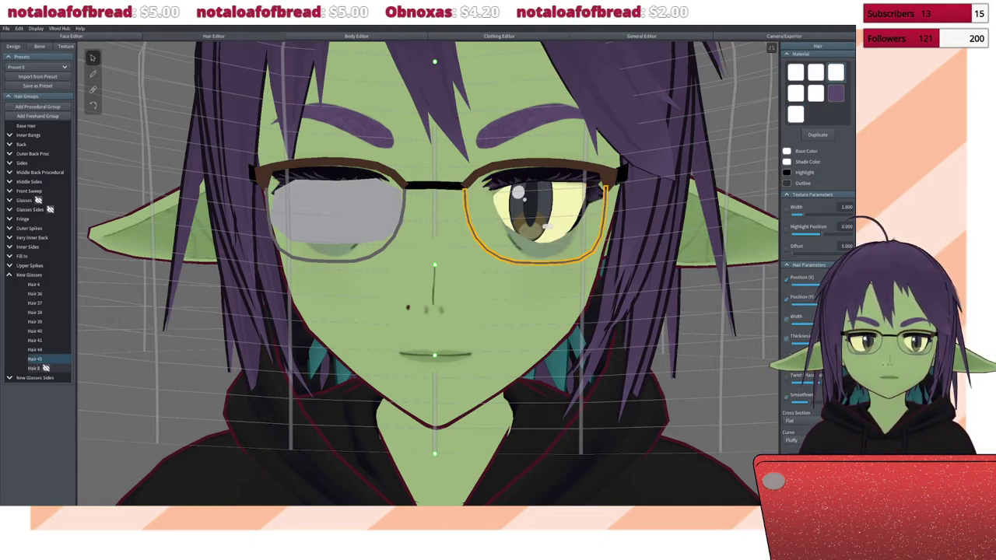
{"action": "right_click", "coordinate": [35, 359]}
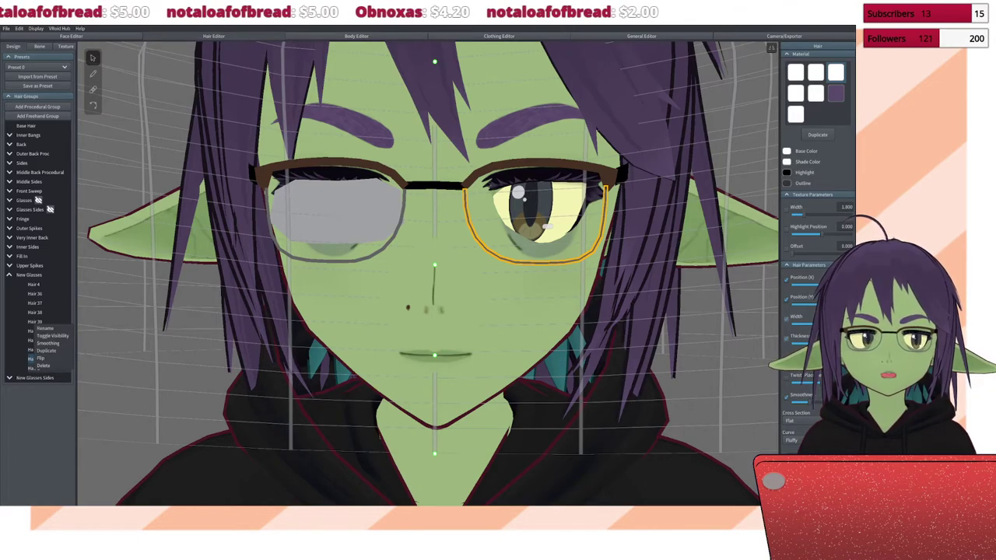
{"action": "left_click", "coordinate": [35, 370]}
{"action": "left_click", "coordinate": [33, 369]}
{"action": "right_click", "coordinate": [34, 370]}
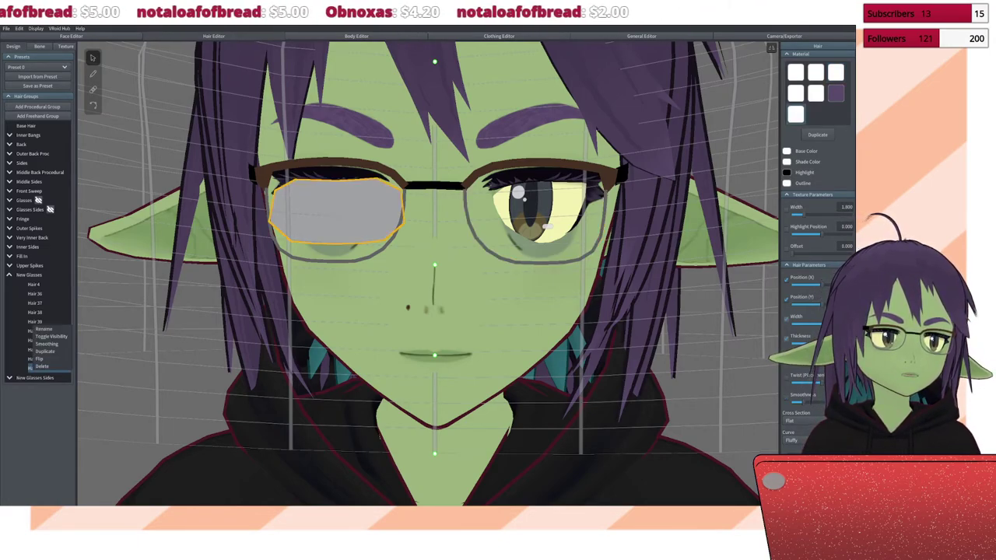
{"action": "left_click", "coordinate": [42, 366]}
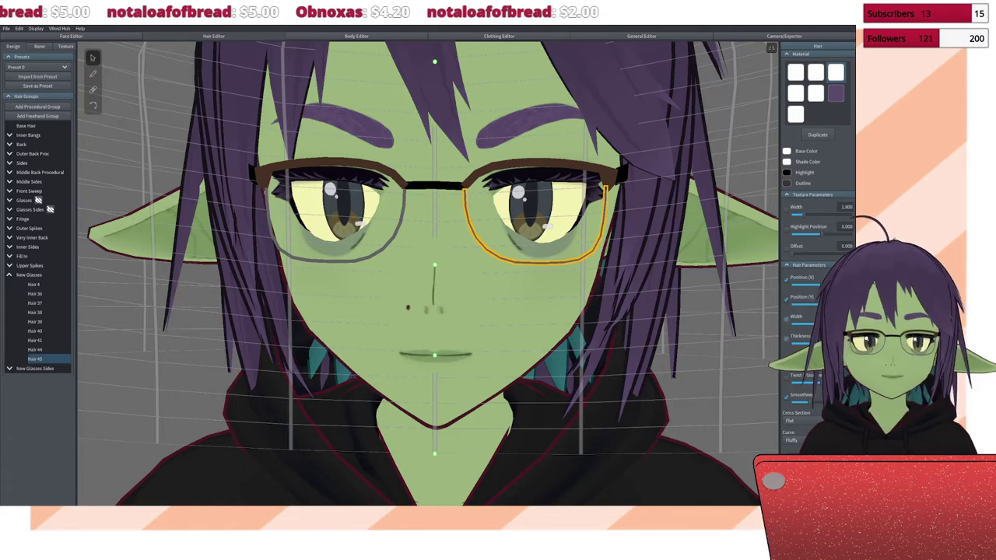
Step: Deselect the hair, collapse the New Glasses group, and examine the avatar's face and glasses from several angles and distances
{"action": "key", "text": "Escape"}
{"action": "right_click_drag", "start_coordinate": [467, 281], "coordinate": [436, 269]}
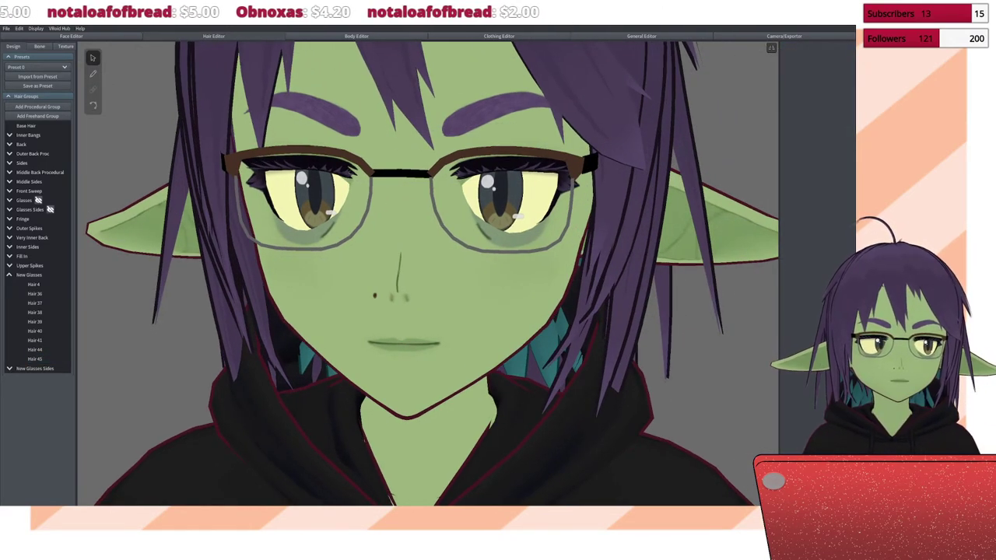
{"action": "scroll", "coordinate": [427, 274], "scroll_direction": "down", "scroll_amount": 2}
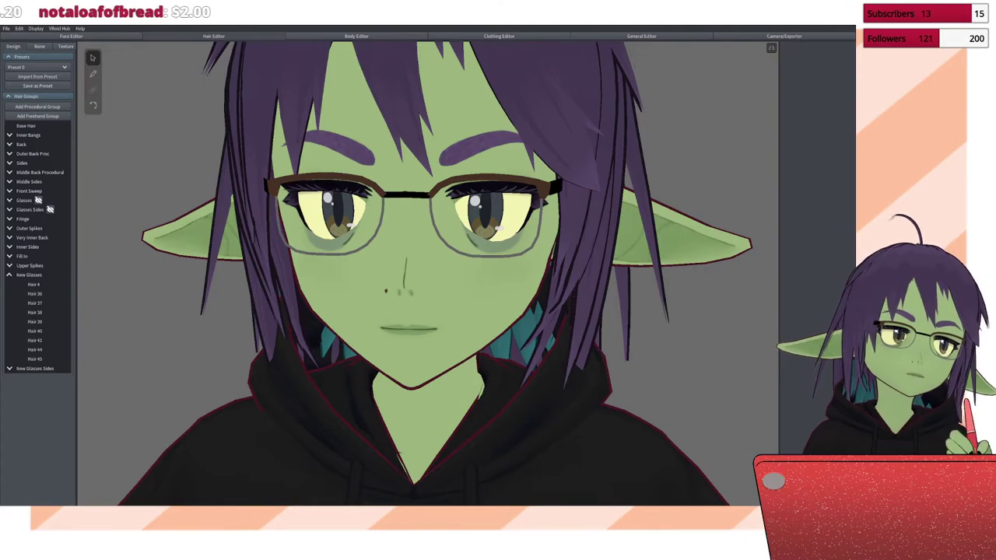
{"action": "mouse_move", "coordinate": [428, 273]}
{"action": "right_mouse_down"}
{"action": "mouse_move", "coordinate": [591, 272]}
{"action": "mouse_move", "coordinate": [382, 280]}
{"action": "mouse_move", "coordinate": [428, 249]}
{"action": "mouse_move", "coordinate": [413, 276]}
{"action": "right_mouse_up"}
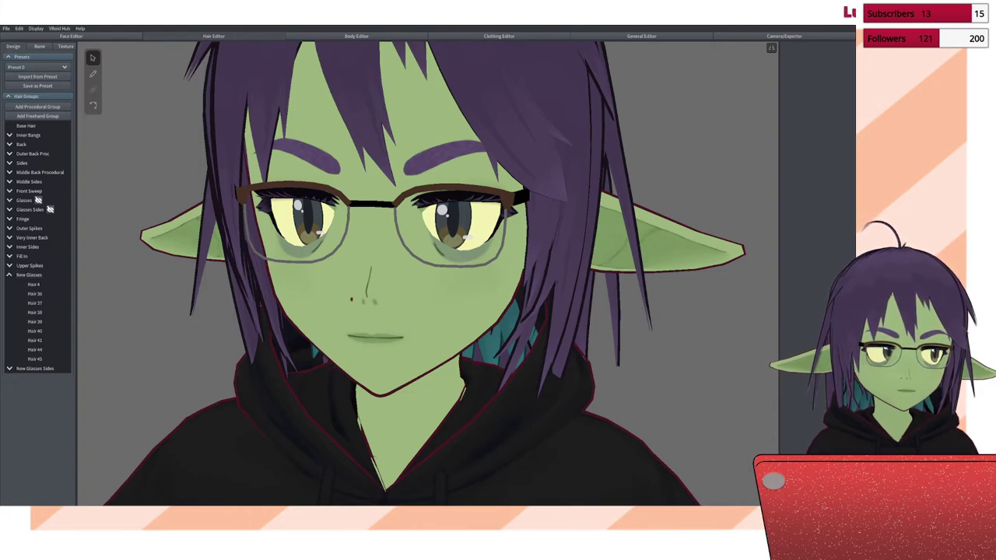
{"action": "left_click", "coordinate": [9, 274]}
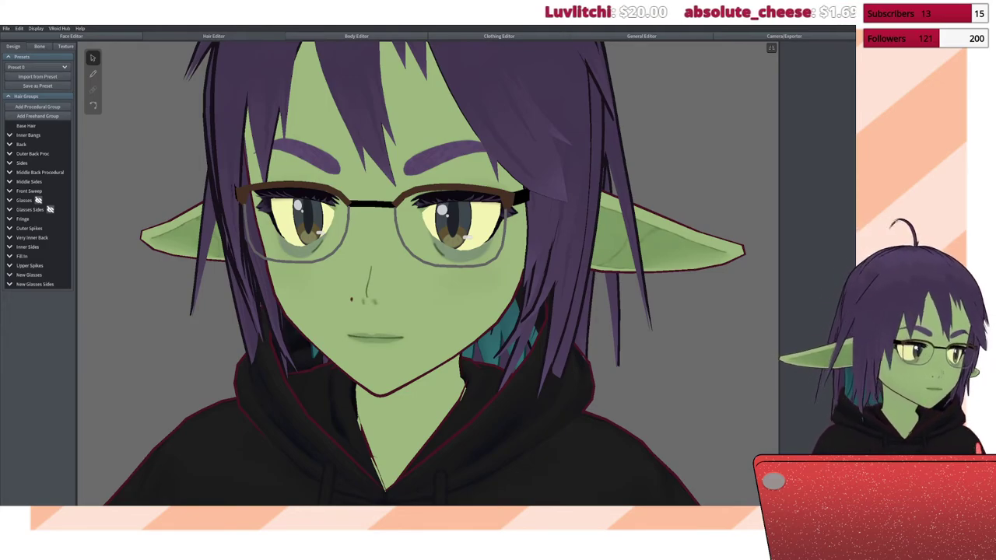
{"action": "right_click_drag", "start_coordinate": [638, 296], "coordinate": [234, 288]}
{"action": "scroll", "coordinate": [427, 274], "scroll_direction": "down", "scroll_amount": 3}
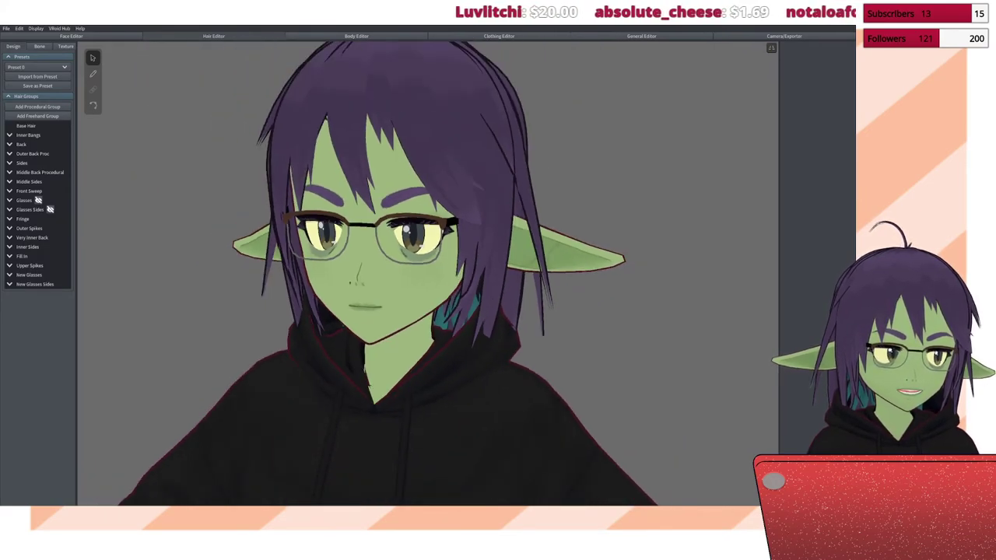
{"action": "mouse_move", "coordinate": [389, 284]}
{"action": "right_mouse_down"}
{"action": "mouse_move", "coordinate": [459, 280]}
{"action": "mouse_move", "coordinate": [395, 299]}
{"action": "right_mouse_up"}
{"action": "middle_click_drag", "start_coordinate": [396, 299], "coordinate": [425, 348]}
{"action": "right_click_drag", "start_coordinate": [425, 349], "coordinate": [470, 302]}
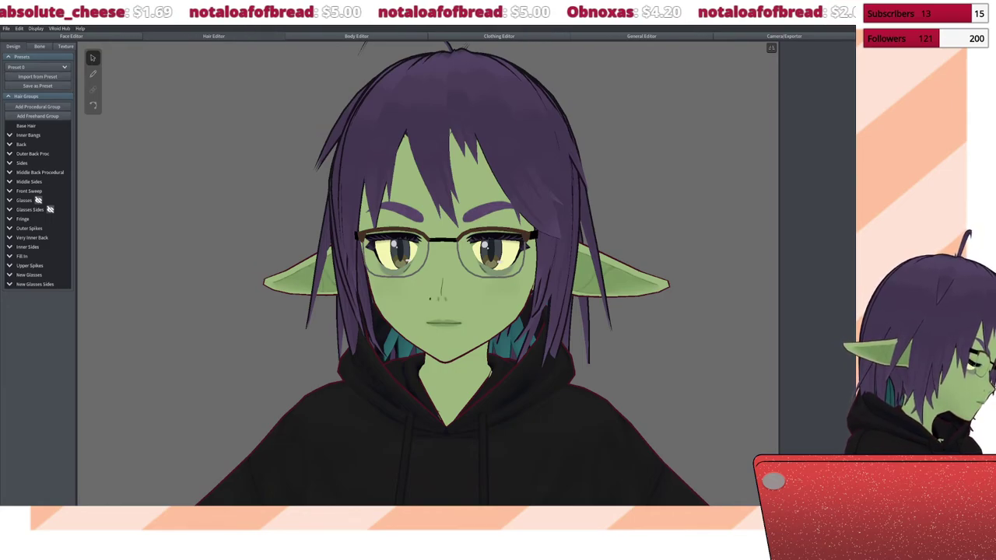
Step: Switch to the Unity project containing the hoodie avatar and its materials
{"action": "key", "text": "alt+Tab"}
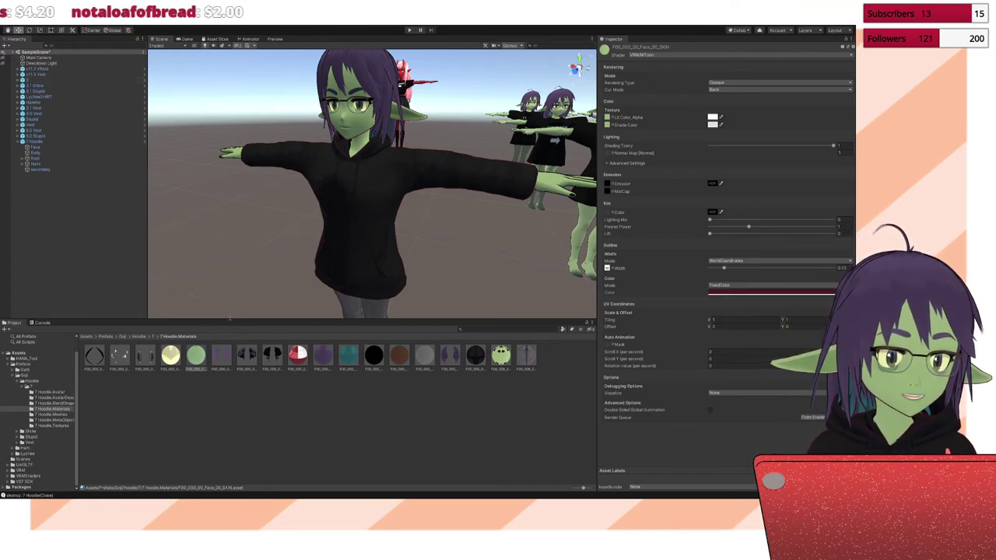
Step: Paste the copied green outline color onto the face skin material and the F00_008_01_Body_00_SKIN material
{"action": "key", "text": "ctrl+v"}
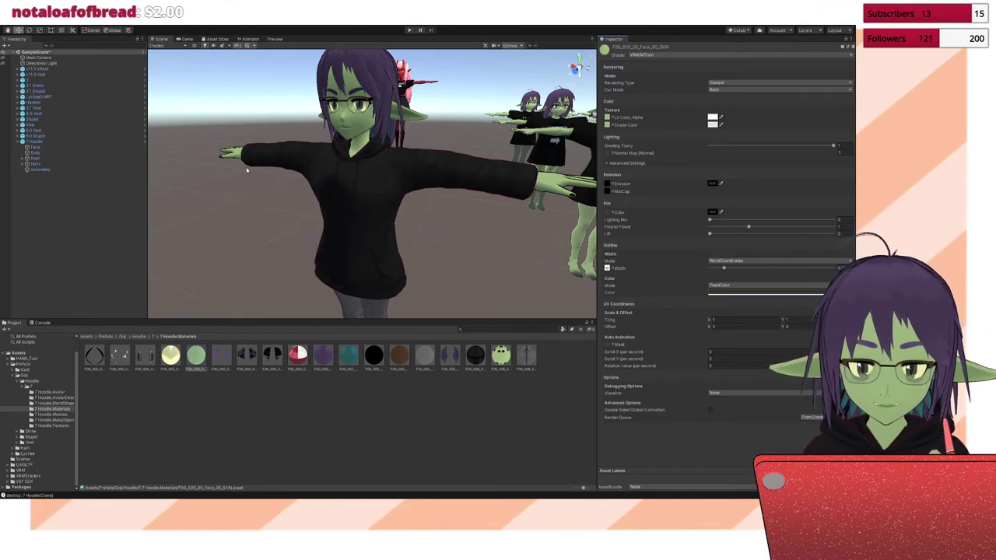
{"action": "left_click", "coordinate": [500, 362]}
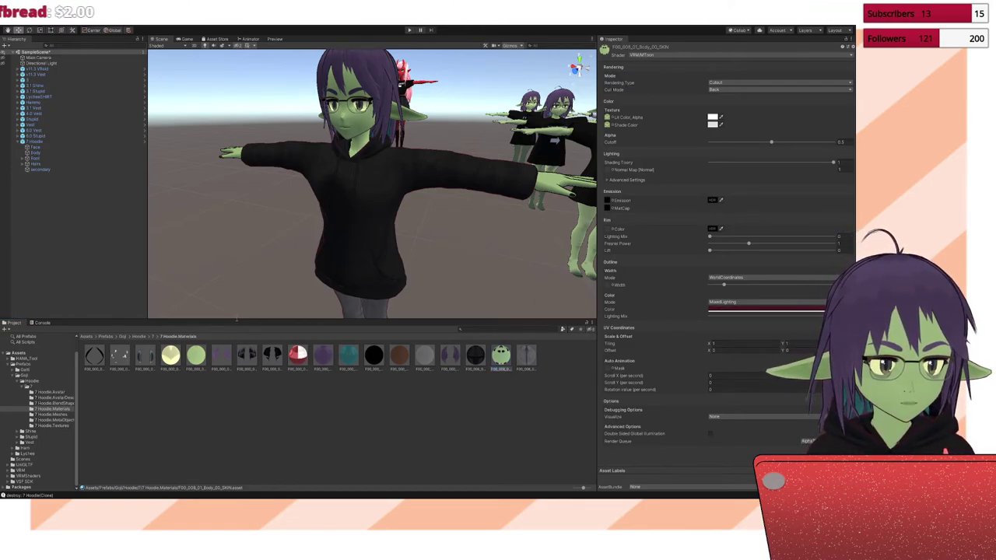
{"action": "key", "text": "ctrl+v"}
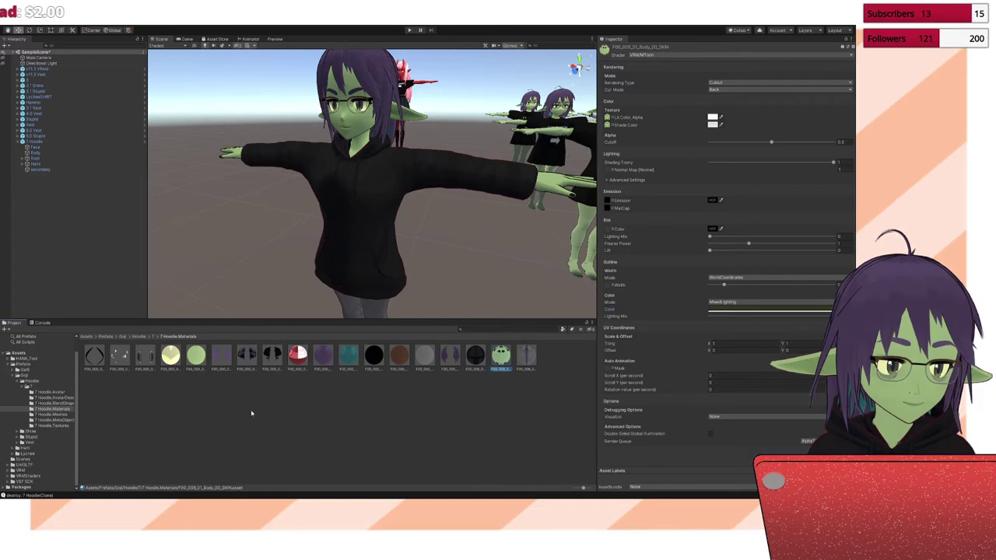
Step: Set the outline width mode of the brown hair material F00_000_Hair_00_HAIR_04 to None
{"action": "scroll", "coordinate": [407, 164], "scroll_direction": "up", "scroll_amount": 1}
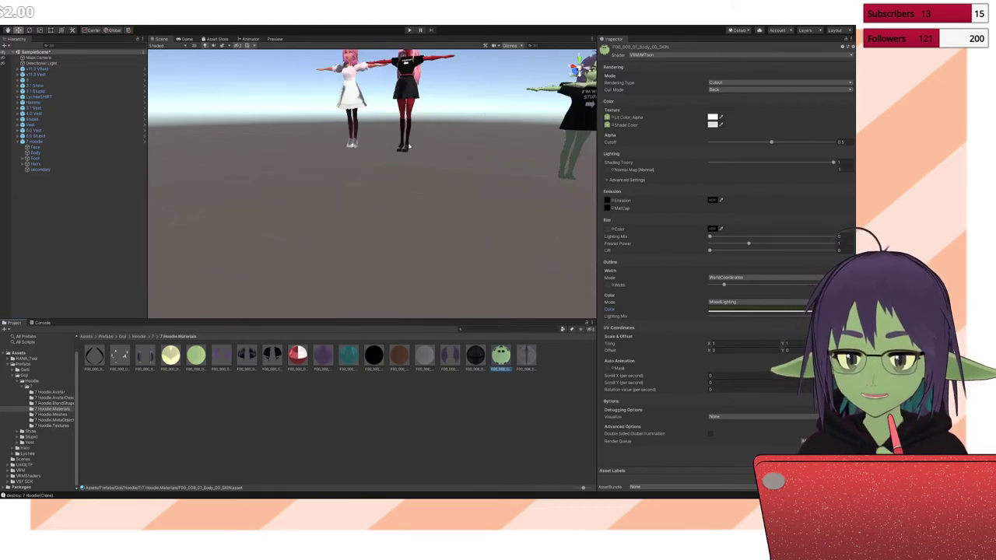
{"action": "scroll", "coordinate": [407, 156], "scroll_direction": "down", "scroll_amount": 1}
{"action": "right_click_drag", "start_coordinate": [409, 131], "coordinate": [367, 143]}
{"action": "middle_click_drag", "start_coordinate": [367, 142], "coordinate": [363, 145]}
{"action": "right_click_drag", "start_coordinate": [364, 145], "coordinate": [541, 142]}
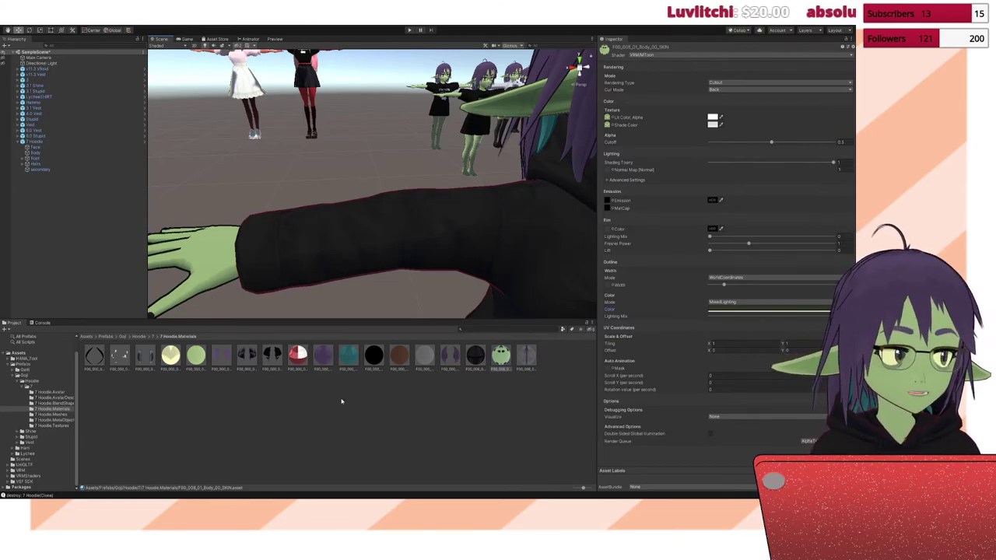
{"action": "left_click", "coordinate": [398, 358]}
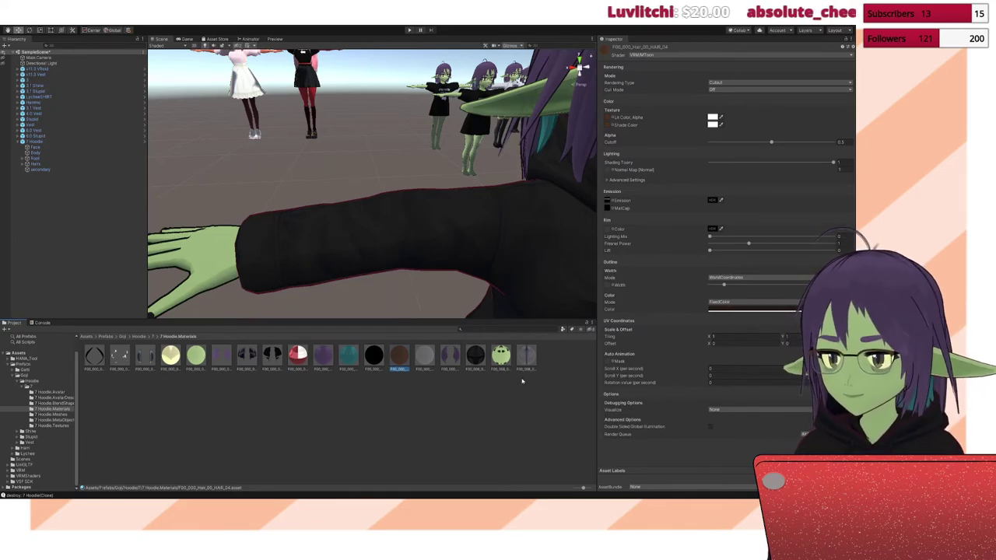
{"action": "left_click_drag", "start_coordinate": [502, 265], "coordinate": [568, 251], "text": "alt"}
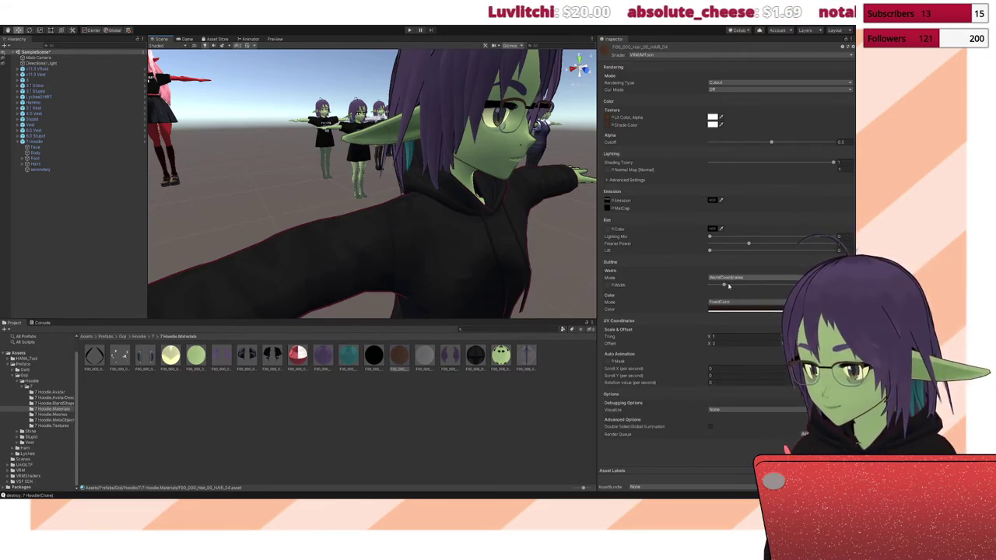
{"action": "left_click", "coordinate": [729, 278]}
{"action": "left_click", "coordinate": [729, 285]}
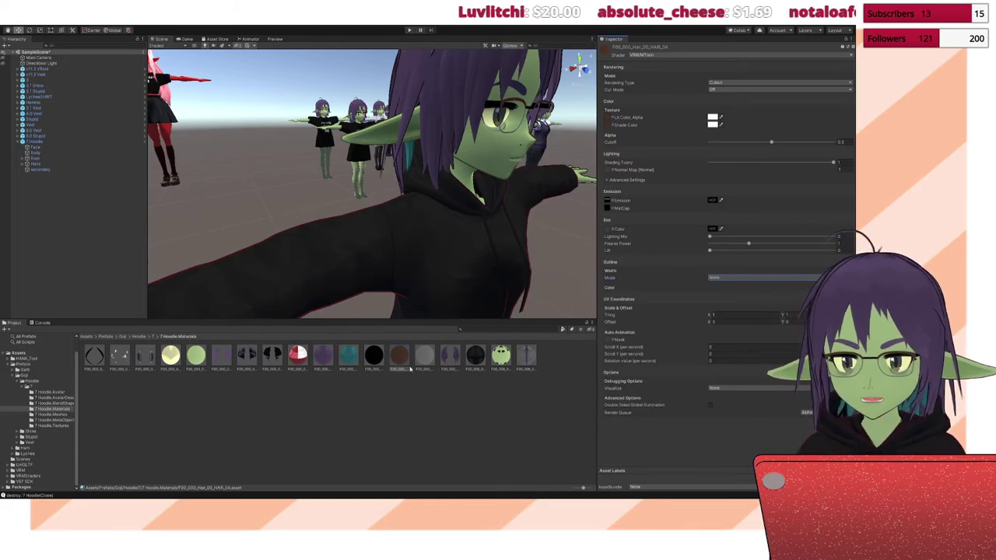
Step: Set the outline width mode to None for the black HAIR_03 and gray HAIR_05 materials
{"action": "left_click", "coordinate": [374, 357]}
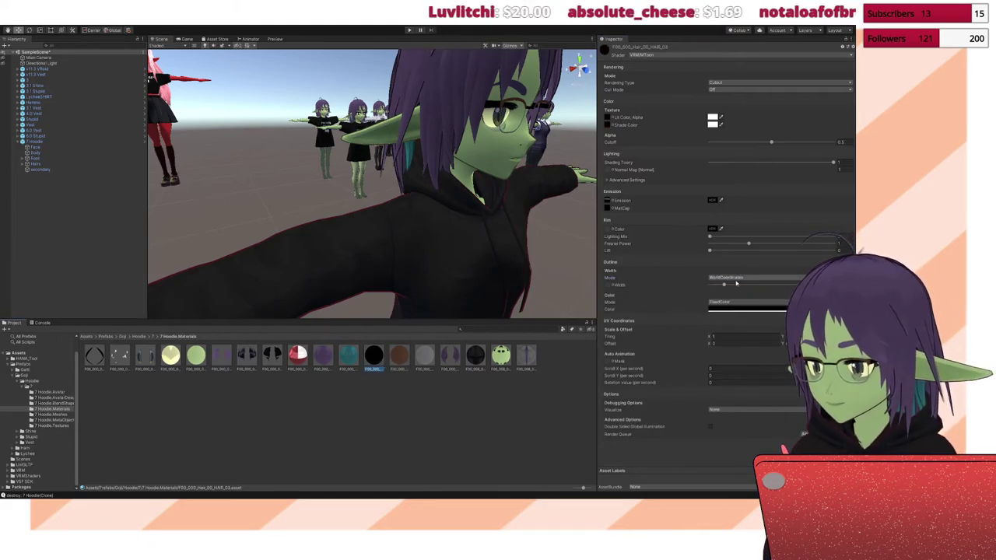
{"action": "left_click", "coordinate": [424, 357]}
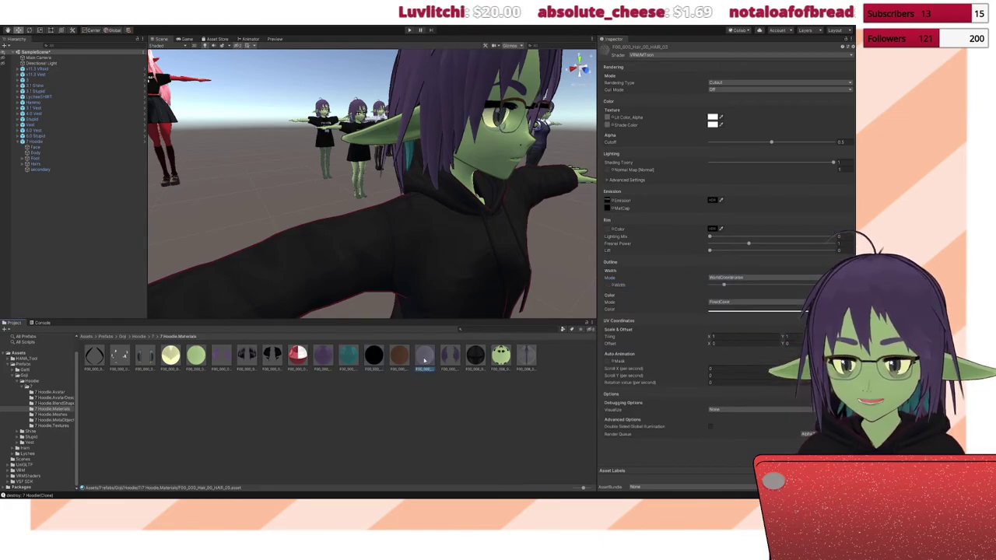
{"action": "left_click", "coordinate": [729, 286]}
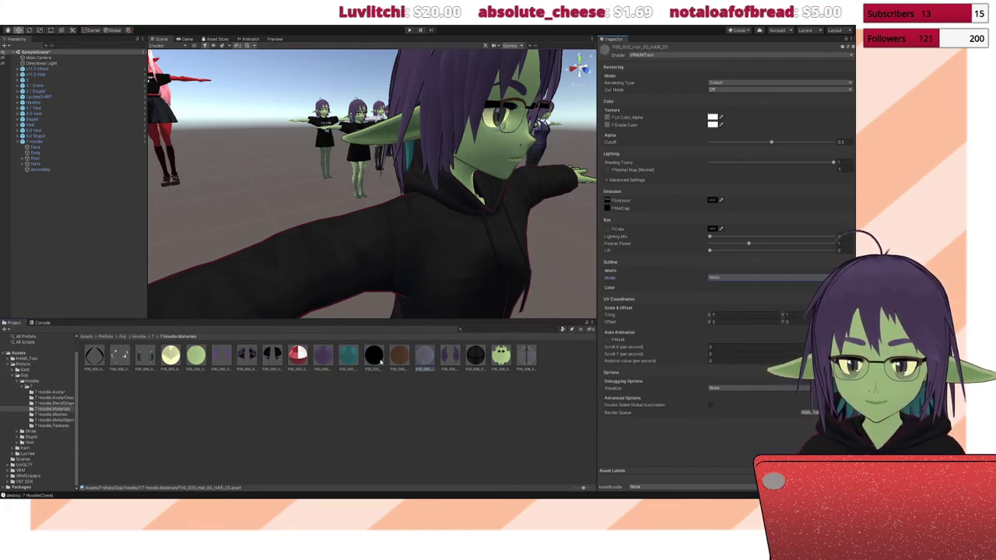
Step: Replace the red outline color of the Tops and Bottoms cloth materials with a dark color
{"action": "left_click", "coordinate": [474, 365]}
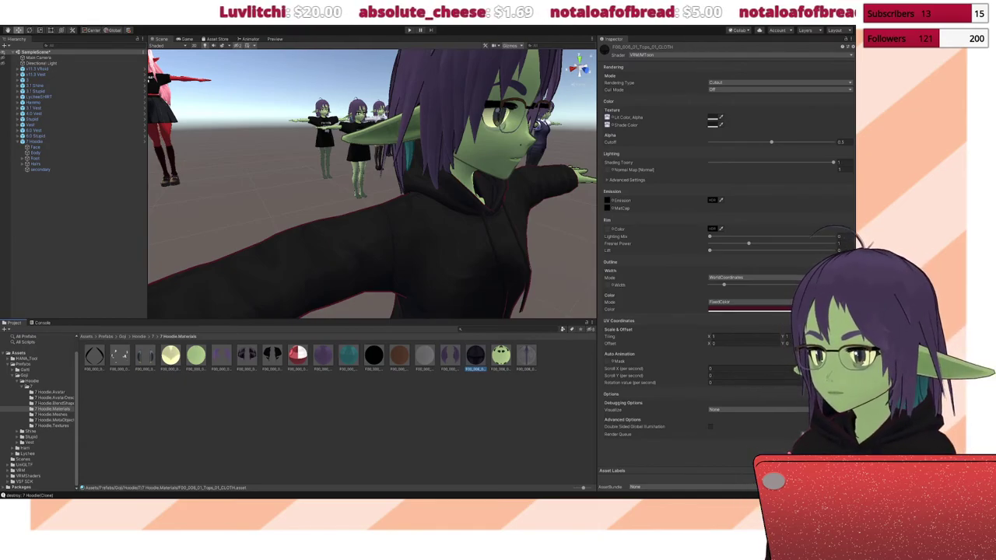
{"action": "left_click", "coordinate": [751, 309]}
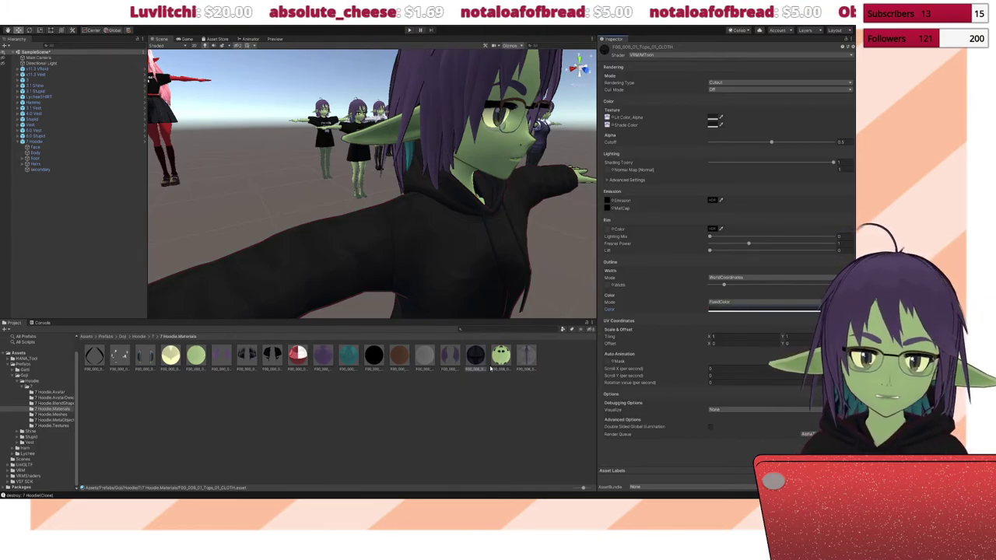
{"action": "left_click", "coordinate": [527, 357]}
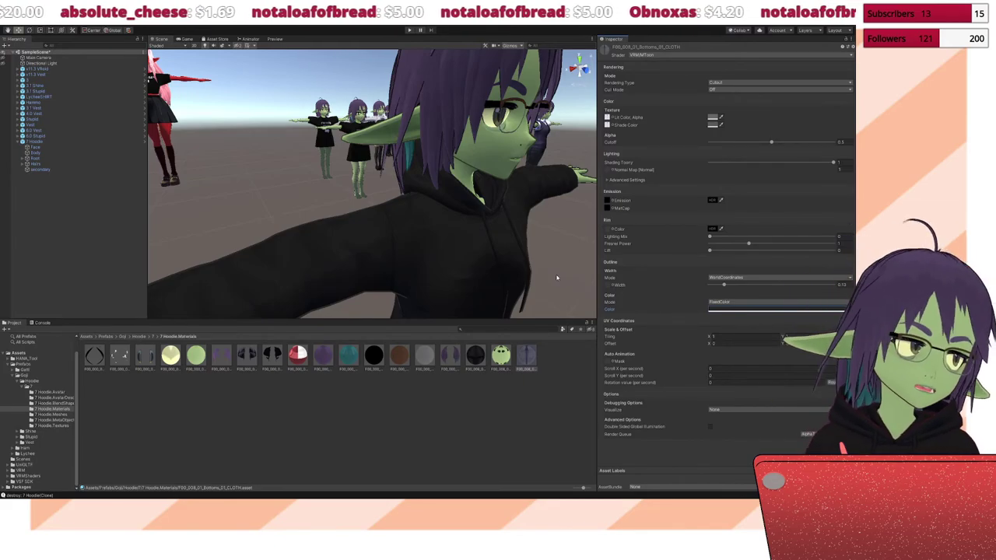
Step: Examine the outlines of the hoodie's torso, sleeves and hood and the avatar's head from several angles
{"action": "middle_click_drag", "start_coordinate": [551, 281], "coordinate": [545, 276]}
{"action": "left_click_drag", "start_coordinate": [544, 276], "coordinate": [546, 274]}
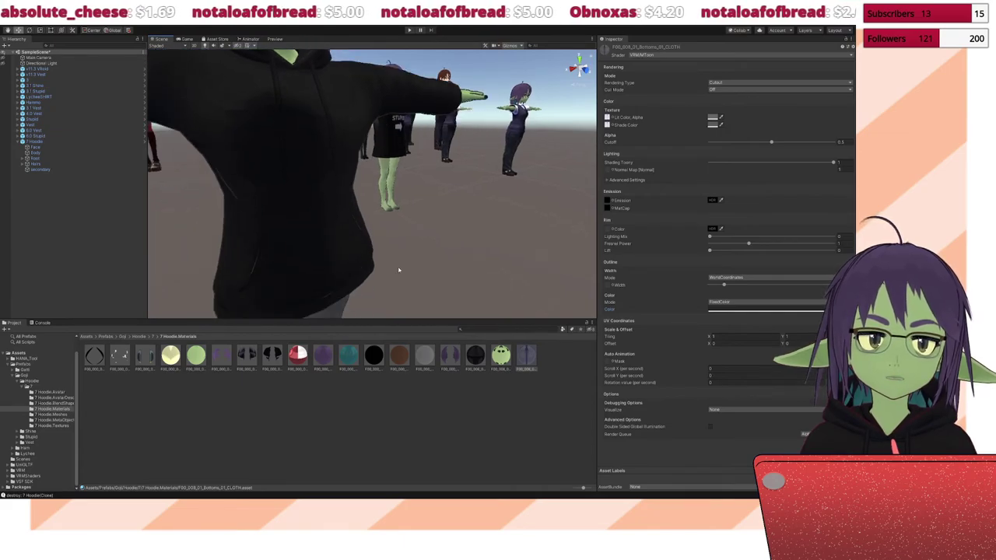
{"action": "scroll", "coordinate": [399, 269], "scroll_direction": "up", "scroll_amount": 2}
{"action": "scroll", "coordinate": [396, 265], "scroll_direction": "down", "scroll_amount": 2}
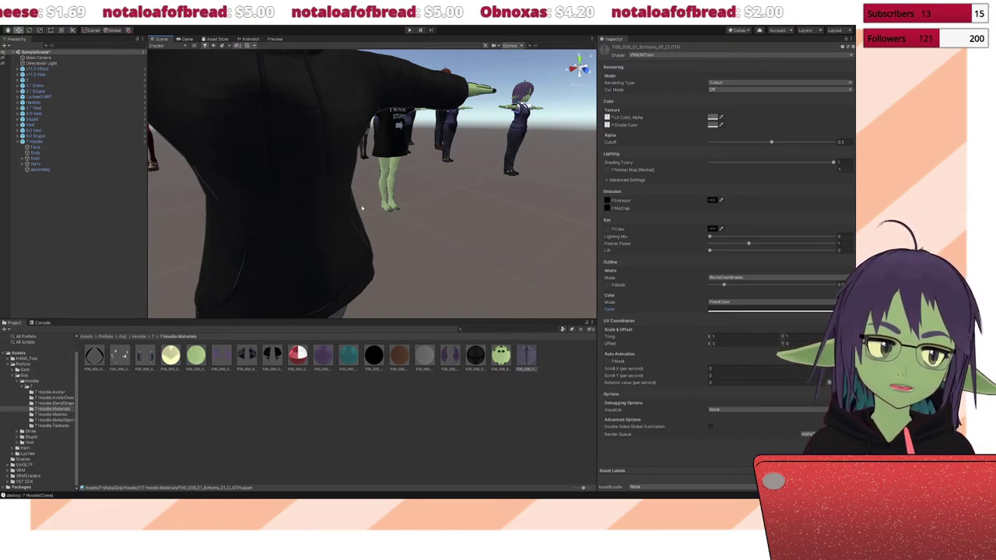
{"action": "left_click_drag", "start_coordinate": [374, 194], "coordinate": [378, 192]}
{"action": "right_click_drag", "start_coordinate": [377, 192], "coordinate": [384, 187]}
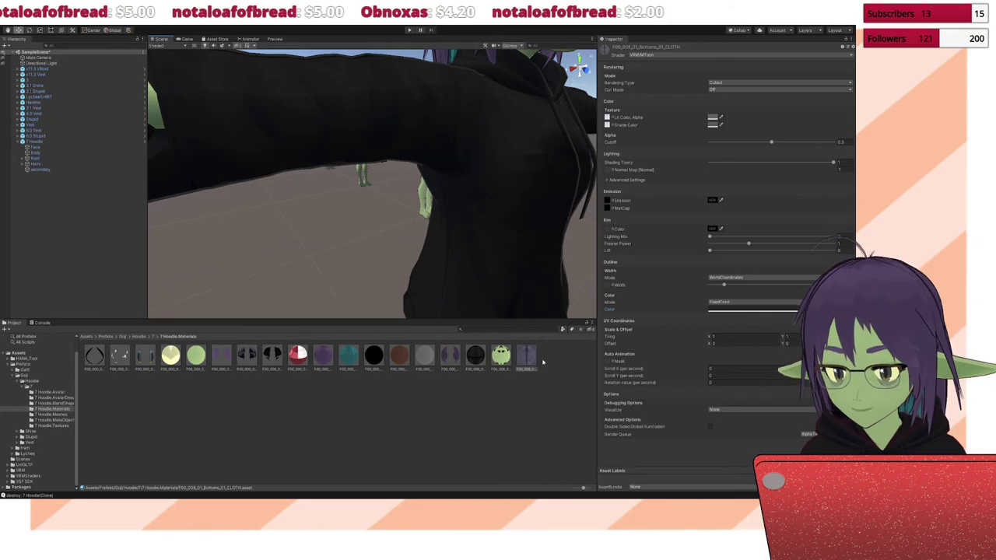
{"action": "scroll", "coordinate": [456, 295], "scroll_direction": "down", "scroll_amount": 3}
{"action": "middle_click_drag", "start_coordinate": [456, 296], "coordinate": [432, 273]}
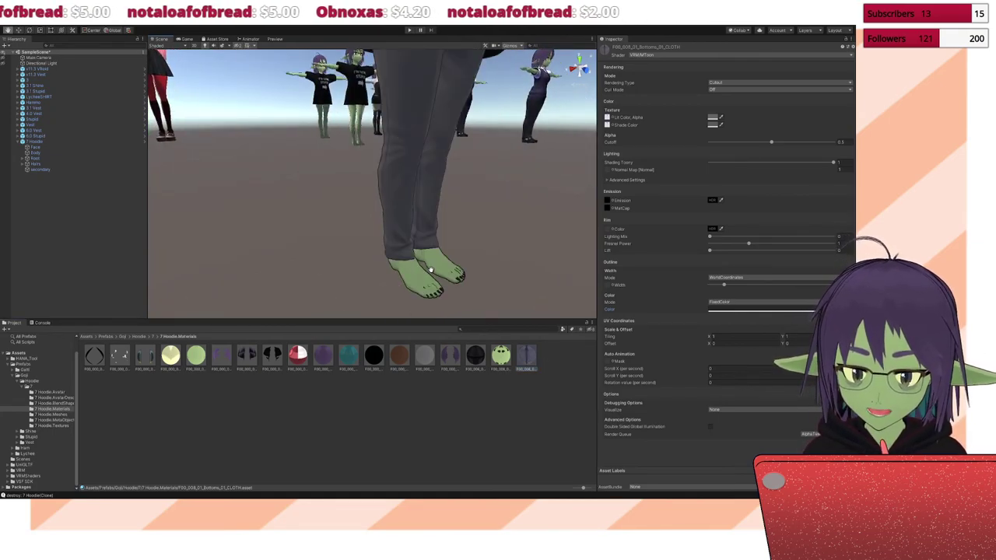
{"action": "middle_click_drag", "start_coordinate": [415, 154], "coordinate": [413, 165]}
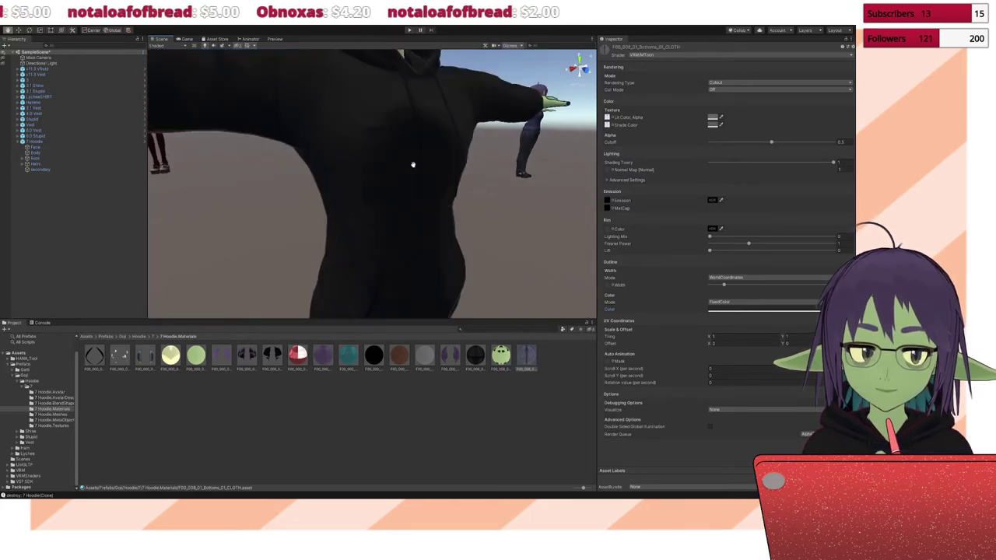
{"action": "right_click_drag", "start_coordinate": [413, 164], "coordinate": [414, 170]}
Step: Change the outline color of the purple hair material F00_000_Hair_00_HAIR_01, then clear the selection
{"action": "left_click", "coordinate": [325, 359]}
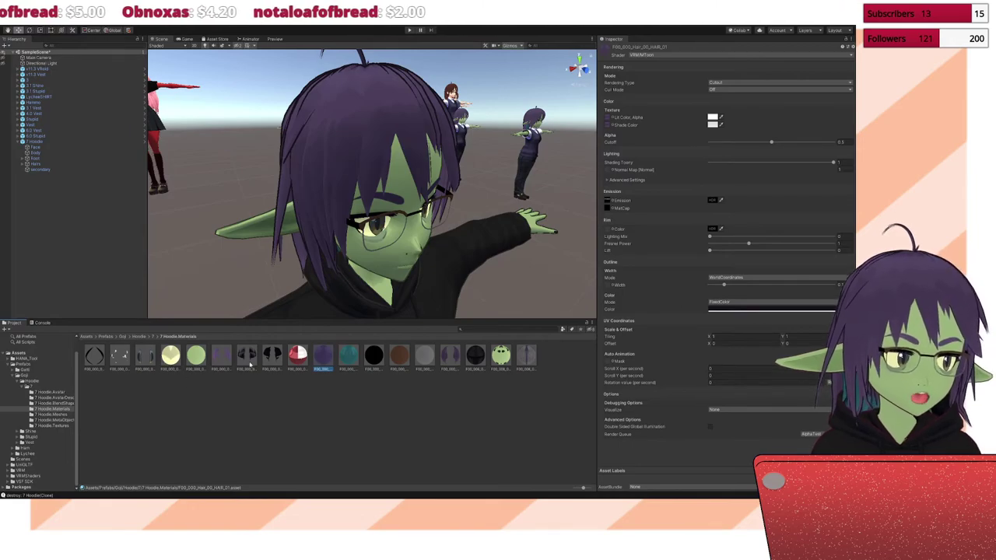
{"action": "left_click", "coordinate": [377, 359]}
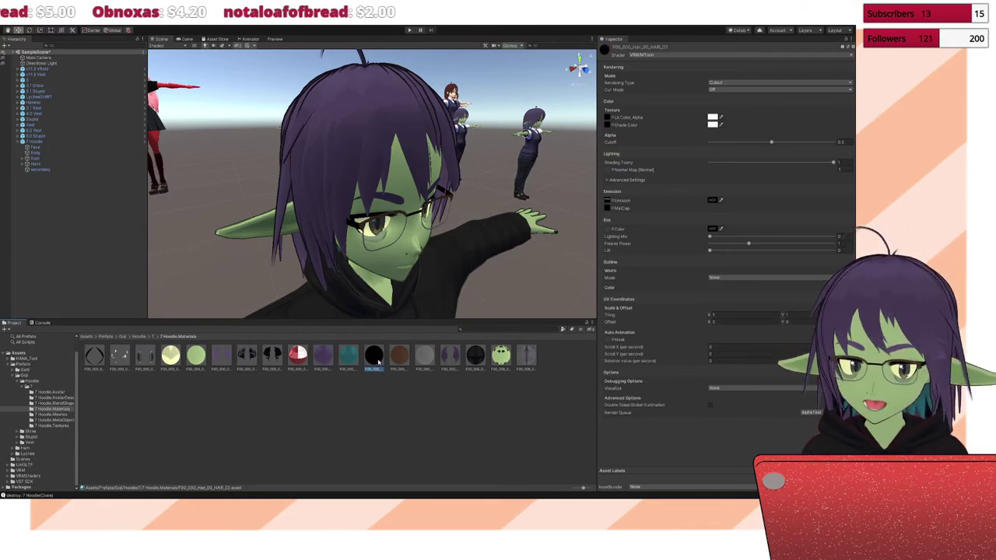
{"action": "left_click", "coordinate": [325, 358]}
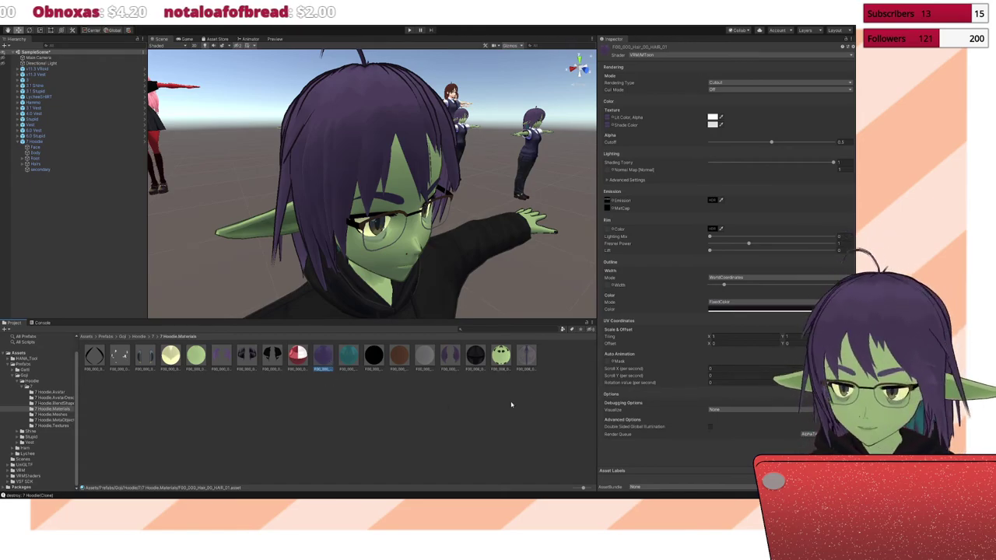
{"action": "left_click", "coordinate": [723, 312]}
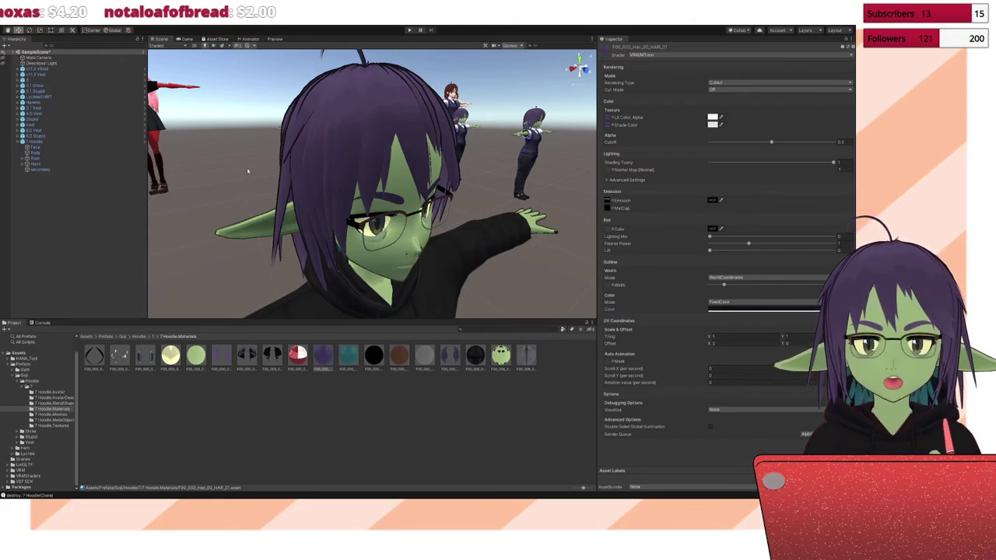
{"action": "left_click", "coordinate": [365, 427]}
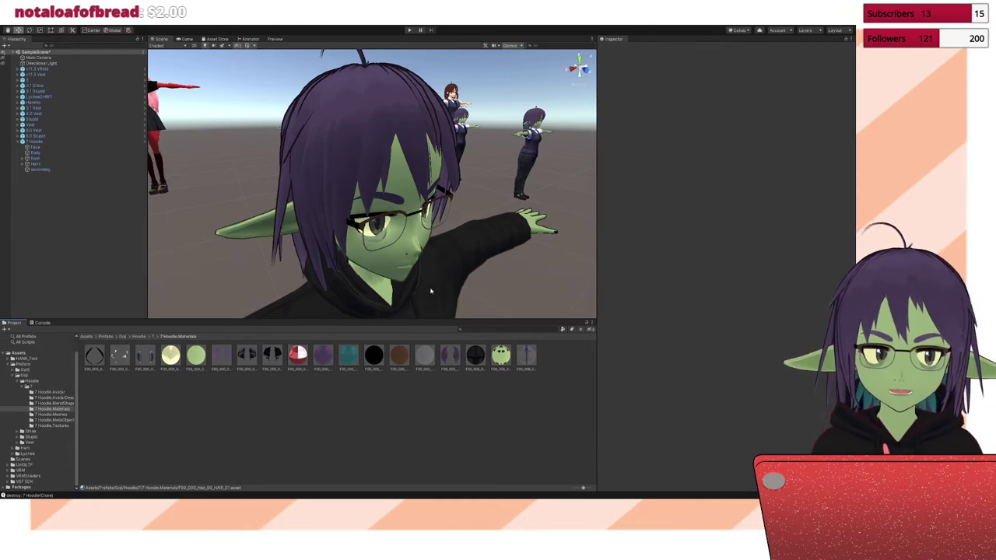
Step: Examine the hoodie avatar's outlines up close and from farther back in the scene
{"action": "middle_click_drag", "start_coordinate": [492, 284], "coordinate": [492, 281]}
{"action": "scroll", "coordinate": [493, 284], "scroll_direction": "down", "scroll_amount": 4}
{"action": "scroll", "coordinate": [490, 281], "scroll_direction": "up", "scroll_amount": 3}
{"action": "scroll", "coordinate": [490, 282], "scroll_direction": "up", "scroll_amount": 5}
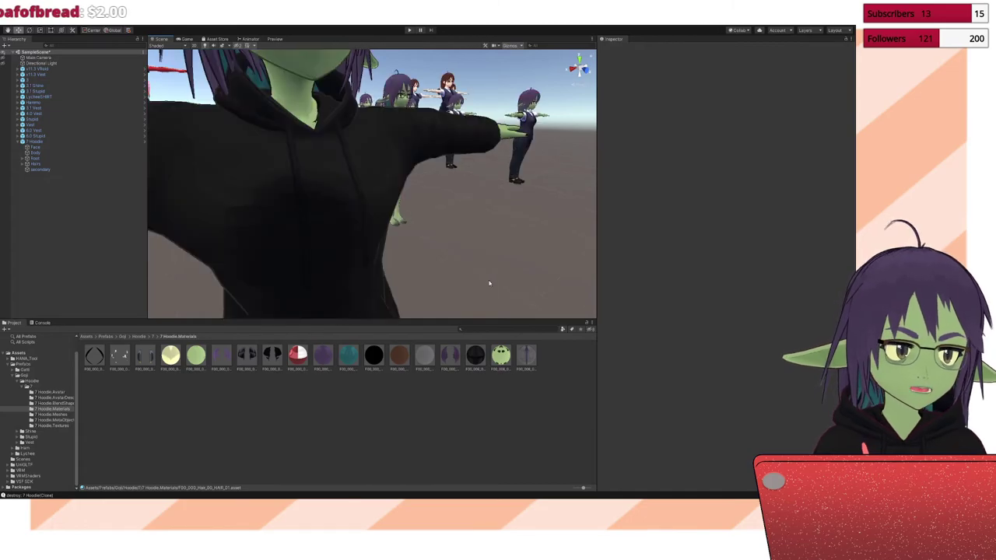
{"action": "key", "text": "e"}
{"action": "right_click_drag", "start_coordinate": [458, 272], "coordinate": [404, 256]}
{"action": "key", "text": "q"}
{"action": "scroll", "coordinate": [222, 262], "scroll_direction": "down", "scroll_amount": 5}
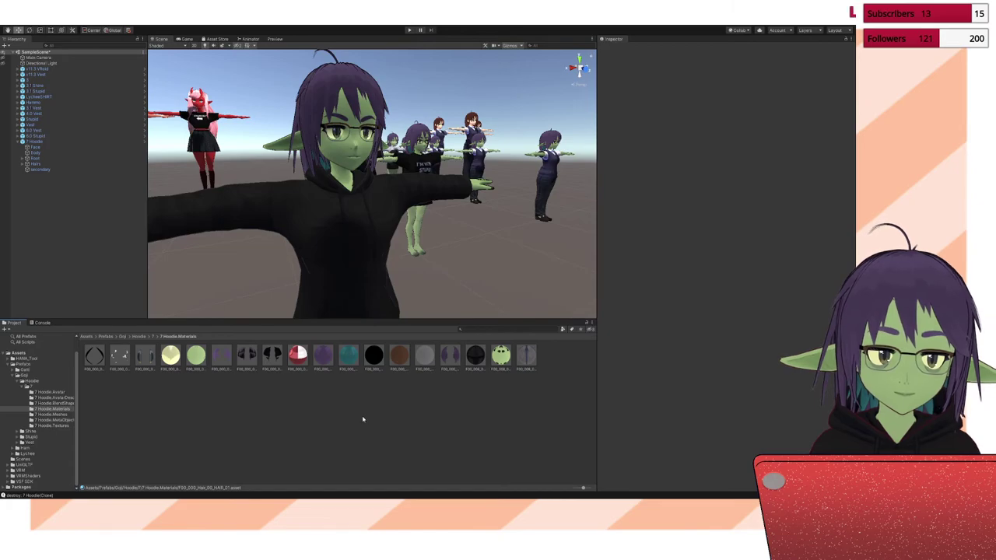
Step: Locate the flat normal texture used by the EyeHighlight material and assign it as the face skin material's normal map
{"action": "left_click", "coordinate": [120, 357]}
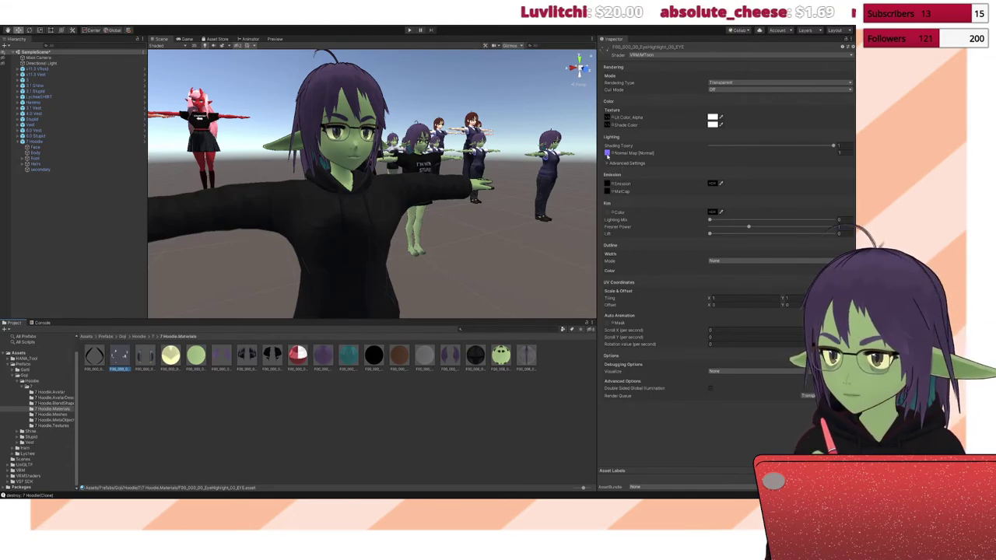
{"action": "left_click", "coordinate": [607, 153]}
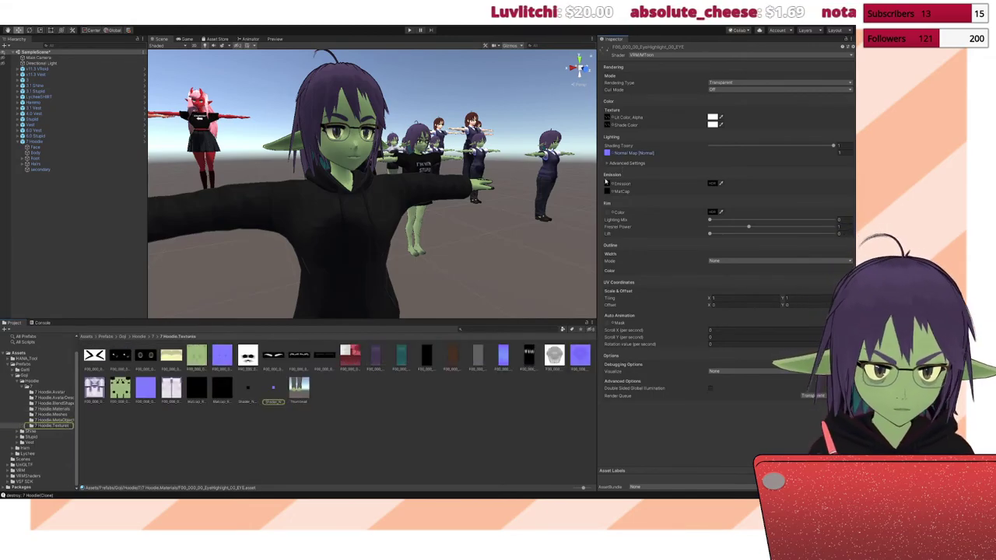
{"action": "left_click", "coordinate": [51, 409]}
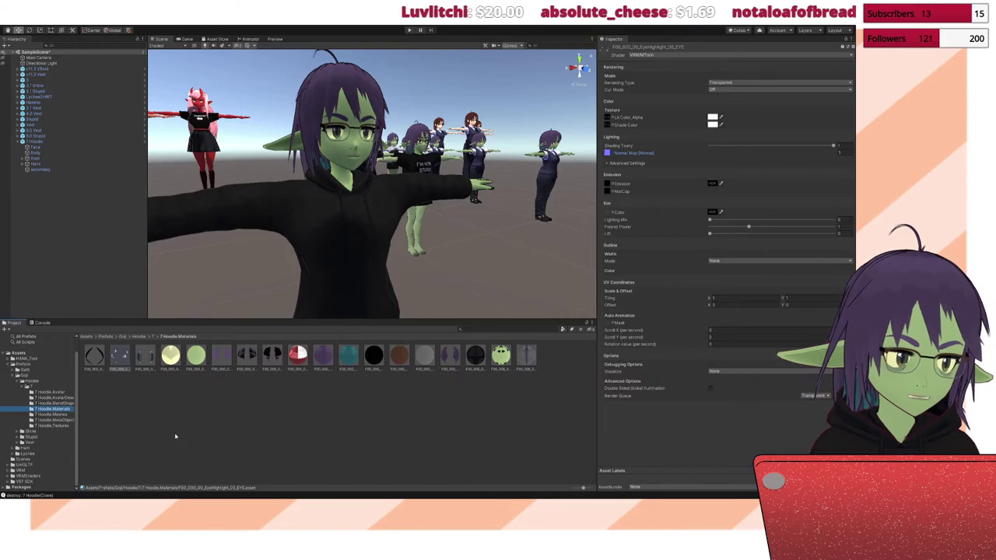
{"action": "left_click", "coordinate": [197, 358]}
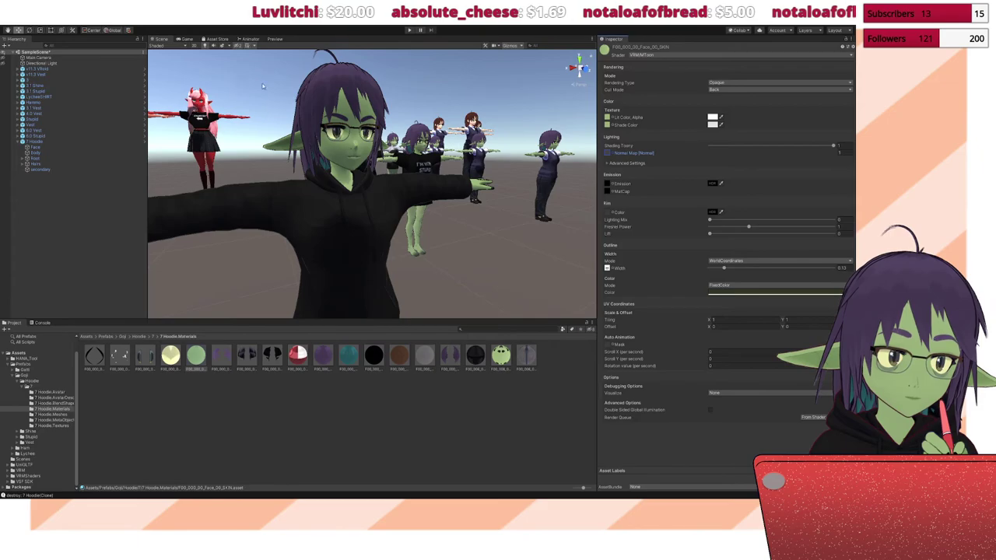
{"action": "left_click", "coordinate": [48, 426]}
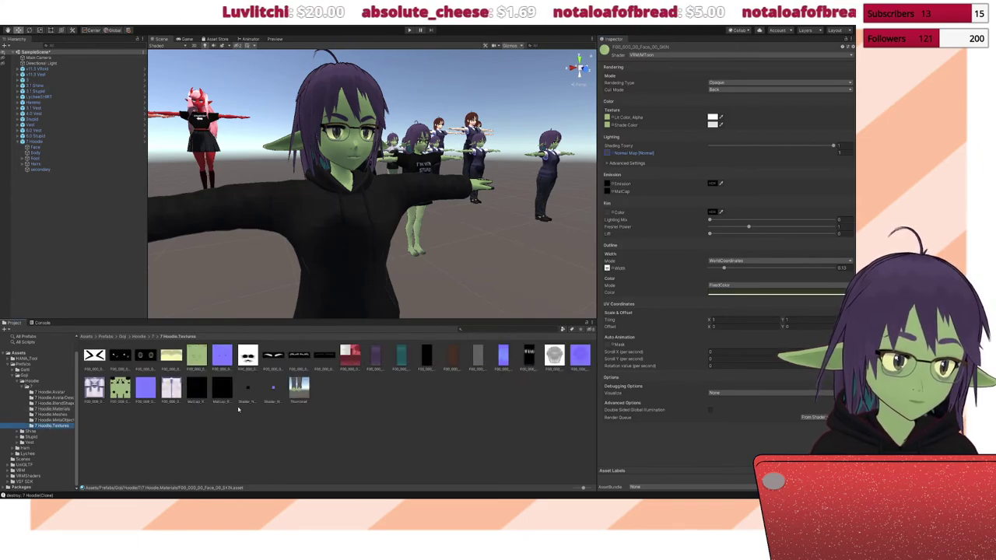
{"action": "left_click_drag", "start_coordinate": [273, 394], "coordinate": [610, 152]}
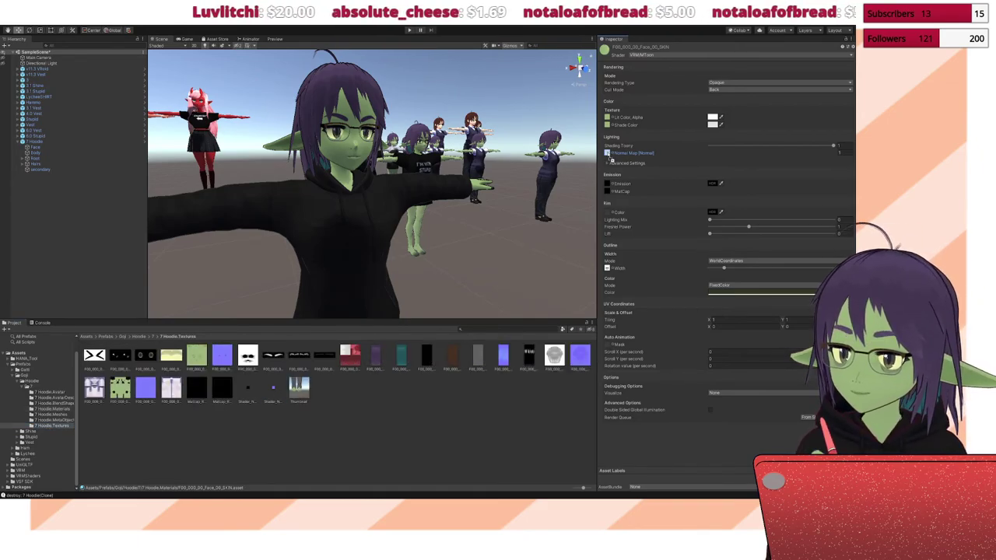
Step: Assign the same flat normal texture as the normal map of the purple hair material F00_000_Hair_00_HAIR_01
{"action": "left_click", "coordinate": [55, 410]}
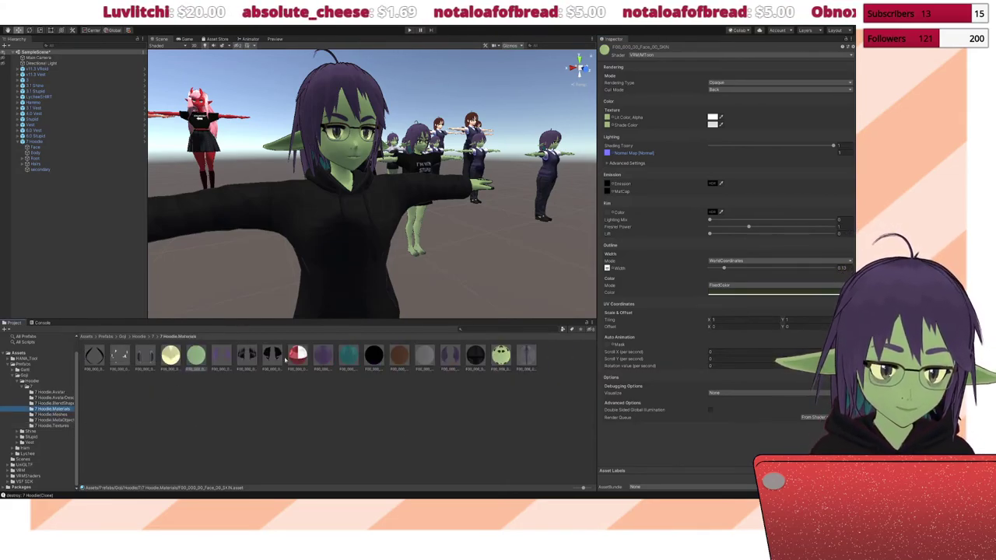
{"action": "left_click", "coordinate": [323, 356]}
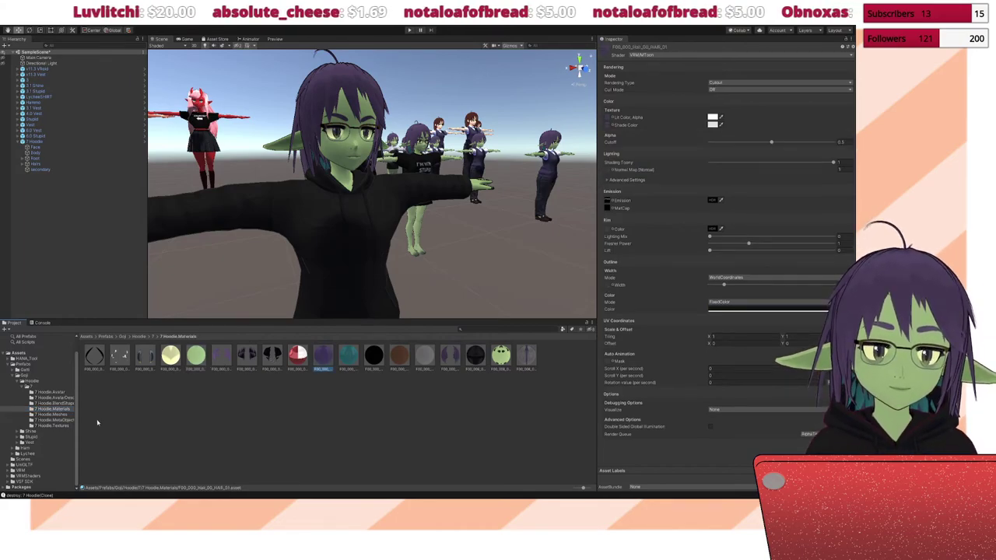
{"action": "left_click", "coordinate": [57, 426]}
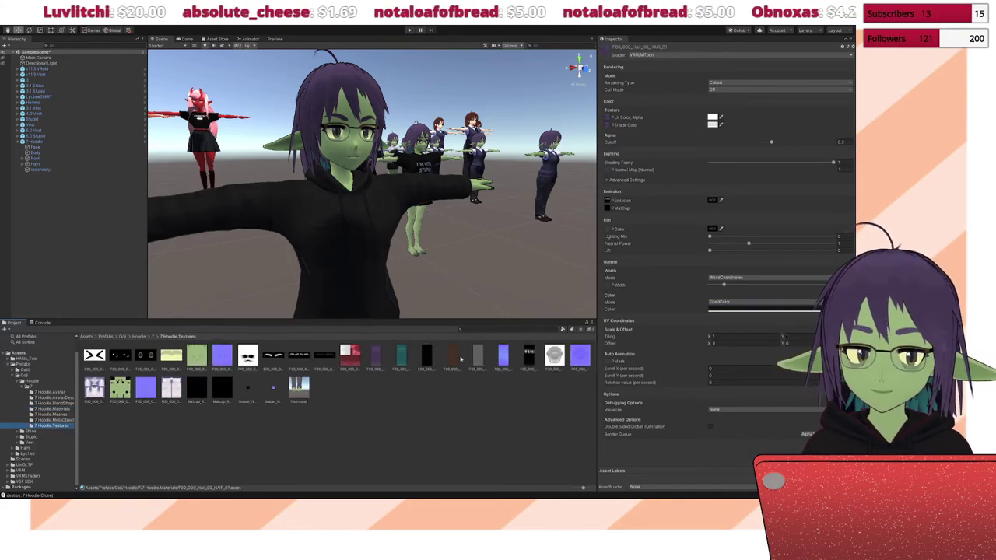
{"action": "left_click_drag", "start_coordinate": [273, 387], "coordinate": [609, 168]}
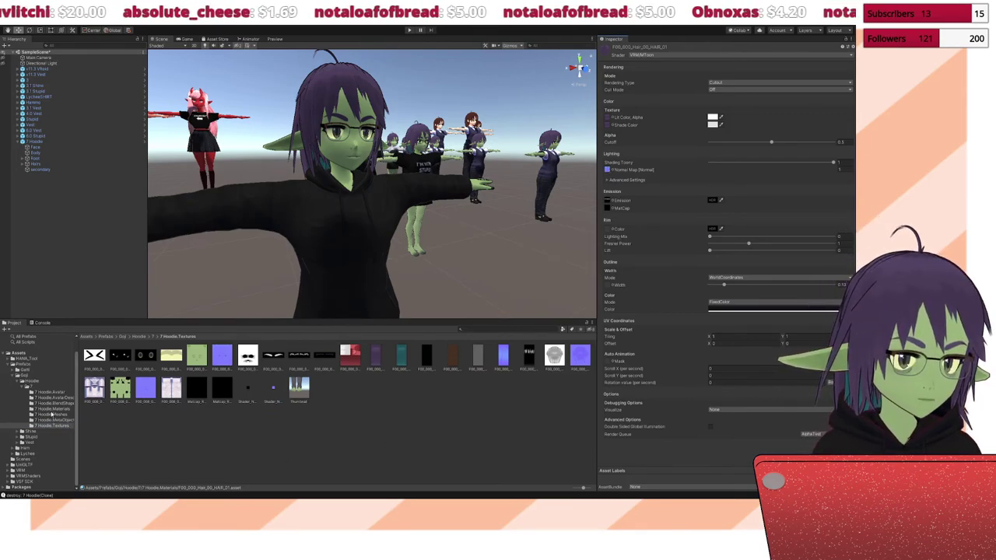
Step: Assign the small flat normal texture from the hoodie textures as the normal map of the teal hair material F00_000_Hair_00_HAIR_02
{"action": "left_click", "coordinate": [52, 409]}
{"action": "left_click", "coordinate": [344, 357]}
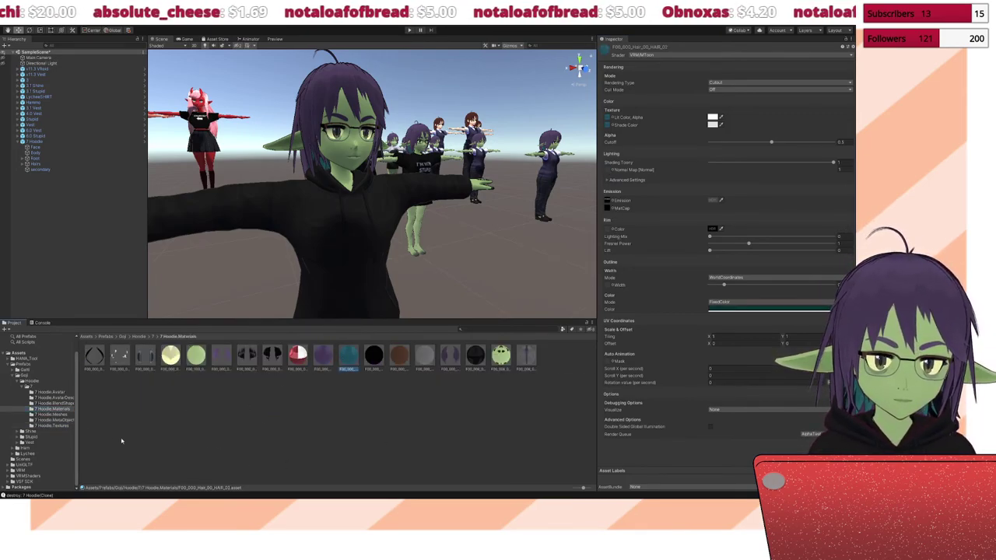
{"action": "left_click", "coordinate": [51, 426]}
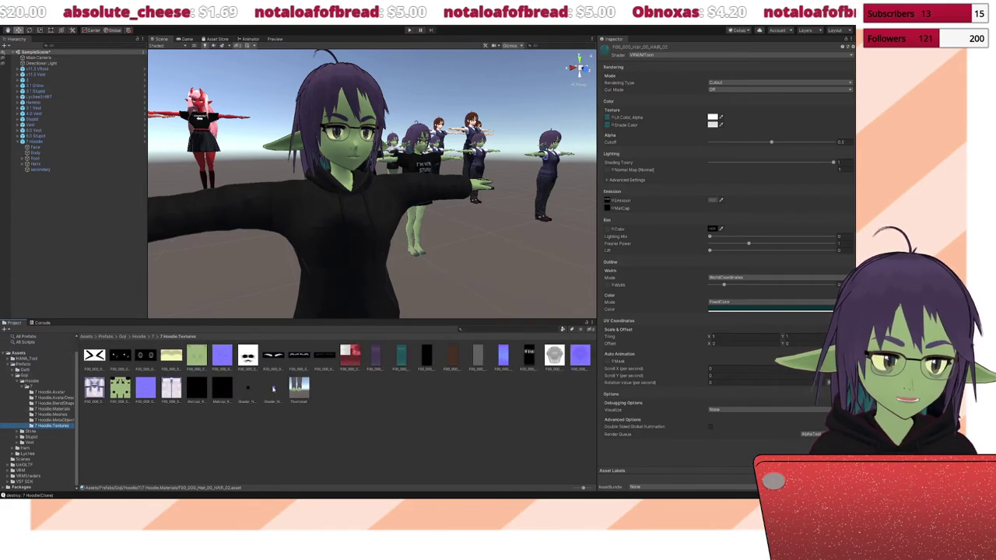
{"action": "left_click_drag", "start_coordinate": [273, 390], "coordinate": [608, 170]}
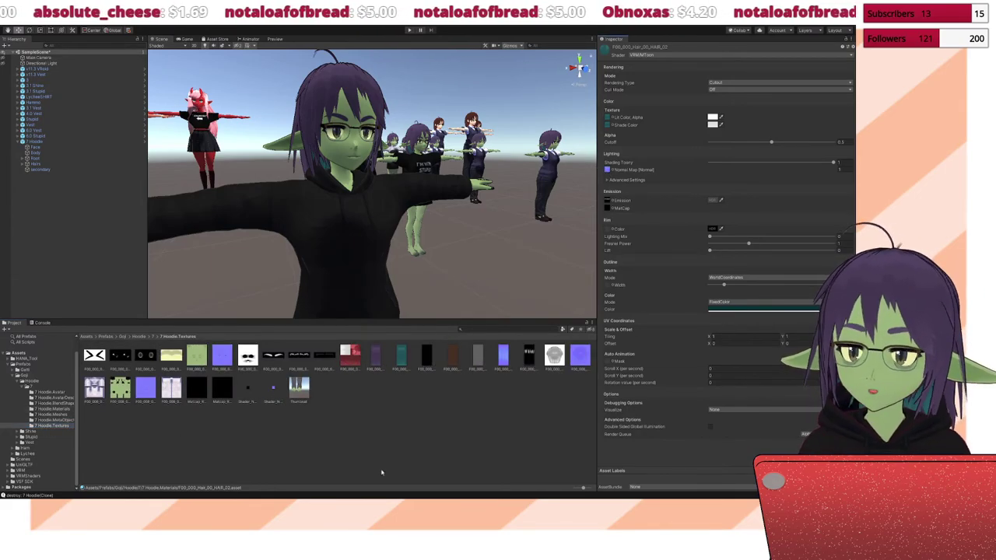
Step: Assign the same flat normal texture as the normal map of the black hair material F00_000_Hair_00_HAIR_03
{"action": "left_click", "coordinate": [50, 408]}
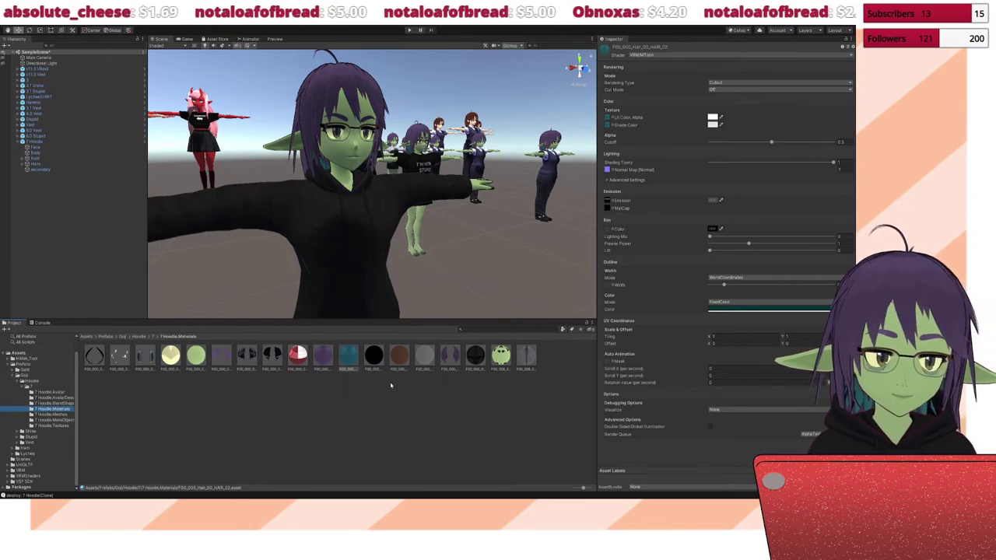
{"action": "left_click", "coordinate": [375, 357]}
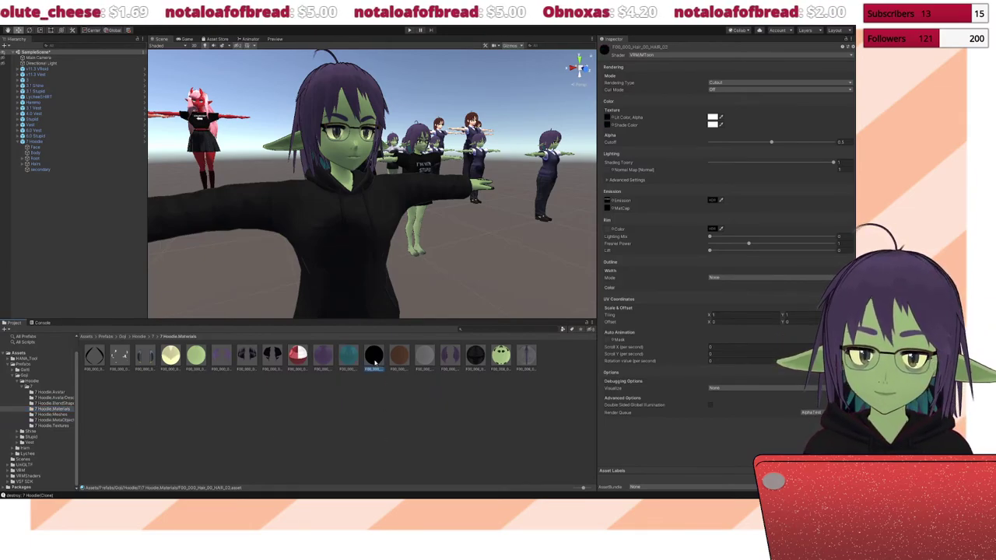
{"action": "left_click", "coordinate": [53, 426]}
{"action": "left_click_drag", "start_coordinate": [273, 389], "coordinate": [608, 171]}
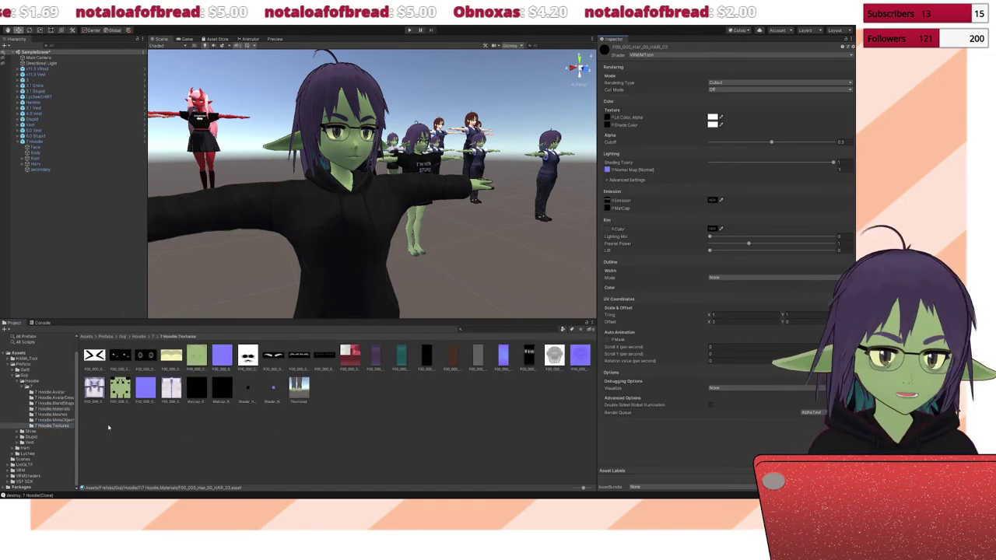
Step: Assign the same flat normal texture as the normal map of the brown hair material F00_000_Hair_00_HAIR_04
{"action": "left_click", "coordinate": [59, 411]}
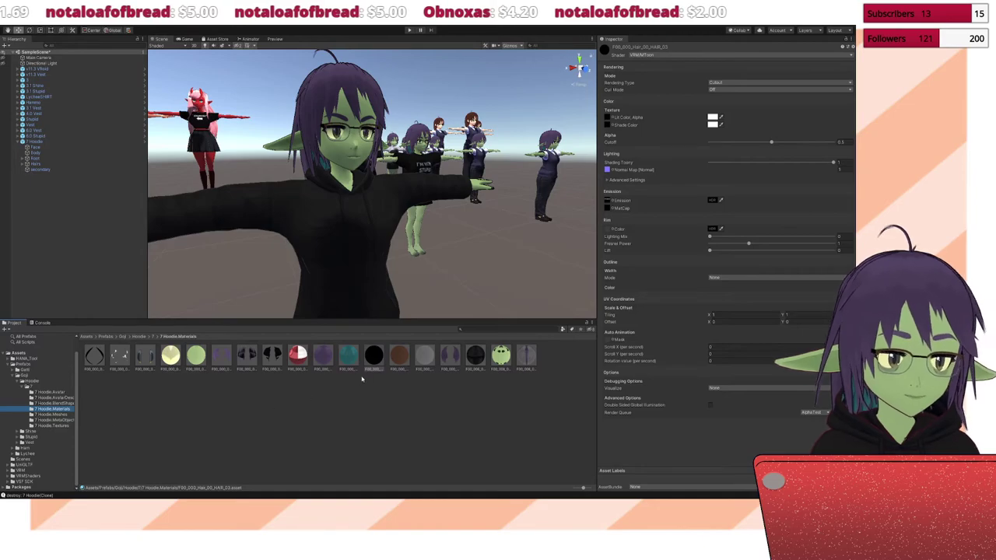
{"action": "left_click", "coordinate": [397, 356]}
{"action": "left_click", "coordinate": [50, 427]}
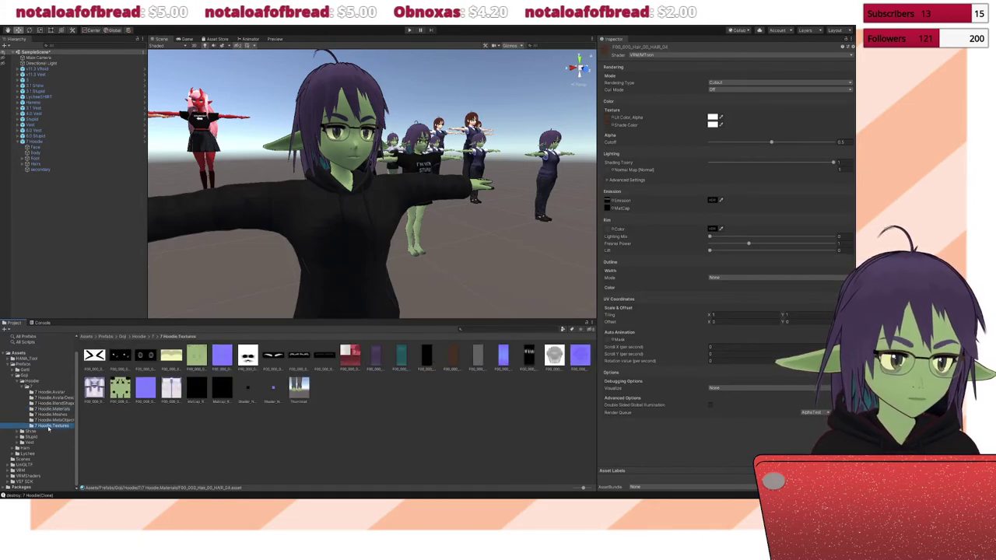
{"action": "left_click_drag", "start_coordinate": [276, 389], "coordinate": [607, 170]}
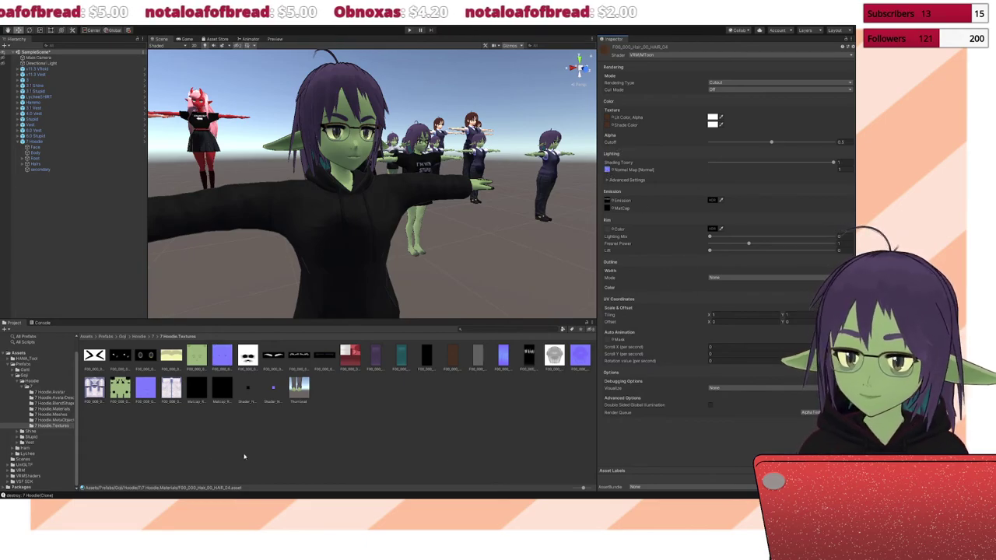
Step: Assign the same flat normal texture as the normal map of the grey hair material F00_000_Hair_00_HAIR_05
{"action": "left_click", "coordinate": [58, 410]}
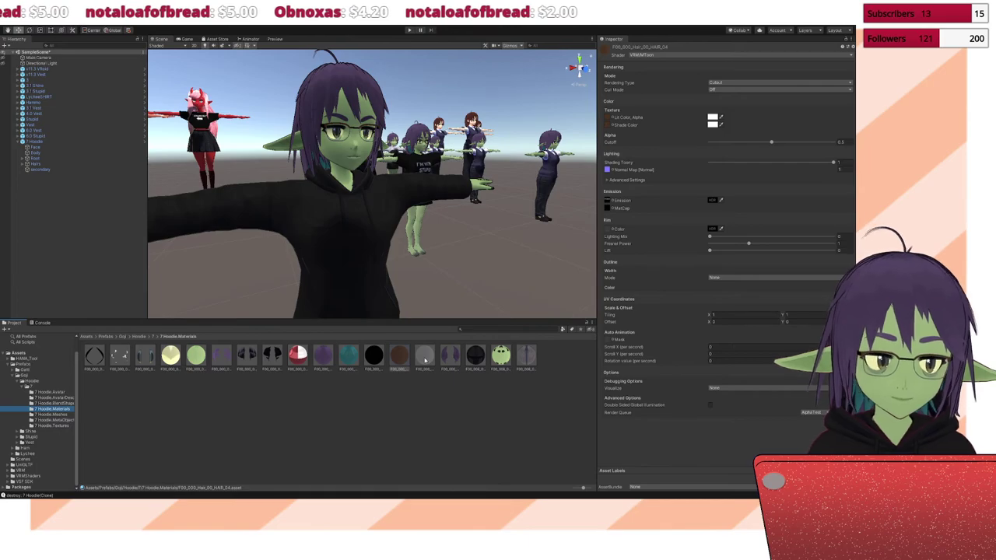
{"action": "left_click", "coordinate": [425, 358]}
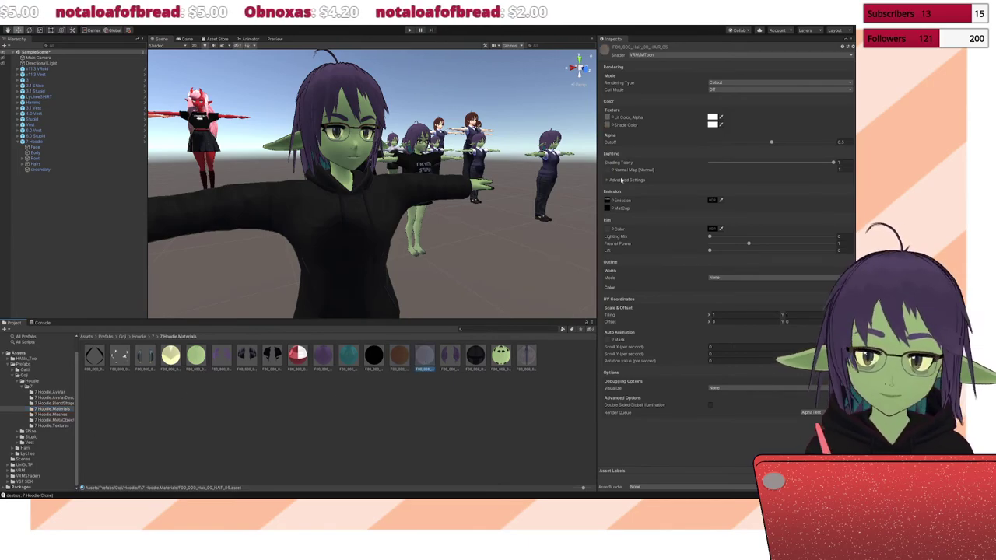
{"action": "left_click", "coordinate": [56, 426]}
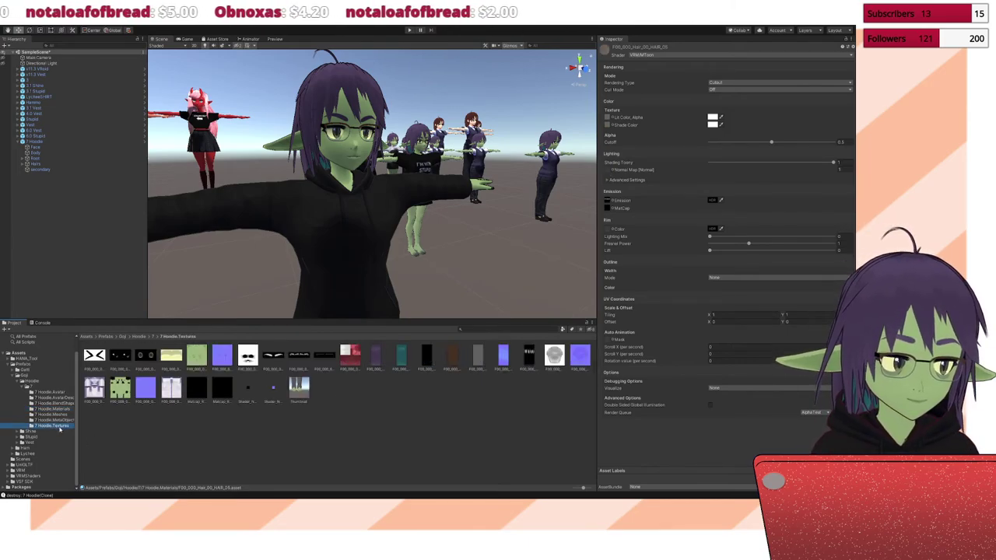
{"action": "left_click_drag", "start_coordinate": [275, 387], "coordinate": [607, 170]}
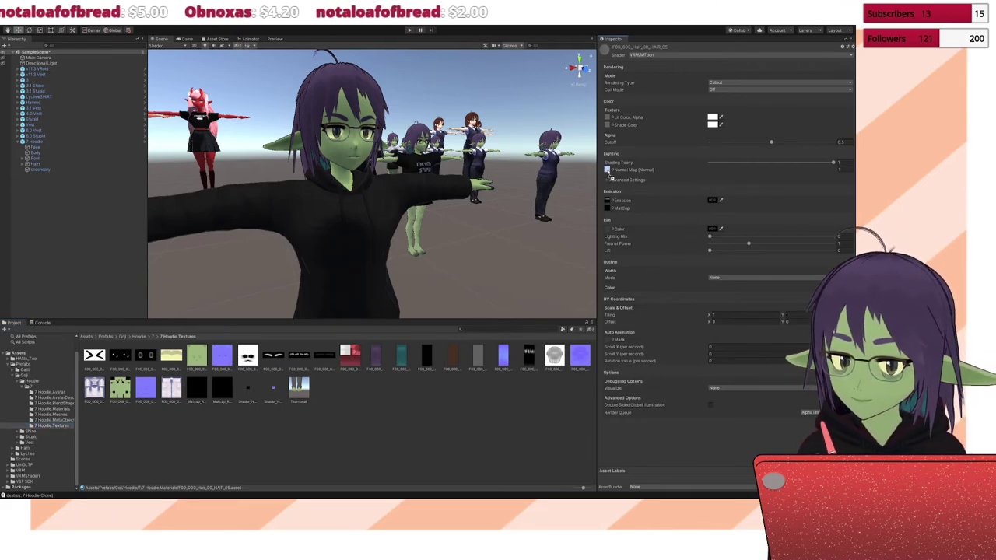
Step: Check the HairBack material's normal map, and assign the flat normal texture as the normal map of the black Tops cloth material
{"action": "left_click", "coordinate": [62, 410]}
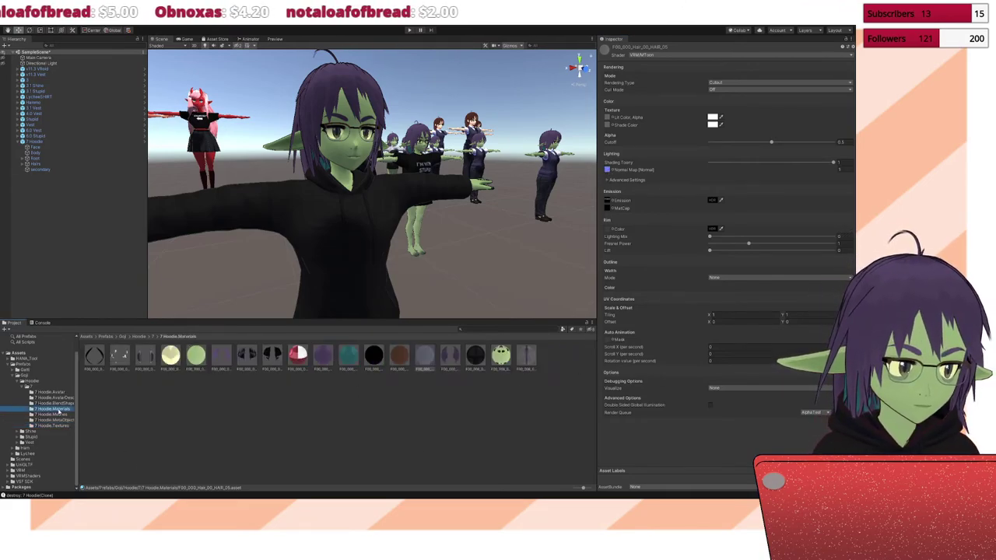
{"action": "left_click", "coordinate": [454, 356]}
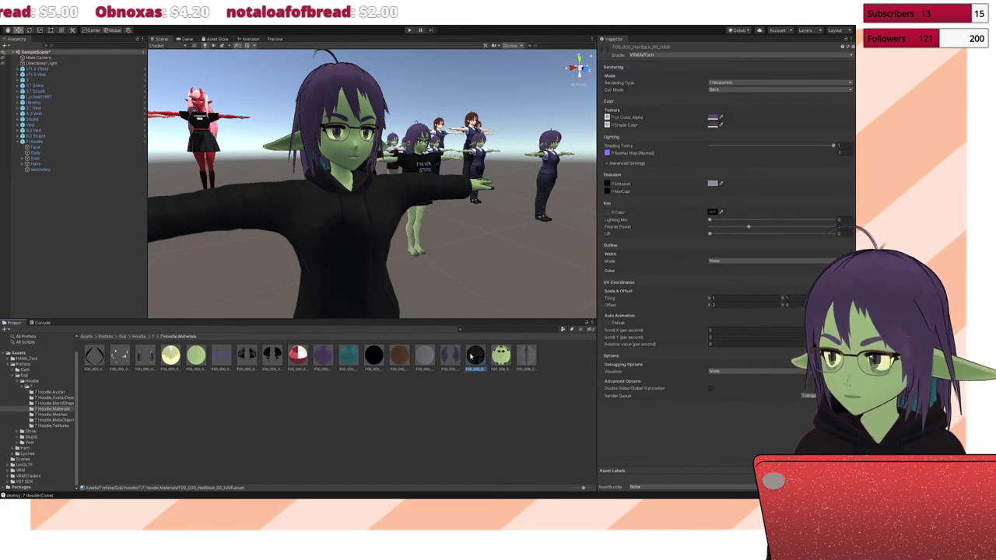
{"action": "left_click", "coordinate": [471, 356]}
{"action": "key", "text": "Left"}
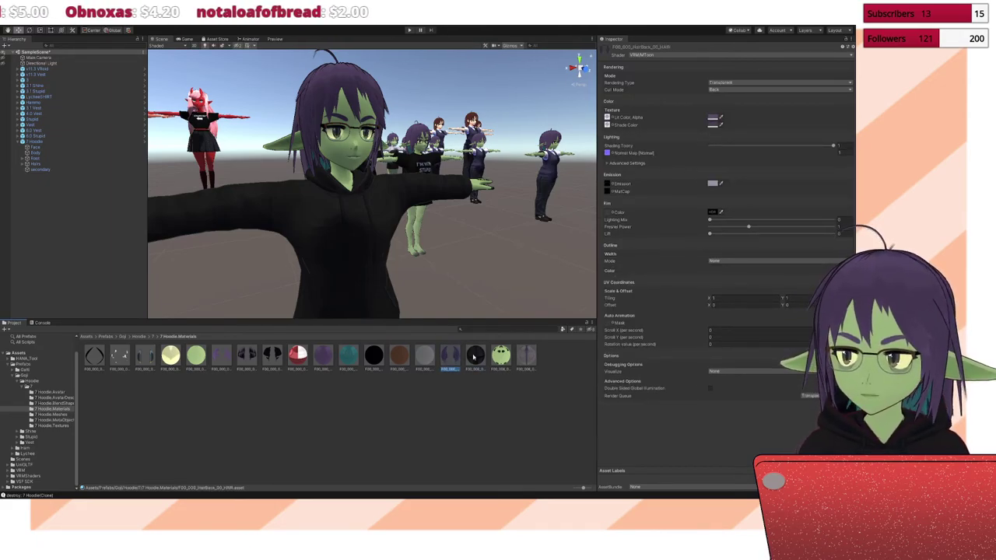
{"action": "left_click", "coordinate": [474, 357]}
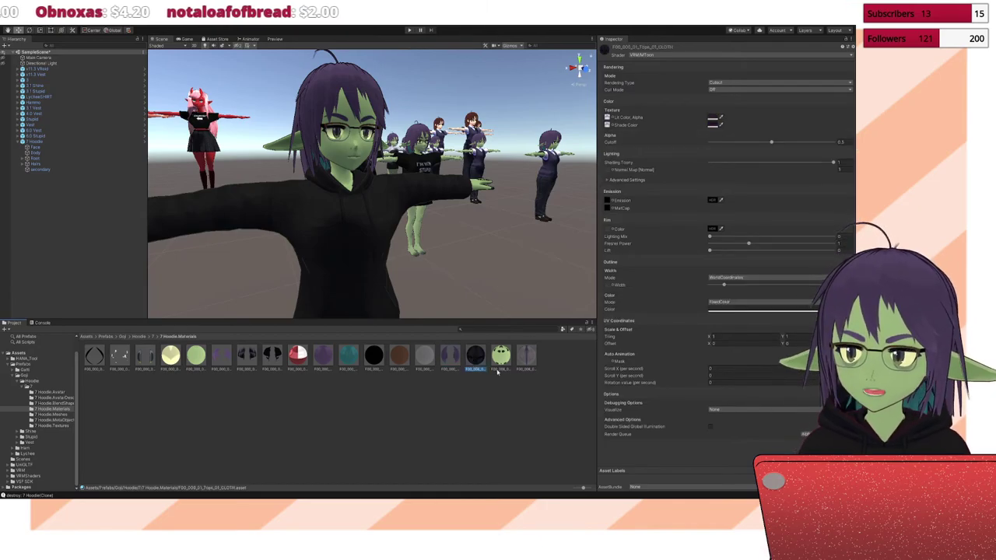
{"action": "left_click", "coordinate": [52, 426]}
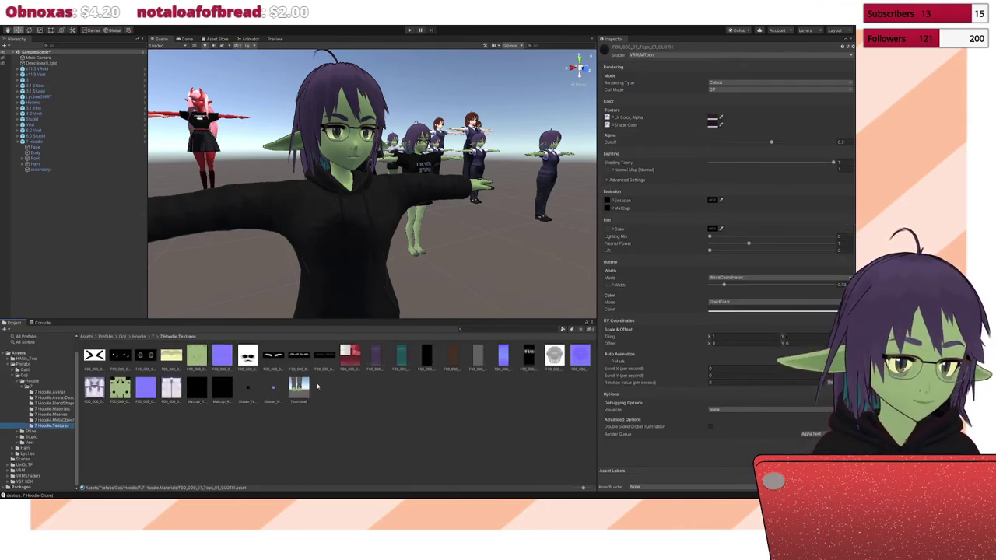
{"action": "left_click_drag", "start_coordinate": [274, 389], "coordinate": [609, 170]}
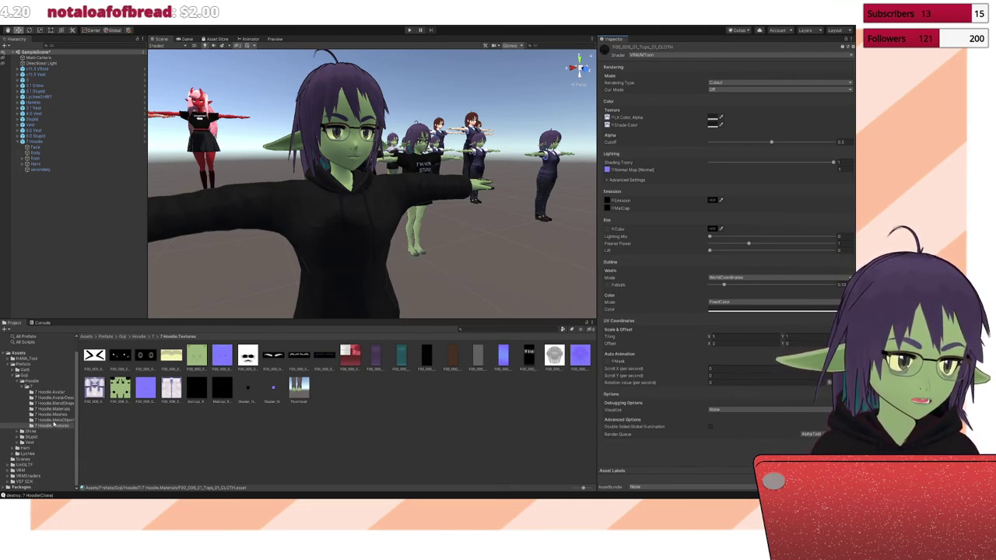
Step: Assign the same flat normal texture as the normal map of the green Body skin material
{"action": "left_click", "coordinate": [55, 421]}
{"action": "left_click", "coordinate": [54, 415]}
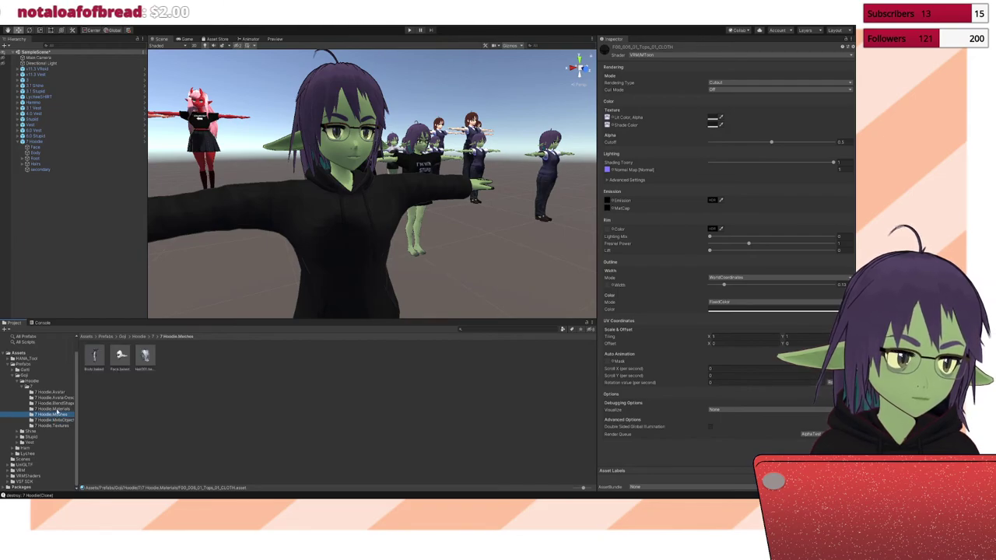
{"action": "left_click", "coordinate": [53, 410]}
{"action": "left_click", "coordinate": [496, 358]}
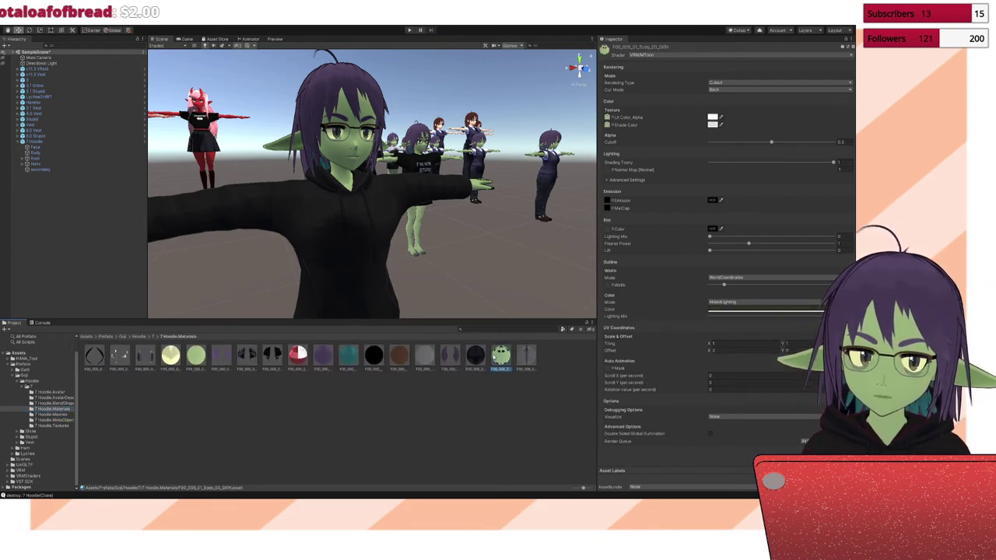
{"action": "left_click", "coordinate": [52, 426]}
{"action": "left_click_drag", "start_coordinate": [273, 389], "coordinate": [608, 170]}
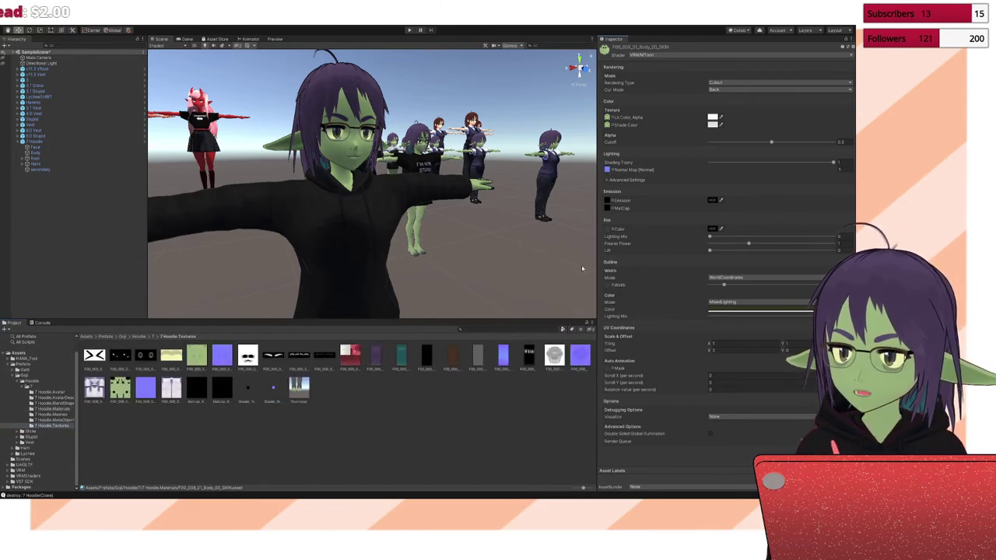
Step: Assign the same flat normal texture as the normal map of the Bottoms cloth material, and clear the selection
{"action": "left_click", "coordinate": [53, 409]}
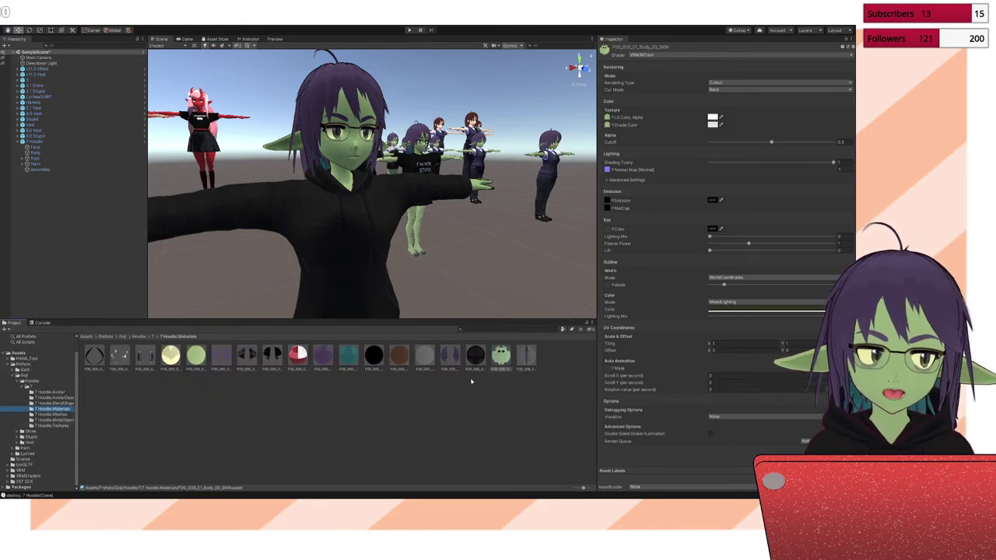
{"action": "left_click", "coordinate": [526, 356]}
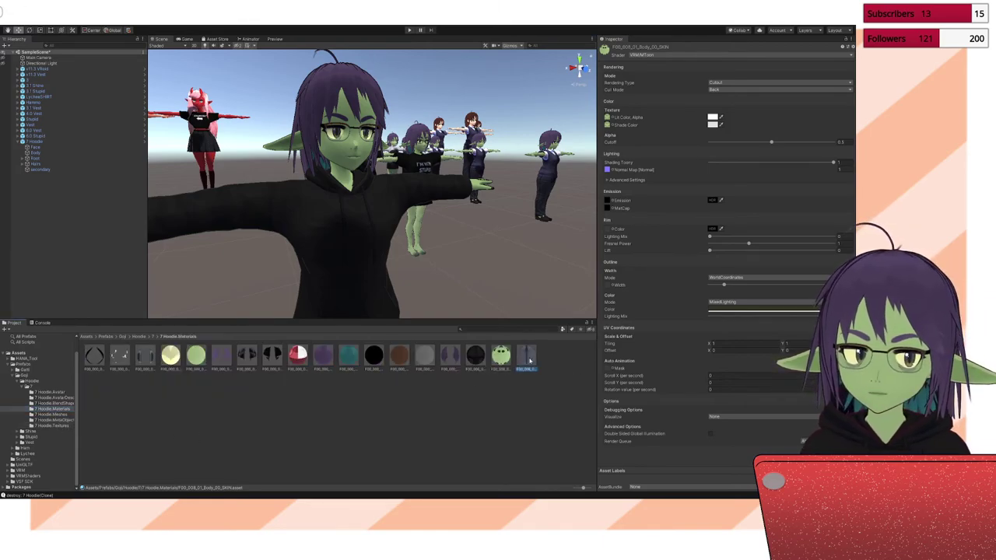
{"action": "left_click", "coordinate": [48, 427]}
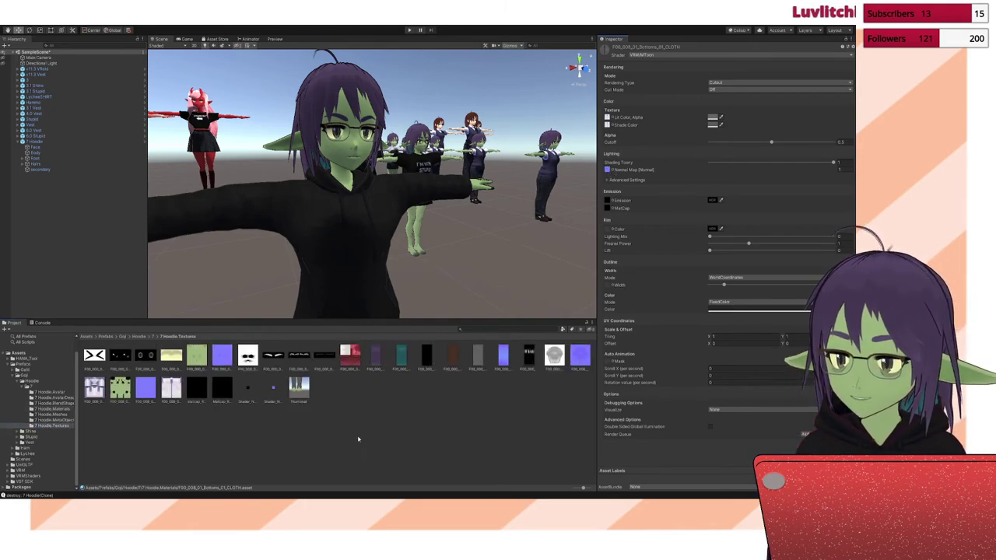
{"action": "left_click", "coordinate": [201, 448]}
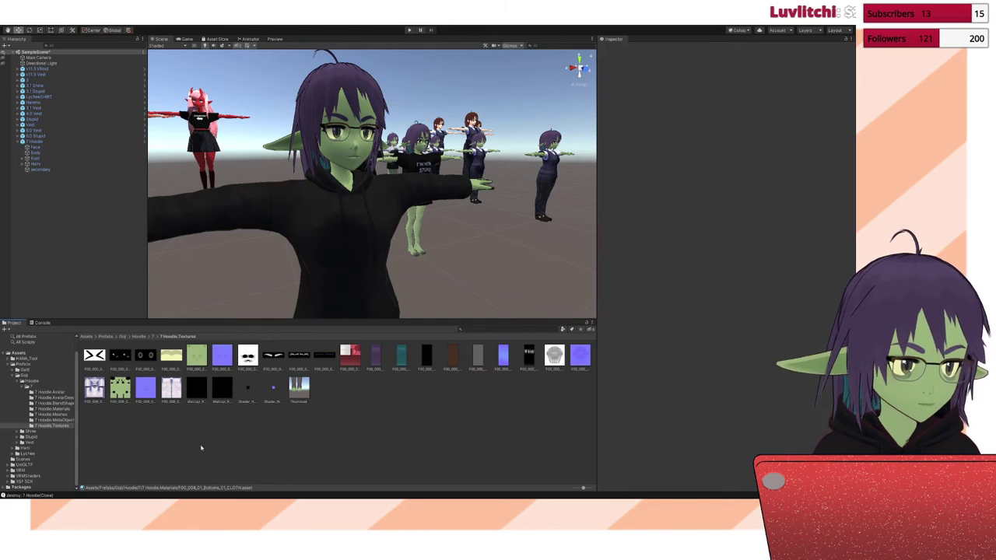
Step: Check the normal map settings of the hoodie avatar's eye, face and purple hair materials one by one
{"action": "left_click", "coordinate": [45, 393]}
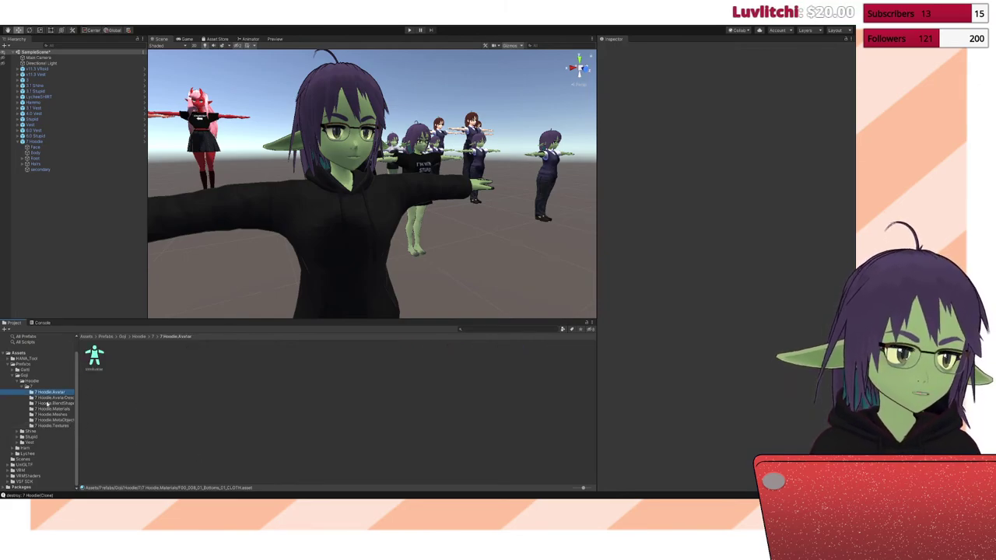
{"action": "left_click", "coordinate": [46, 404]}
{"action": "left_click", "coordinate": [48, 408]}
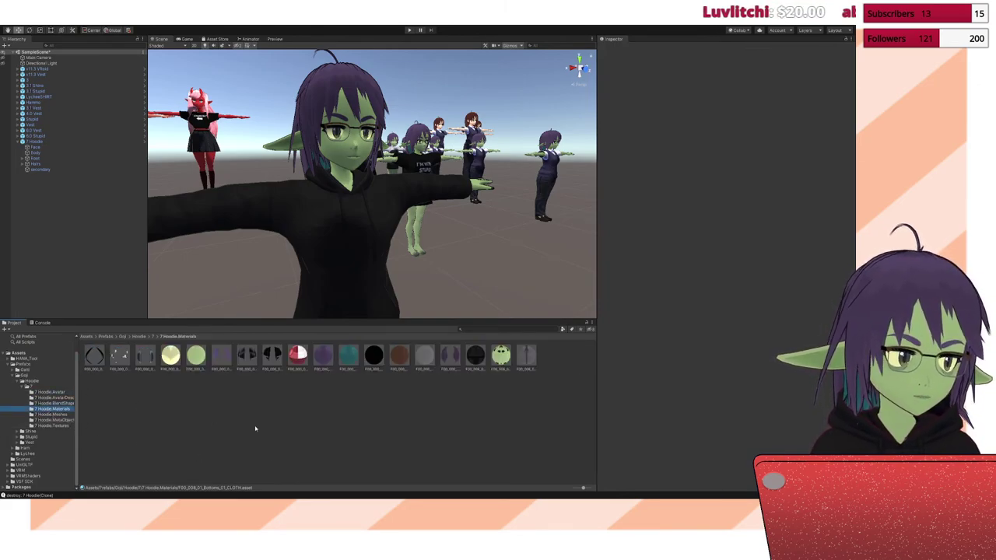
{"action": "left_click", "coordinate": [100, 358]}
{"action": "left_click", "coordinate": [121, 358]}
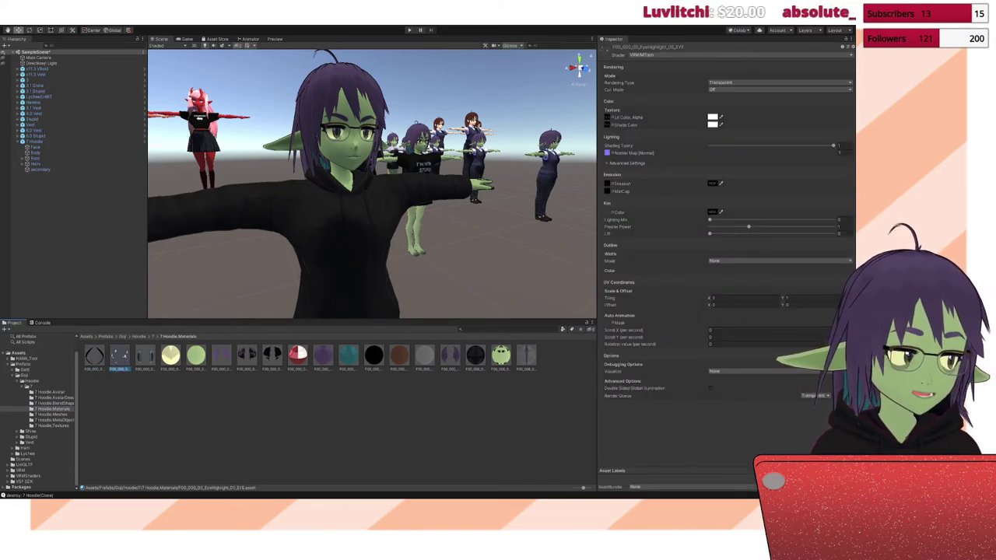
{"action": "left_click", "coordinate": [262, 407]}
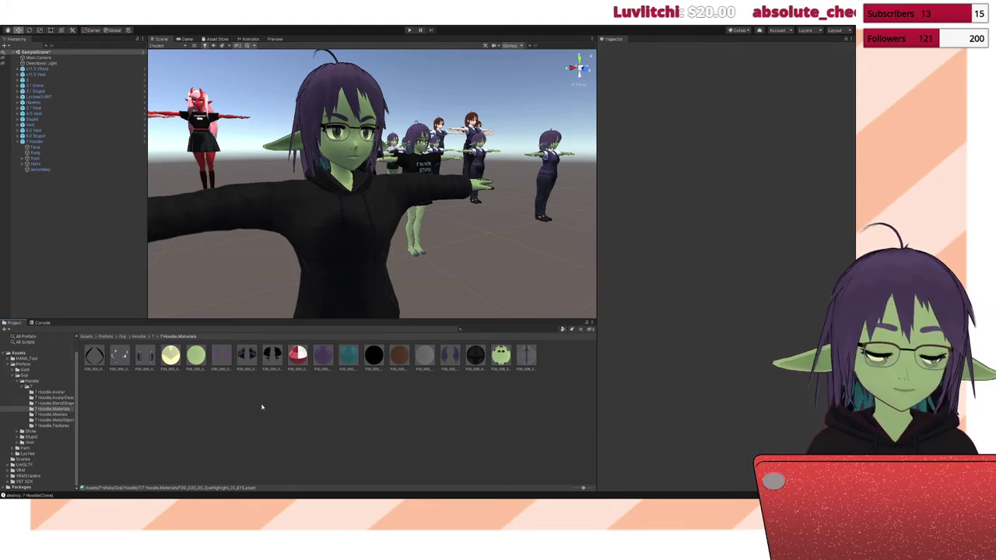
{"action": "left_click", "coordinate": [221, 356]}
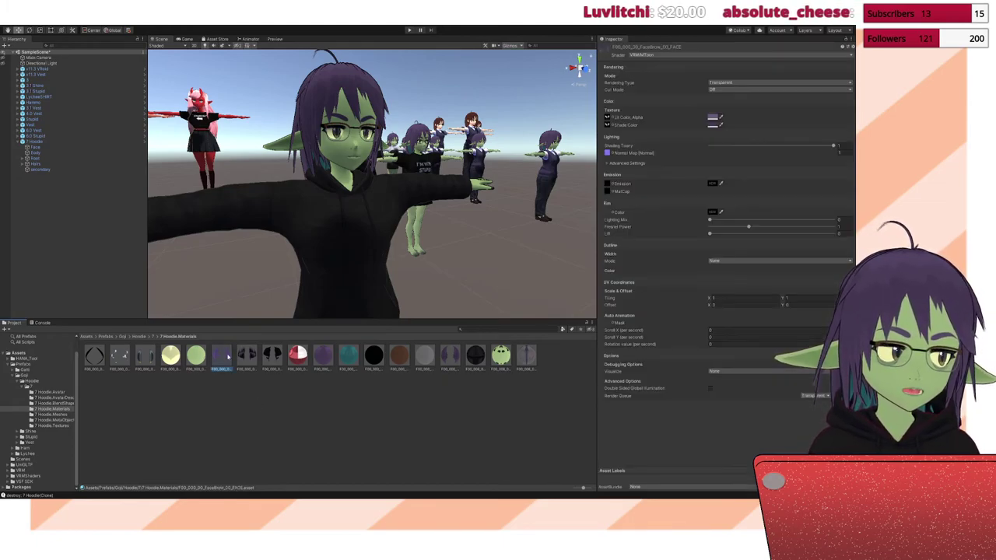
{"action": "left_click", "coordinate": [247, 357]}
{"action": "left_click", "coordinate": [299, 356]}
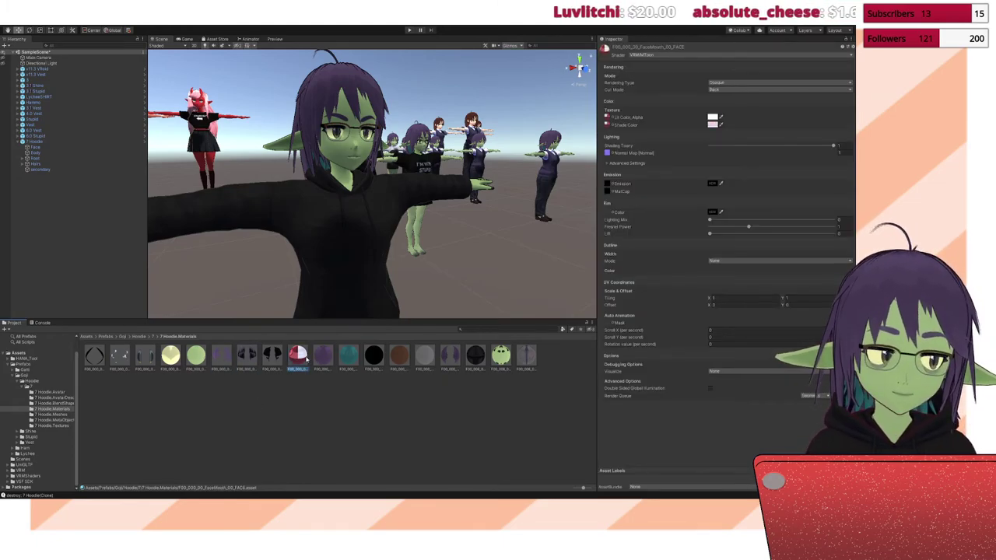
{"action": "left_click", "coordinate": [321, 357]}
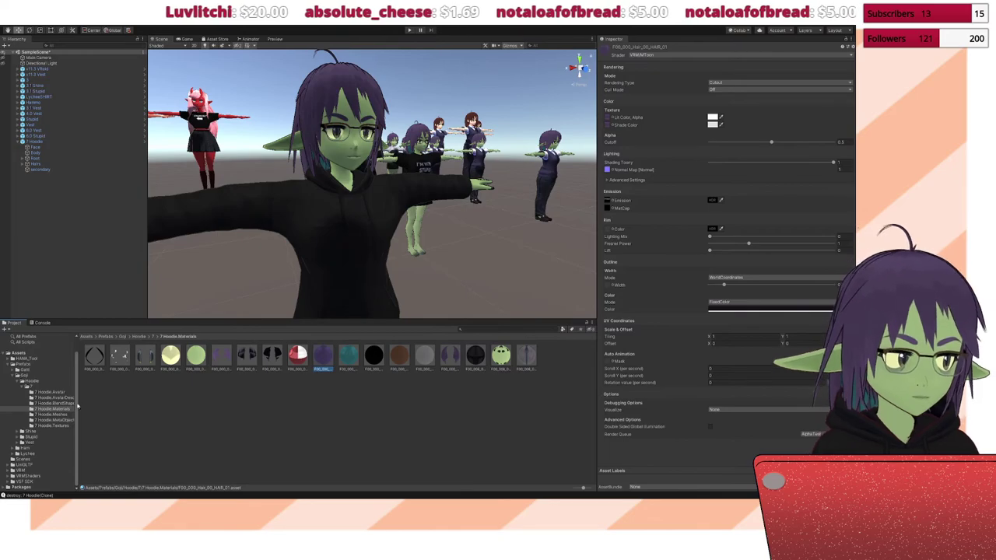
Step: Browse the hoodie avatar's Avatar, AvatarDescription and BlendShape asset folders, and return to its Materials folder
{"action": "left_click", "coordinate": [34, 392]}
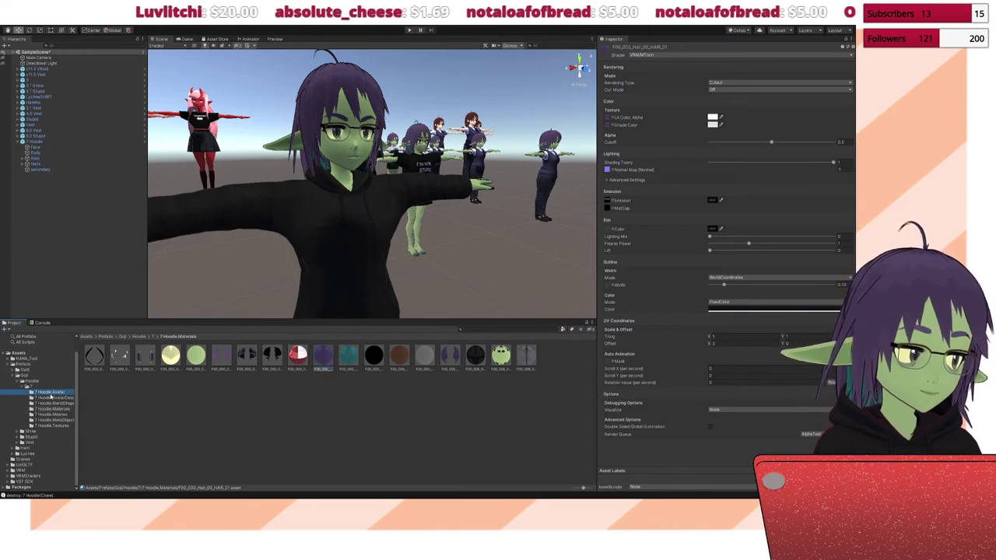
{"action": "left_click", "coordinate": [35, 397]}
{"action": "left_click", "coordinate": [49, 403]}
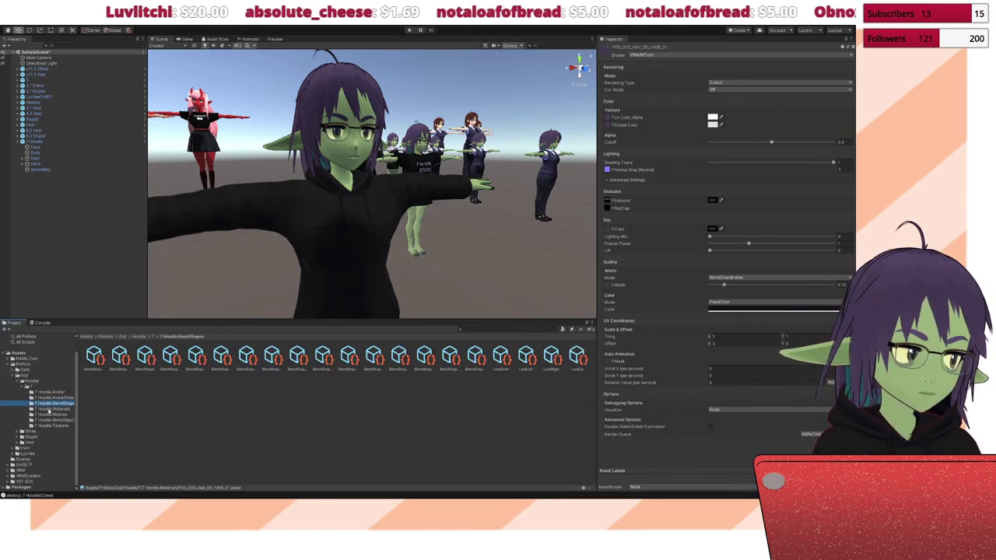
{"action": "left_click", "coordinate": [49, 409]}
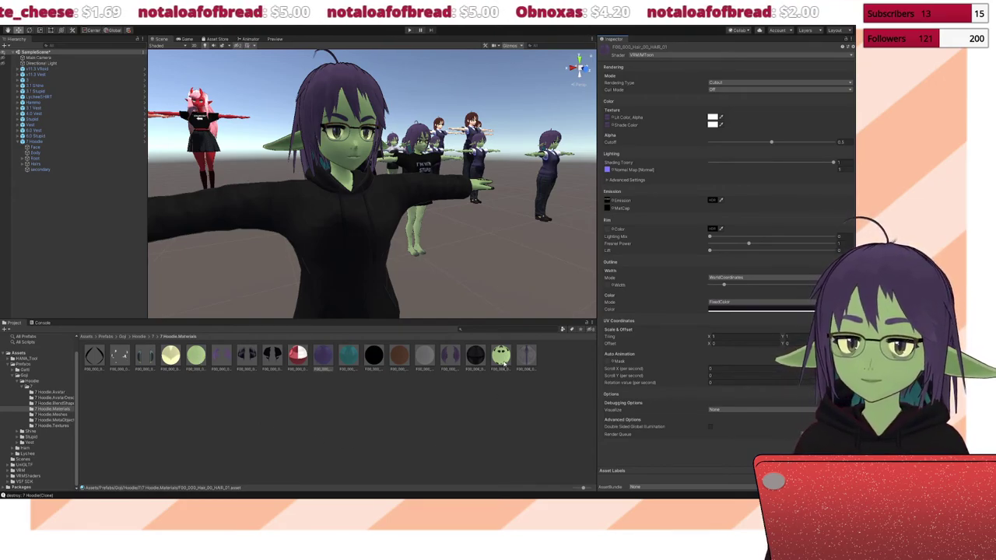
Step: Check the green face skin material and the texture colour settings of the Bottoms and Tops cloth materials
{"action": "left_click", "coordinate": [198, 356]}
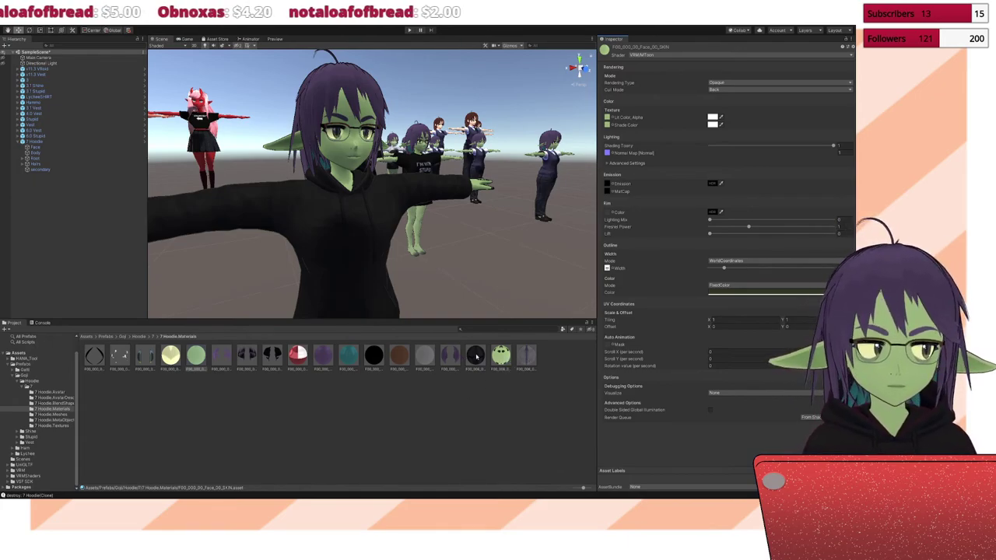
{"action": "left_click", "coordinate": [526, 356]}
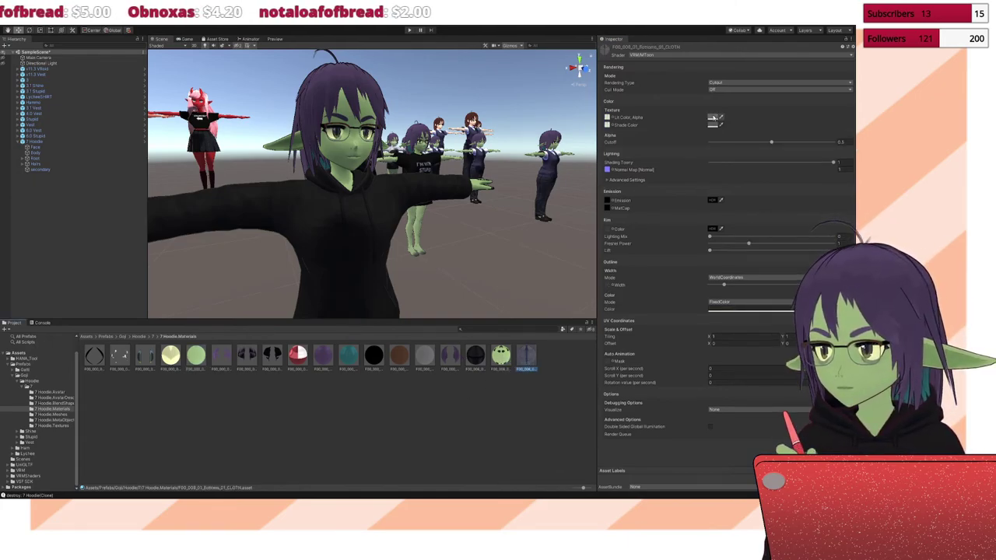
{"action": "left_click", "coordinate": [714, 117]}
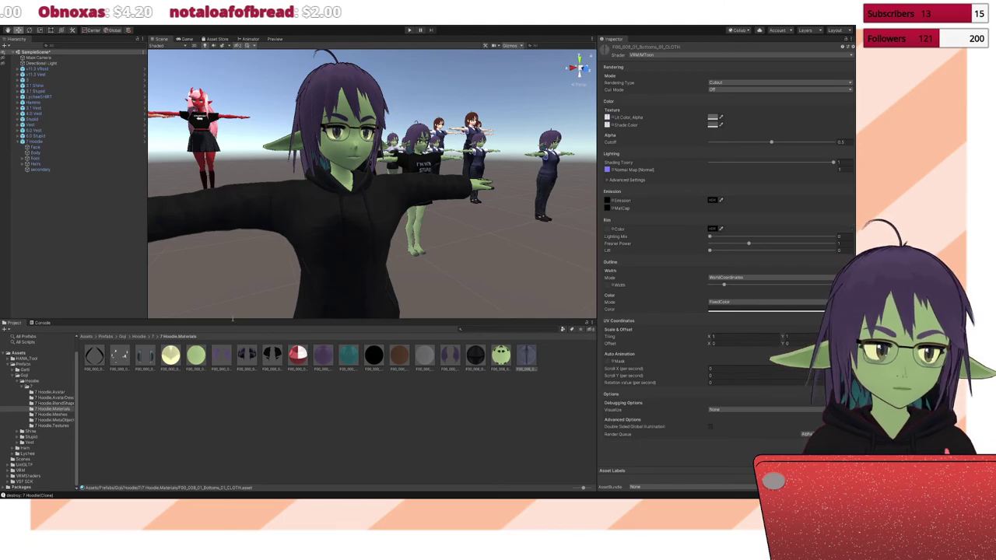
{"action": "left_click", "coordinate": [277, 453]}
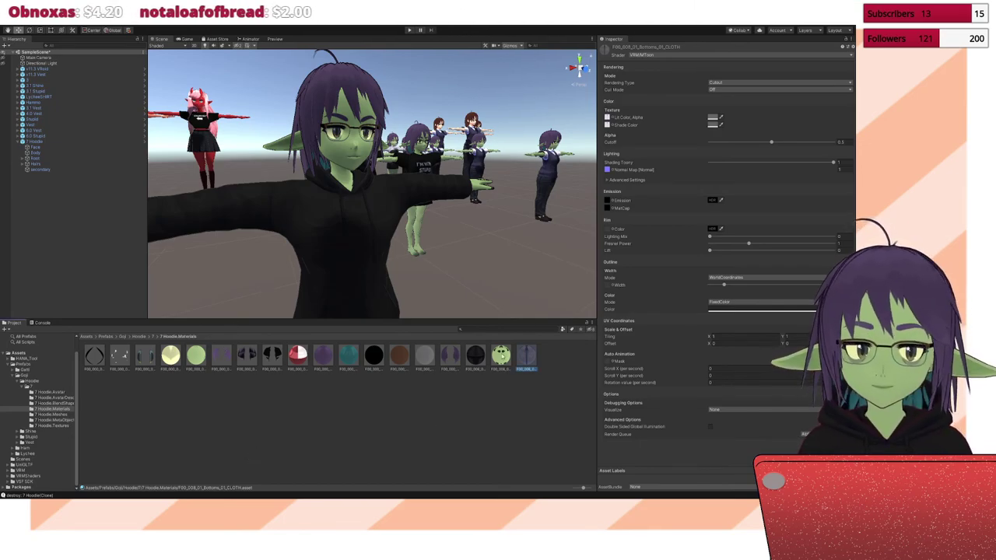
{"action": "left_click", "coordinate": [477, 359]}
{"action": "left_click", "coordinate": [707, 124]}
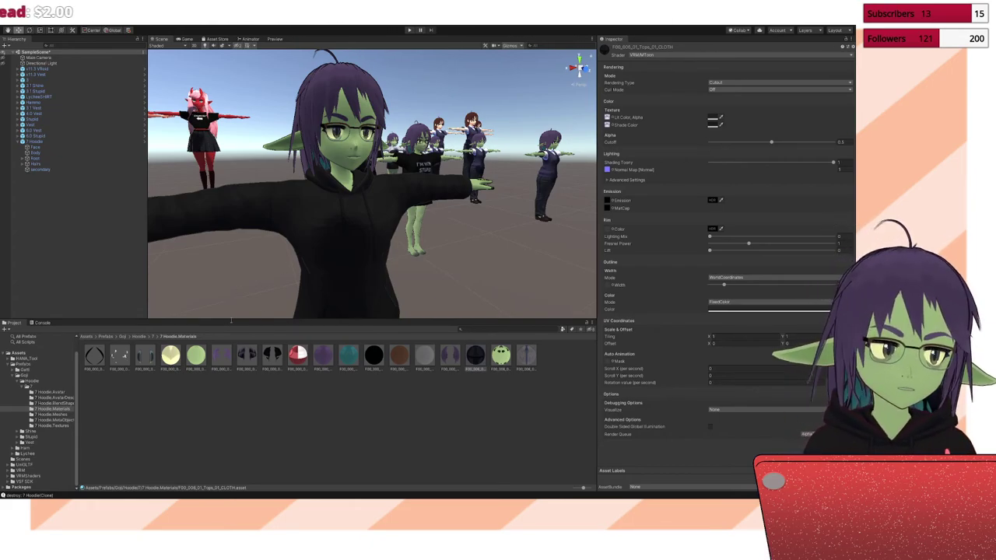
{"action": "right_click", "coordinate": [240, 414]}
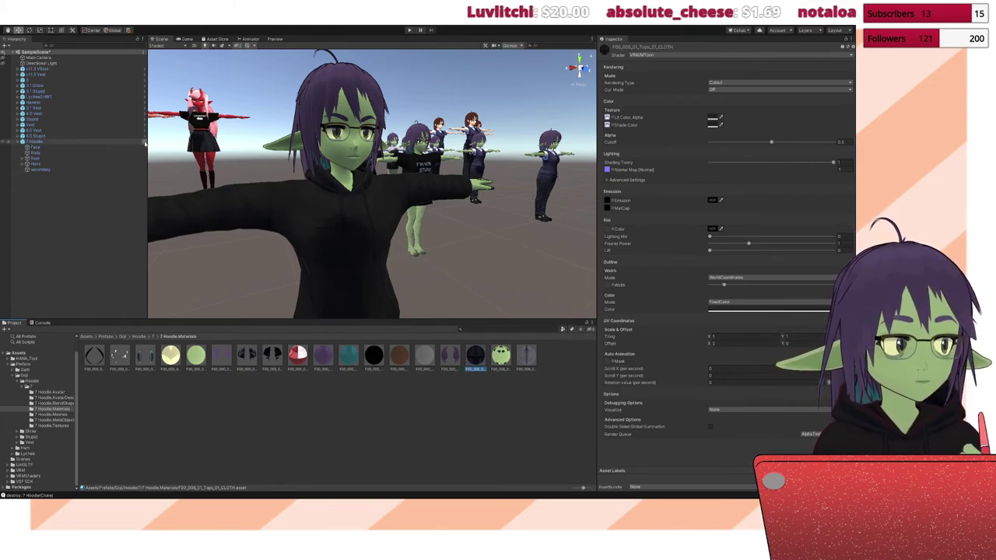
Step: Open the 7 Hoodie prefab for editing and inspect the spring bone settings of its secondary object
{"action": "left_click", "coordinate": [145, 144]}
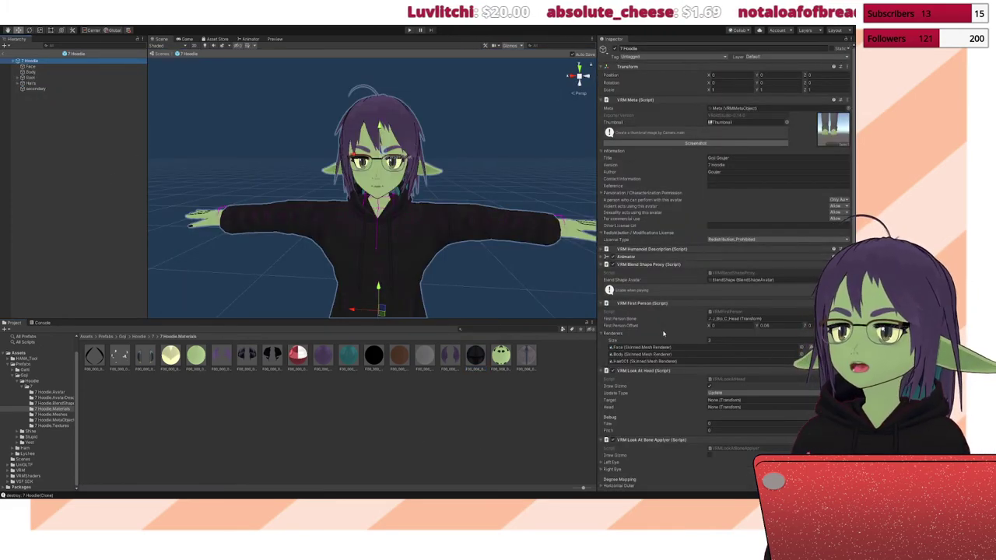
{"action": "left_click", "coordinate": [30, 66]}
{"action": "left_click", "coordinate": [37, 90]}
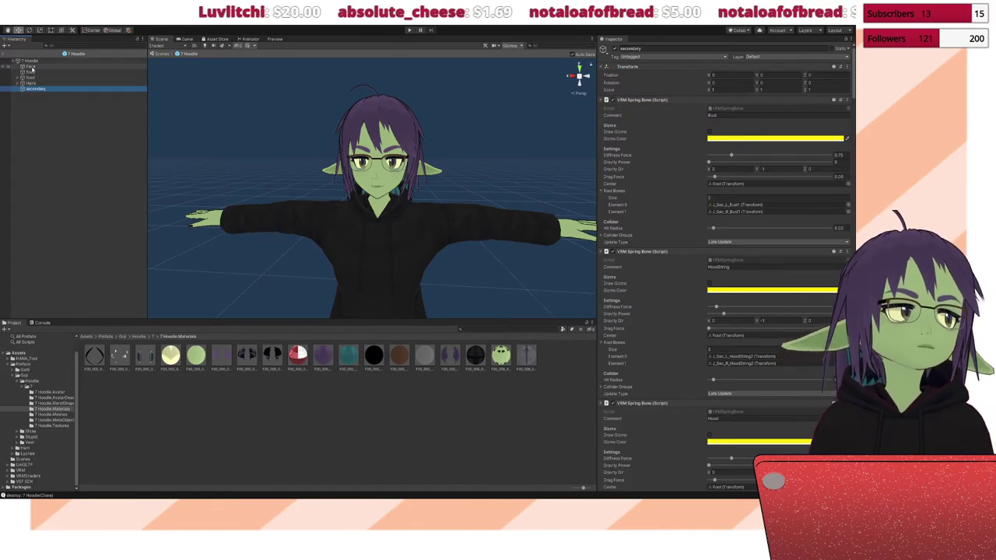
Step: Inspect the prefab's Face object, locate its baked mesh asset in the project, view that asset and clear the selection
{"action": "left_click", "coordinate": [30, 67]}
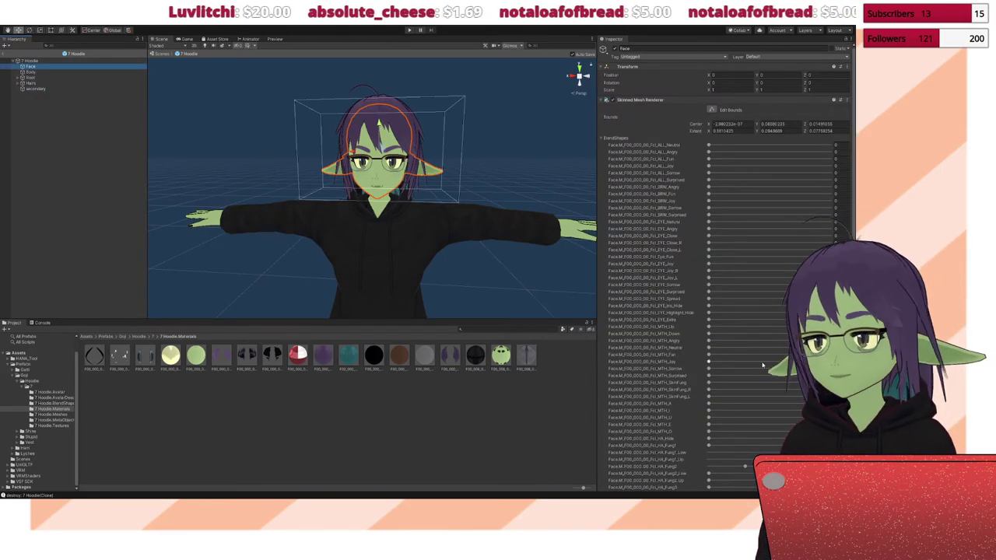
{"action": "scroll", "coordinate": [724, 264], "scroll_direction": "down", "scroll_amount": 10}
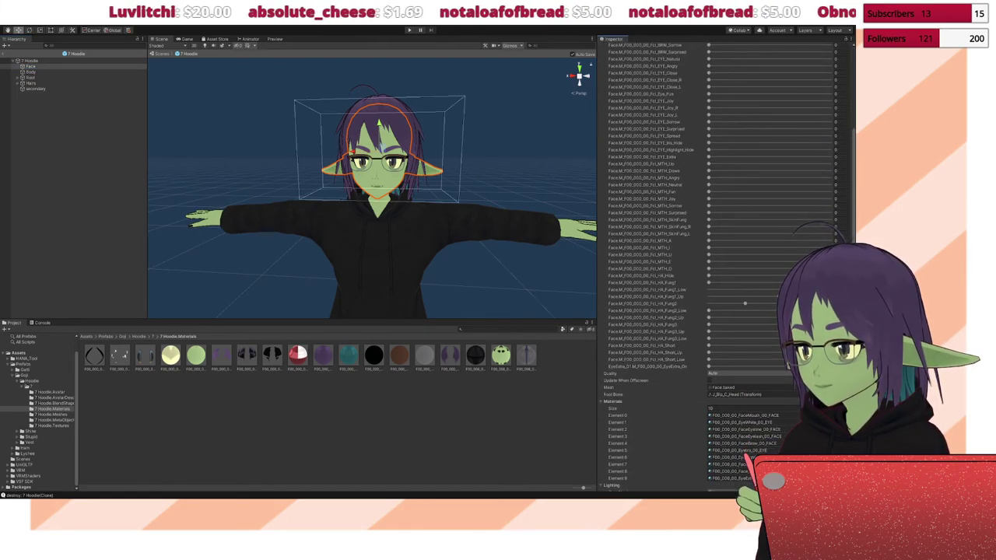
{"action": "scroll", "coordinate": [756, 319], "scroll_direction": "down", "scroll_amount": 3}
{"action": "left_click", "coordinate": [751, 320]}
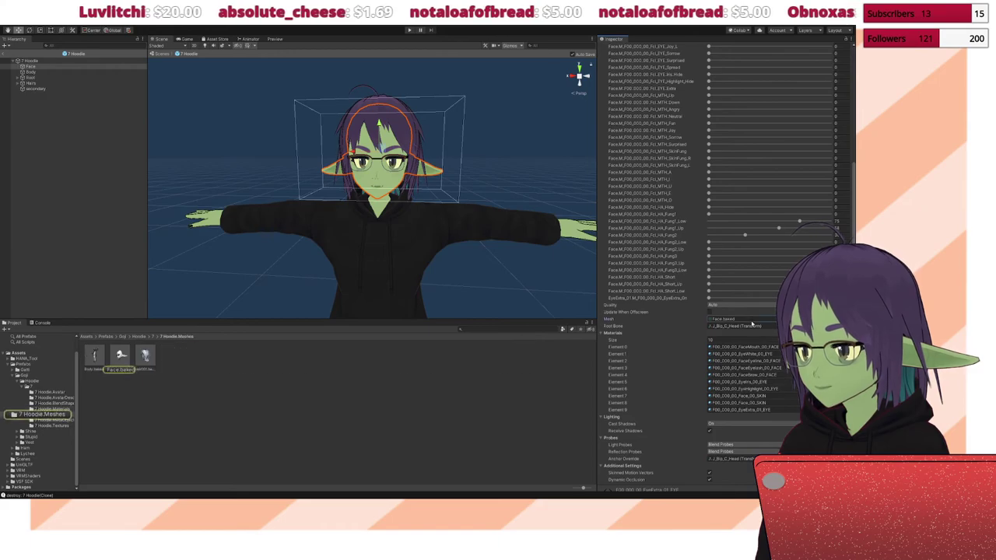
{"action": "left_click", "coordinate": [120, 358]}
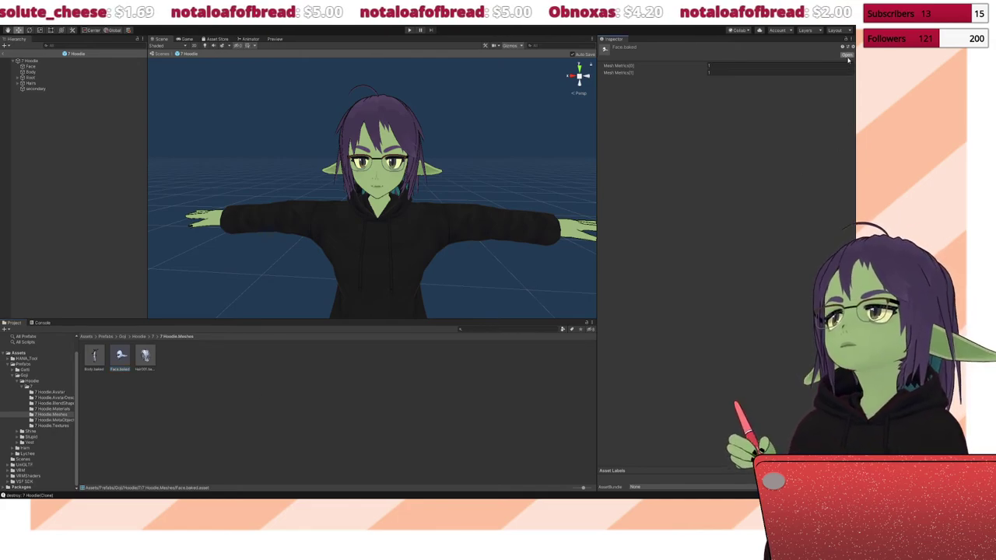
{"action": "left_click", "coordinate": [358, 399]}
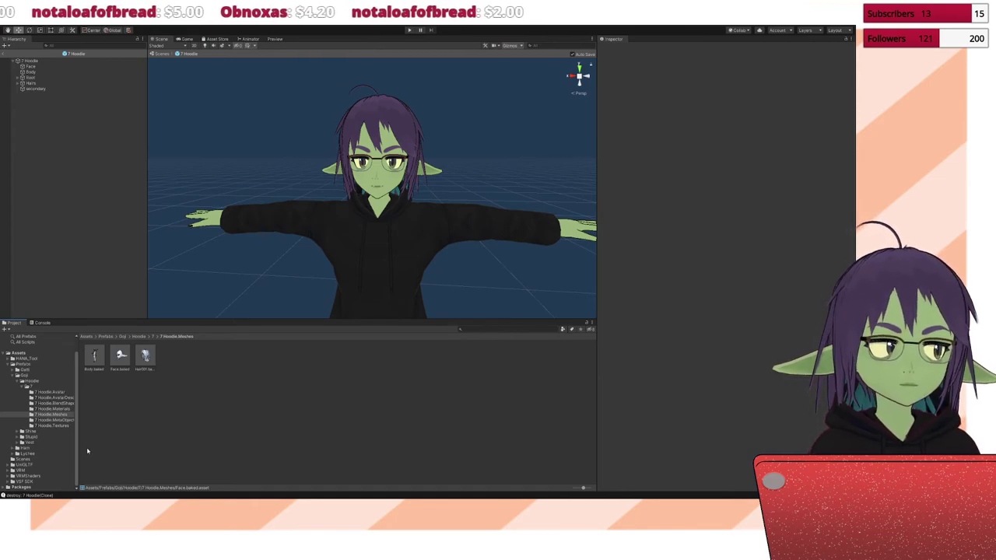
Step: Look through the Hoodie asset folders and inspect the avatar asset and the AvatarDescription asset
{"action": "left_click", "coordinate": [31, 387]}
{"action": "left_click", "coordinate": [29, 382]}
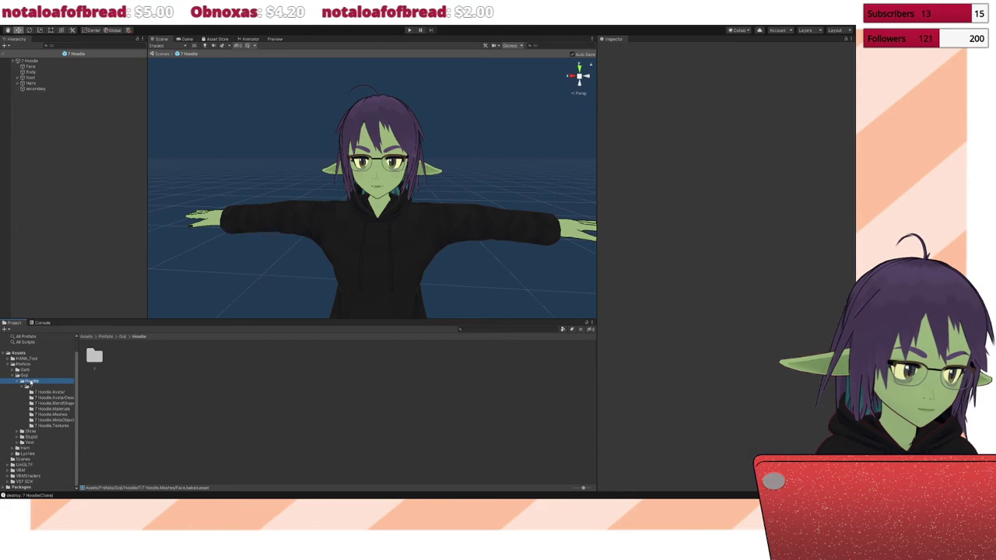
{"action": "left_click", "coordinate": [48, 391]}
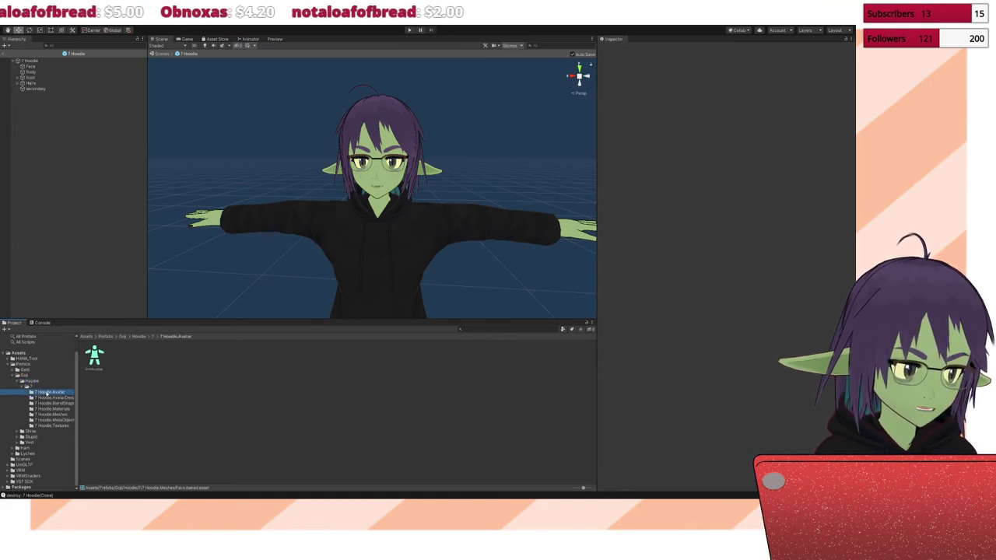
{"action": "left_click", "coordinate": [94, 358]}
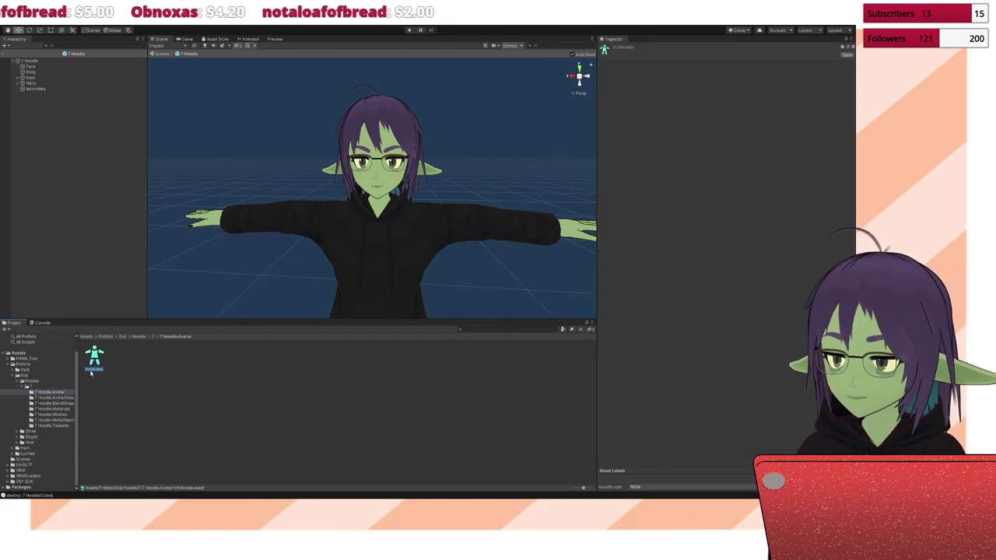
{"action": "left_click", "coordinate": [52, 398]}
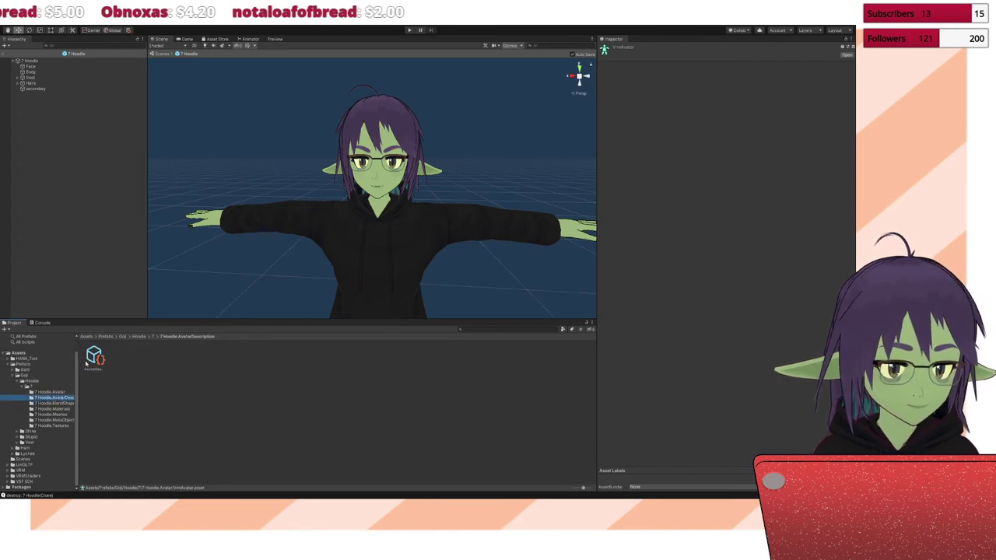
{"action": "left_click", "coordinate": [93, 359]}
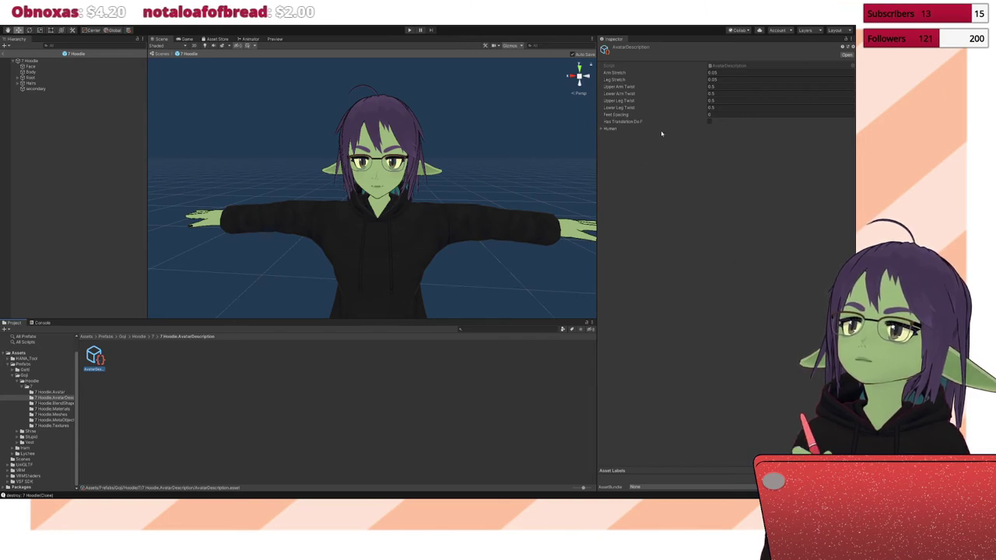
Step: Expand the AvatarDescription's Human list and examine several of its bone mapping elements, including elements 1, 2, 3 and 10
{"action": "left_click", "coordinate": [601, 129]}
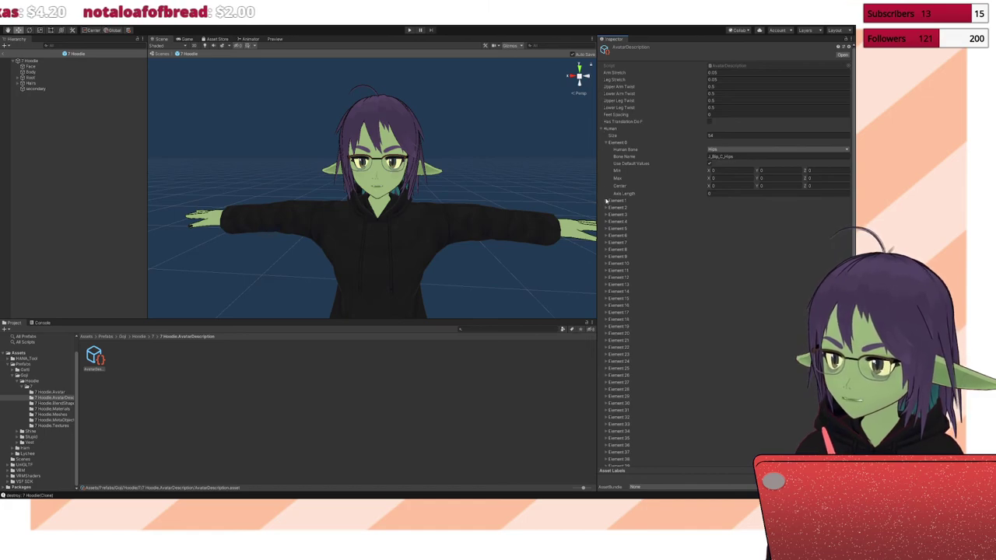
{"action": "left_click", "coordinate": [606, 201]}
{"action": "left_click", "coordinate": [607, 201]}
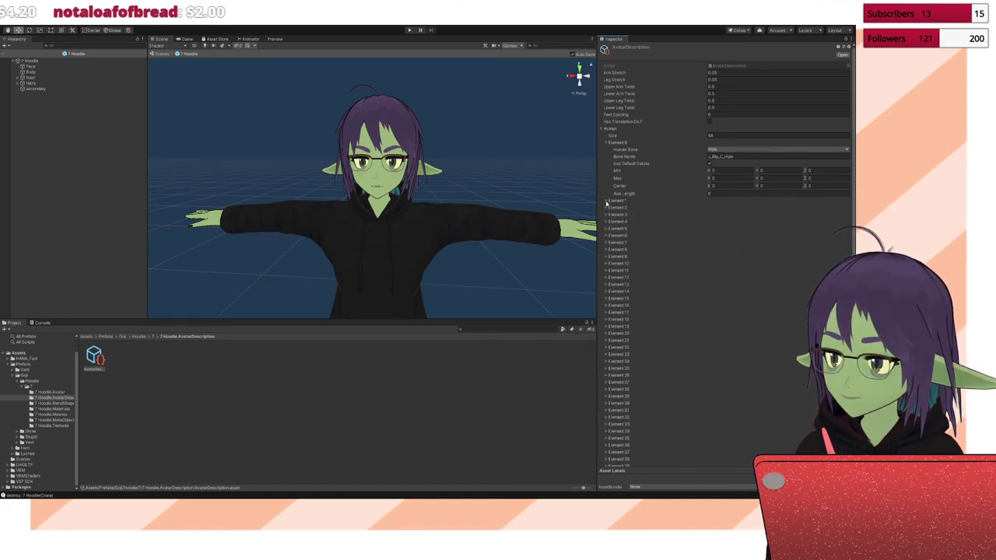
{"action": "left_click", "coordinate": [606, 208]}
{"action": "left_click", "coordinate": [606, 208]}
{"action": "left_click", "coordinate": [606, 216]}
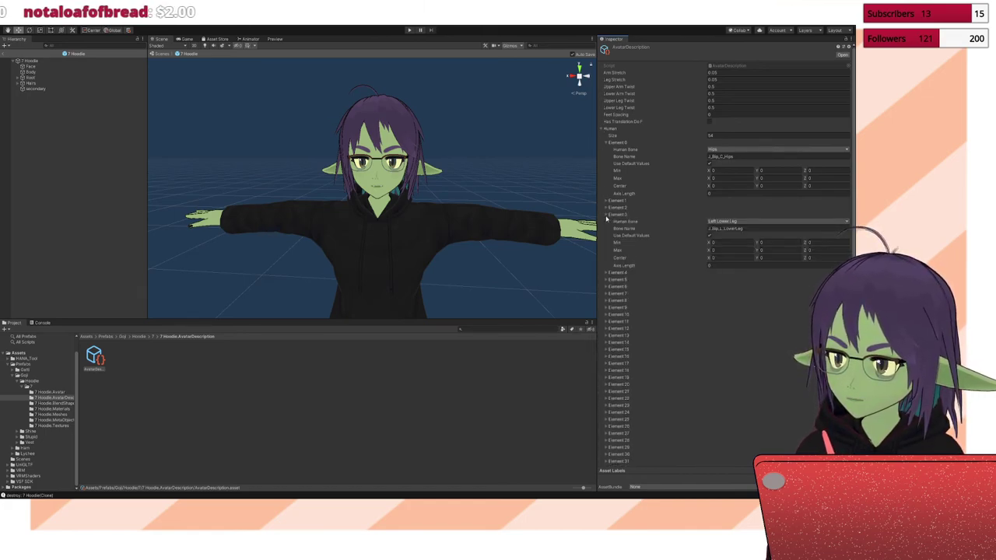
{"action": "left_click", "coordinate": [606, 216]}
{"action": "left_click", "coordinate": [607, 264]}
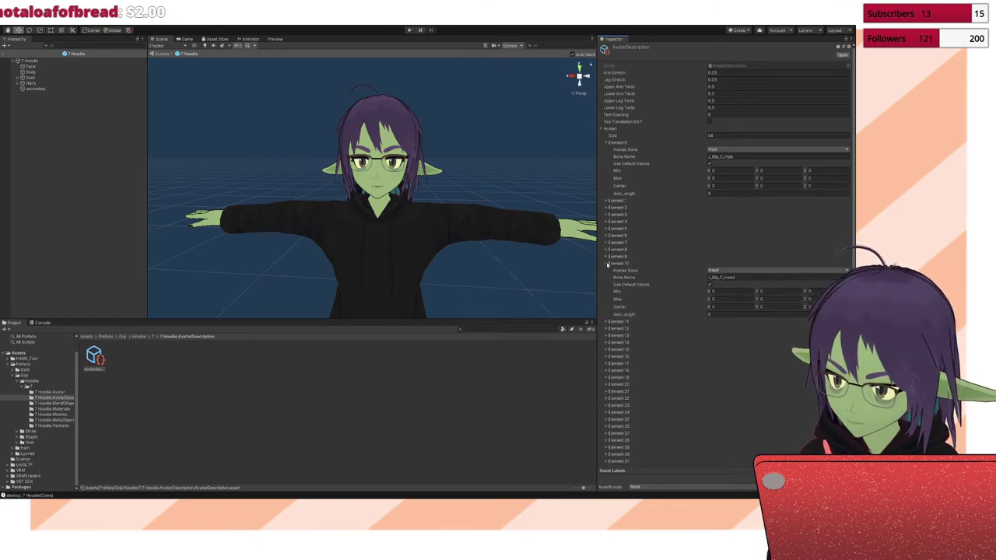
{"action": "left_click", "coordinate": [607, 264]}
{"action": "scroll", "coordinate": [674, 275], "scroll_direction": "down", "scroll_amount": 3}
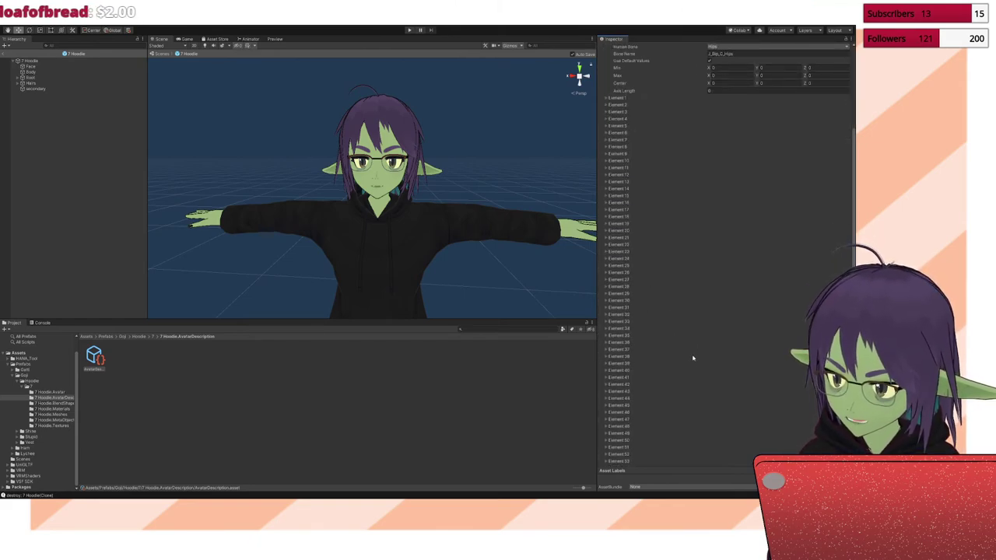
{"action": "scroll", "coordinate": [685, 374], "scroll_direction": "up", "scroll_amount": 3}
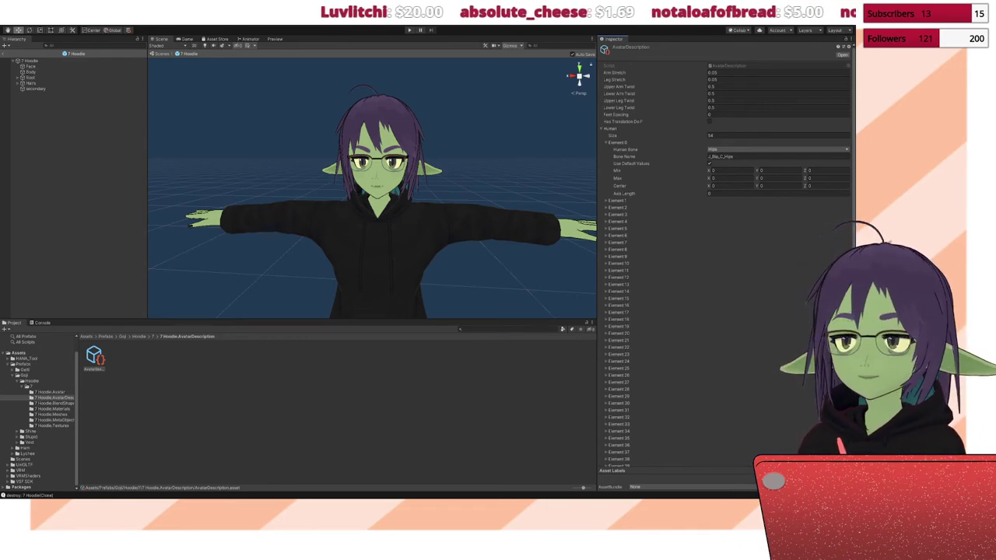
Step: Return from the prefab to the sample scene and look over the hoodie avatar from several distances and angles
{"action": "left_click", "coordinate": [5, 53]}
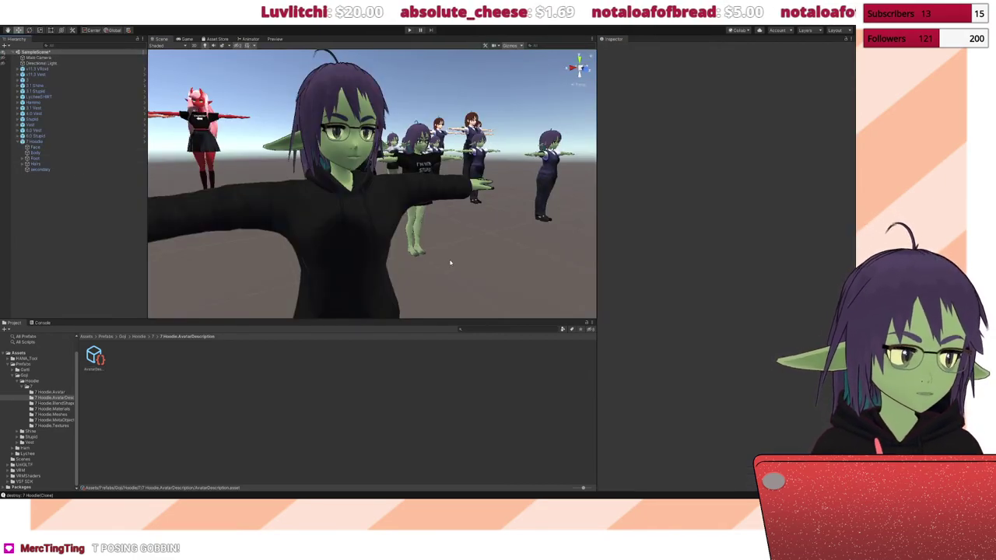
{"action": "right_click_drag", "start_coordinate": [451, 263], "coordinate": [377, 274]}
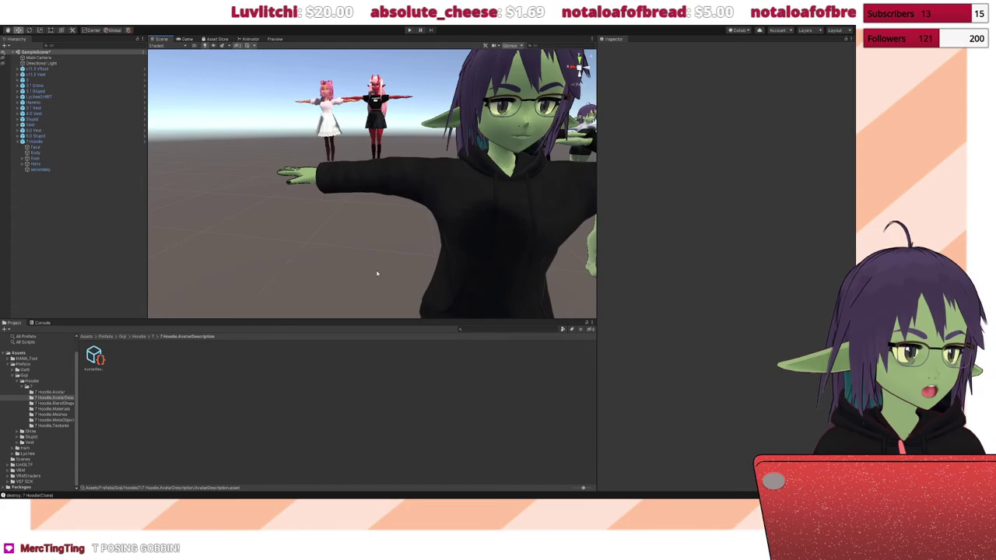
{"action": "middle_click_drag", "start_coordinate": [377, 274], "coordinate": [373, 272]}
{"action": "scroll", "coordinate": [373, 273], "scroll_direction": "down", "scroll_amount": 2}
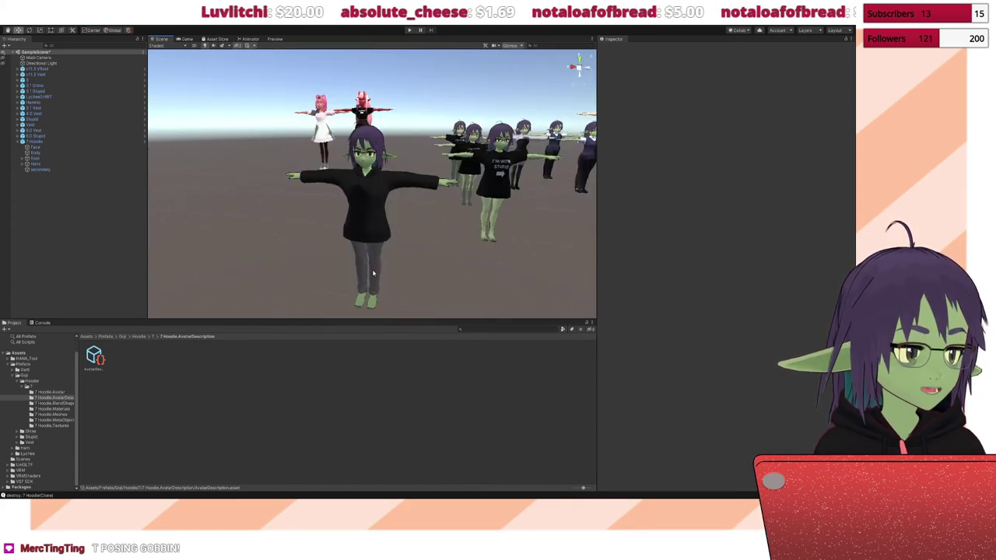
{"action": "scroll", "coordinate": [374, 273], "scroll_direction": "up", "scroll_amount": 3}
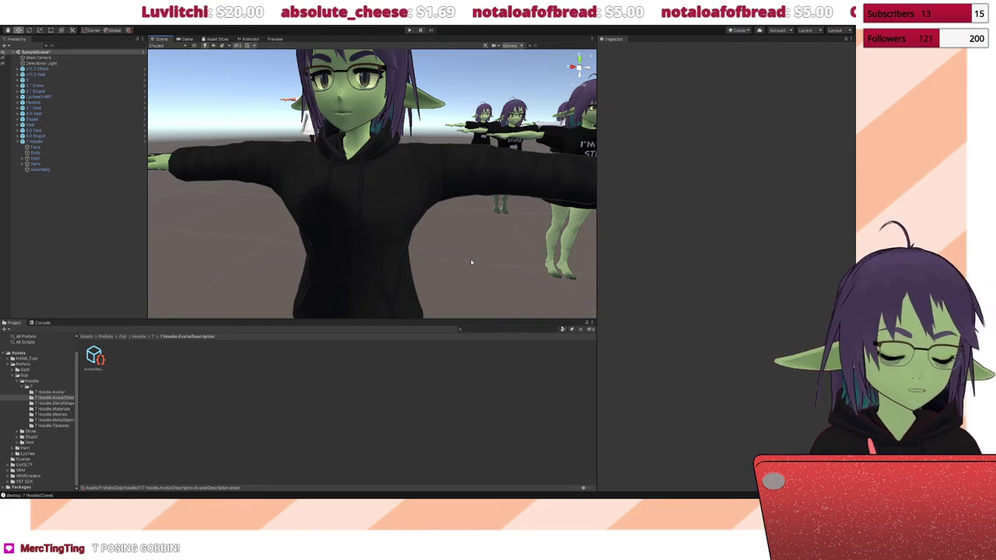
{"action": "right_click_drag", "start_coordinate": [471, 262], "coordinate": [452, 260]}
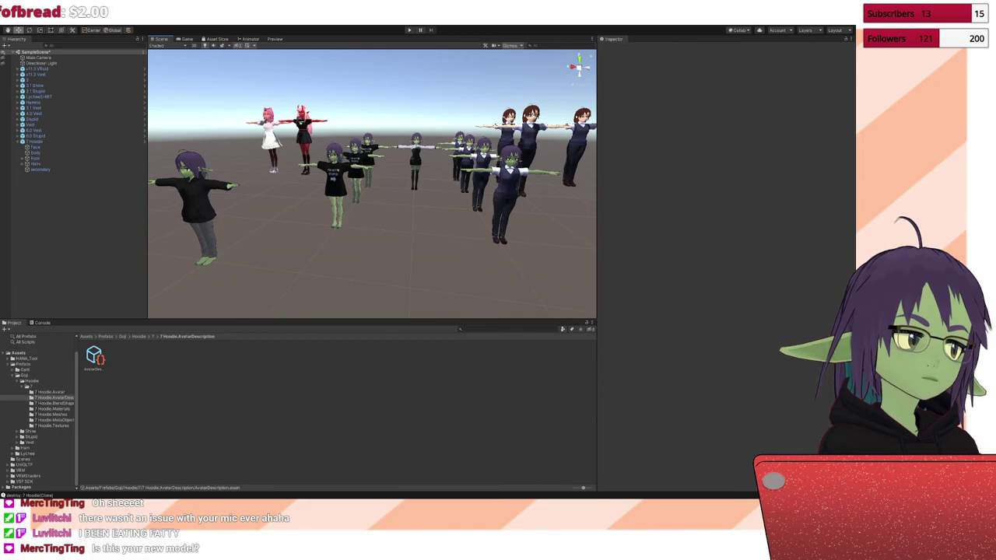
Step: Select the 7 Hoodie avatar in the sample scene
{"action": "left_click", "coordinate": [56, 143]}
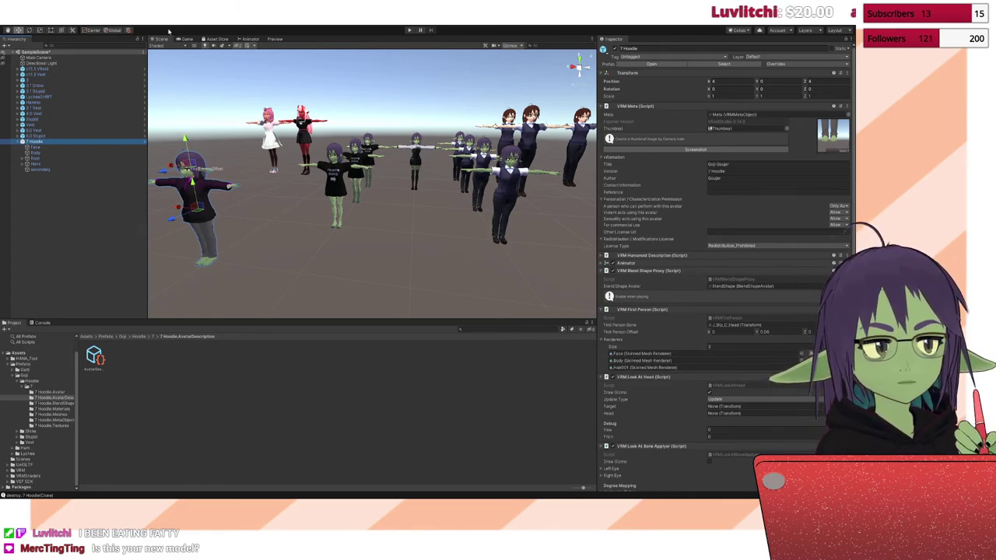
{"action": "left_click", "coordinate": [204, 153]}
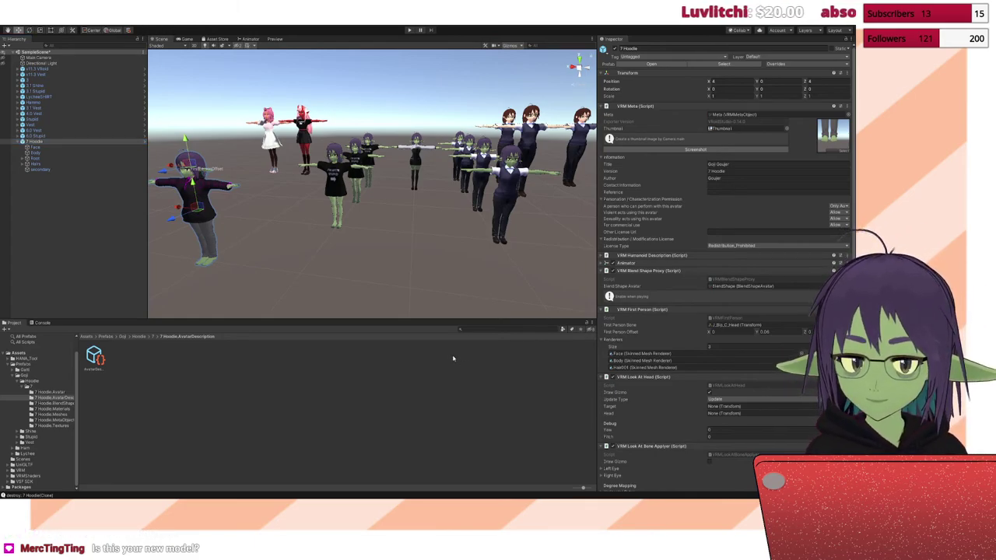